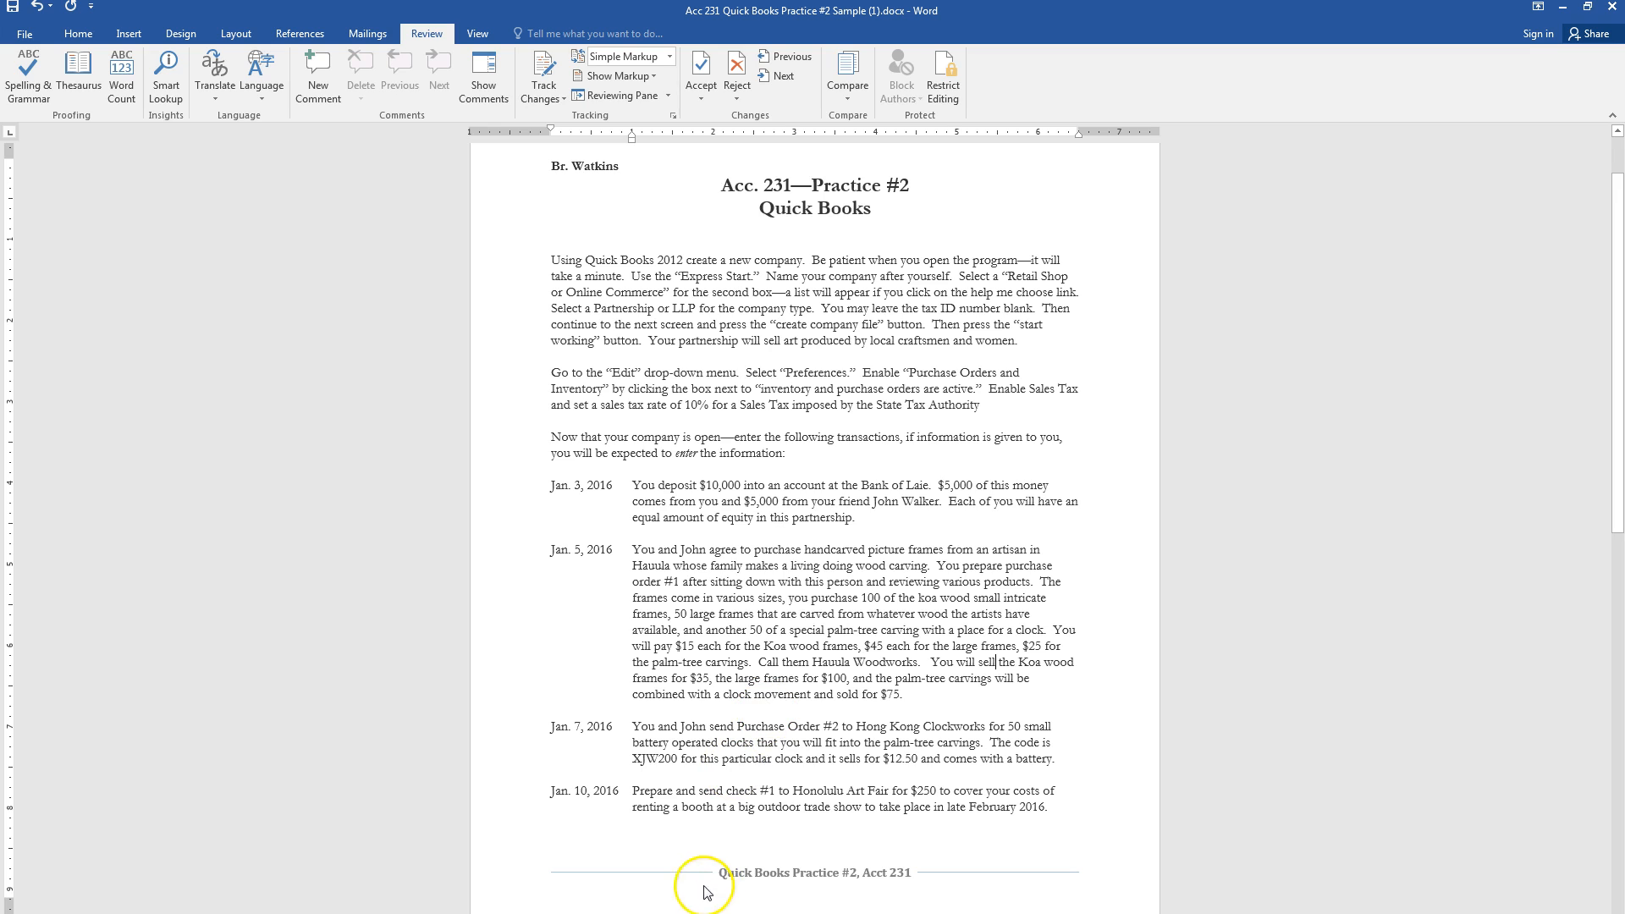
Step: Switch from the Word assignment sheet to the QuickBooks company setup screen
key(alt+Tab)
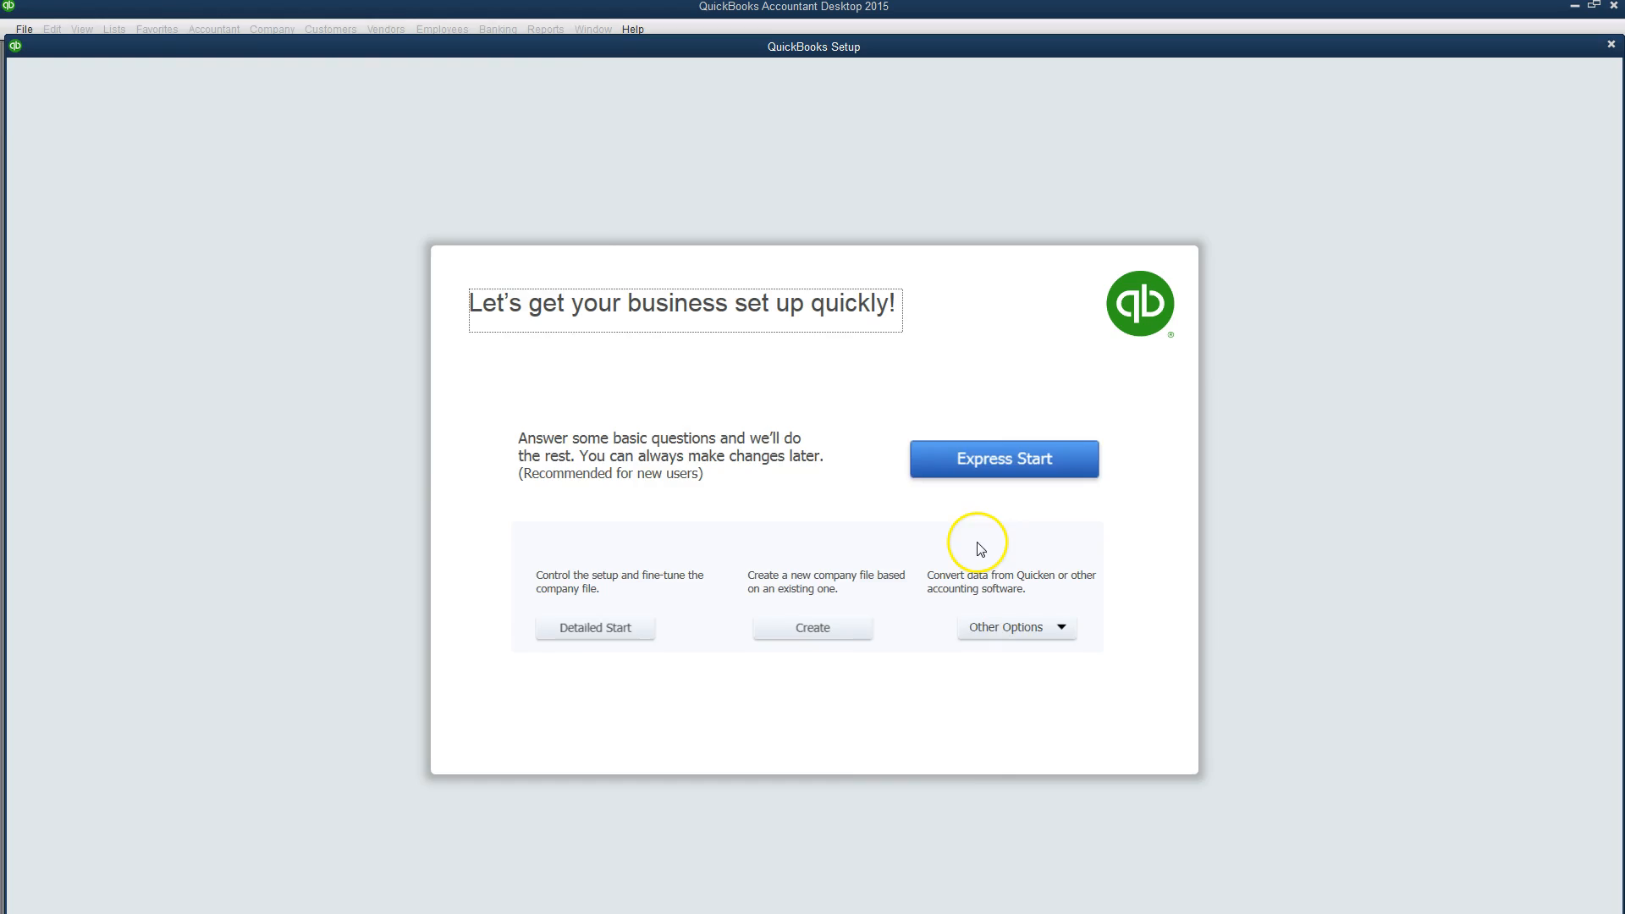
Step: After rechecking the instructions, begin Express Start and name the business 'Quick Books Practice #2'
key(alt+Tab)
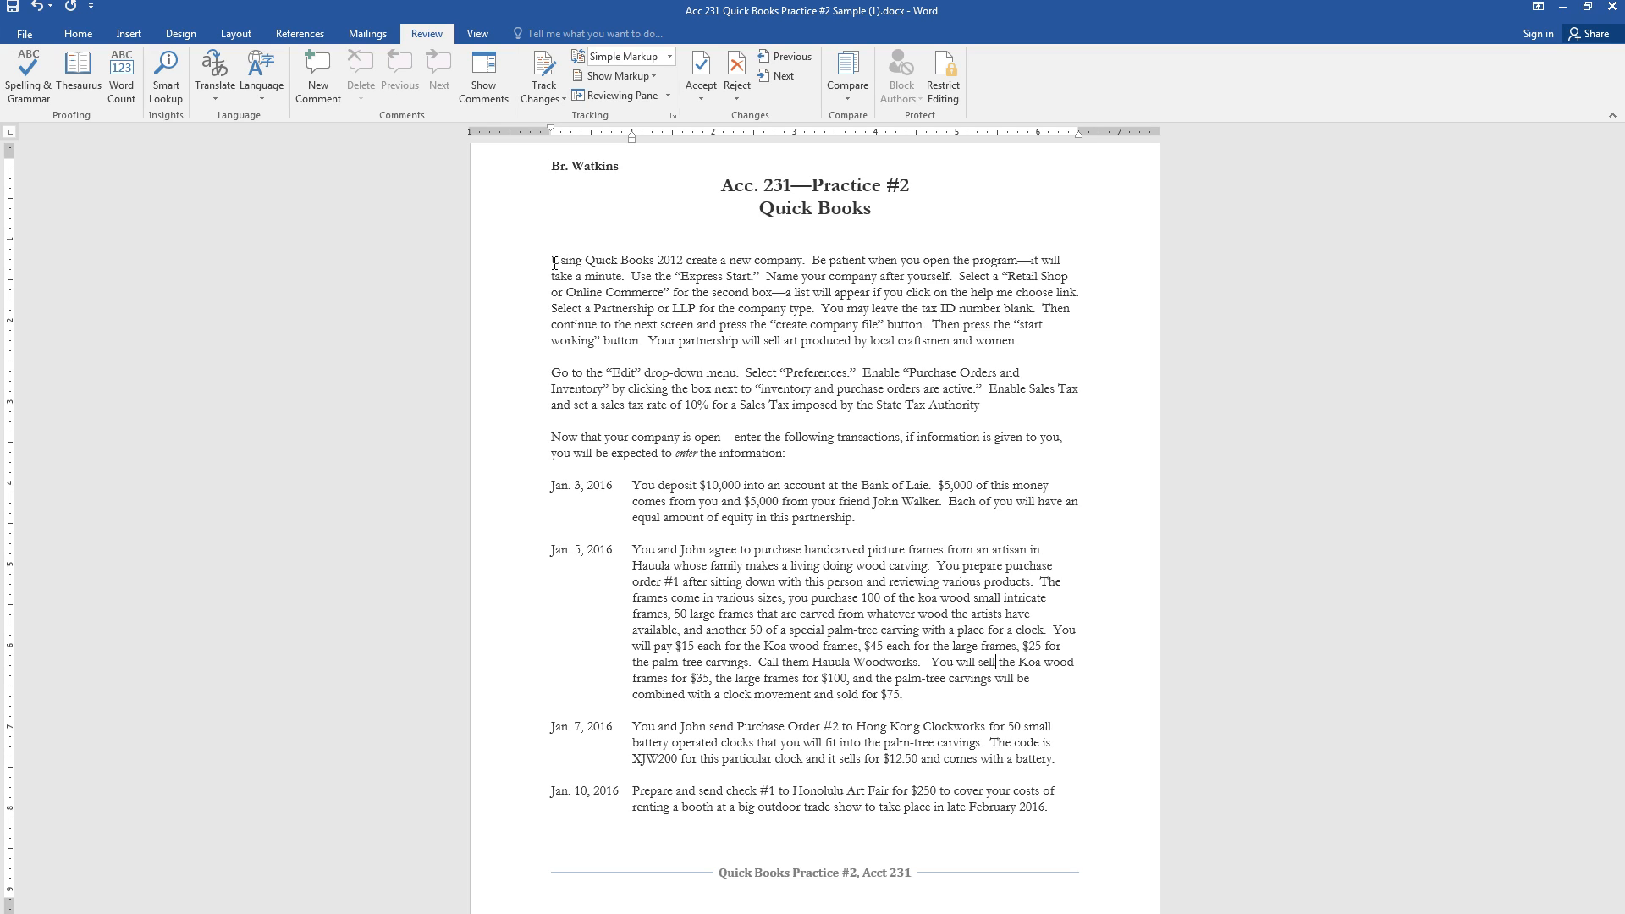
key(alt+Tab)
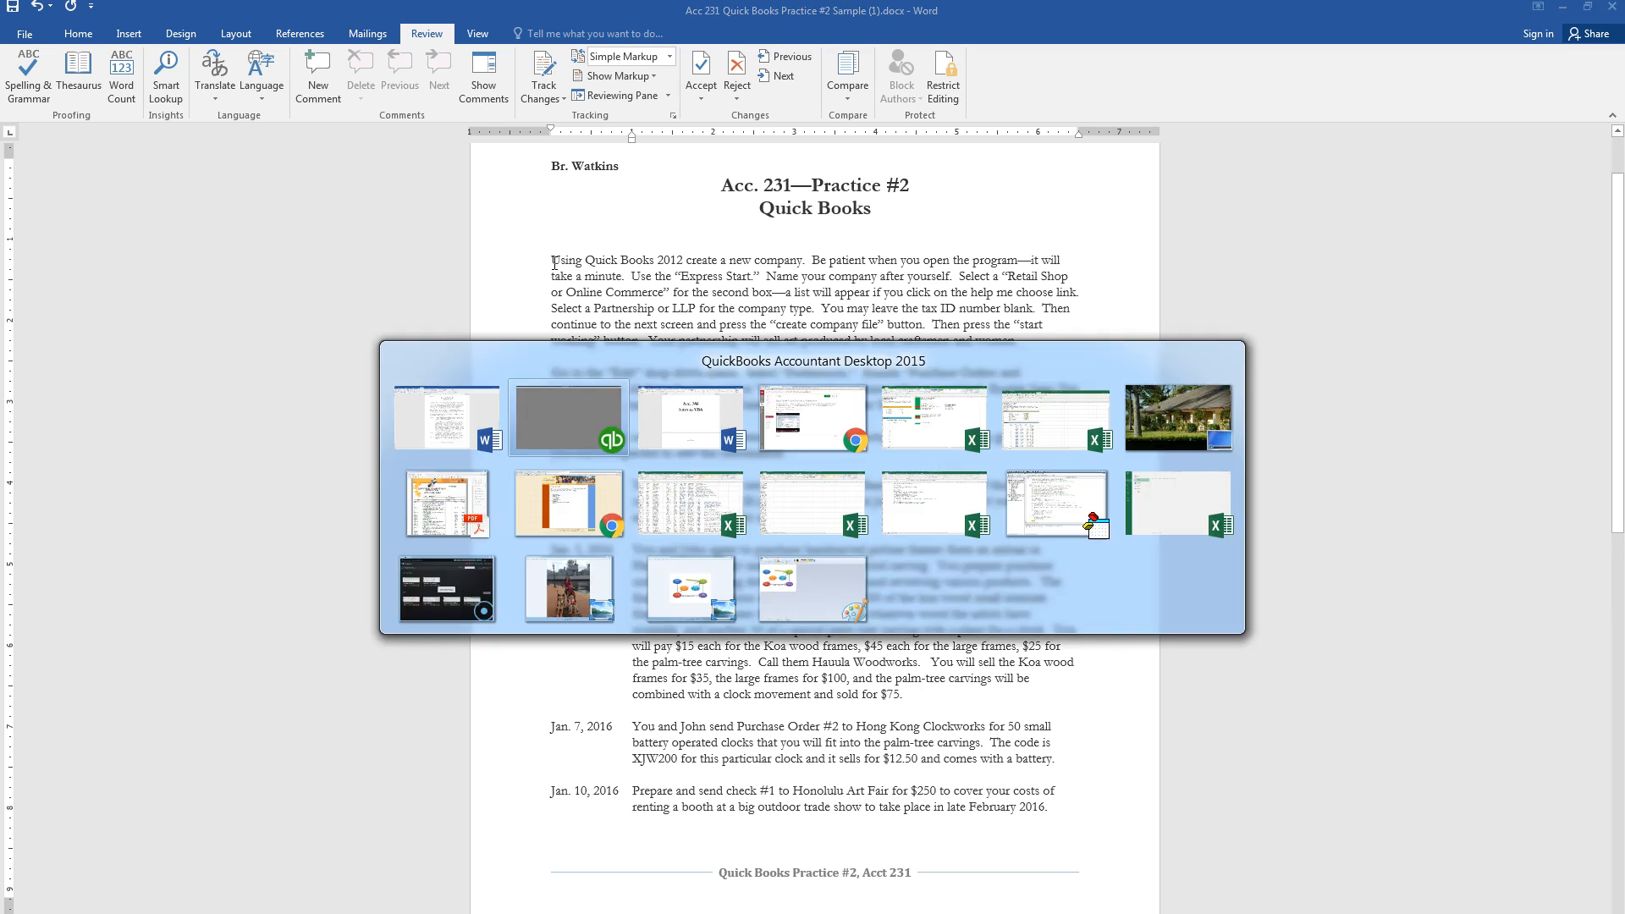
click(1033, 465)
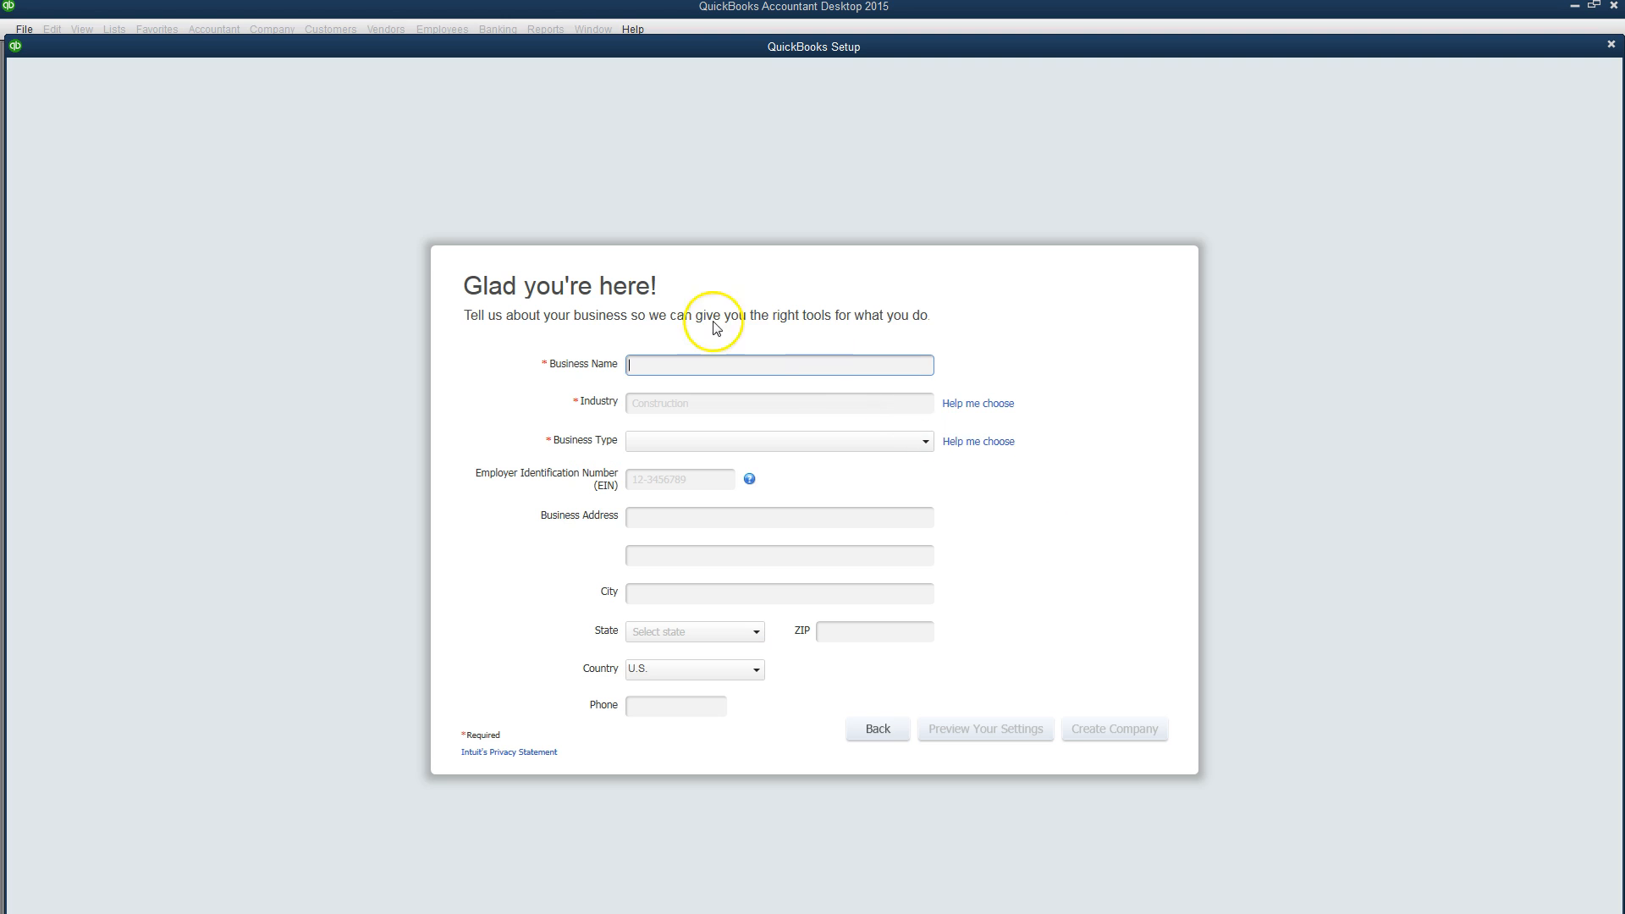
text(Quick Books Practice #2)
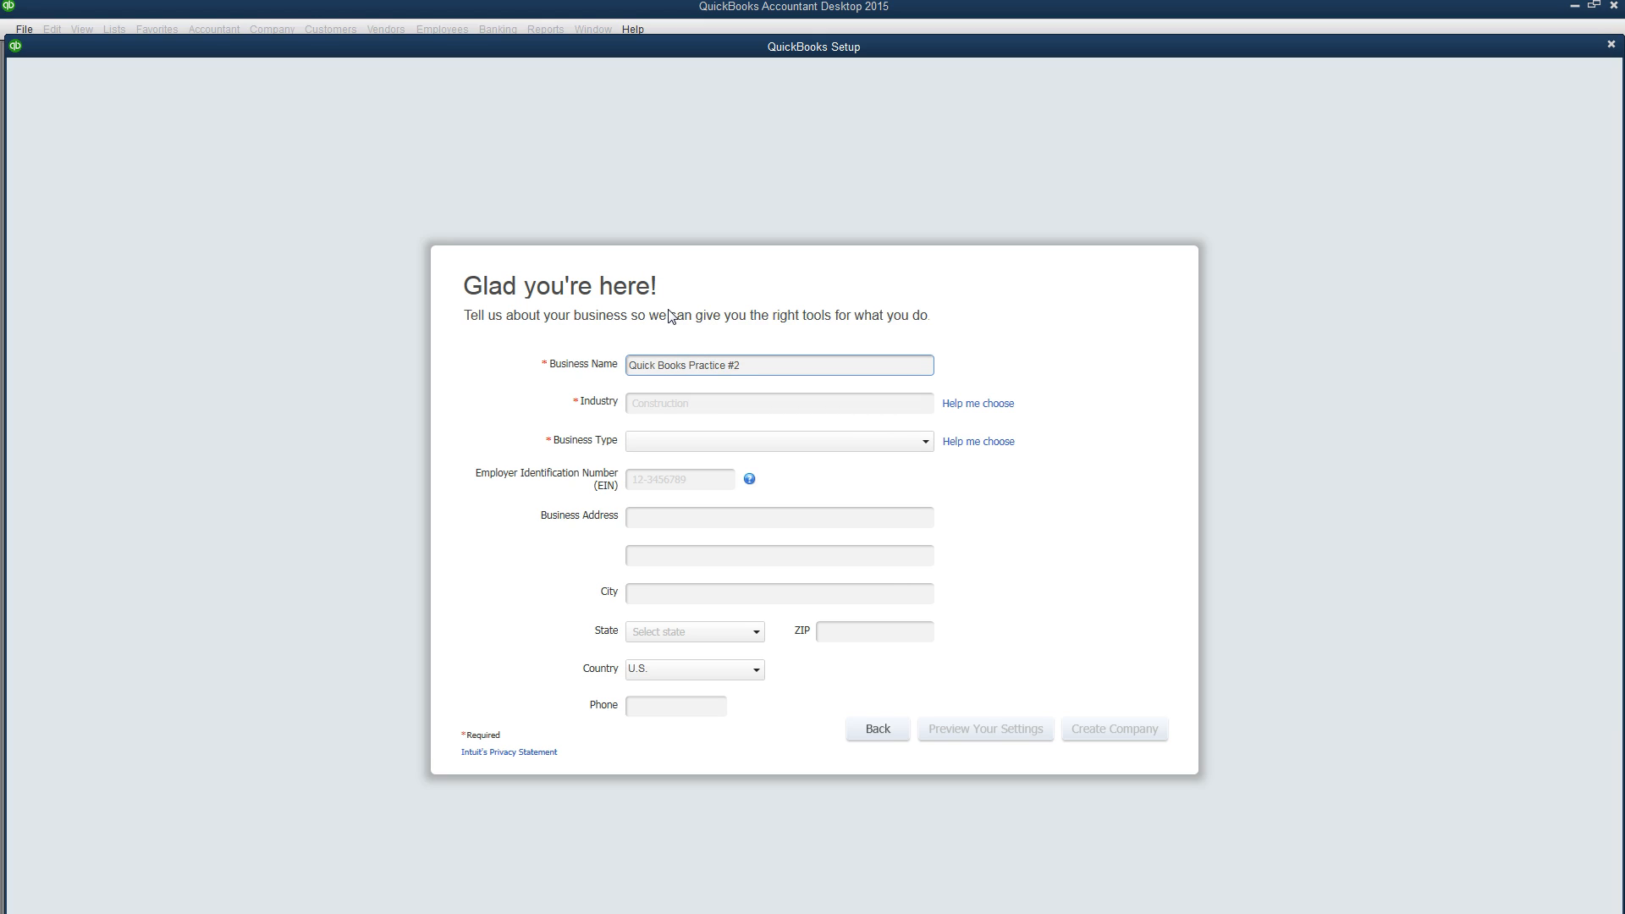
Step: Choose Retail Shop or Online Commerce industry and Partnership or LLP type, then create the company
click(990, 407)
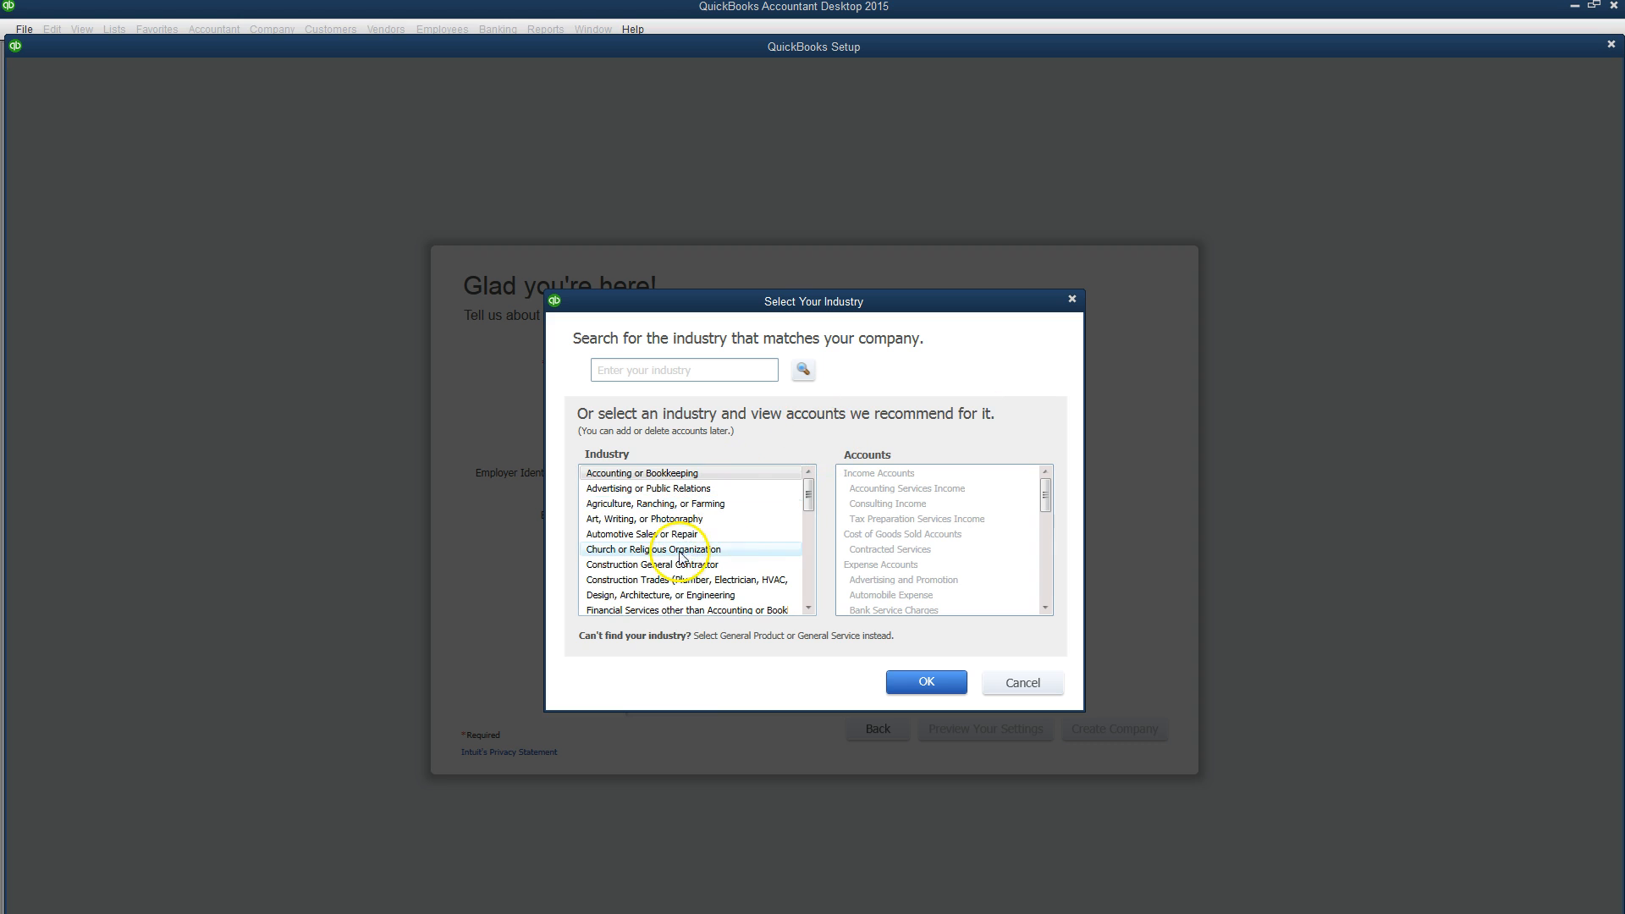
drag(815, 484, 809, 555)
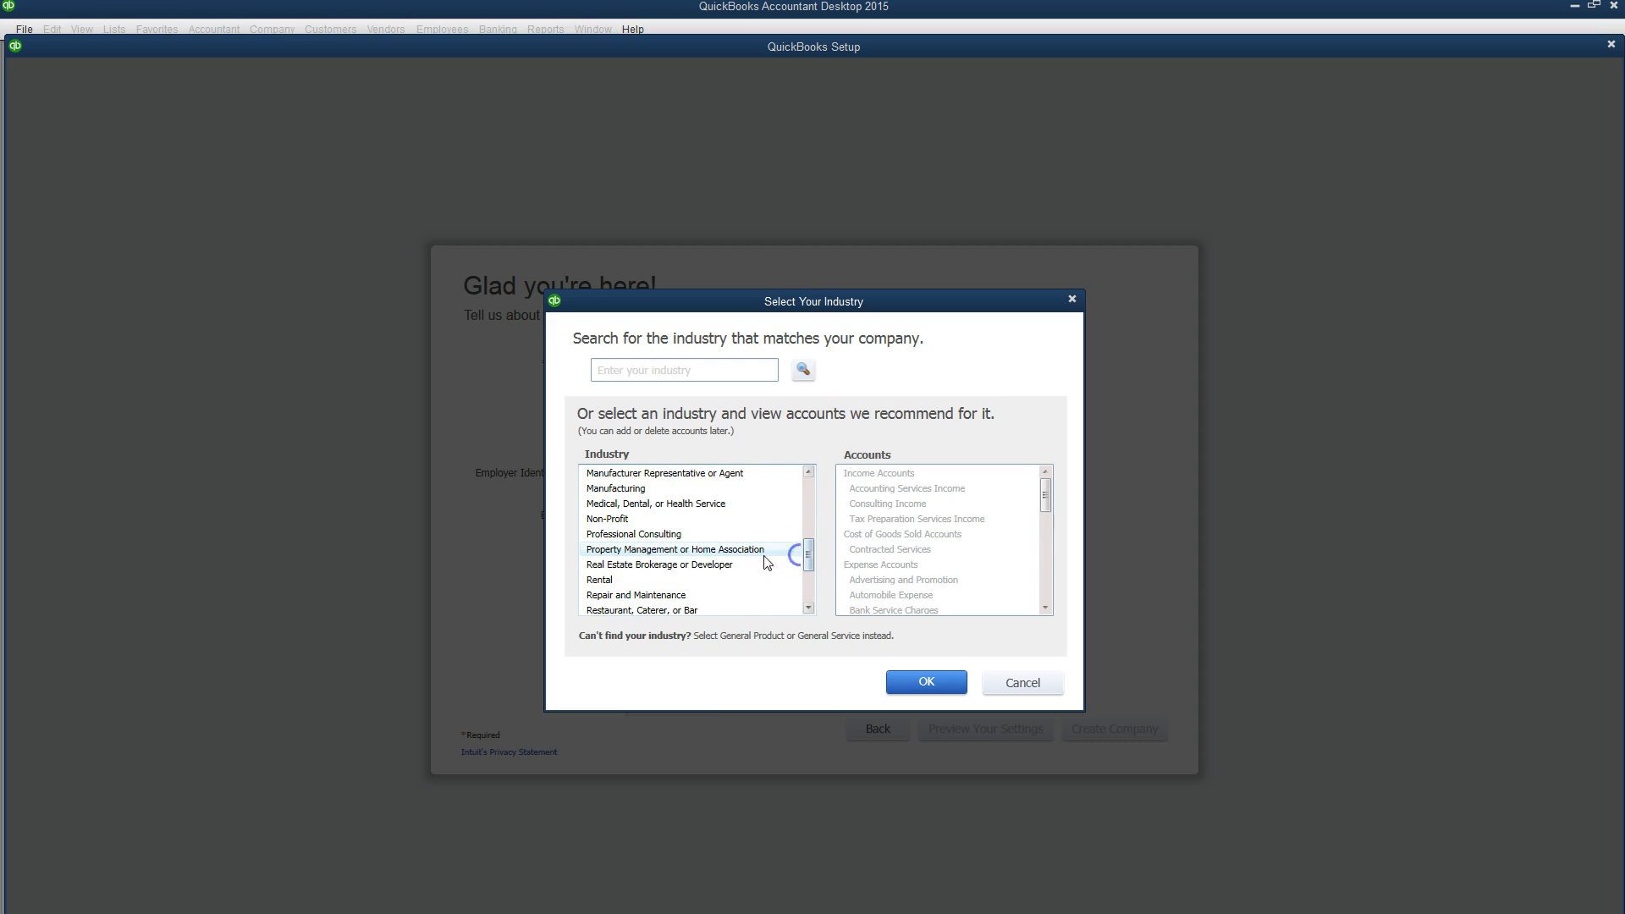
scroll(696, 591, down, 3)
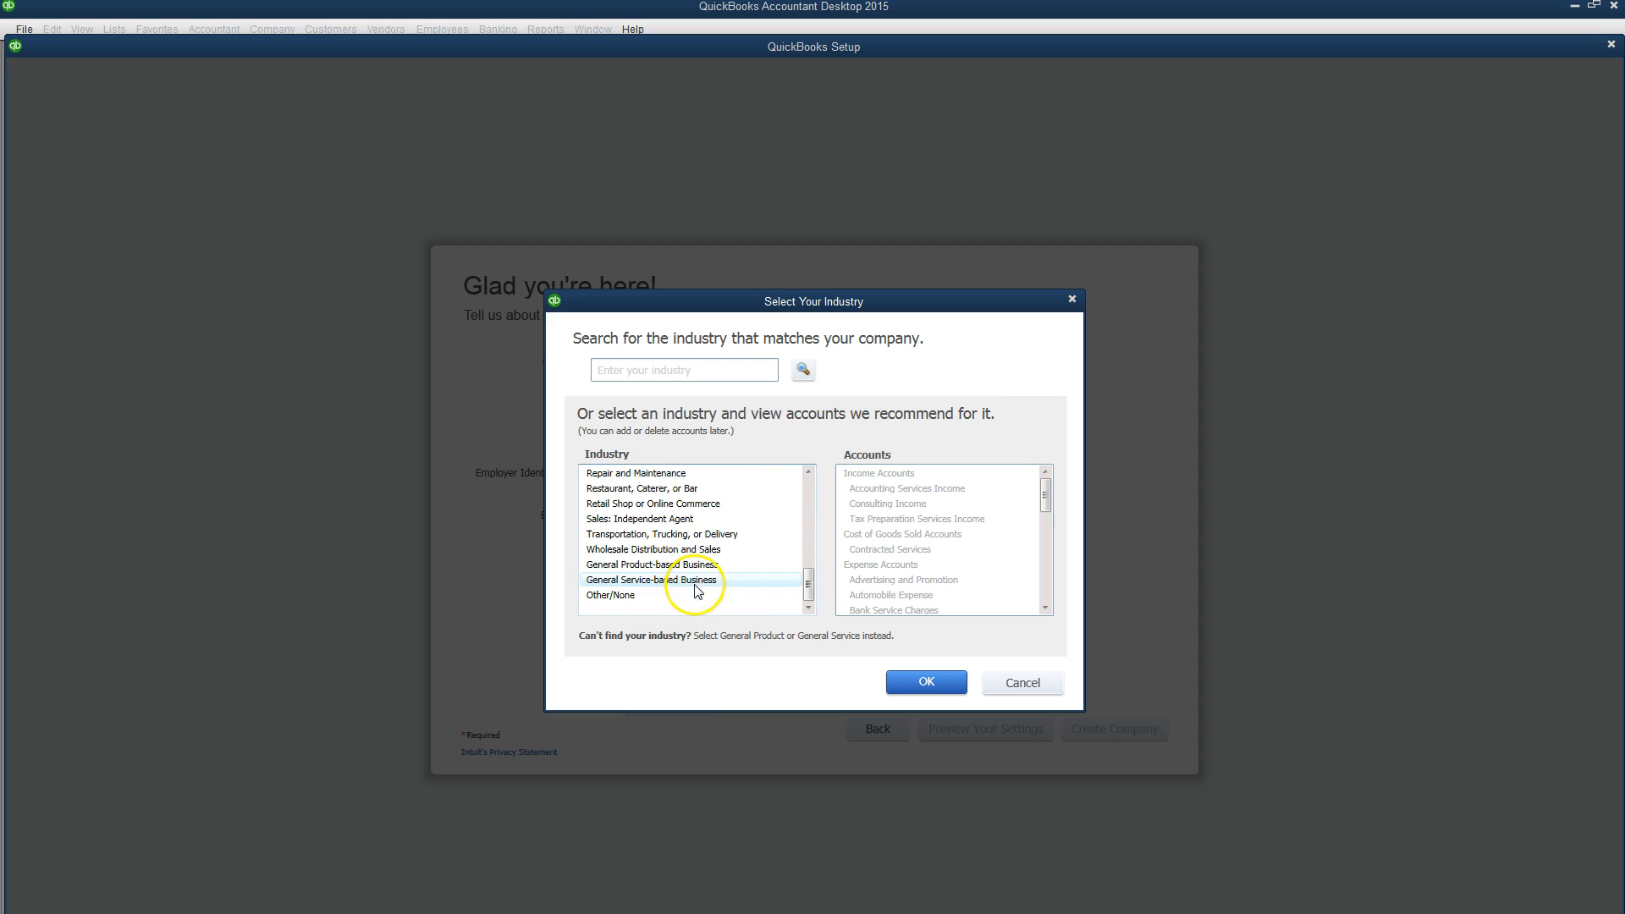
click(686, 504)
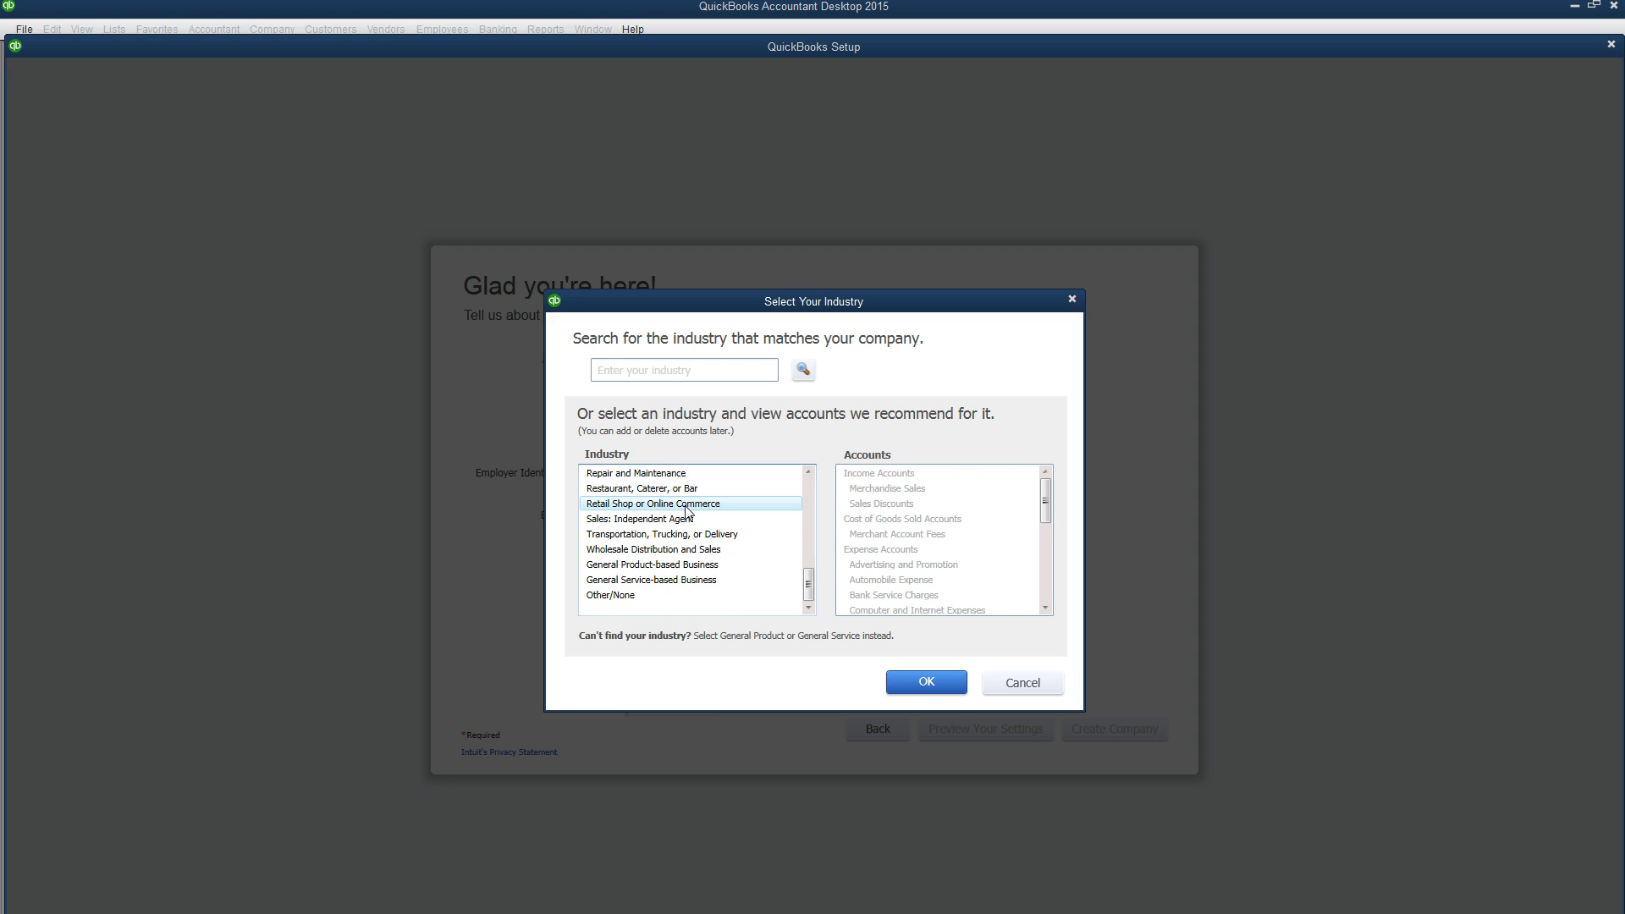
click(947, 683)
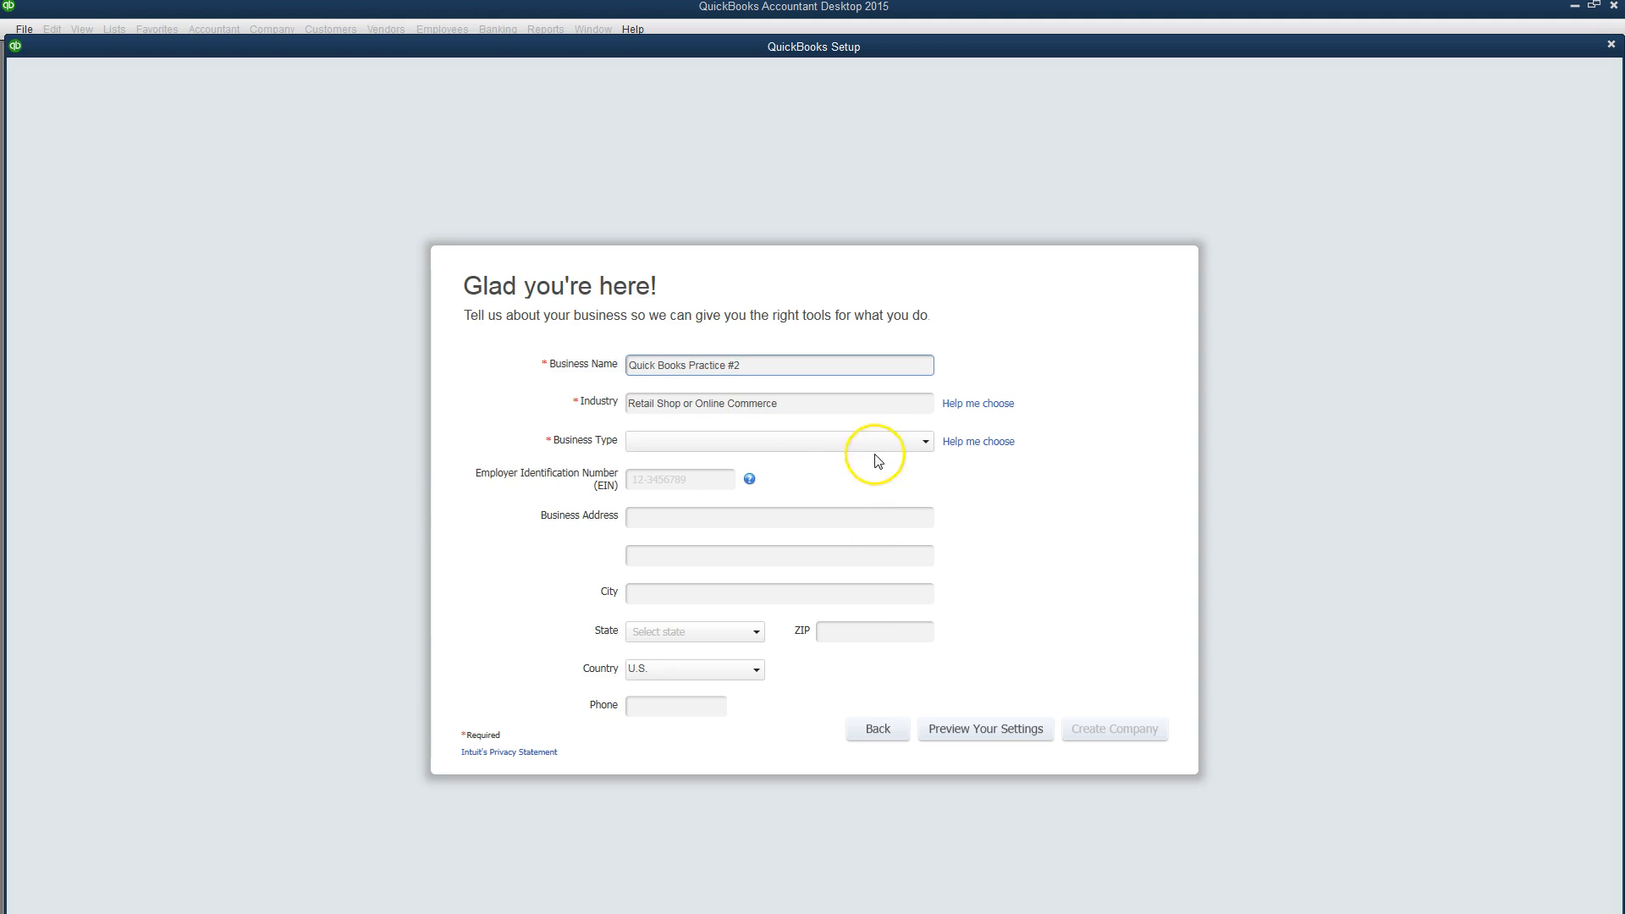
click(791, 441)
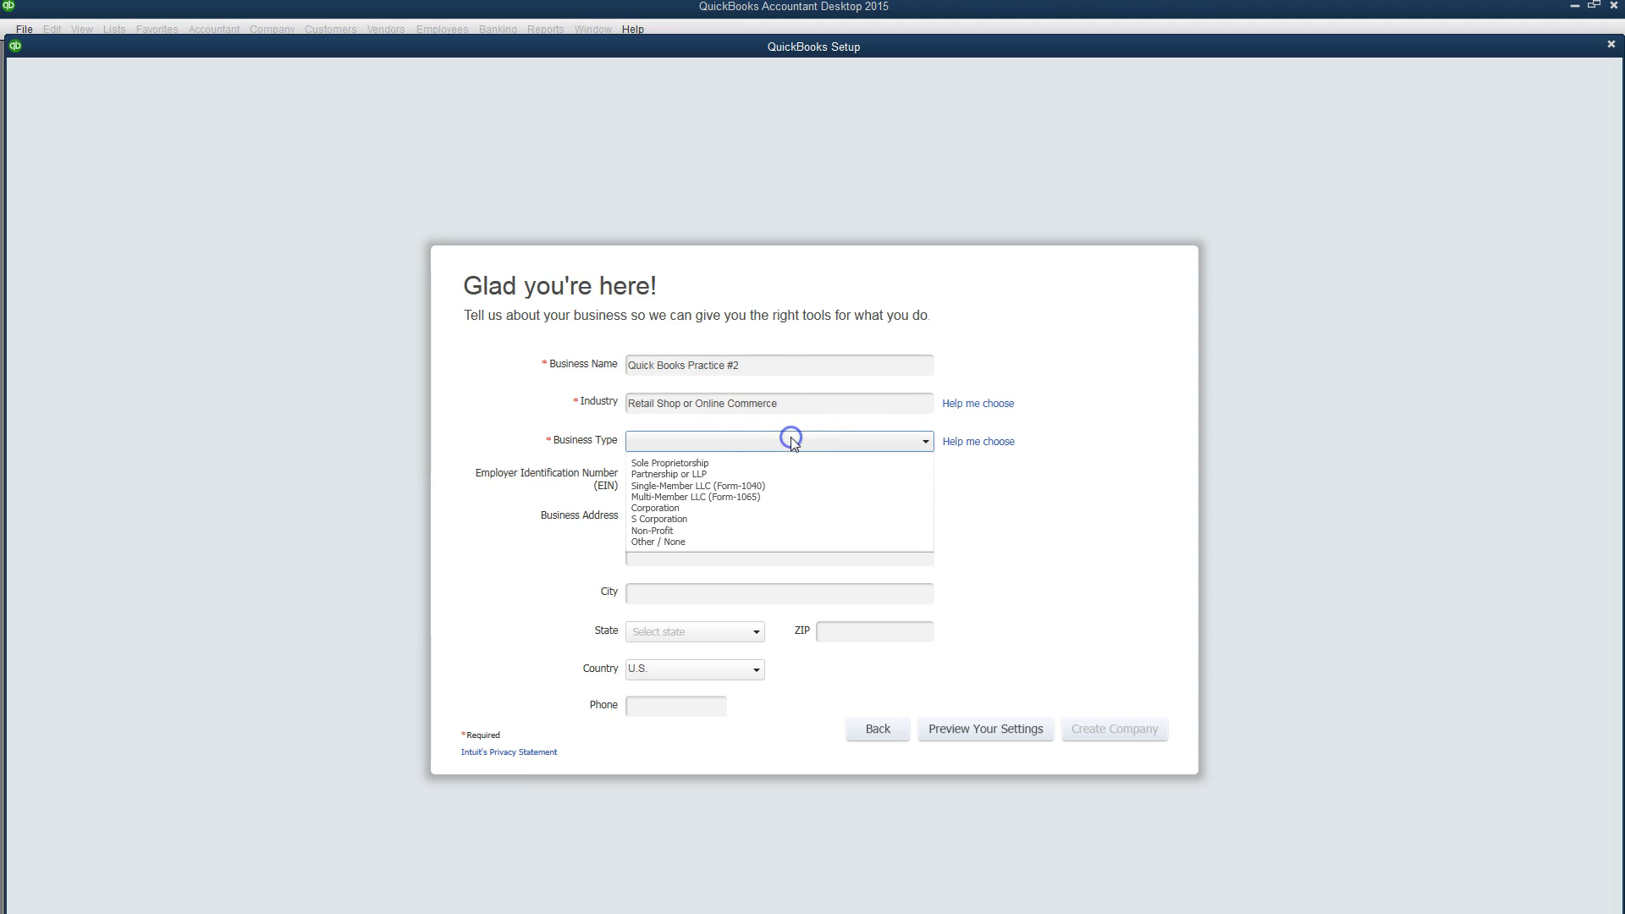
click(683, 474)
click(922, 523)
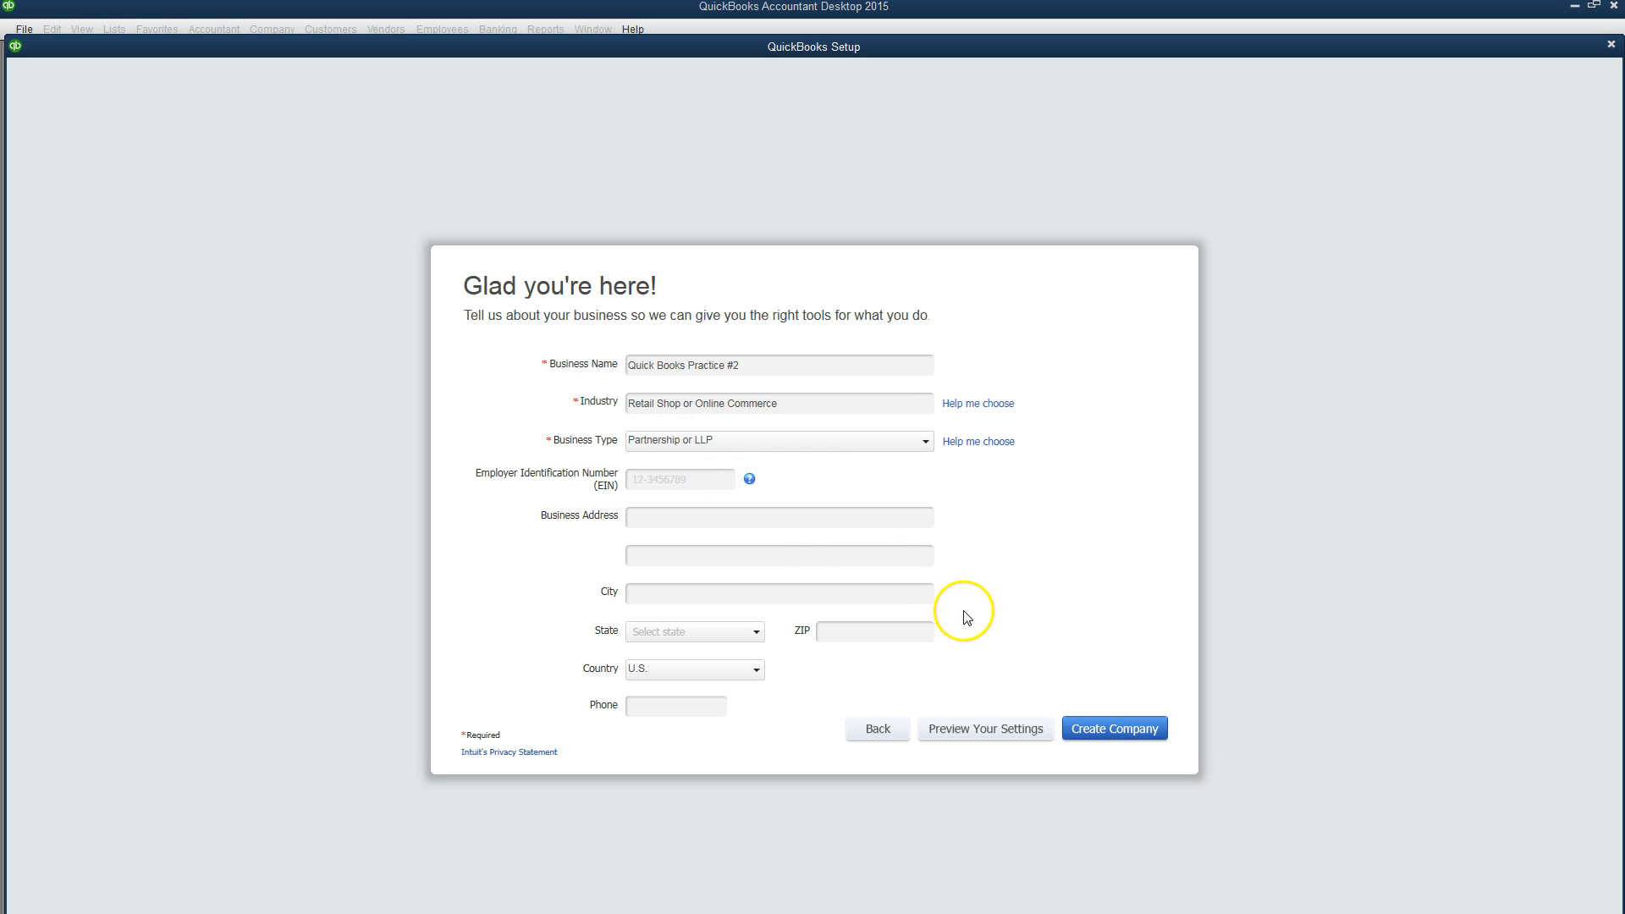
click(1106, 734)
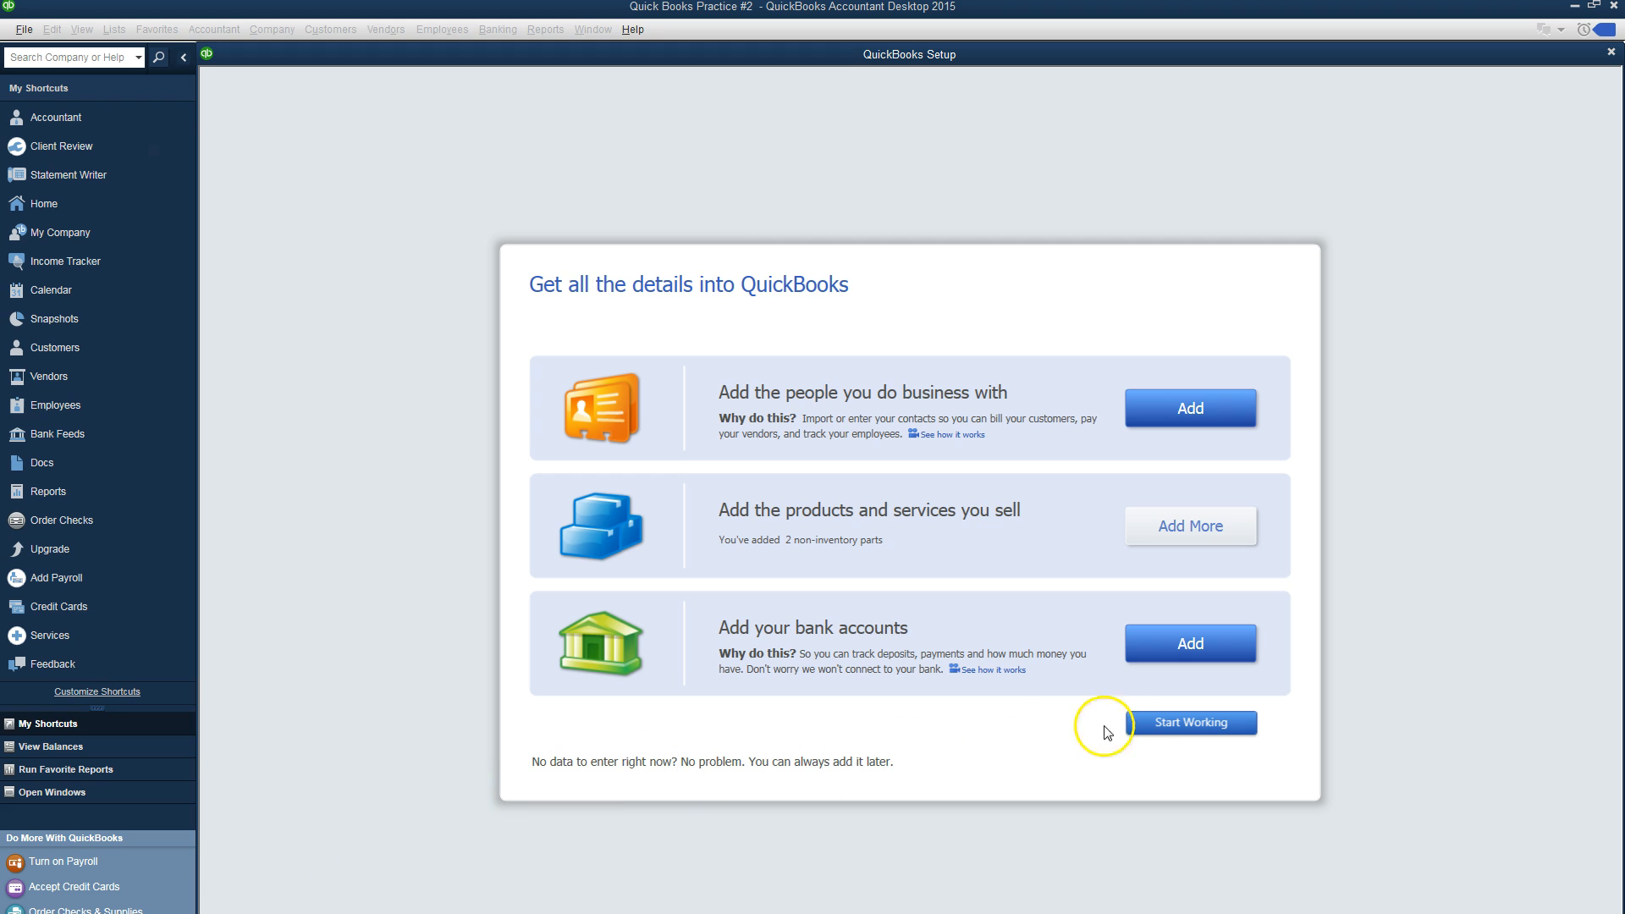
Step: Finish setup with Start Working and close the Accountant Center window
click(1152, 725)
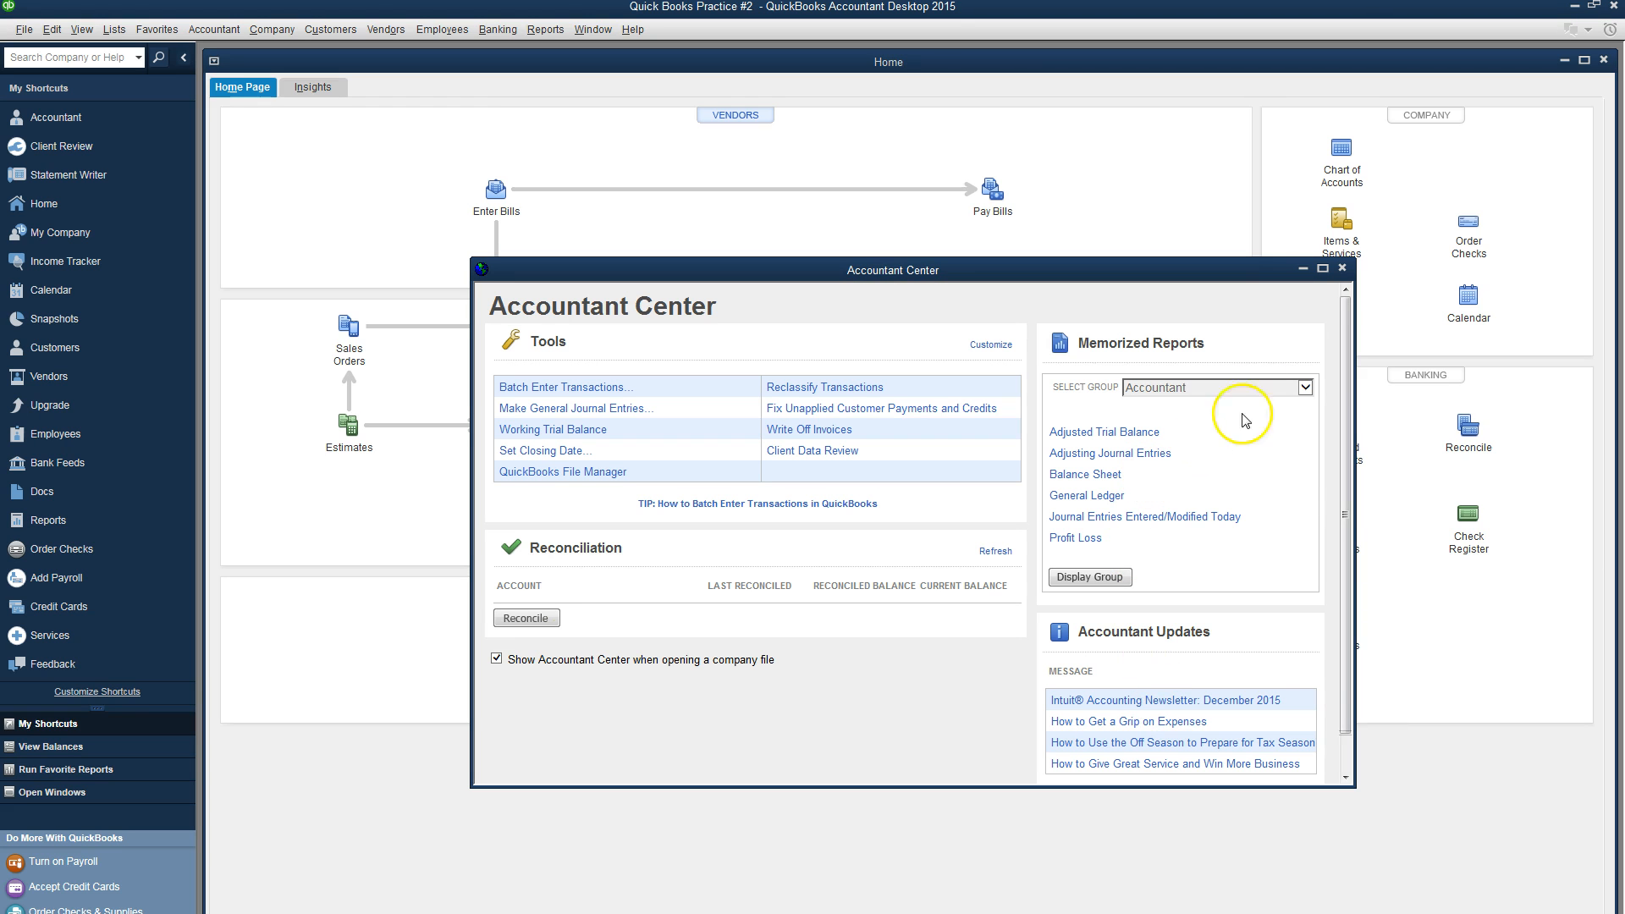
click(1343, 269)
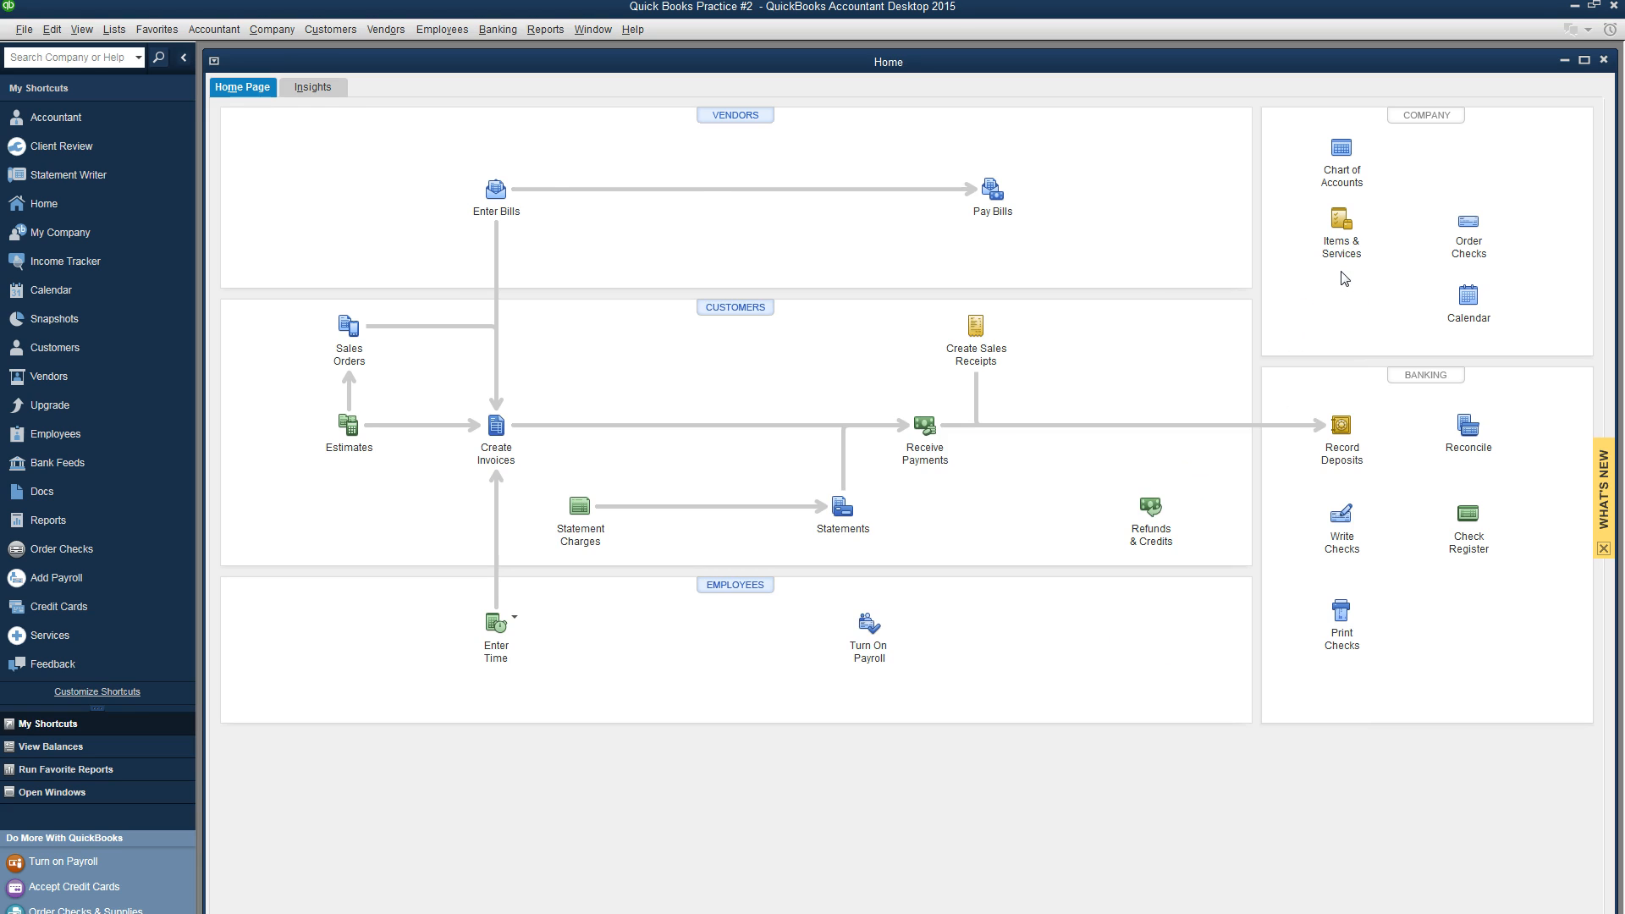
Step: Turn off the beep when recording transactions in General preferences
click(63, 34)
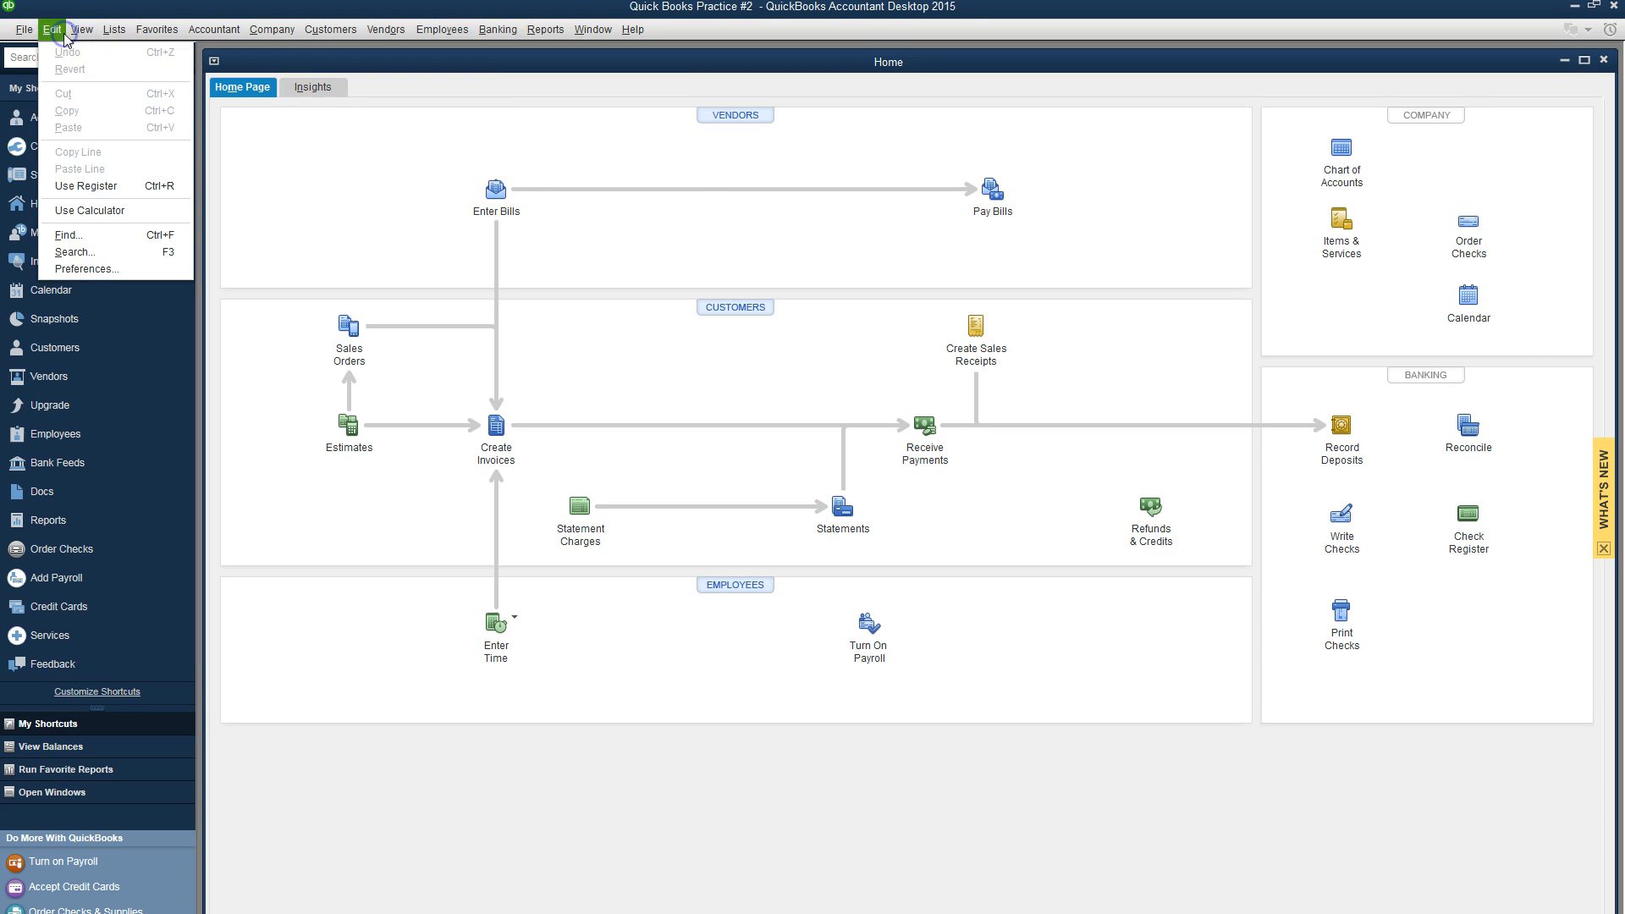
click(95, 271)
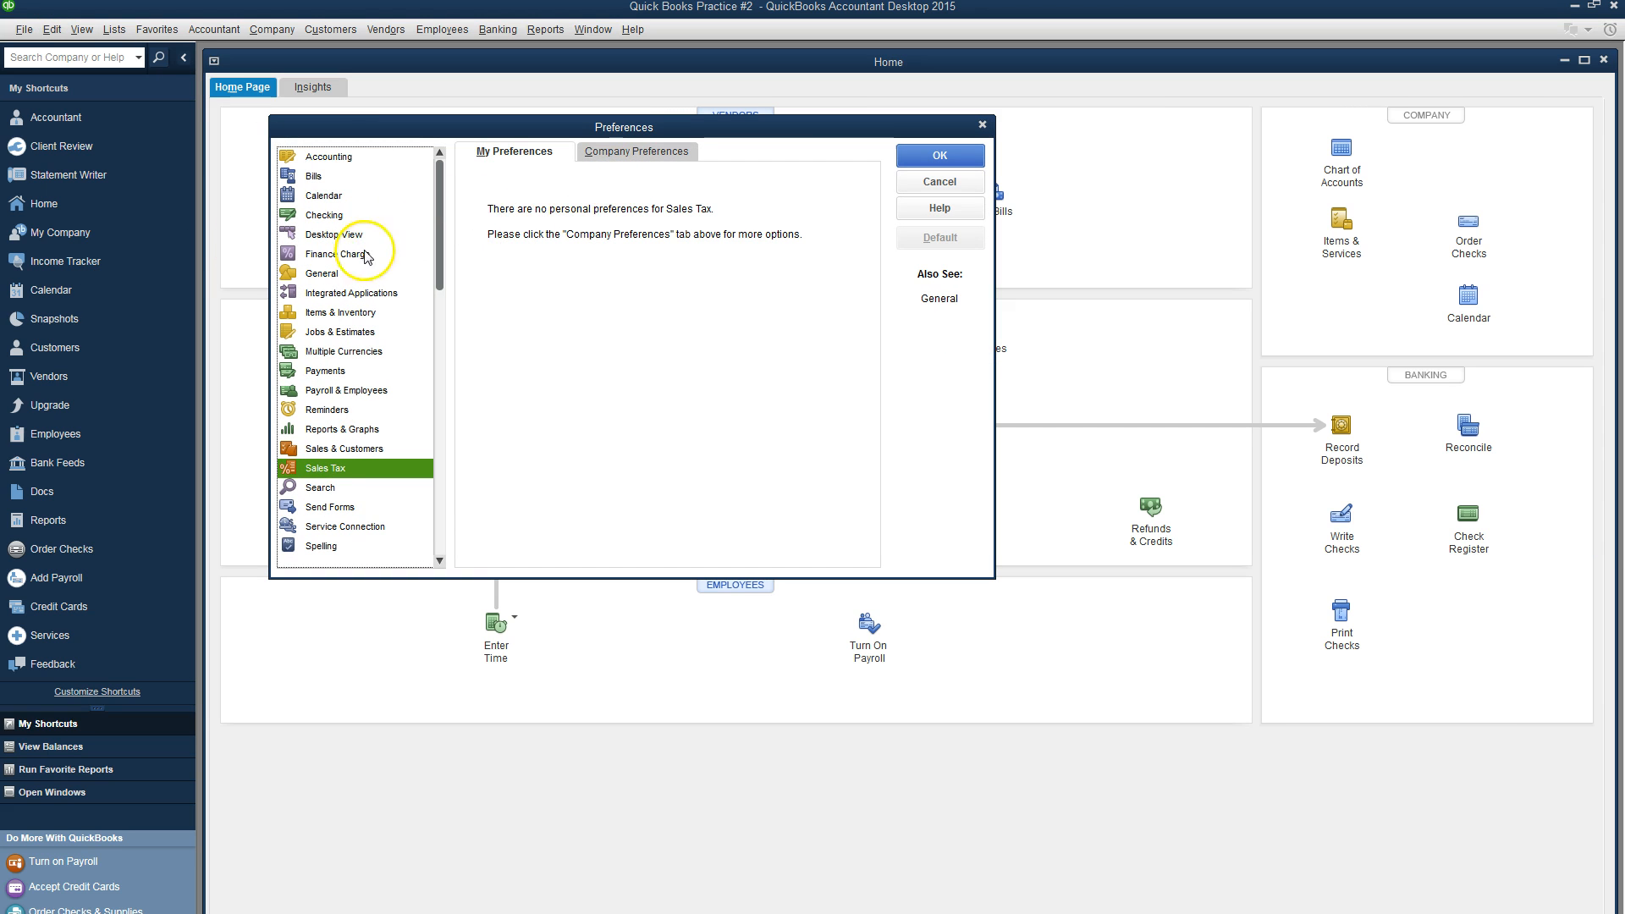
click(329, 274)
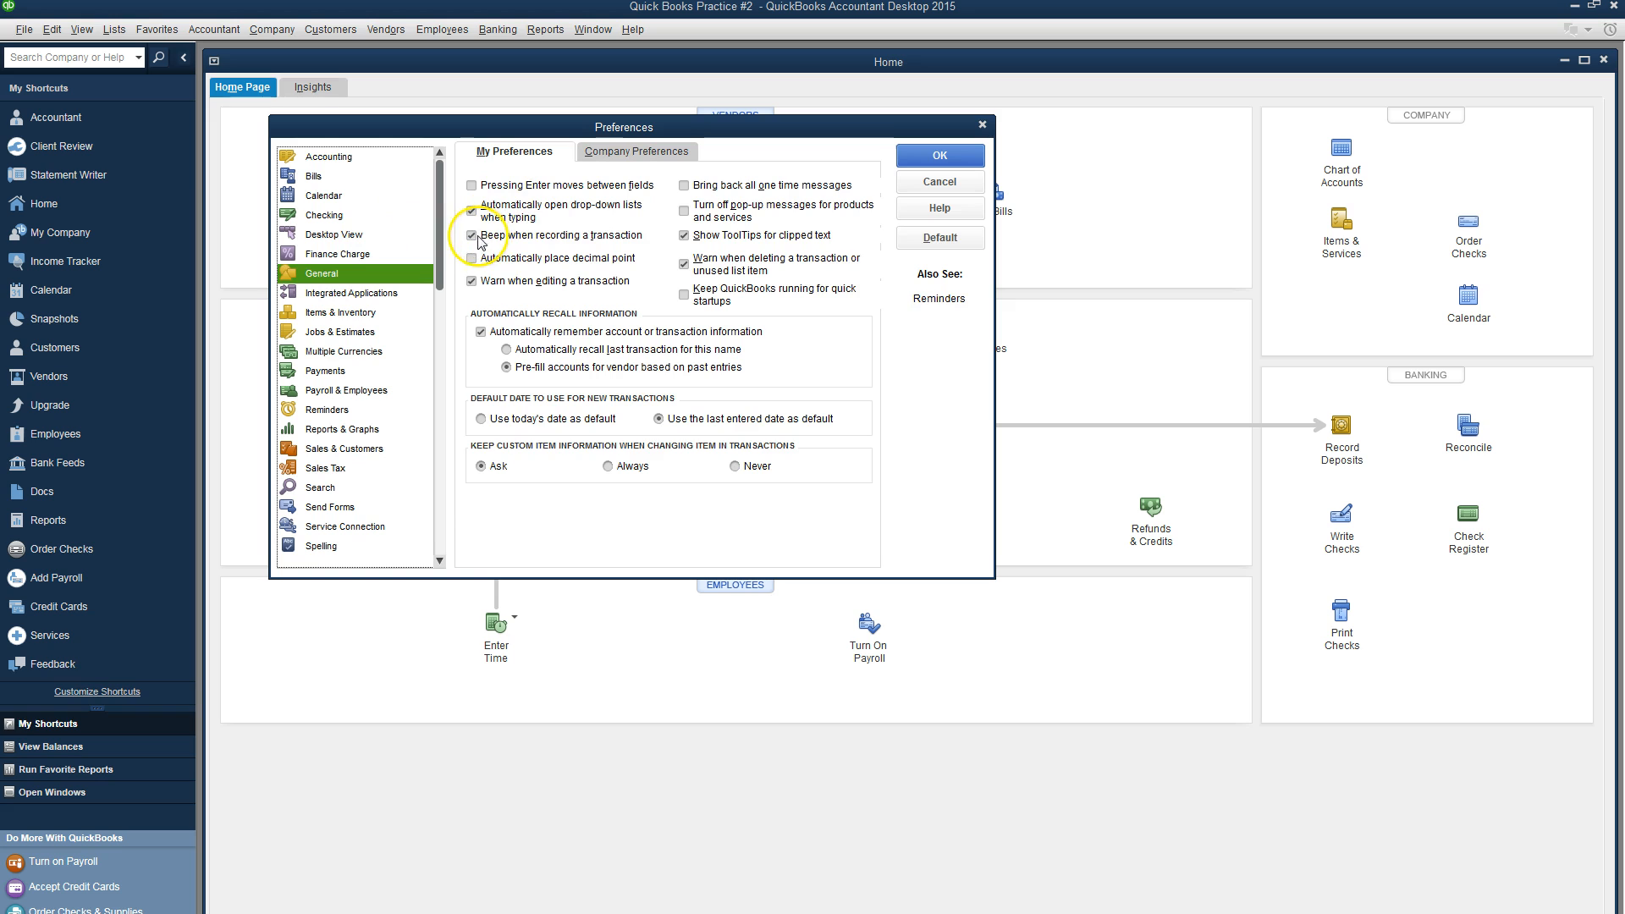
click(473, 237)
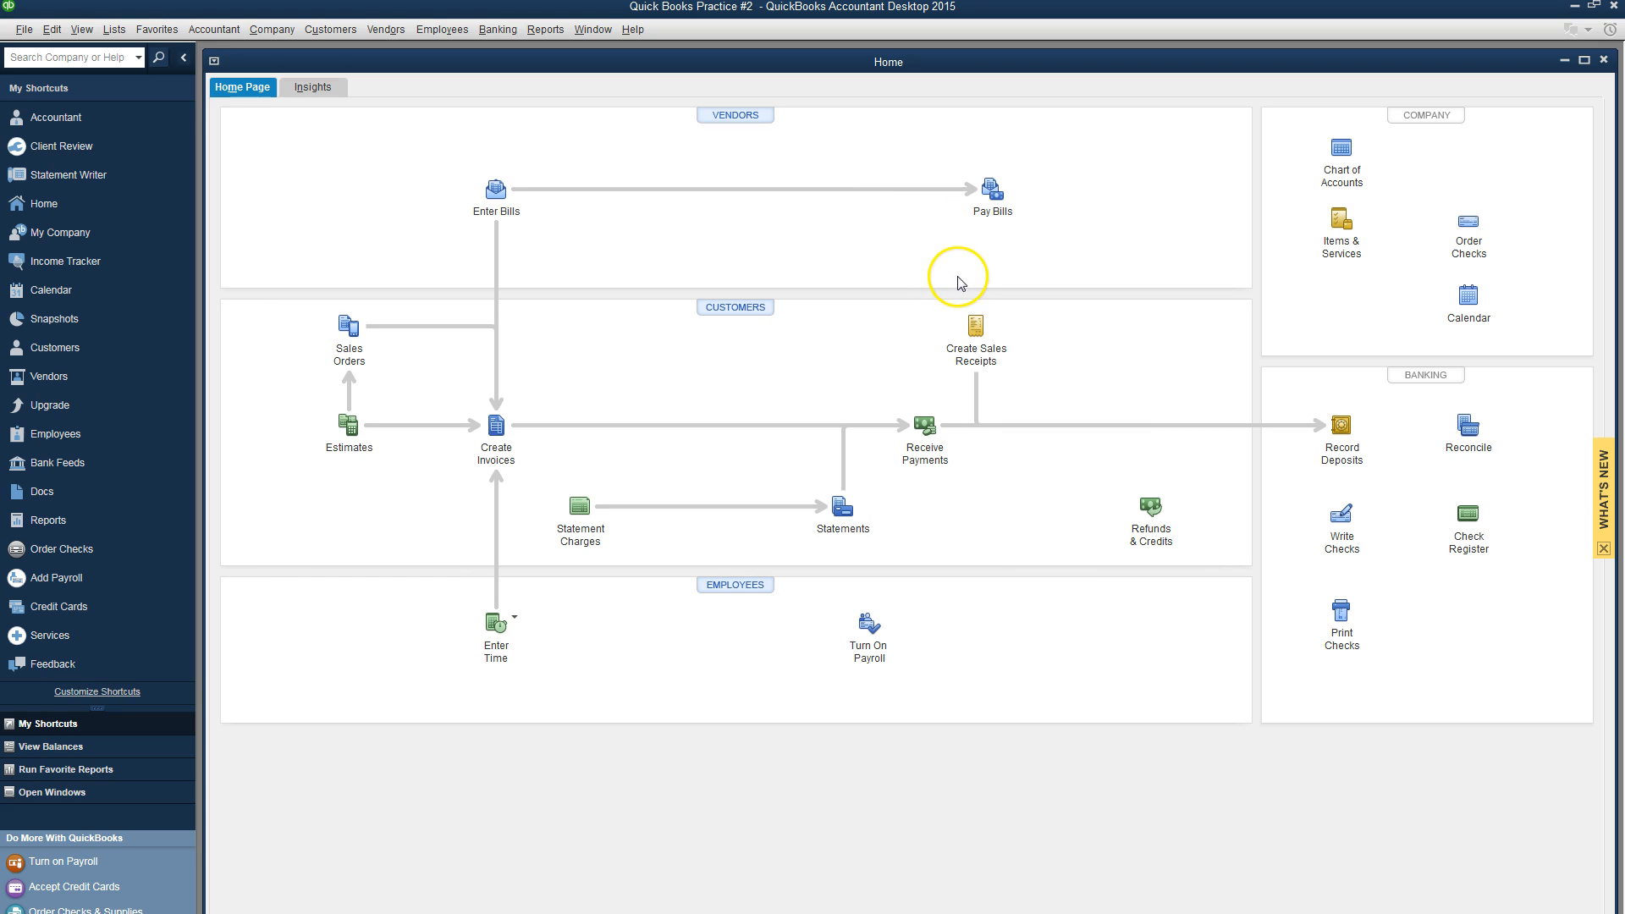
Step: Activate inventory and purchase orders in company Items & Inventory preferences, accepting that open windows close
click(52, 30)
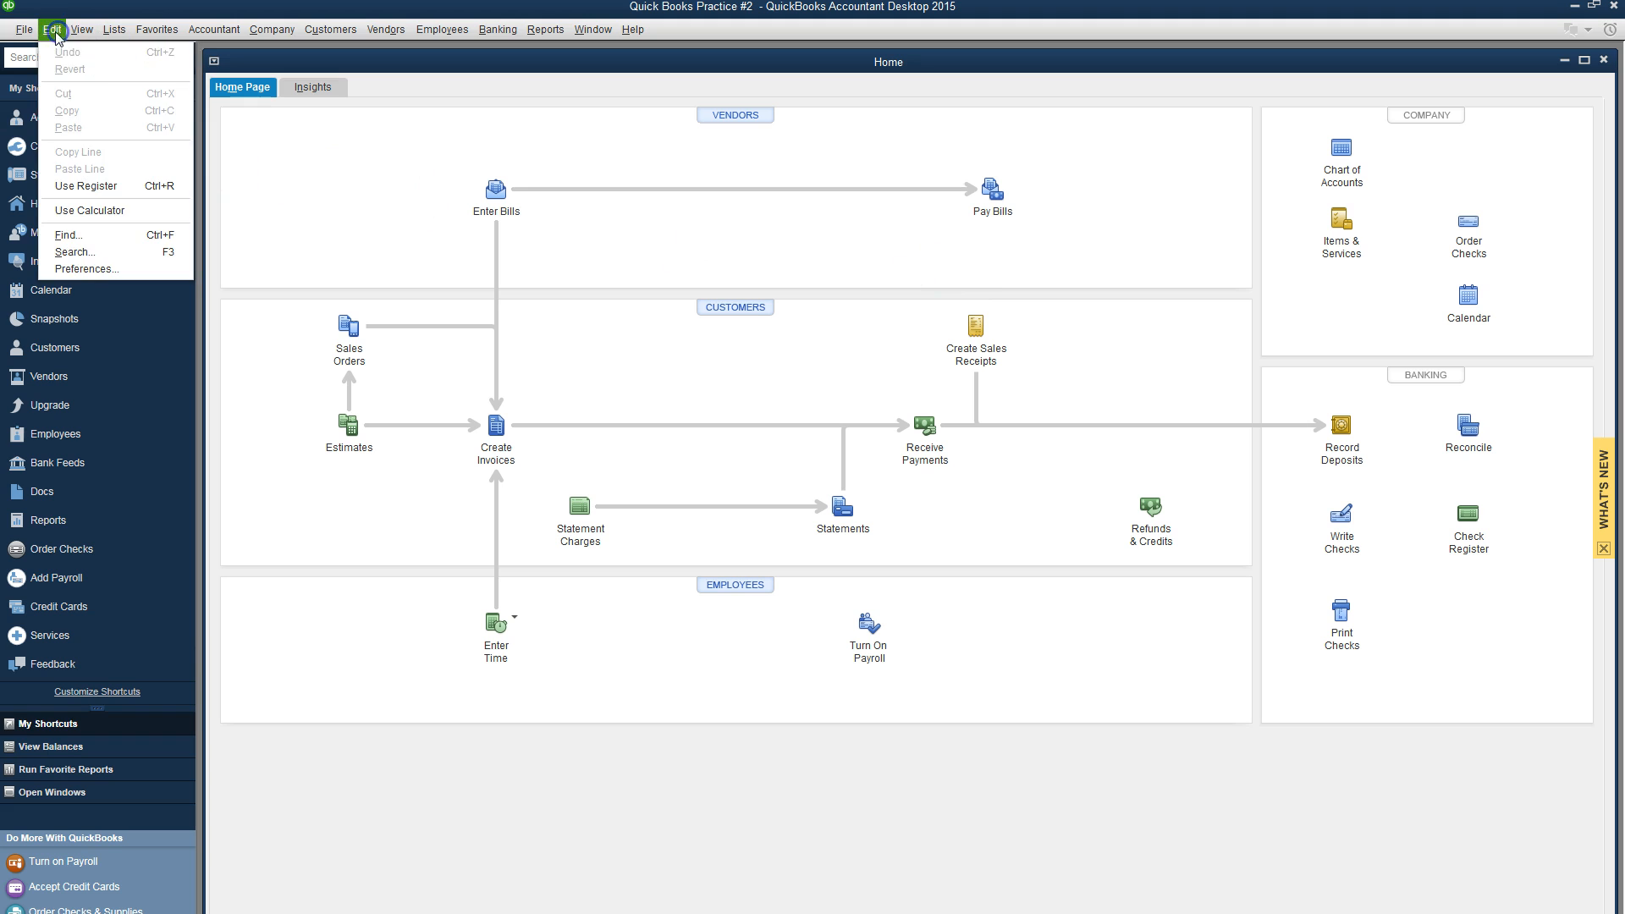
click(95, 270)
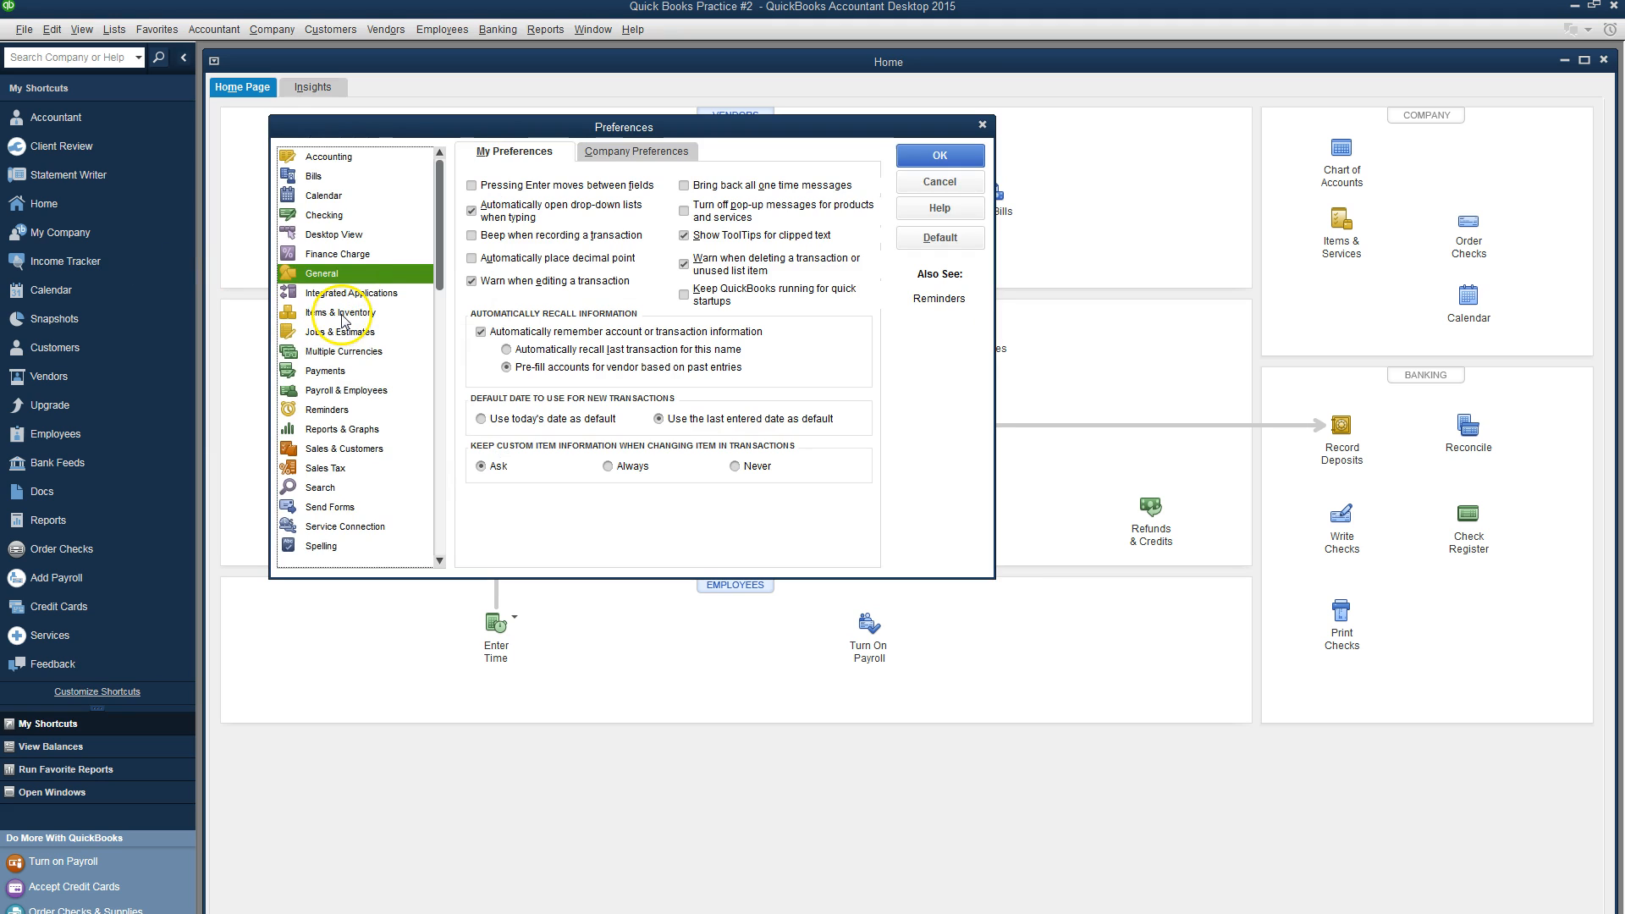
click(342, 313)
click(646, 153)
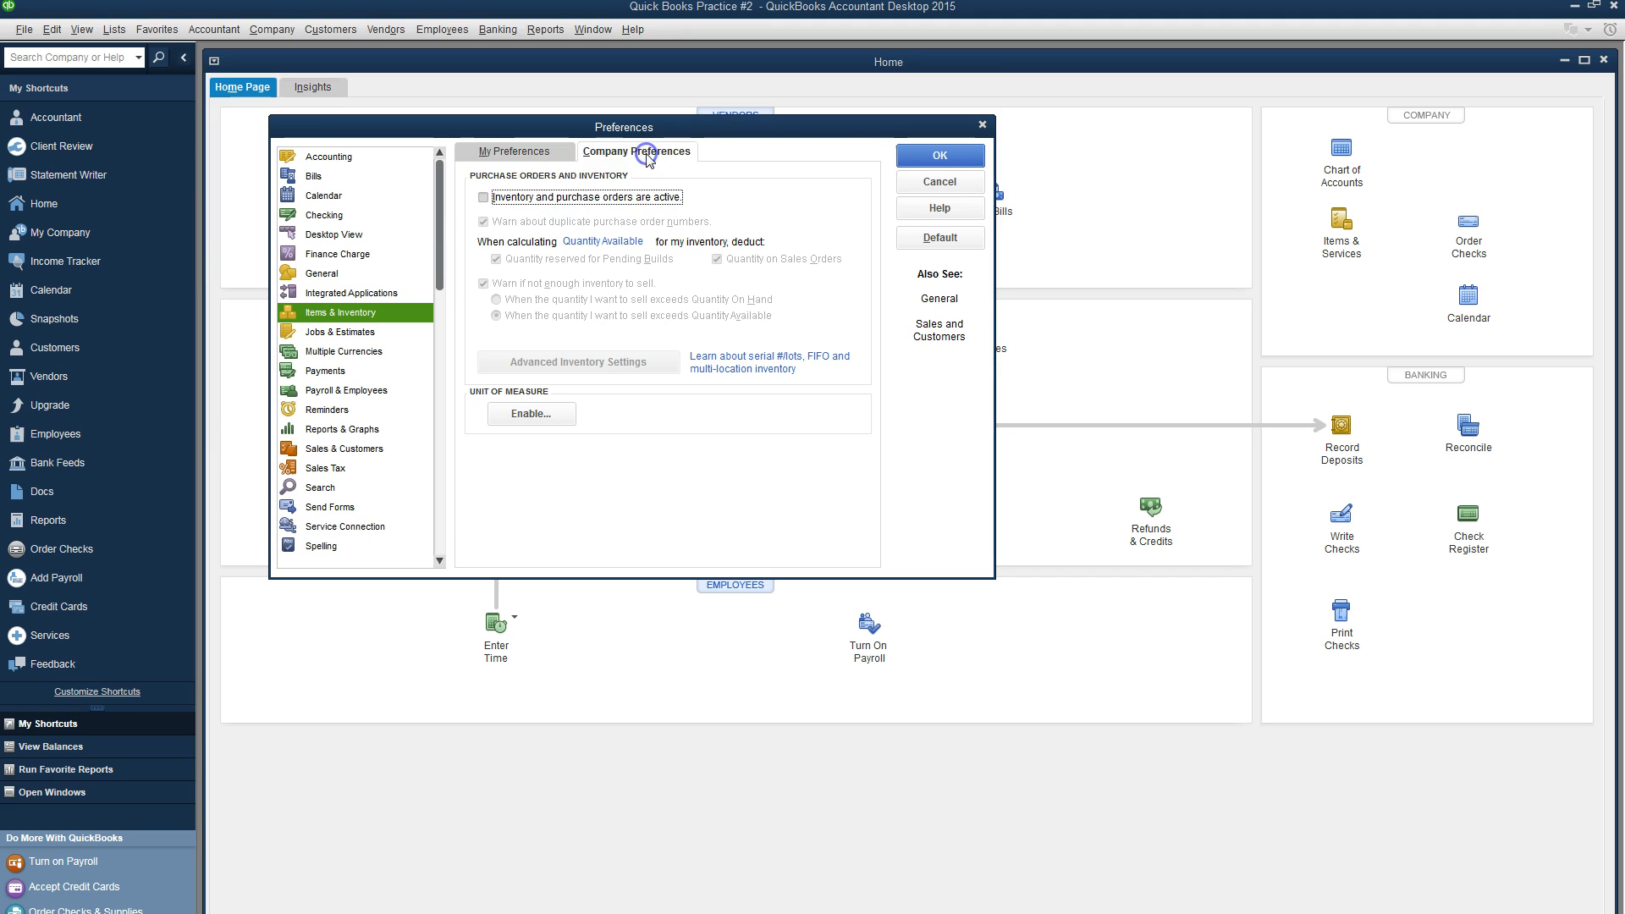
click(483, 197)
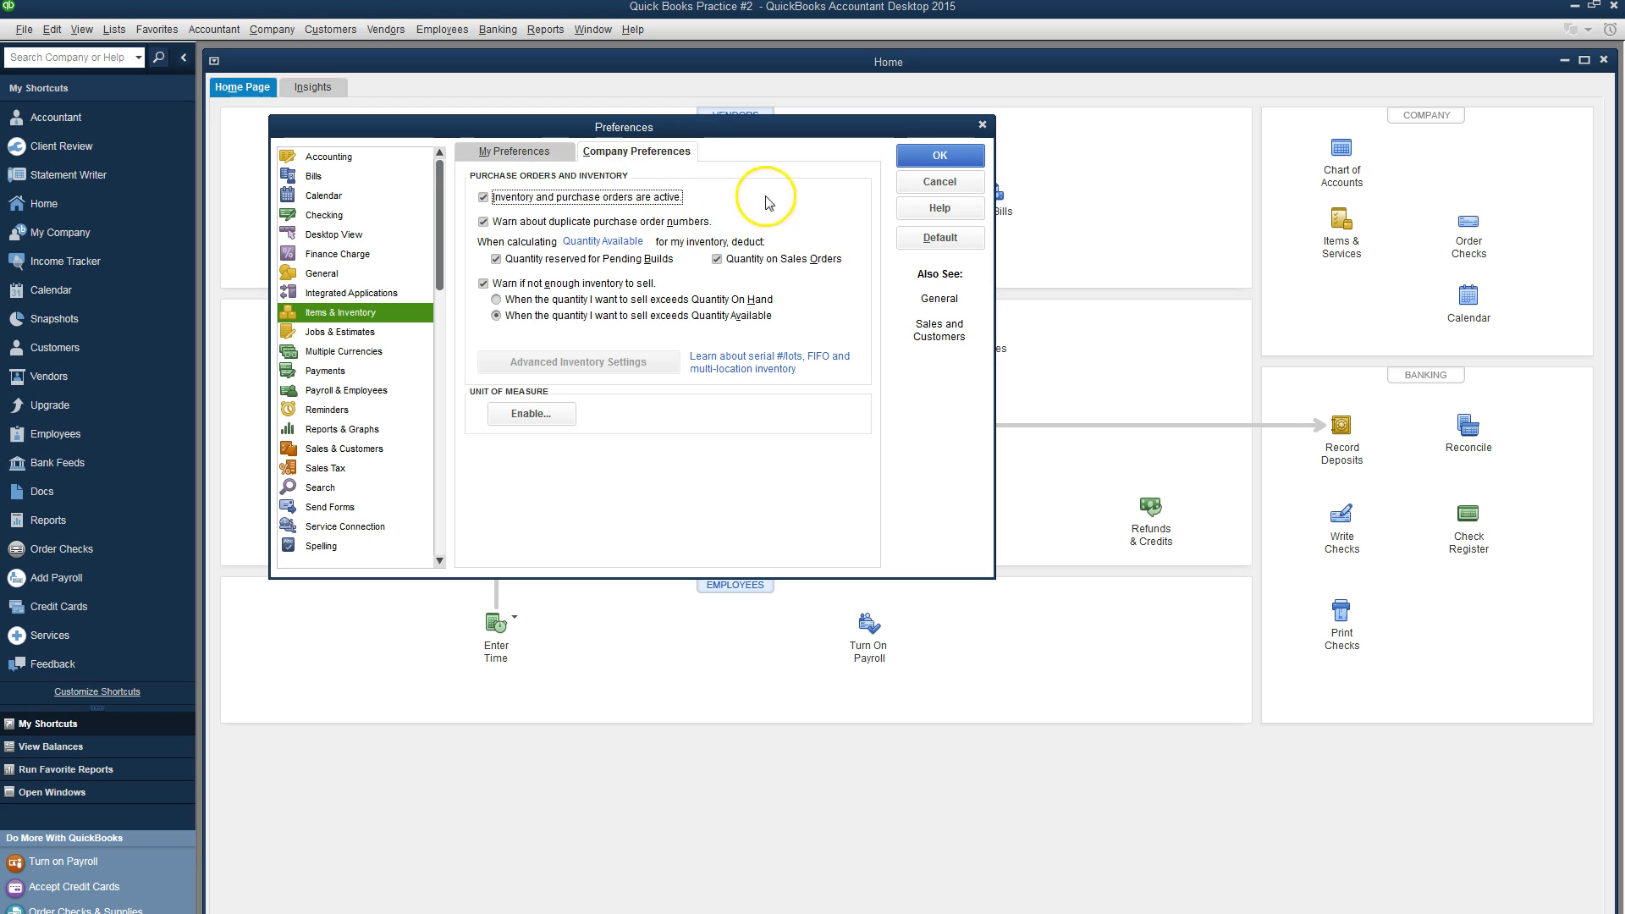
click(939, 155)
click(815, 297)
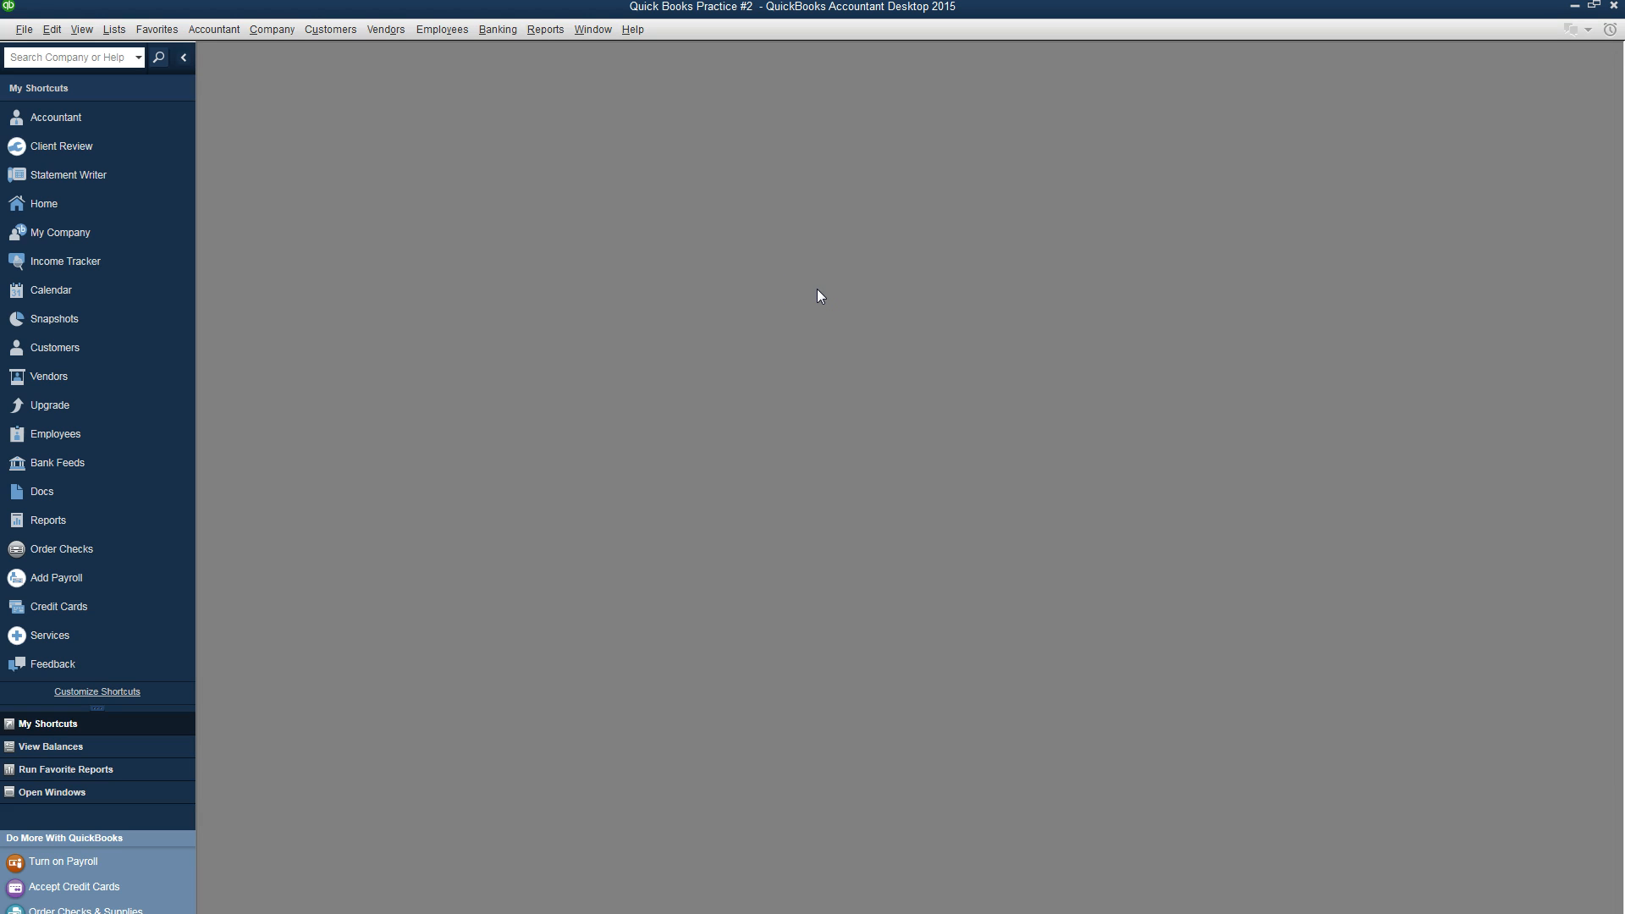
key(alt+Tab)
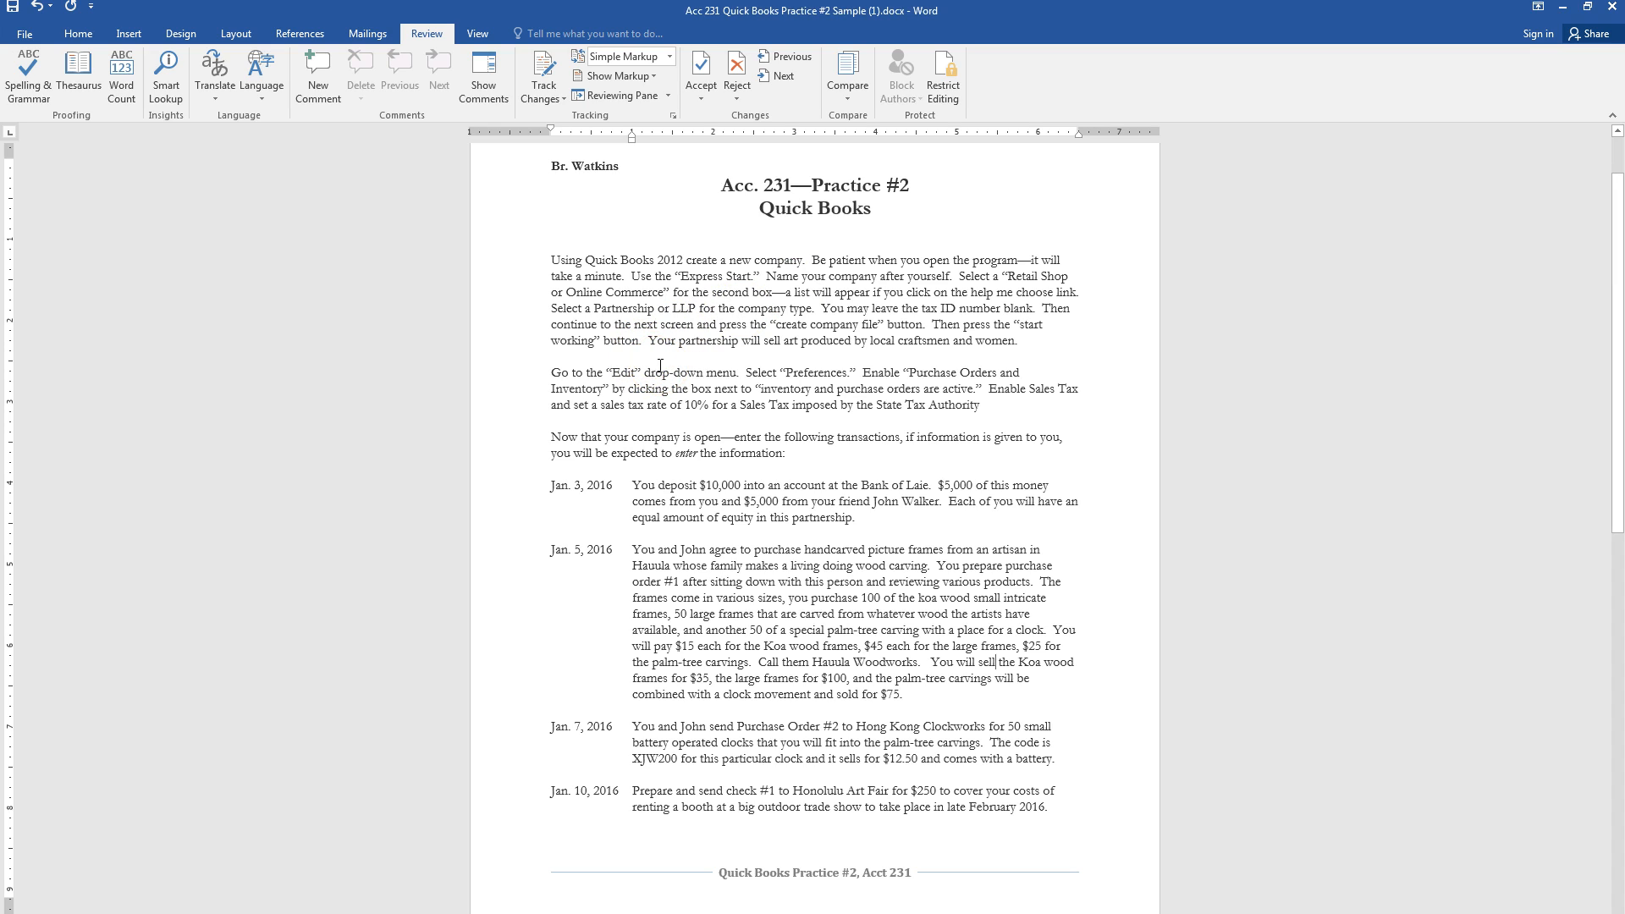
click(986, 390)
key(alt+Tab)
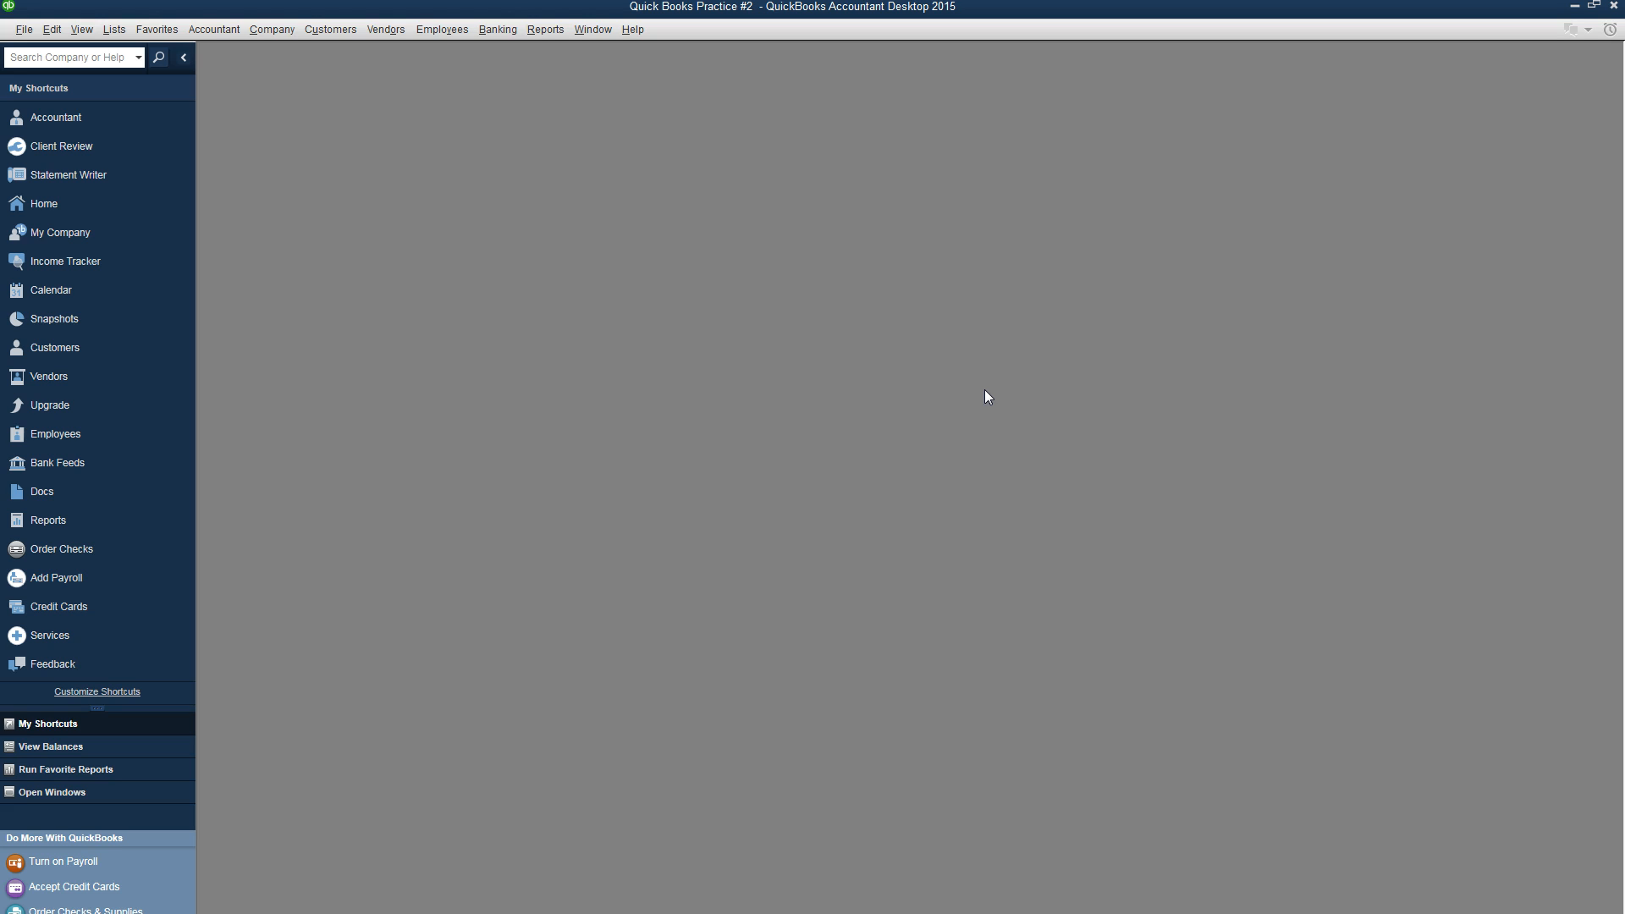
Step: Set company sales tax preference to Yes and start adding a new sales tax item
click(52, 29)
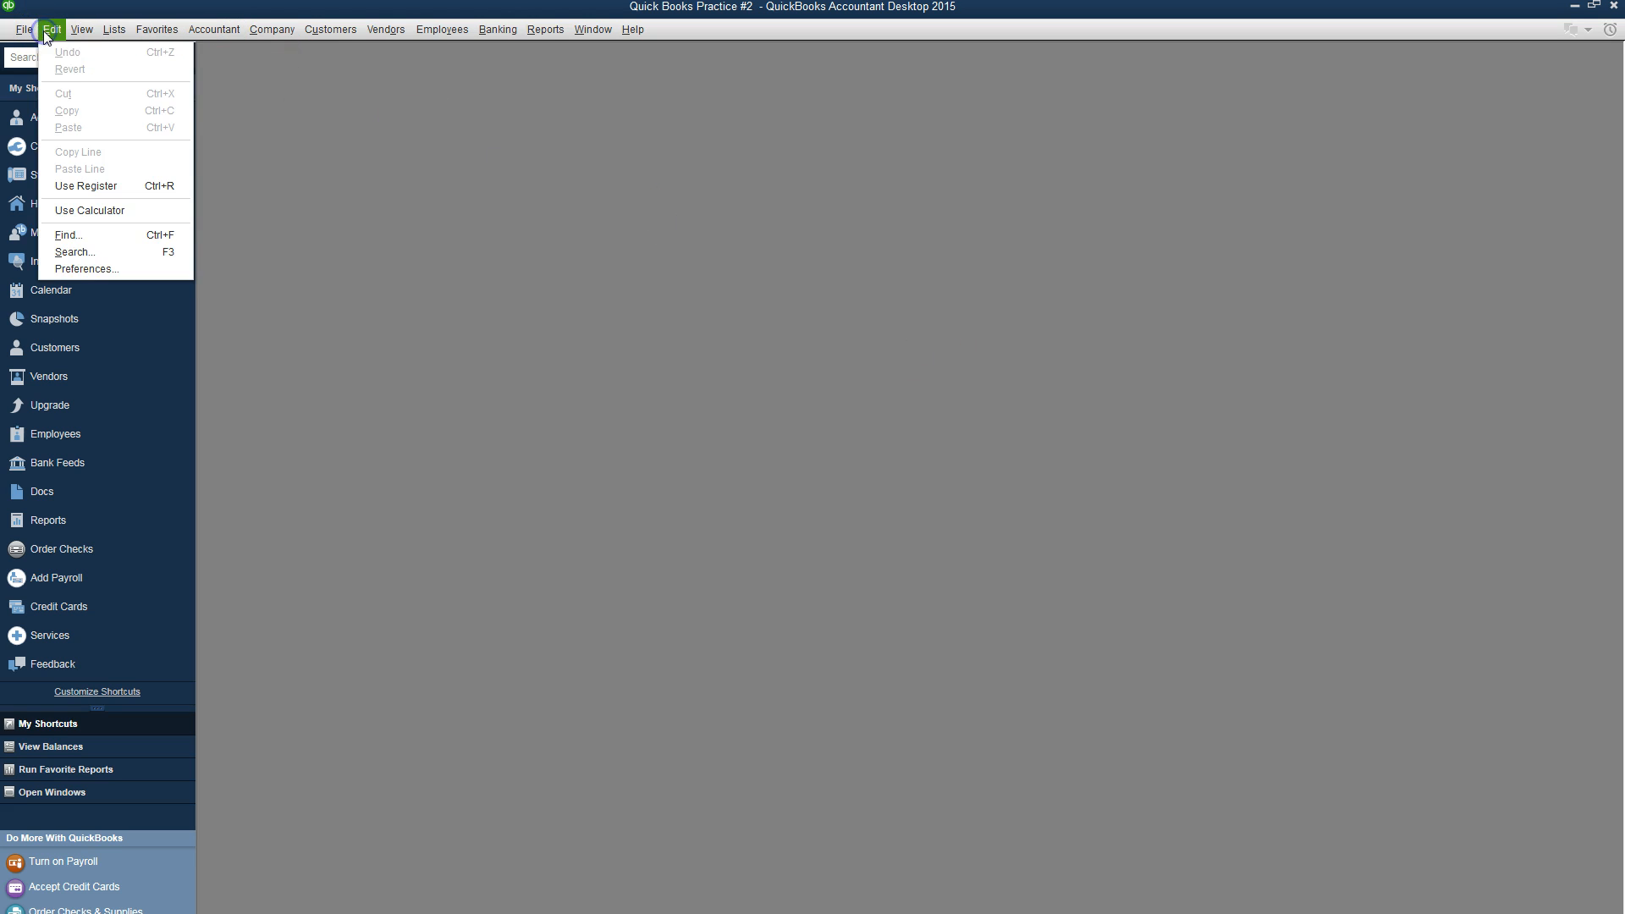
click(75, 268)
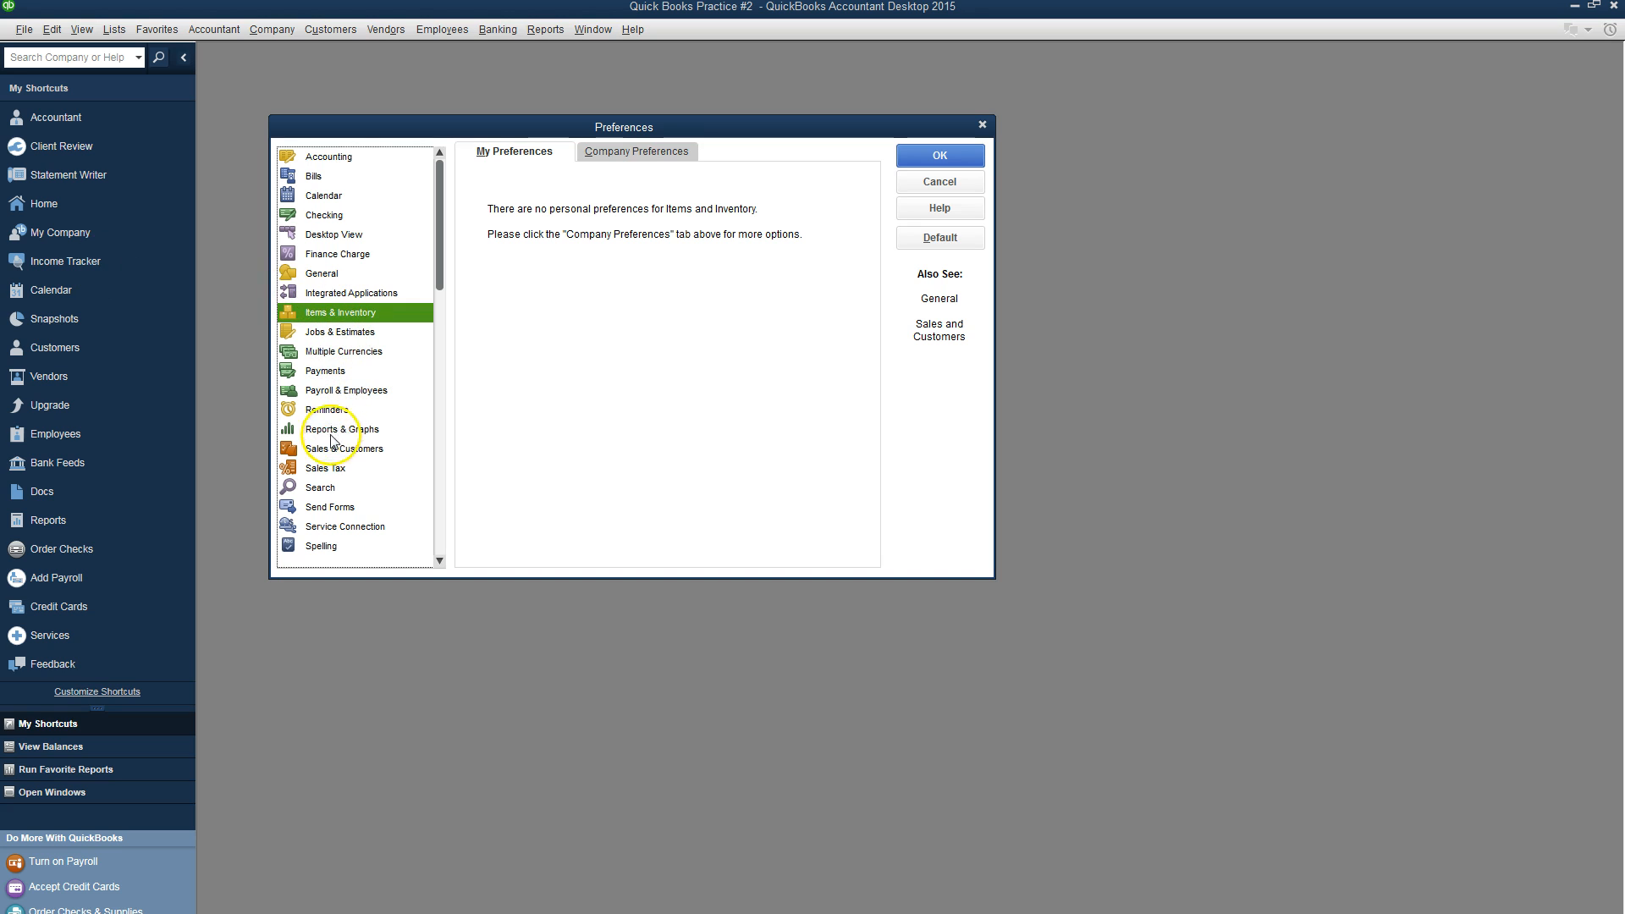
click(327, 469)
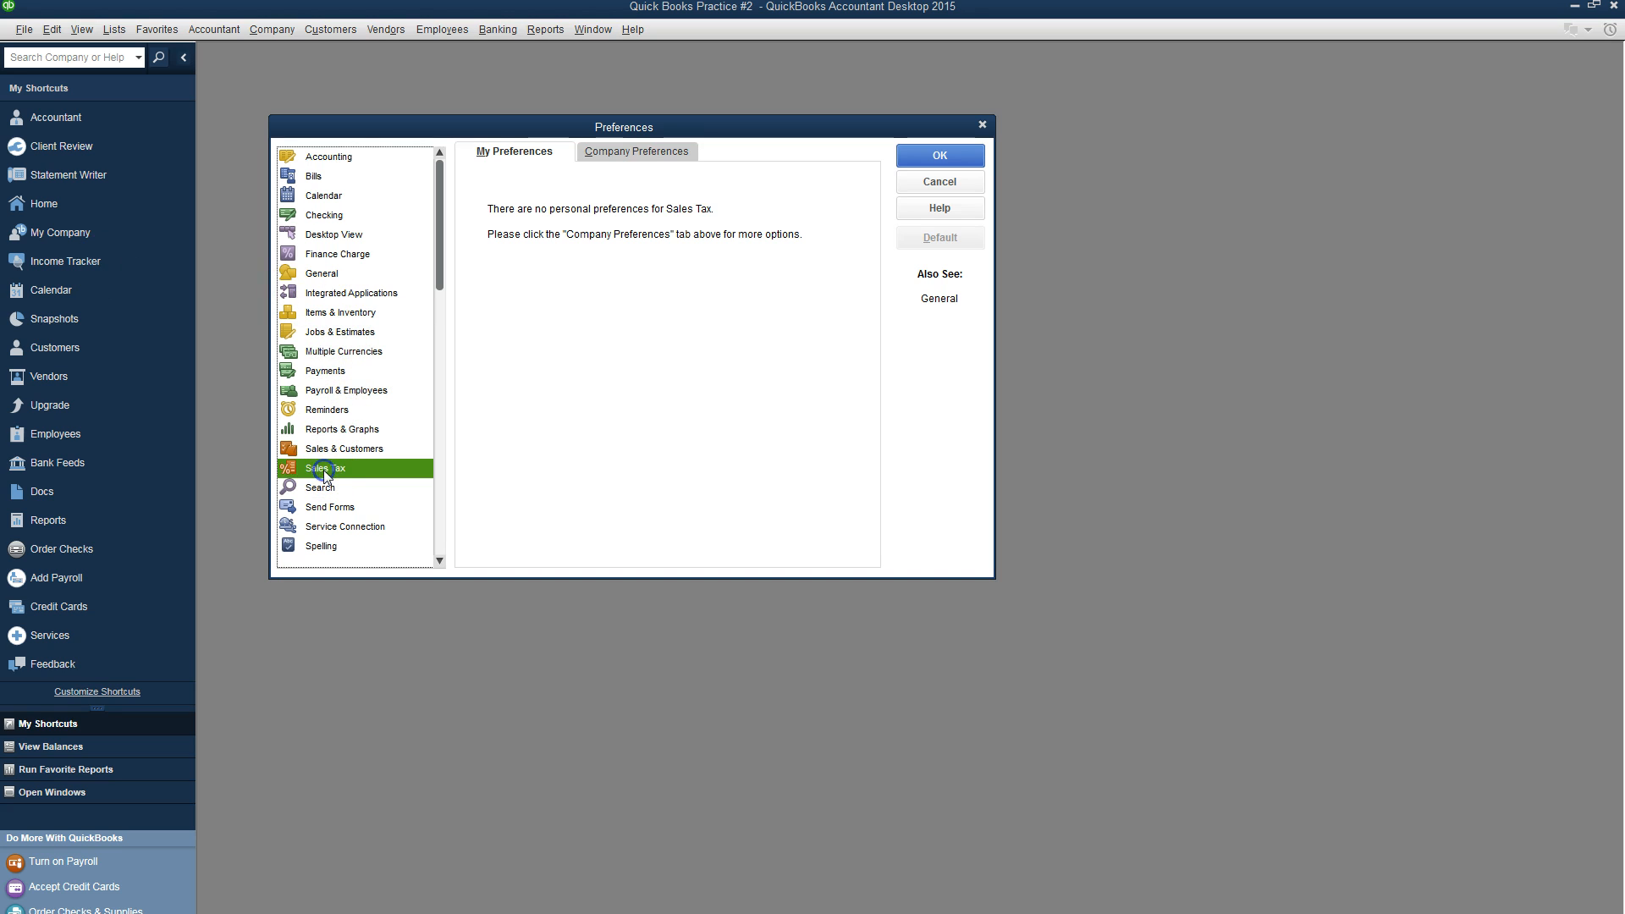
click(627, 153)
click(631, 179)
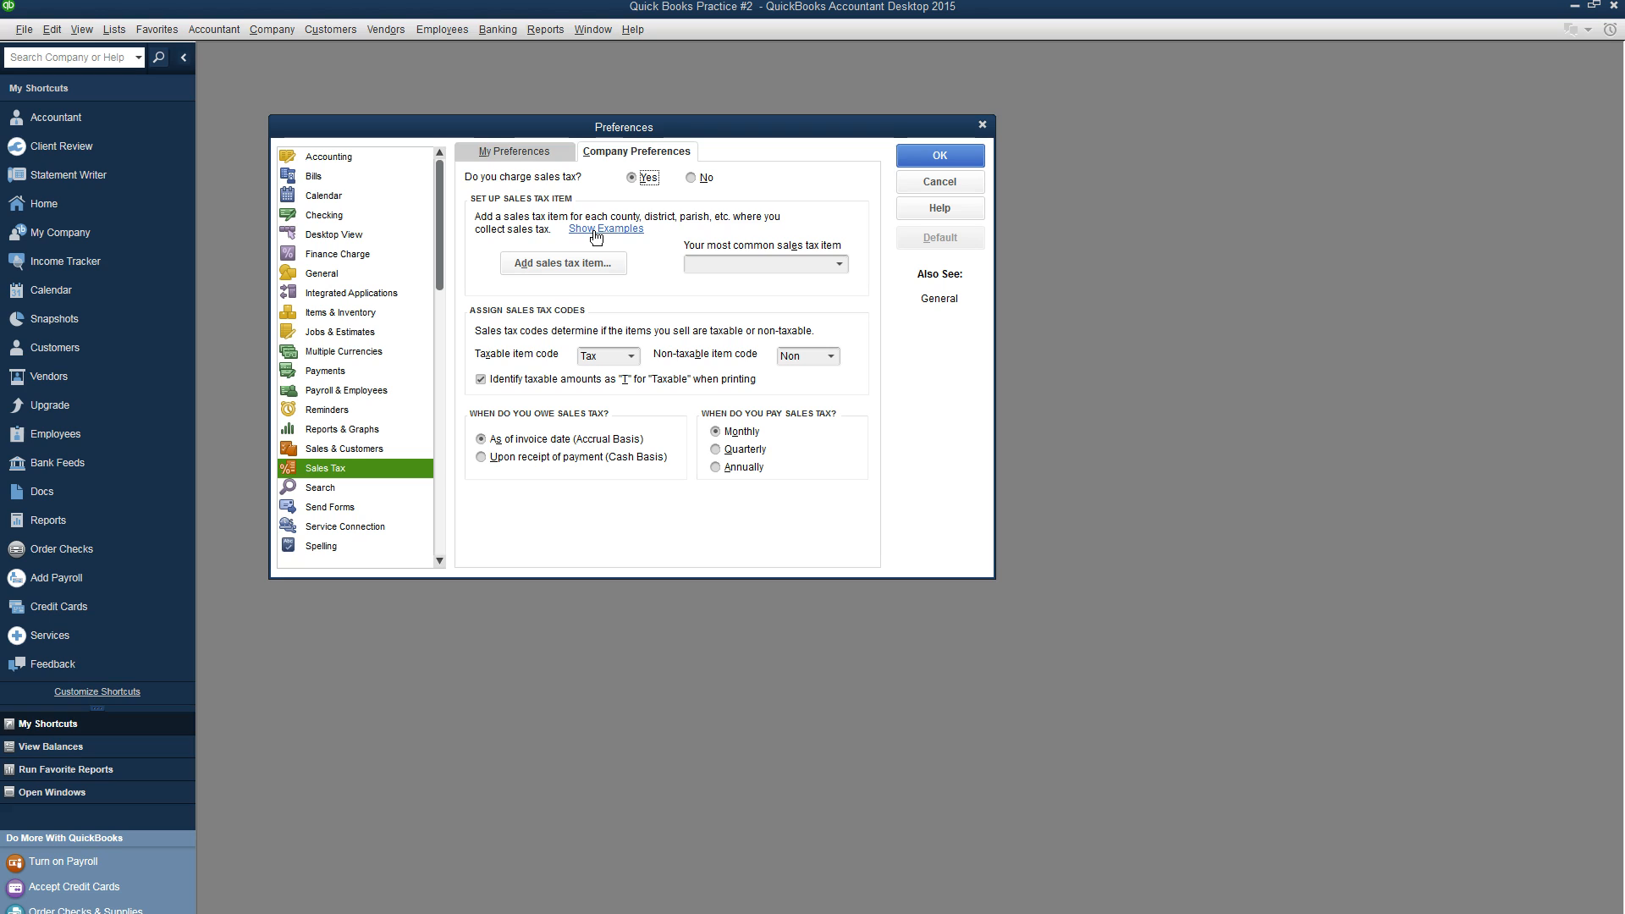
click(593, 265)
click(592, 265)
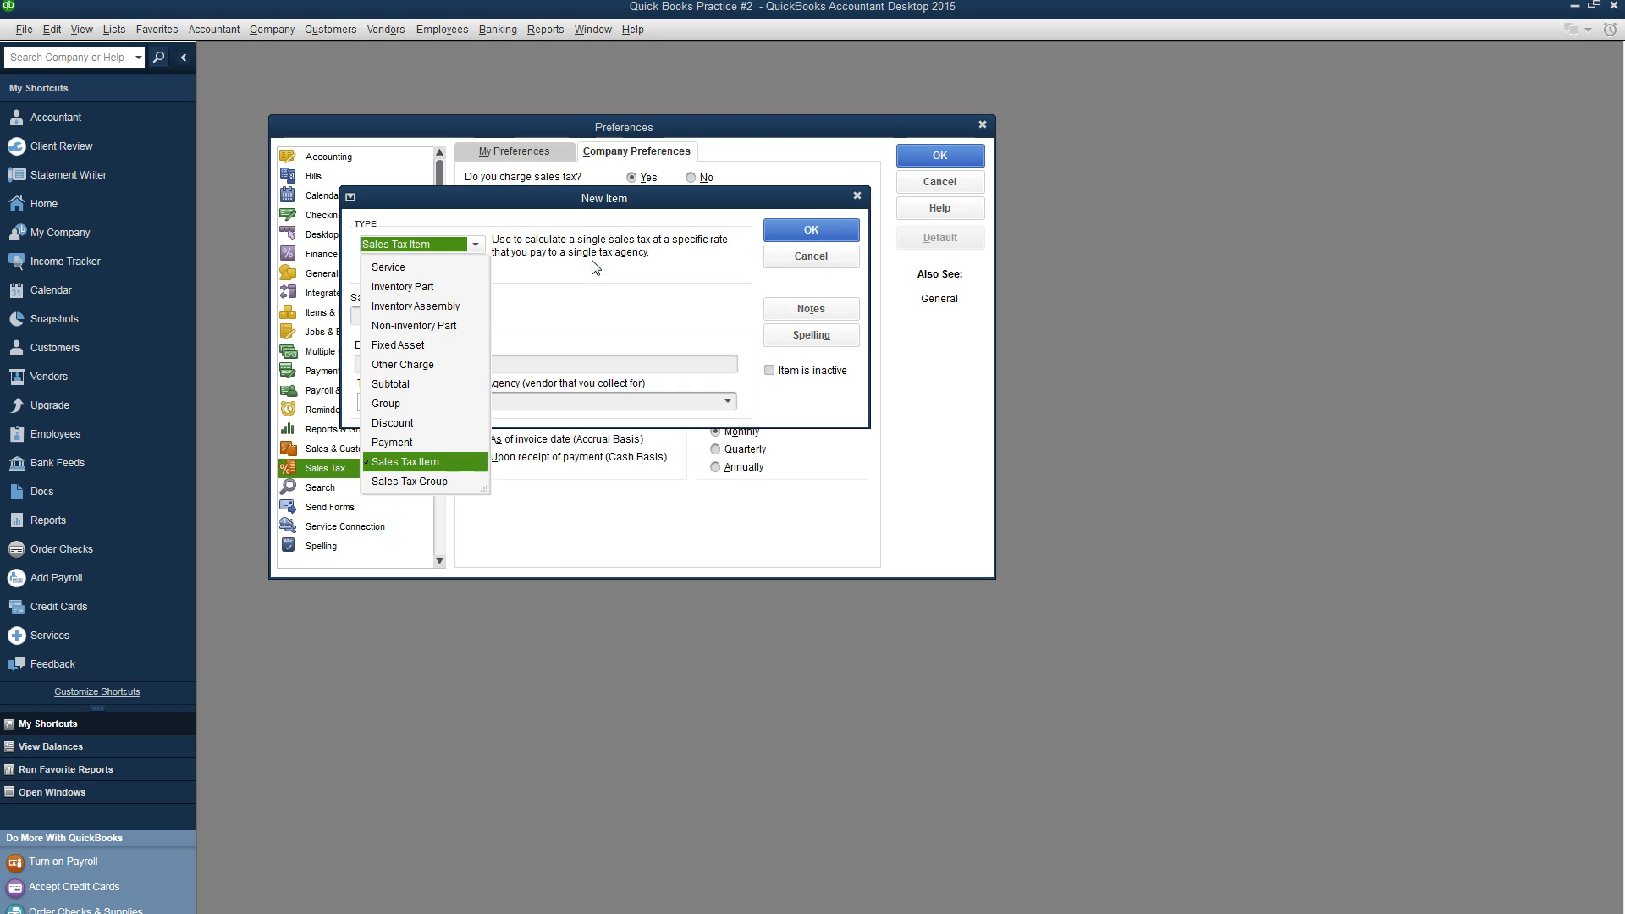
Step: Fill in the sales tax item: name Sales Tax, rate 10, agency State Tax Authority
click(593, 265)
click(418, 315)
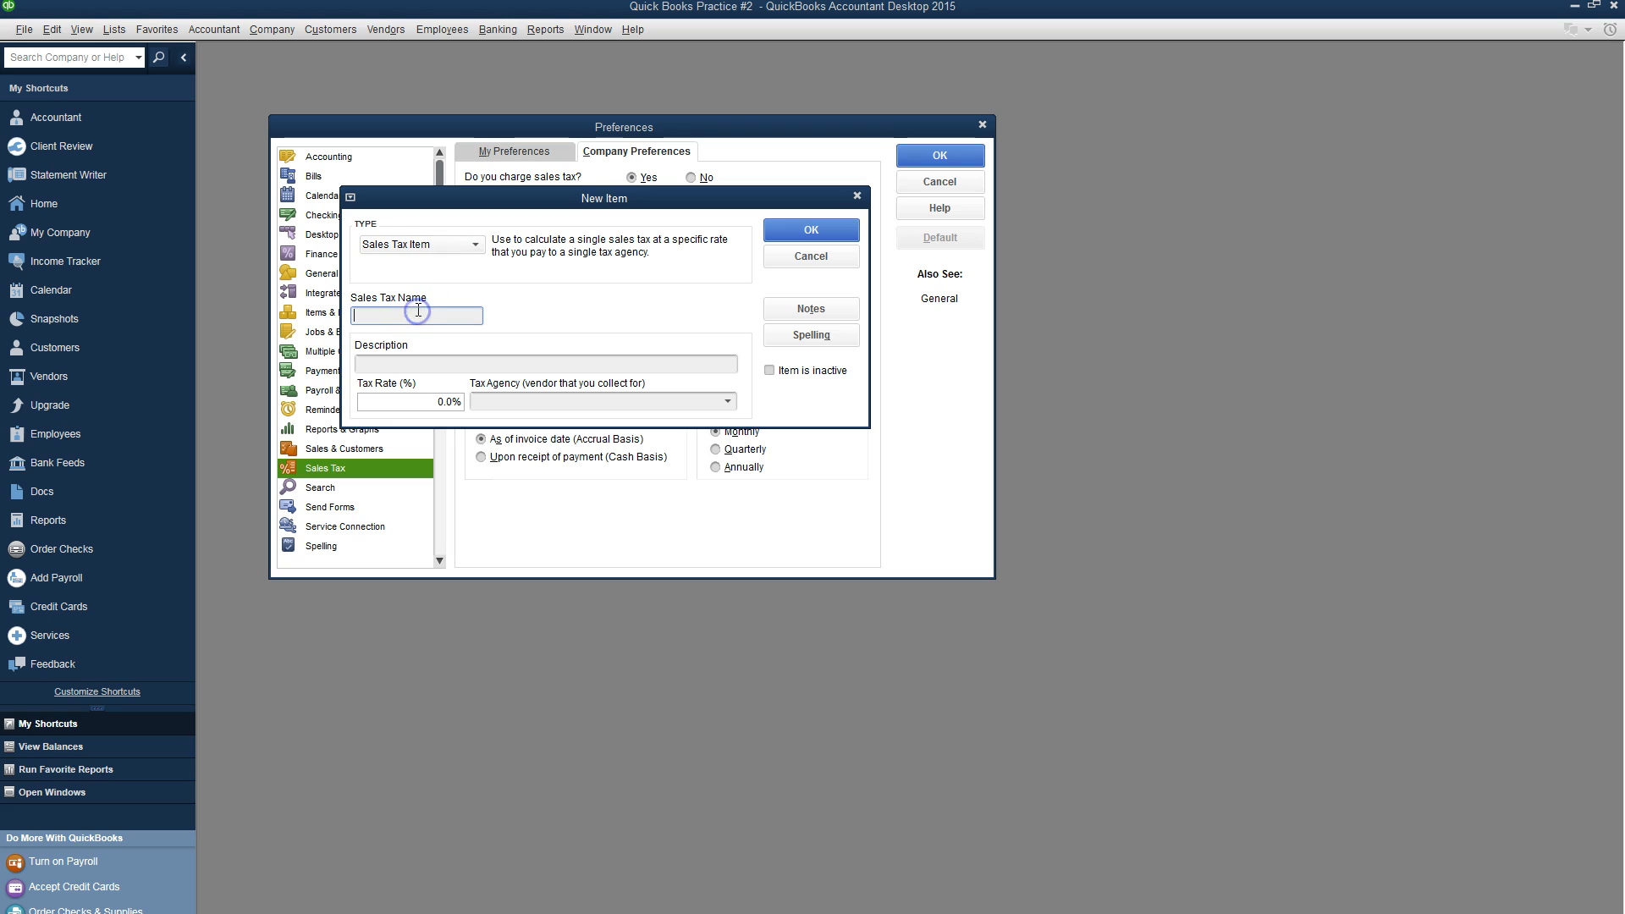
text(Sales Tax)
click(409, 364)
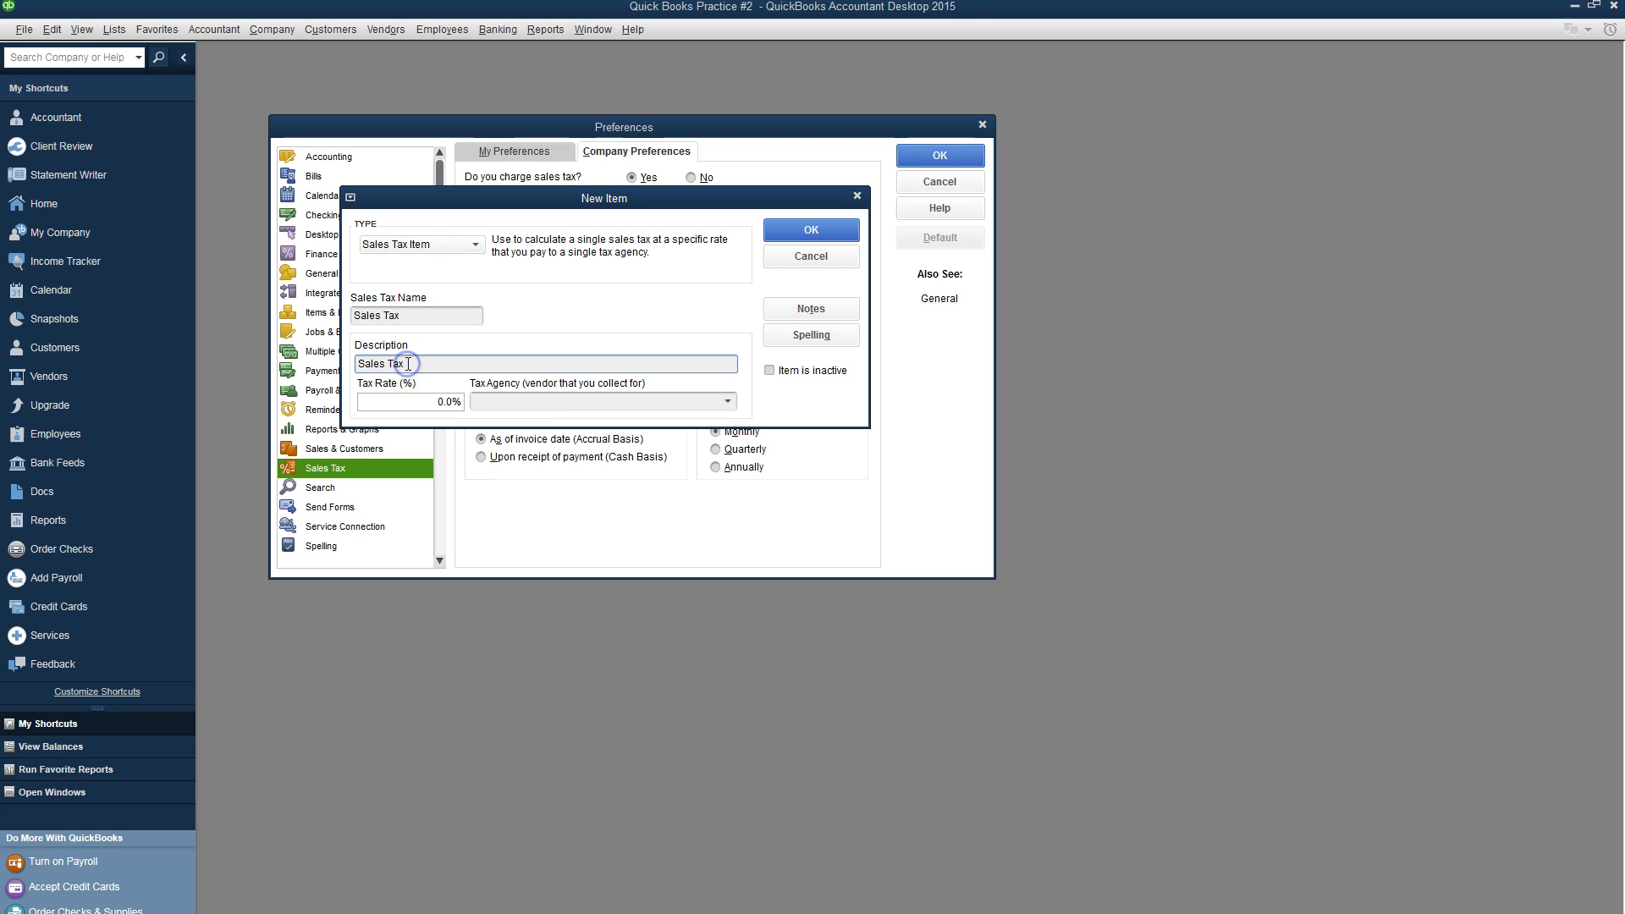
click(415, 401)
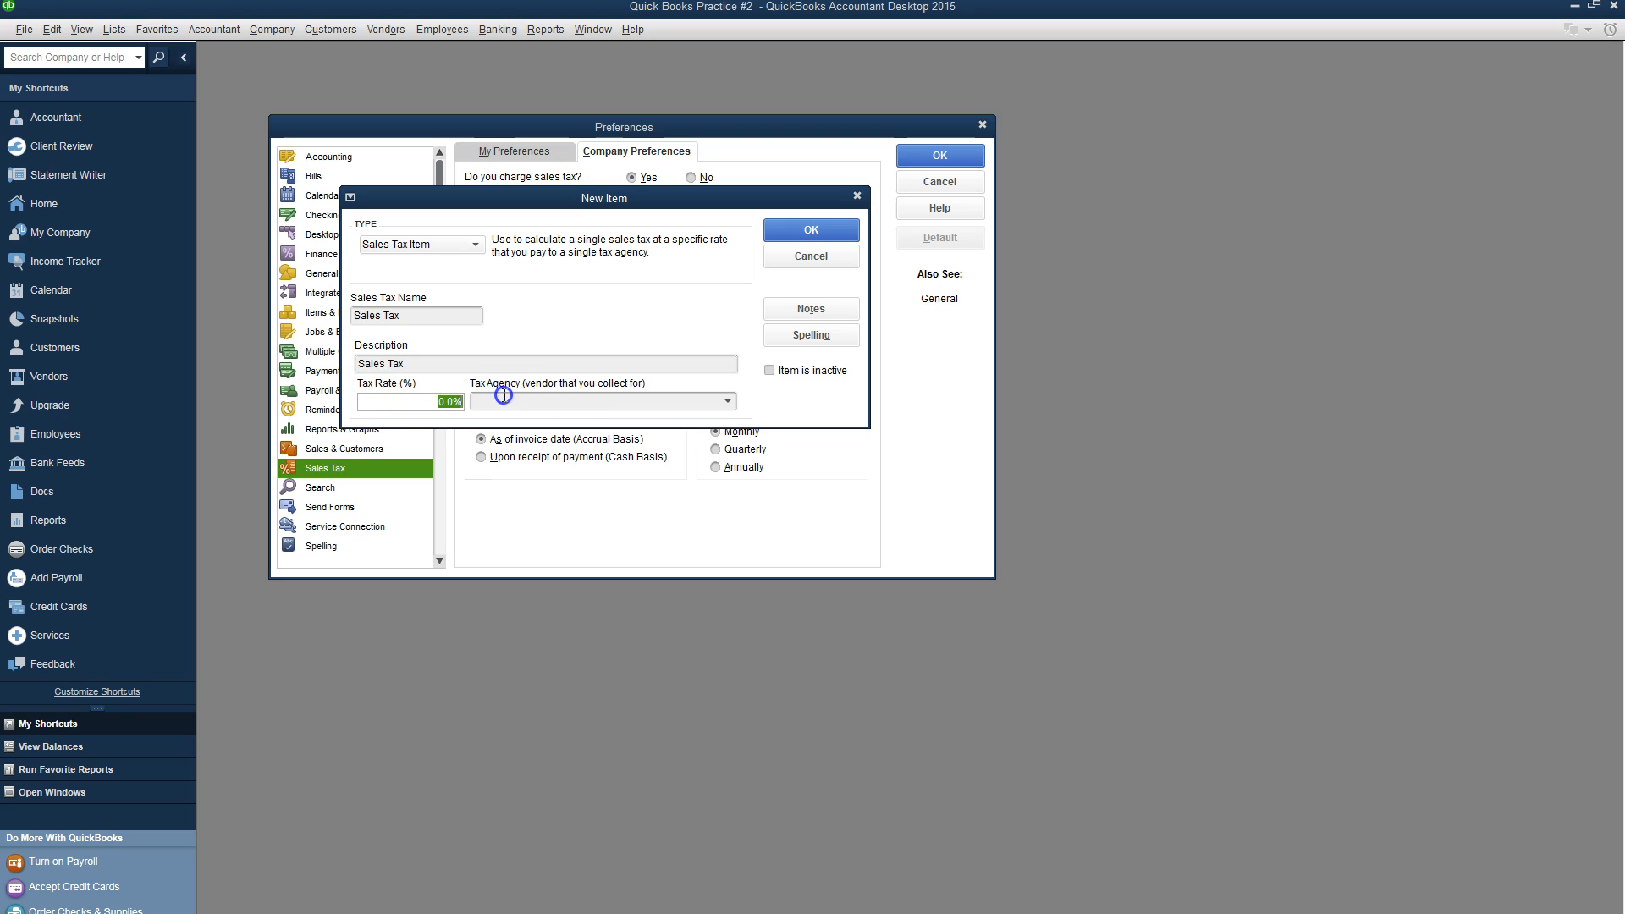
text(10)
click(529, 395)
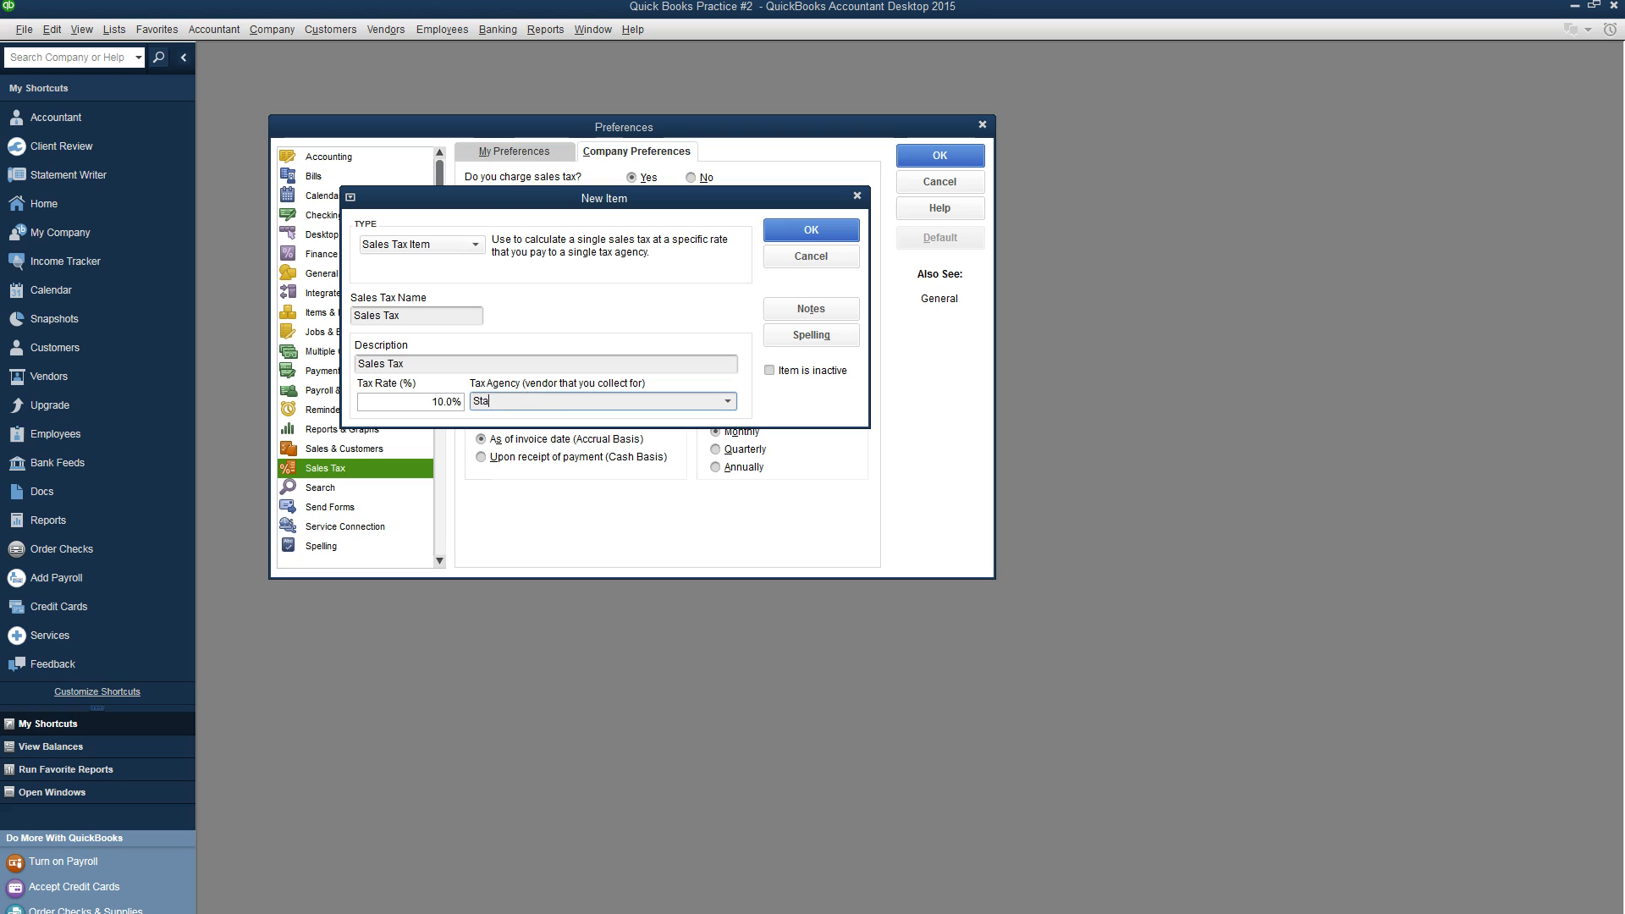
text(State )
text(Tax Agenc)
key(BackSpace)
key(BackSpace)
key(BackSpace)
key(BackSpace)
key(BackSpace)
text(Authority)
Step: Save the item, quick-add State Tax Authority as vendor, and save preferences making customers and items taxable
click(1064, 188)
click(850, 230)
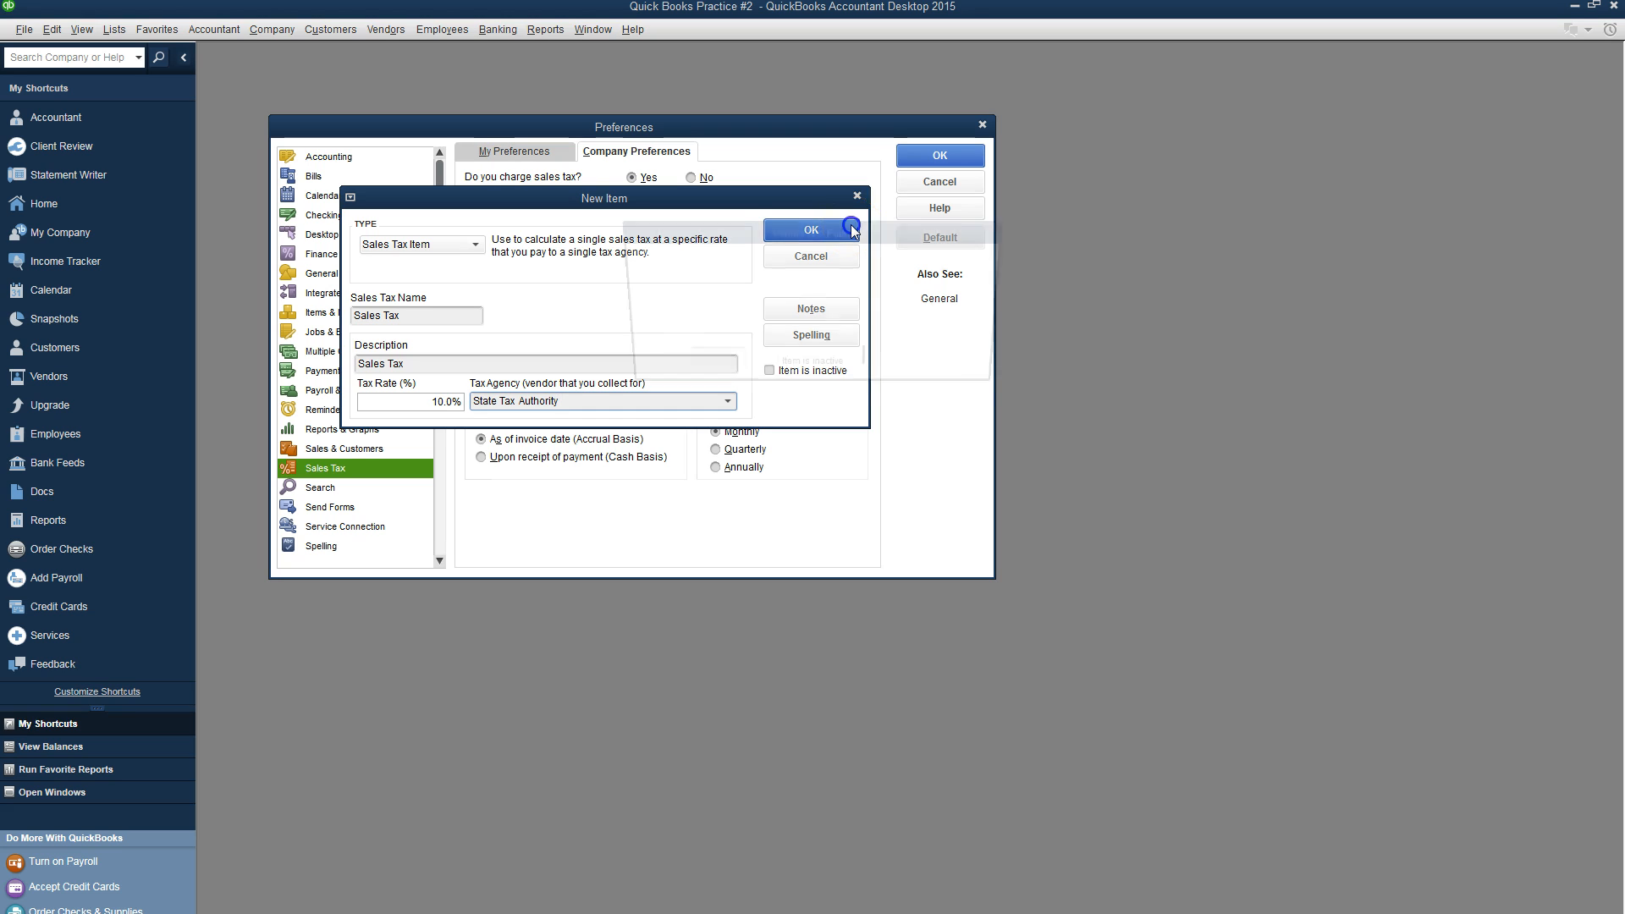
click(735, 362)
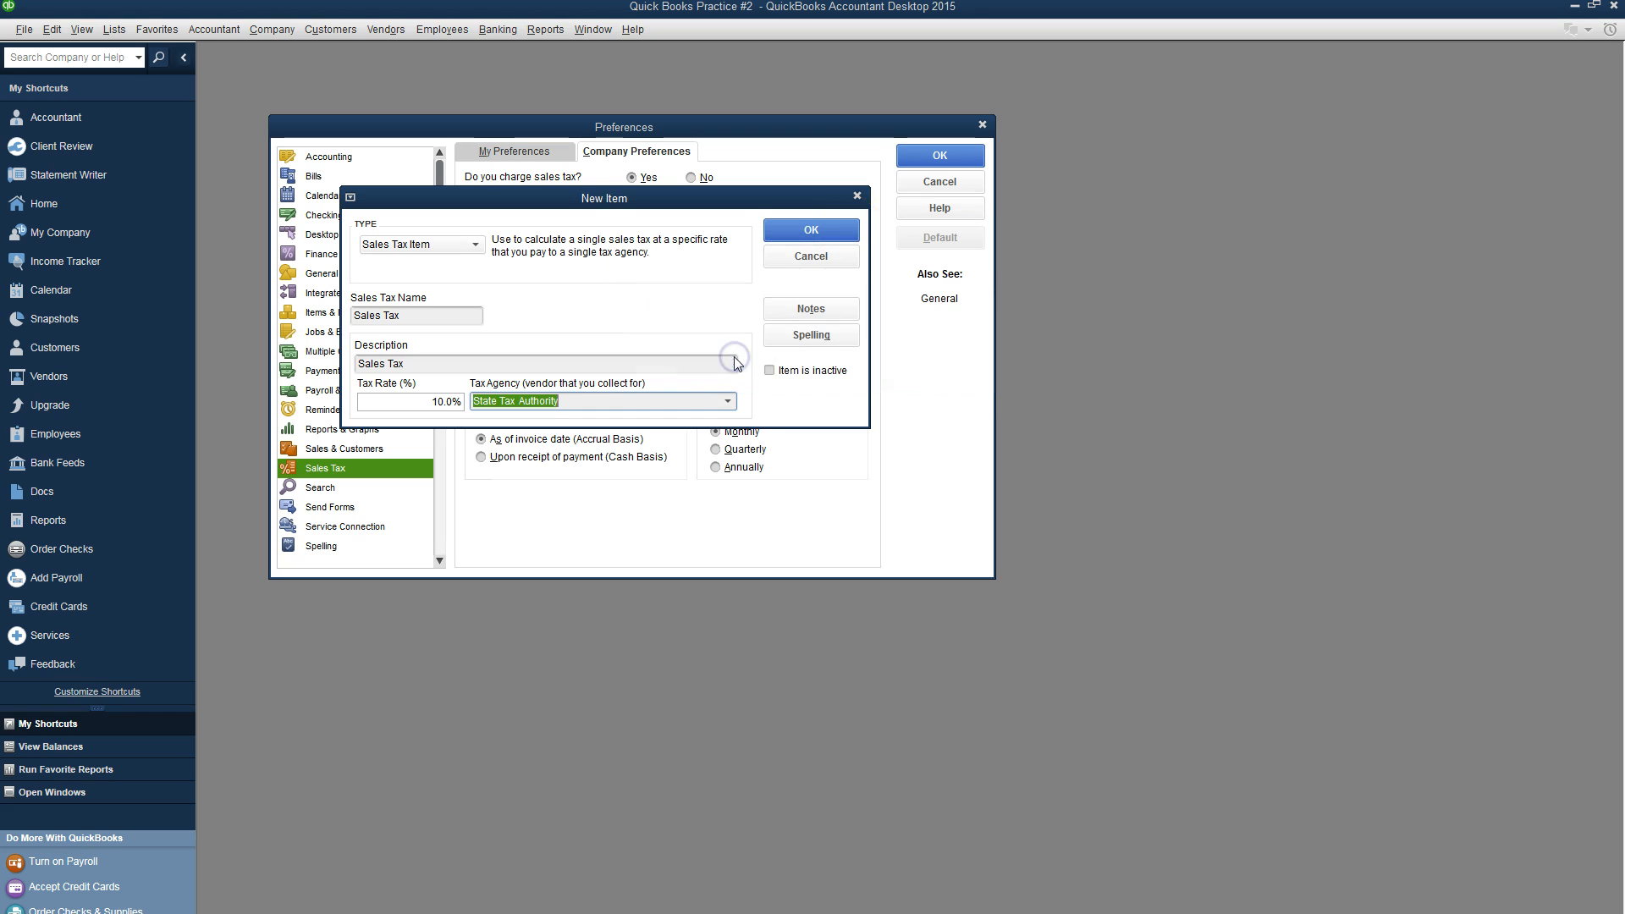
click(826, 241)
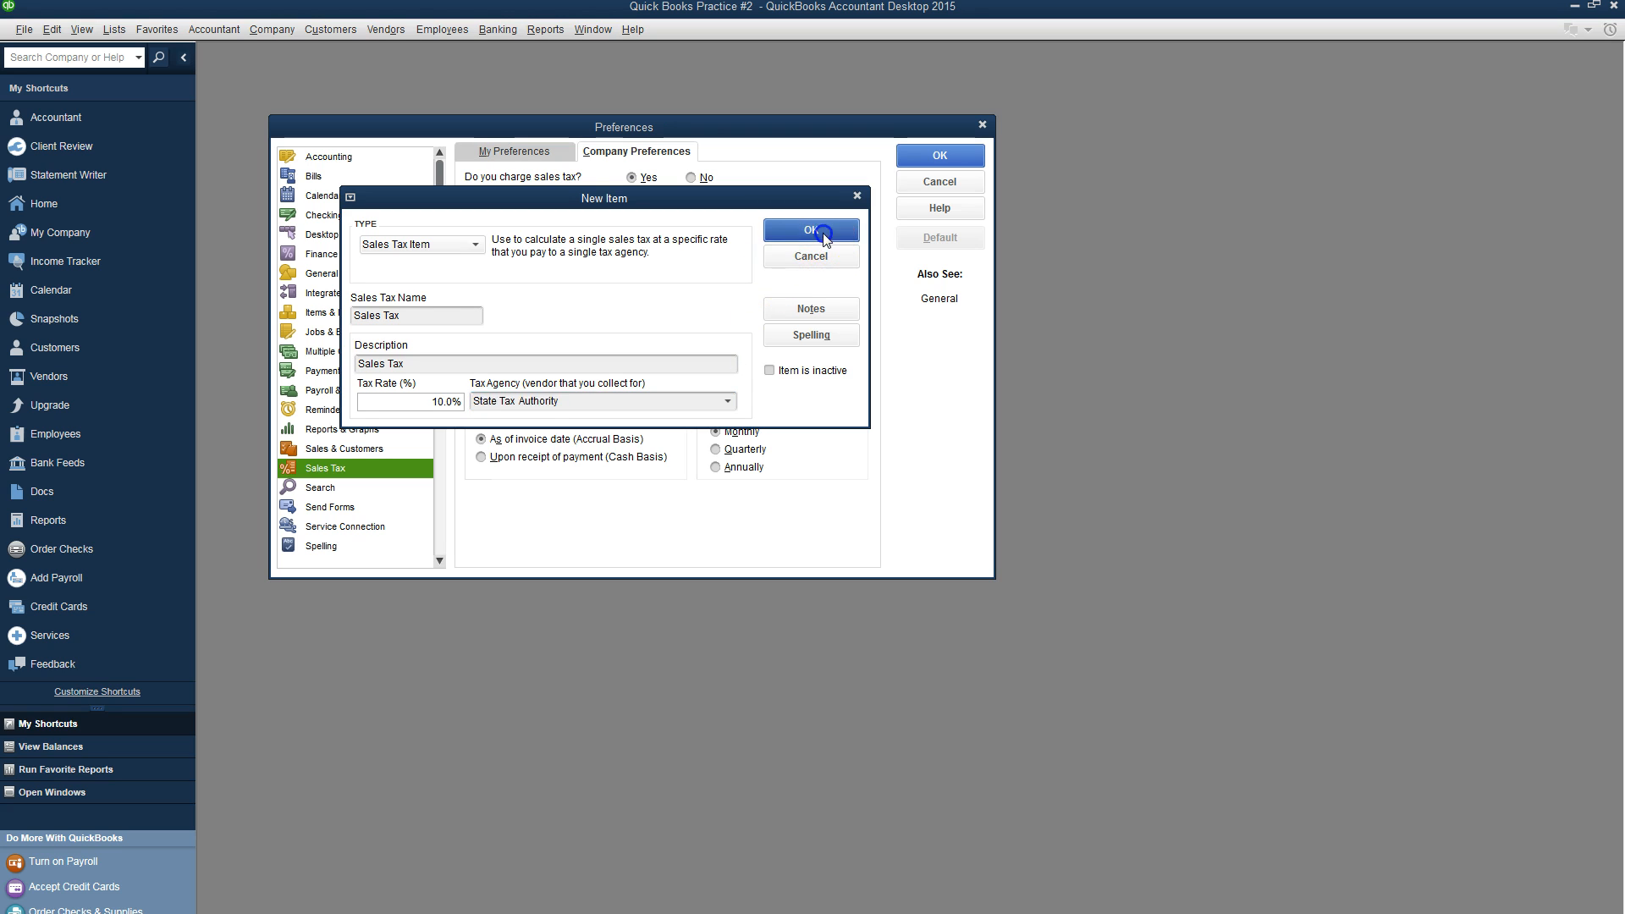
click(940, 155)
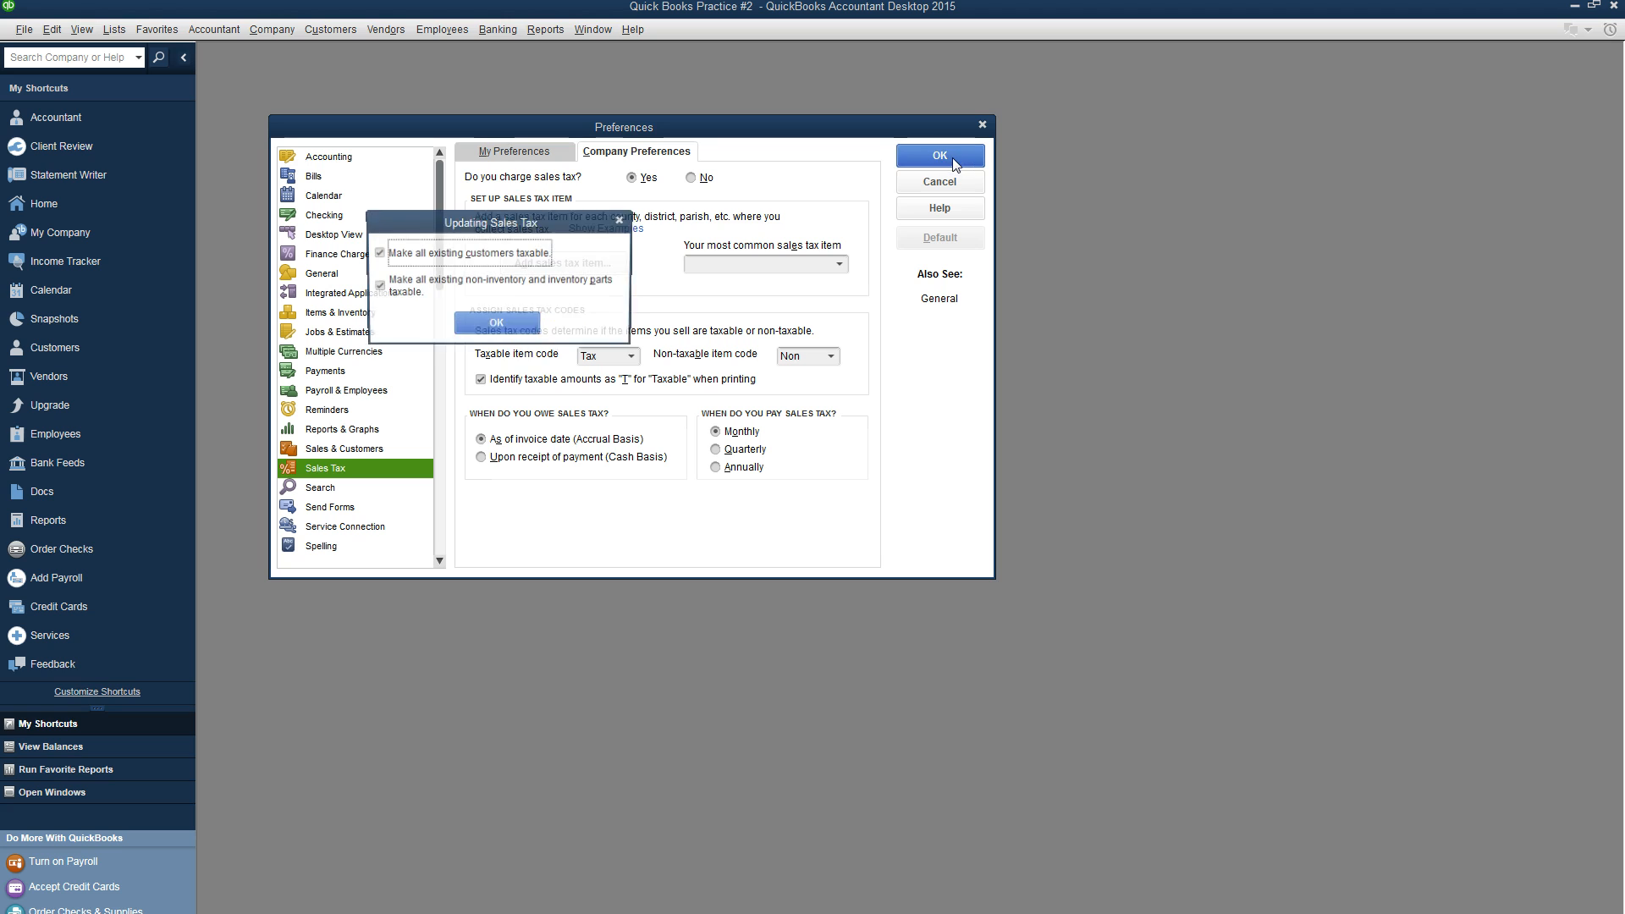
click(478, 327)
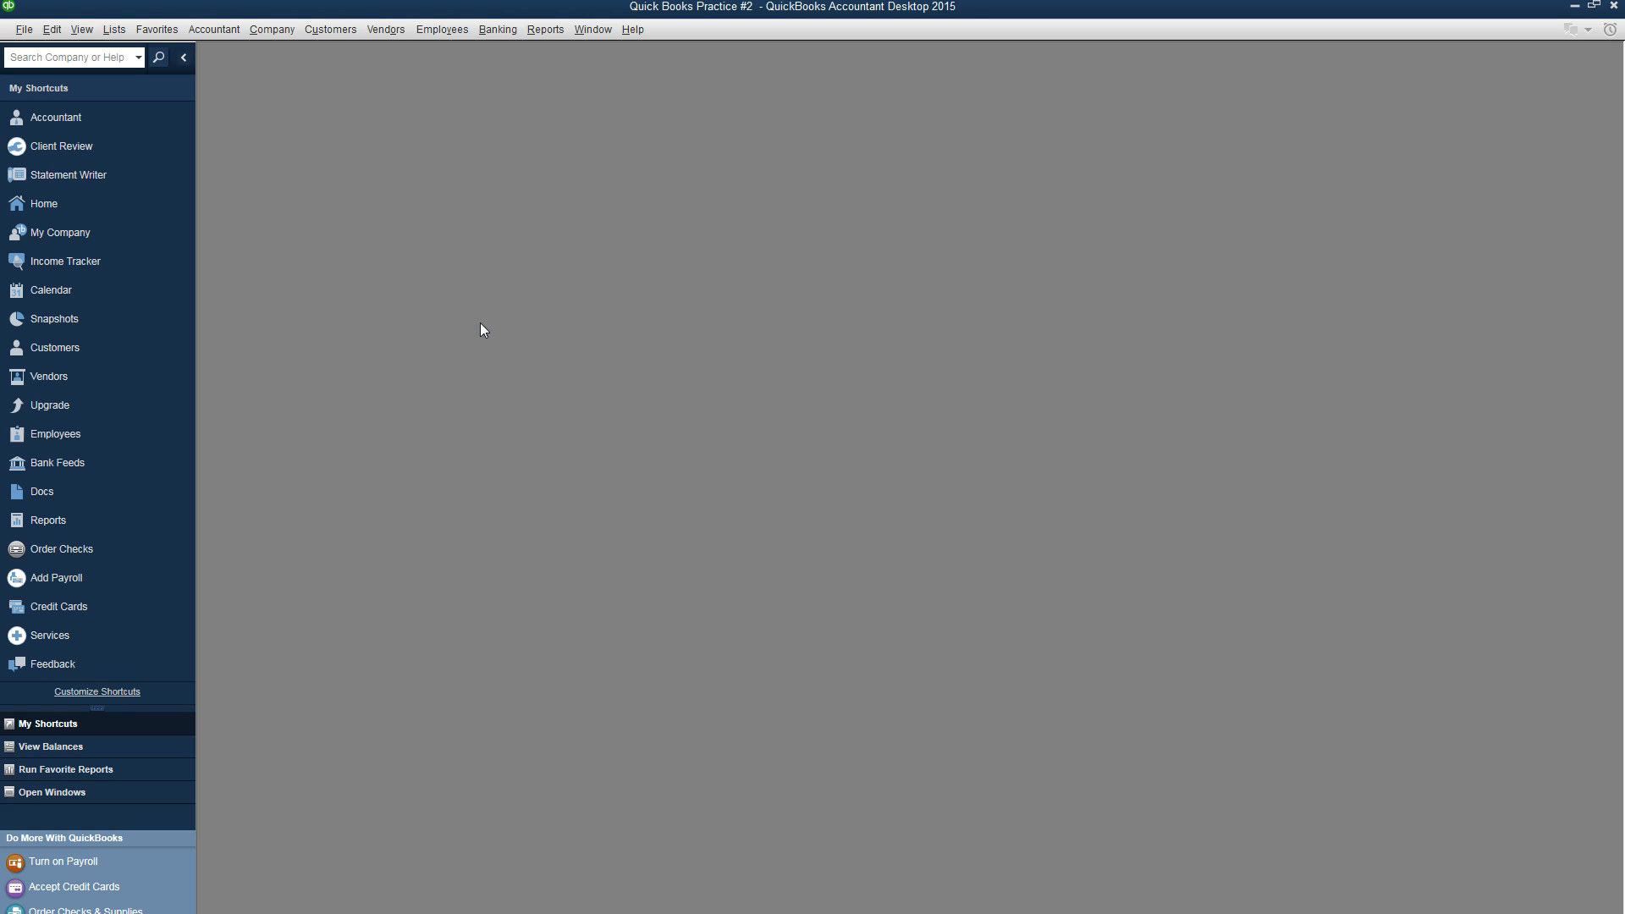
Step: From Record Deposits, create the Bank of Laie bank account and open a new deposit into it
click(79, 203)
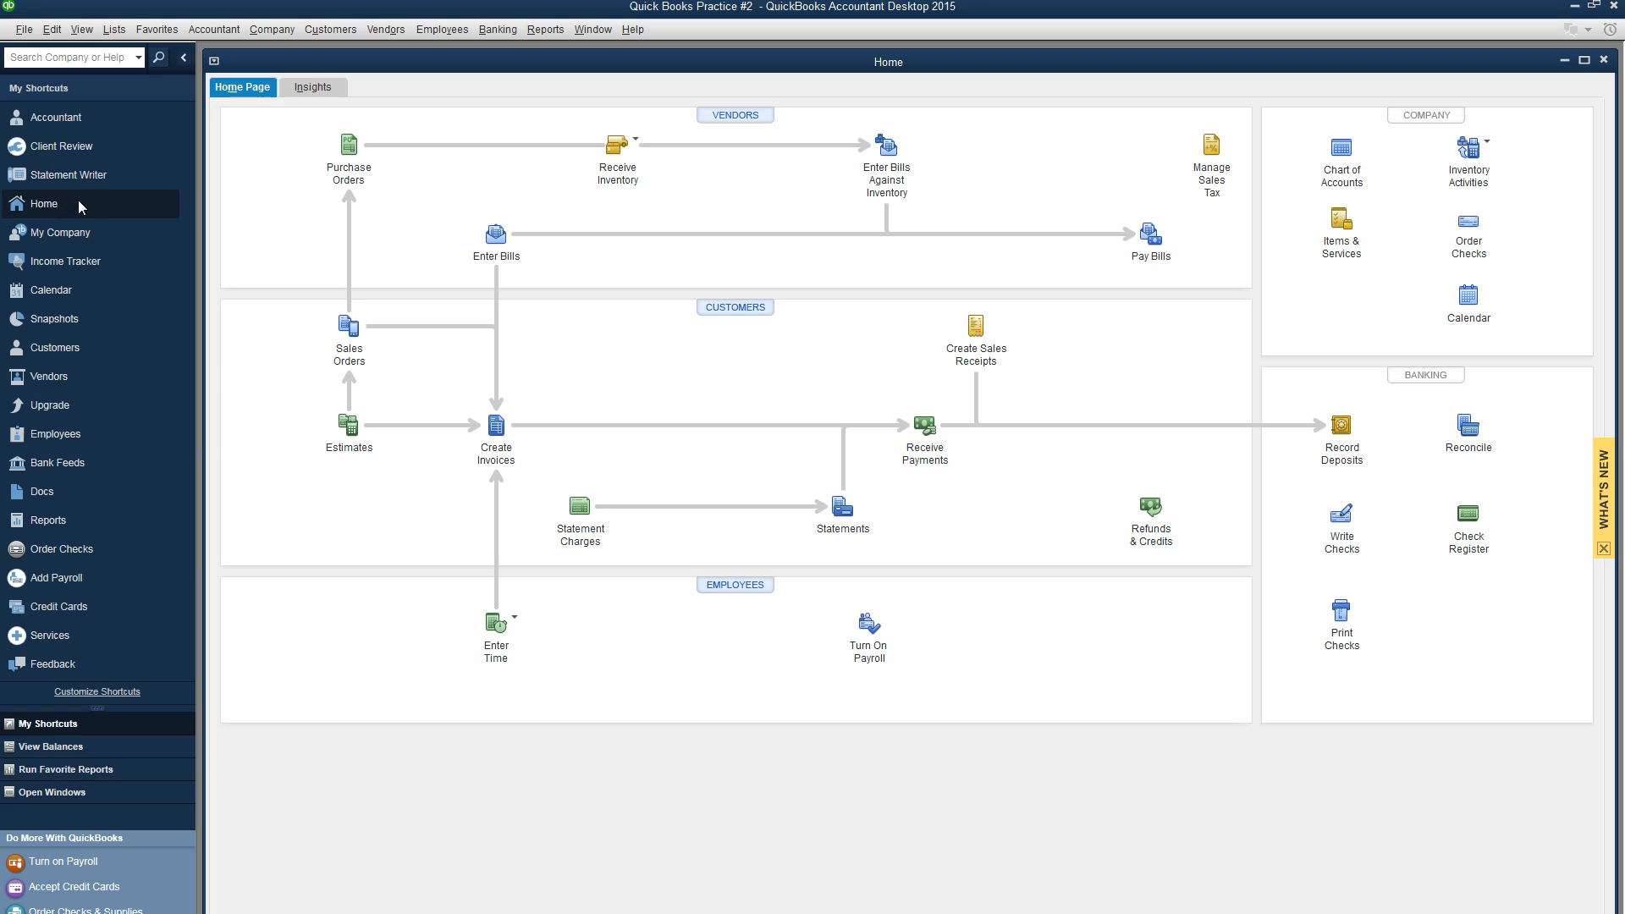
click(1336, 432)
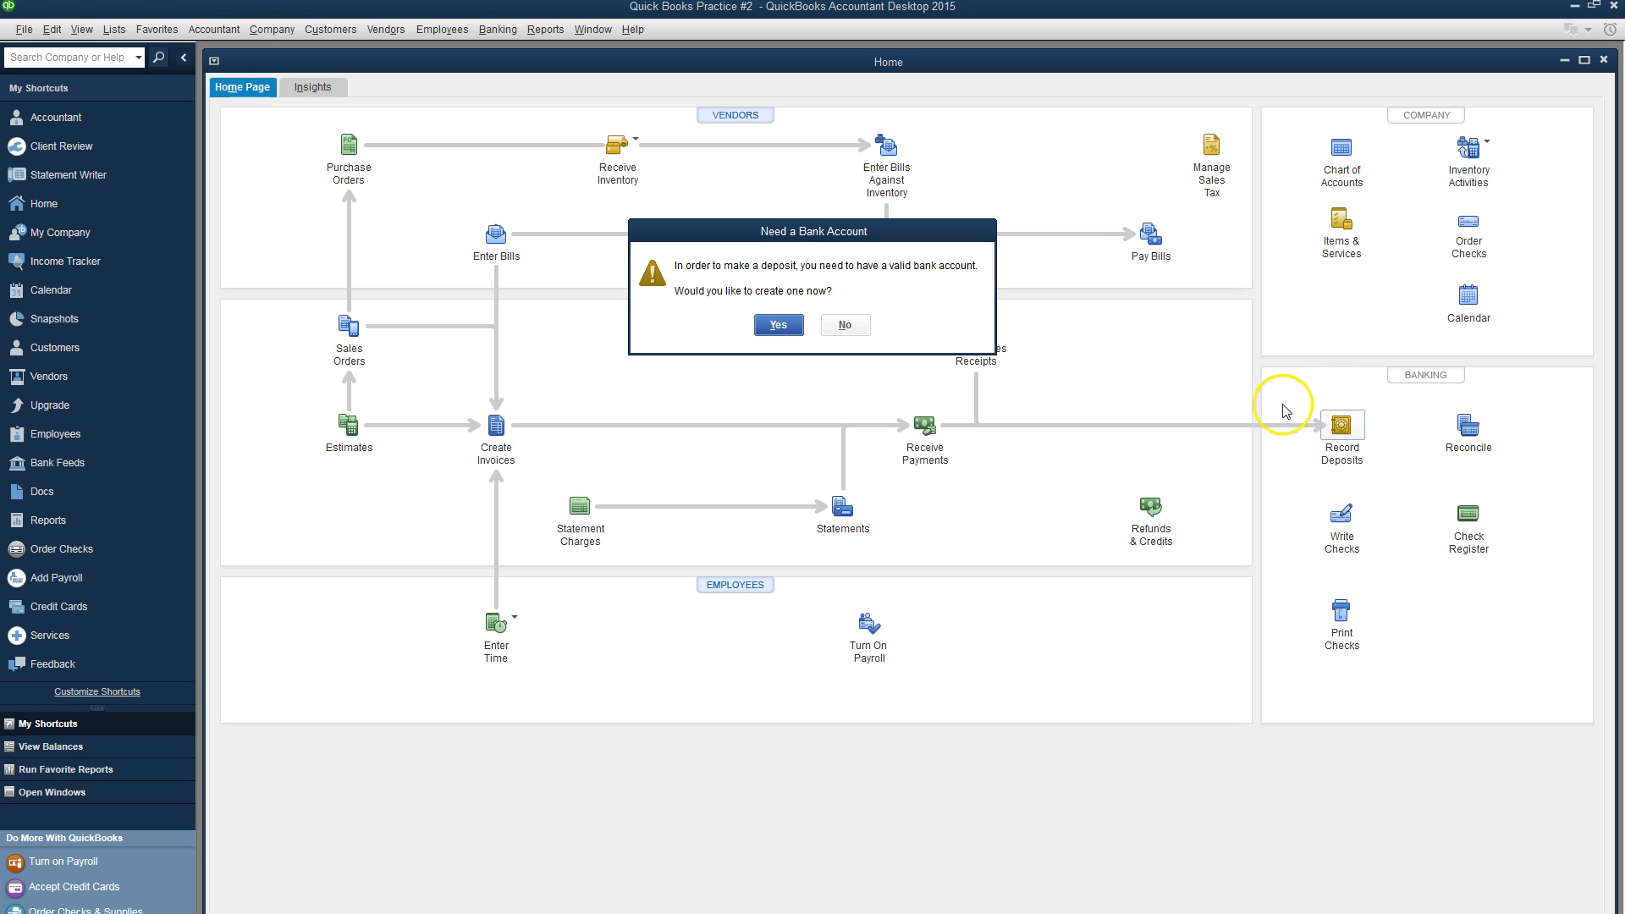
click(777, 327)
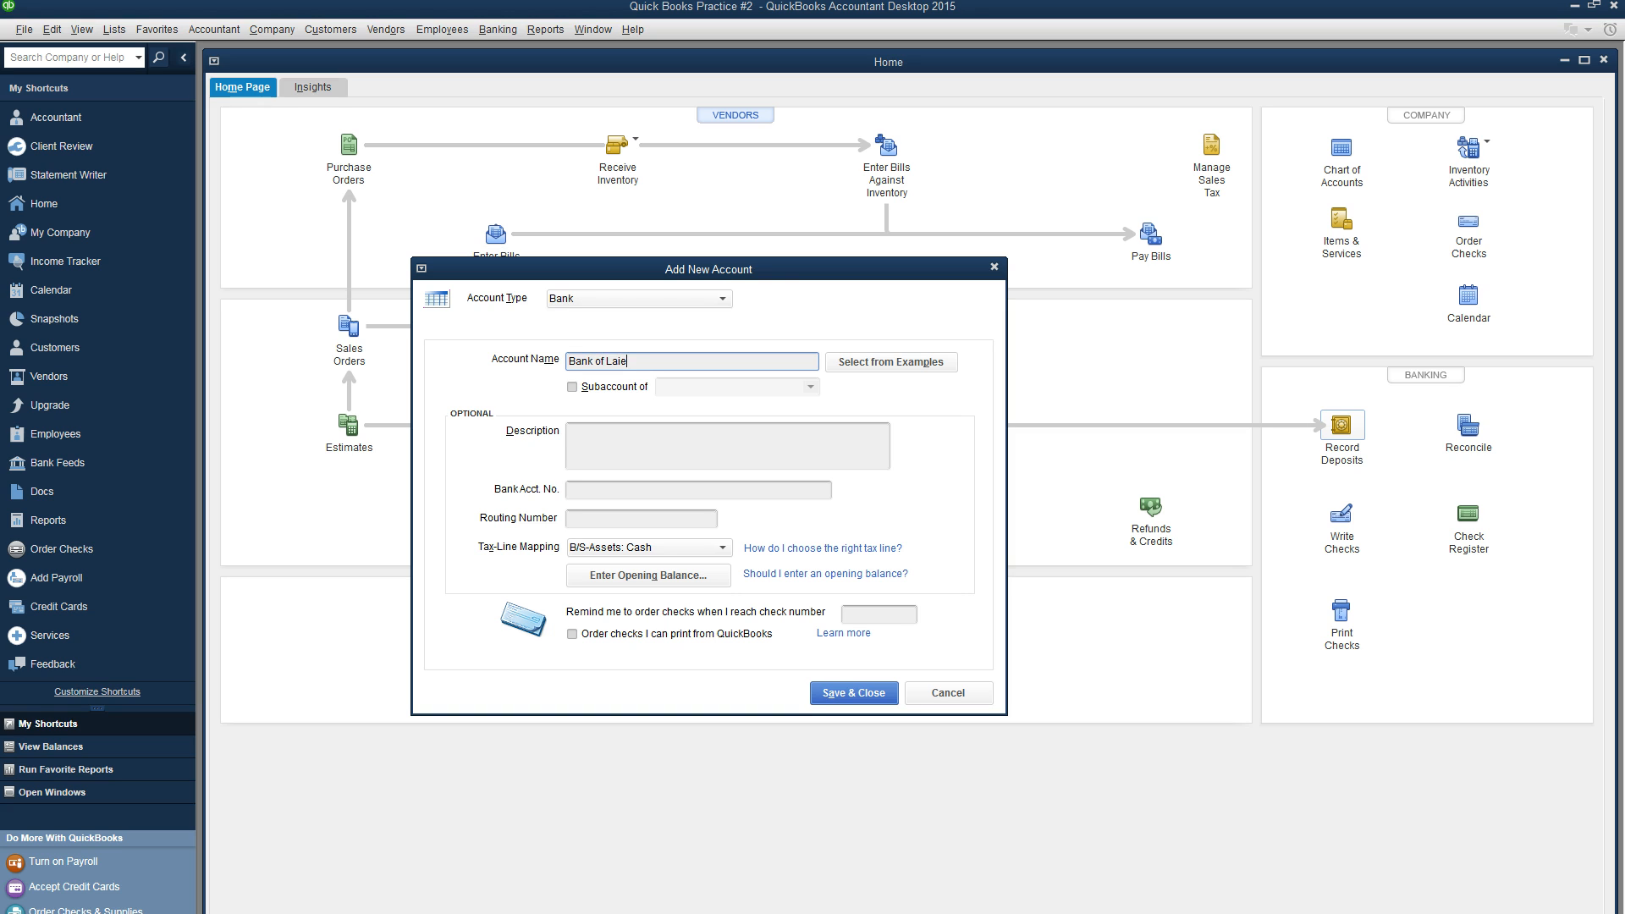
click(864, 694)
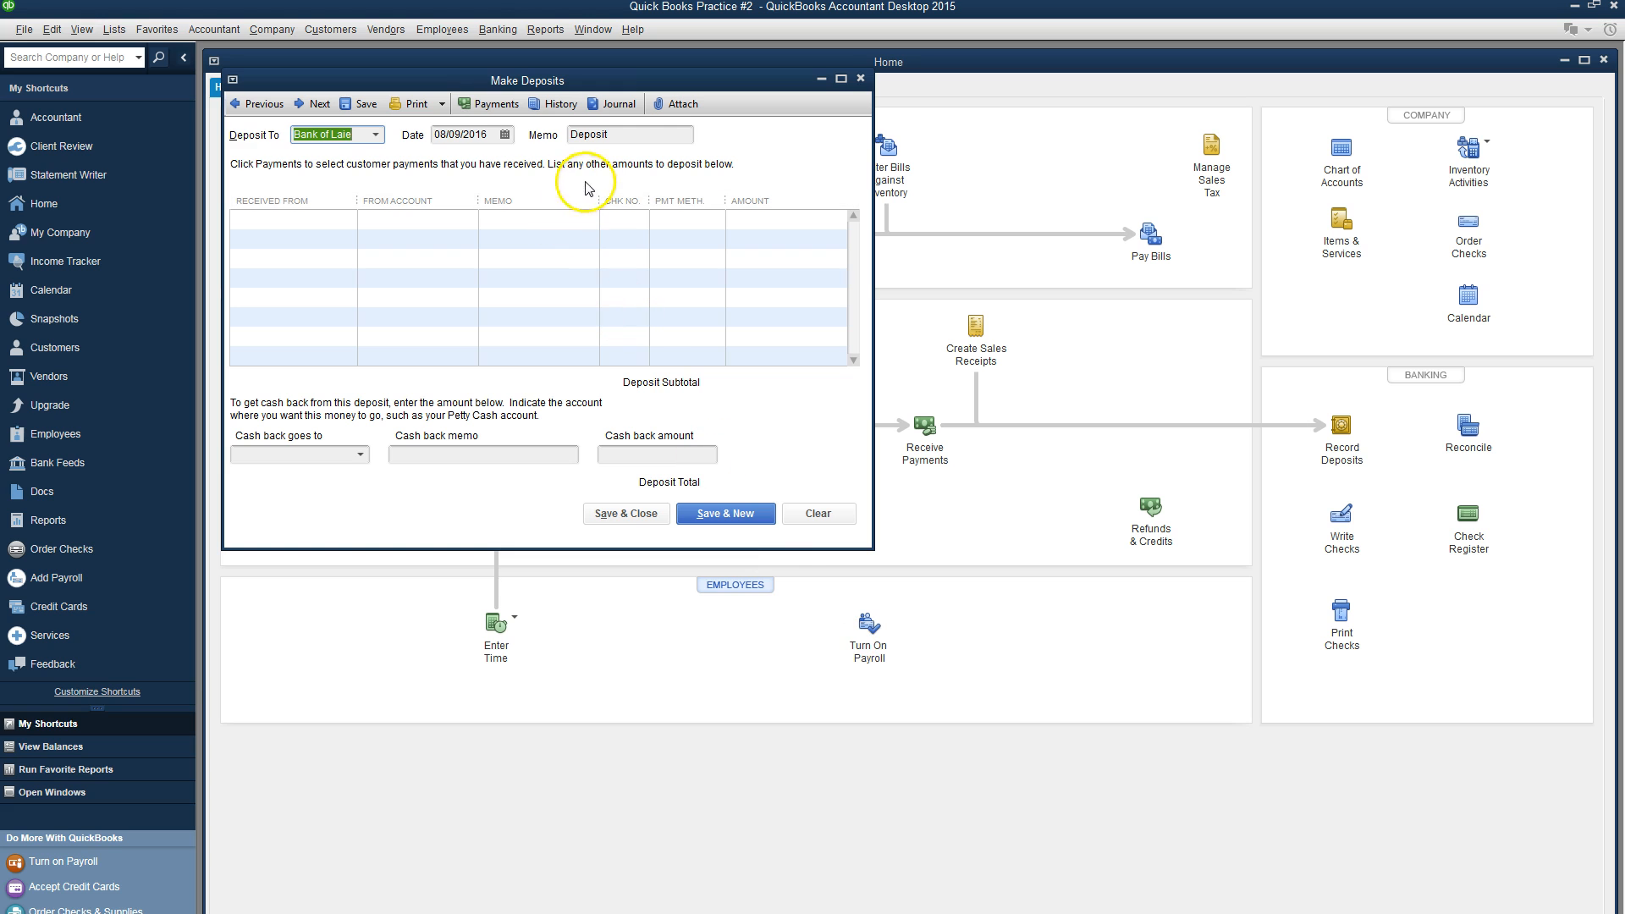
key(alt+Tab)
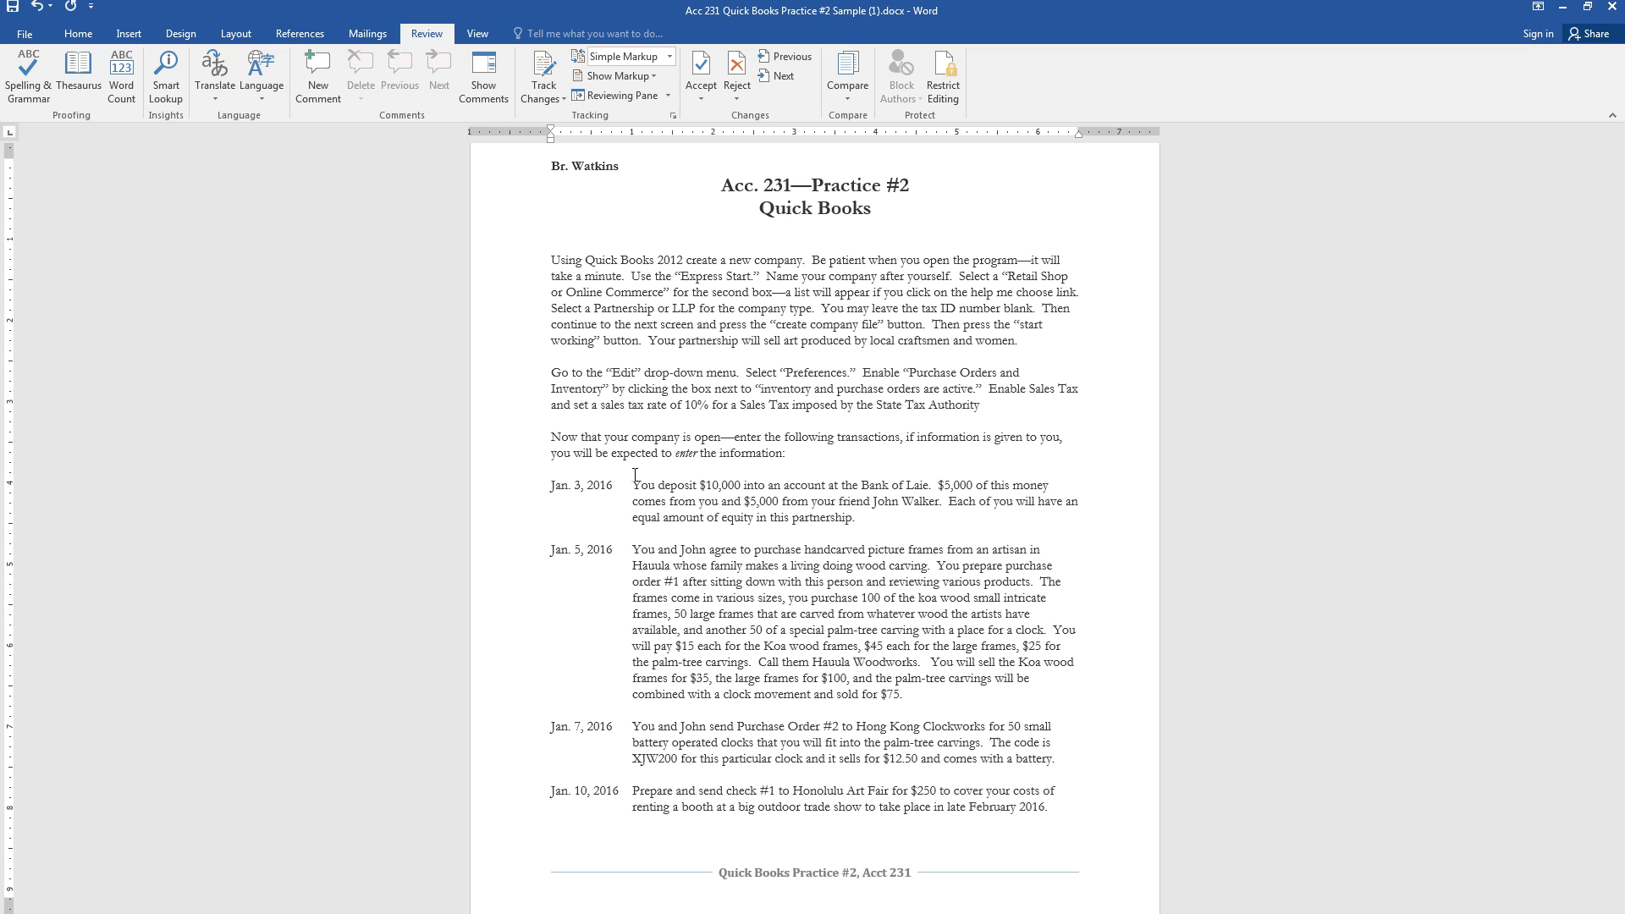
key(alt+Tab)
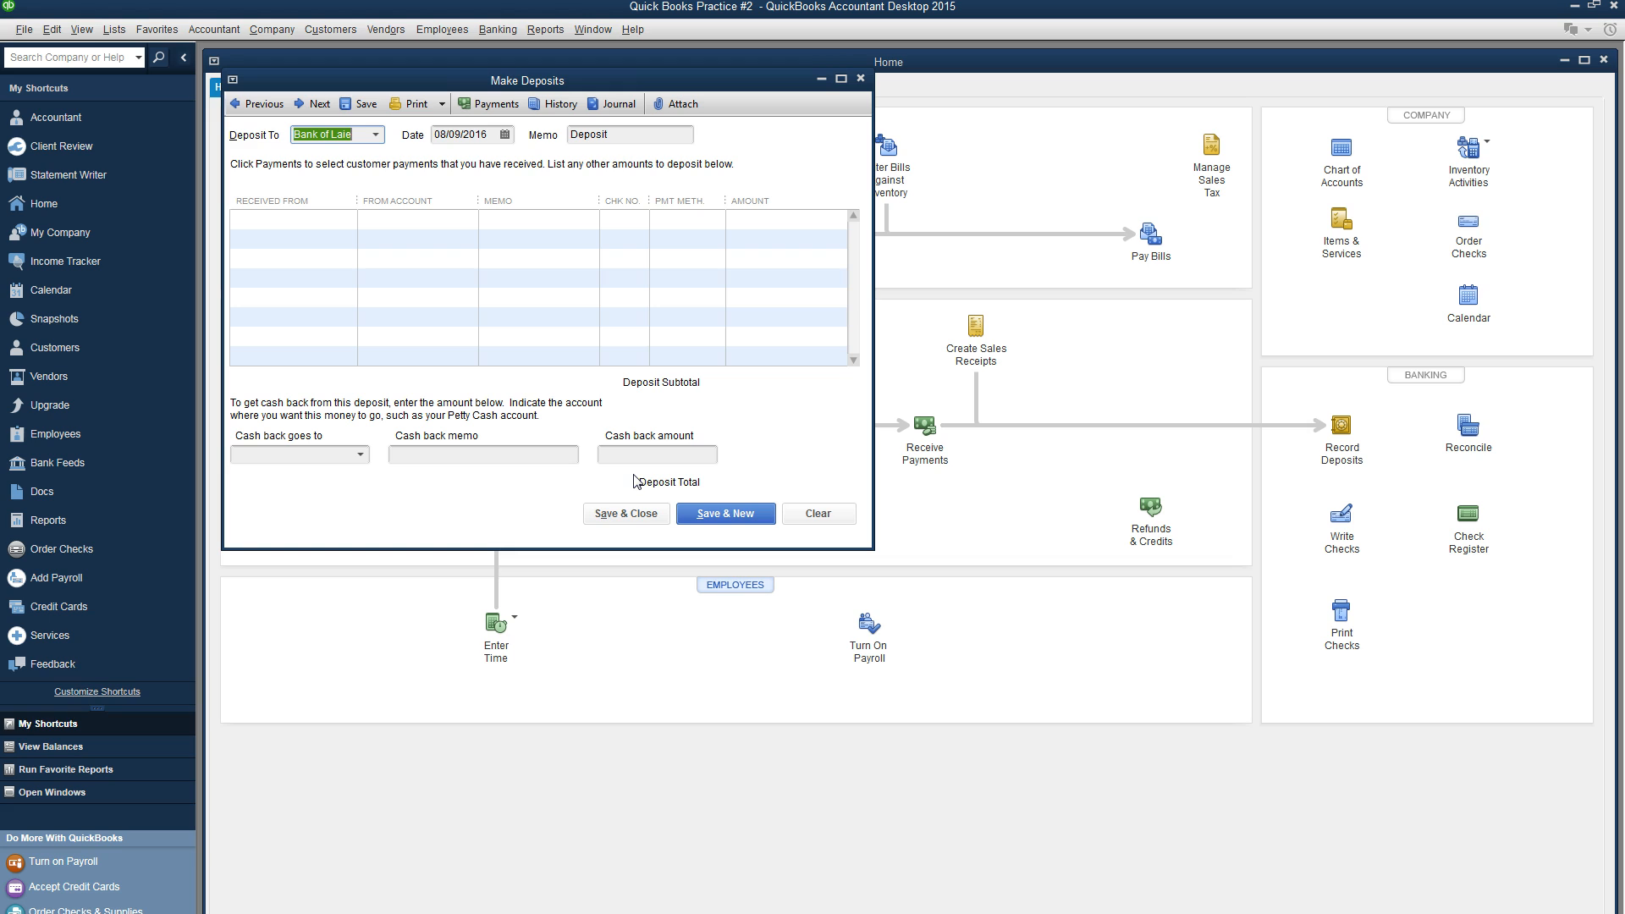
Step: Set the deposit date to 01/03/2016 using the calendar
click(501, 135)
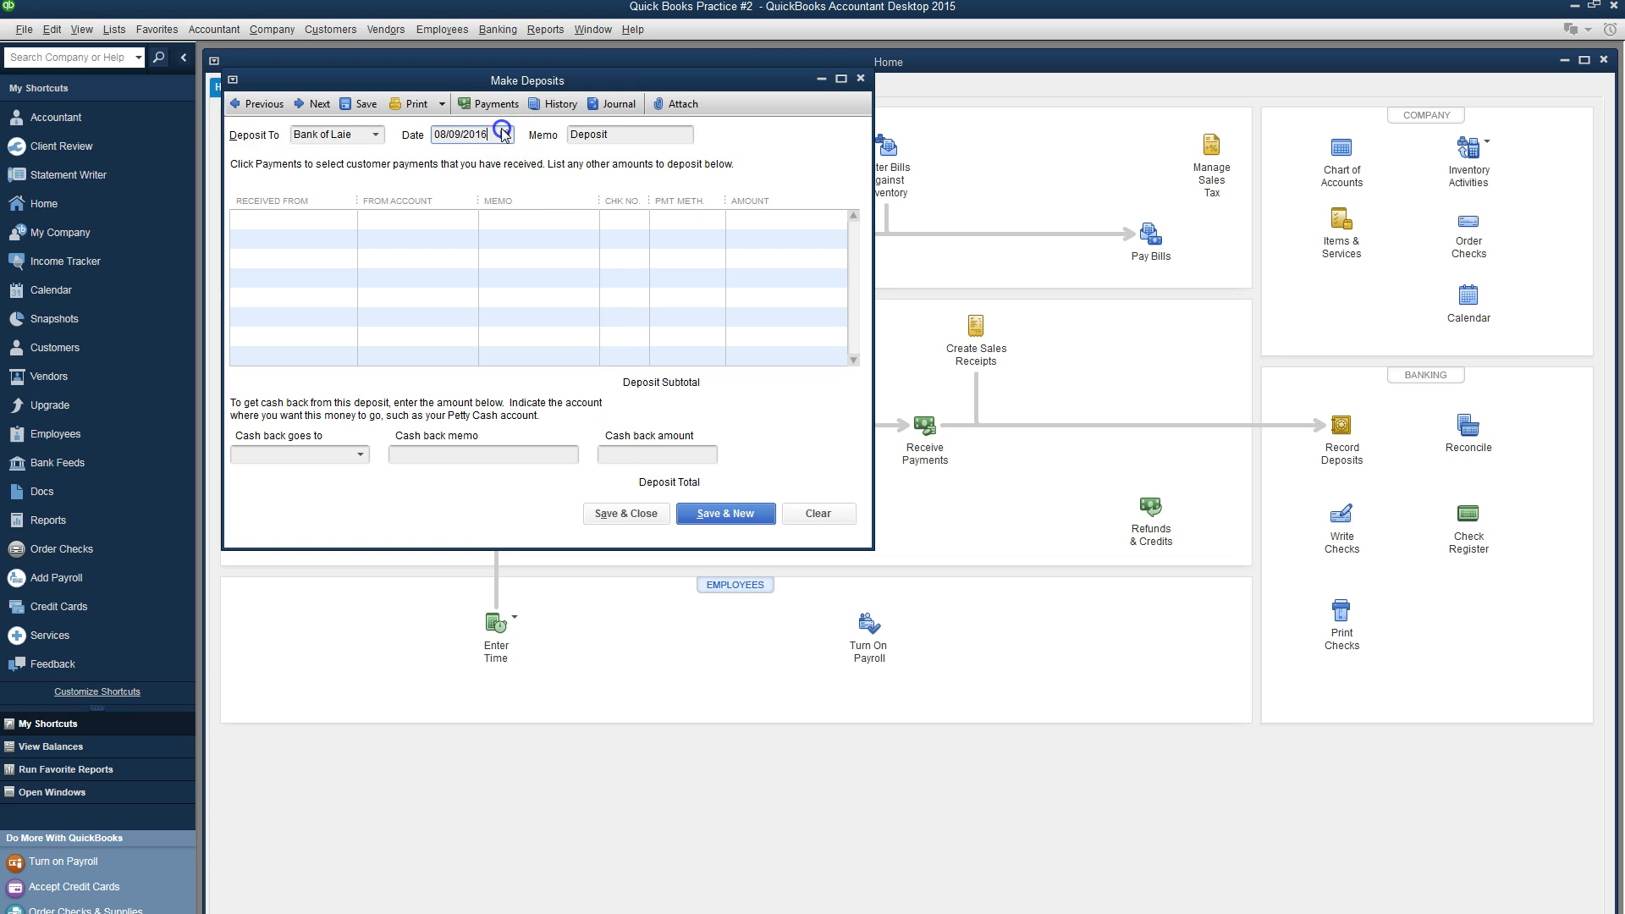
click(504, 136)
click(453, 163)
click(454, 163)
click(454, 164)
click(454, 163)
click(454, 163)
click(454, 163)
click(454, 163)
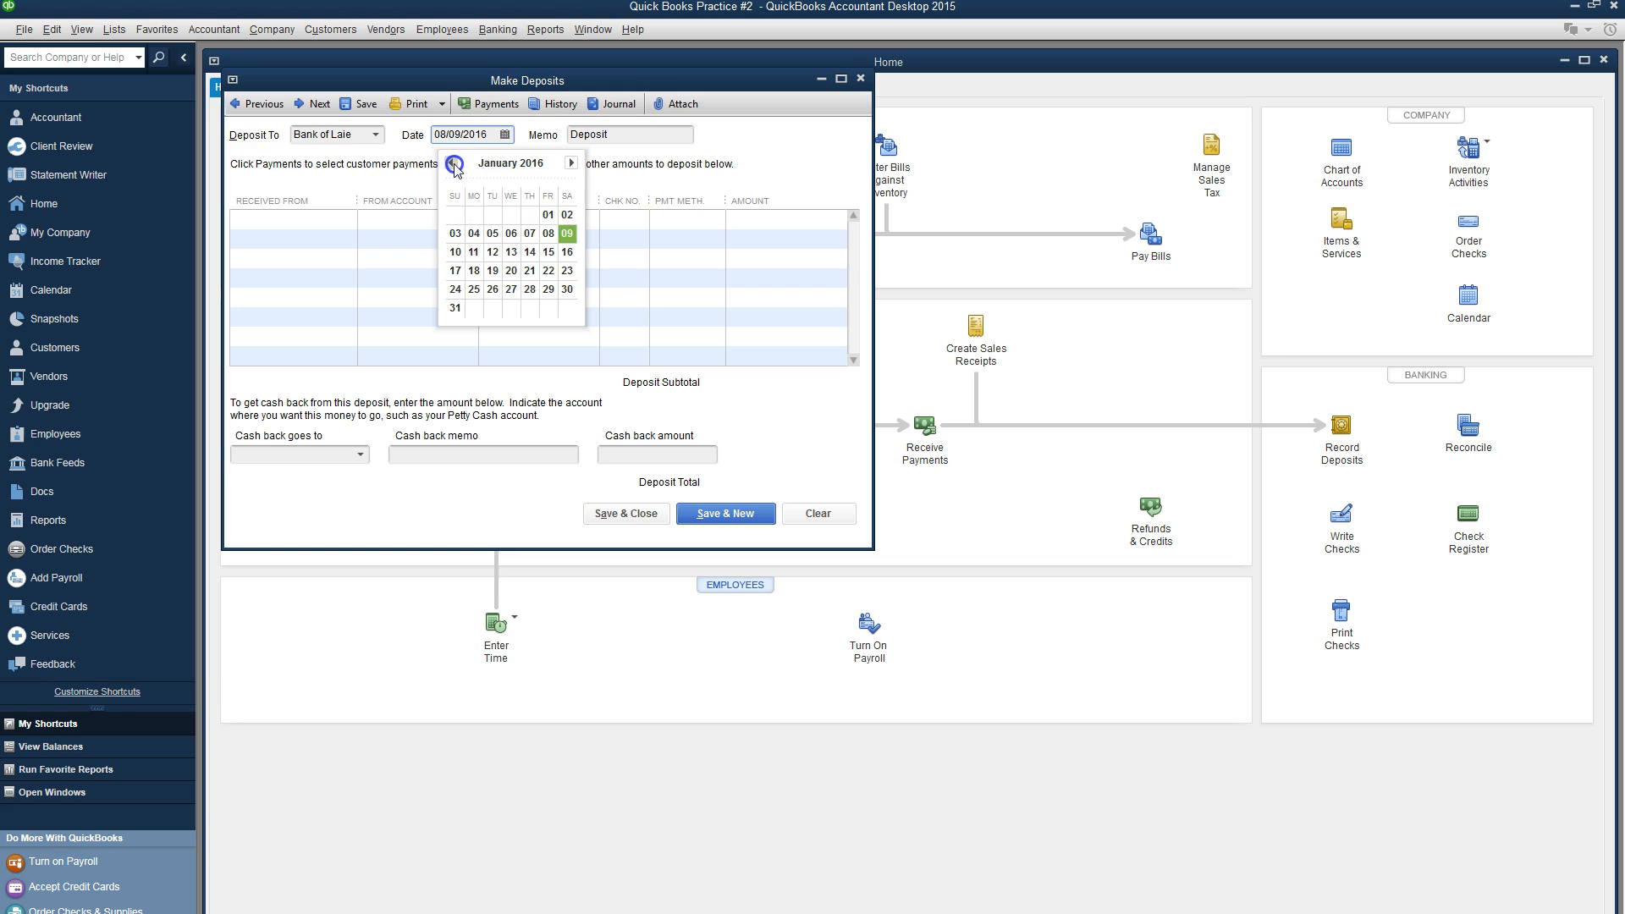
click(455, 234)
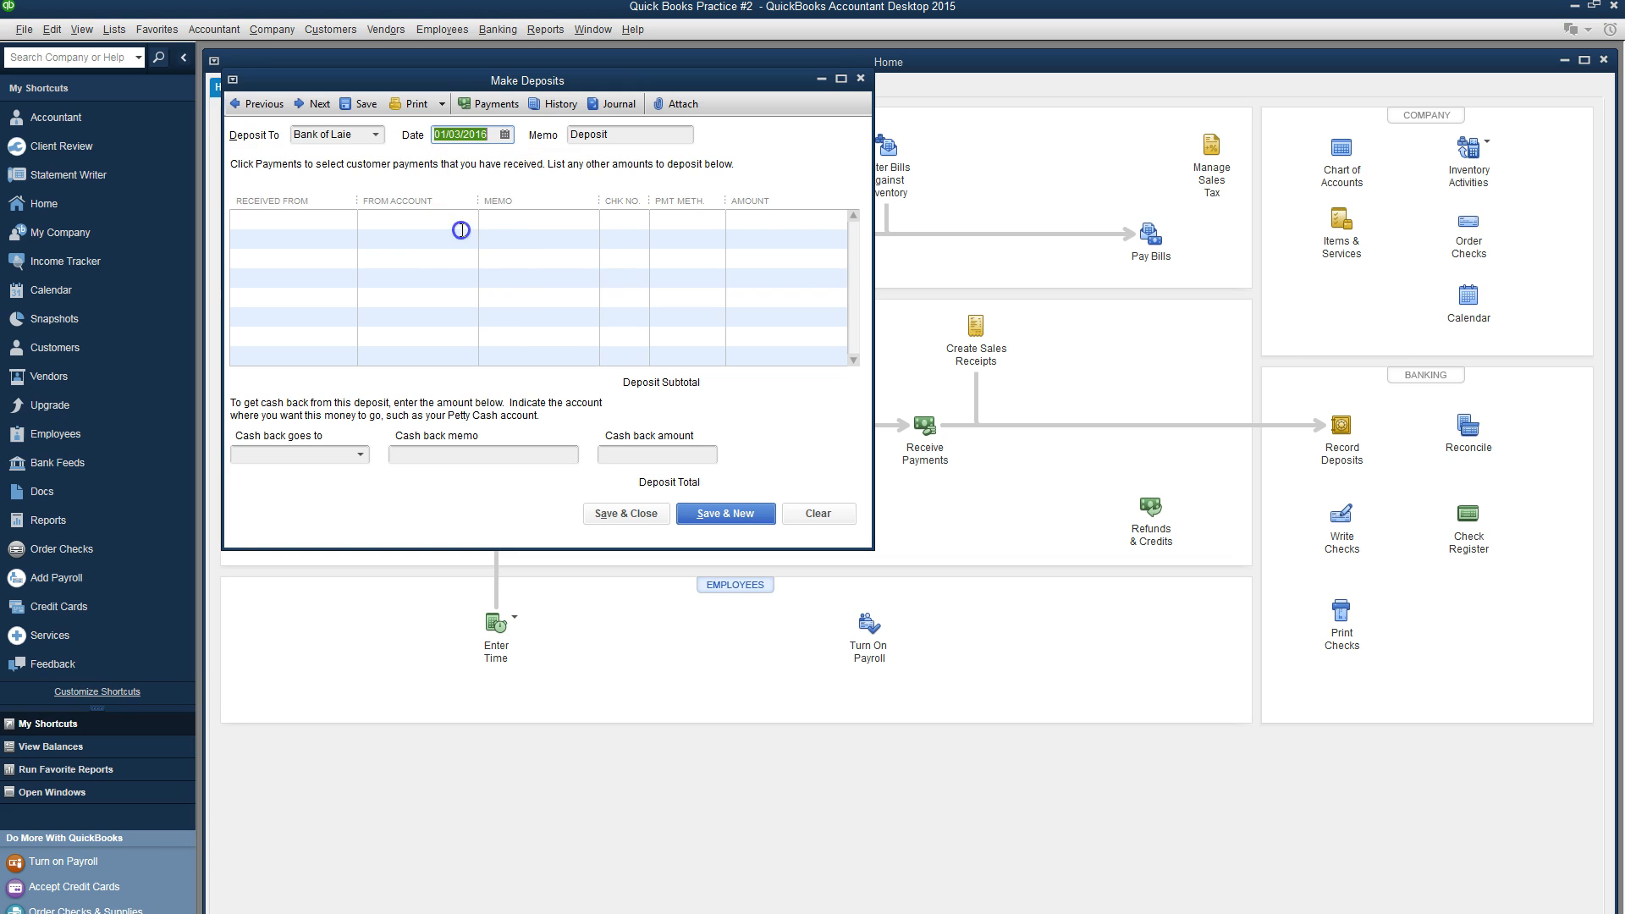
Step: Add a 5,000 cash line from the first partner (quick-added as Other) to Partner 1 Equity, memo Initial Investment
click(315, 220)
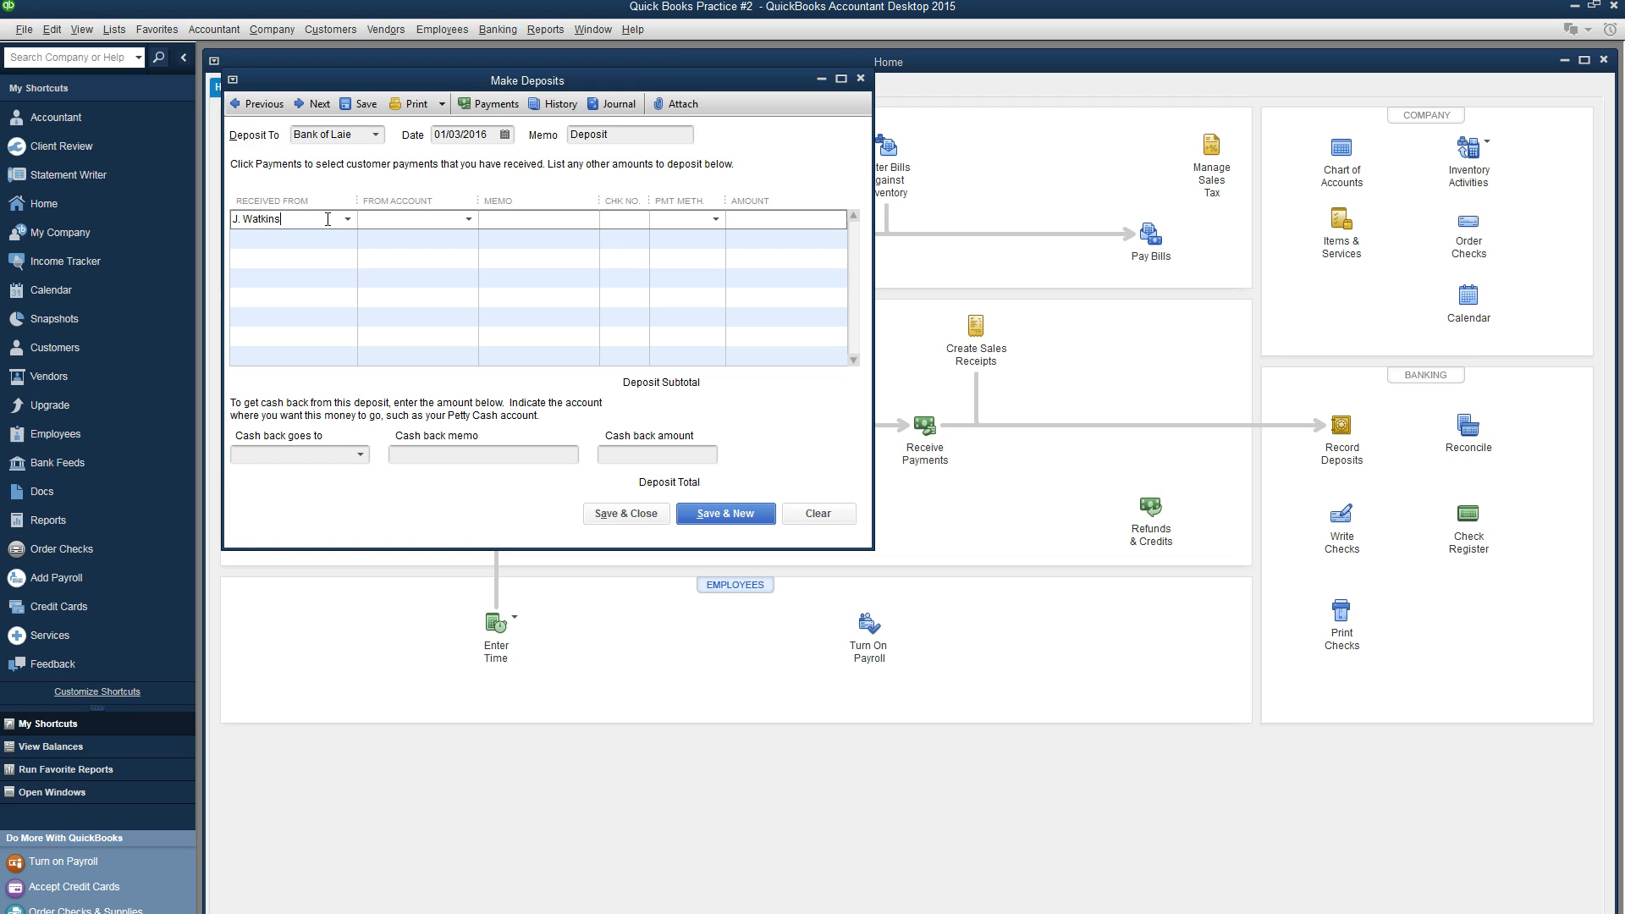
key(Tab)
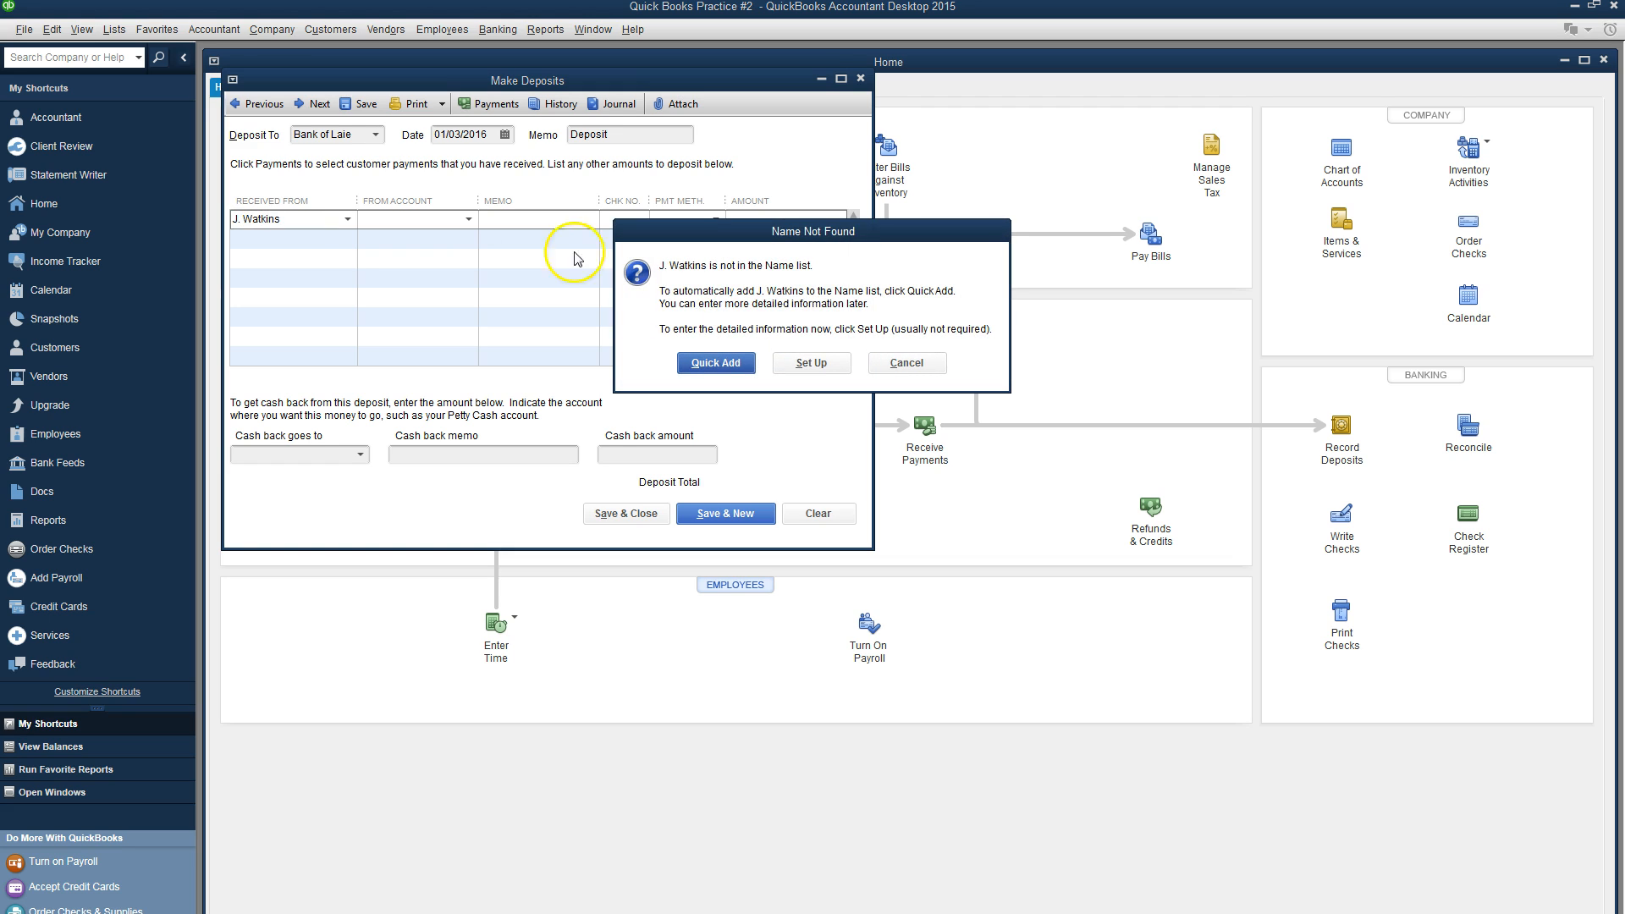
click(713, 359)
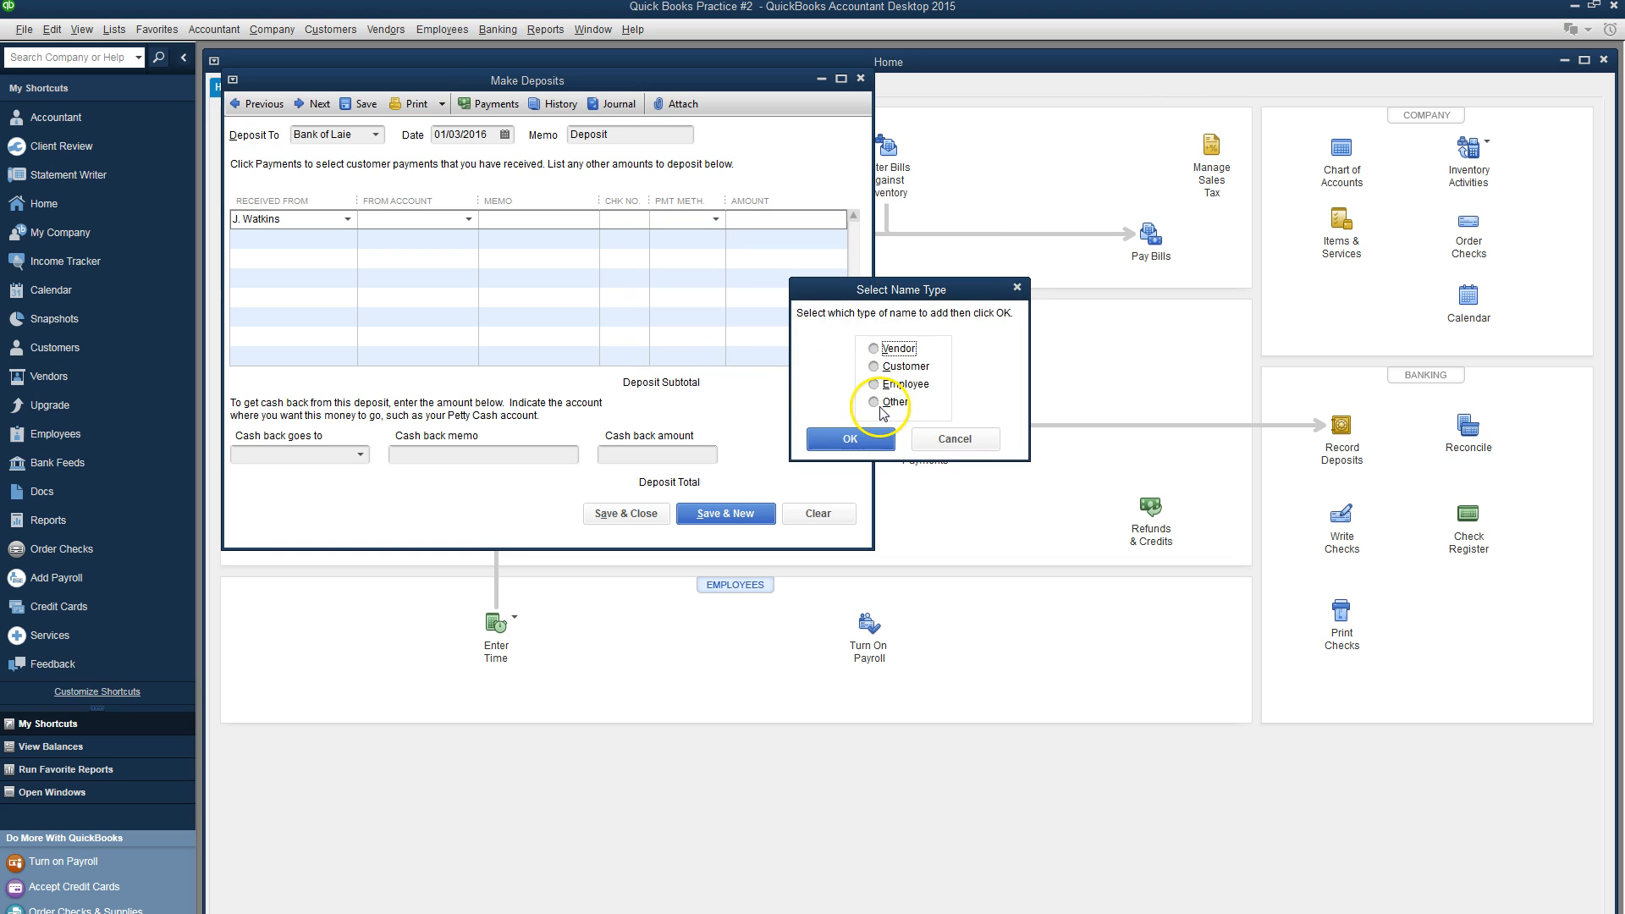
click(877, 404)
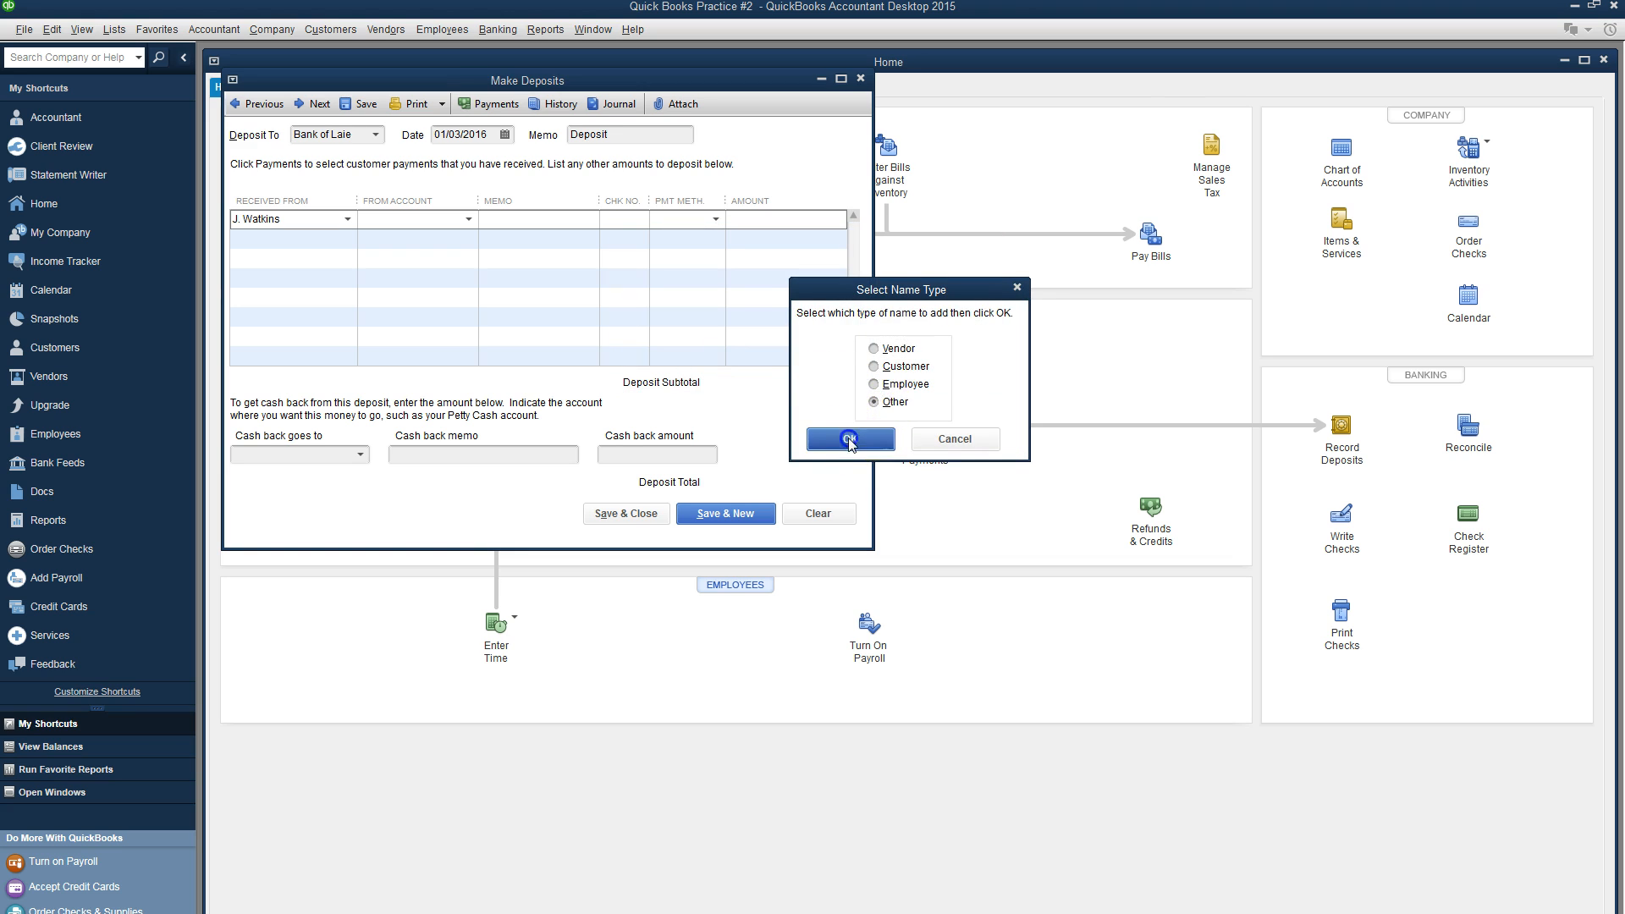
click(850, 439)
click(468, 219)
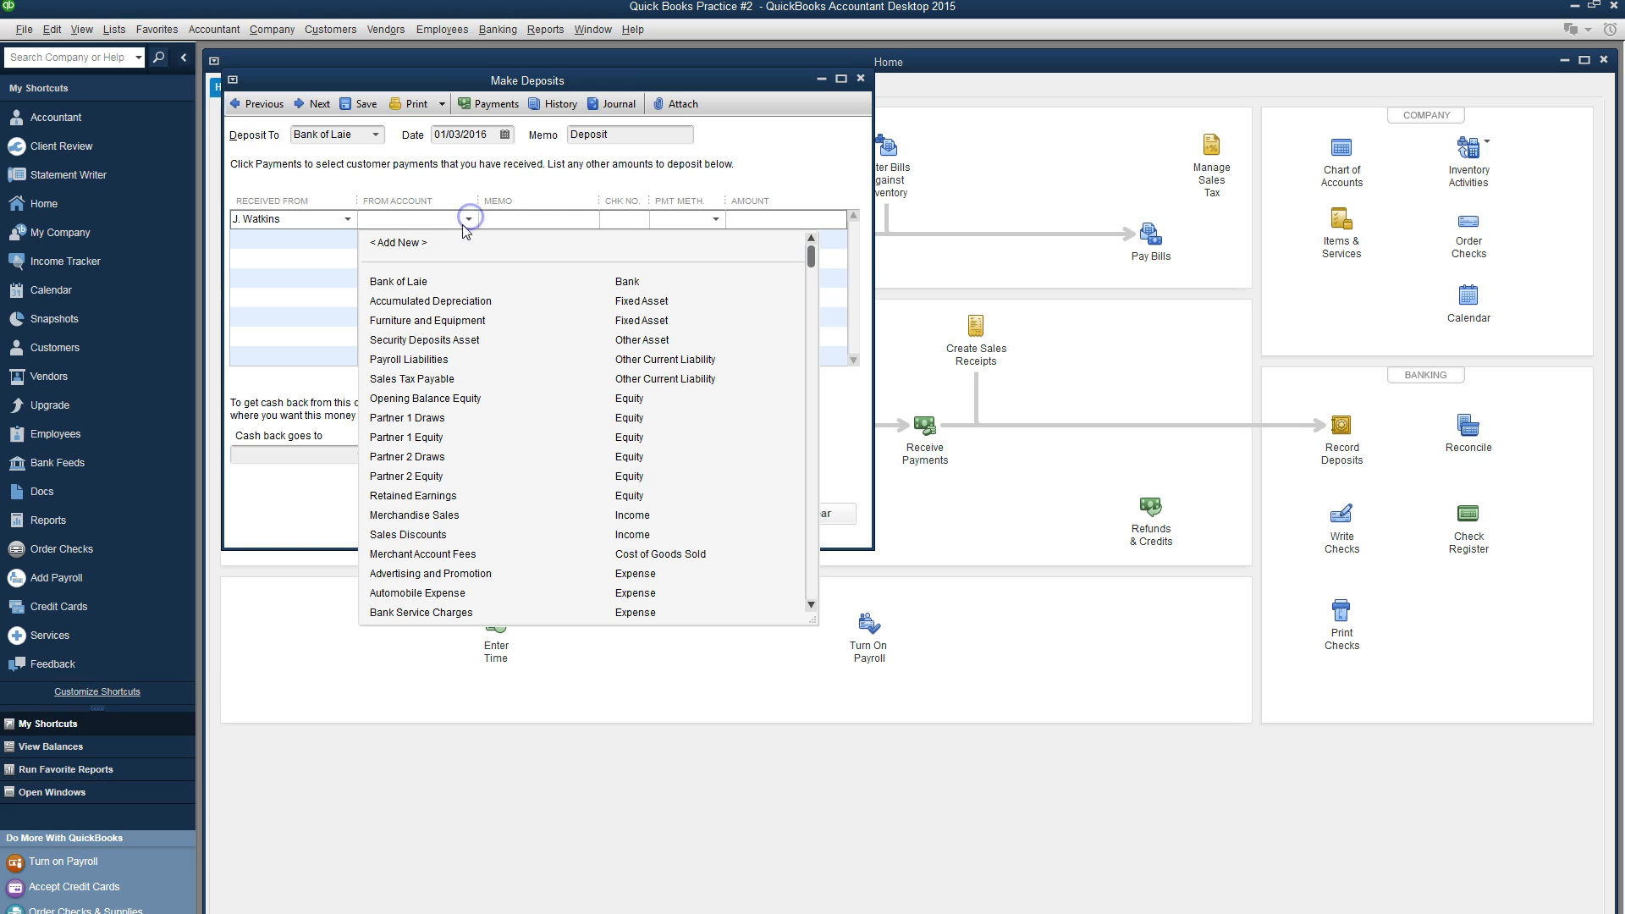
click(428, 440)
click(511, 219)
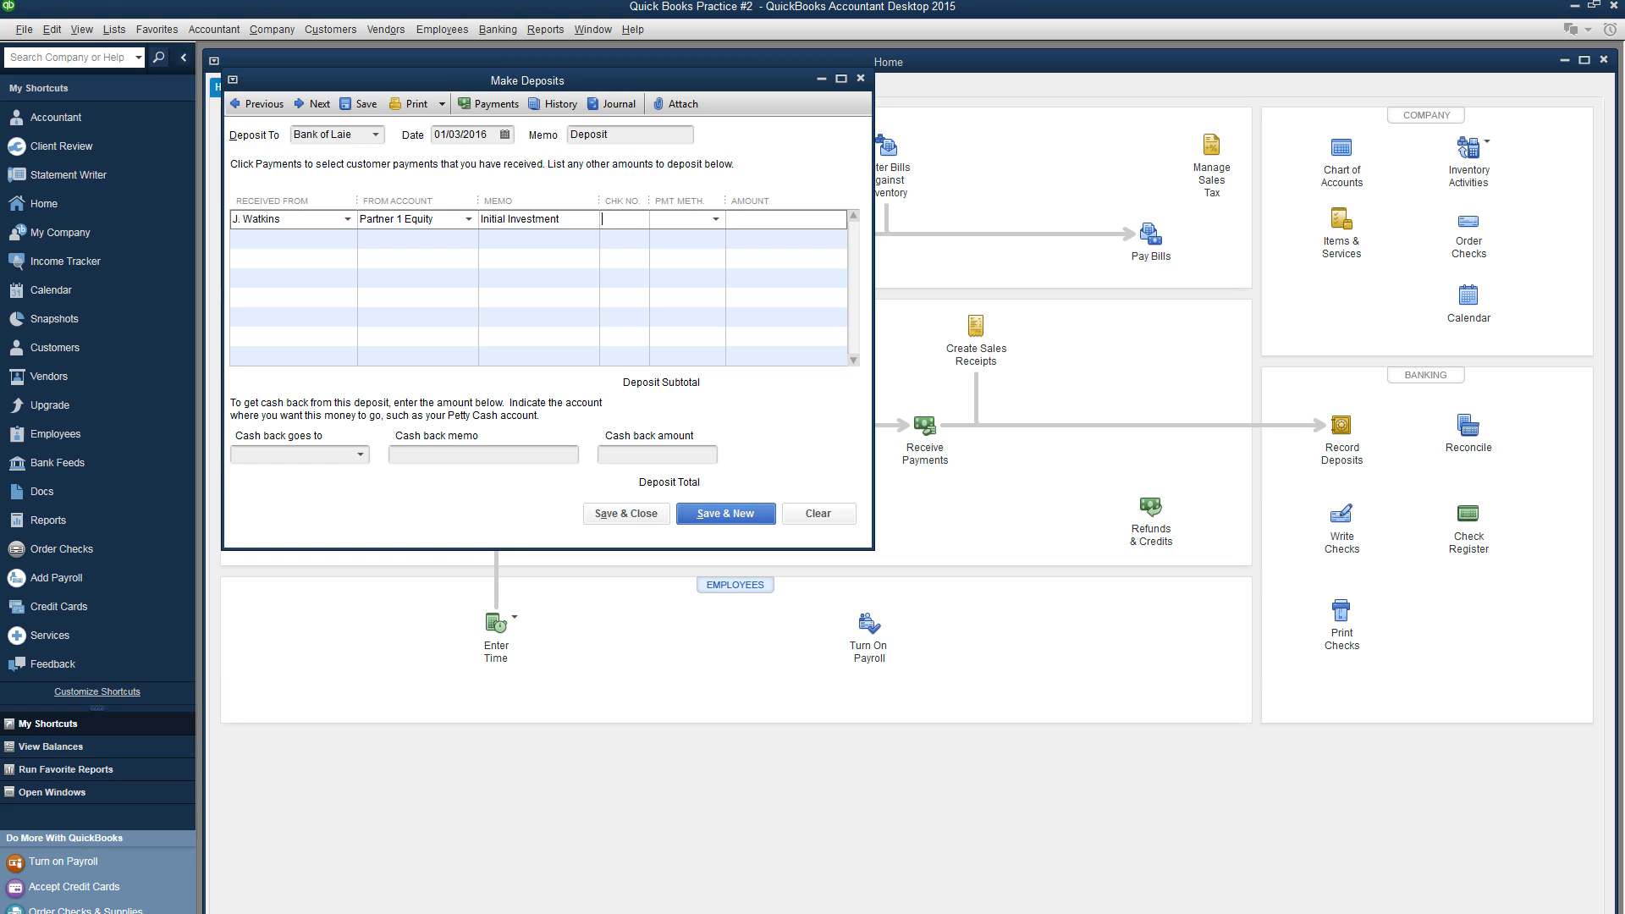
text(Cash)
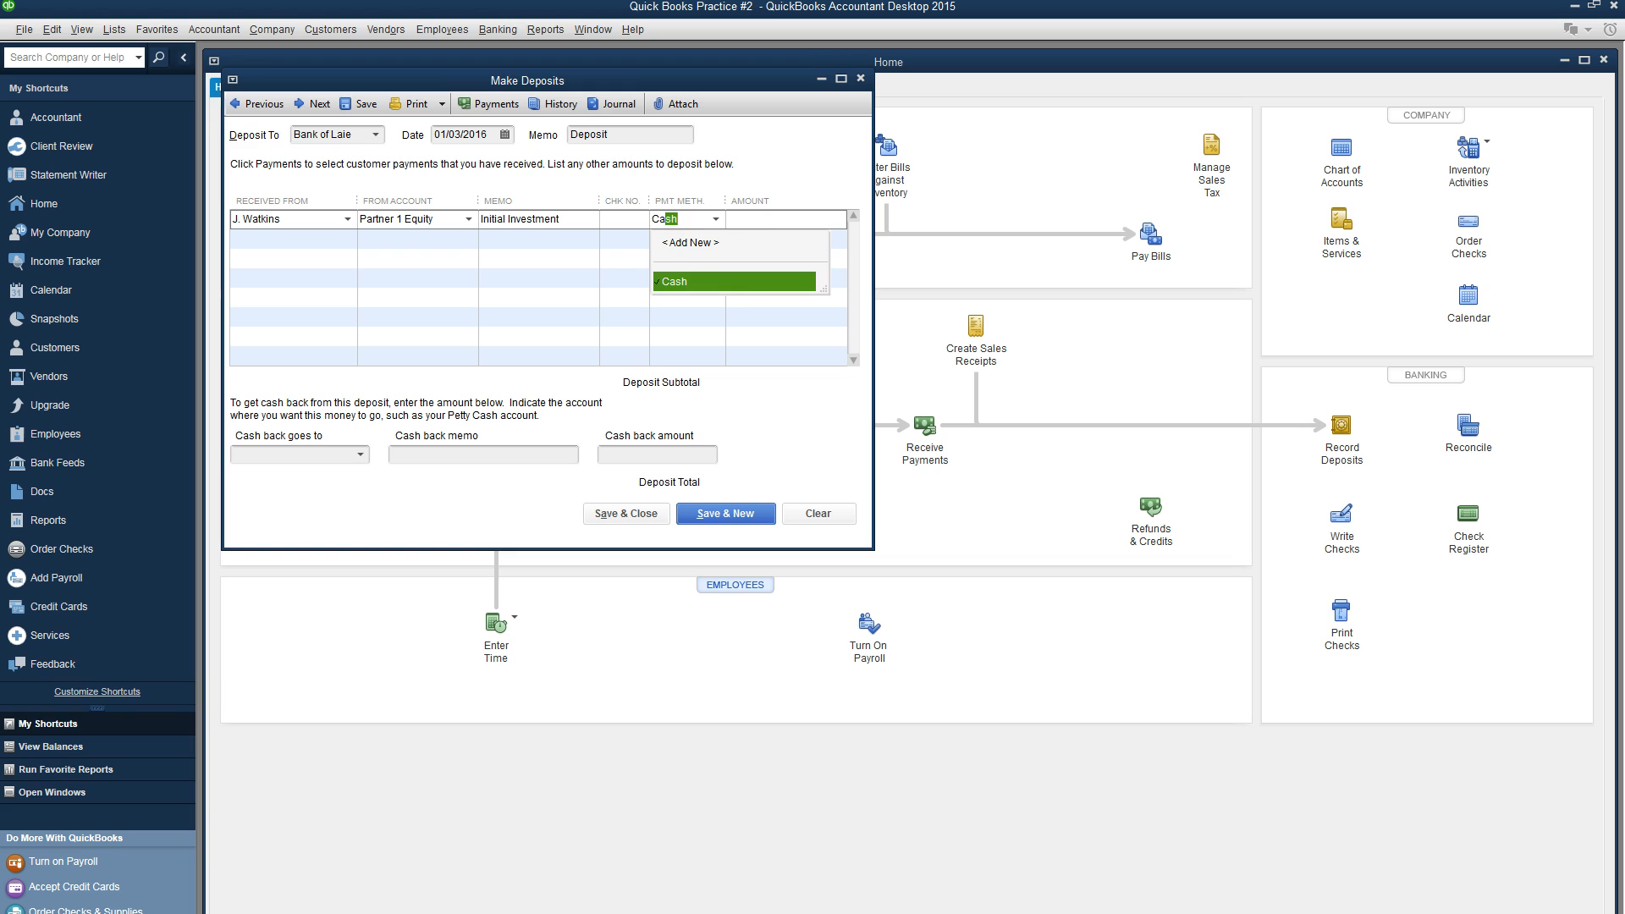
key(Tab)
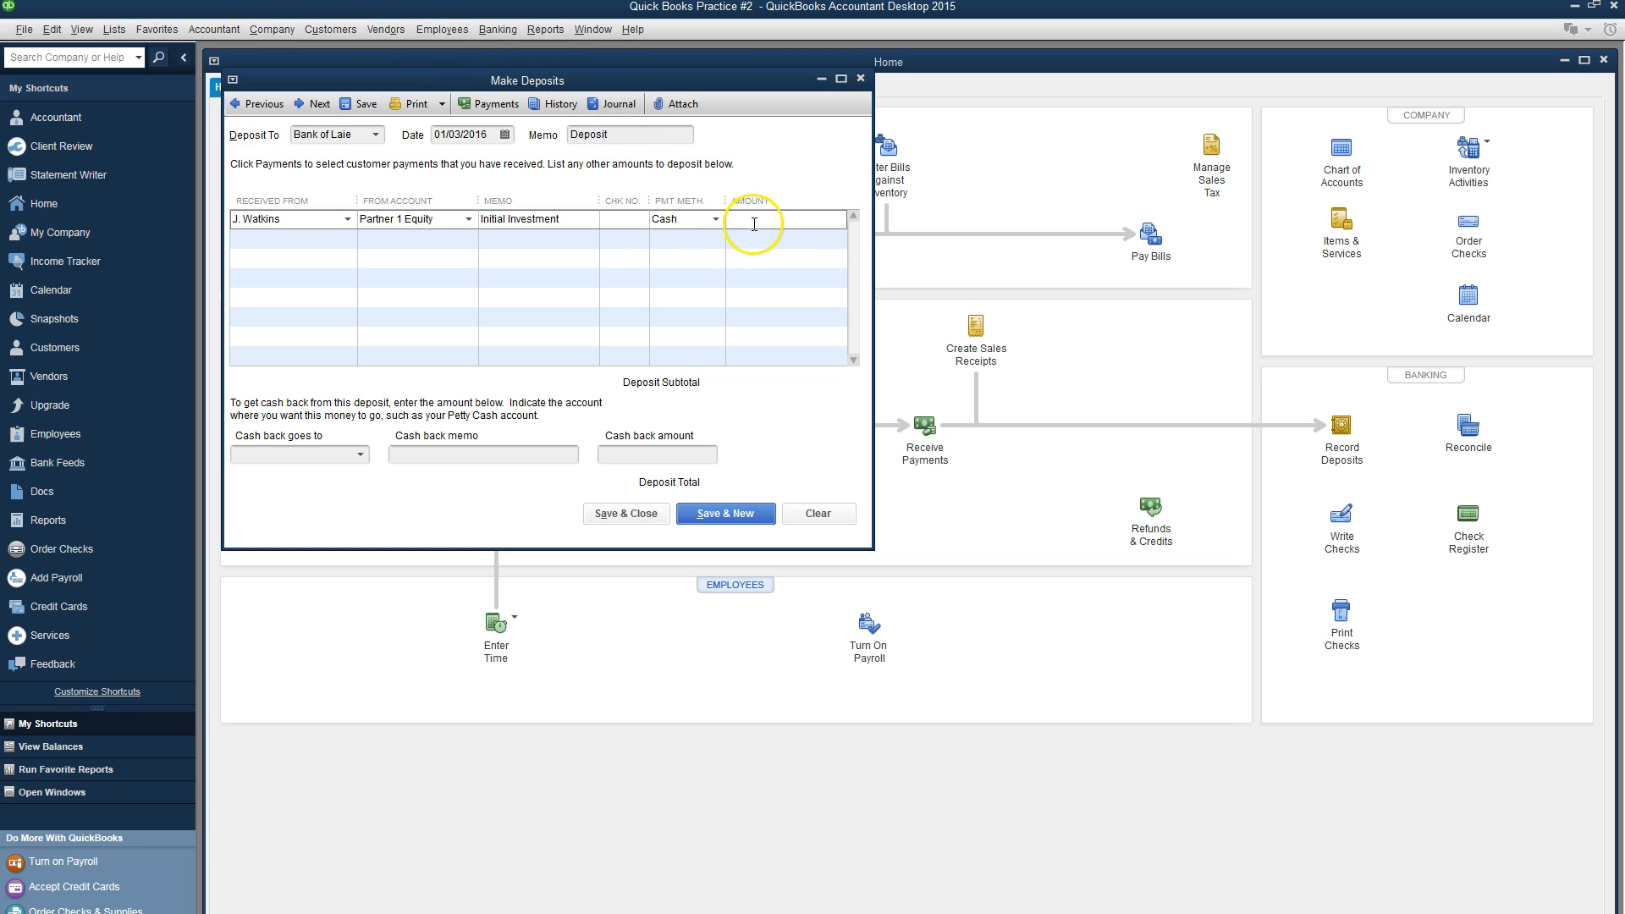
click(328, 239)
Step: Add a second 5,000.00 cash line from the second partner (quick-added as Other) to Partner 2 Equity
text(John Walker)
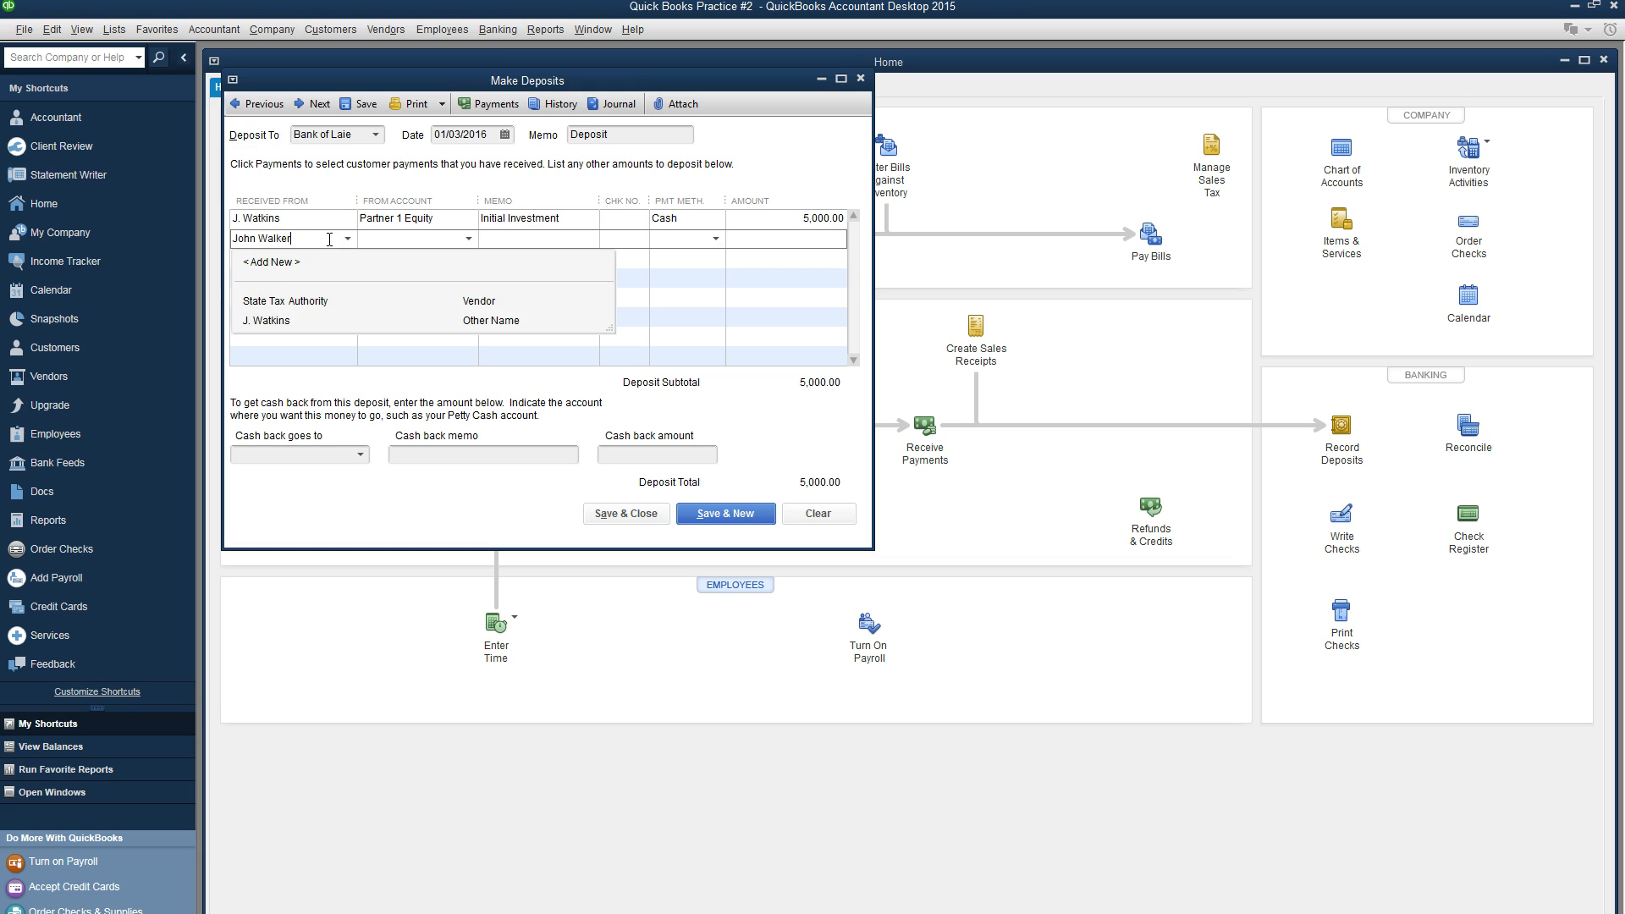
click(330, 239)
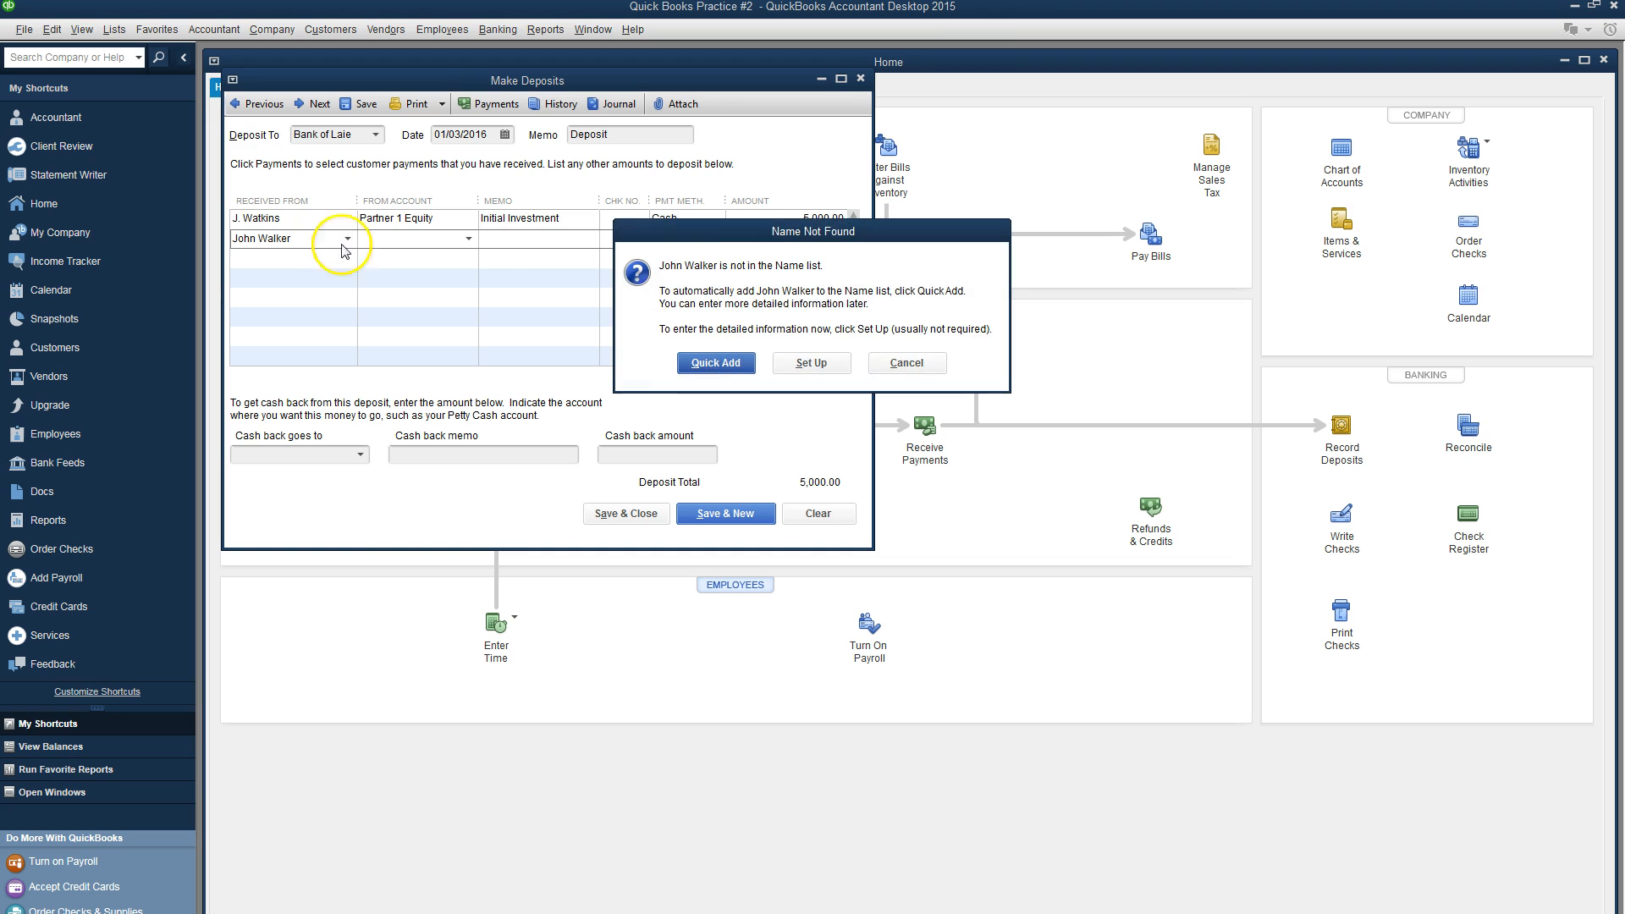
click(707, 362)
click(875, 402)
click(850, 438)
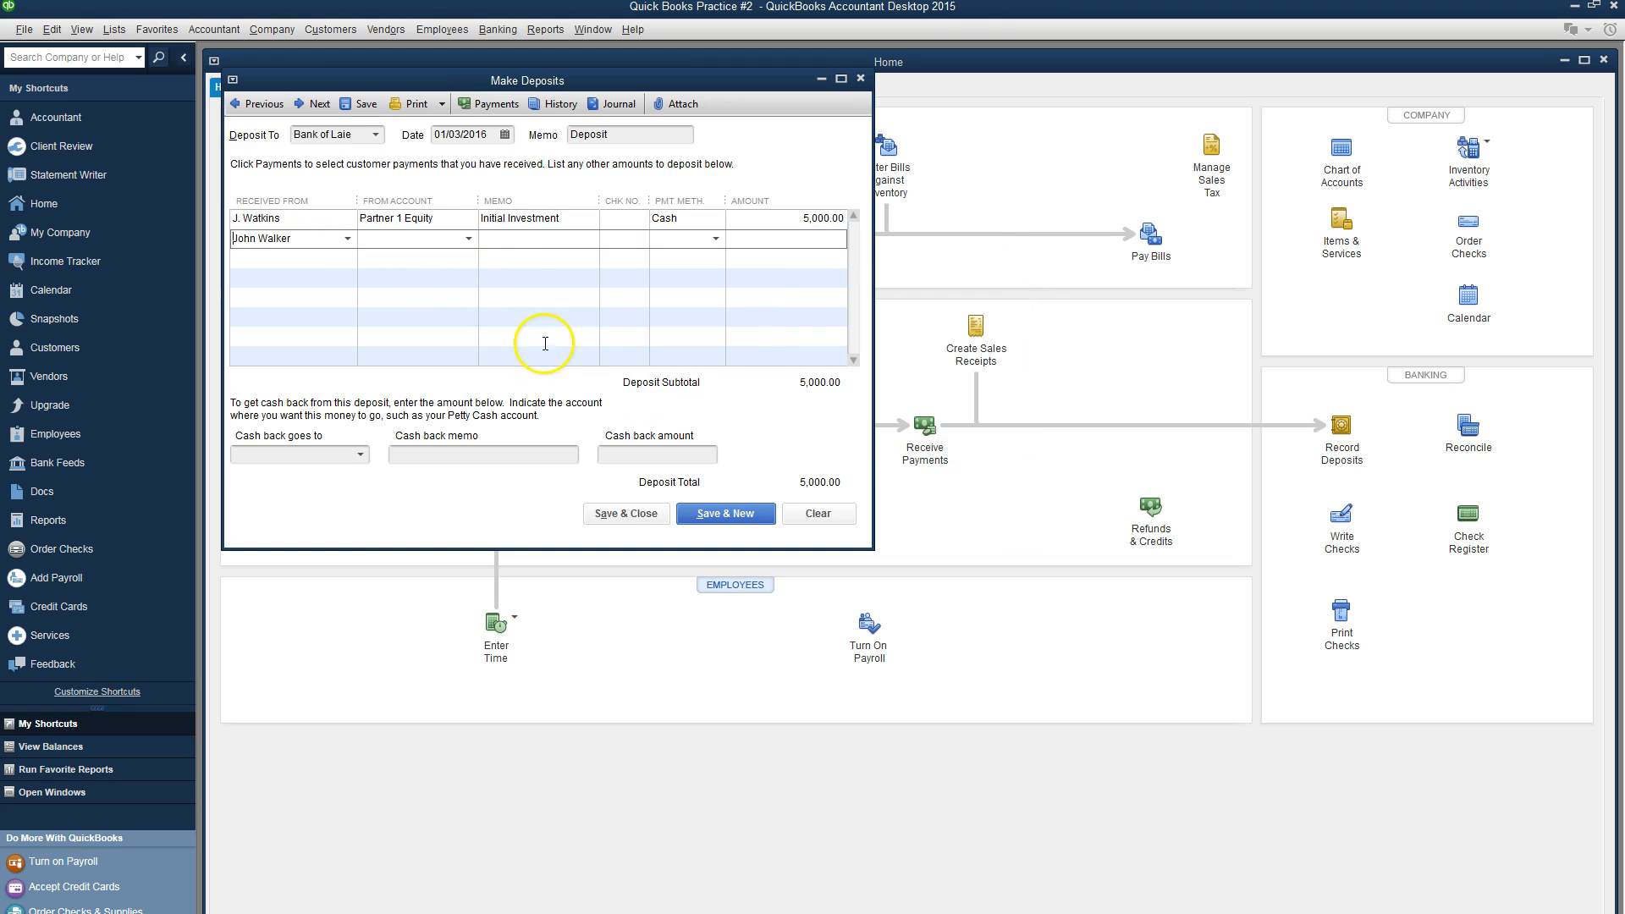
click(474, 239)
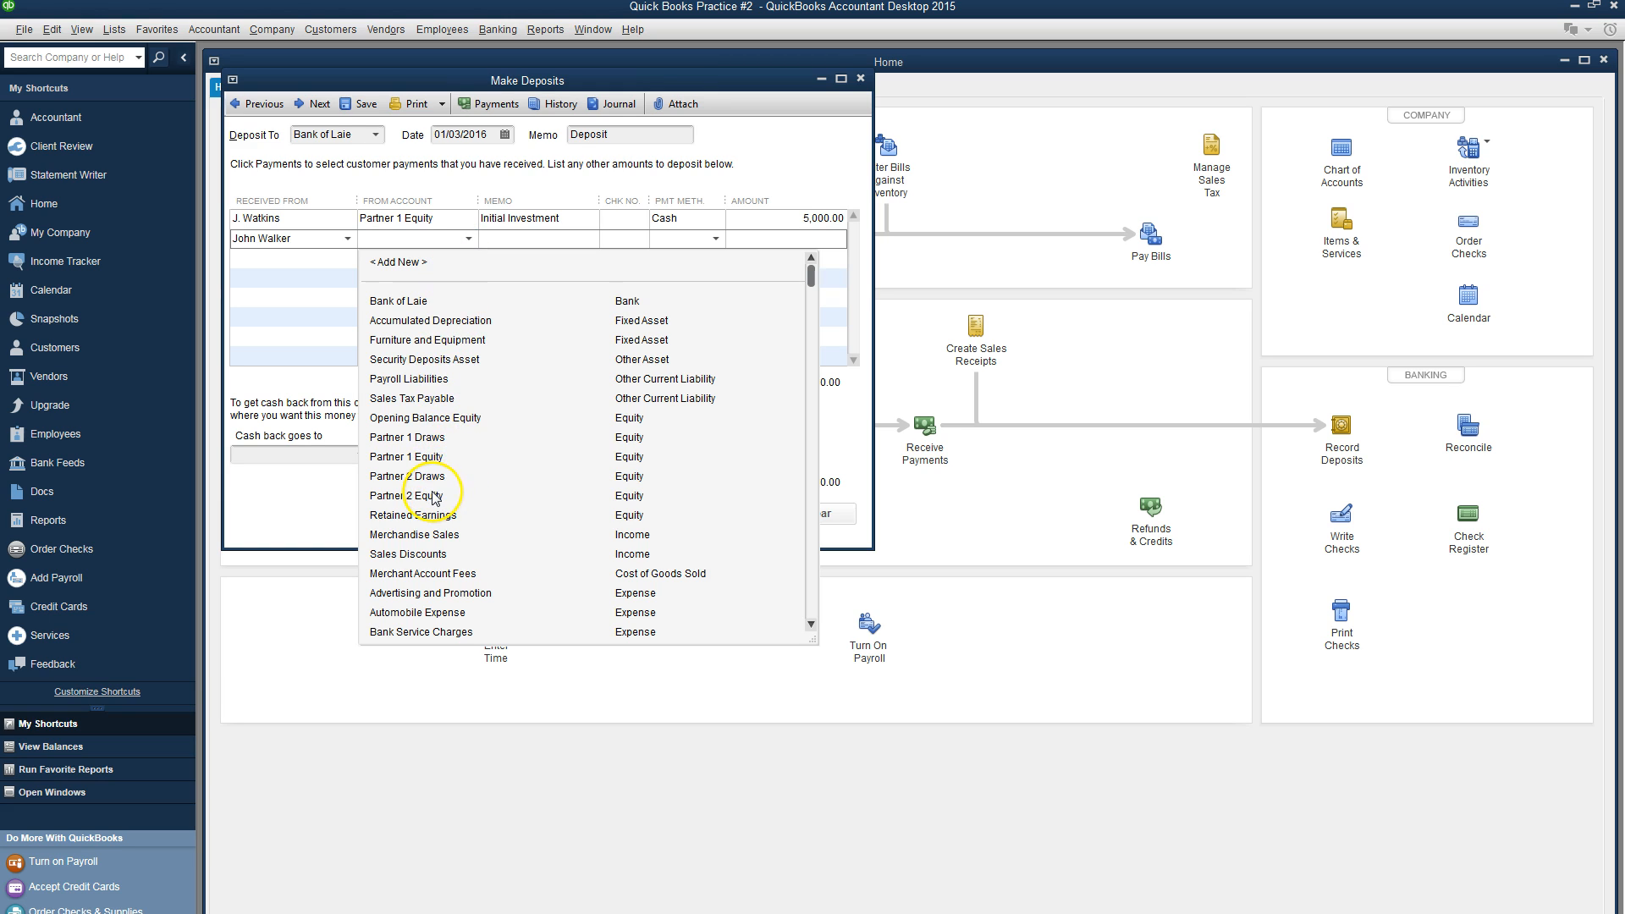
click(433, 497)
click(510, 241)
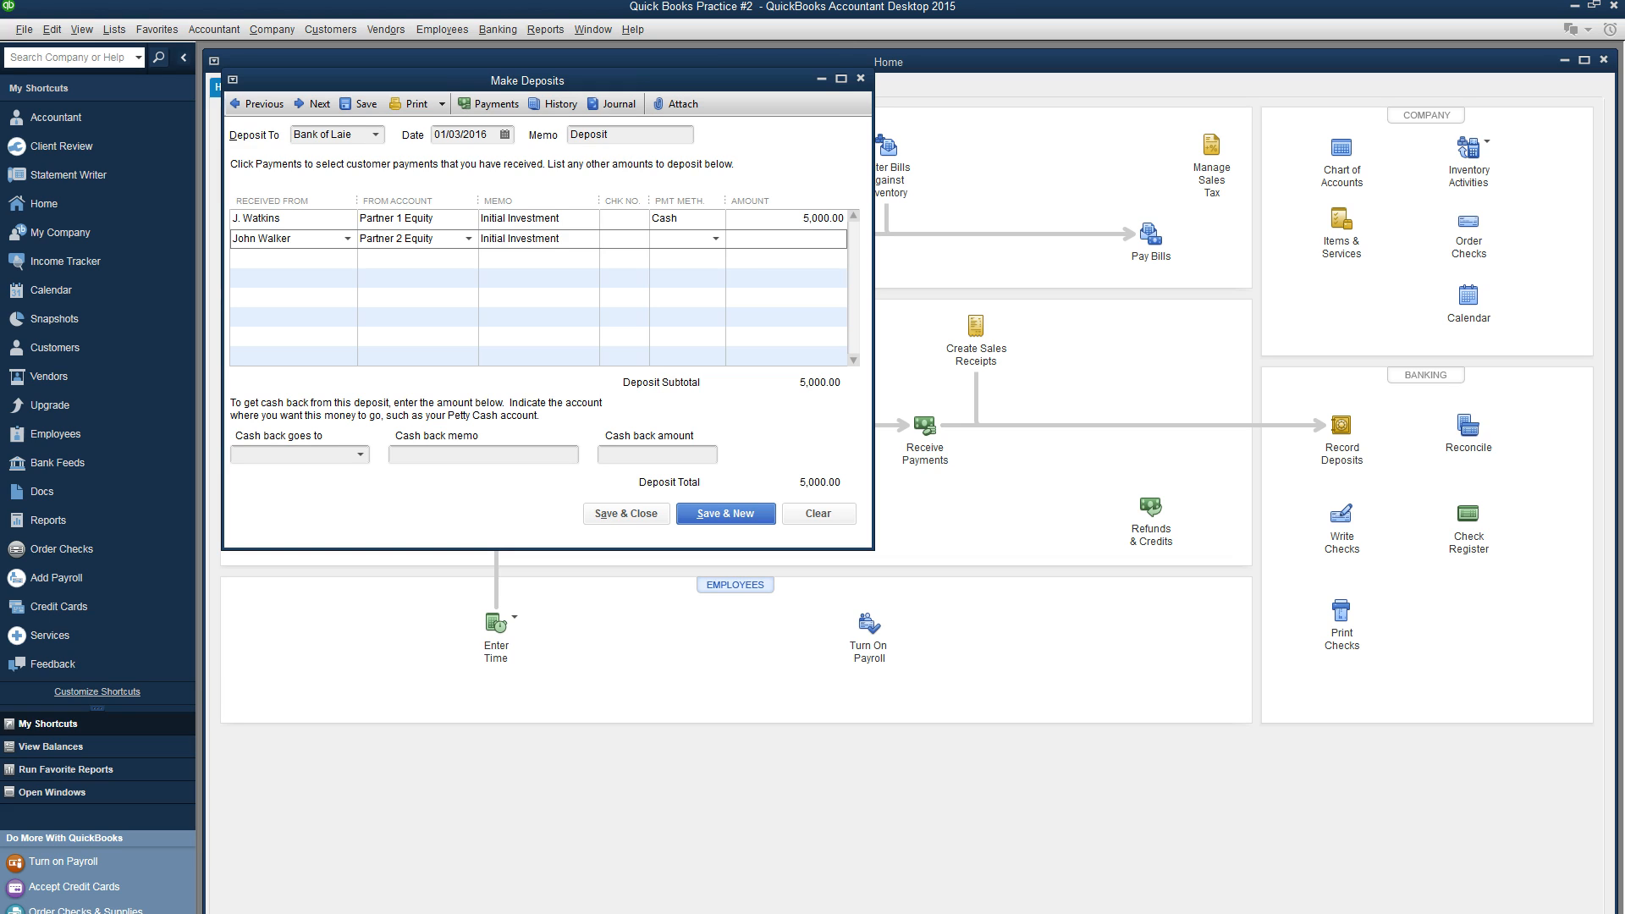
click(716, 239)
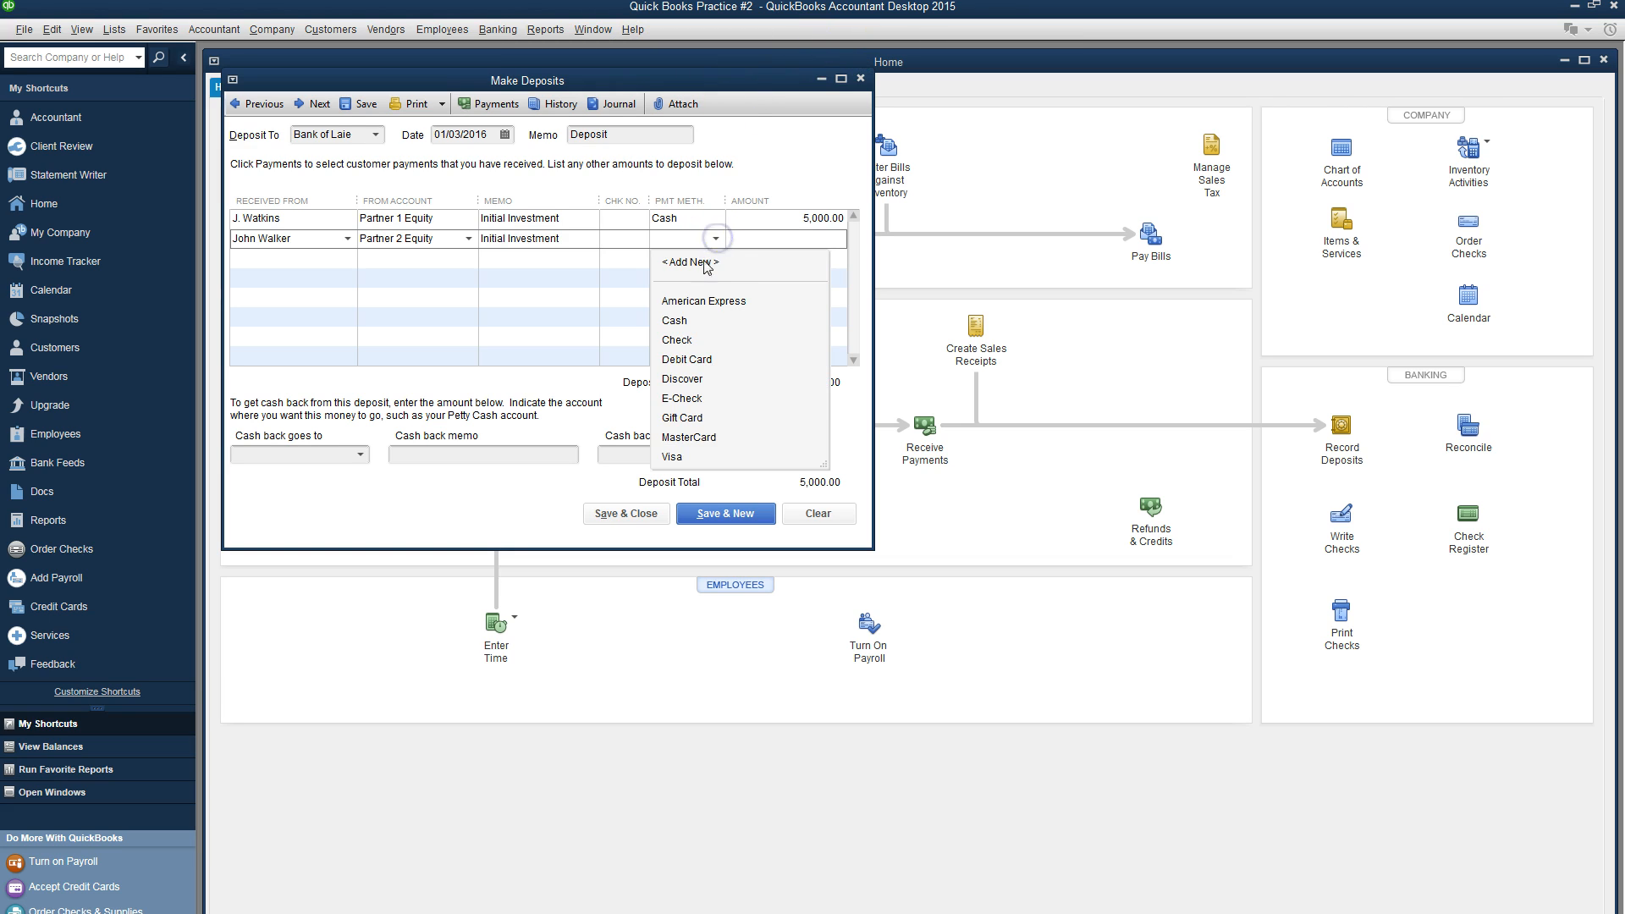
click(701, 320)
click(795, 245)
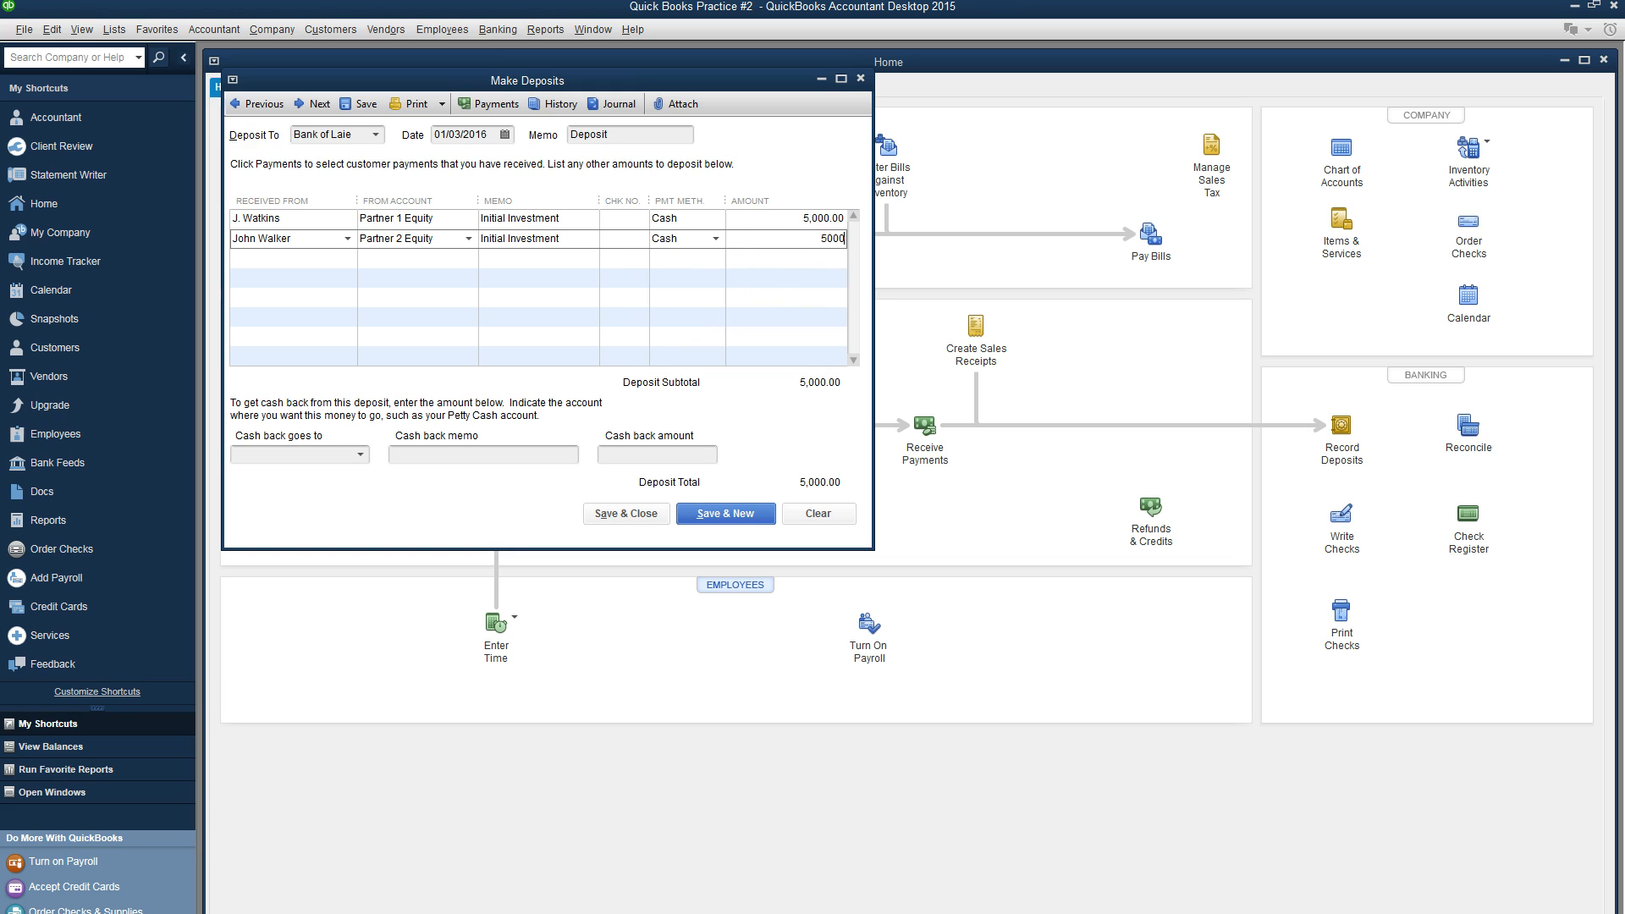
click(659, 453)
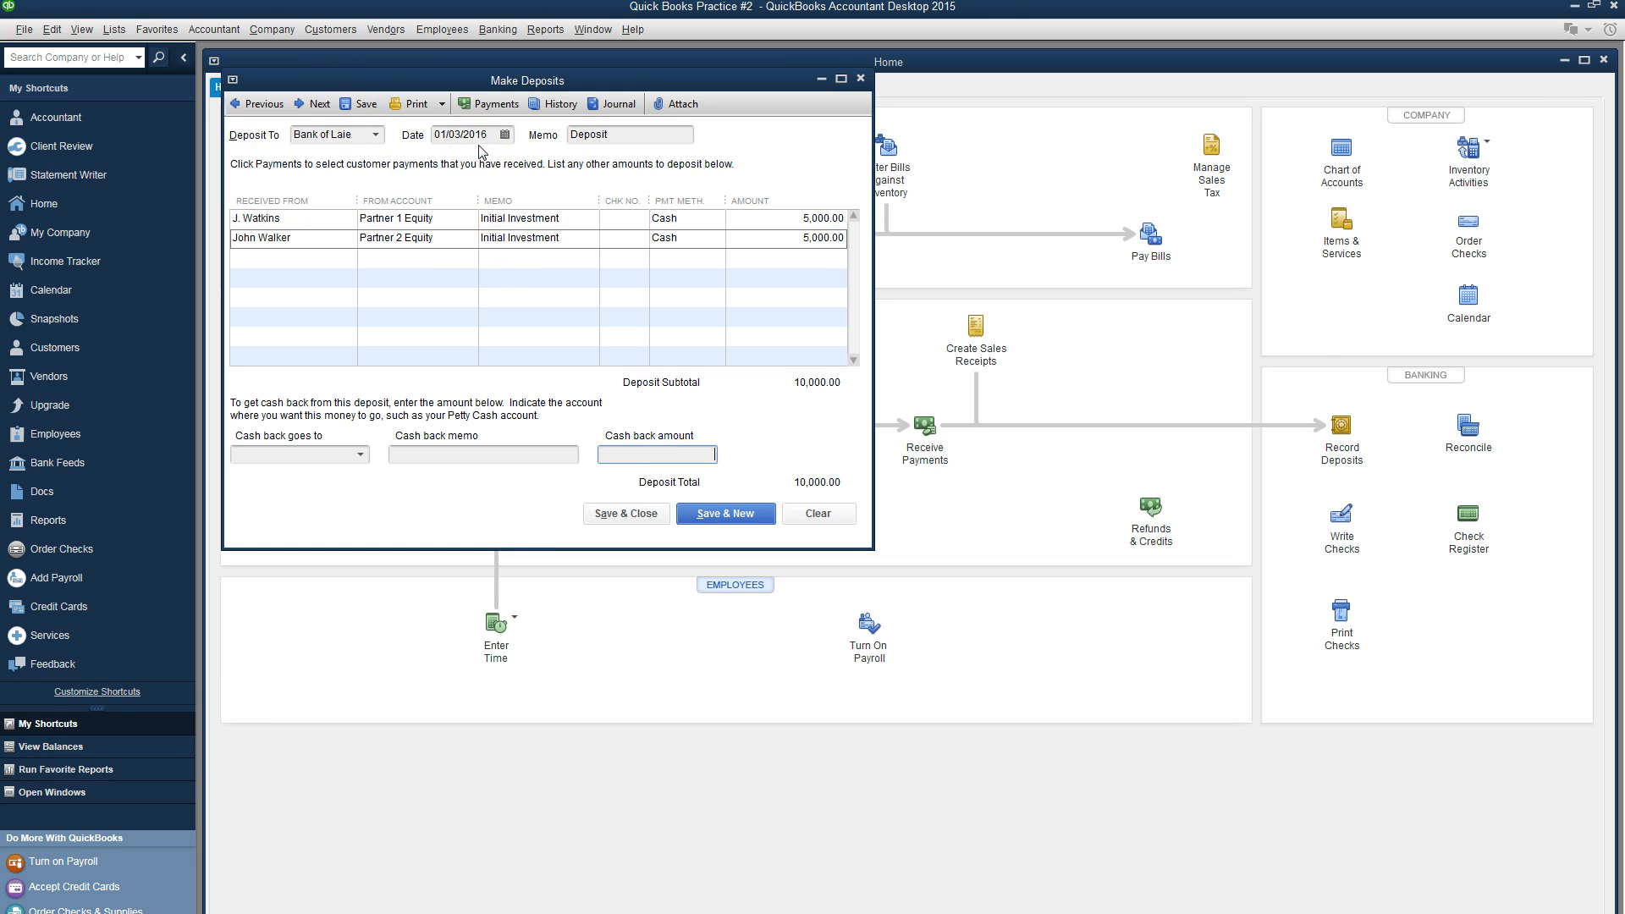
Step: Save the 10,000.00 deposit, confirm the past-date warning, then reopen it to verify and close
click(622, 513)
click(777, 407)
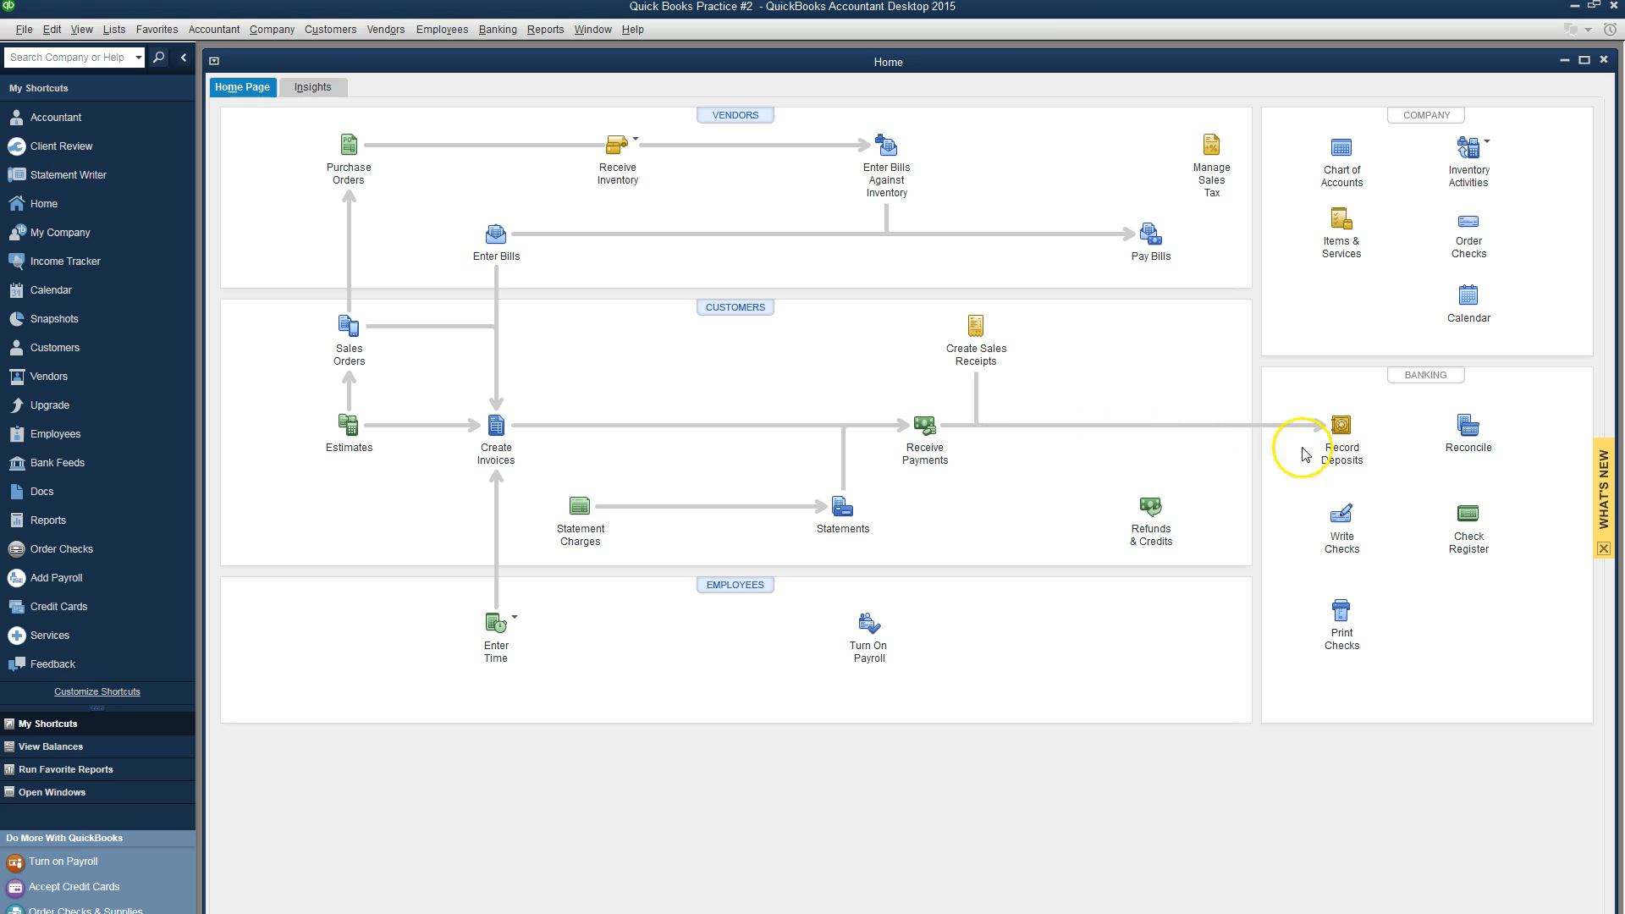
click(1331, 453)
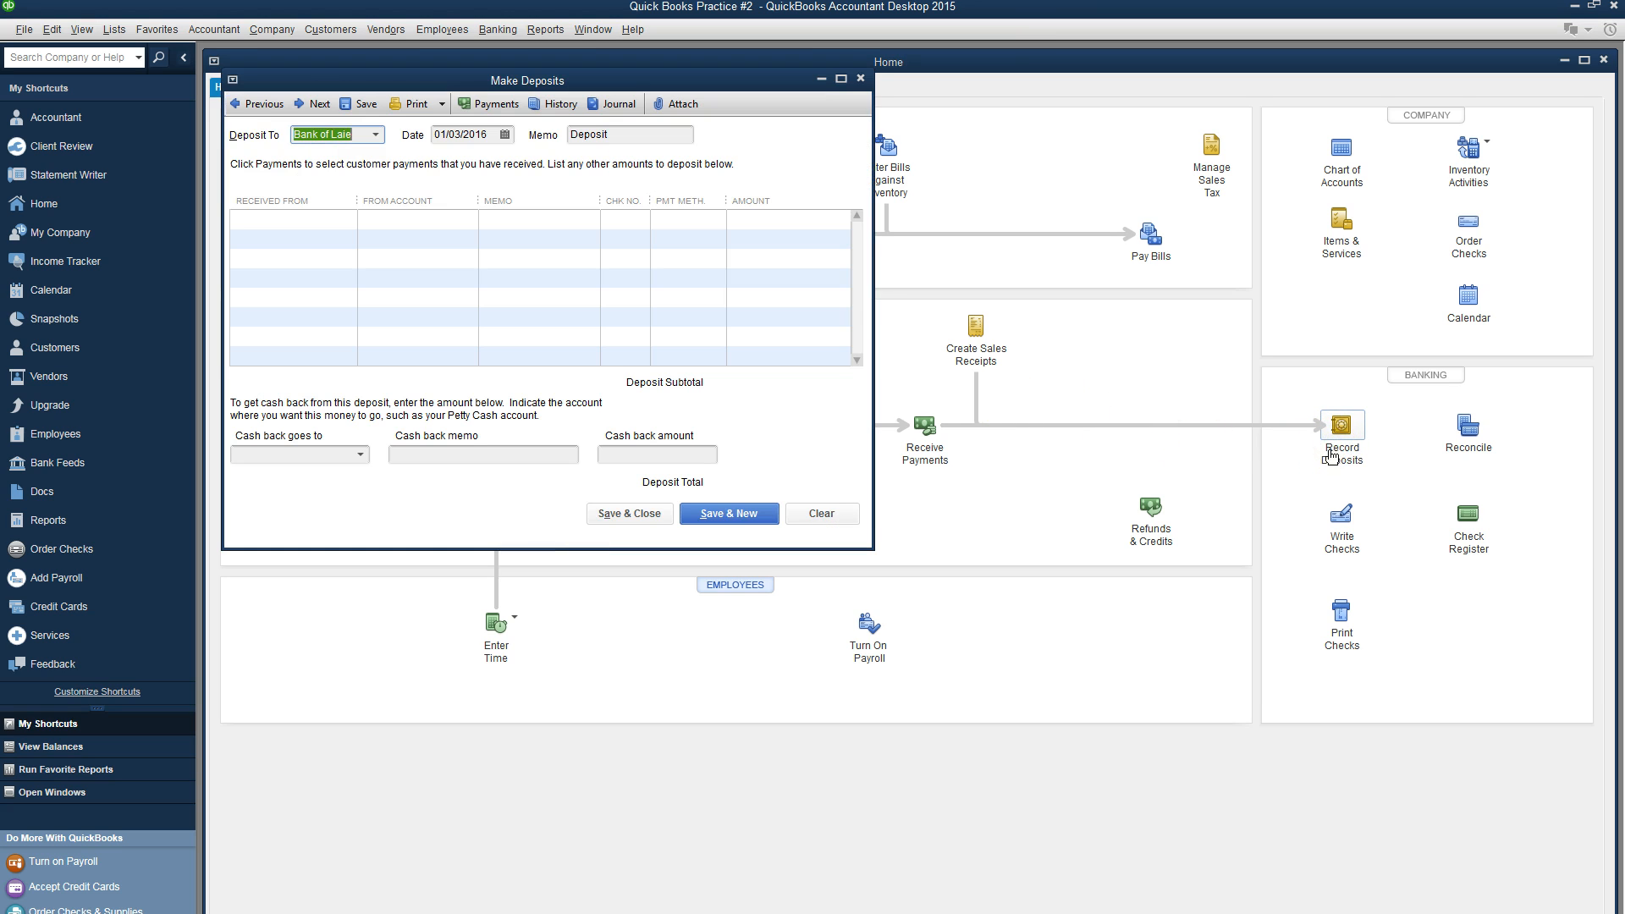
click(254, 104)
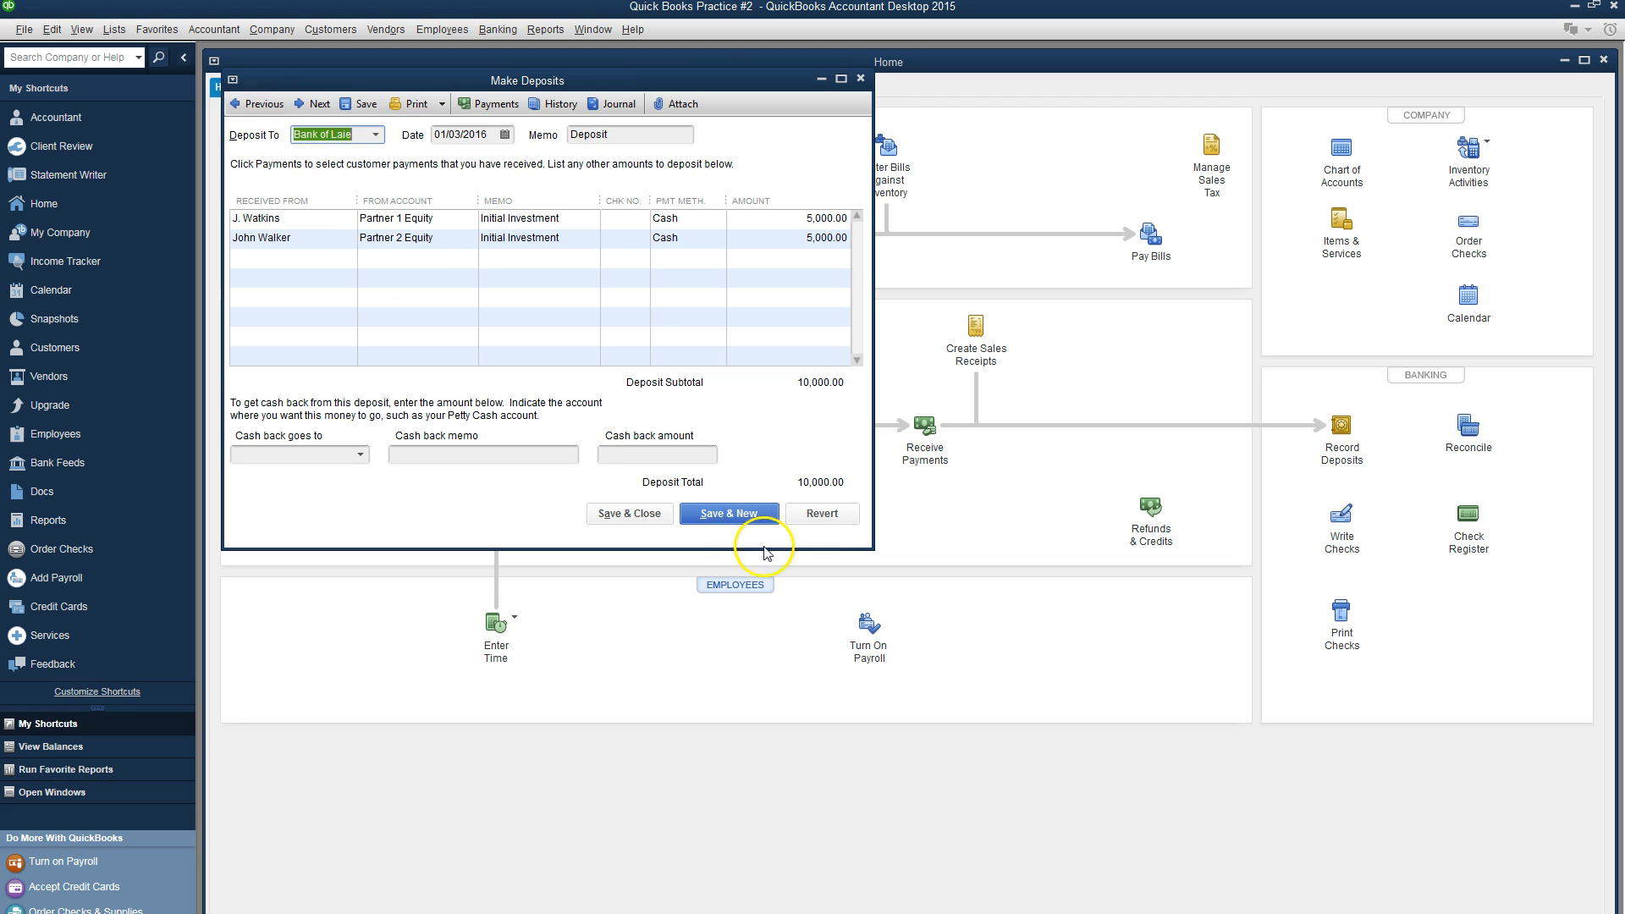
click(625, 516)
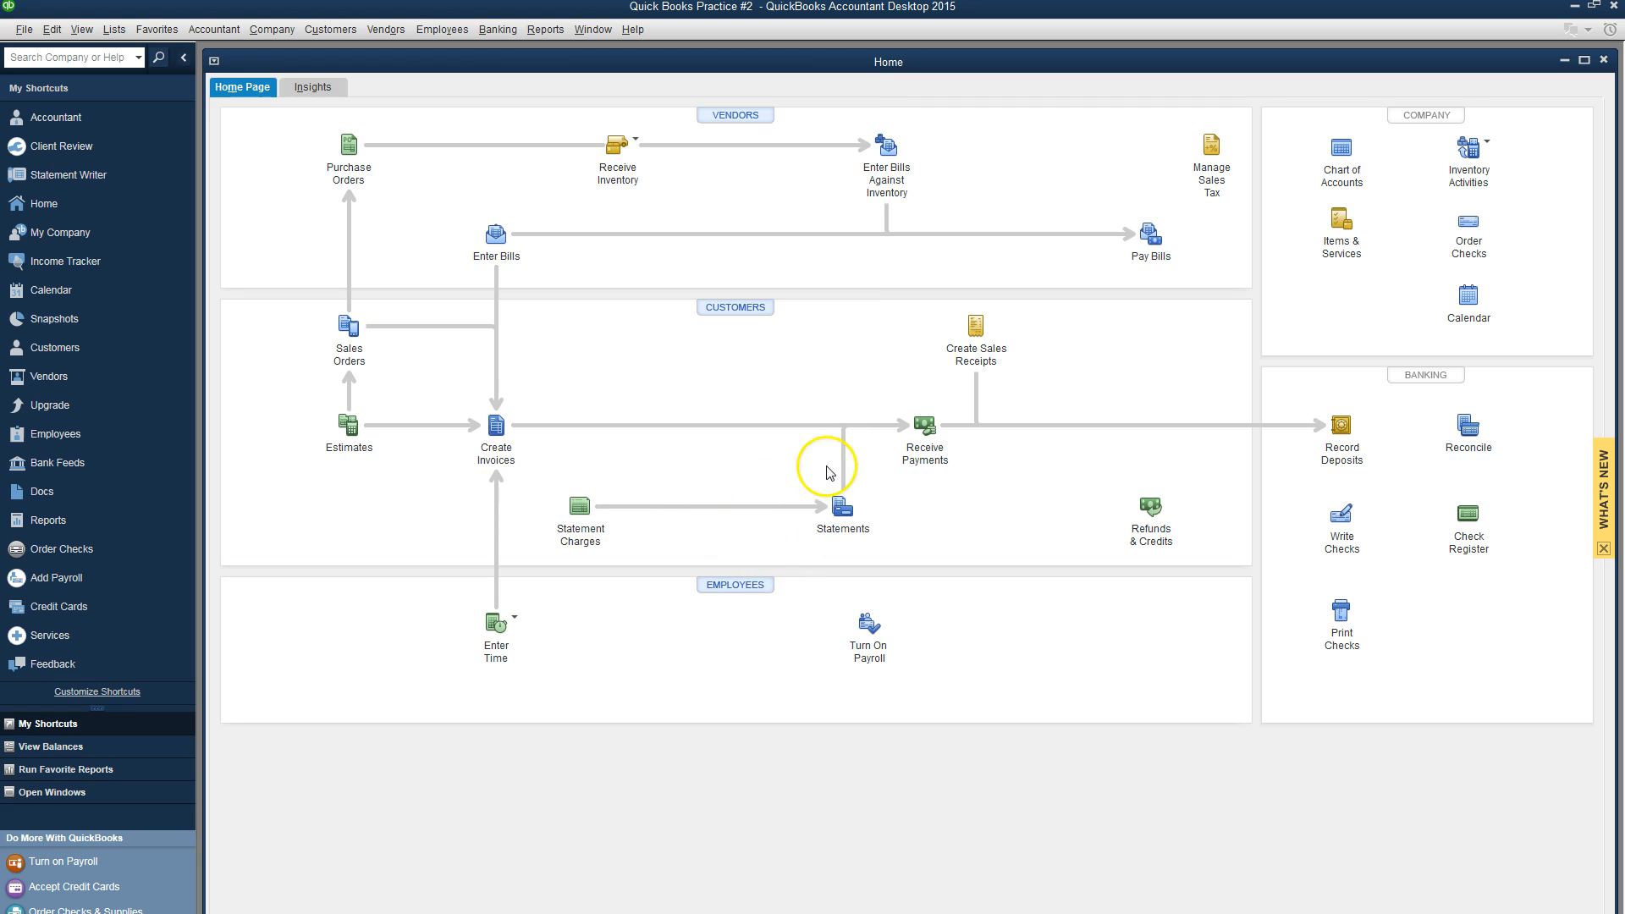
key(alt+Tab)
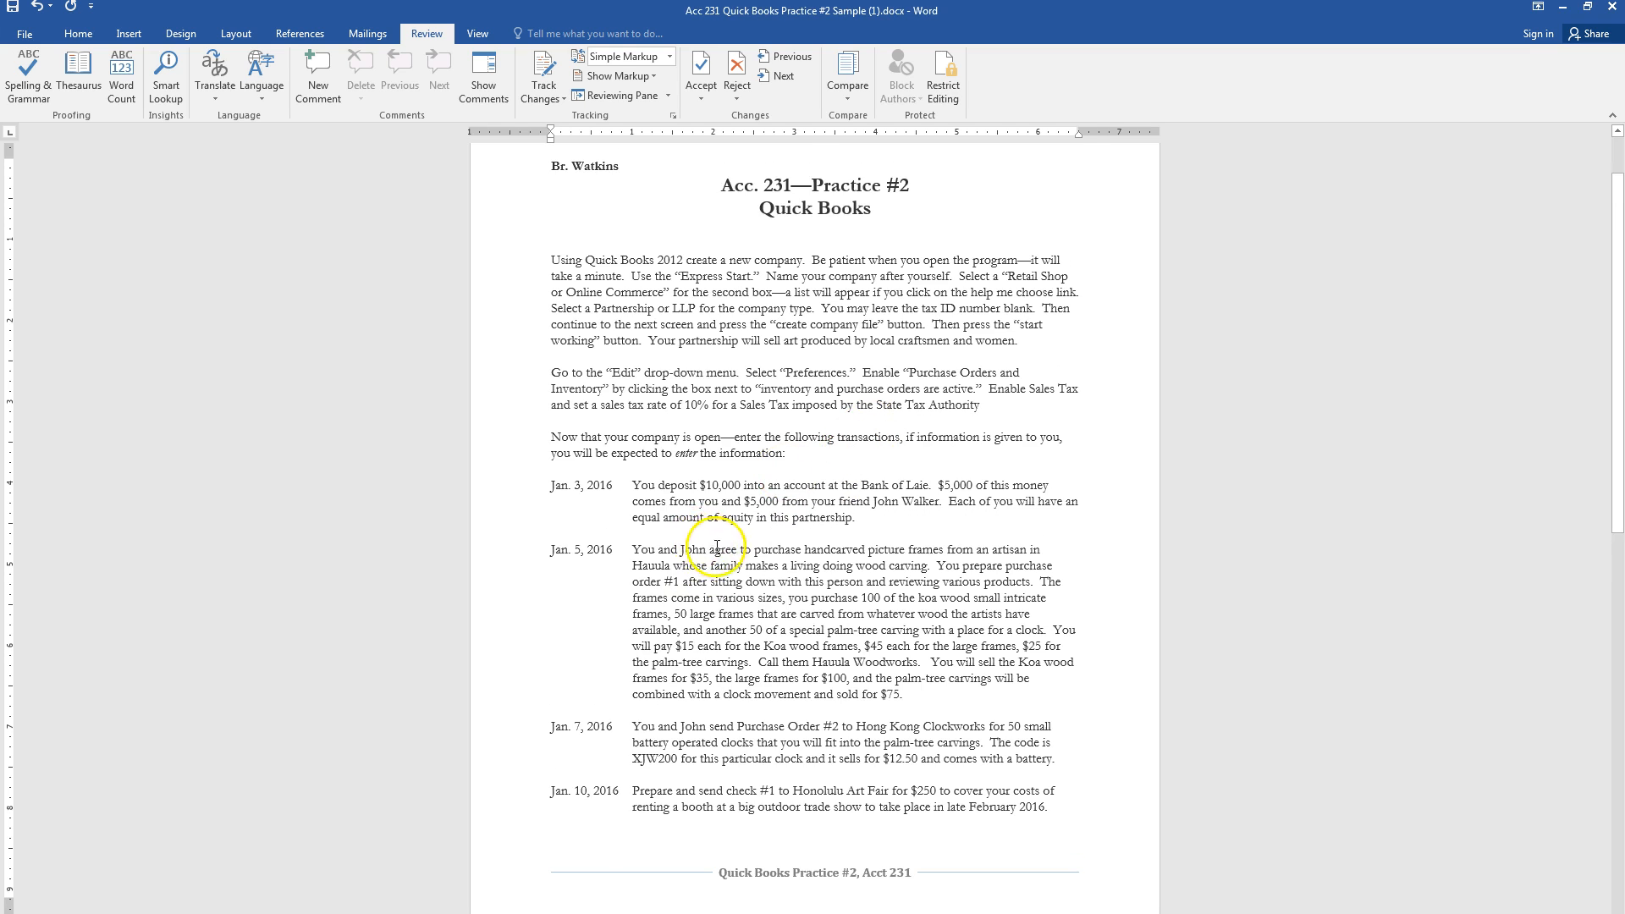
scroll(762, 512, down, 3)
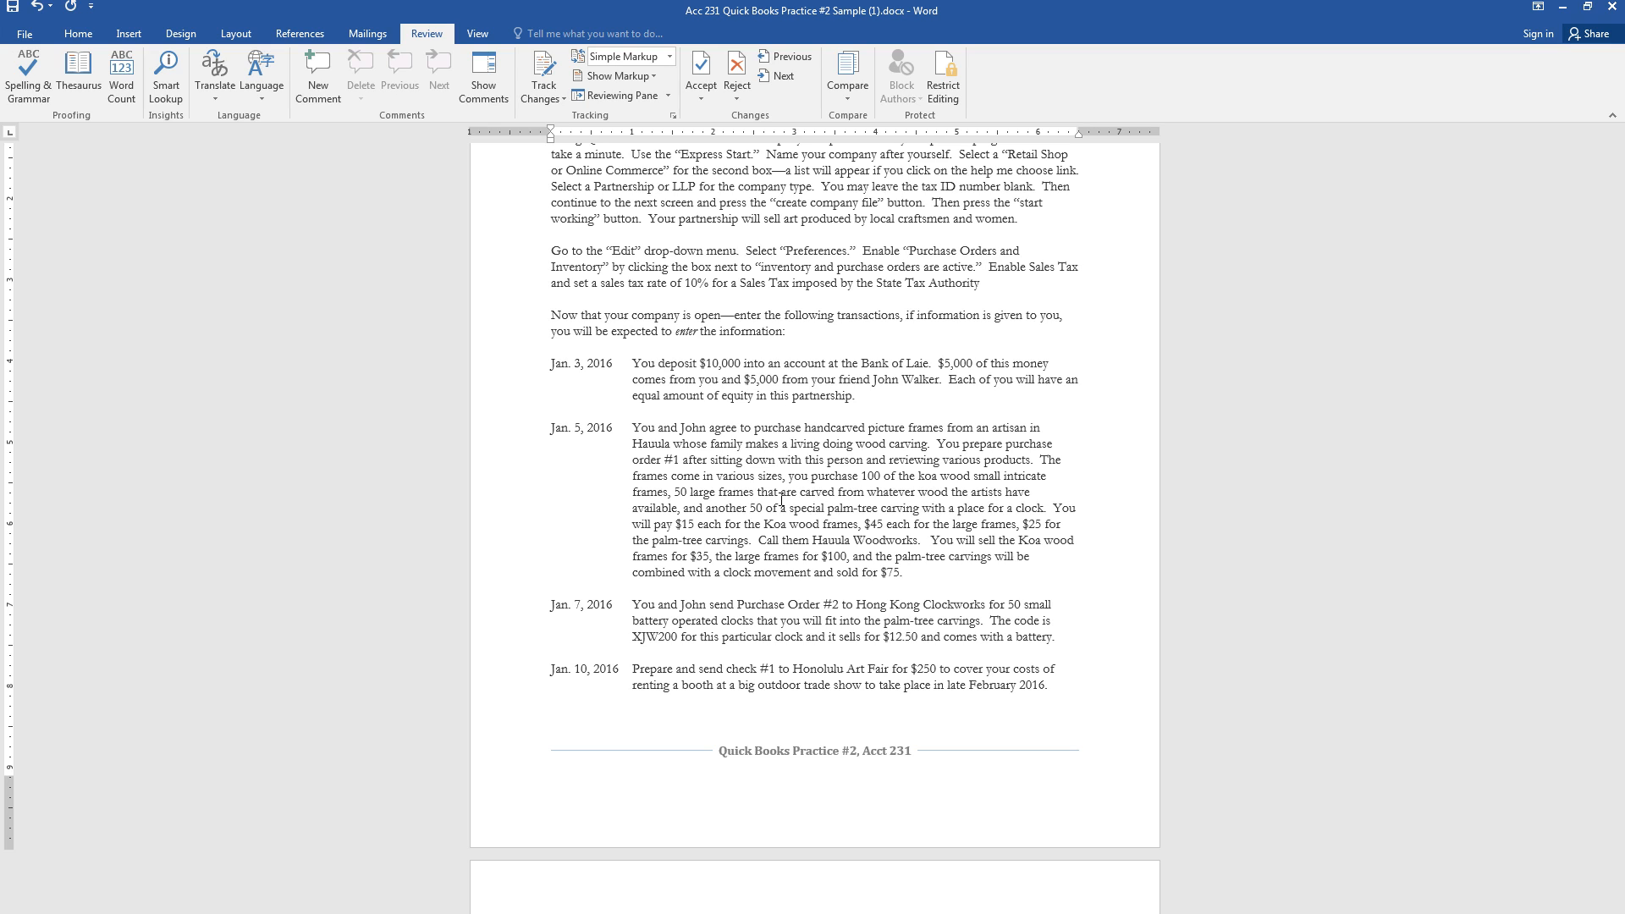
key(alt+Tab)
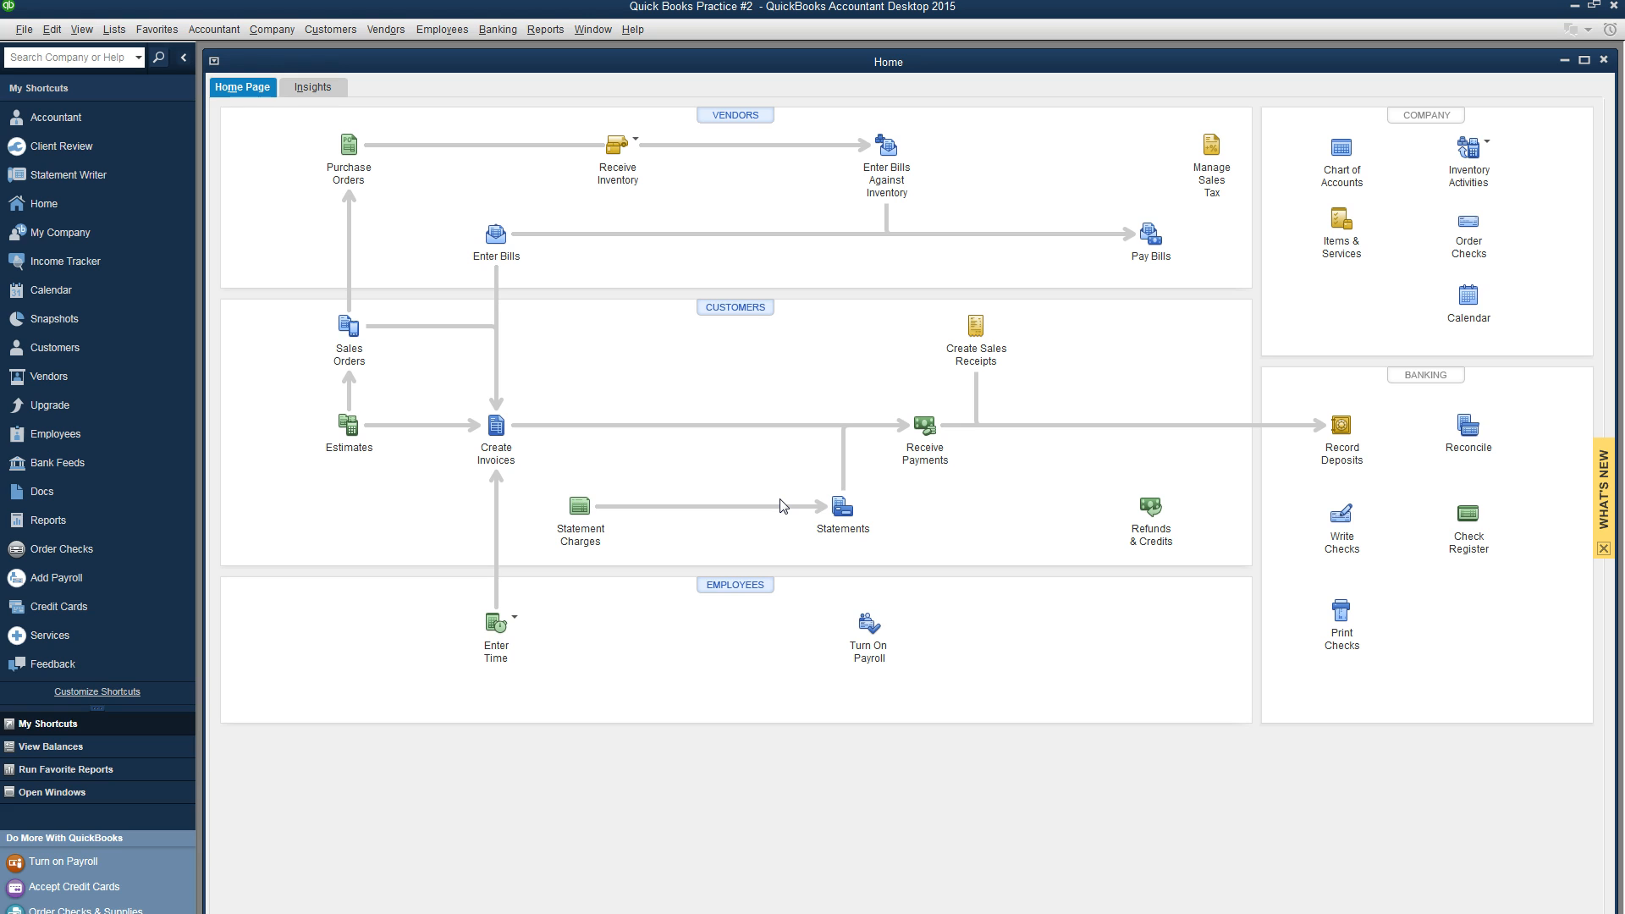
Step: Start a 01/05/2016 purchase order for quick-added vendor Hauula Woodworks and begin adding a new item
click(362, 177)
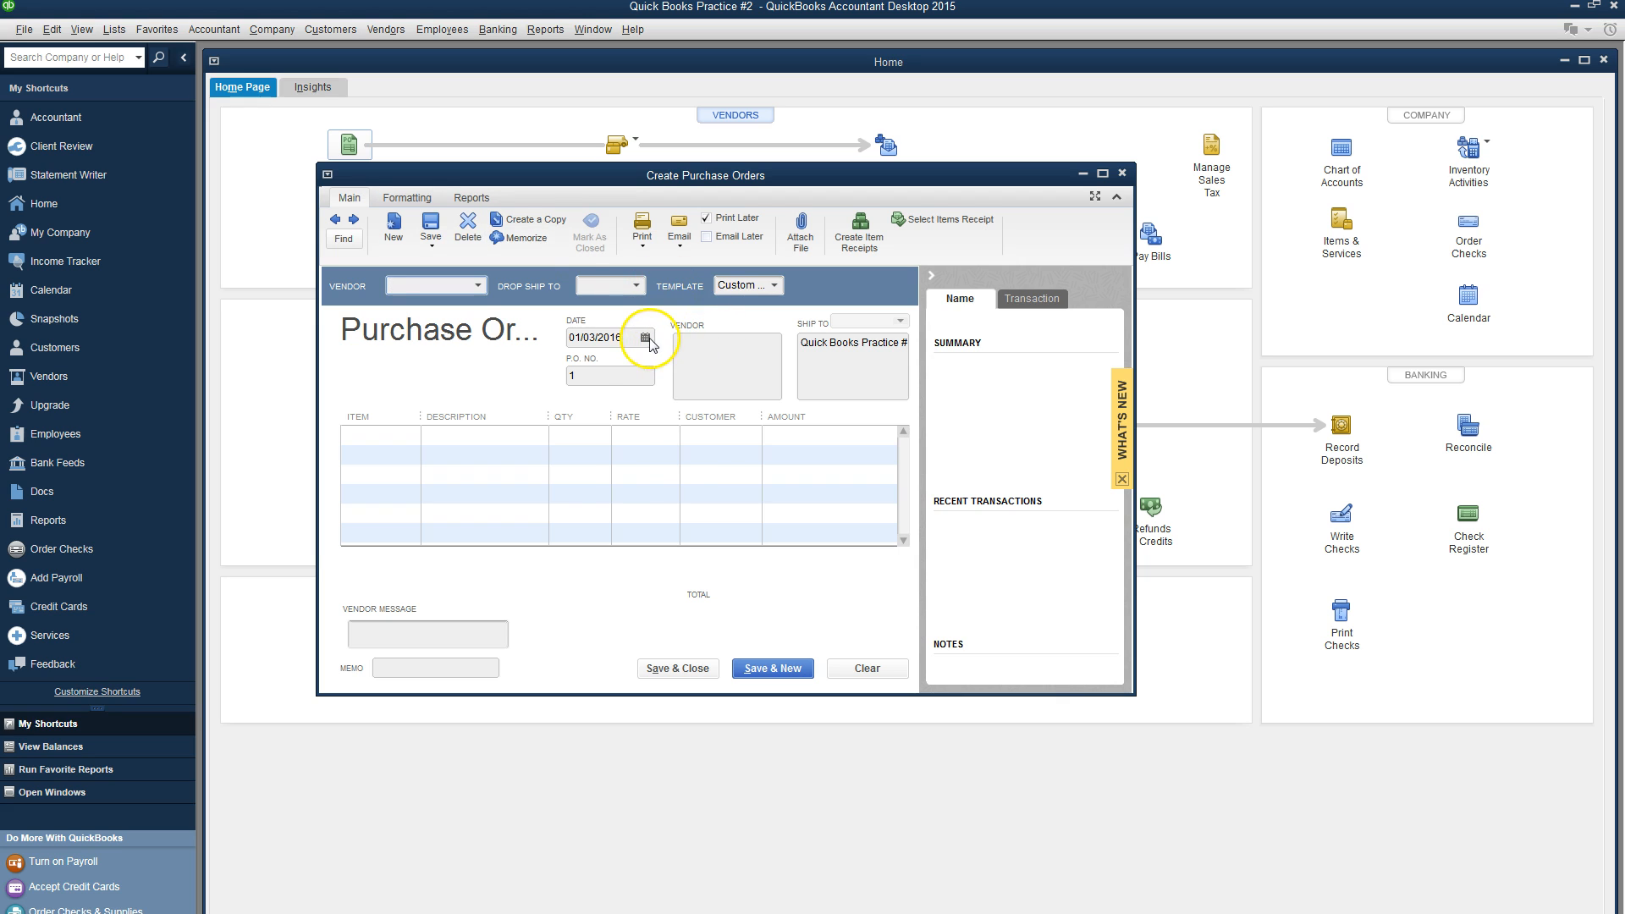
click(645, 337)
click(627, 434)
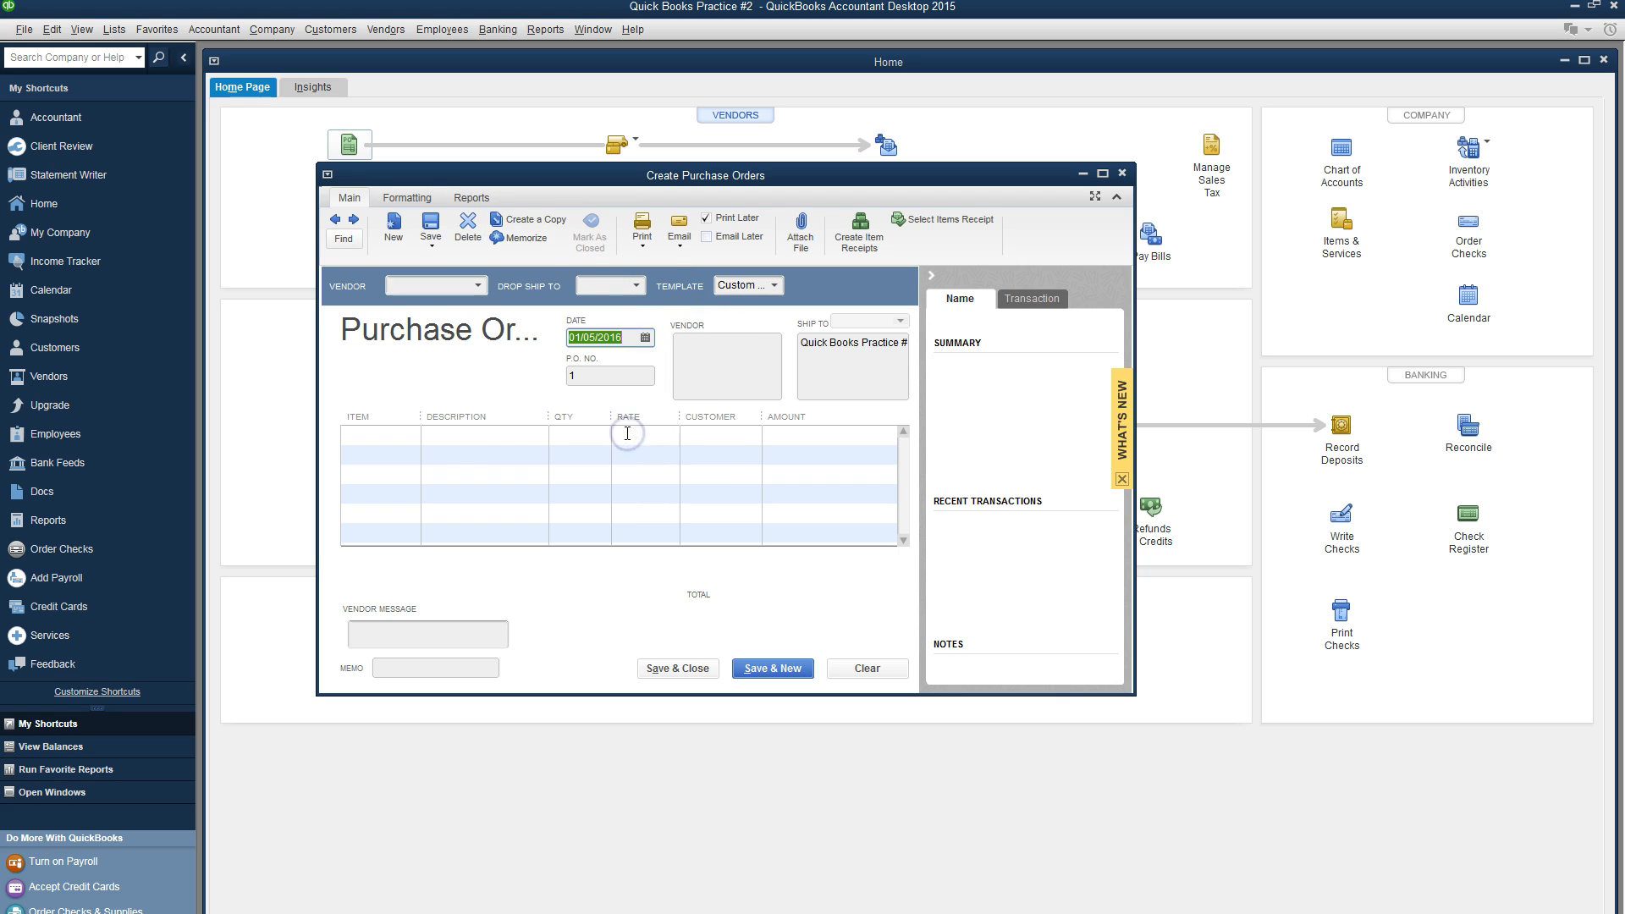
click(428, 283)
text(Hauula Woodworks)
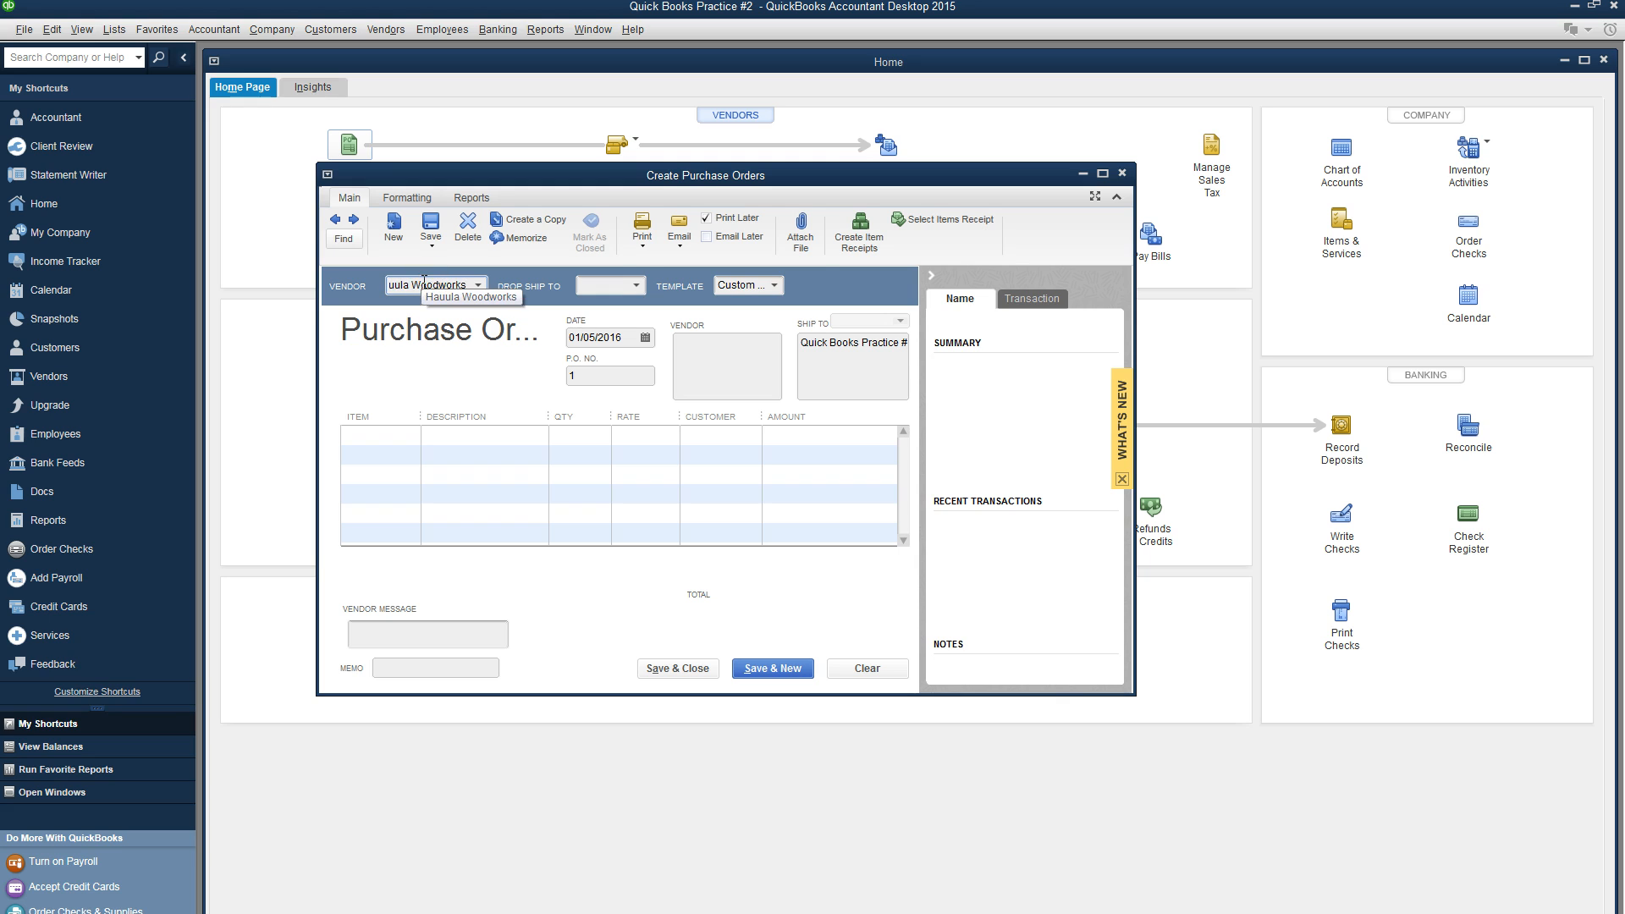
key(Tab)
click(730, 362)
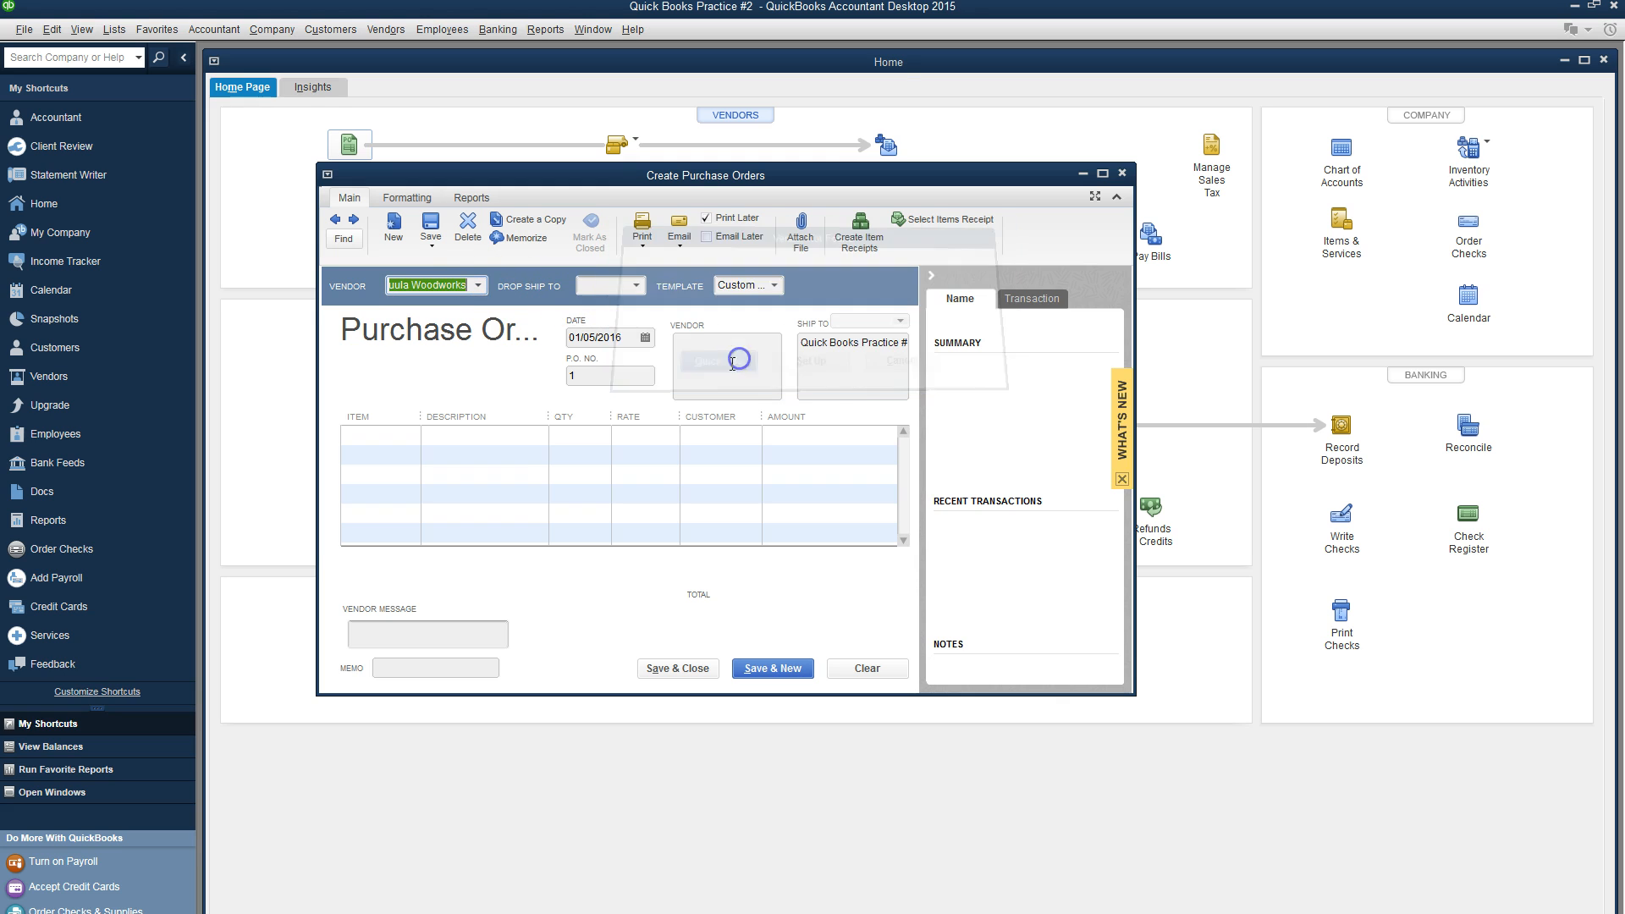
click(412, 437)
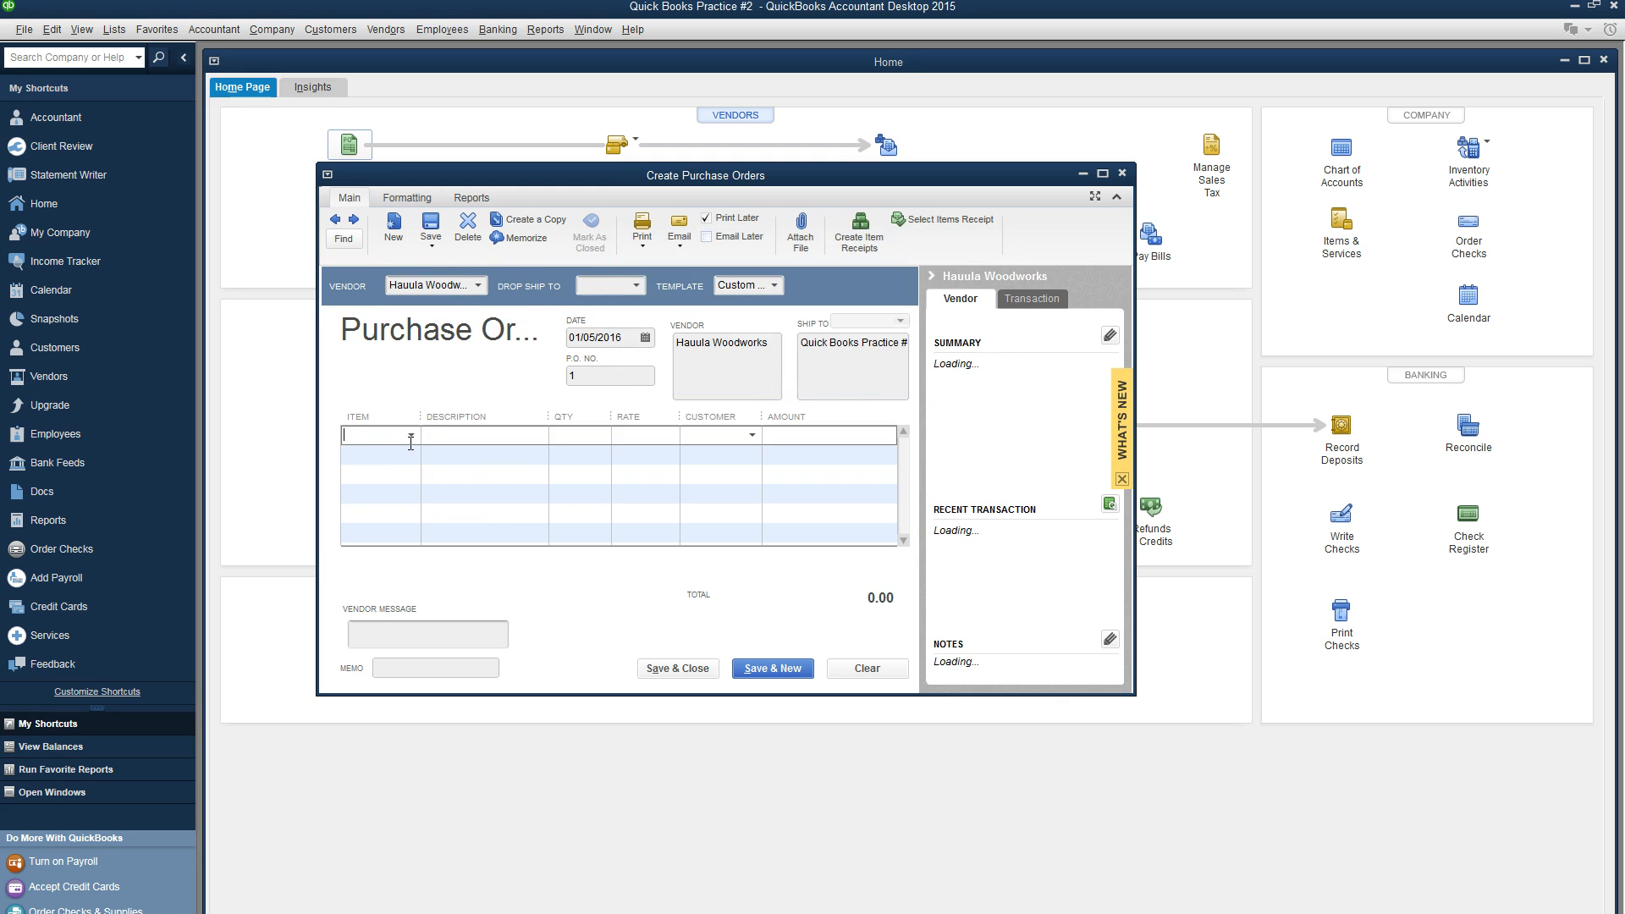
click(412, 435)
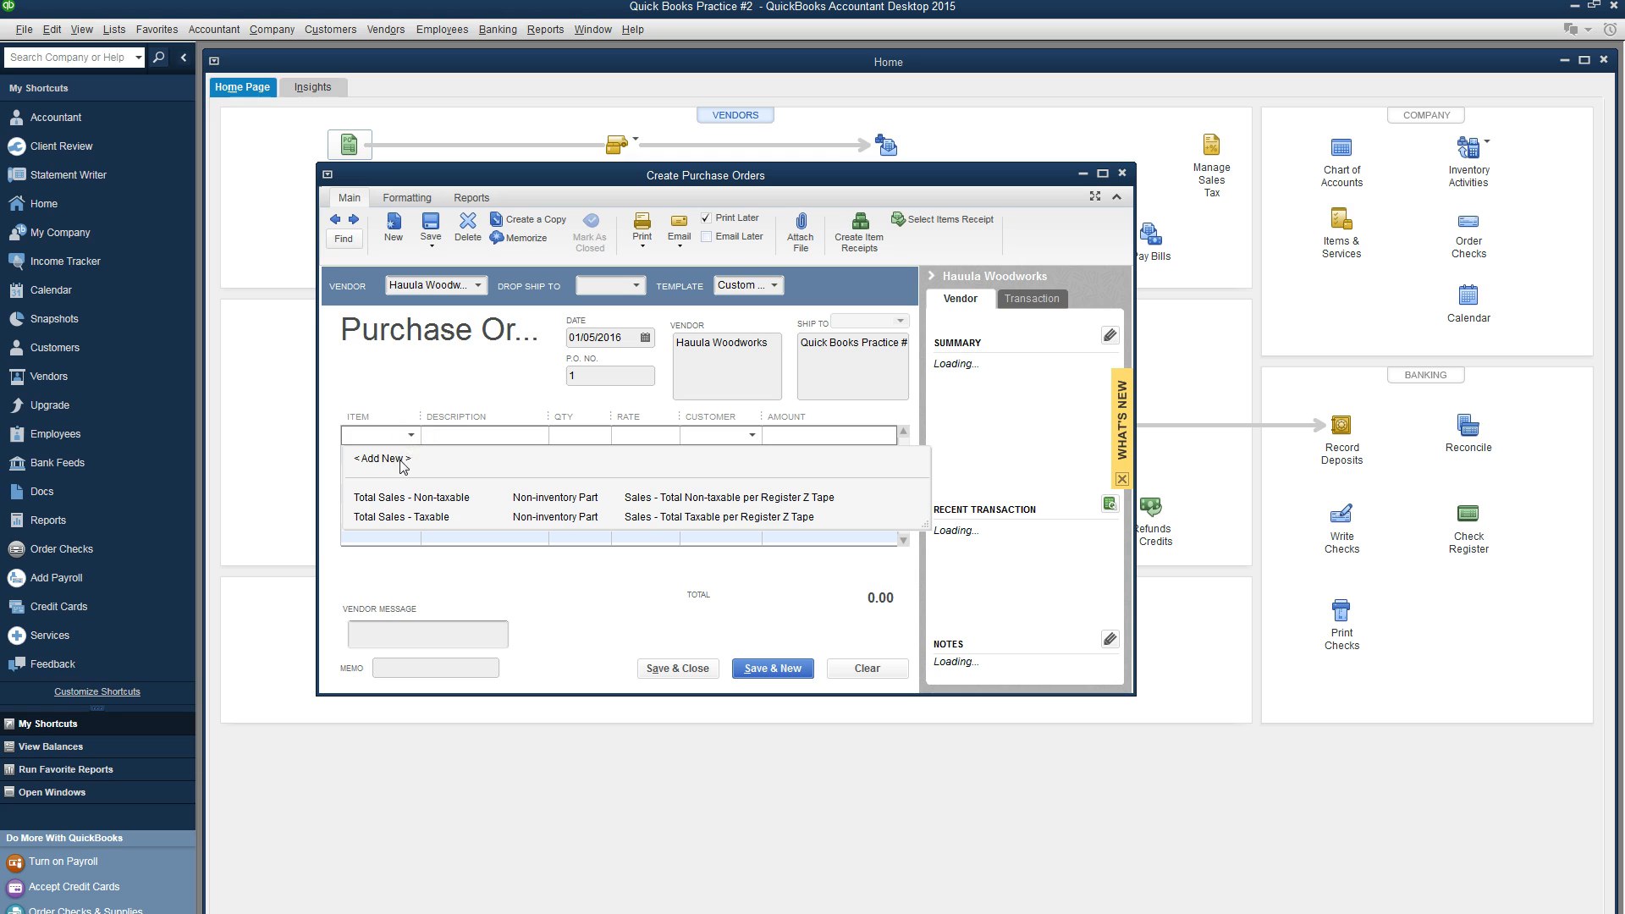
click(411, 436)
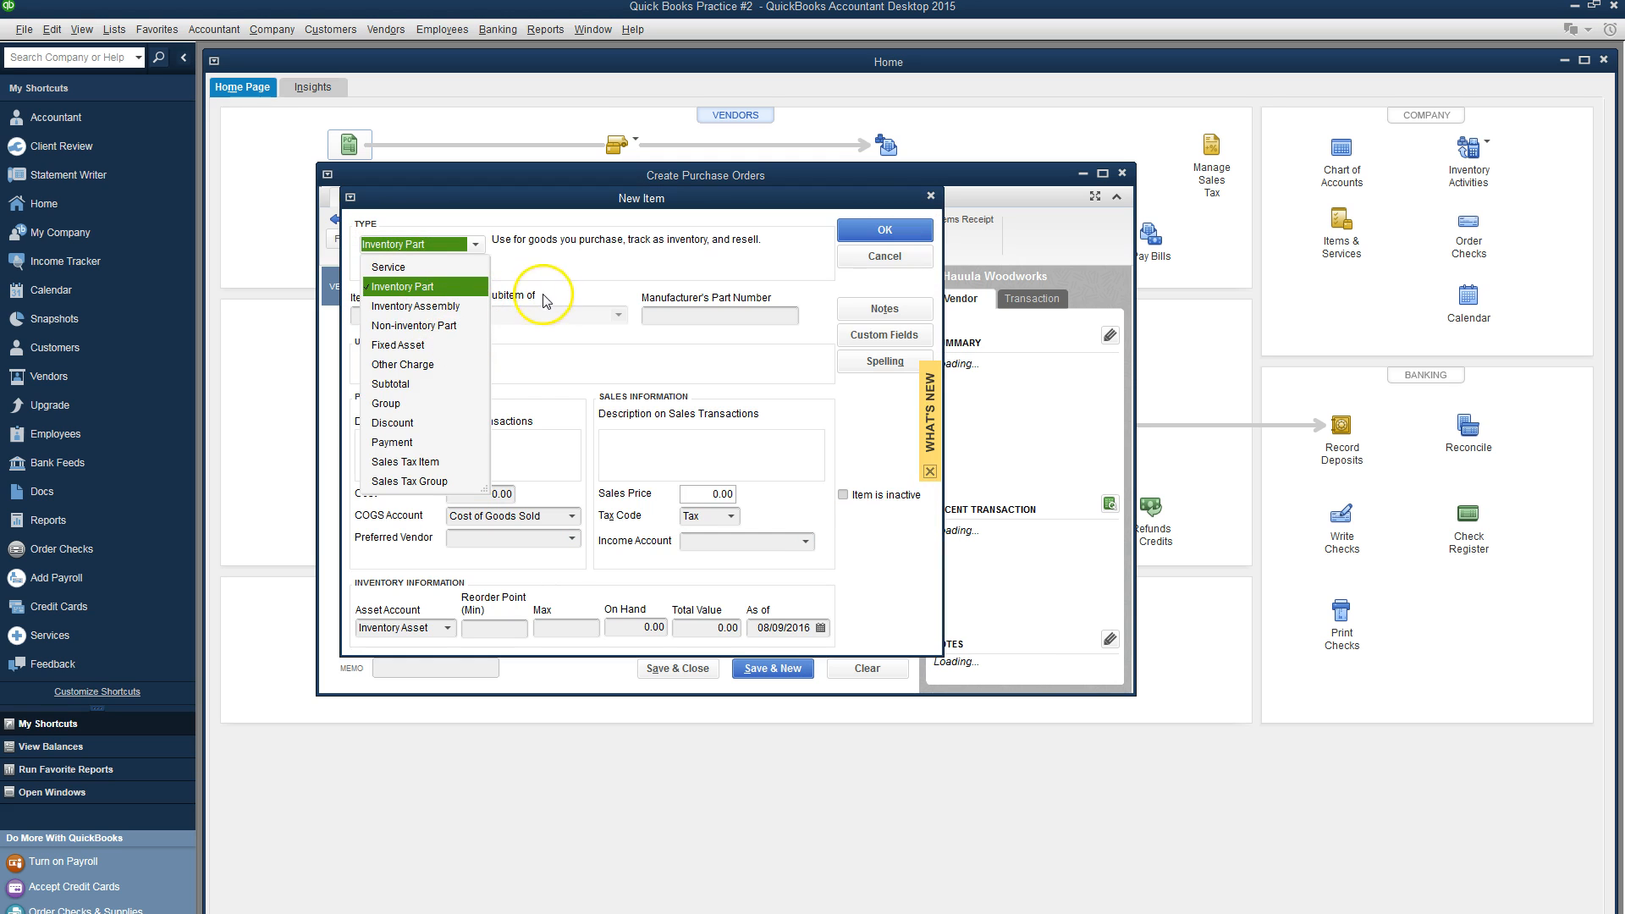
Step: Start a new inventory part named Koa Wood Frame and find its $15 cost and $35 price in the instructions
click(551, 279)
click(372, 318)
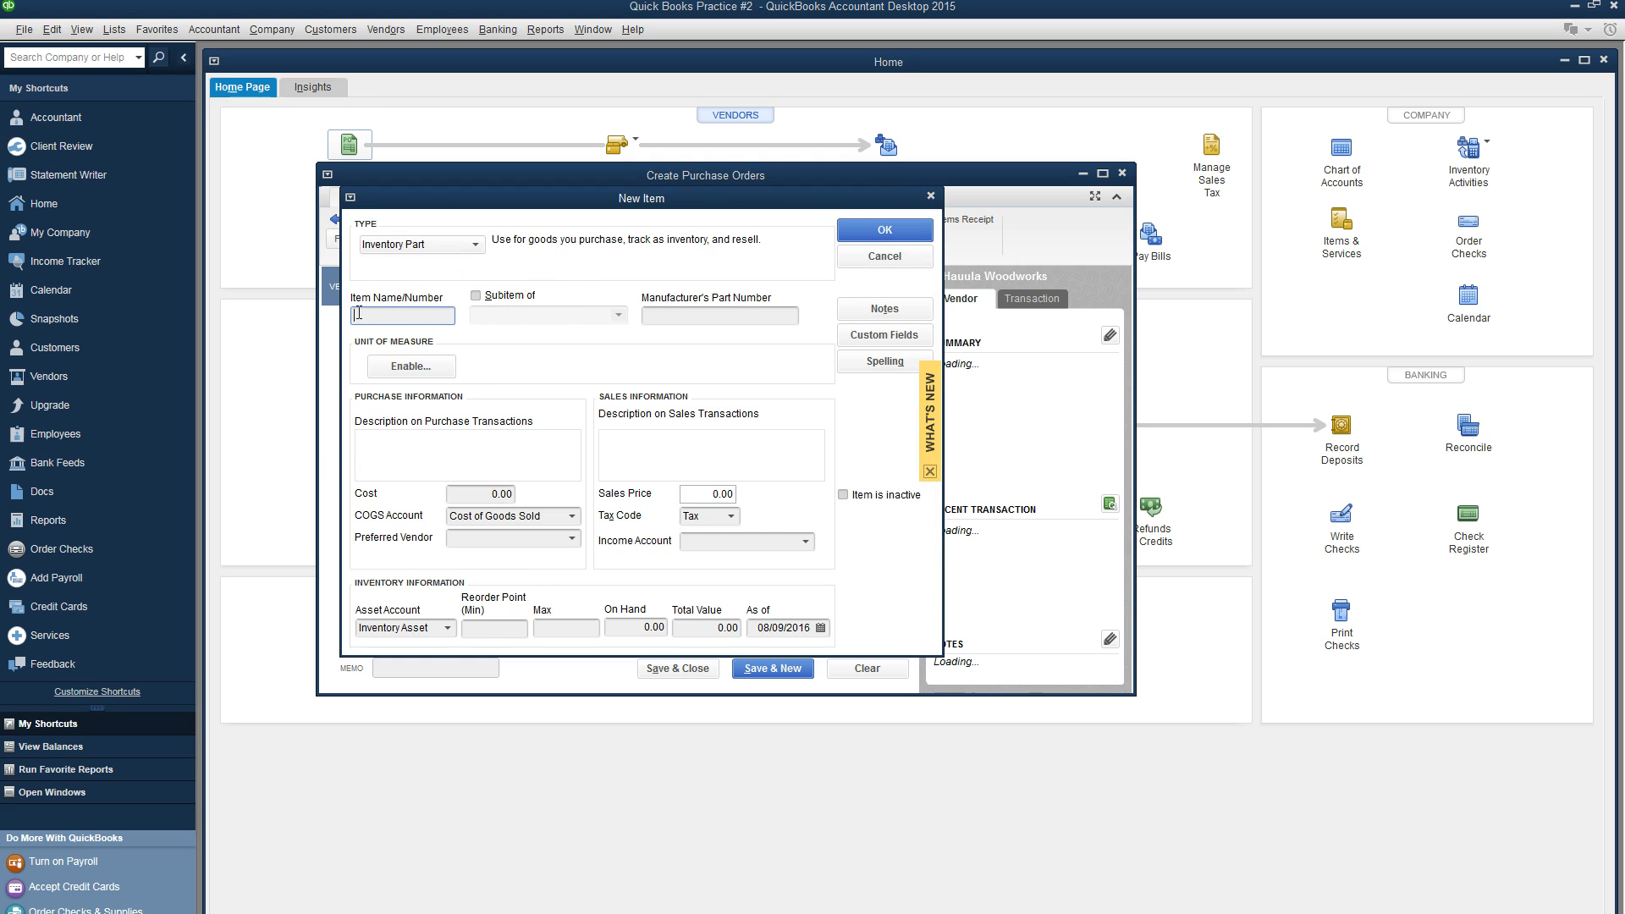
text(Koa Wood Frame)
key(Tab)
key(Tab)
key(Tab)
key(Tab)
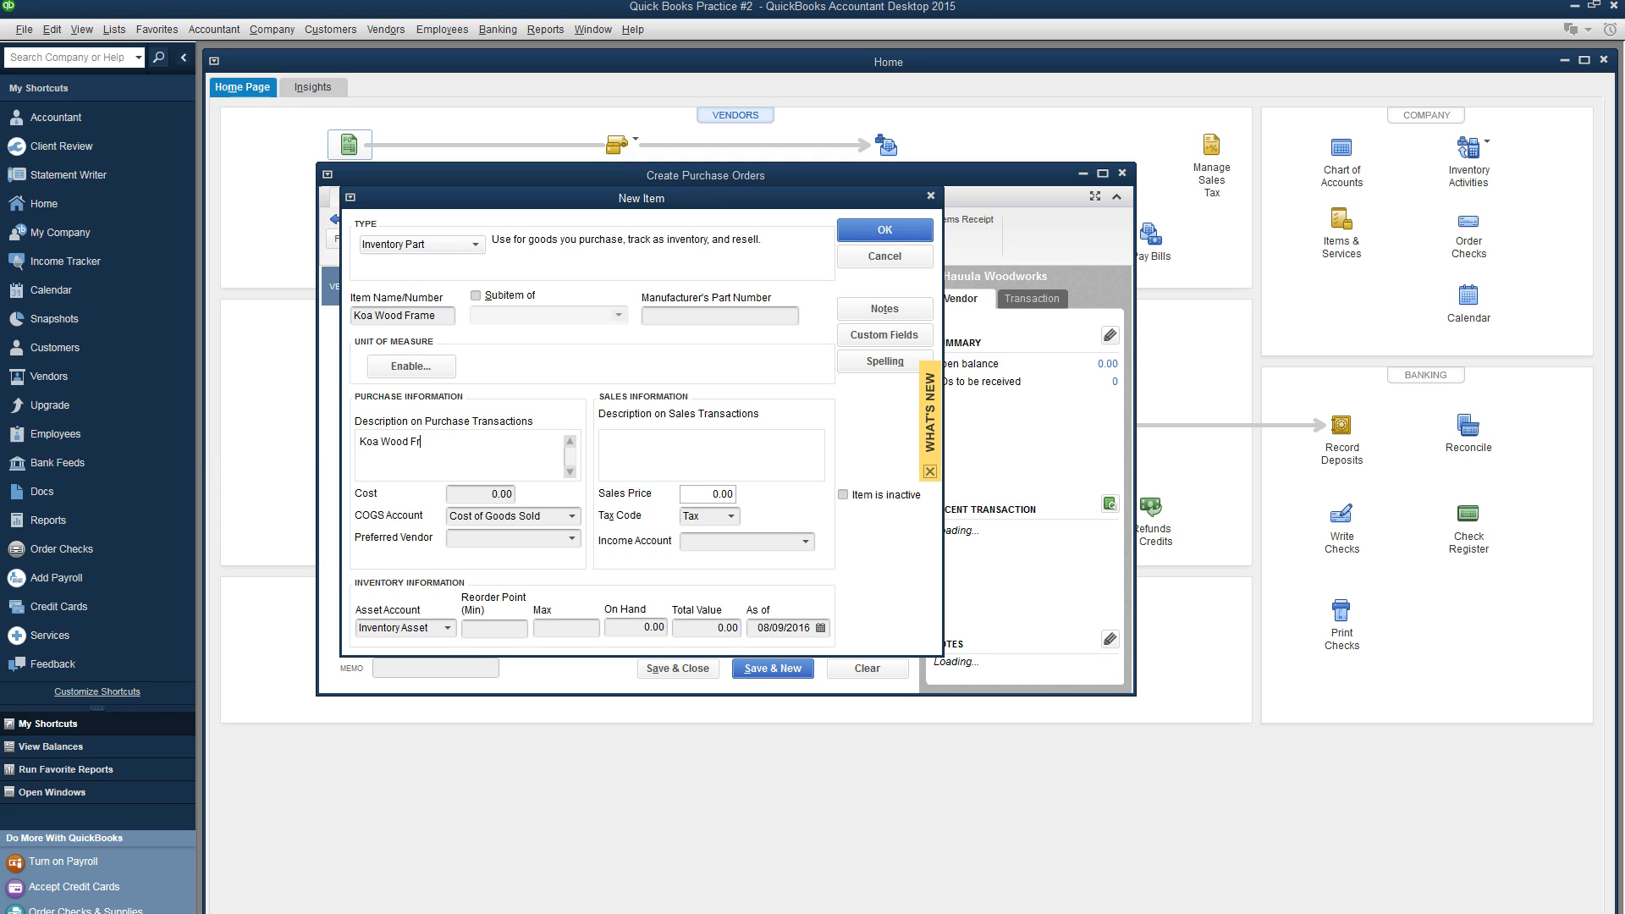
key(Tab)
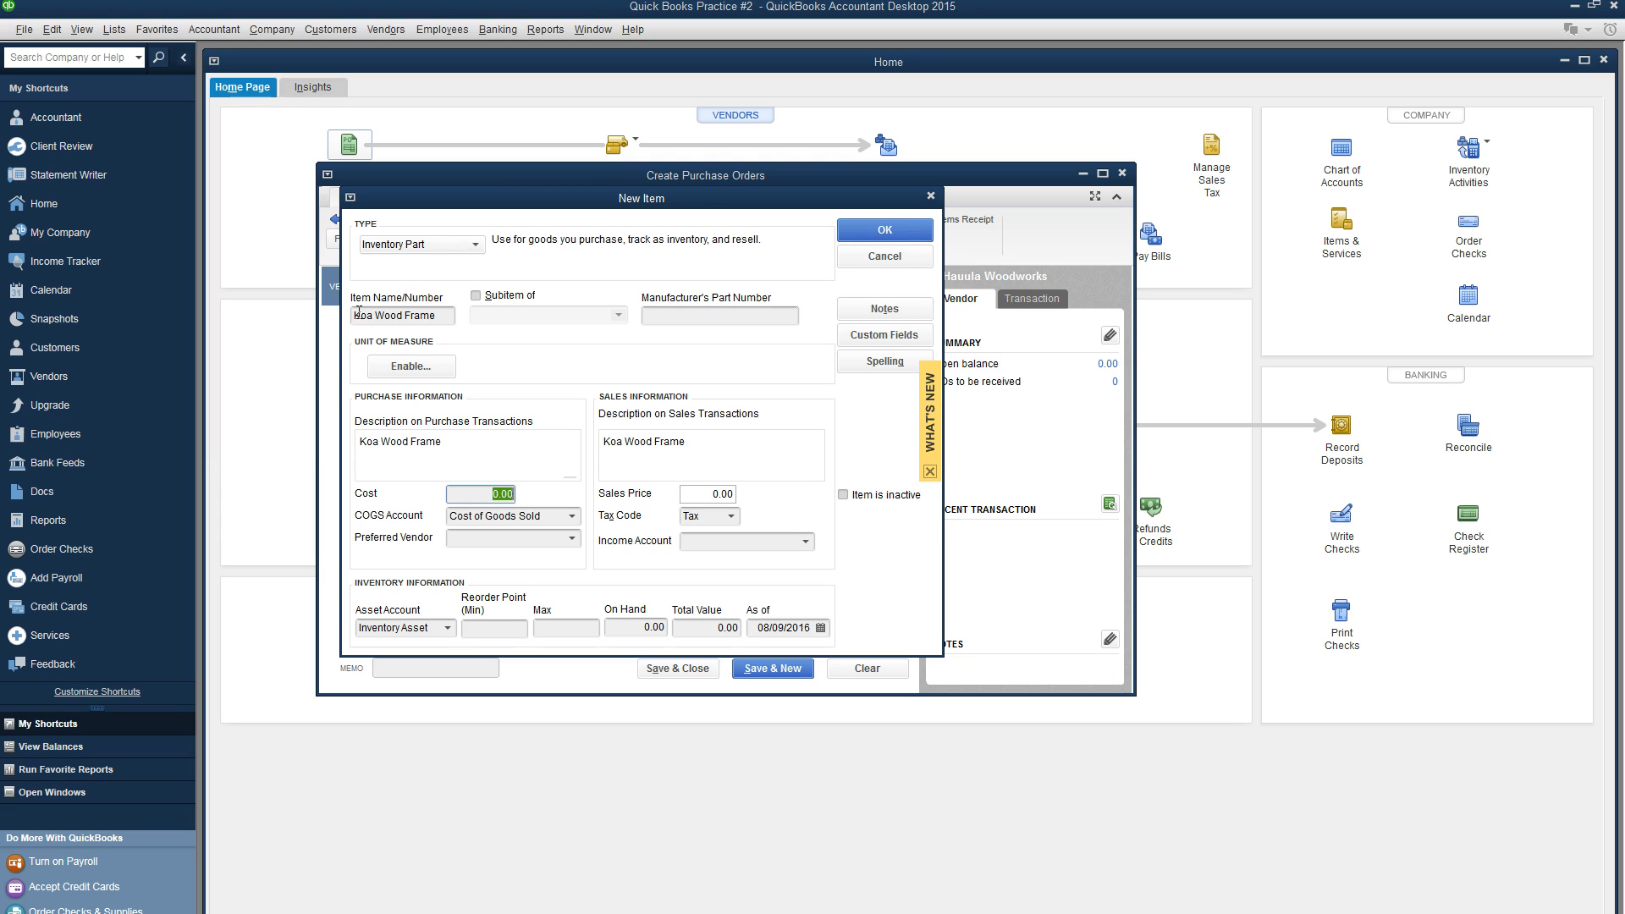
key(alt+Tab)
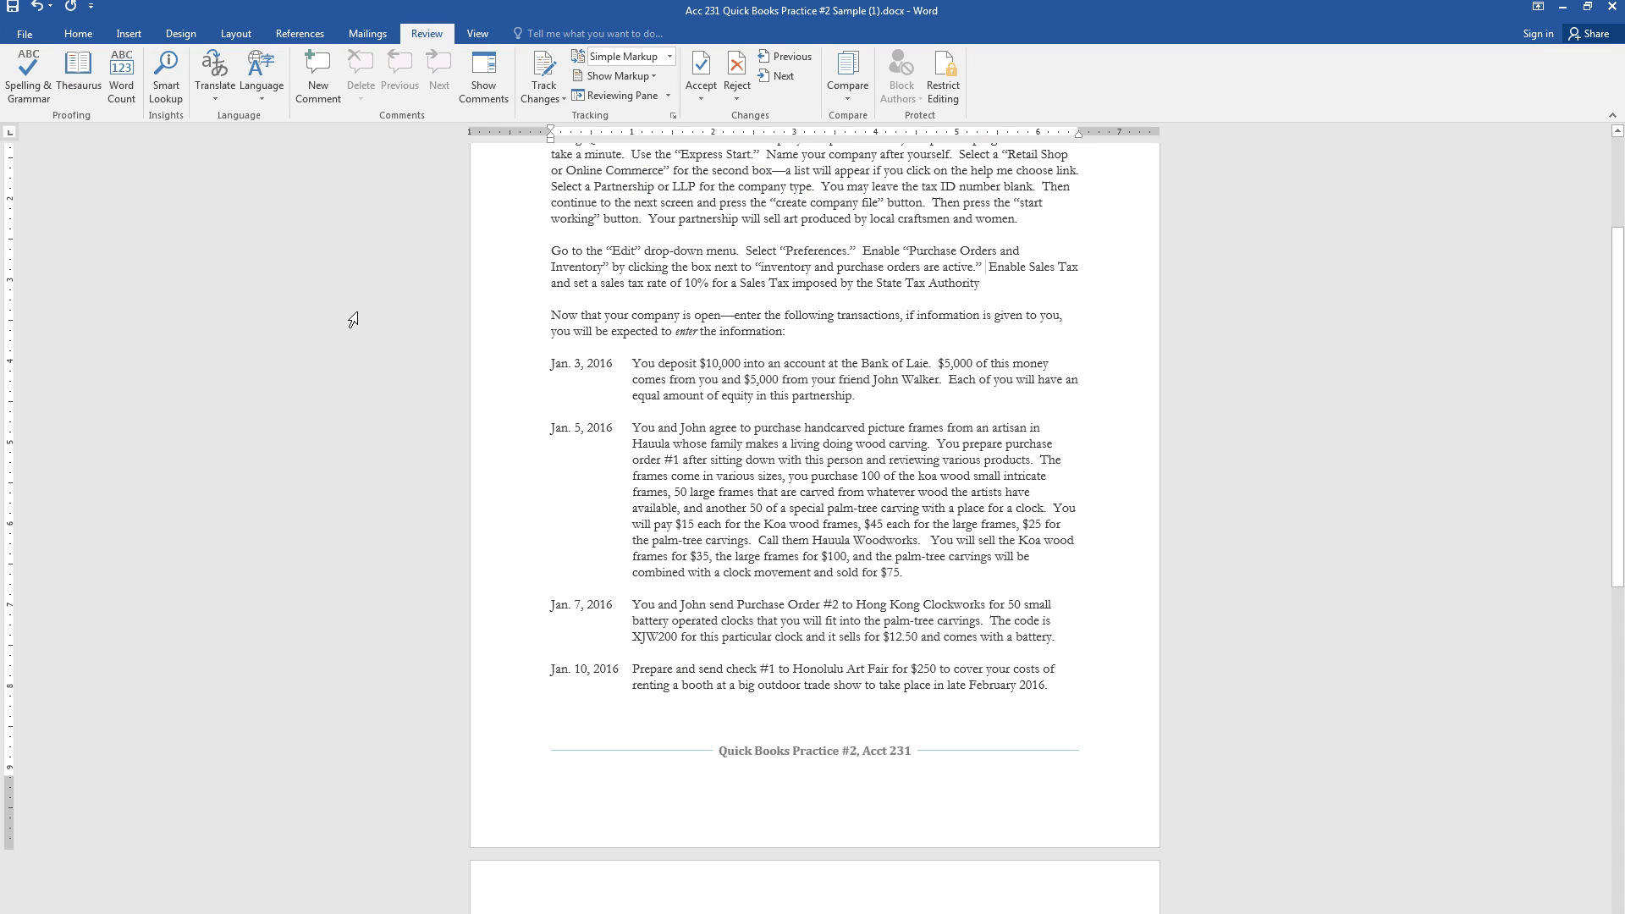
click(695, 525)
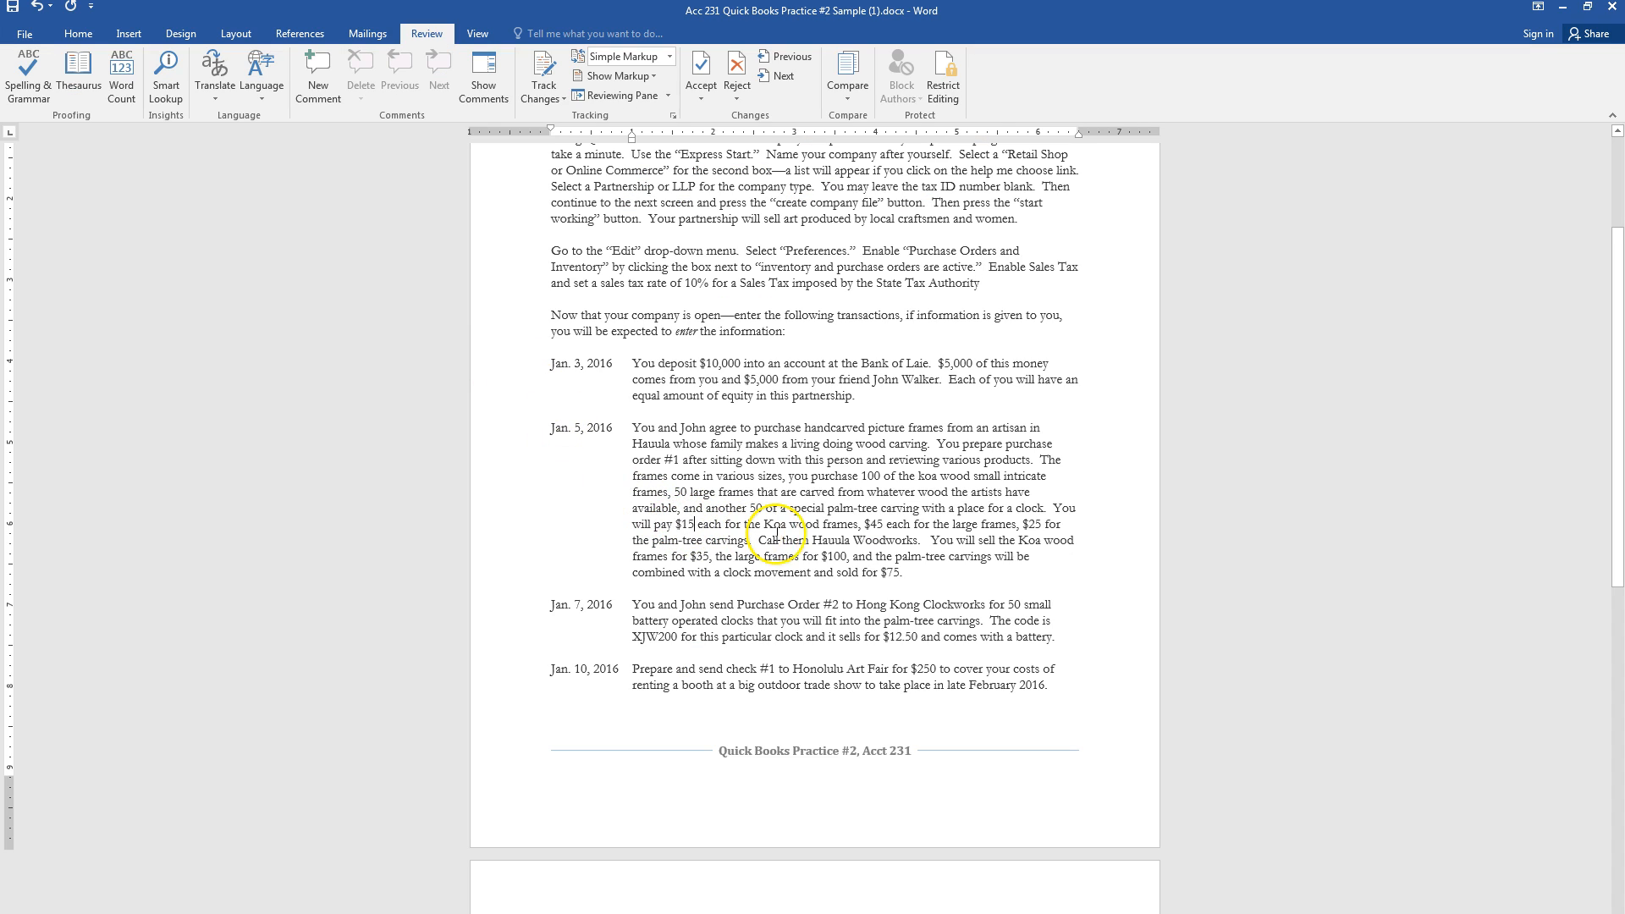
click(710, 552)
key(alt+Tab)
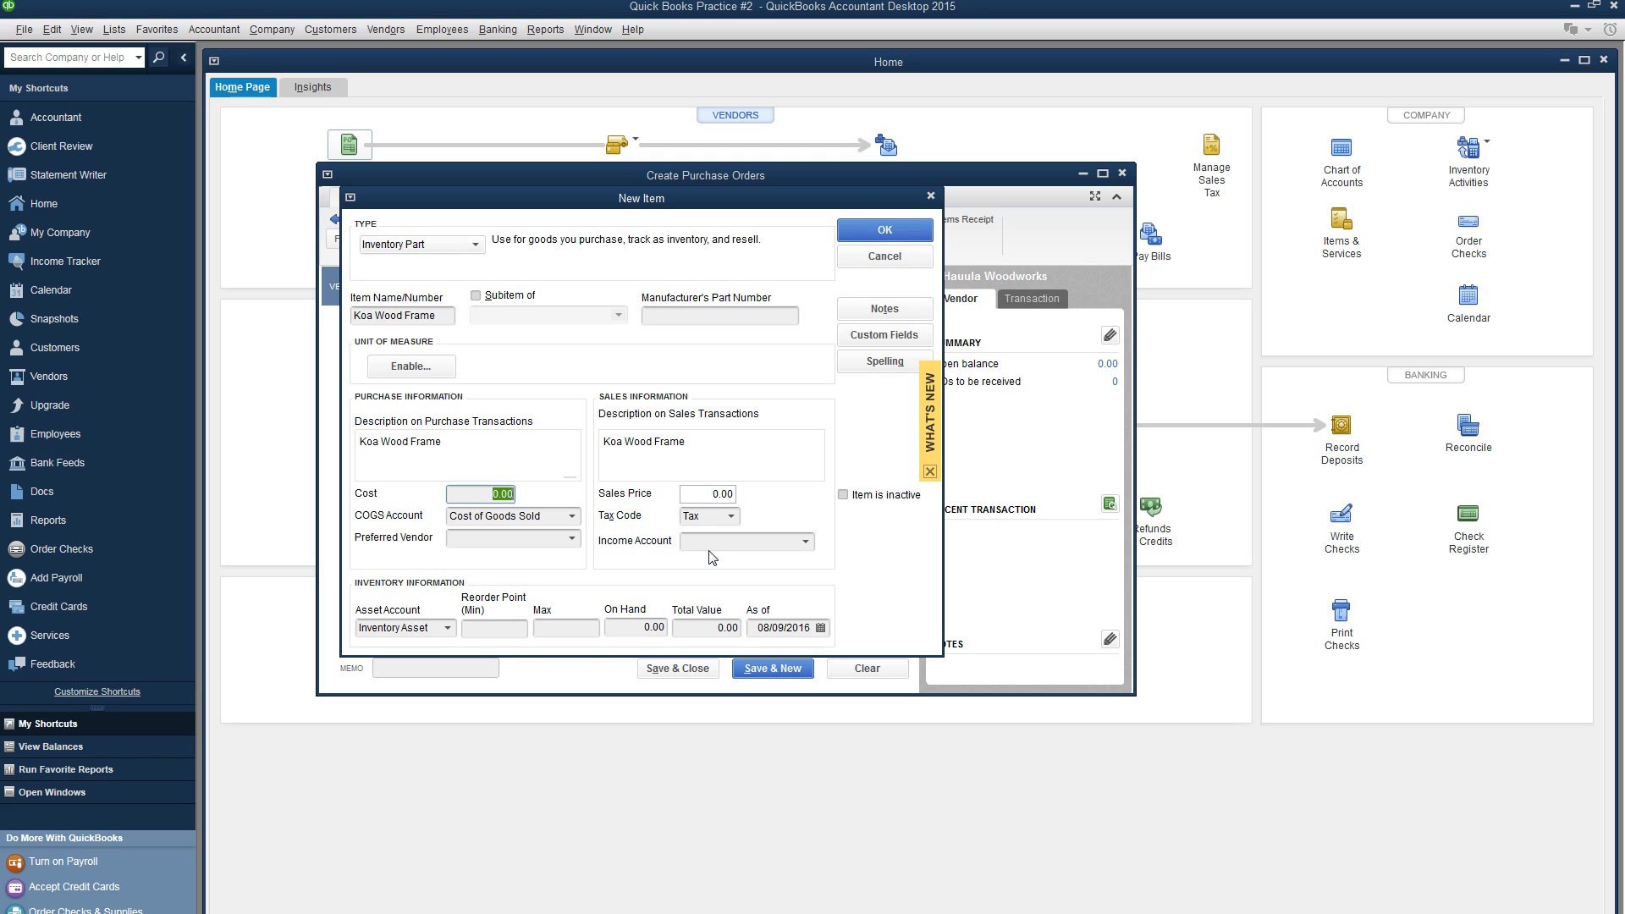
Step: Give Koa Wood Frame cost 15.00, price 35.00 and Merchandise Sales income, and save it
text(15)
click(707, 493)
click(765, 544)
click(805, 543)
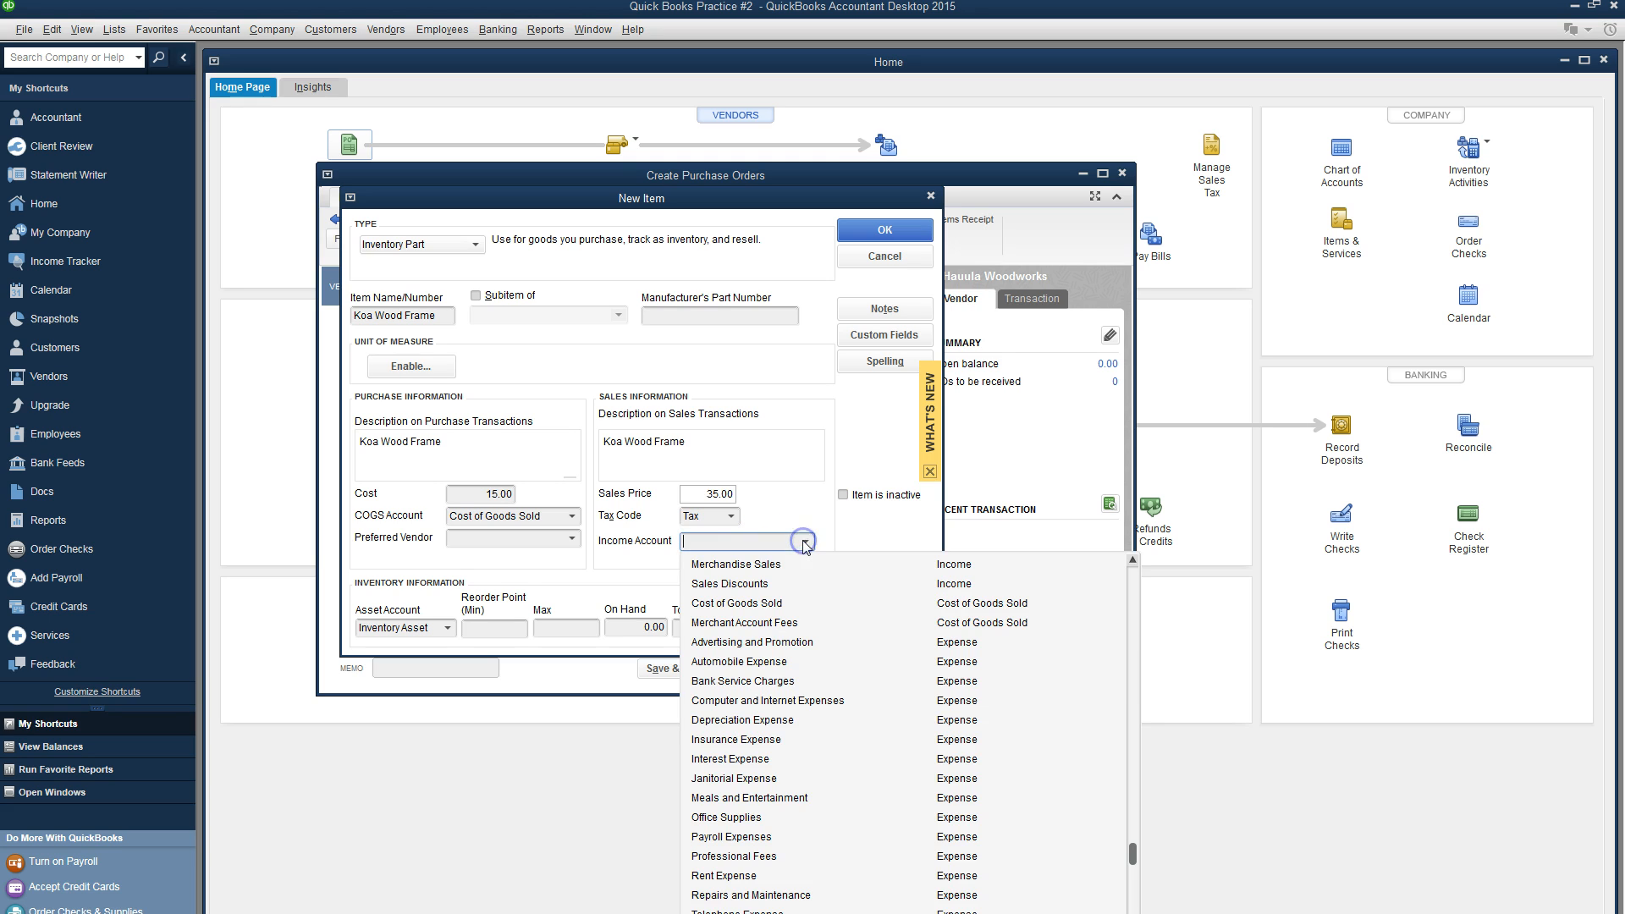
click(790, 566)
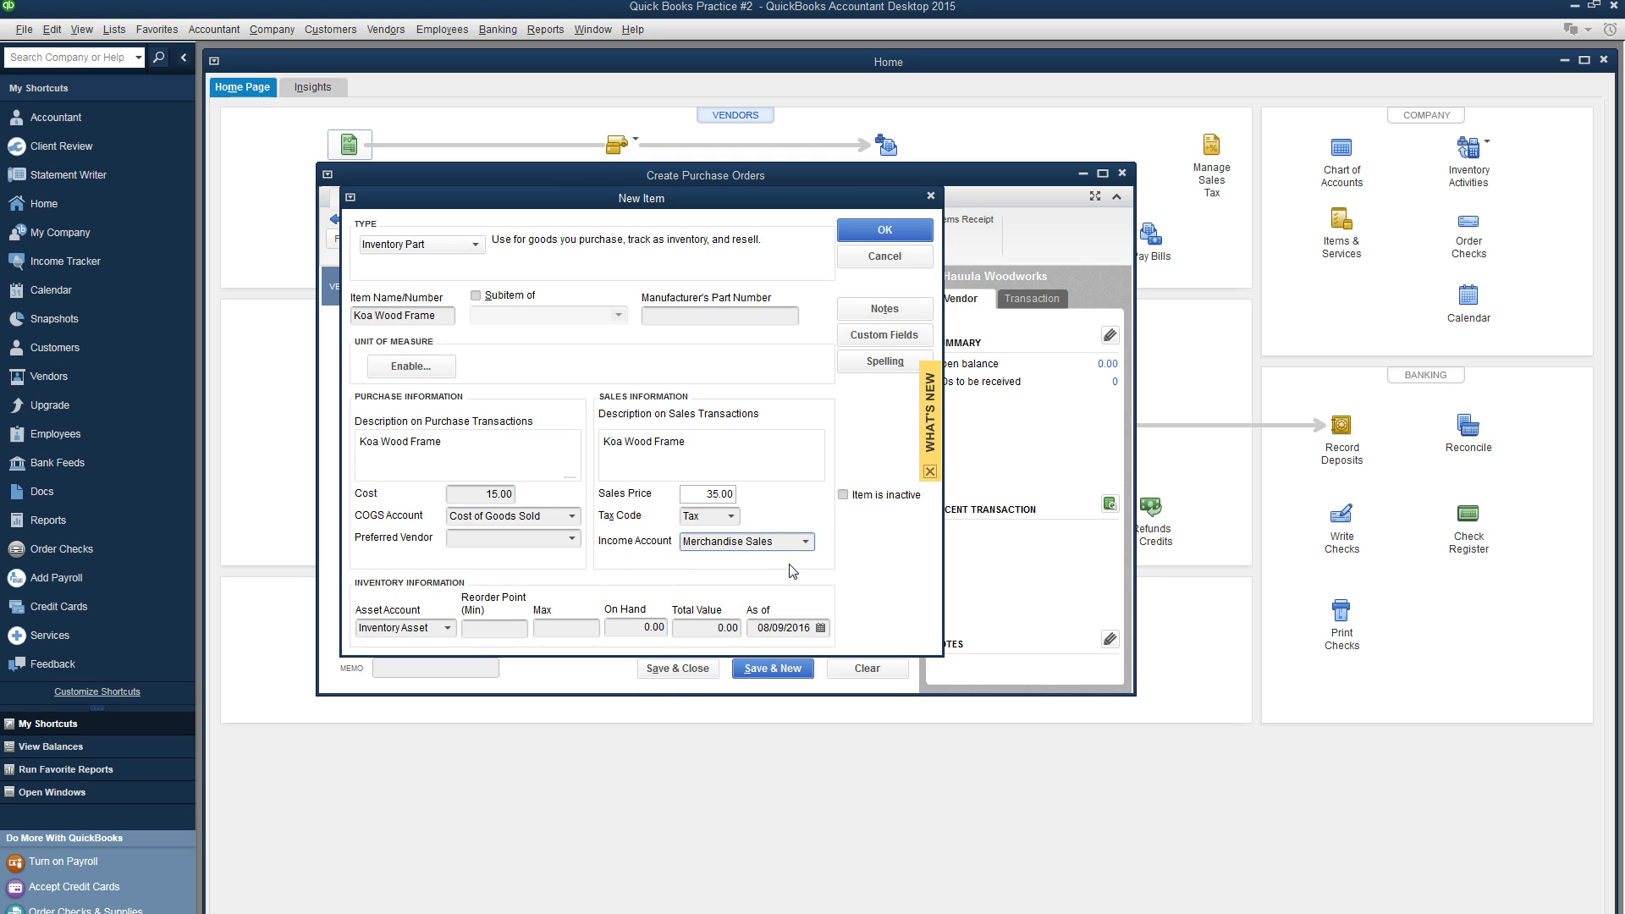
click(877, 231)
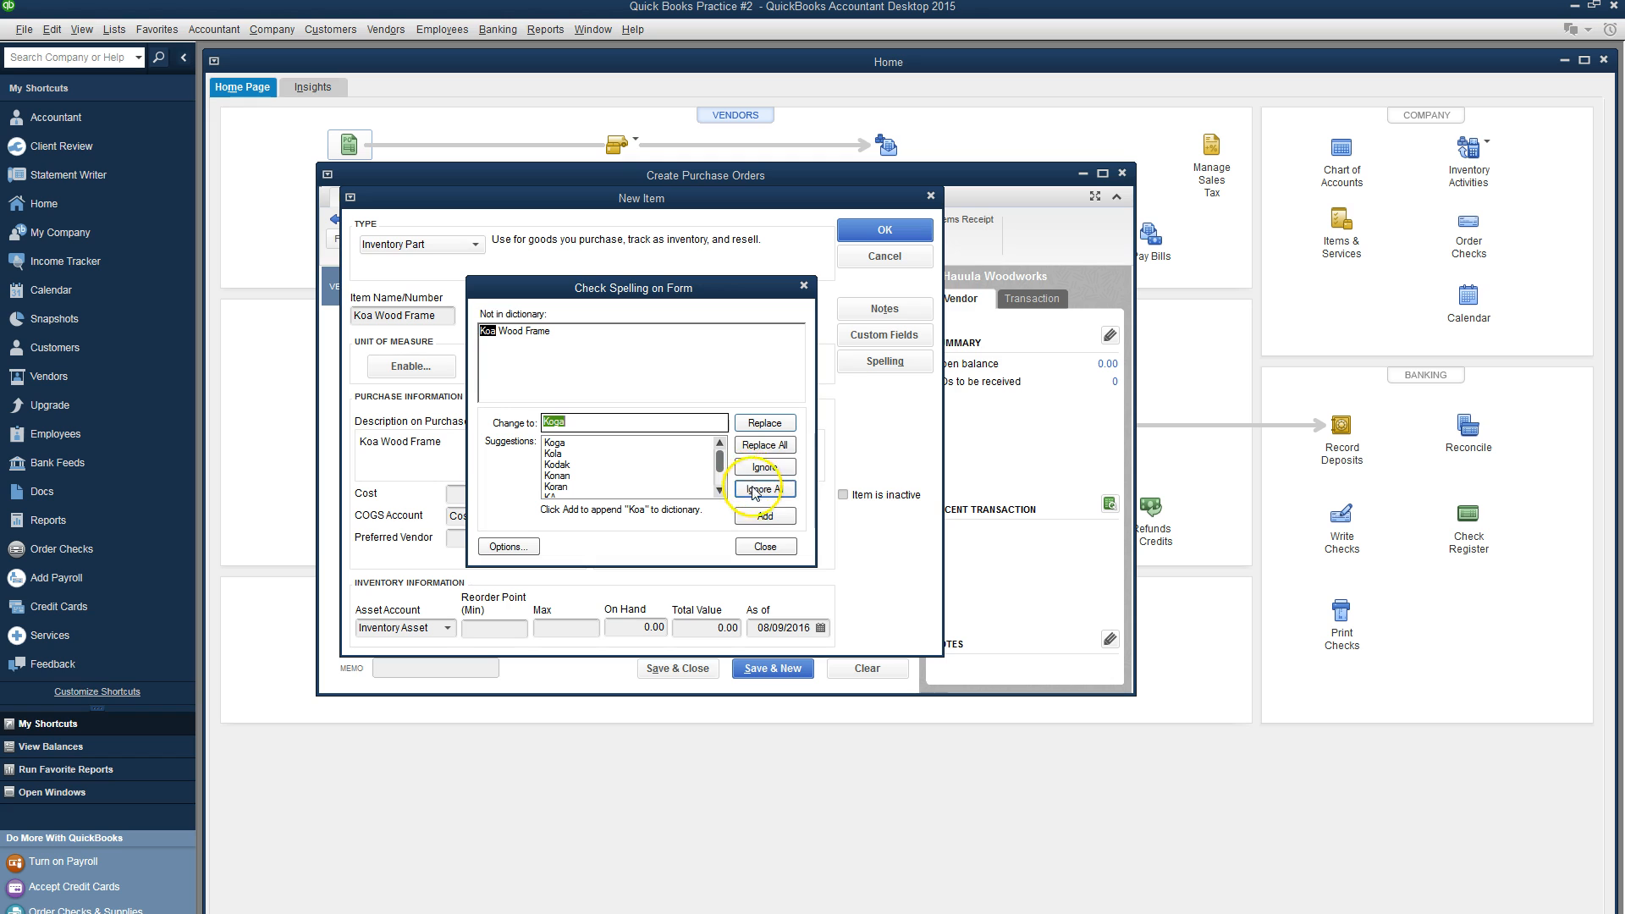
click(765, 545)
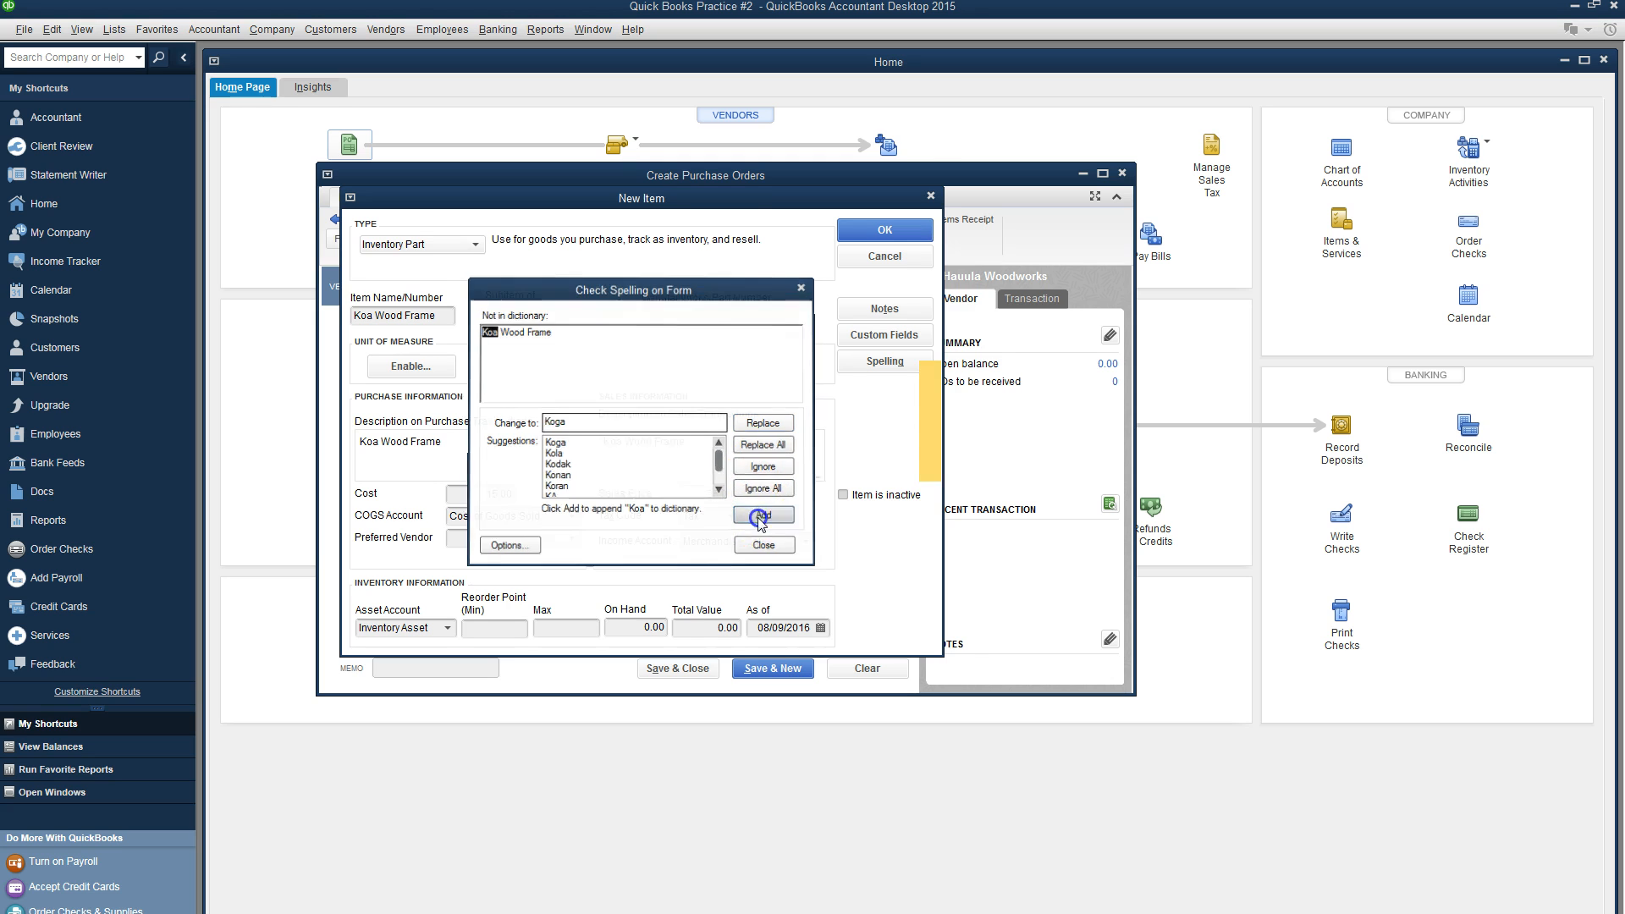
click(569, 435)
Step: Finish the first line's quantity of 100 and start a new inventory part Large Frame on line two
text(100)
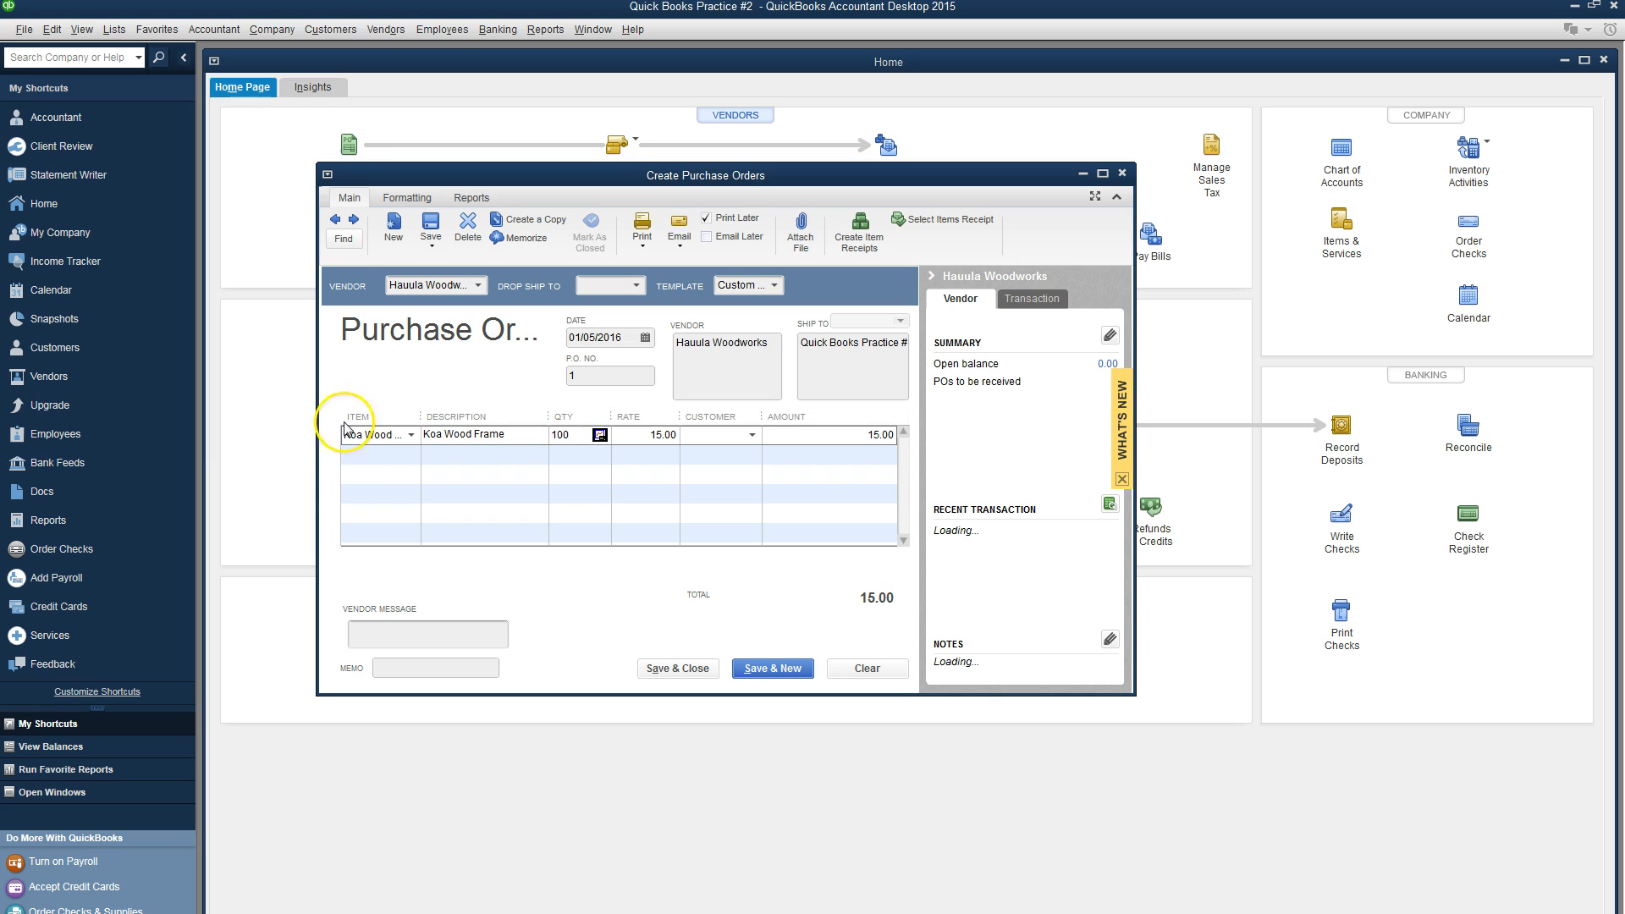
click(373, 455)
click(411, 455)
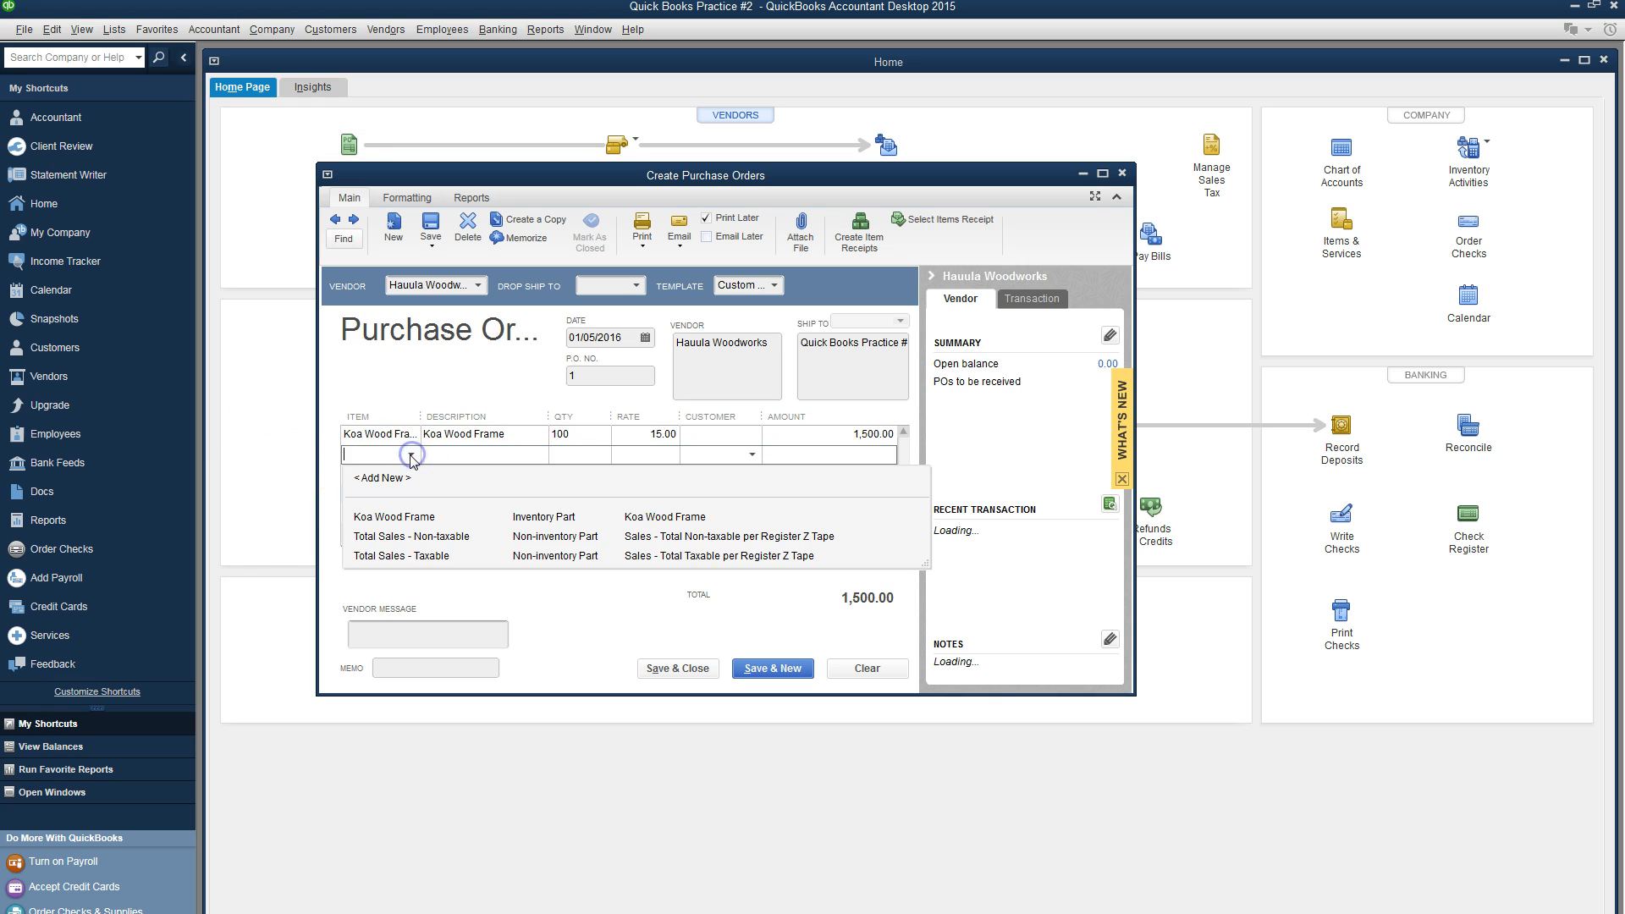
click(382, 478)
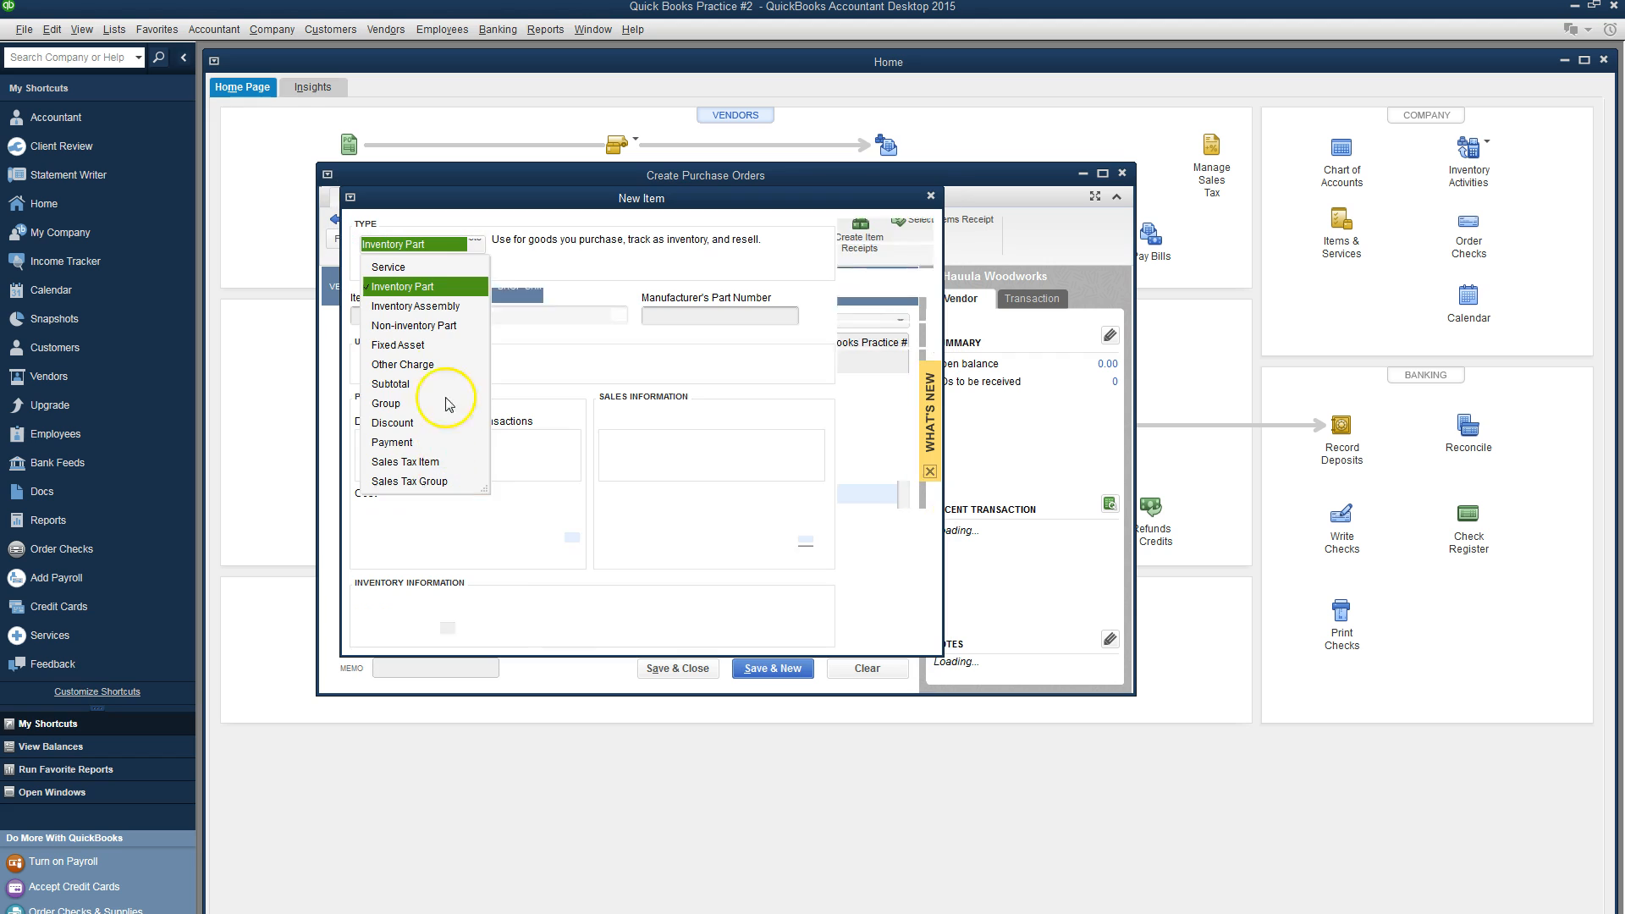
click(392, 317)
text(L)
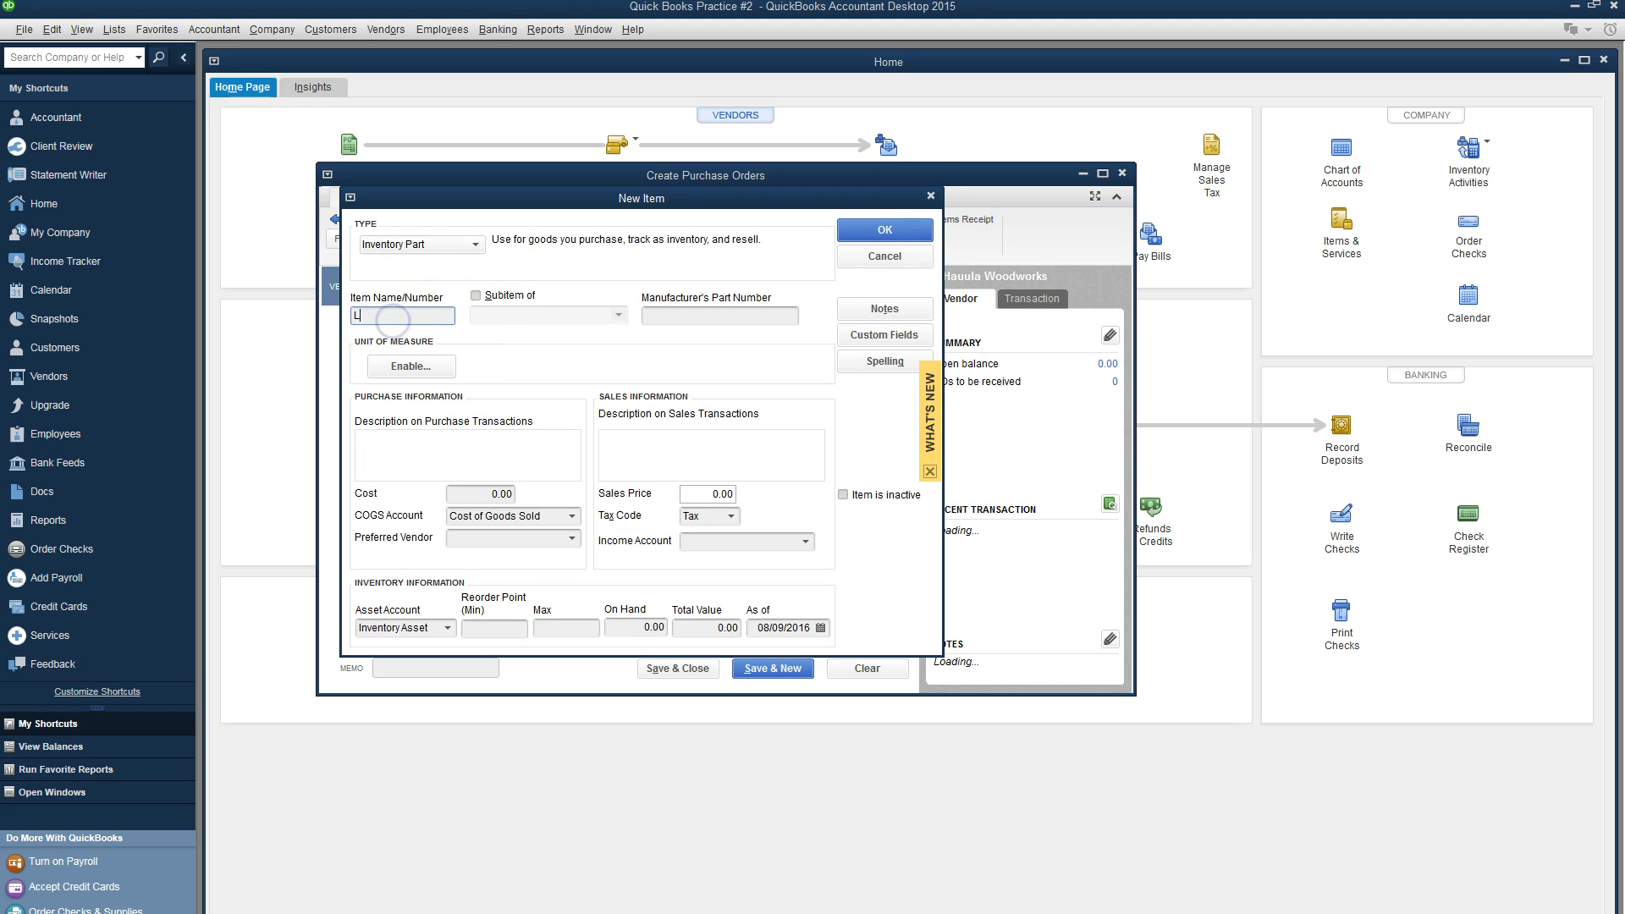
text(arge Frame)
key(Tab)
key(Tab)
key(Tab)
key(Tab)
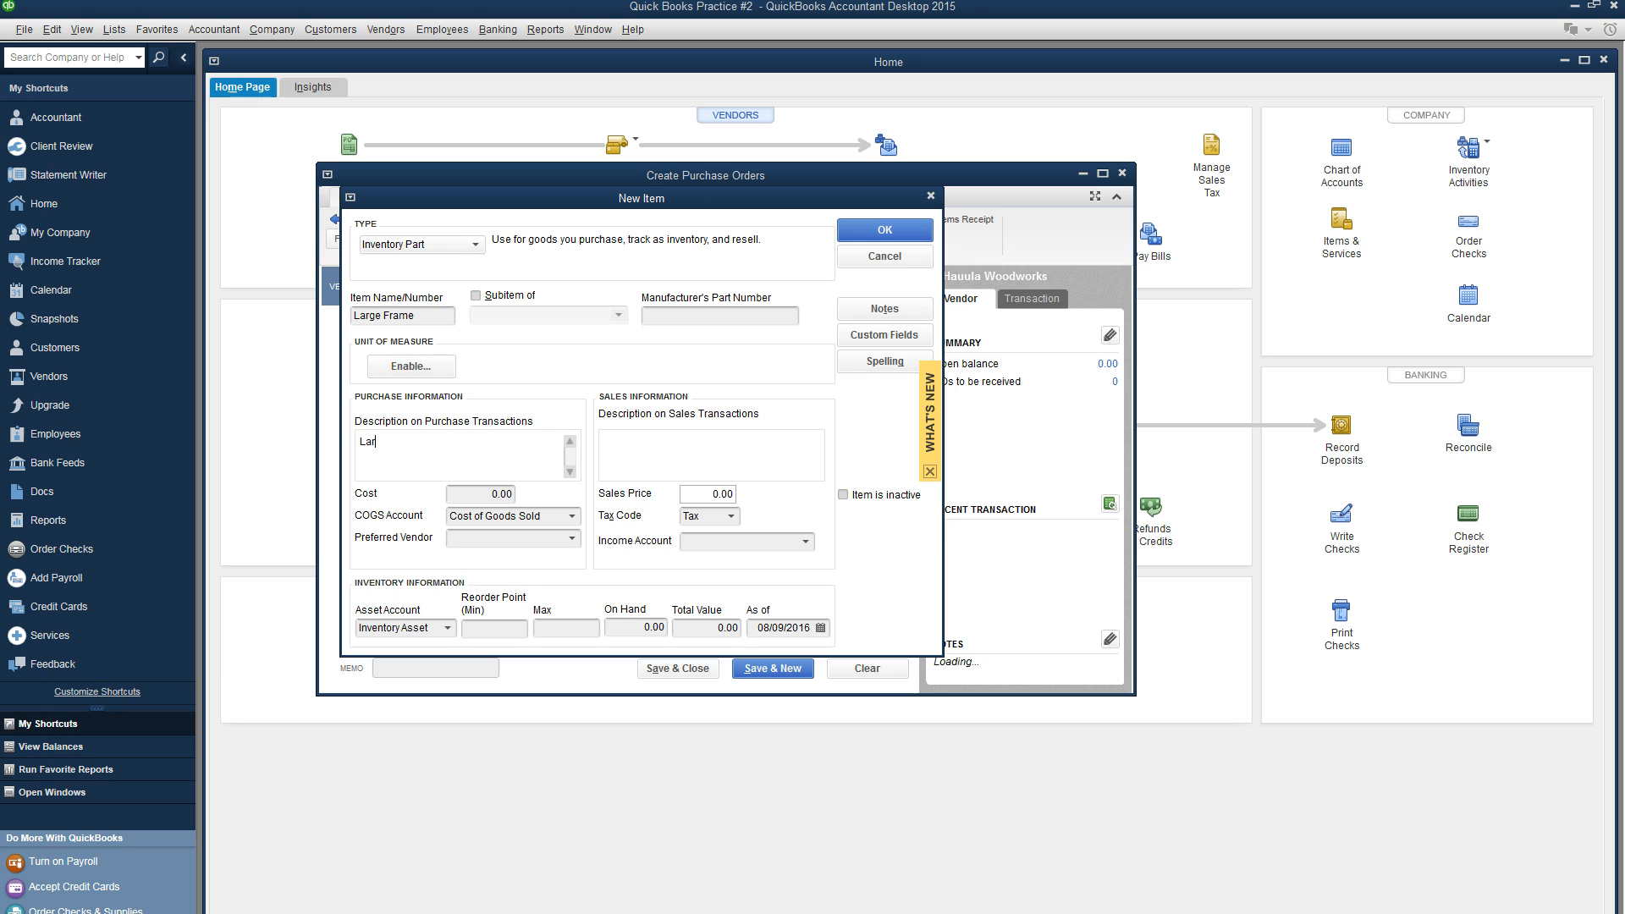
key(Tab)
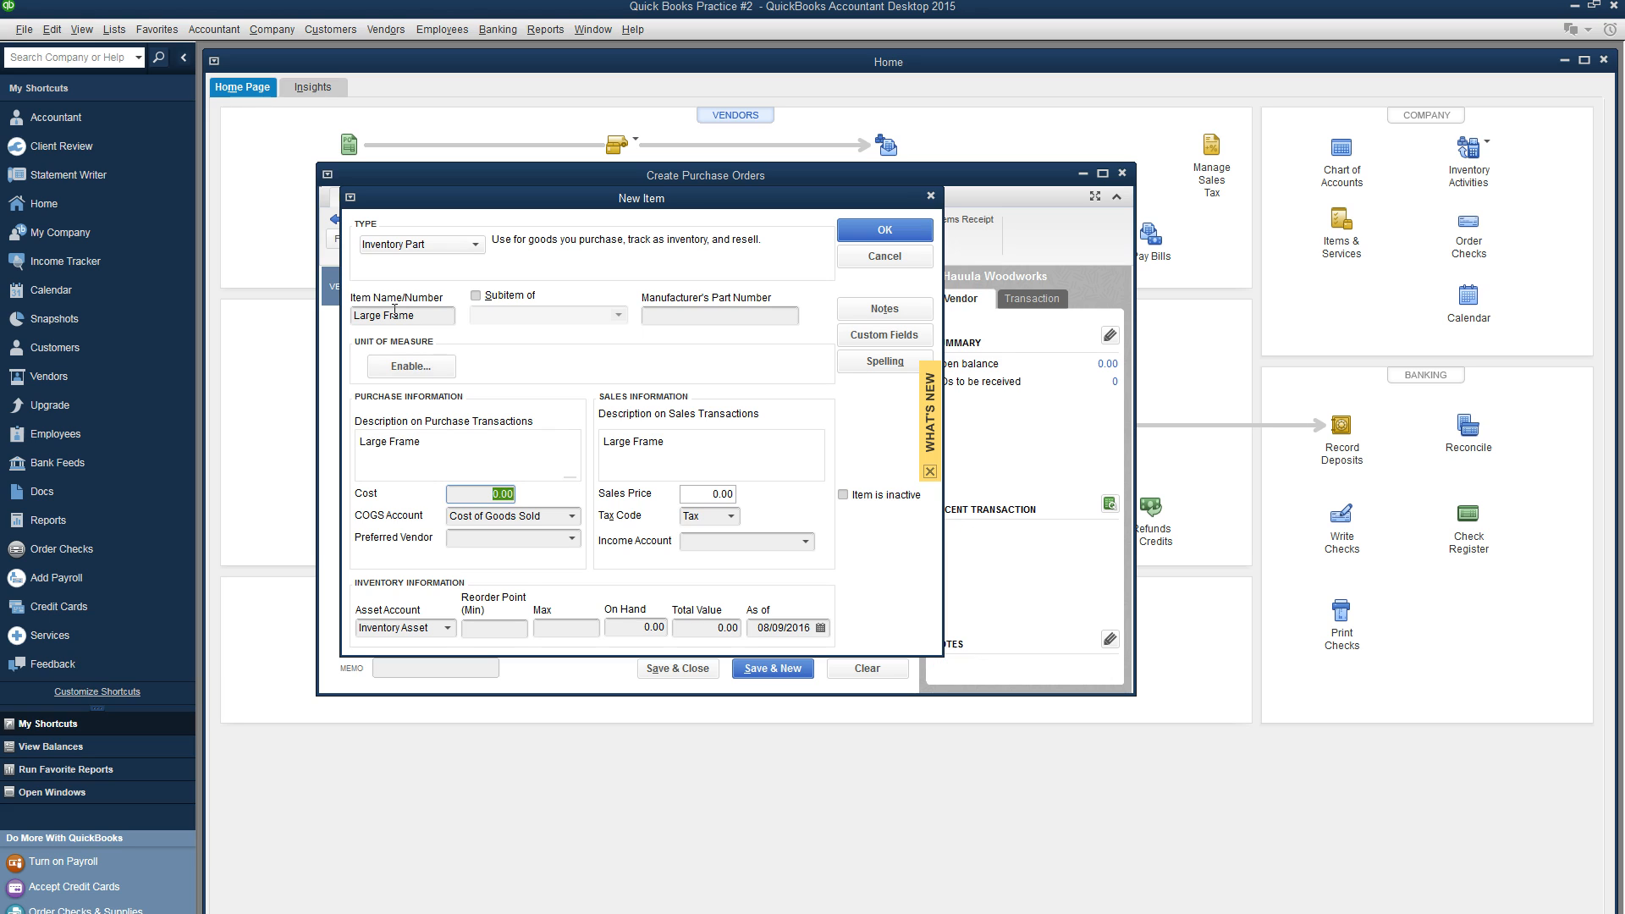
Step: Give Large Frame cost 45.00, price 100.00 and Merchandise Sales income, and save it
key(alt+Tab)
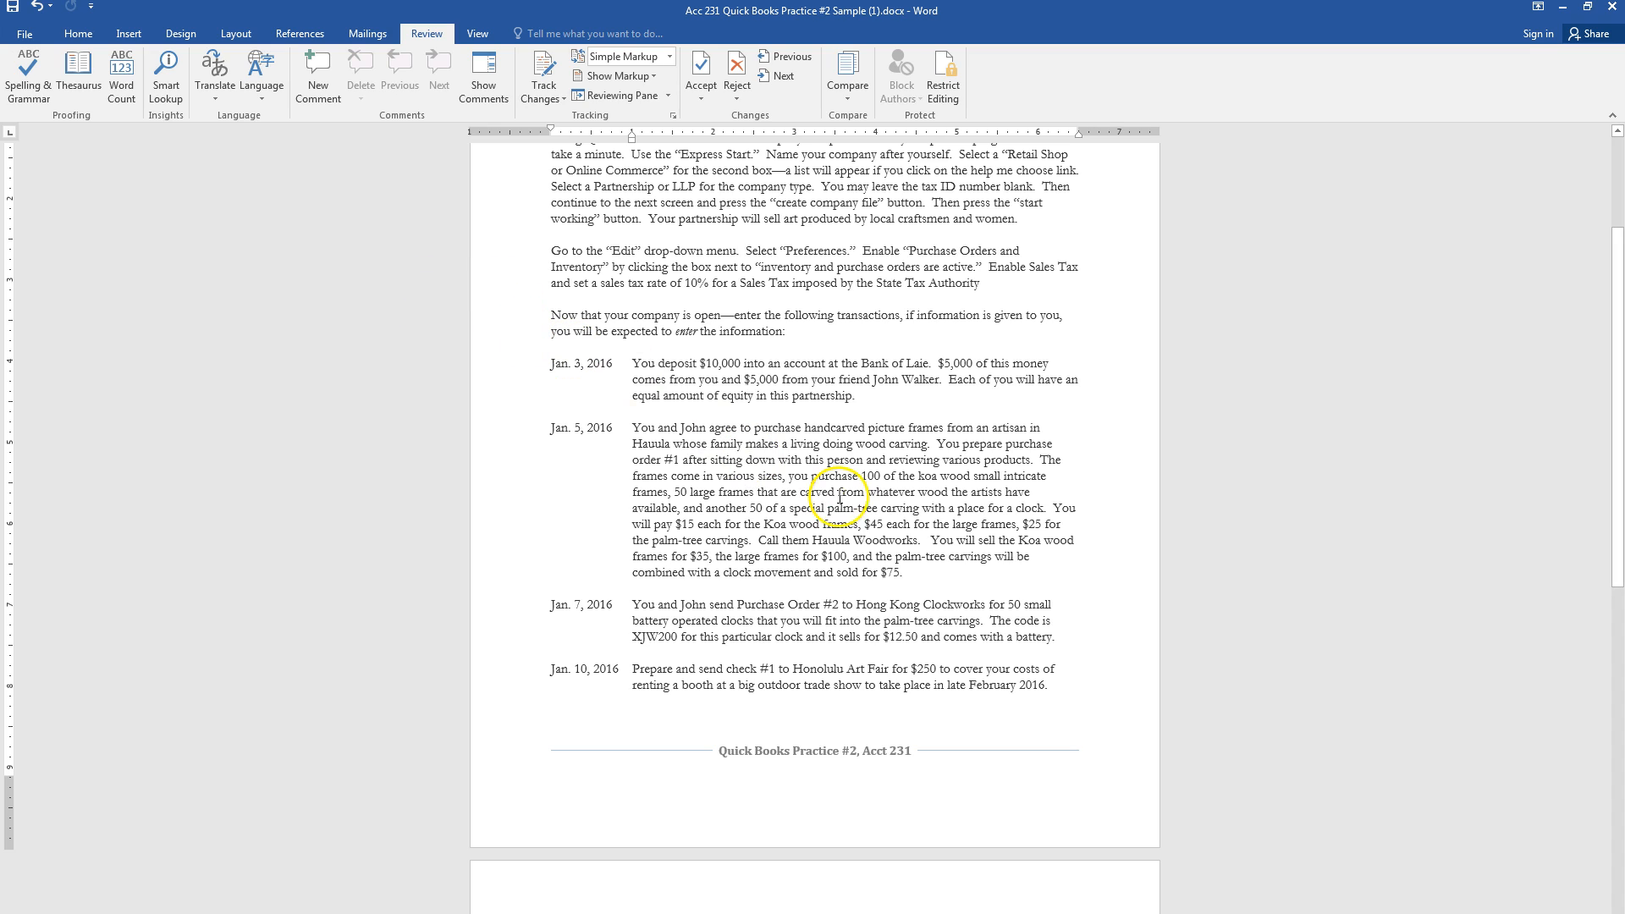
click(884, 526)
key(alt+Tab)
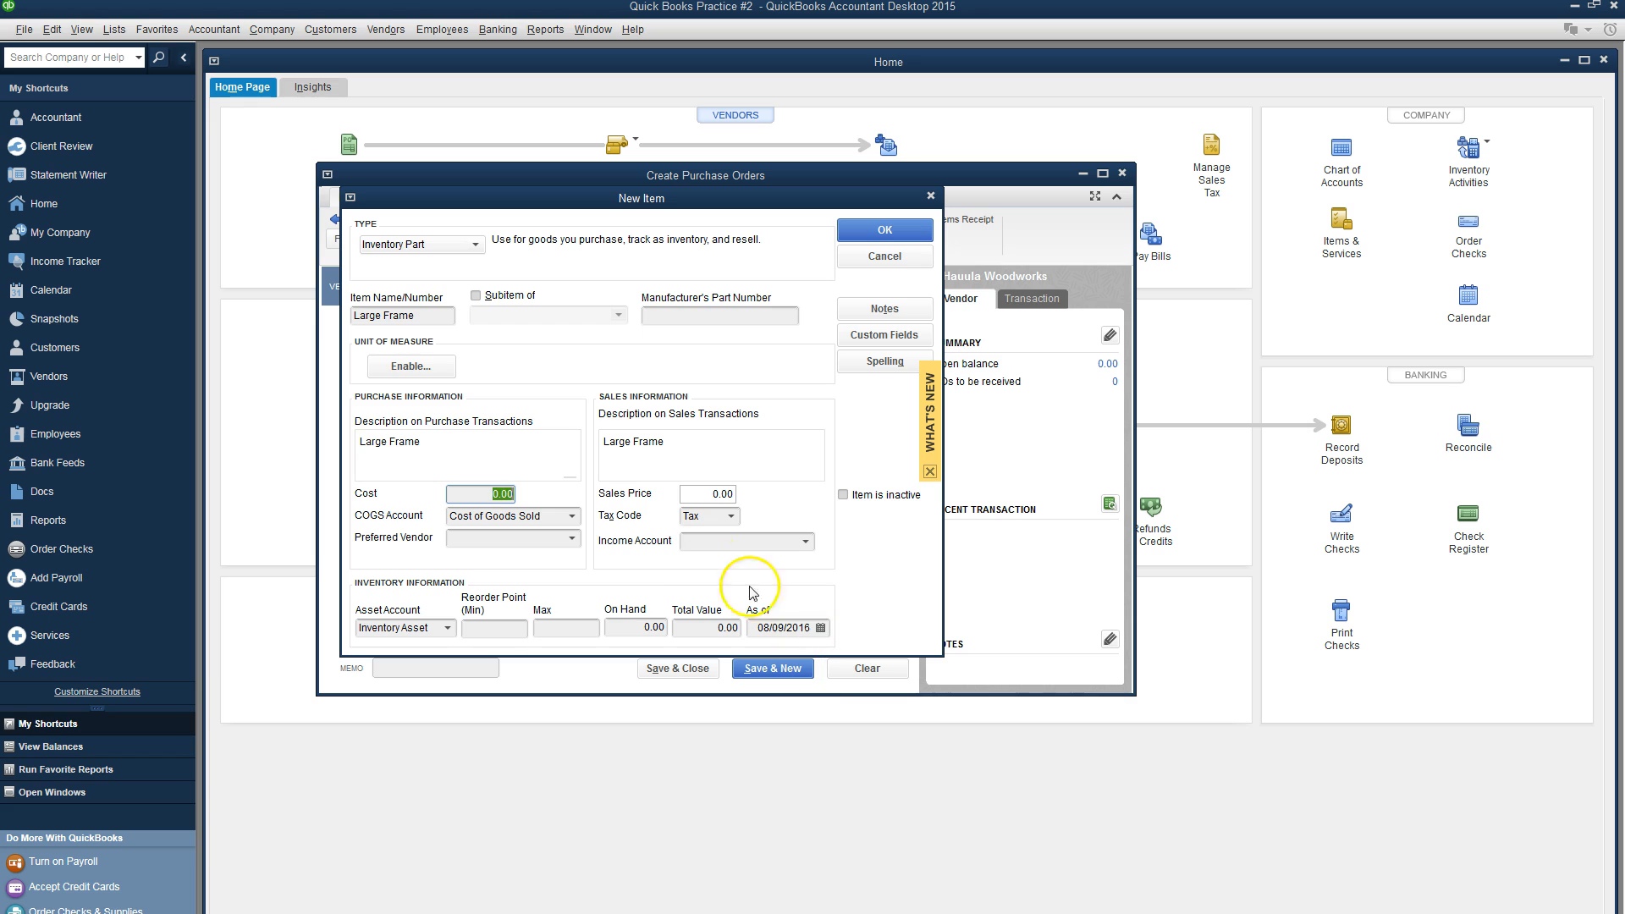
click(719, 494)
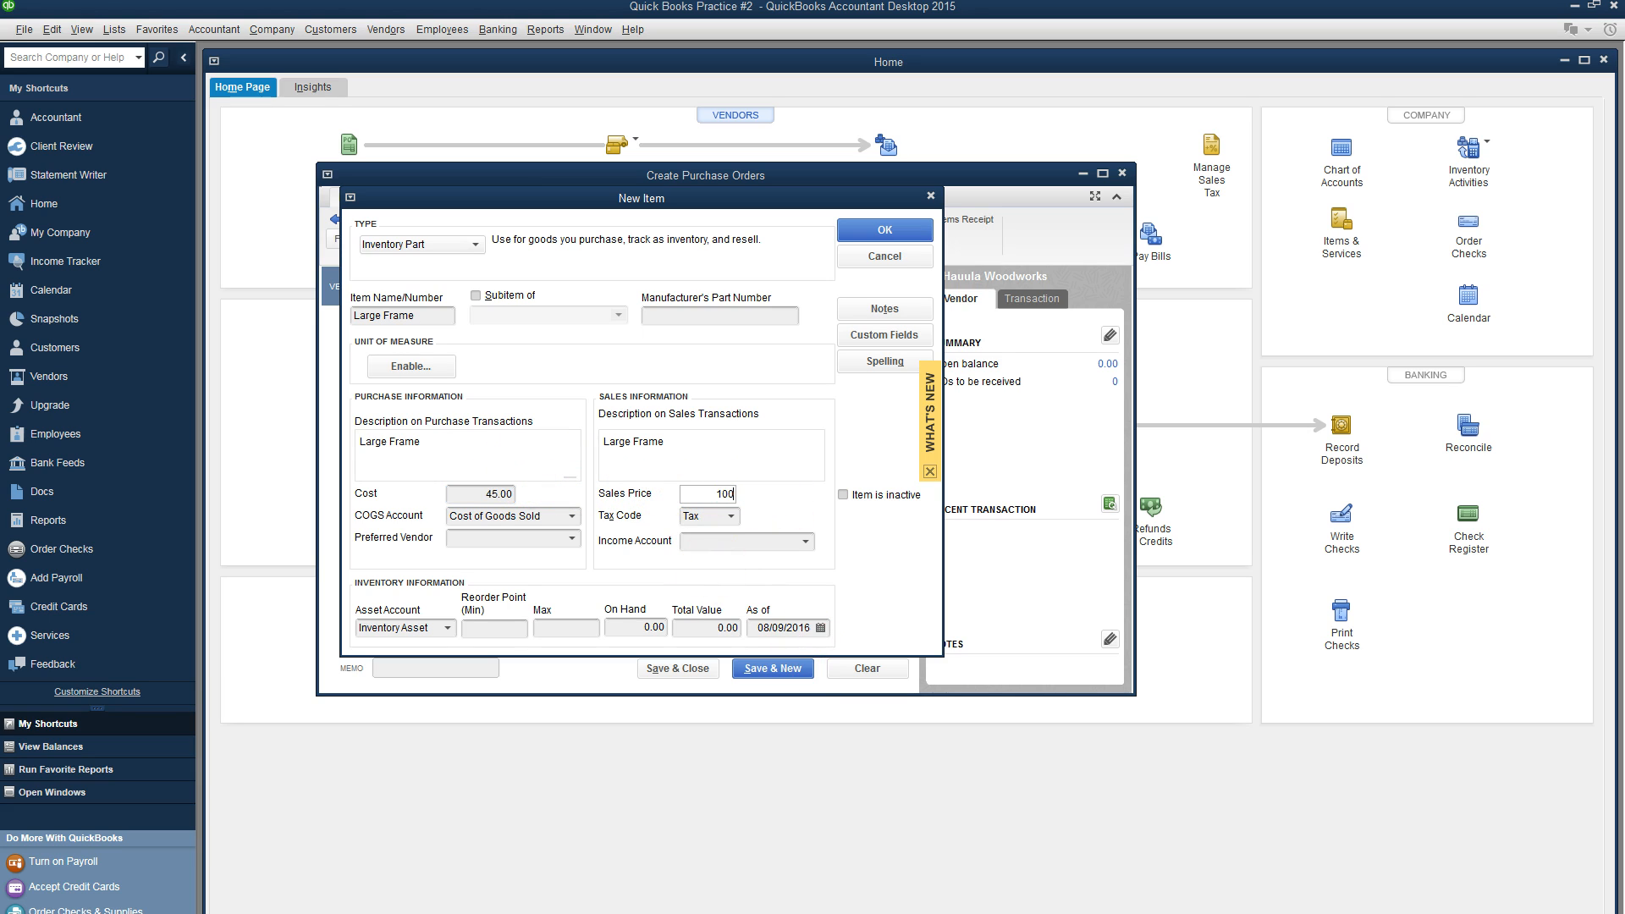
click(755, 543)
click(805, 541)
click(776, 561)
click(877, 232)
click(574, 460)
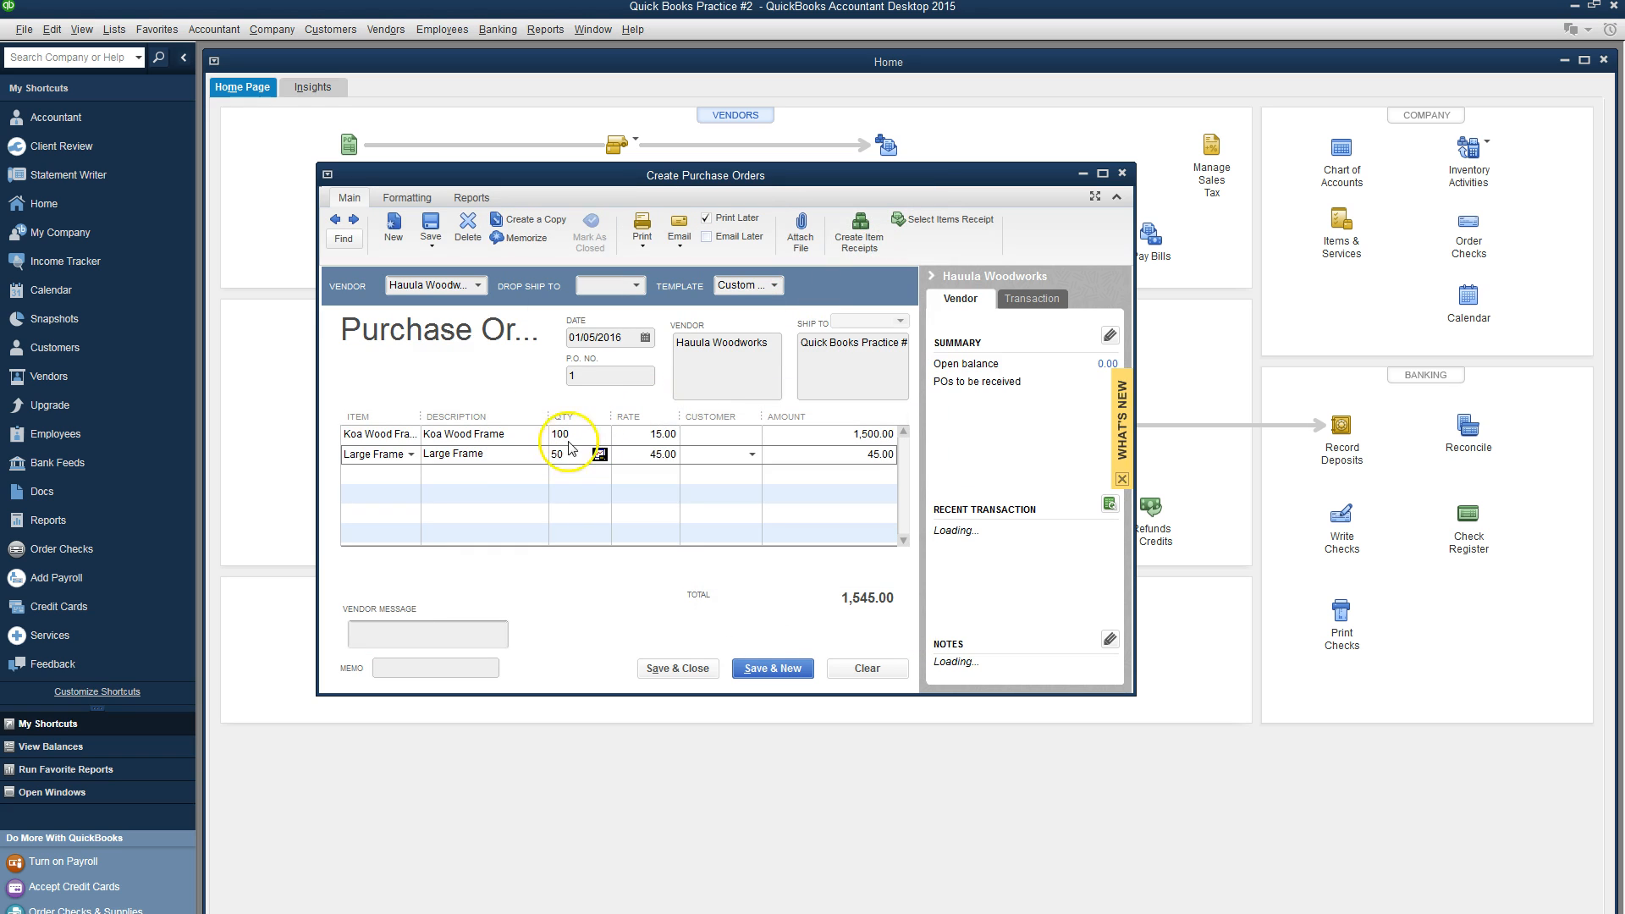
Step: Start a new inventory part named Palm Tree Carving on the third order line
click(408, 474)
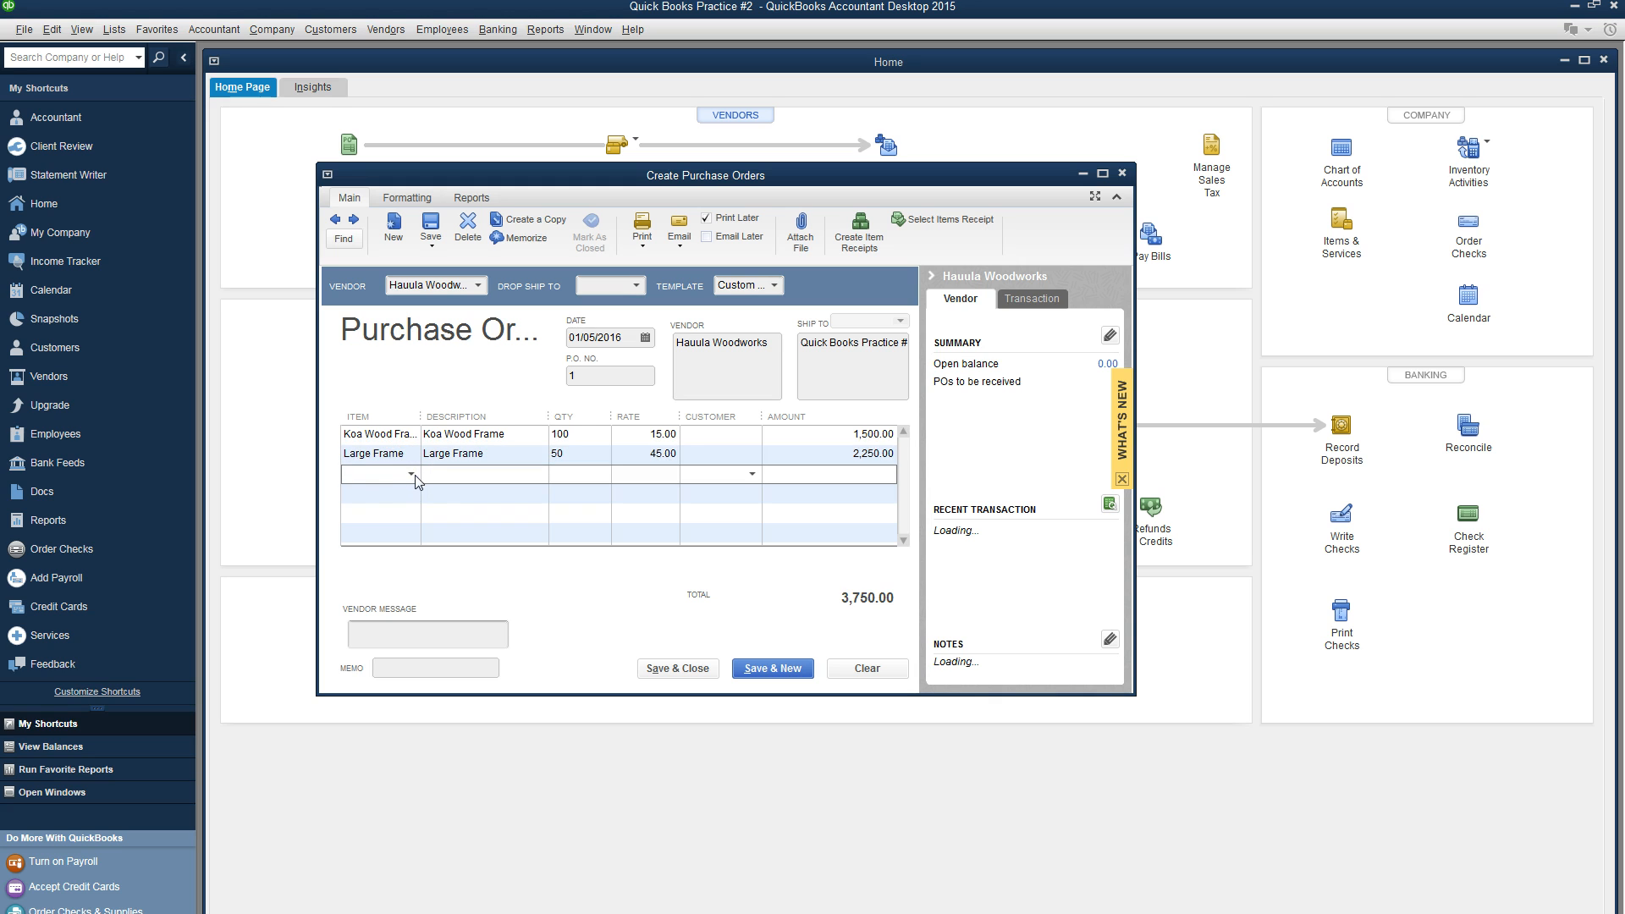
click(412, 475)
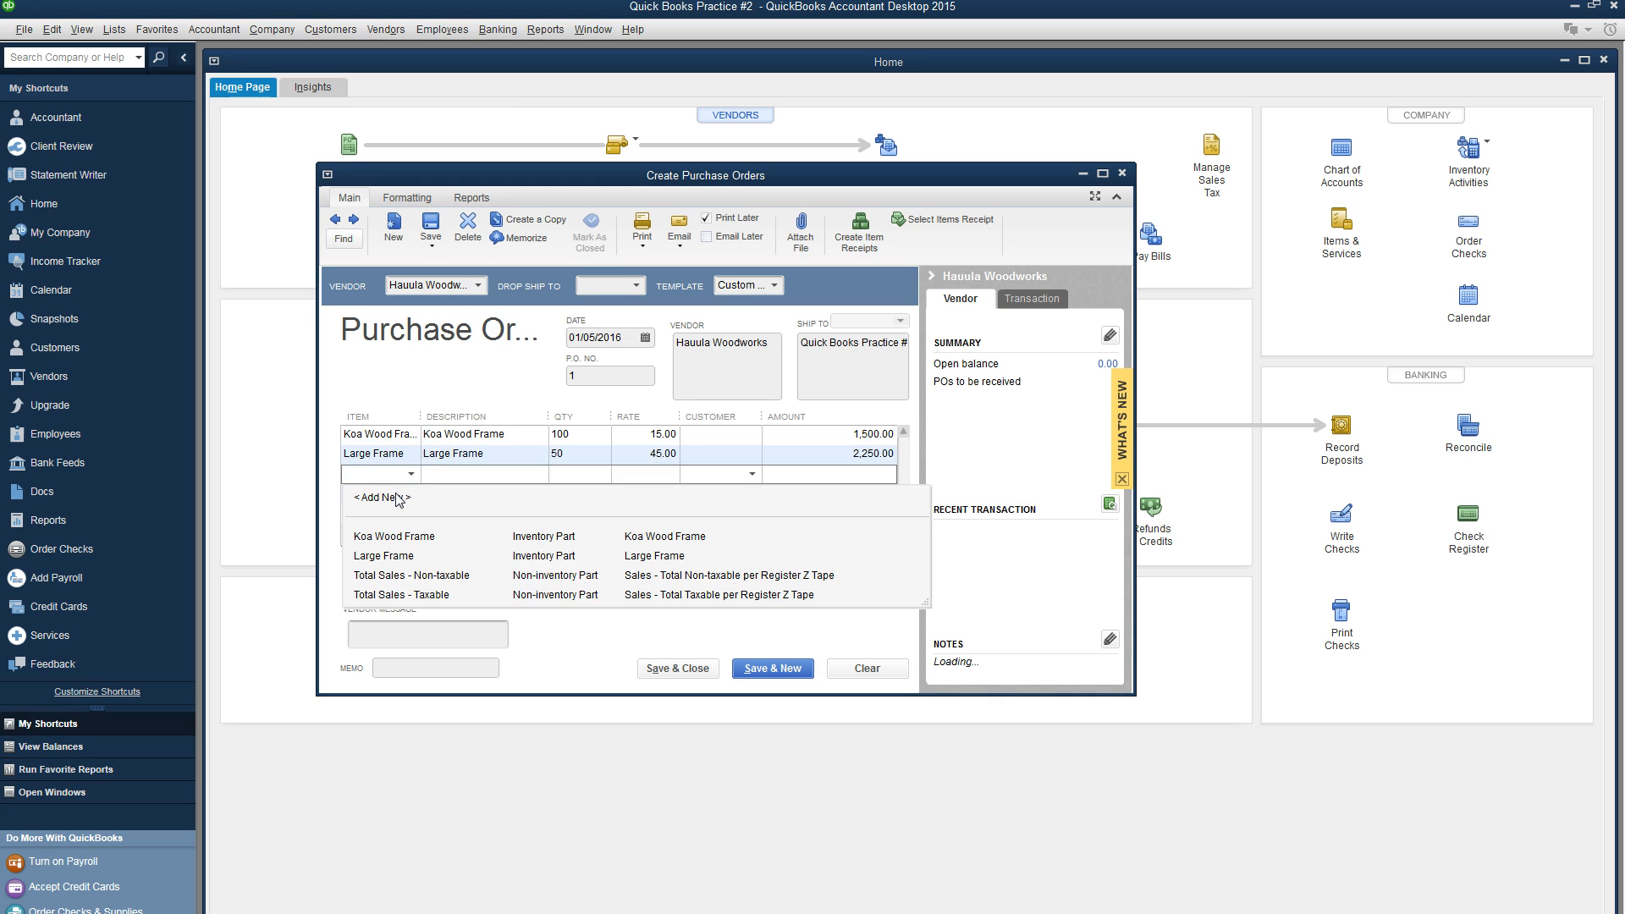
click(396, 497)
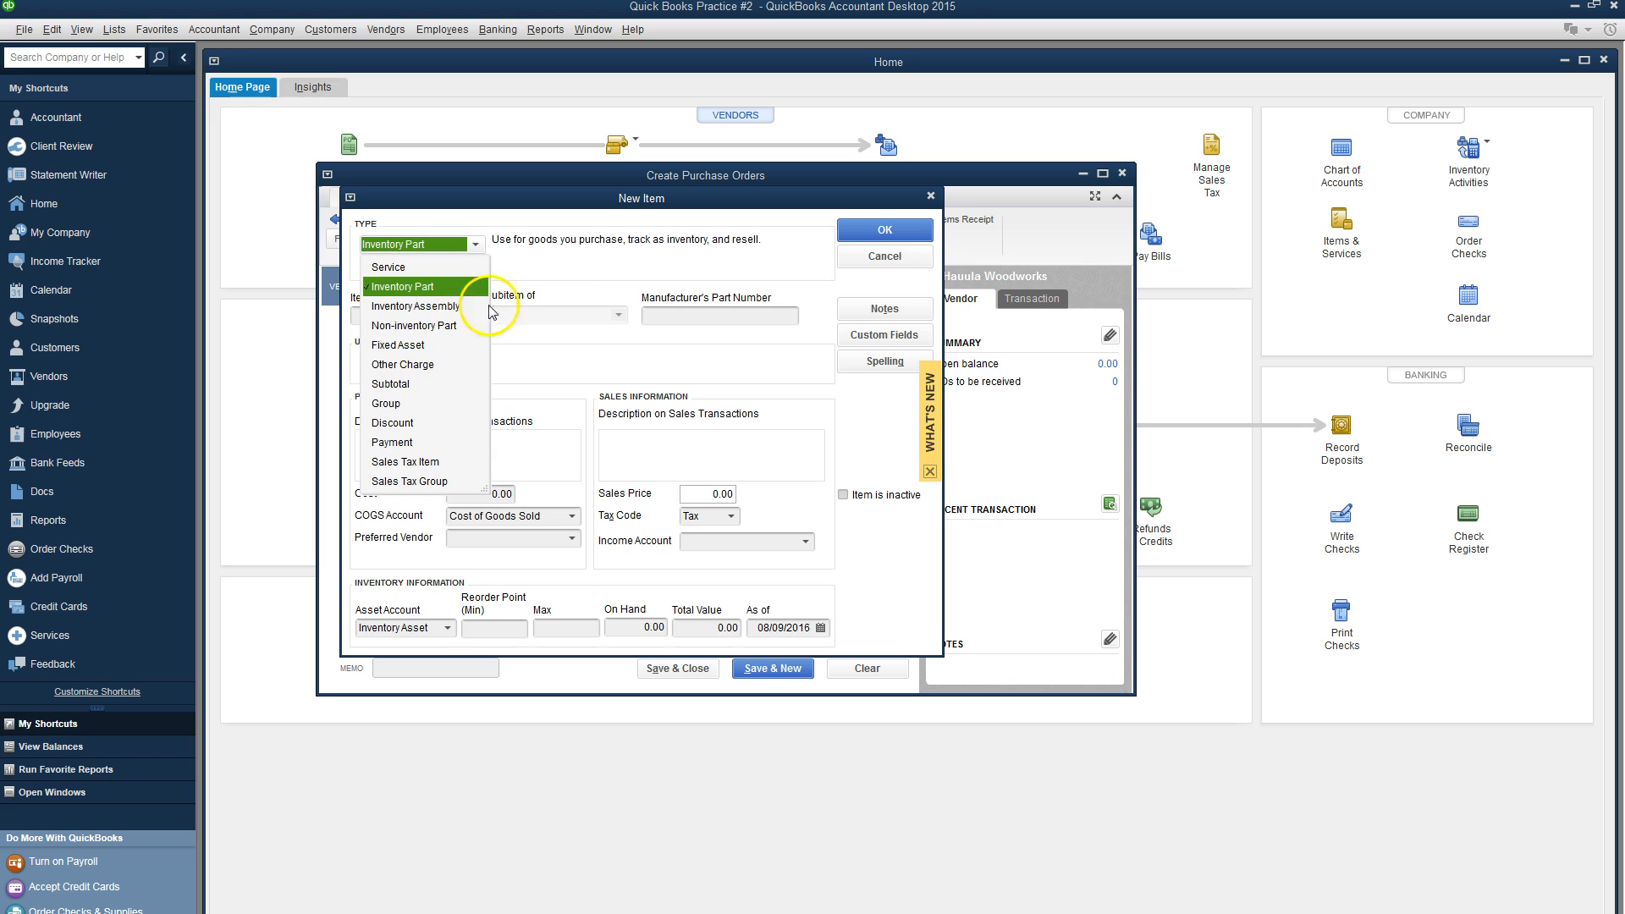
click(491, 312)
click(414, 316)
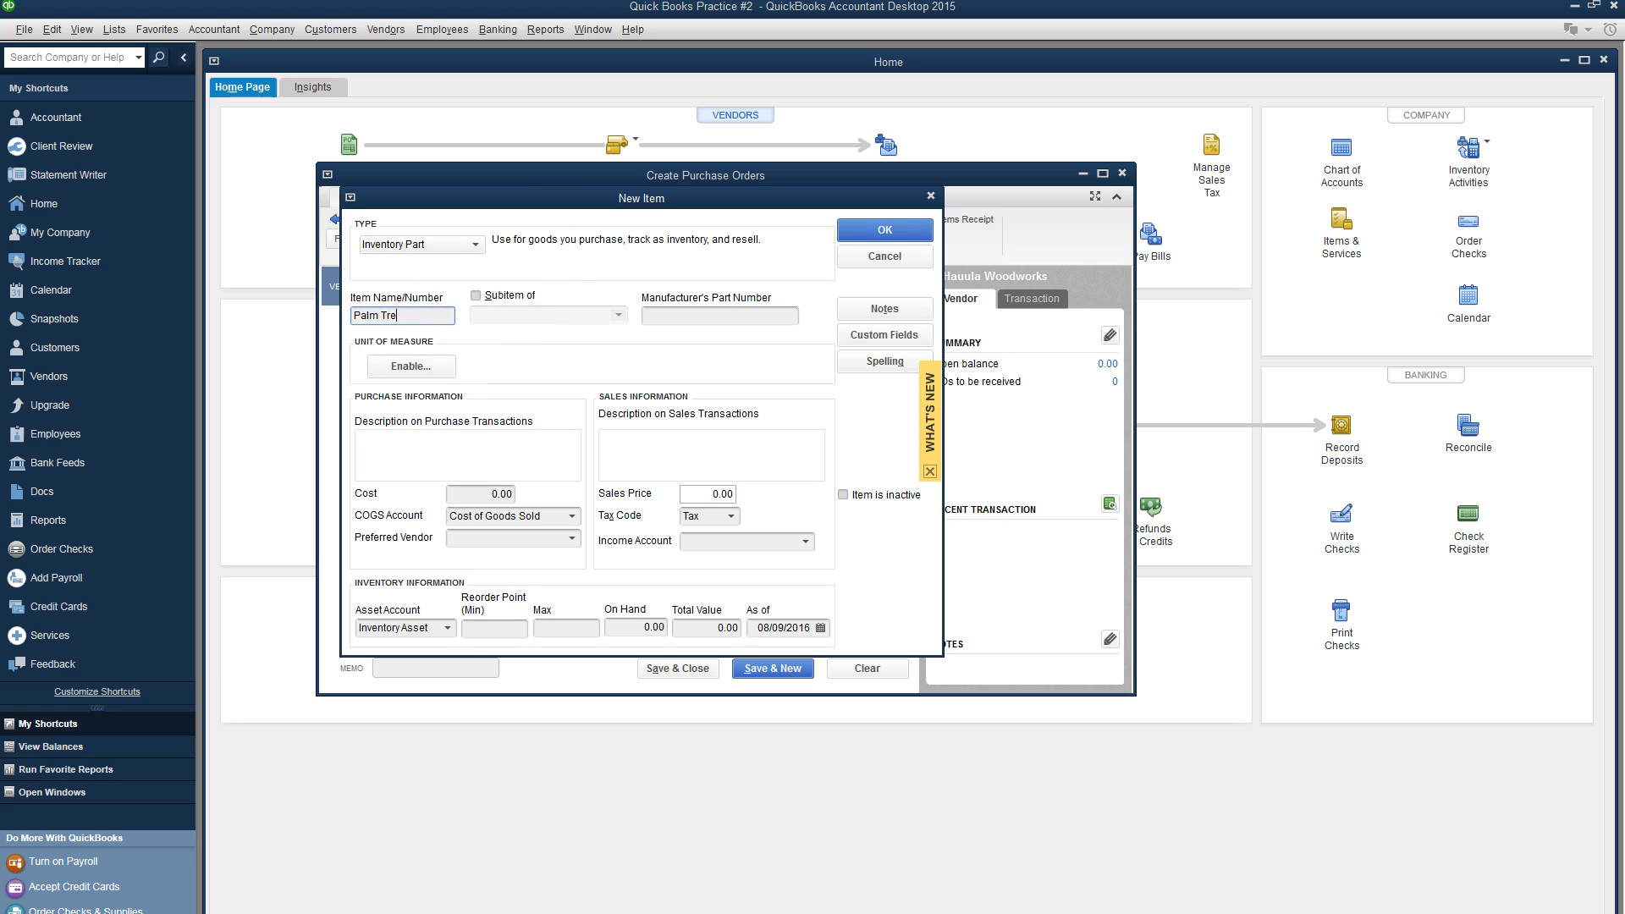
text(Palm Tree Carving)
key(Tab)
key(Tab)
key(Tab)
key(Tab)
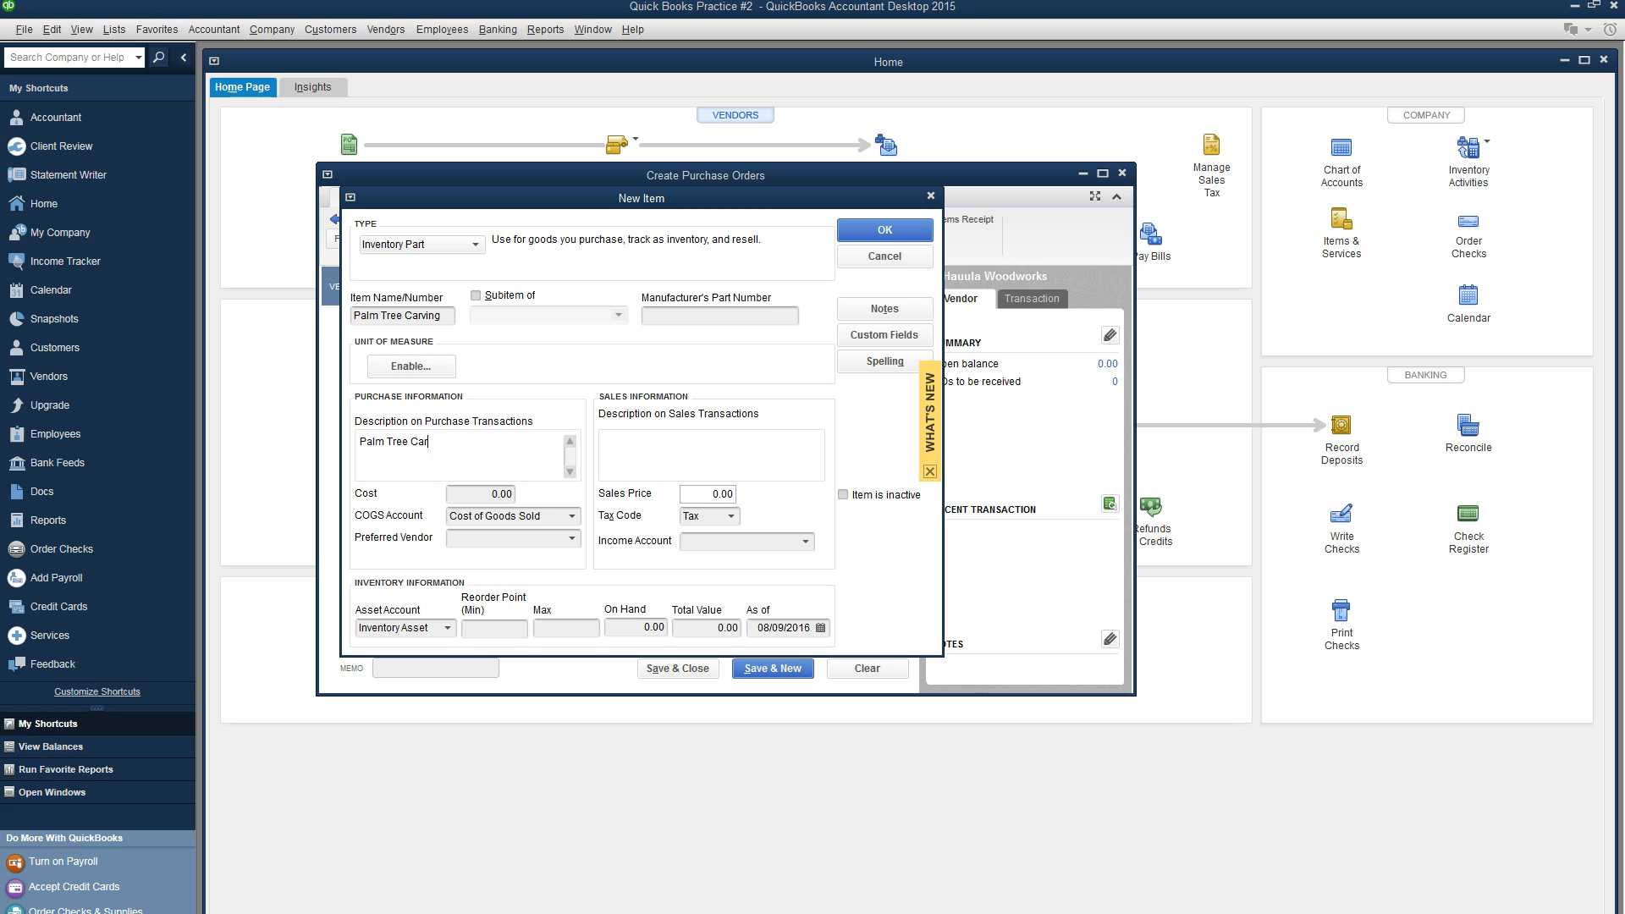
key(Tab)
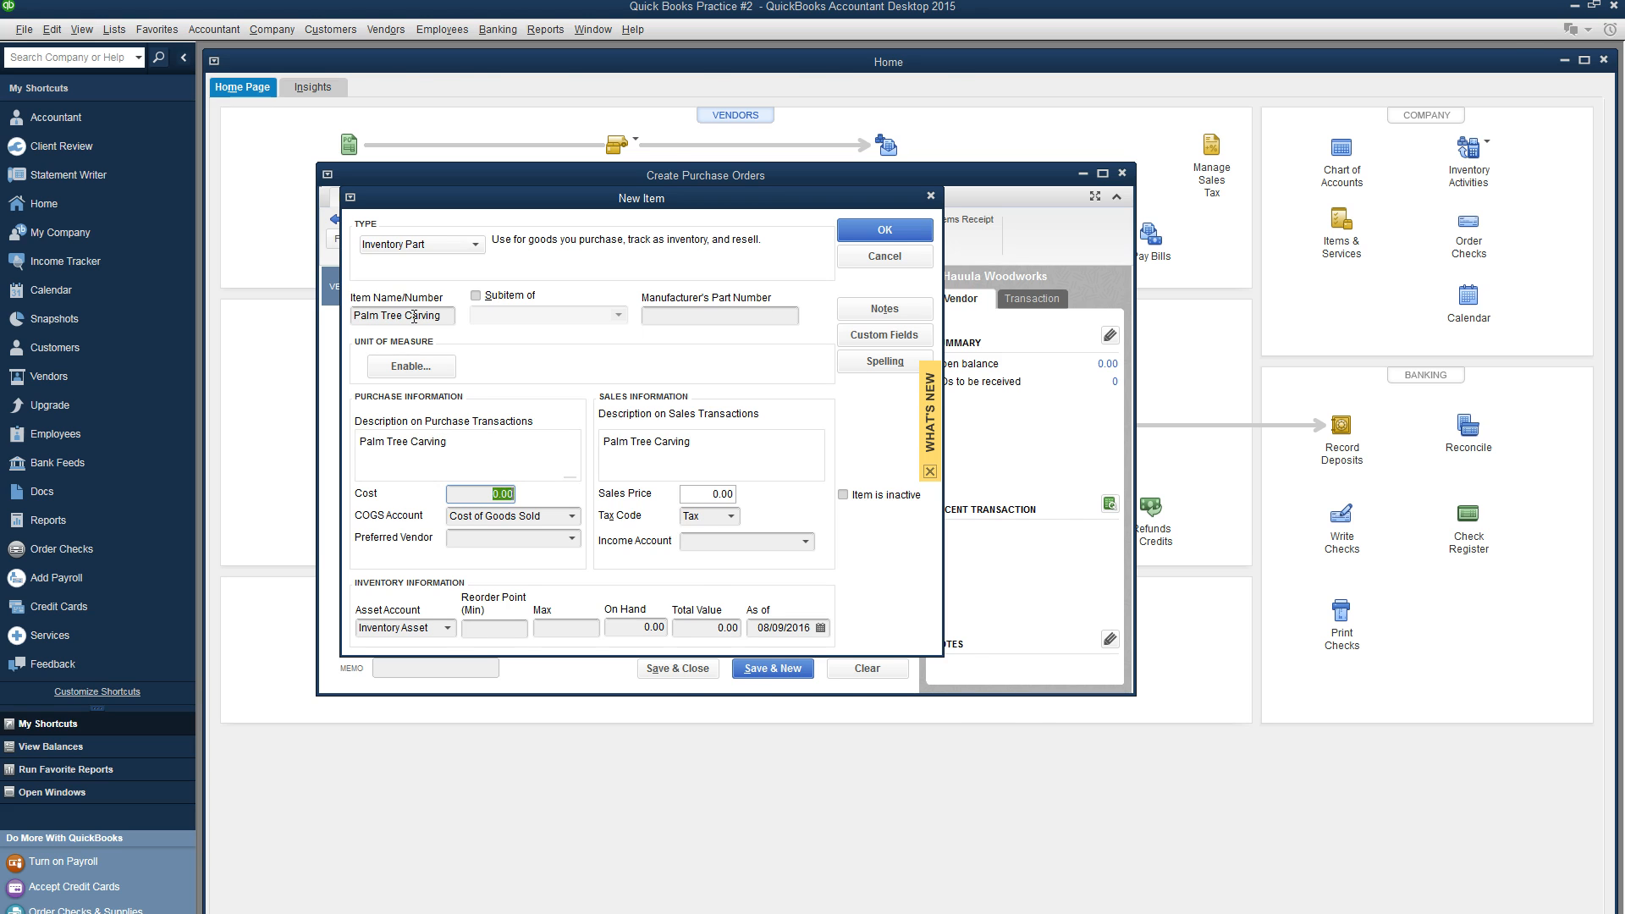
Step: Set Palm Tree Carving's cost to 25.00 with Merchandise Sales income and save it
key(alt+Tab)
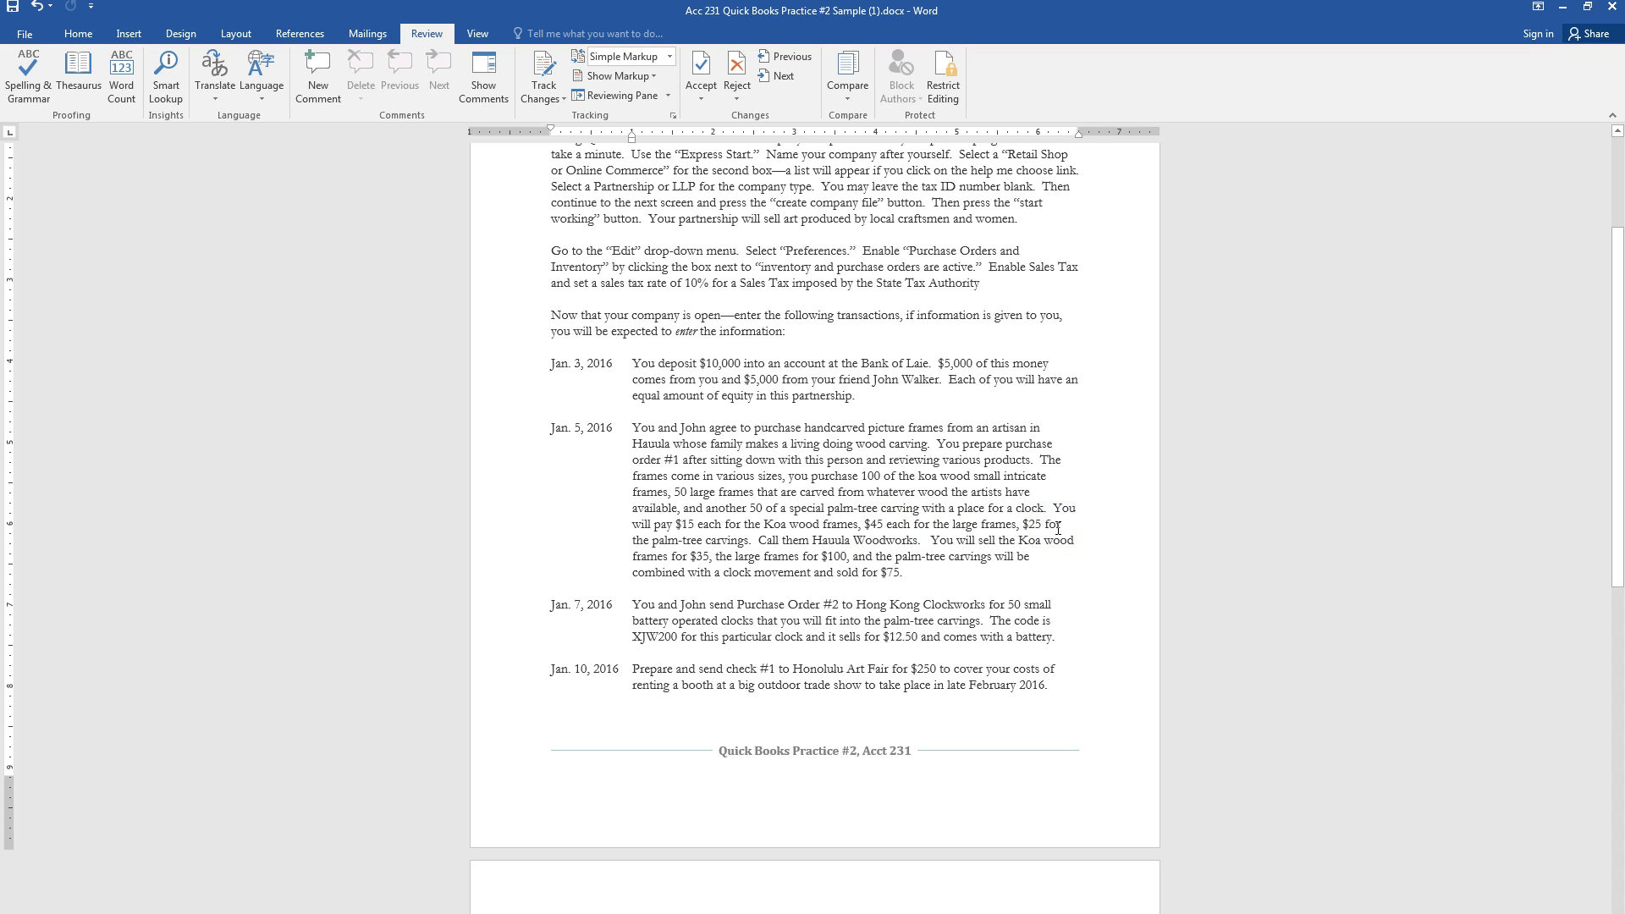
key(alt+Tab)
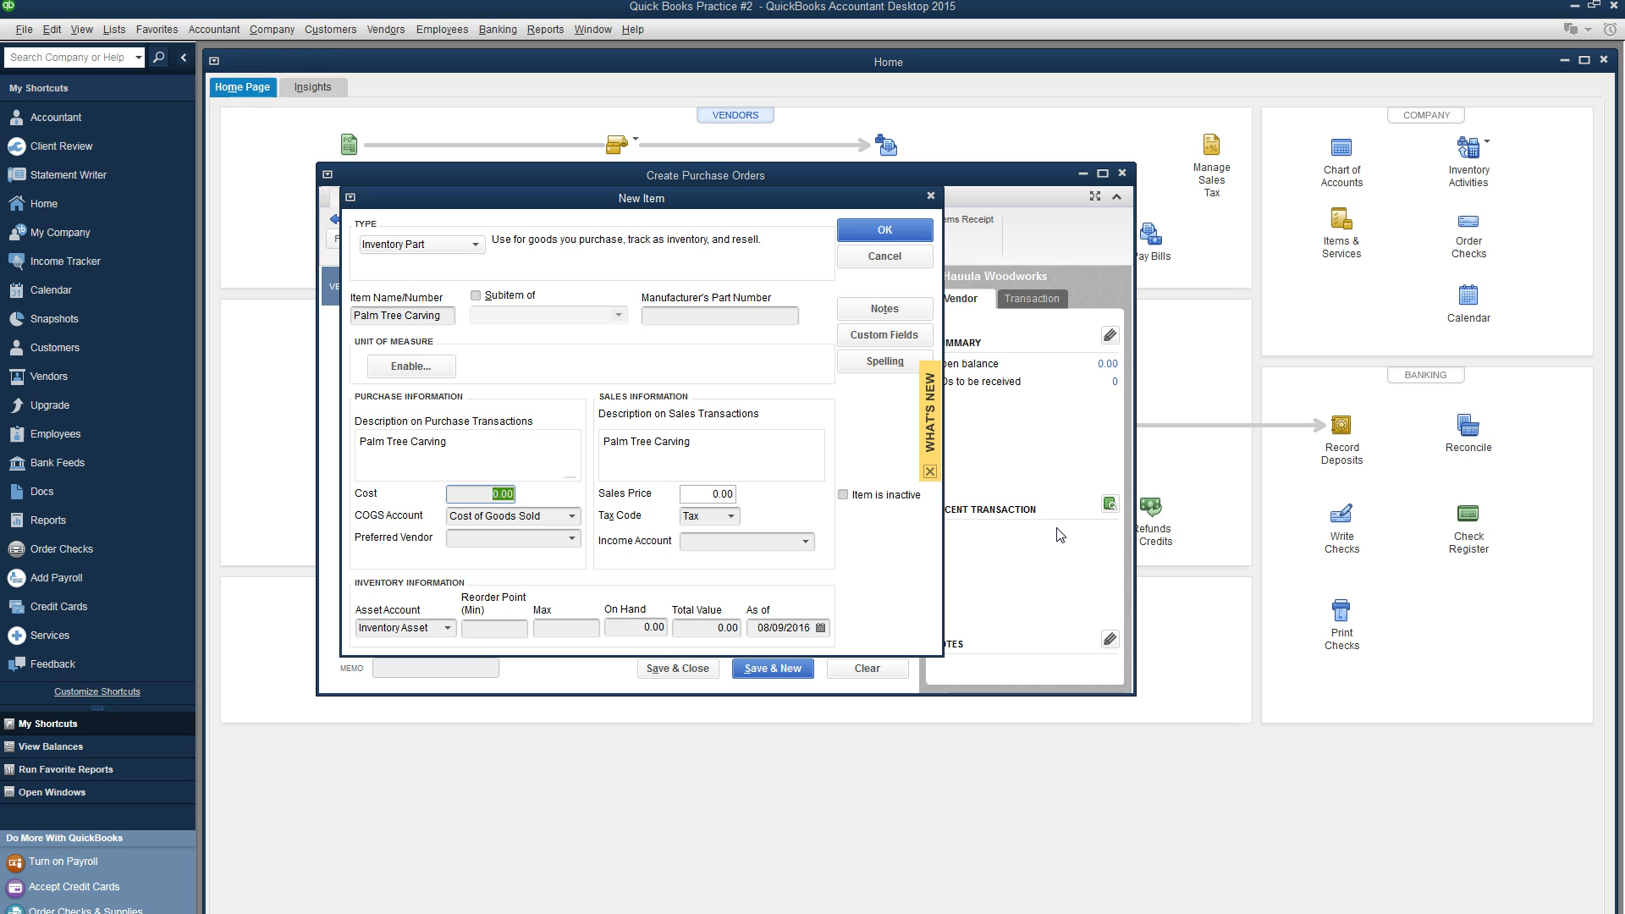
text(25)
click(805, 541)
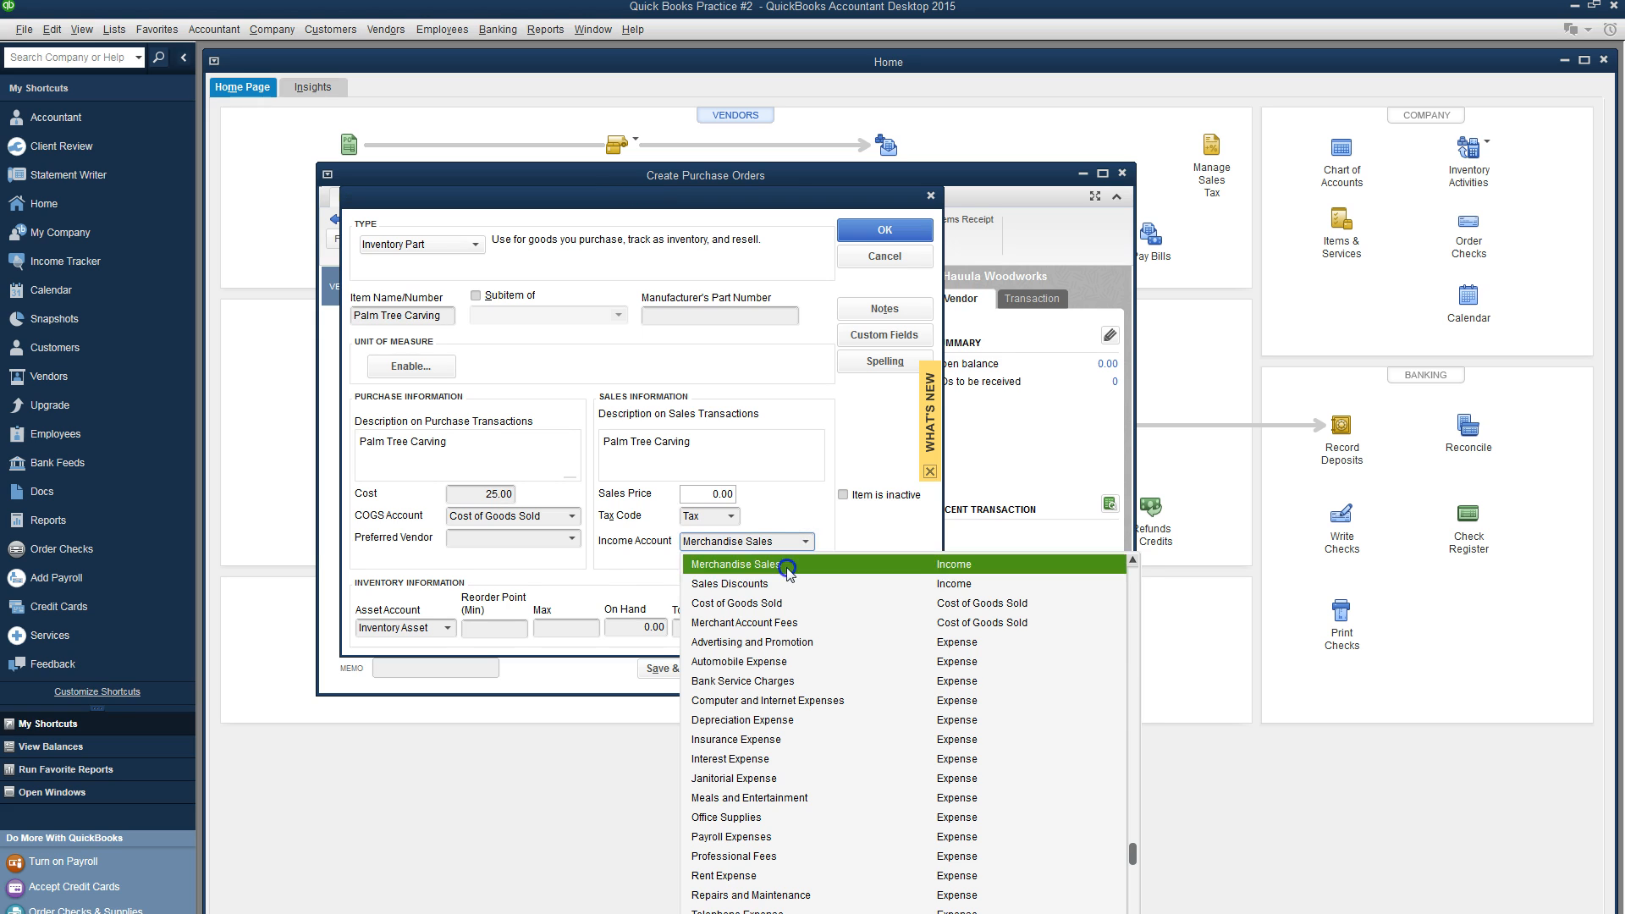
click(787, 565)
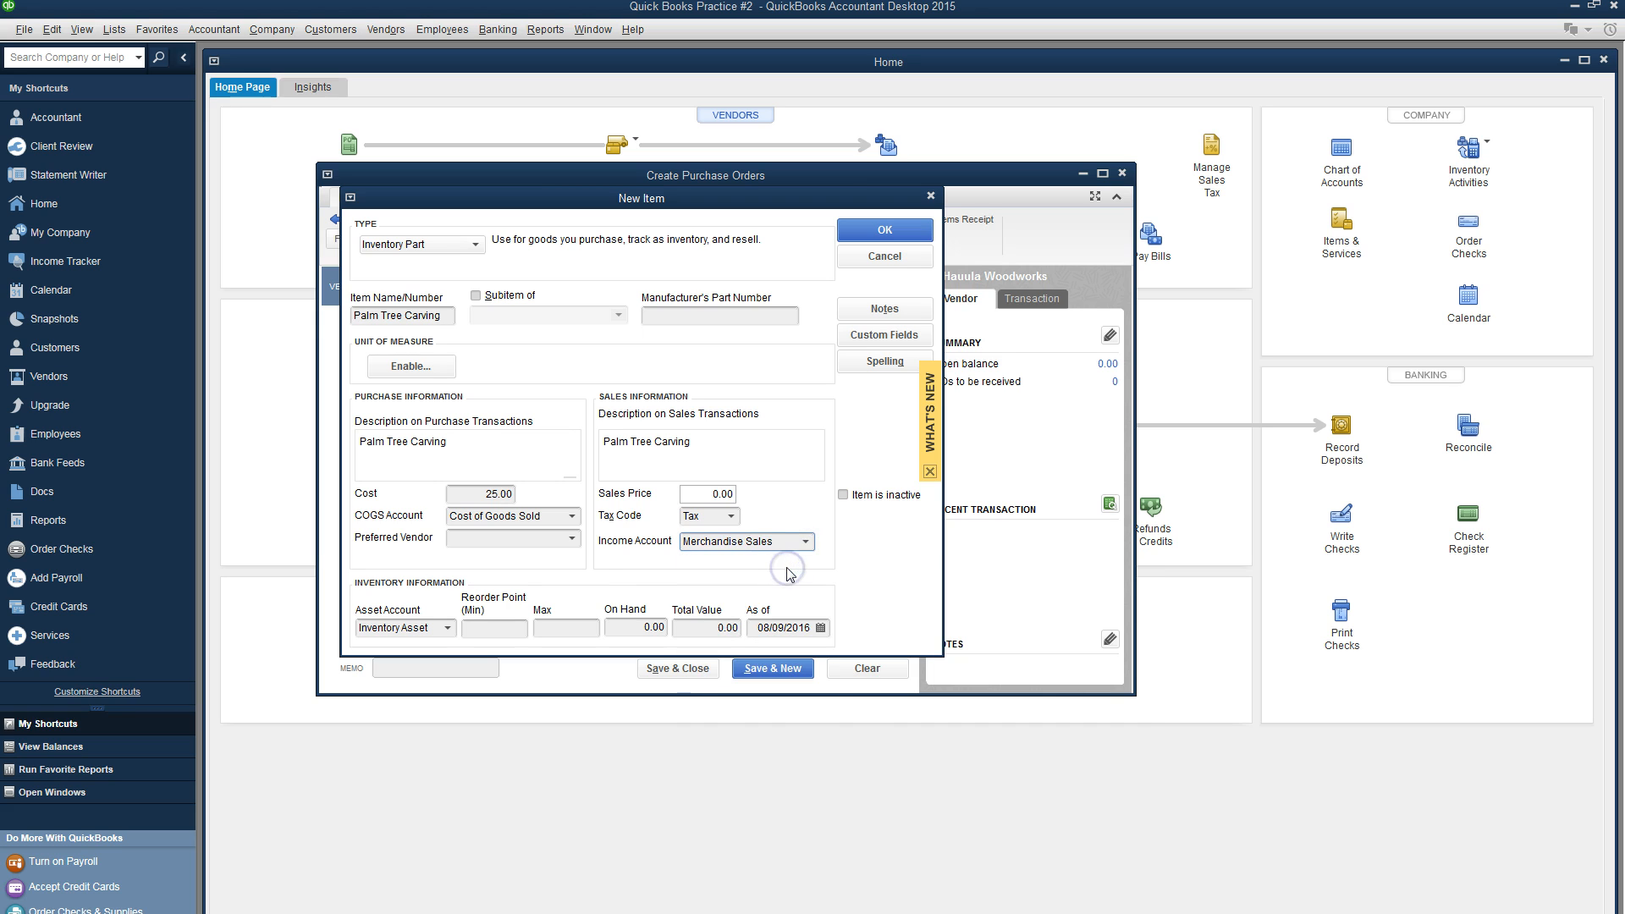
click(865, 237)
Step: Order 50 Palm Tree Carvings, add the 'First Order of Inventory' memo, and save the 5,000.00 purchase order
click(563, 475)
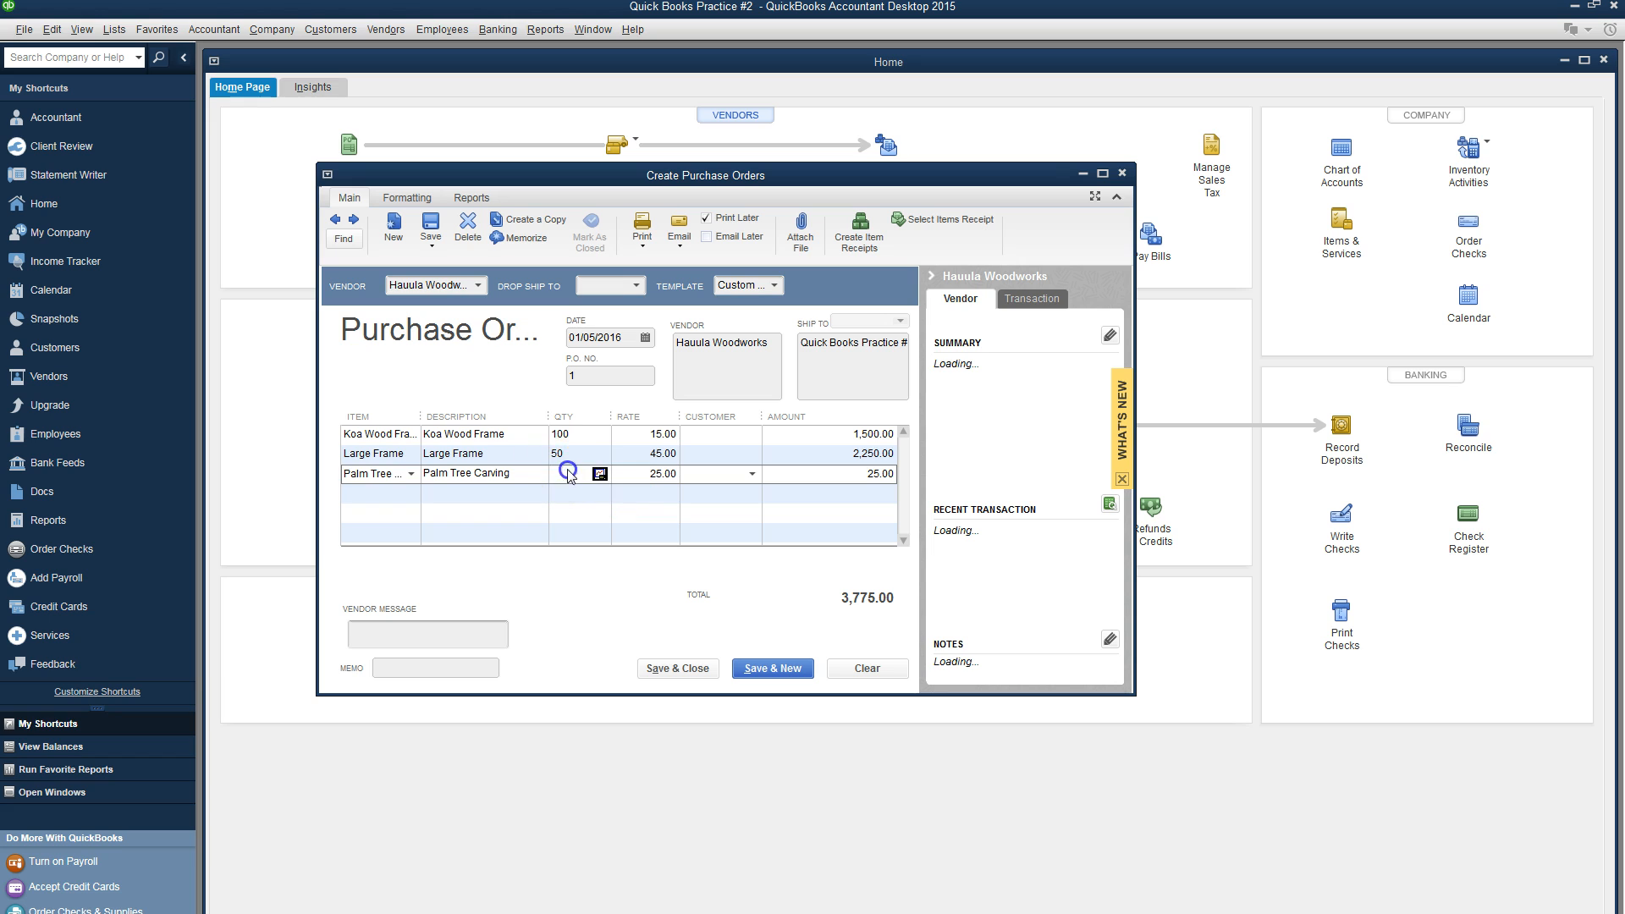
text(50)
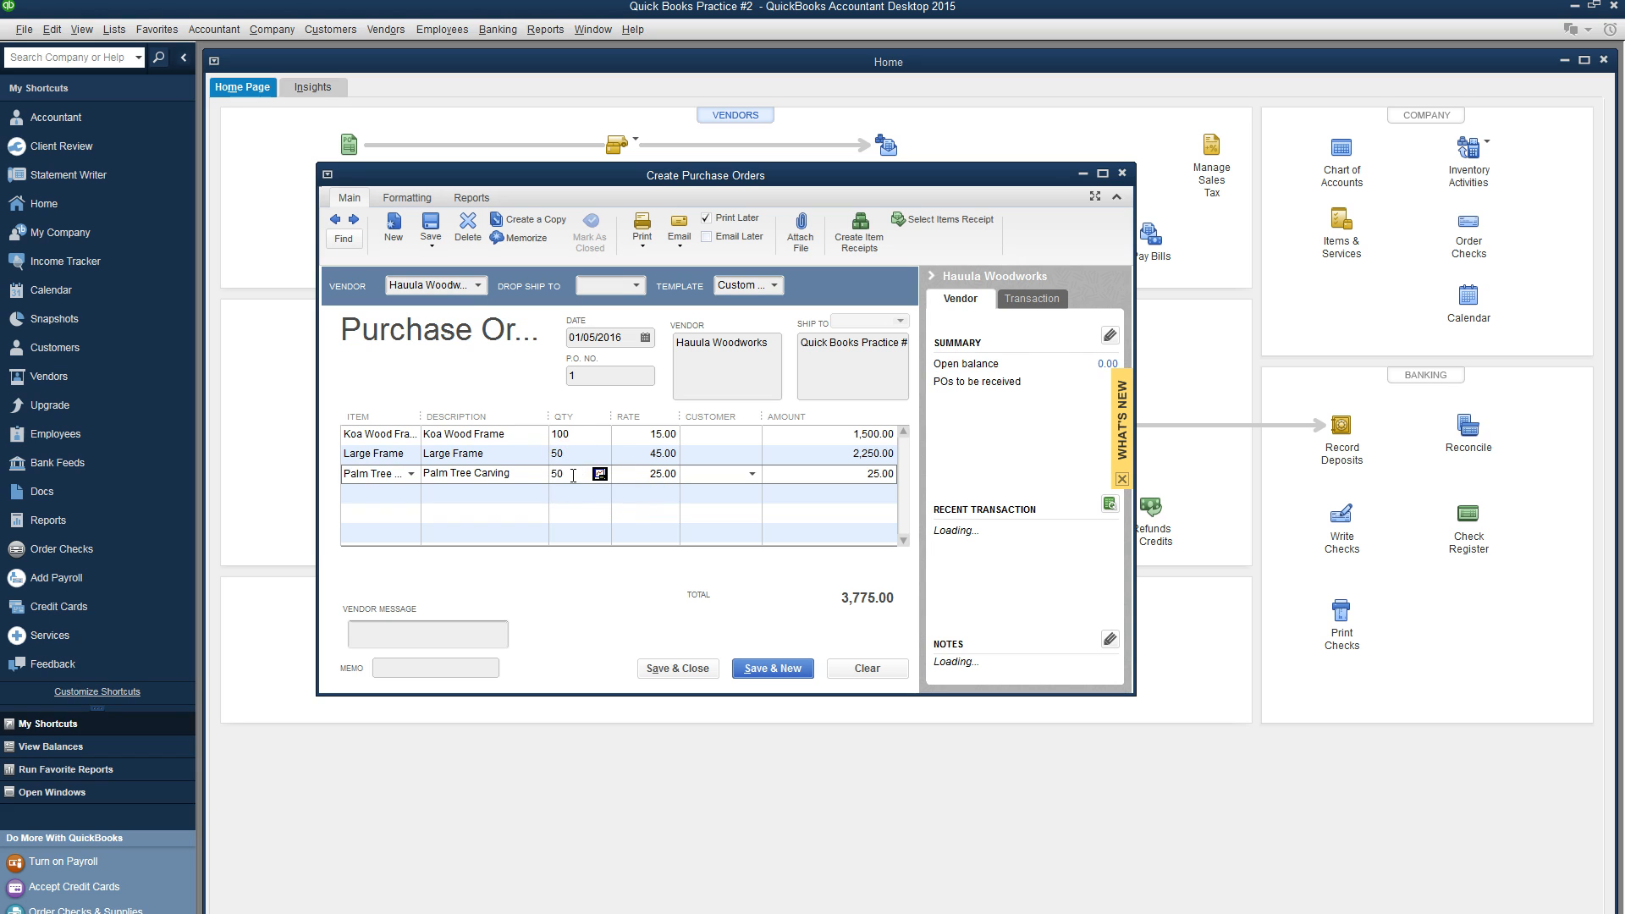
click(404, 670)
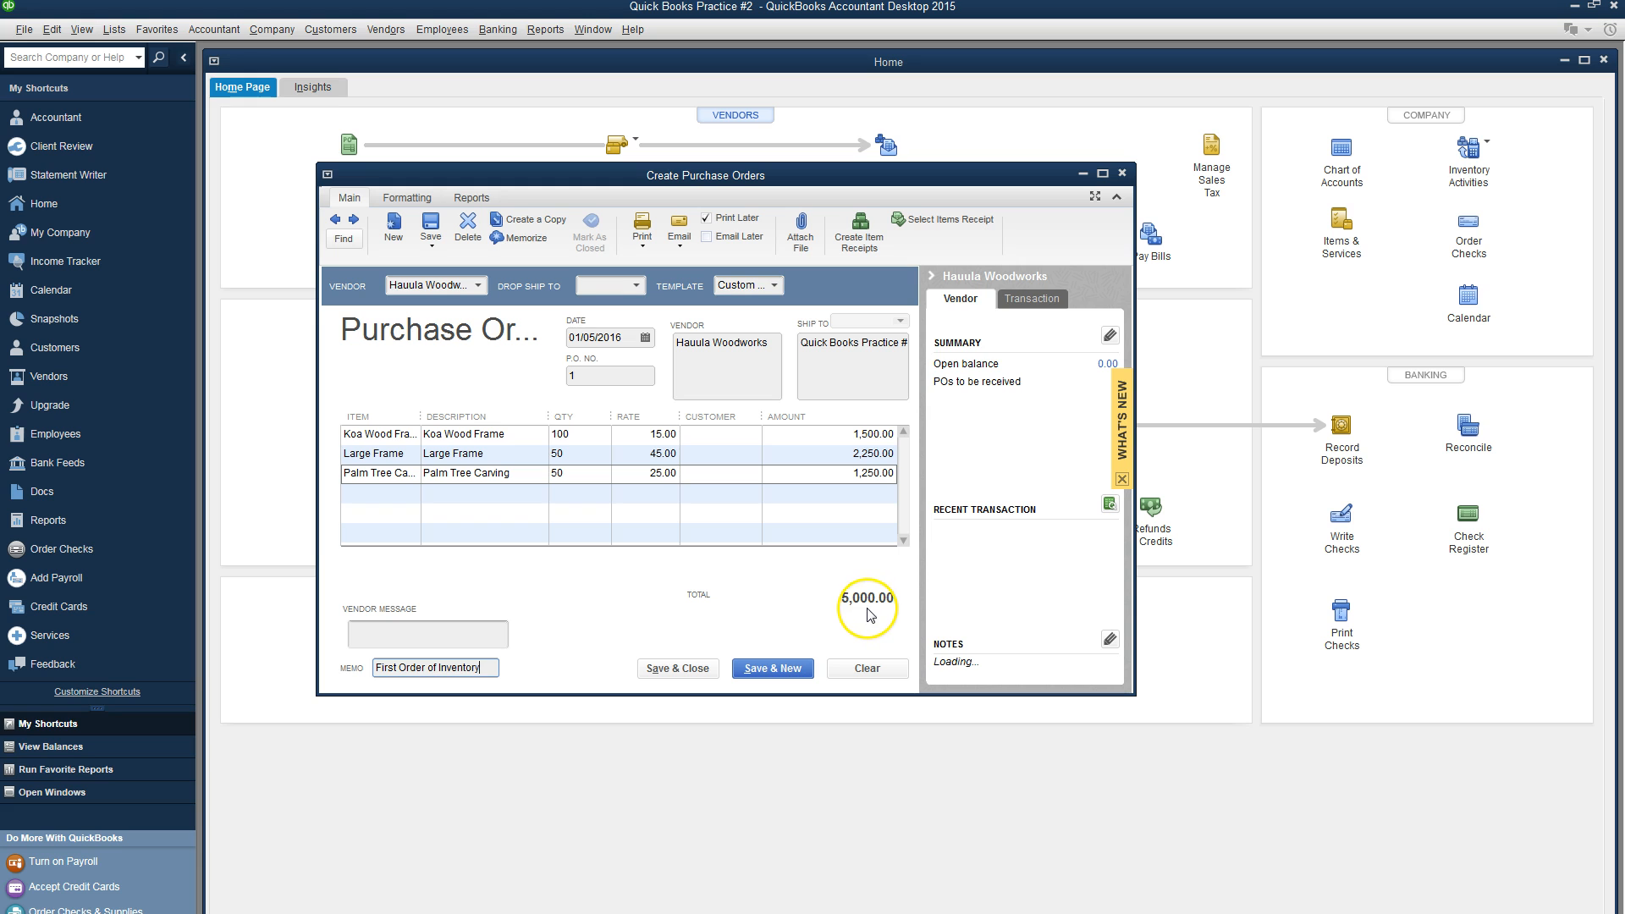
key(alt+Tab)
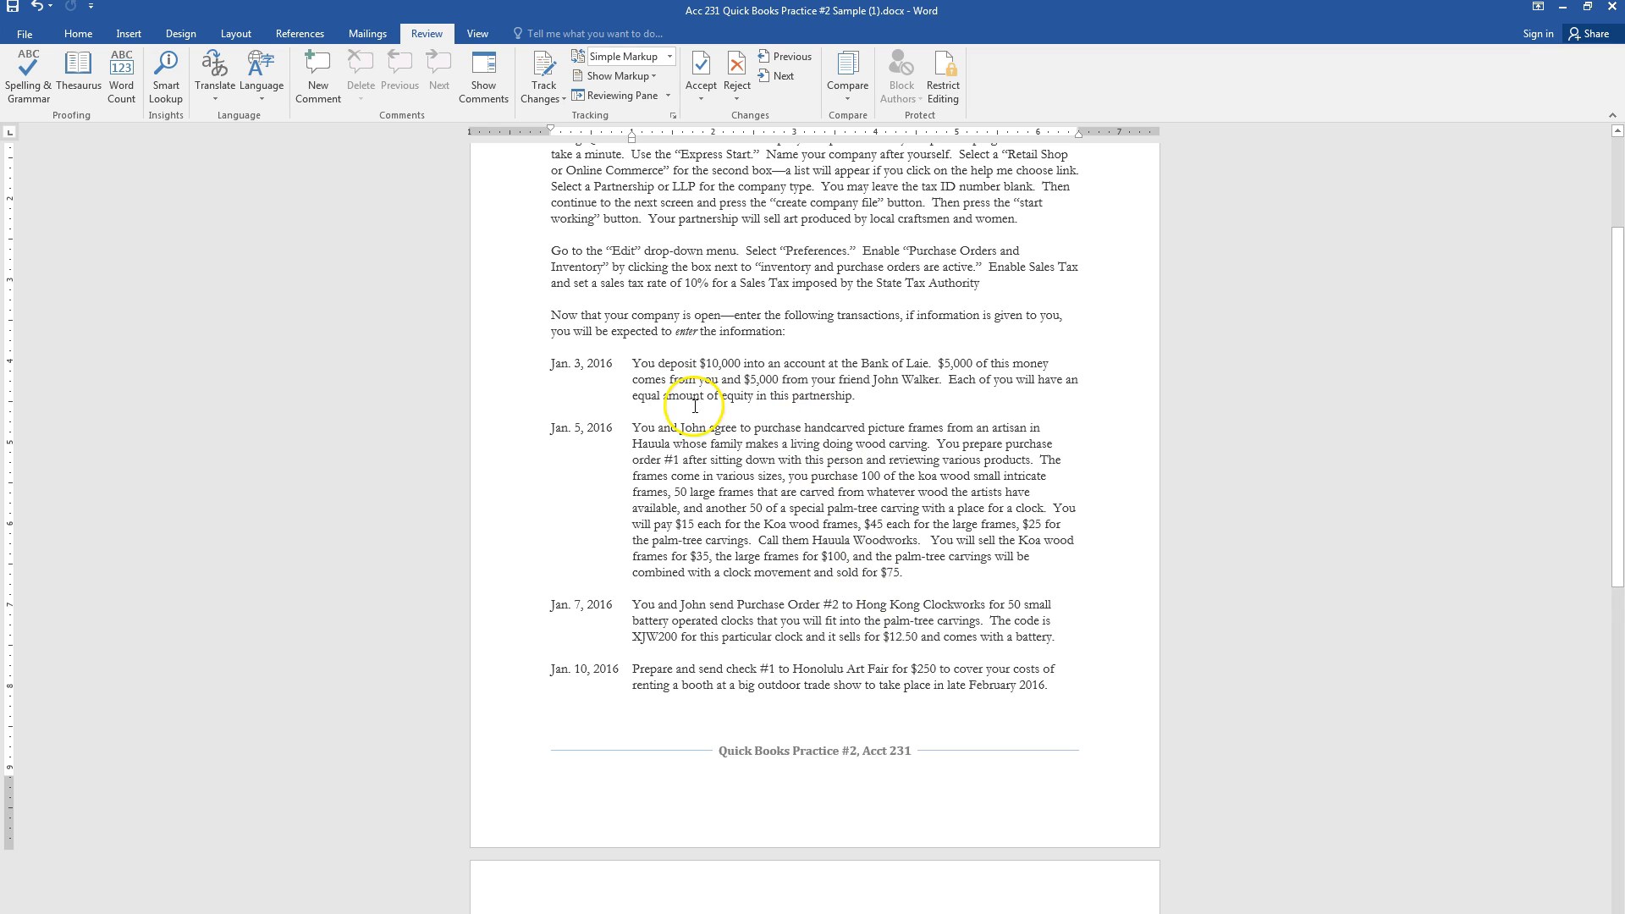
key(alt+Tab)
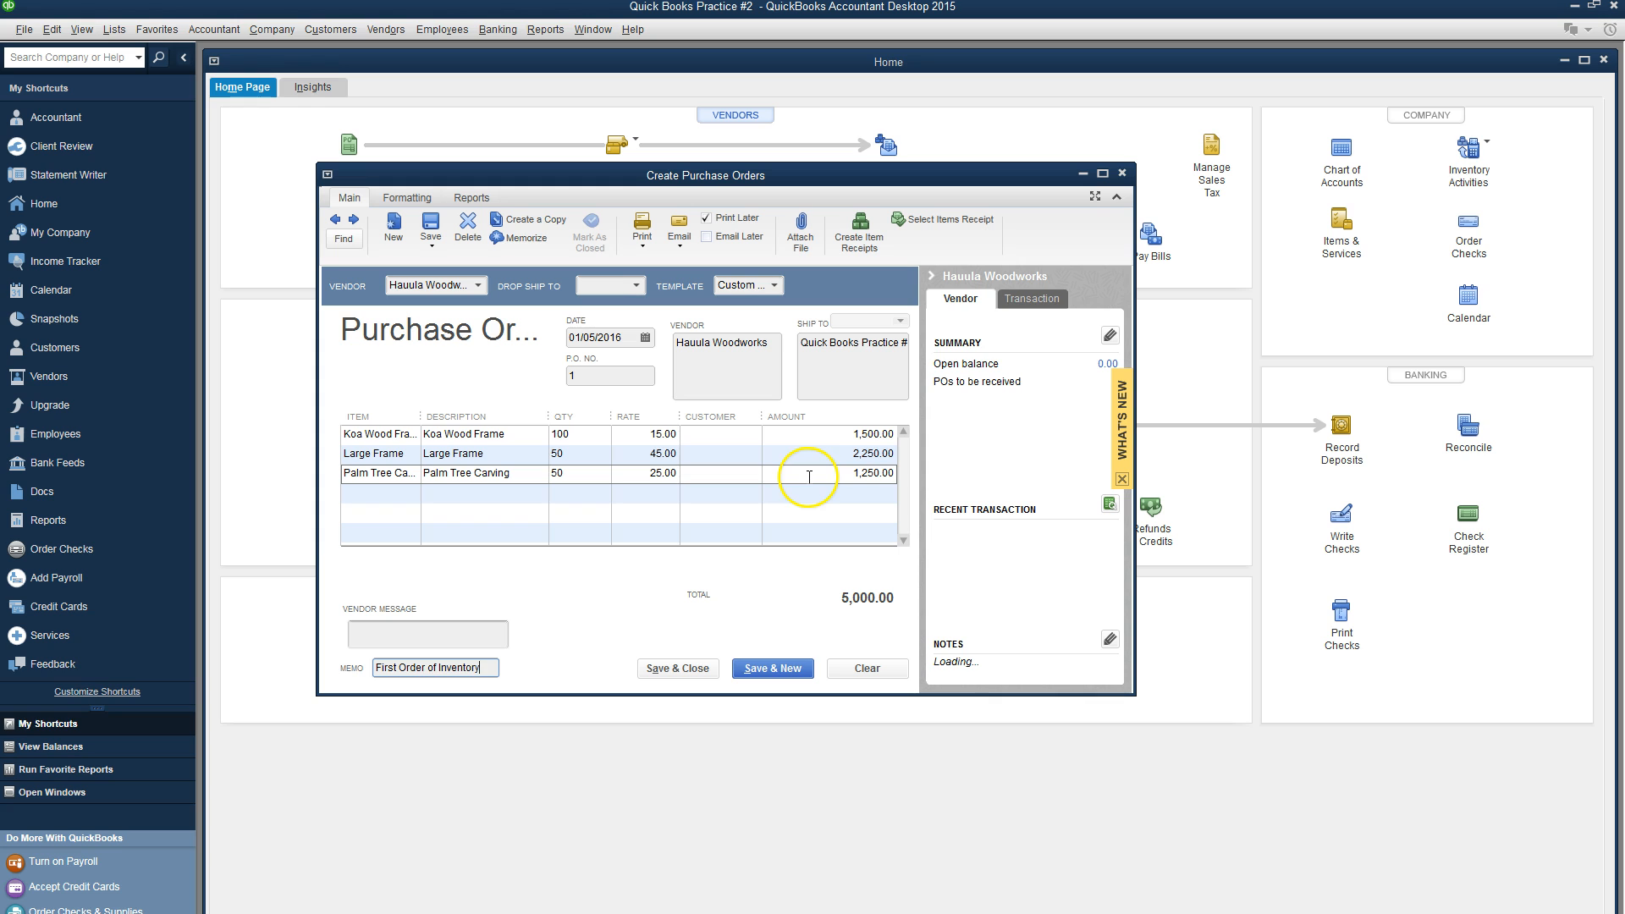
click(679, 669)
click(779, 401)
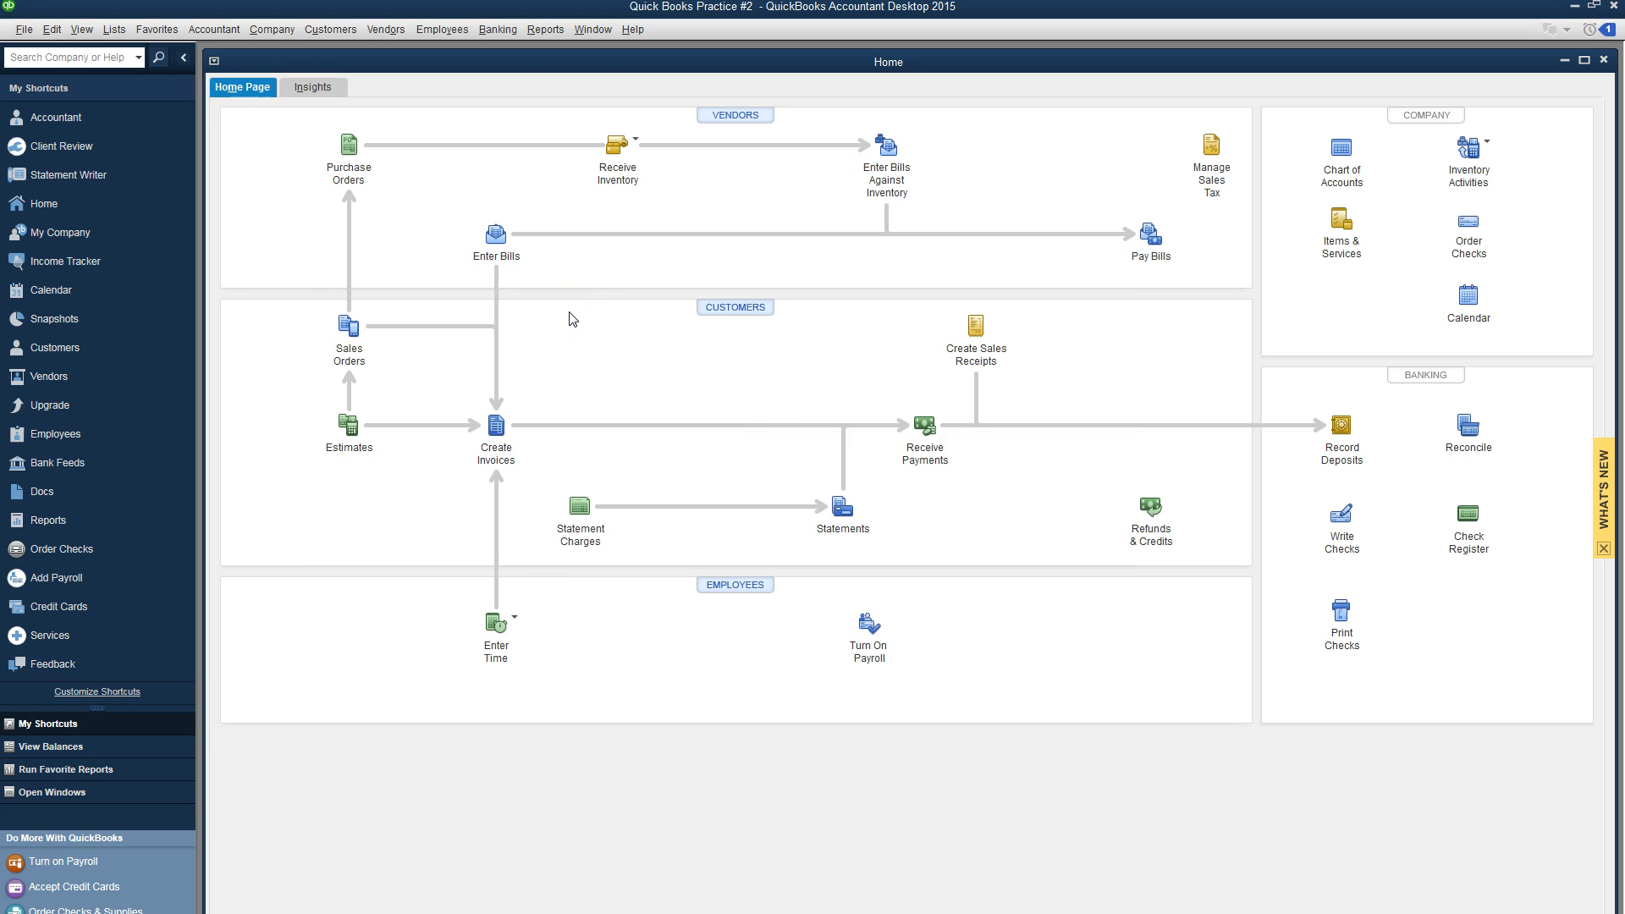
click(359, 176)
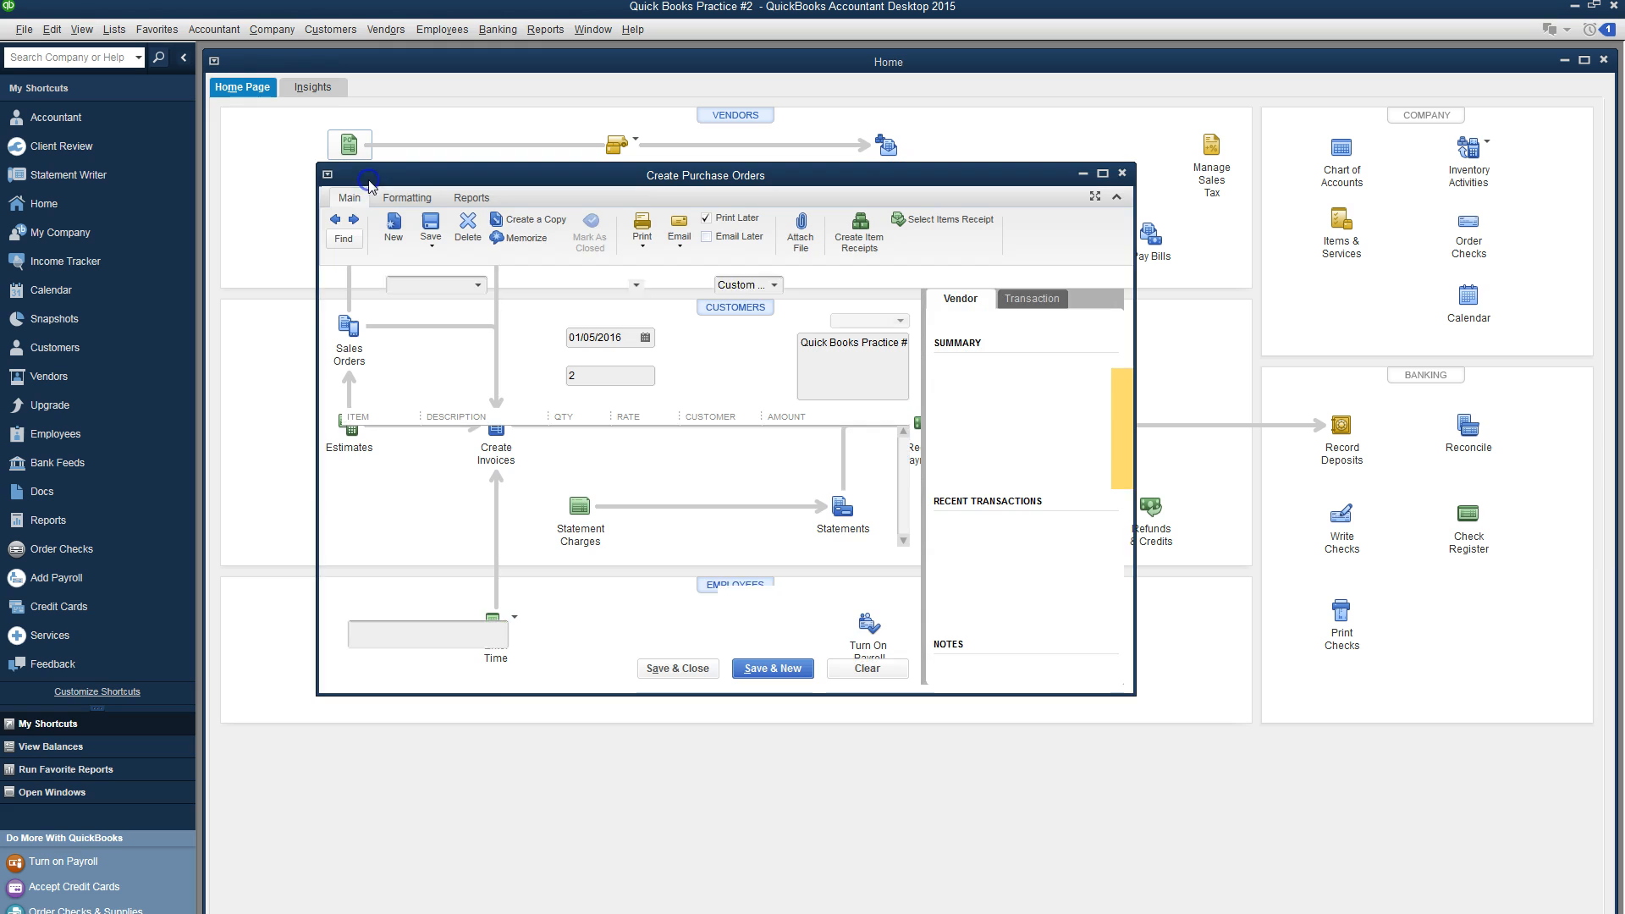
click(336, 221)
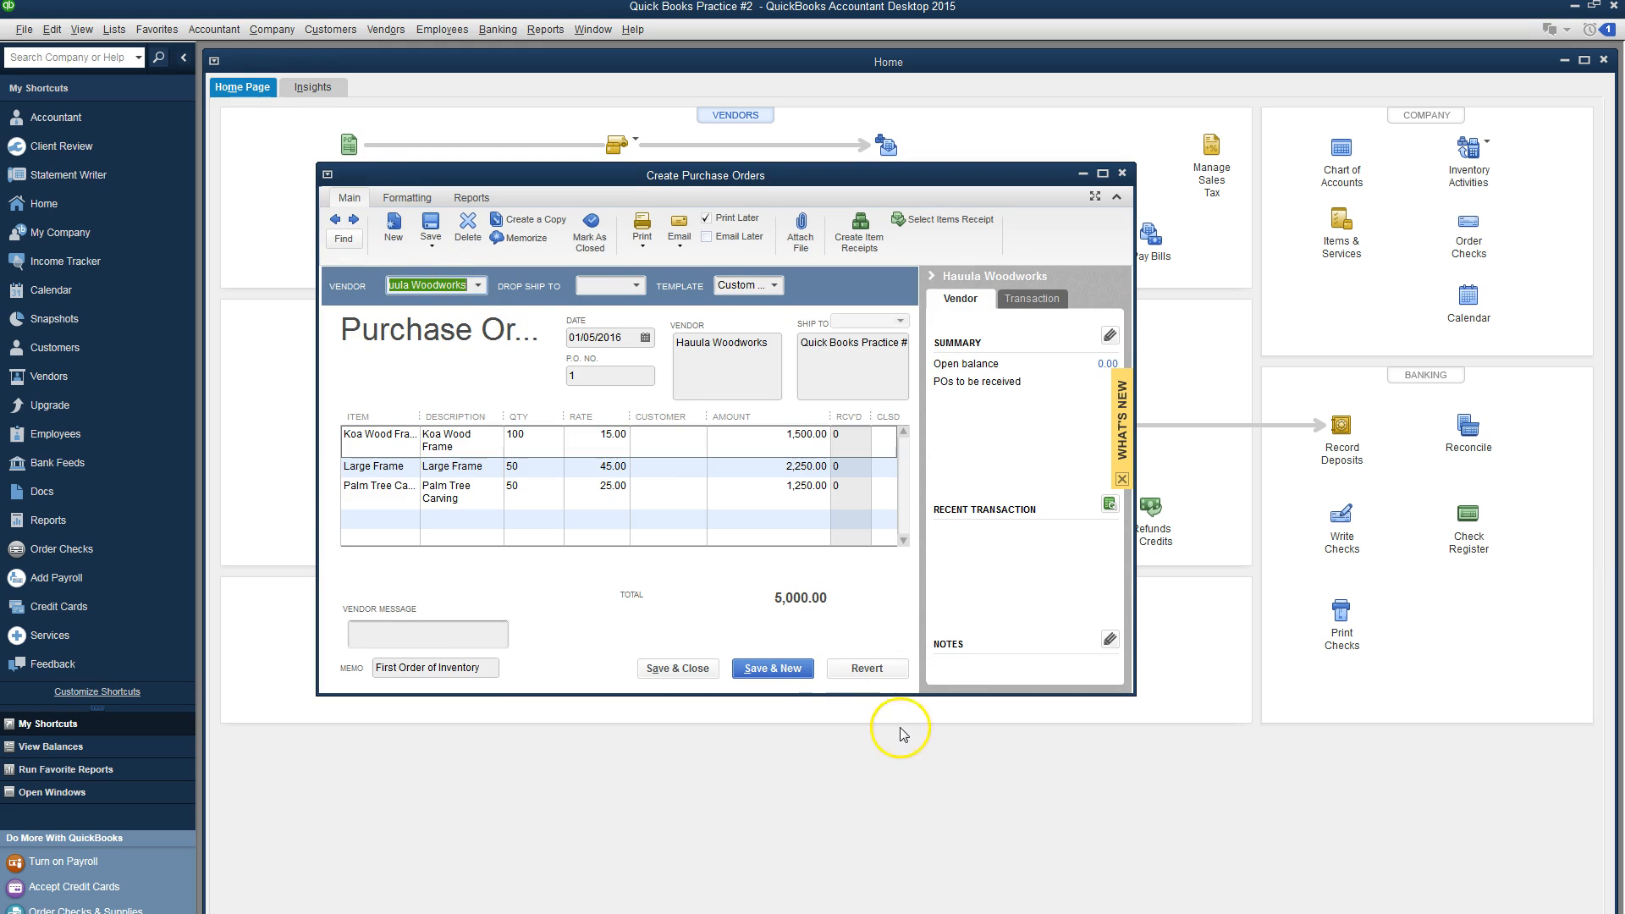
click(696, 671)
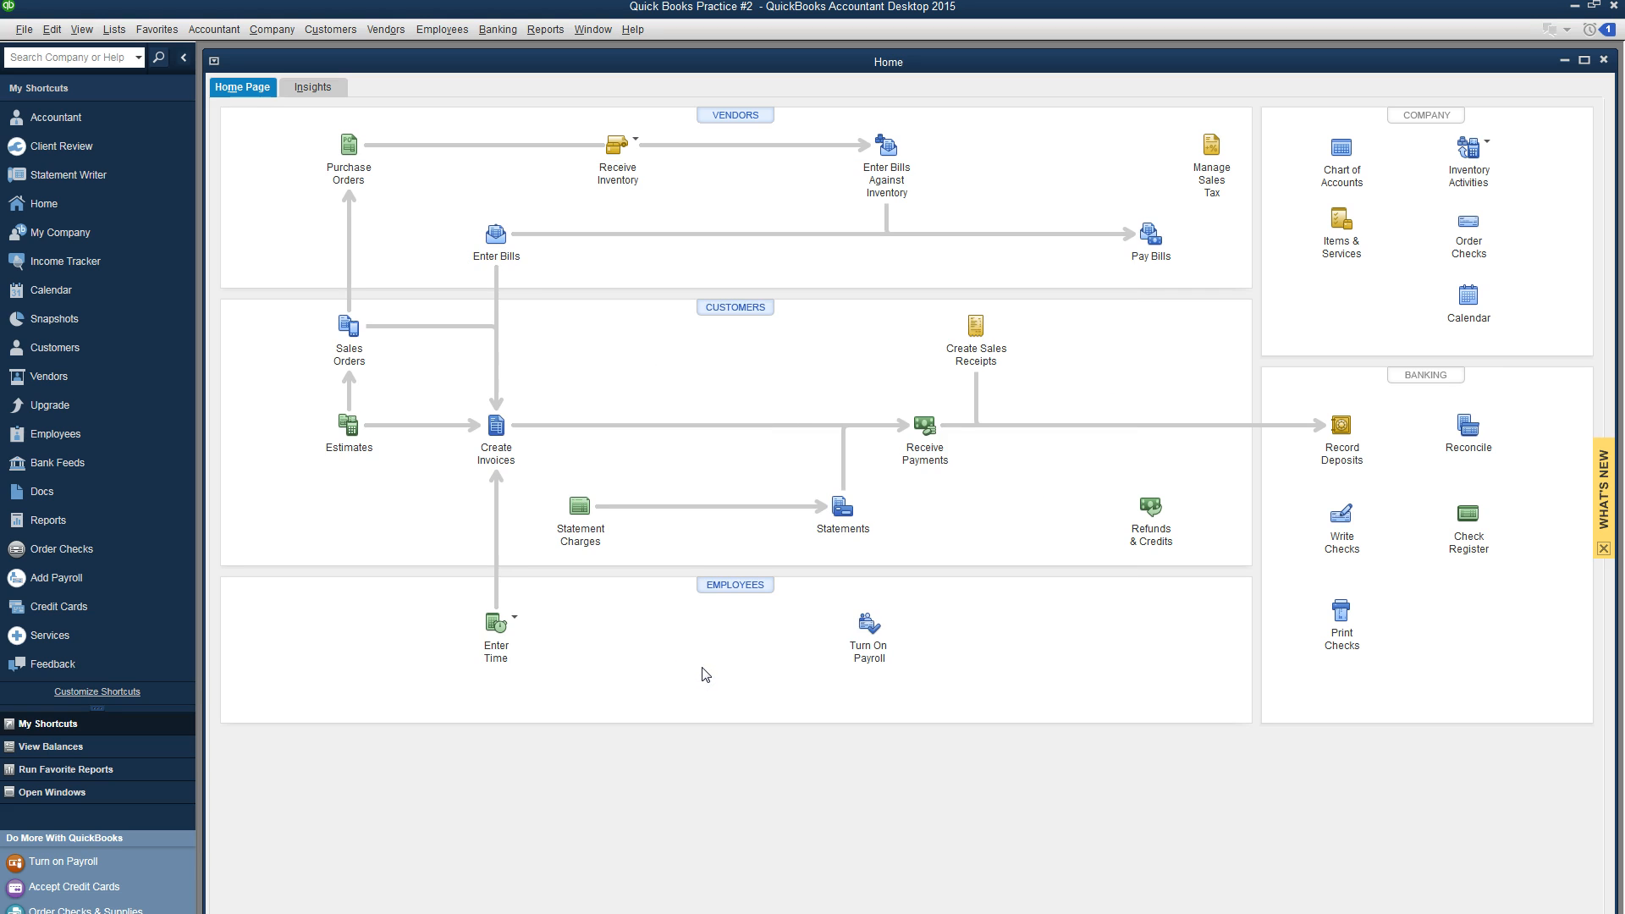
key(alt+Tab)
scroll(783, 551, down, 3)
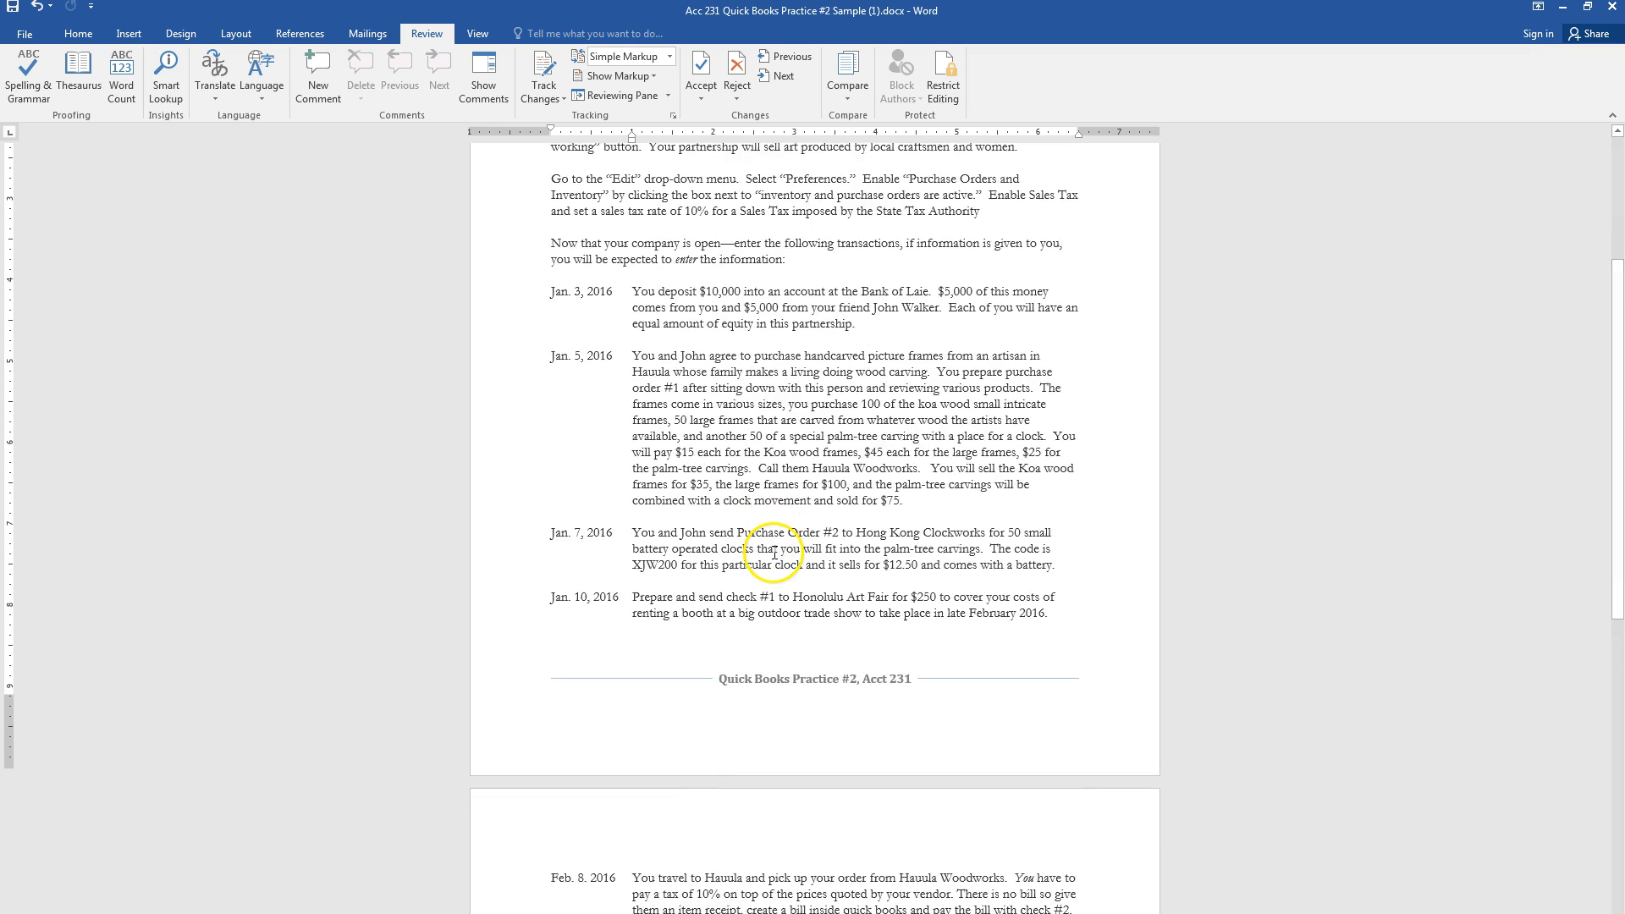
scroll(782, 551, down, 2)
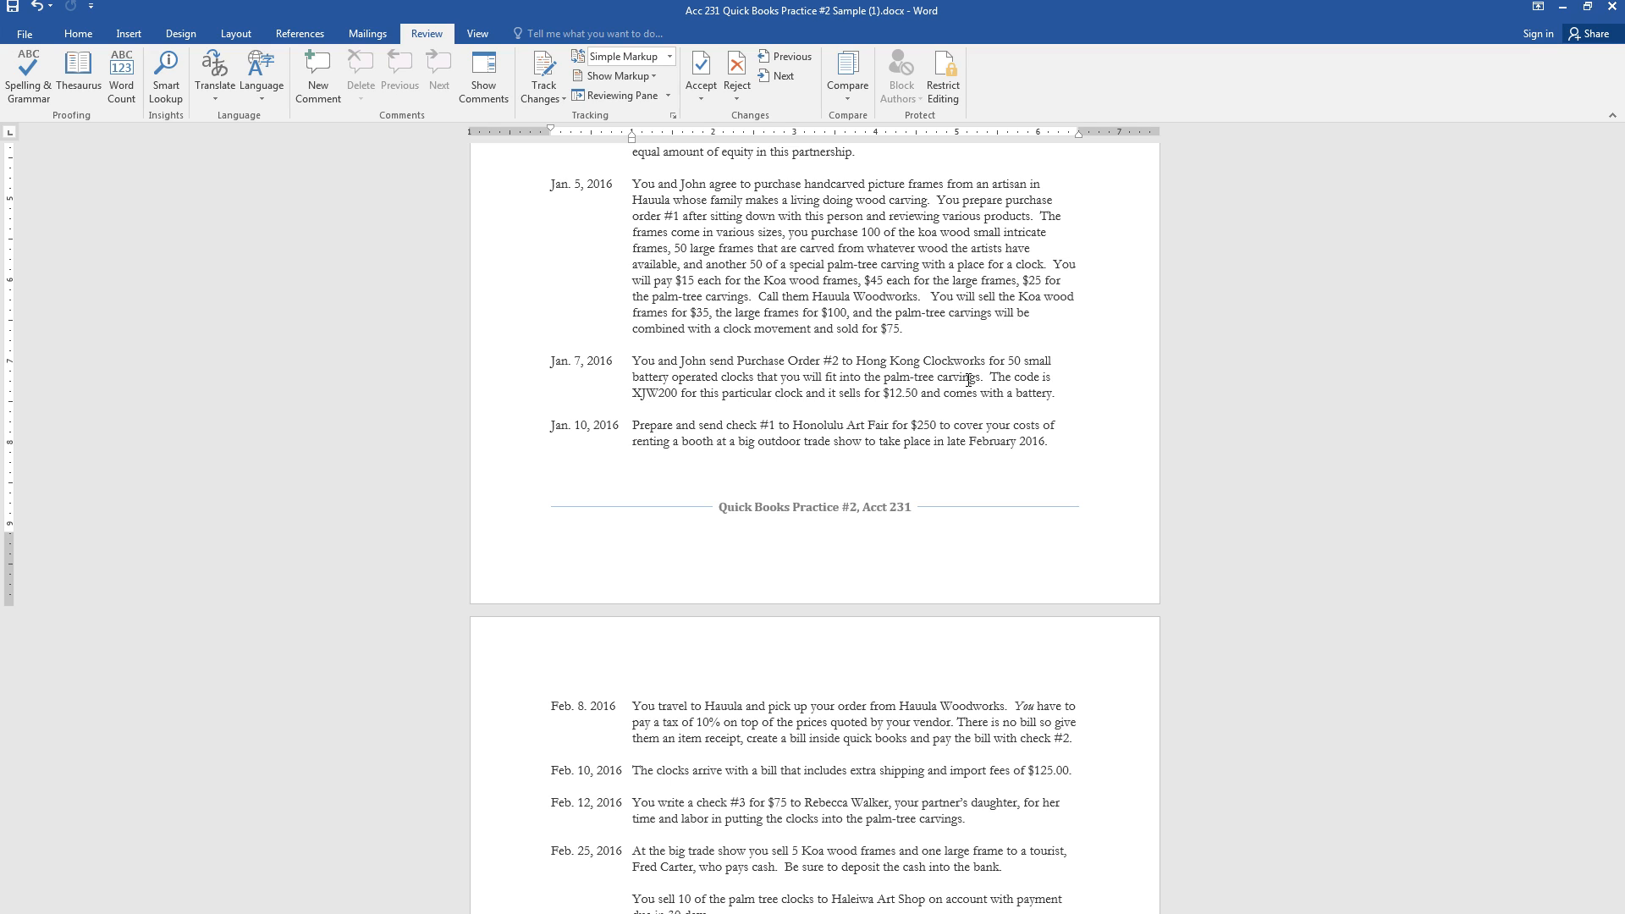
key(alt+Tab)
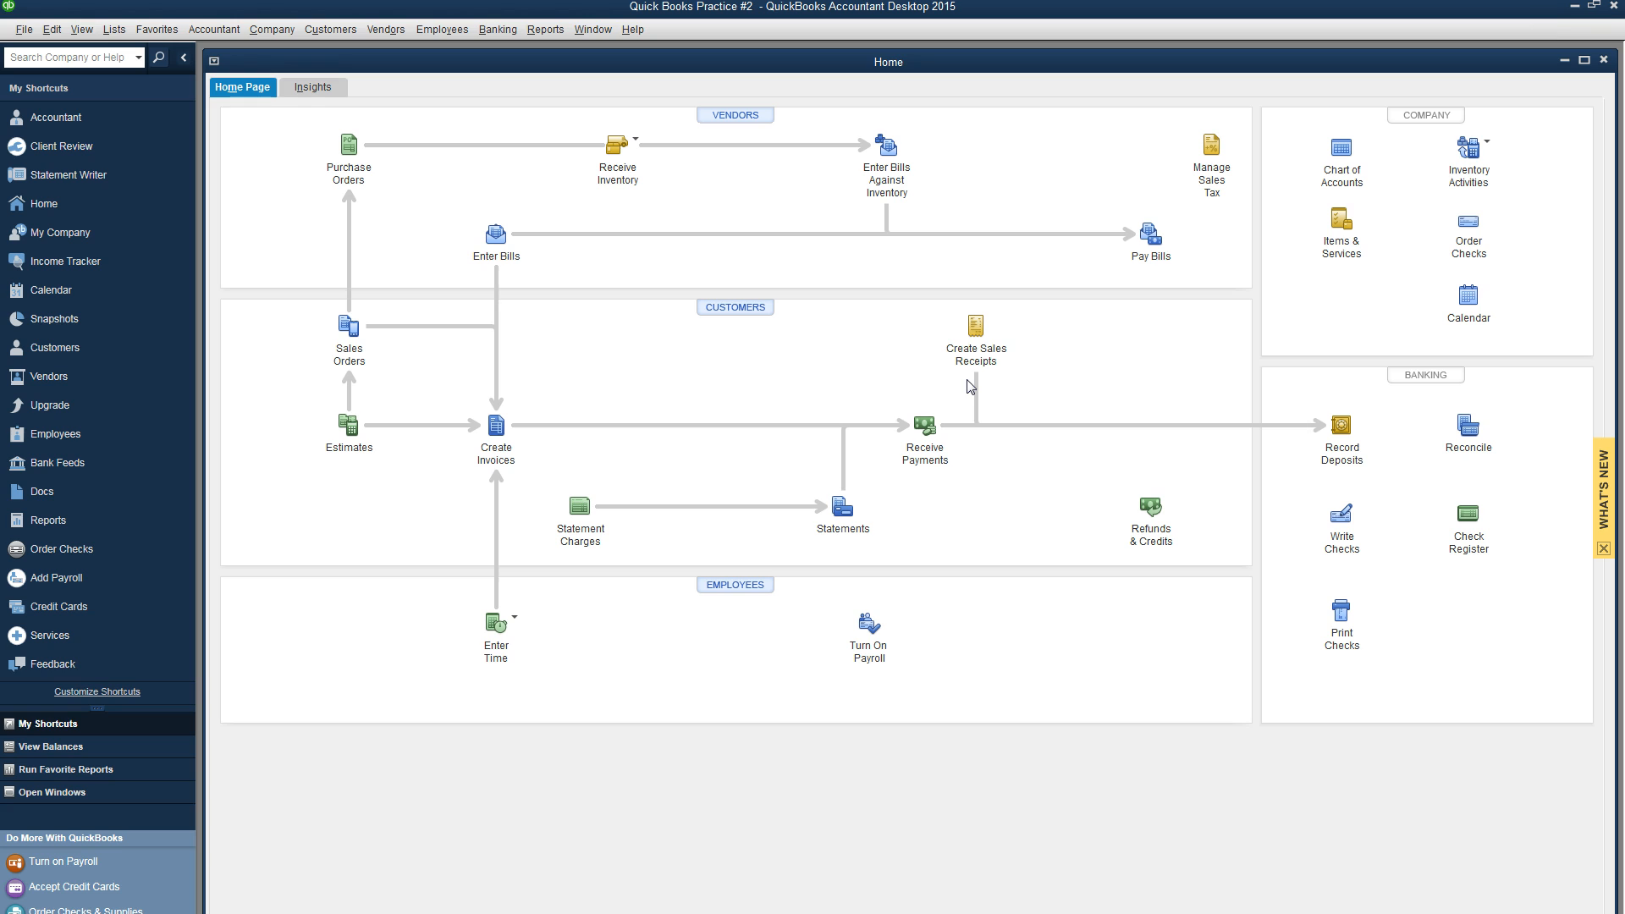
Step: Start a new purchase order for Hong Kong Clockworks, quick-adding it as a vendor
click(347, 167)
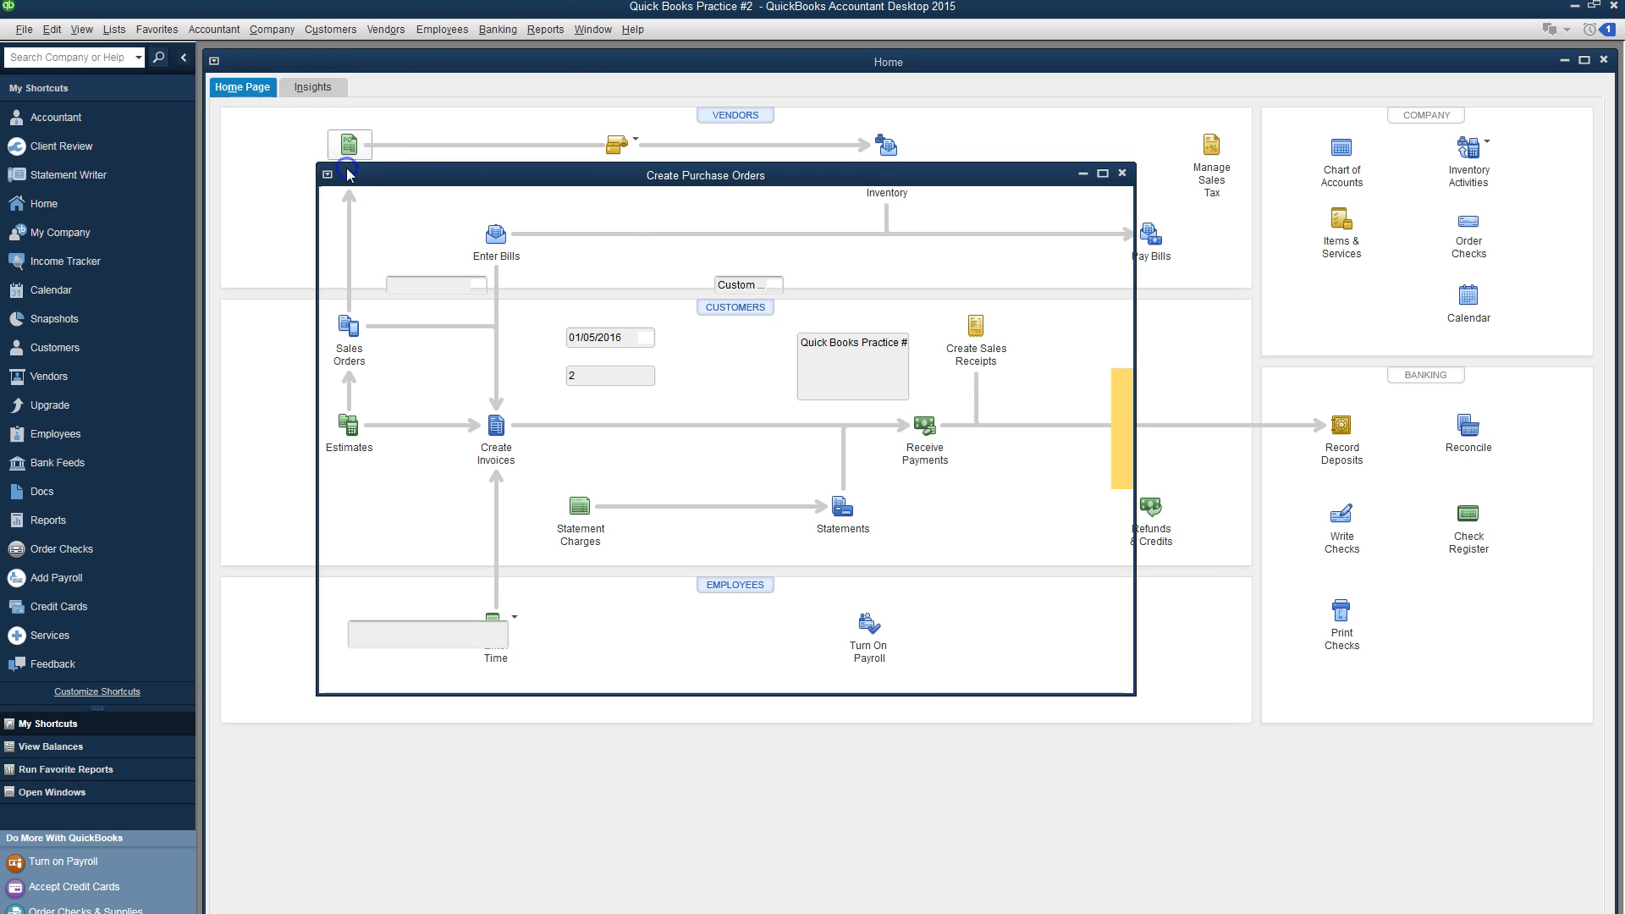
click(421, 302)
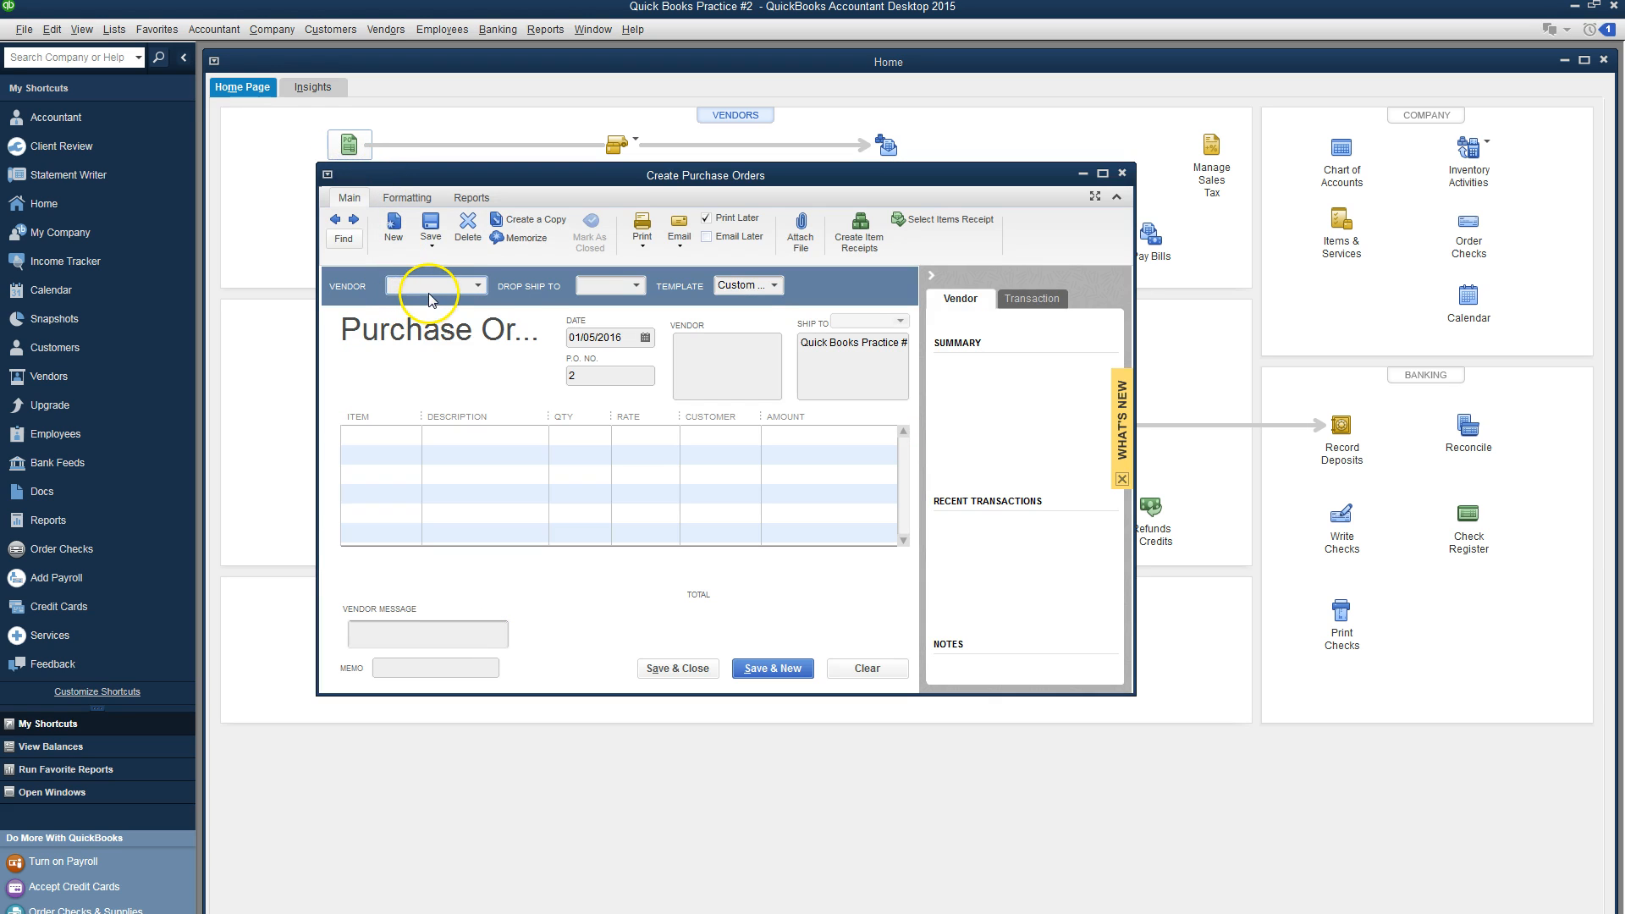
text(Hong Kong Clockworks)
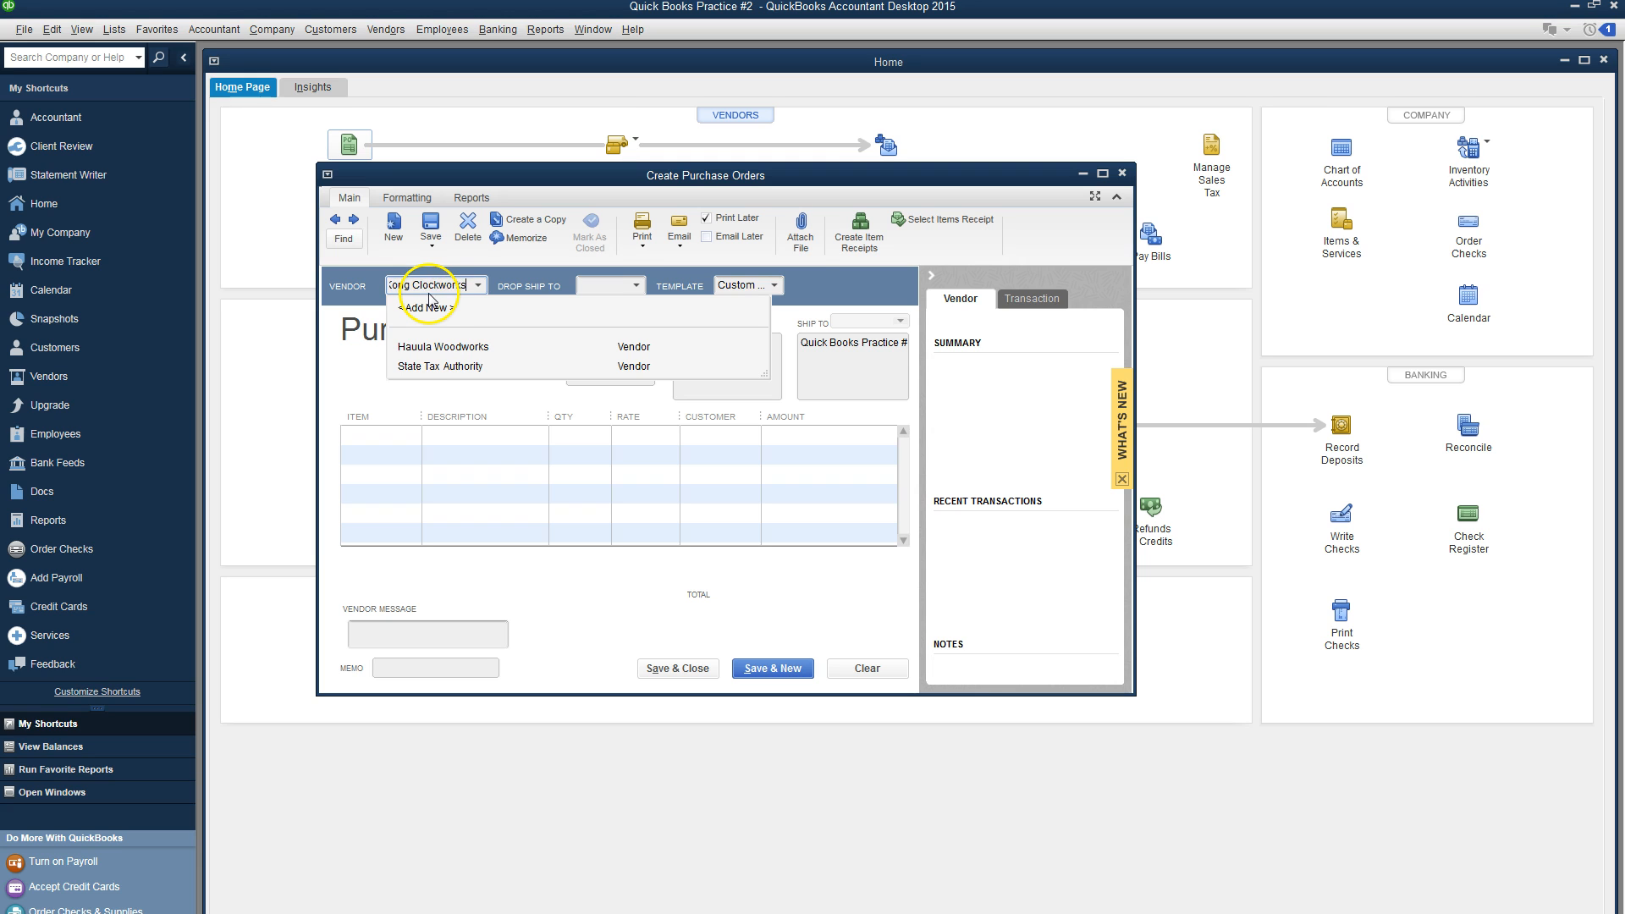
key(Tab)
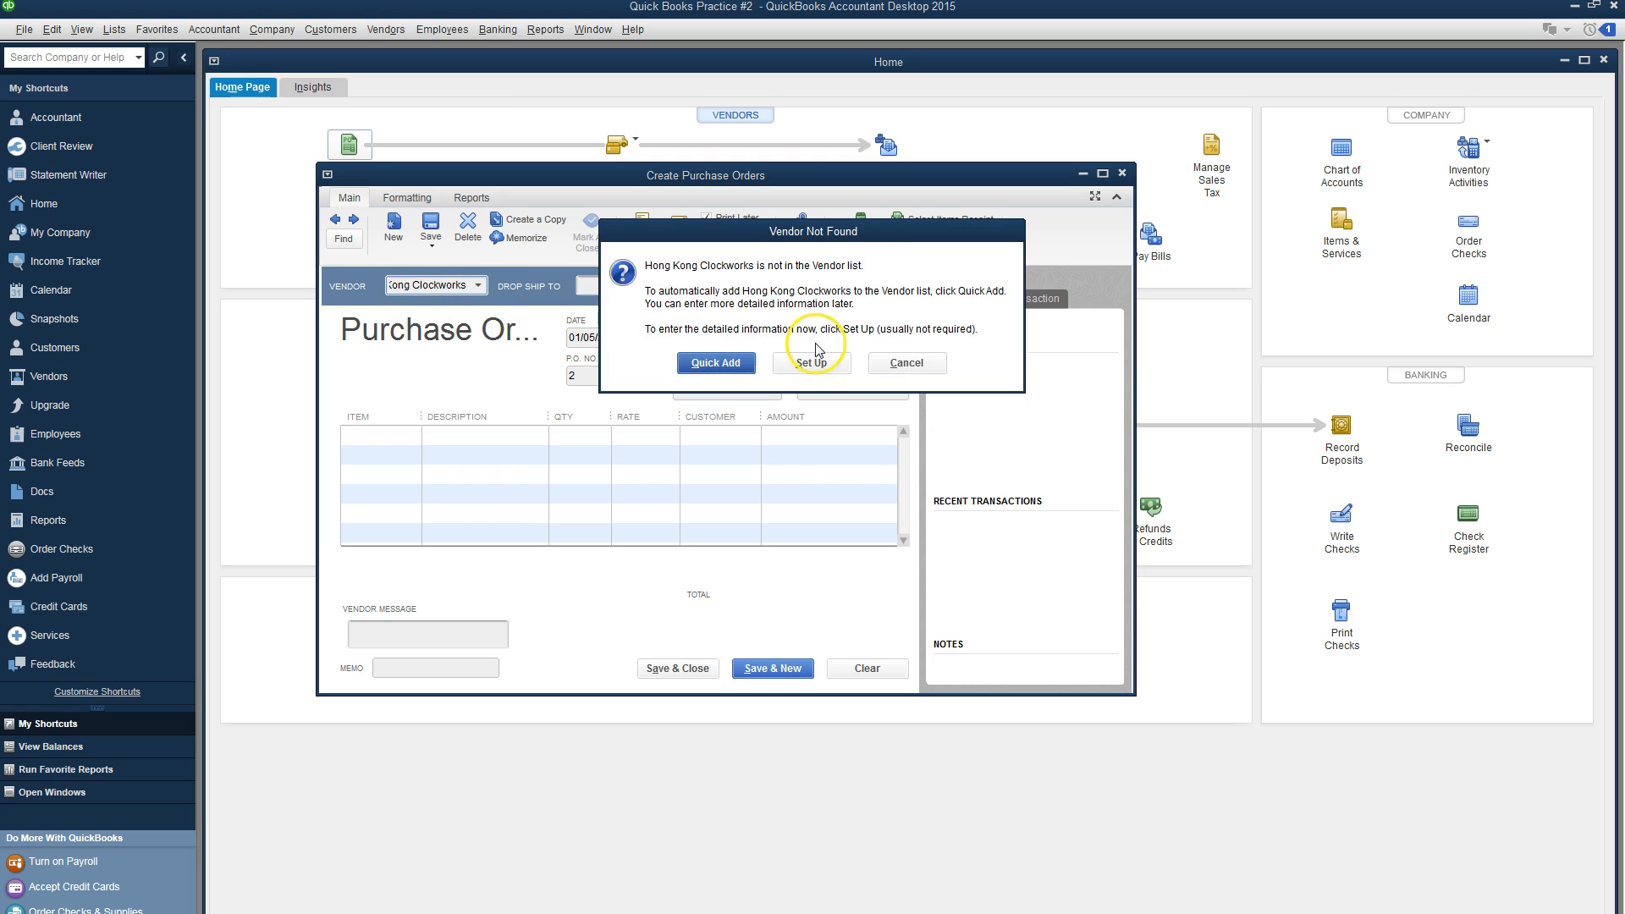
click(717, 361)
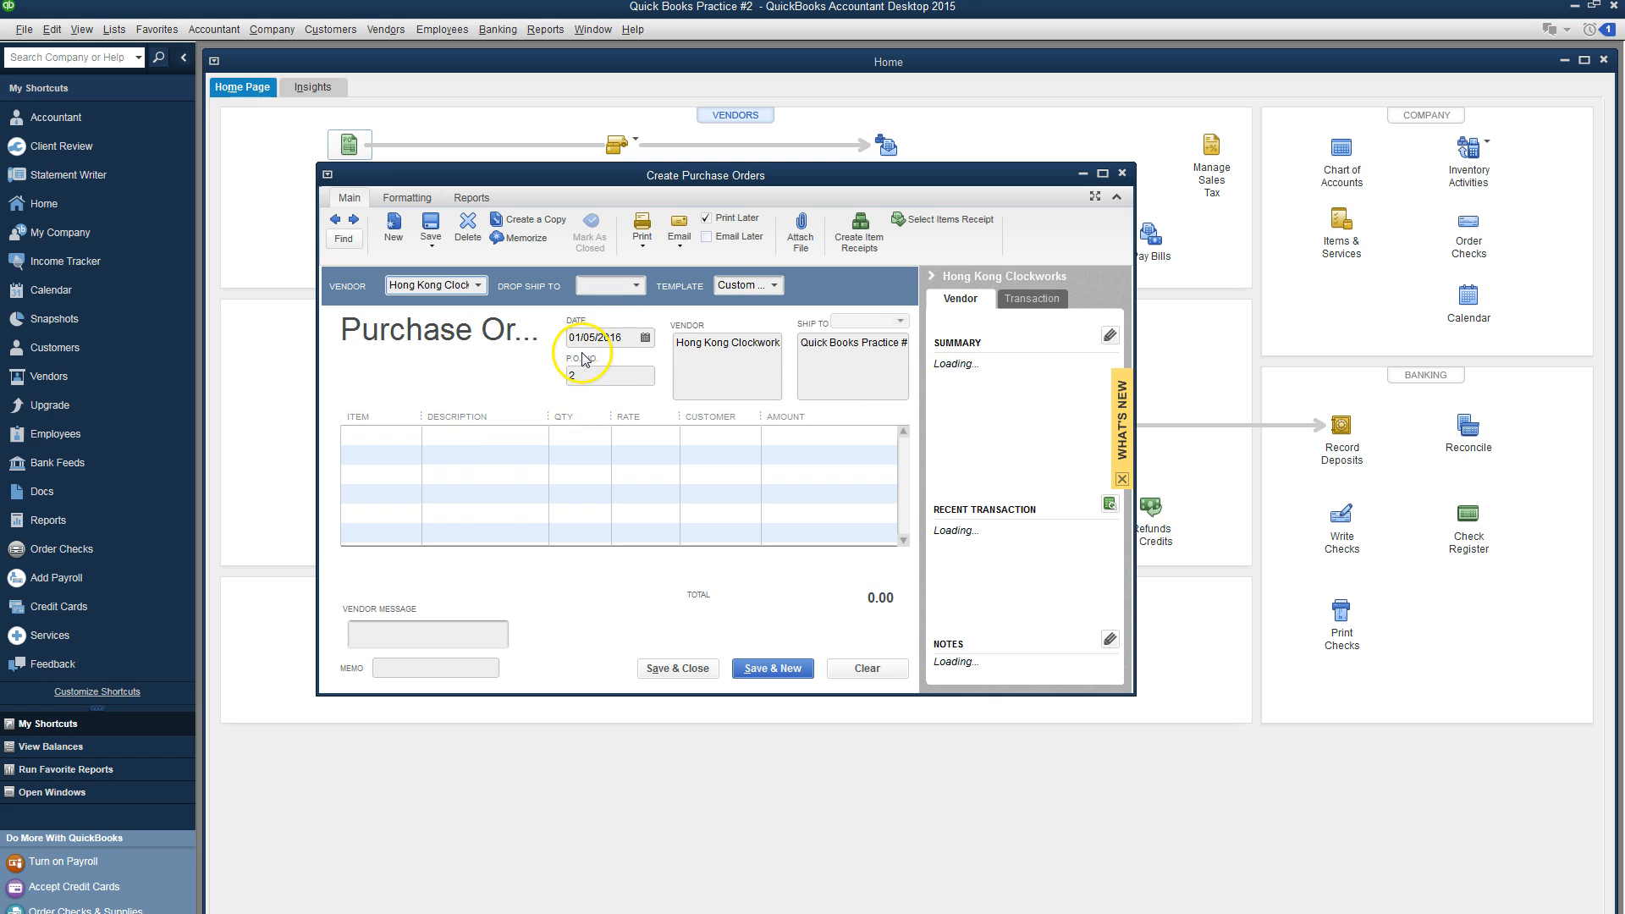
Step: Date the order 01/07/2016 and begin a new item on the first line
click(644, 337)
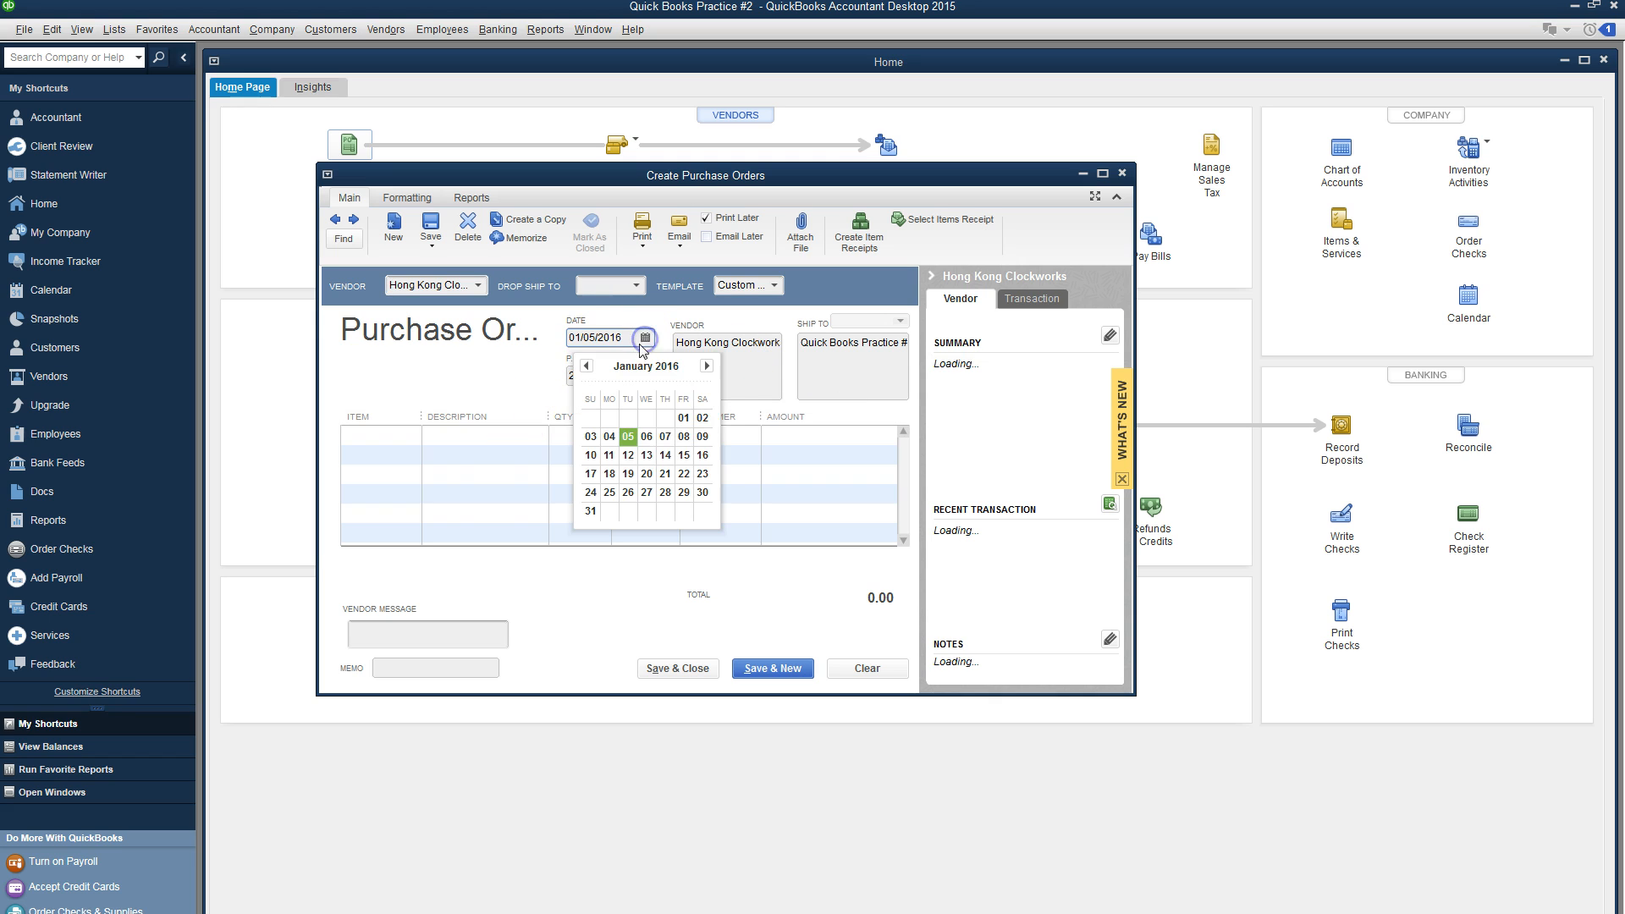
click(665, 436)
click(398, 435)
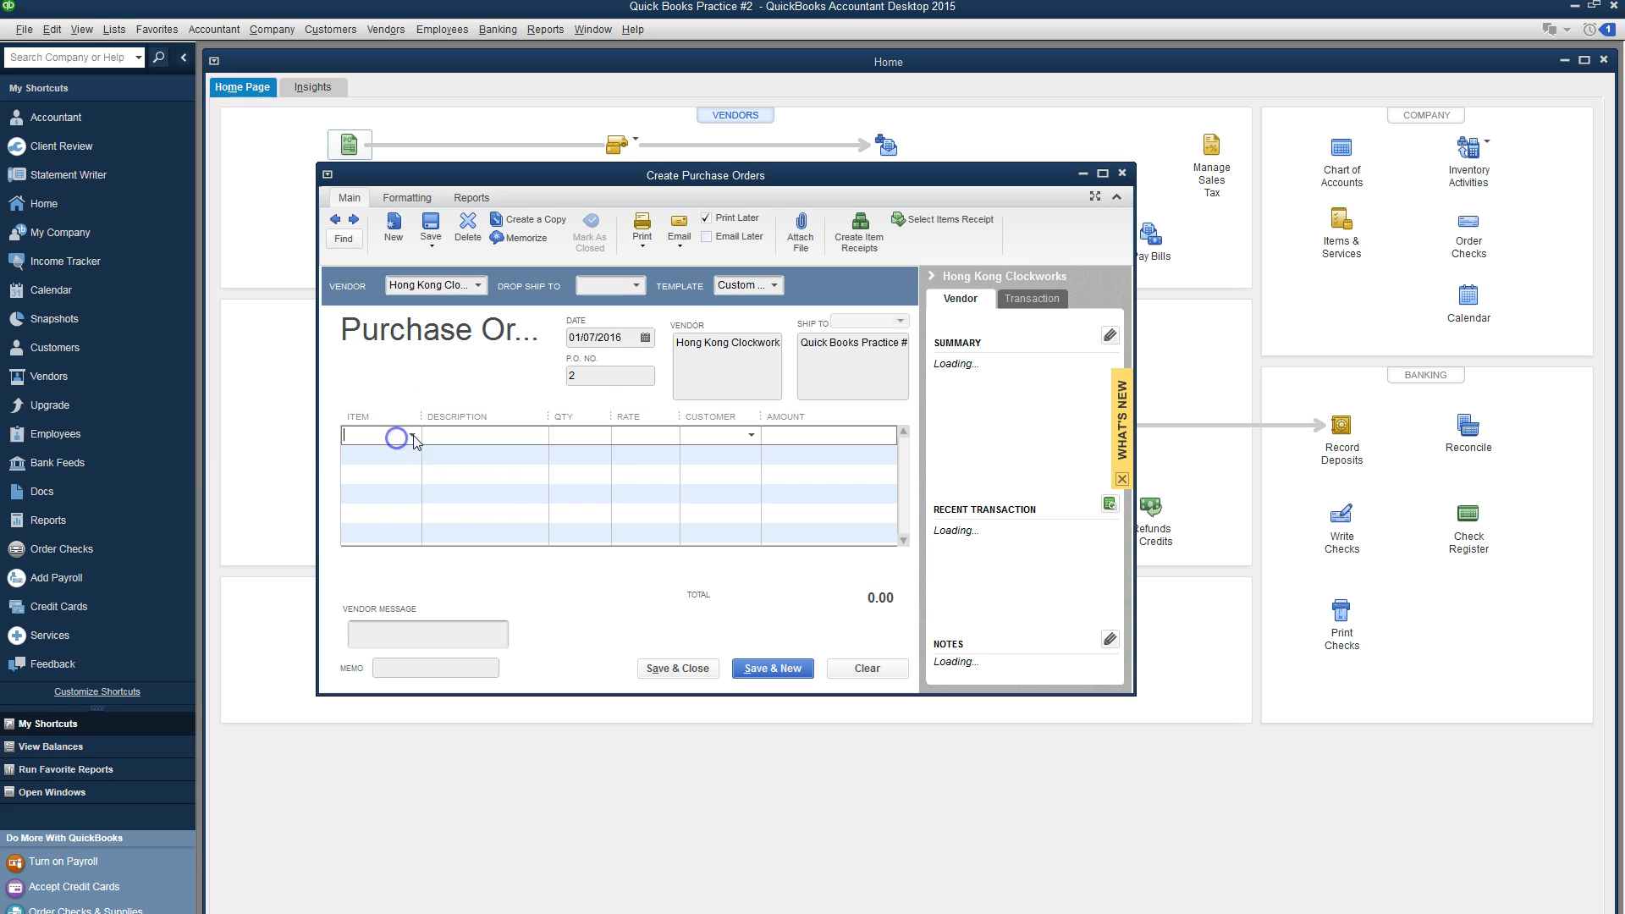
click(413, 435)
click(391, 456)
Step: Create inventory part Clock, part number XJW200, cost 12.50, with Merchandise Sales income
click(557, 286)
click(436, 319)
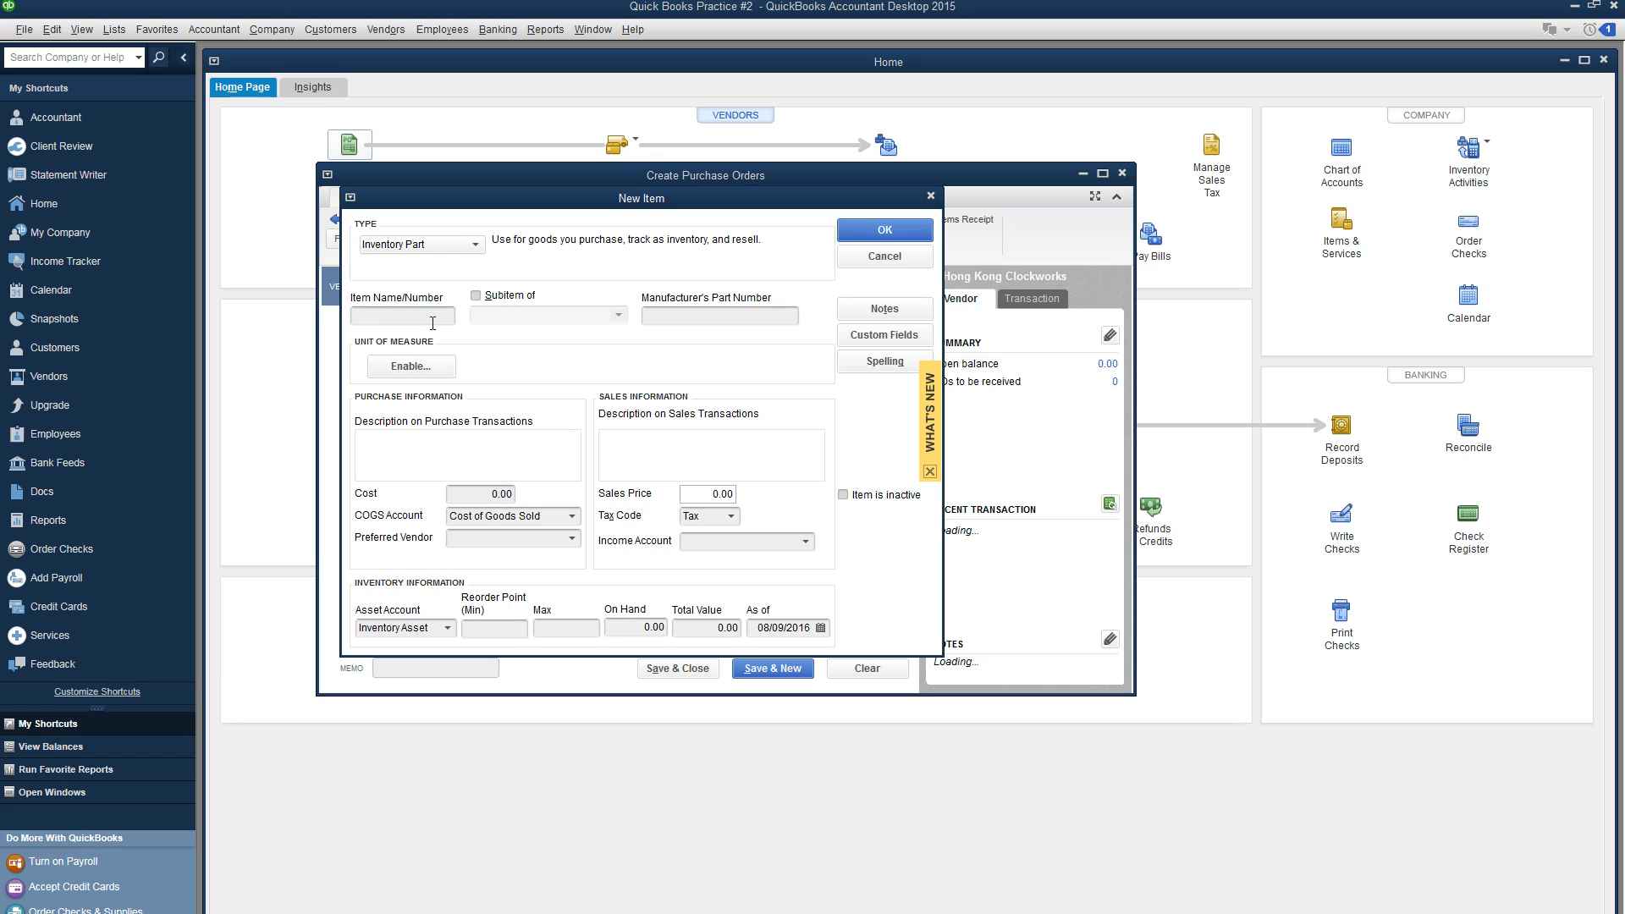
click(663, 316)
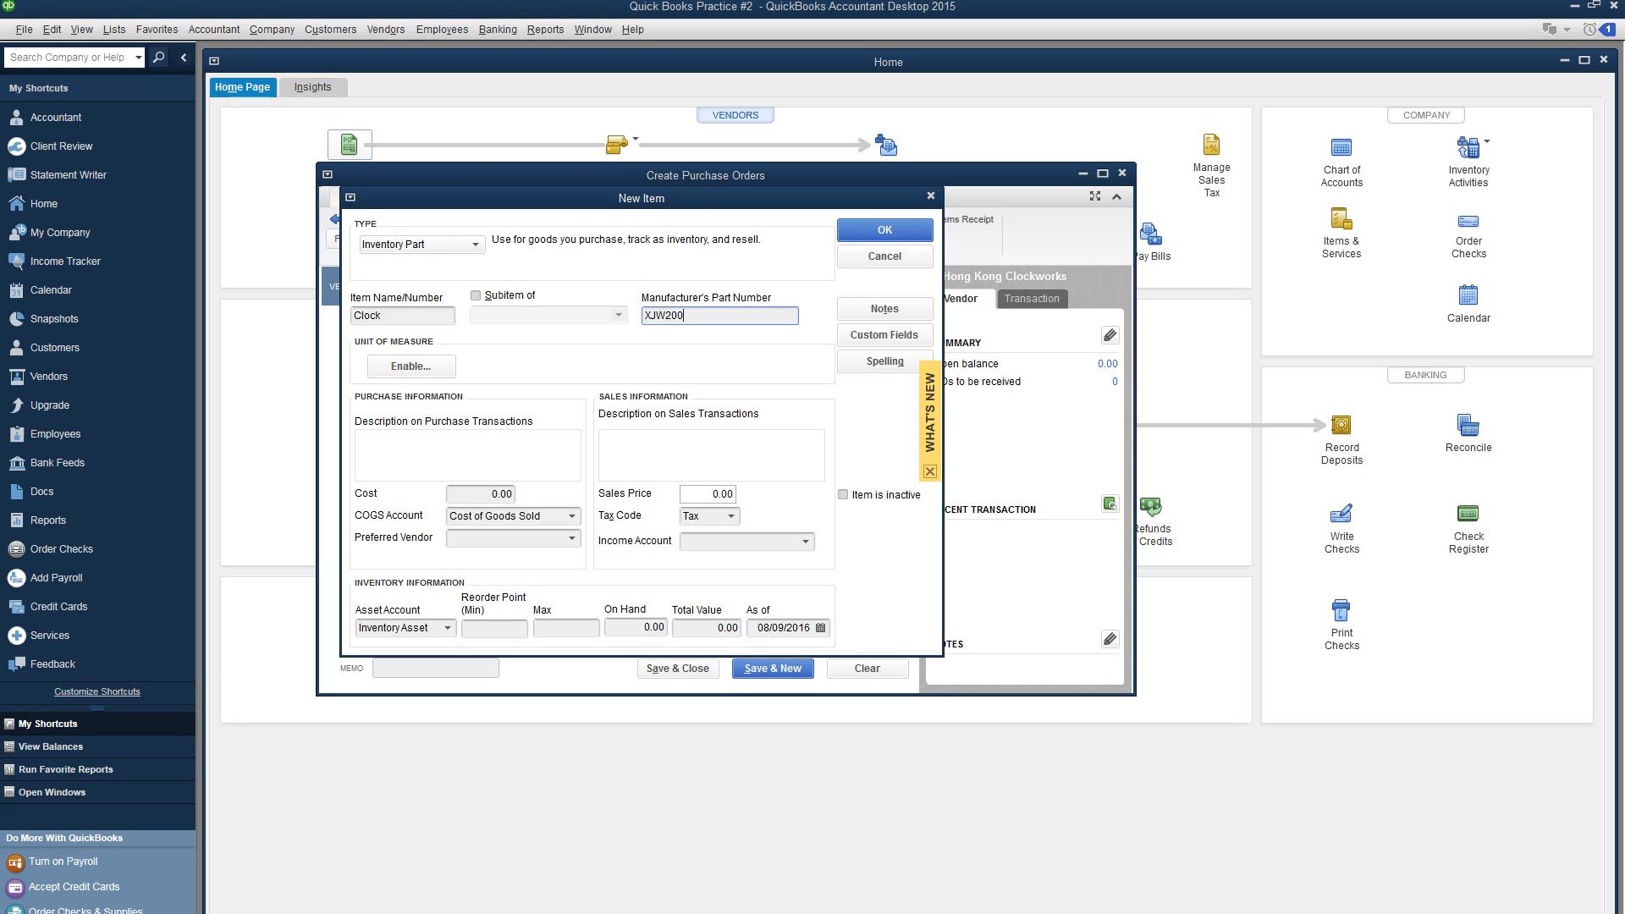
click(488, 446)
key(Tab)
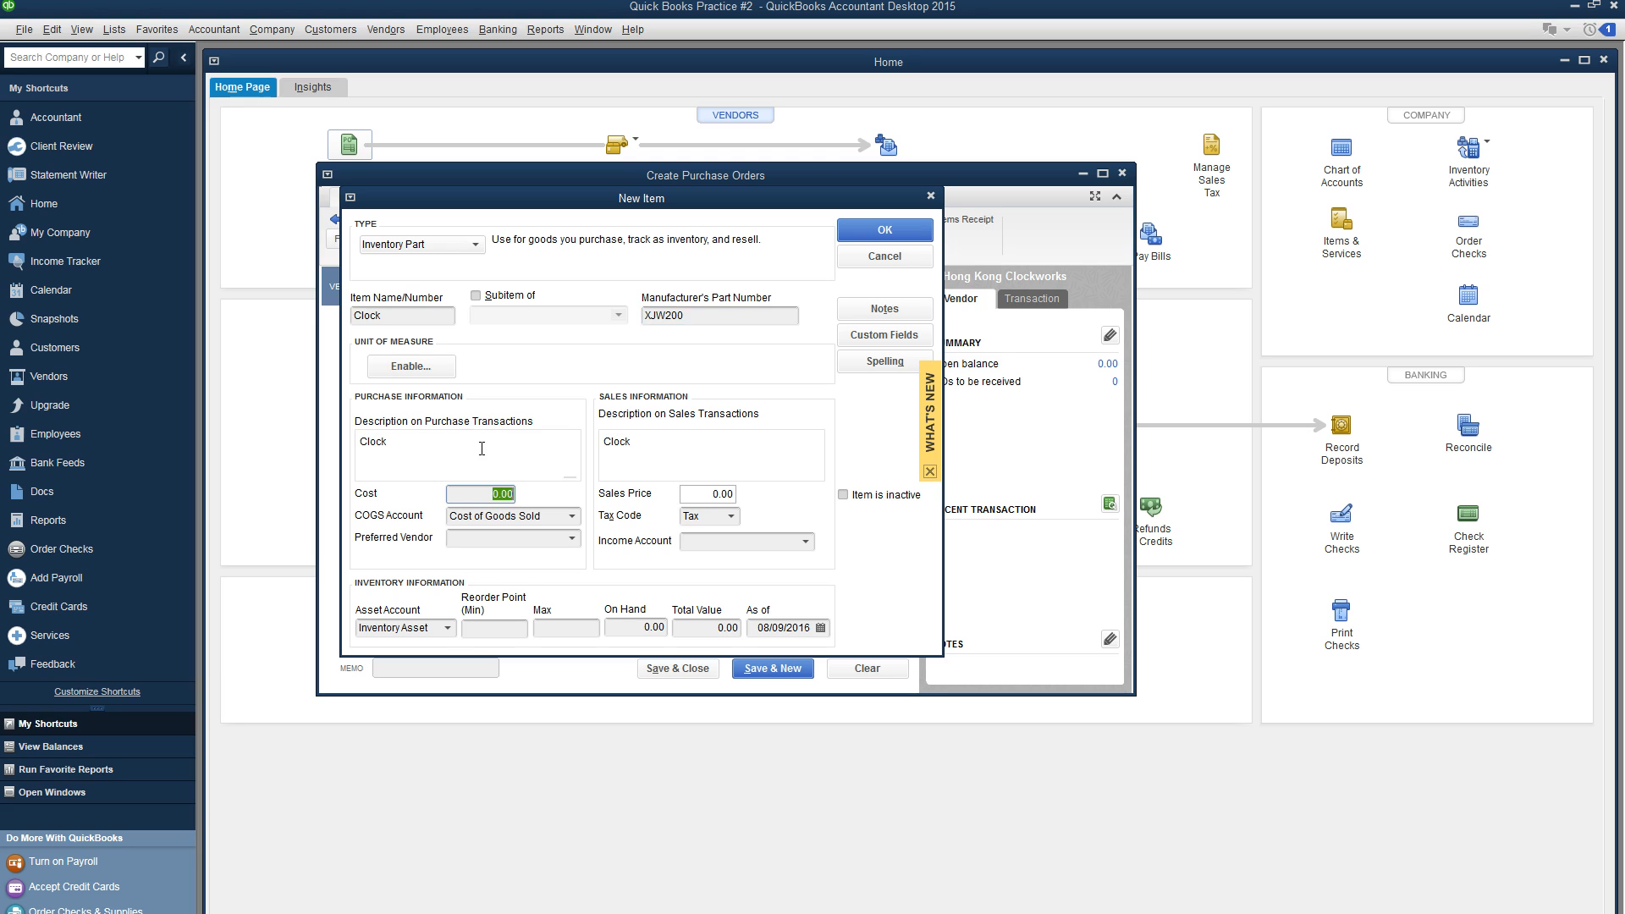
key(alt+Tab)
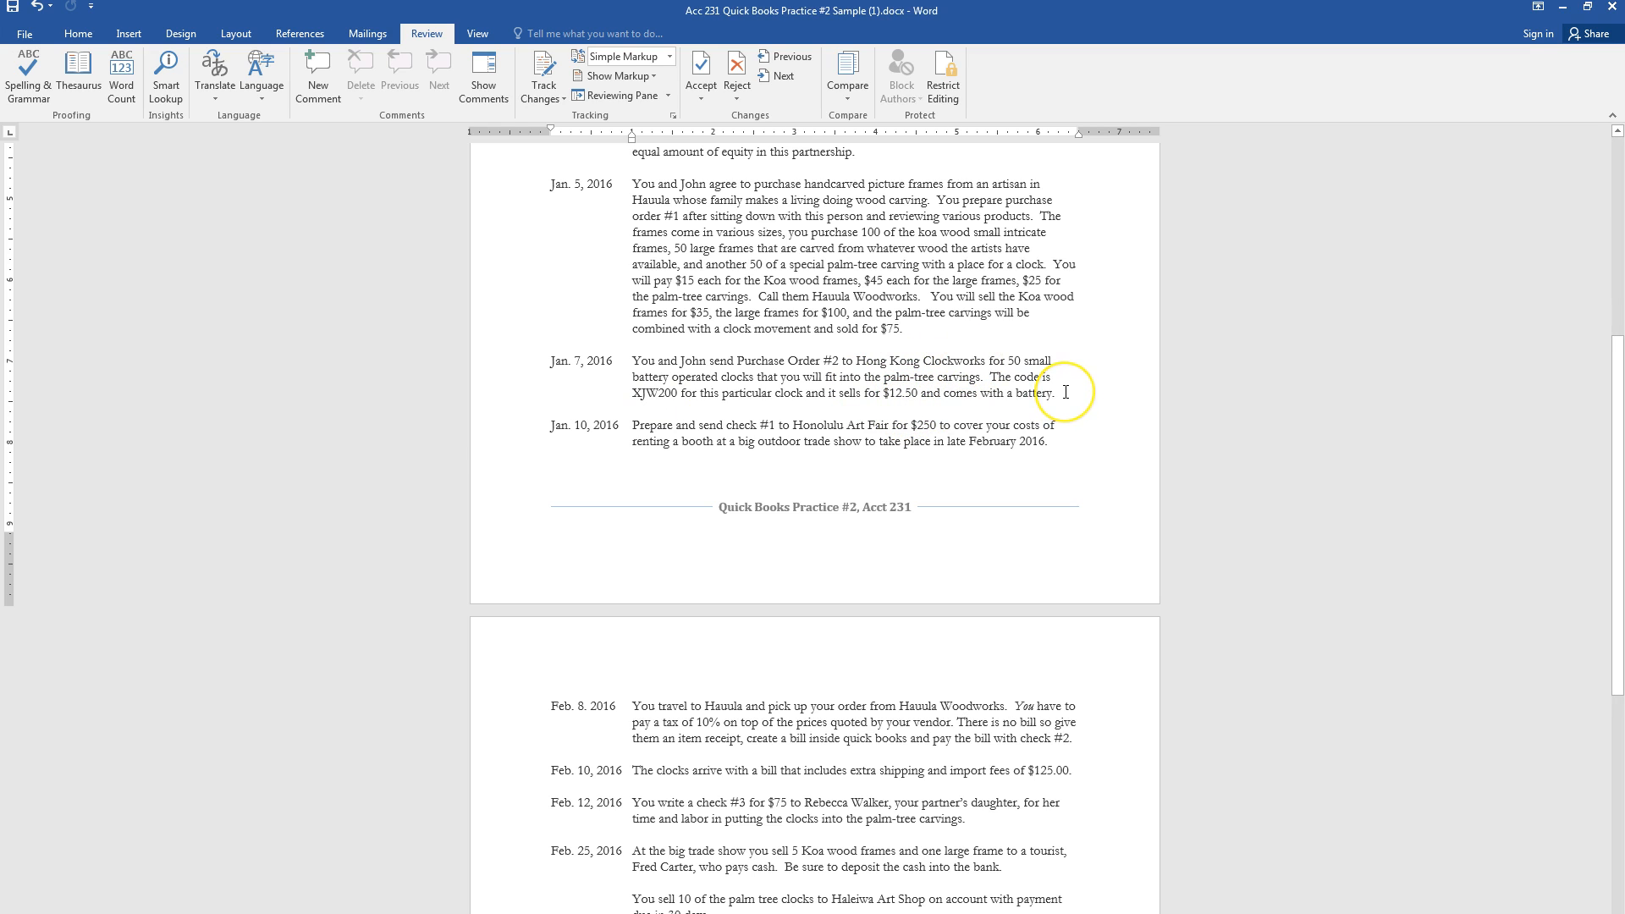
key(alt+Tab)
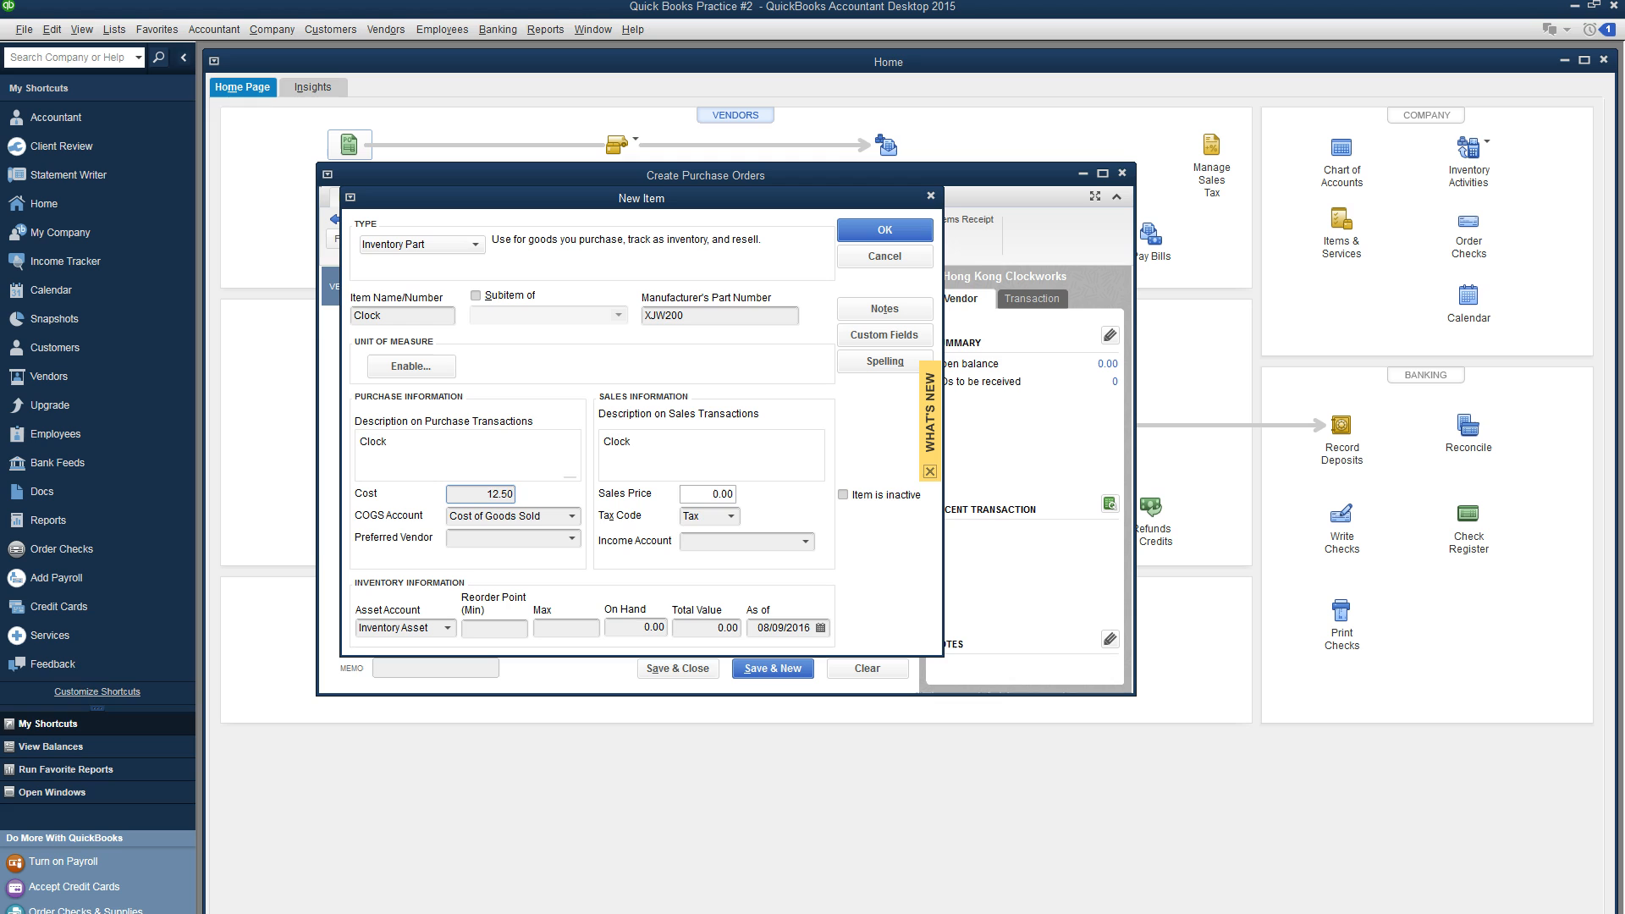
click(803, 546)
click(780, 572)
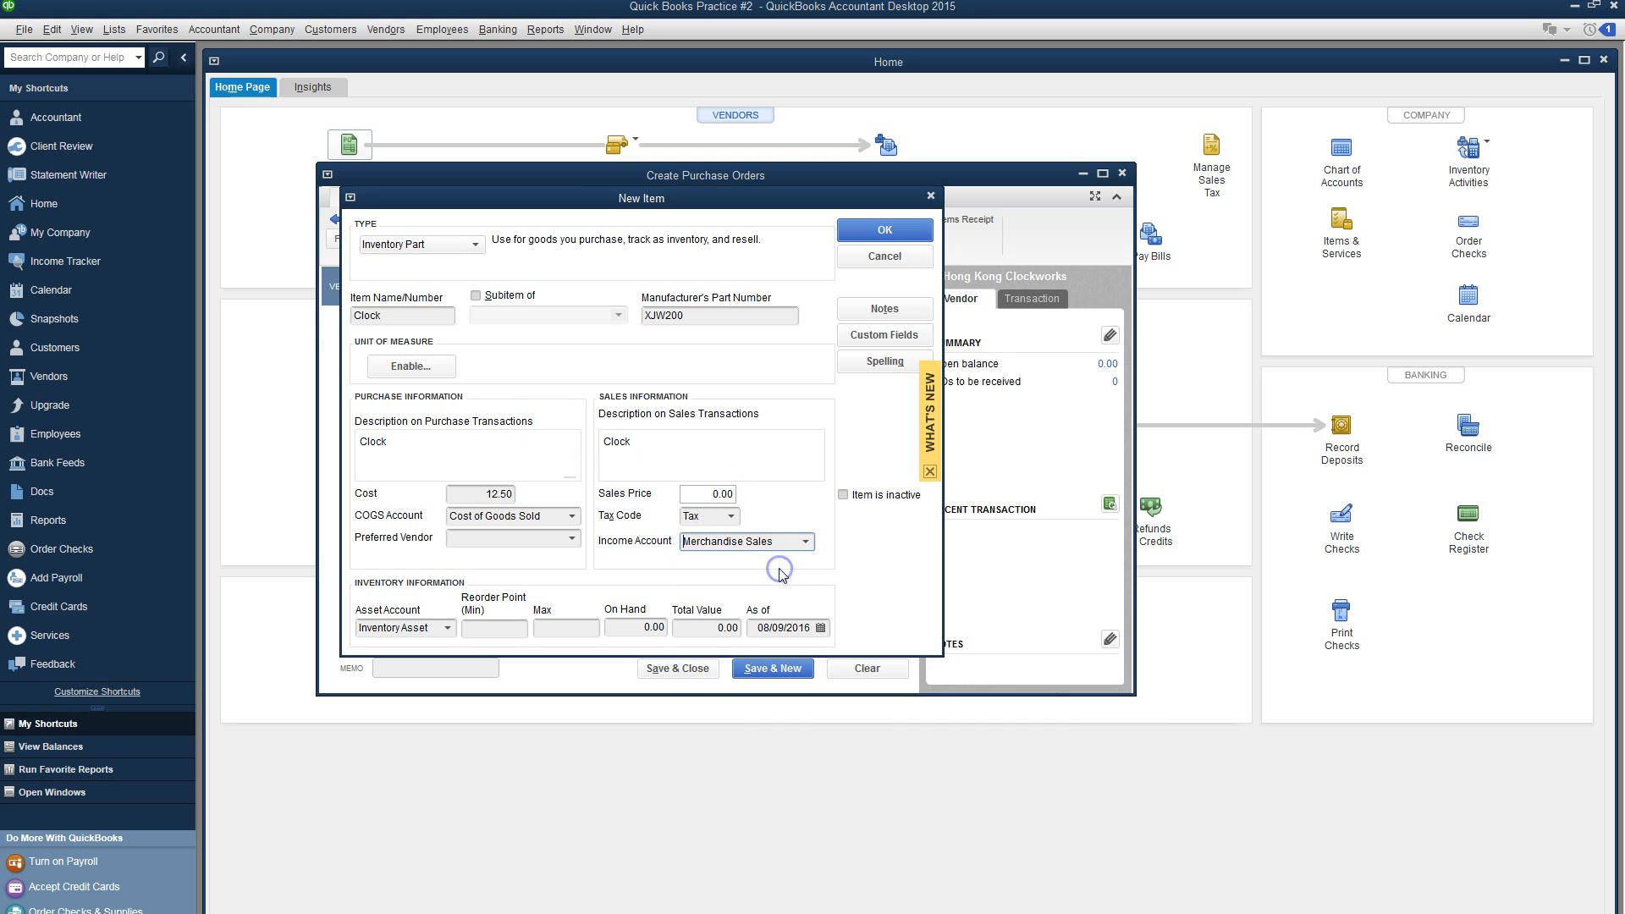
click(877, 234)
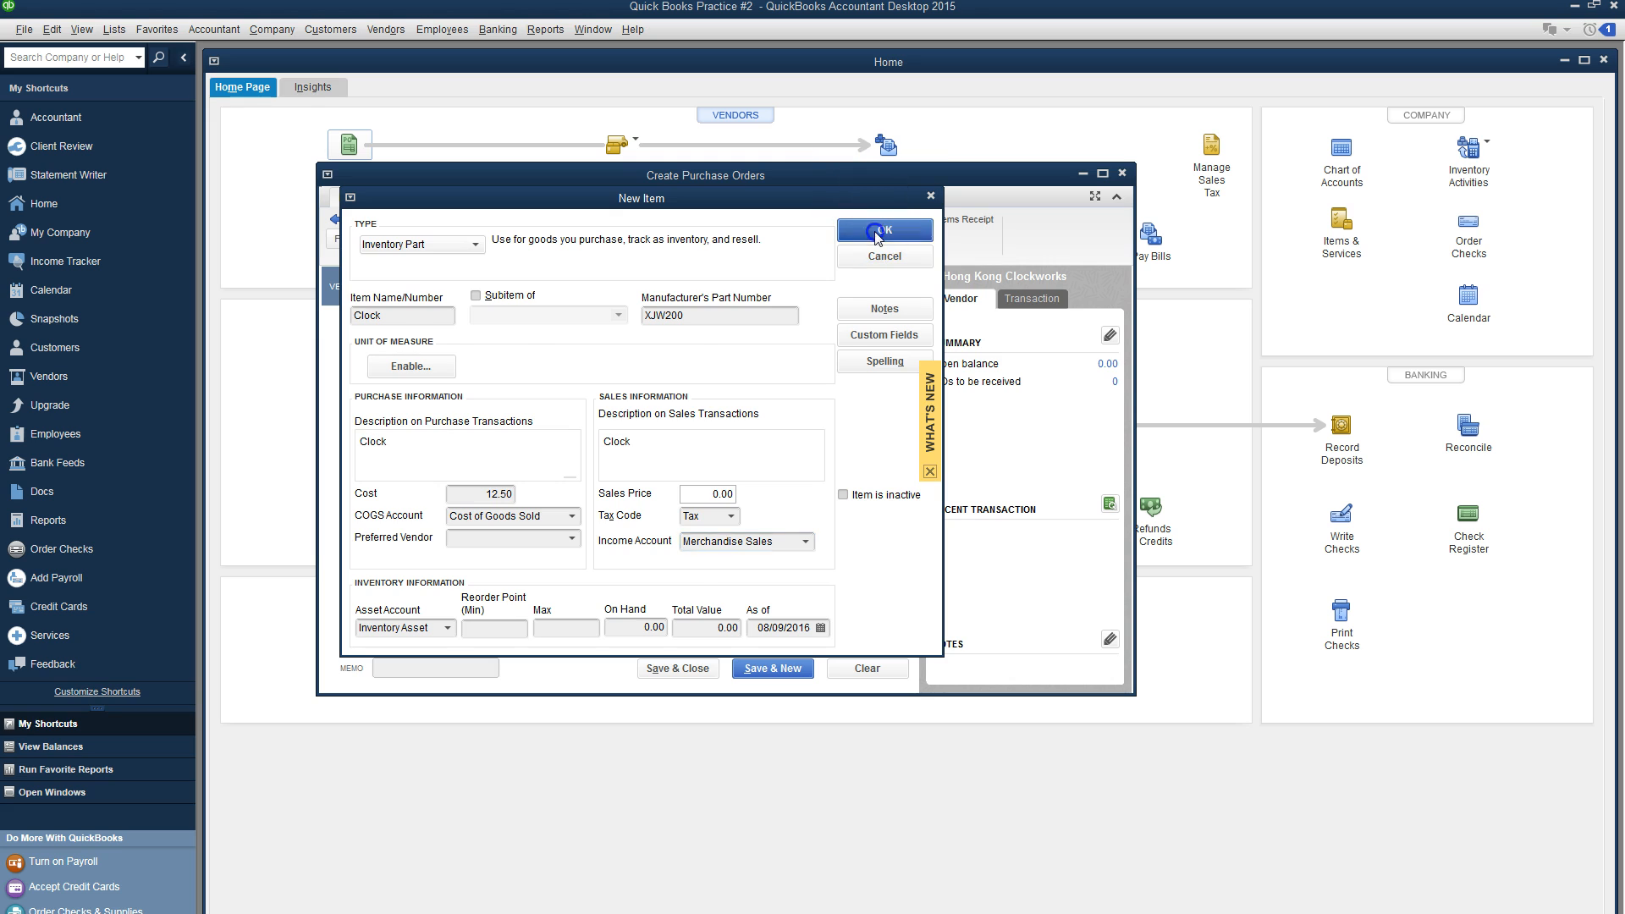
Step: Order 50 clocks, add a memo, and save the 625.00 purchase order despite the past-date warning
click(575, 438)
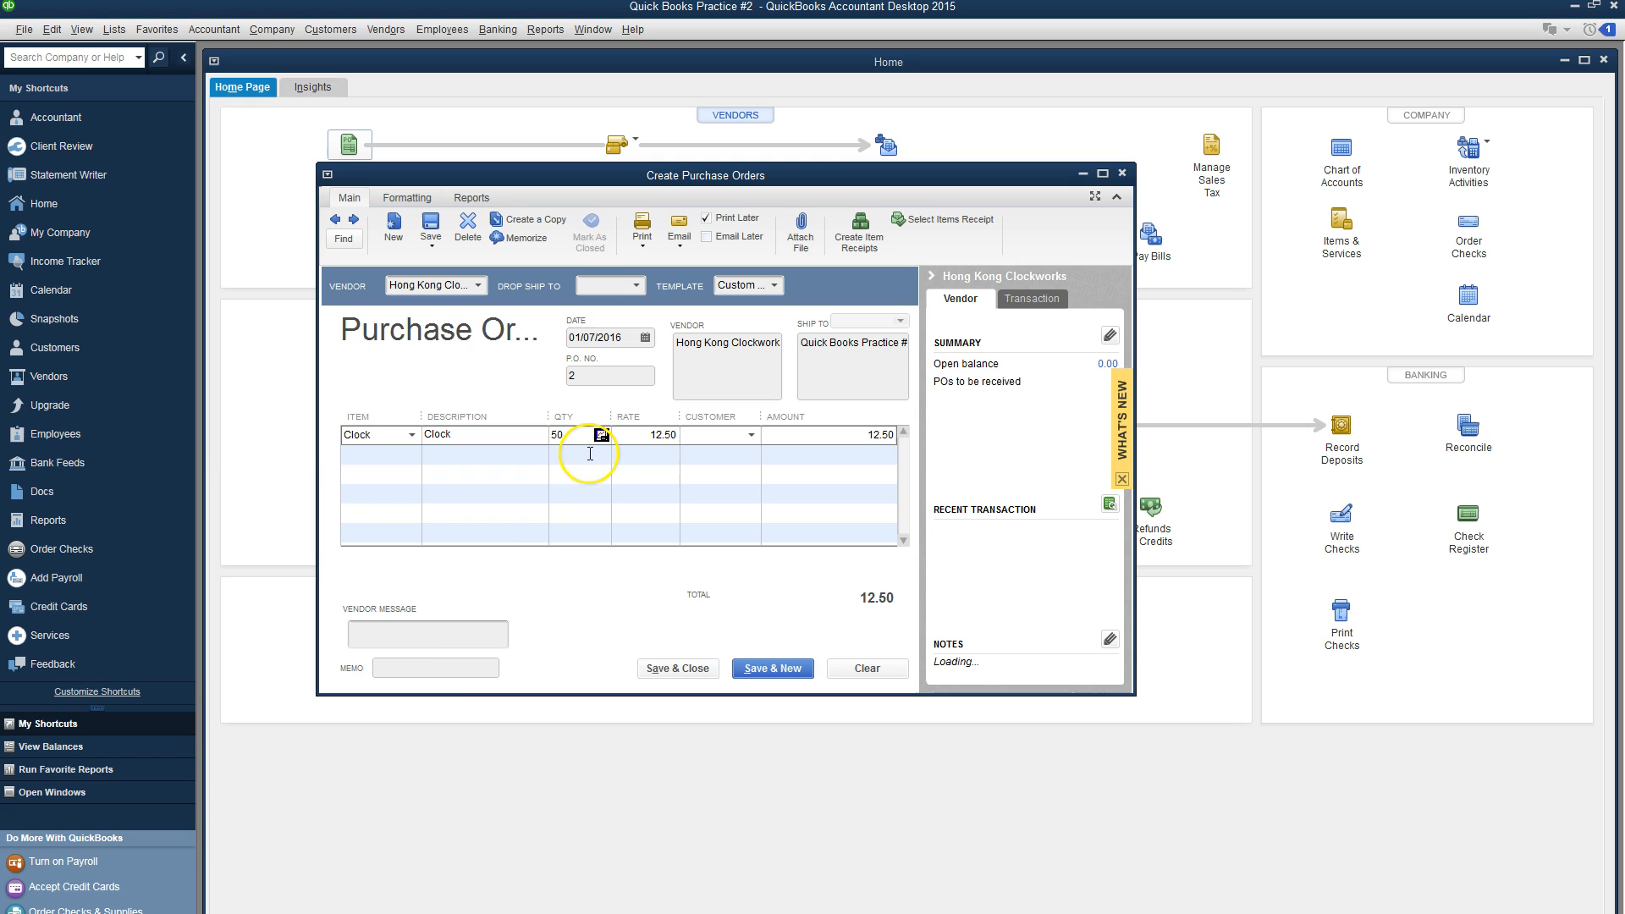
click(451, 666)
text(Clock Purchase)
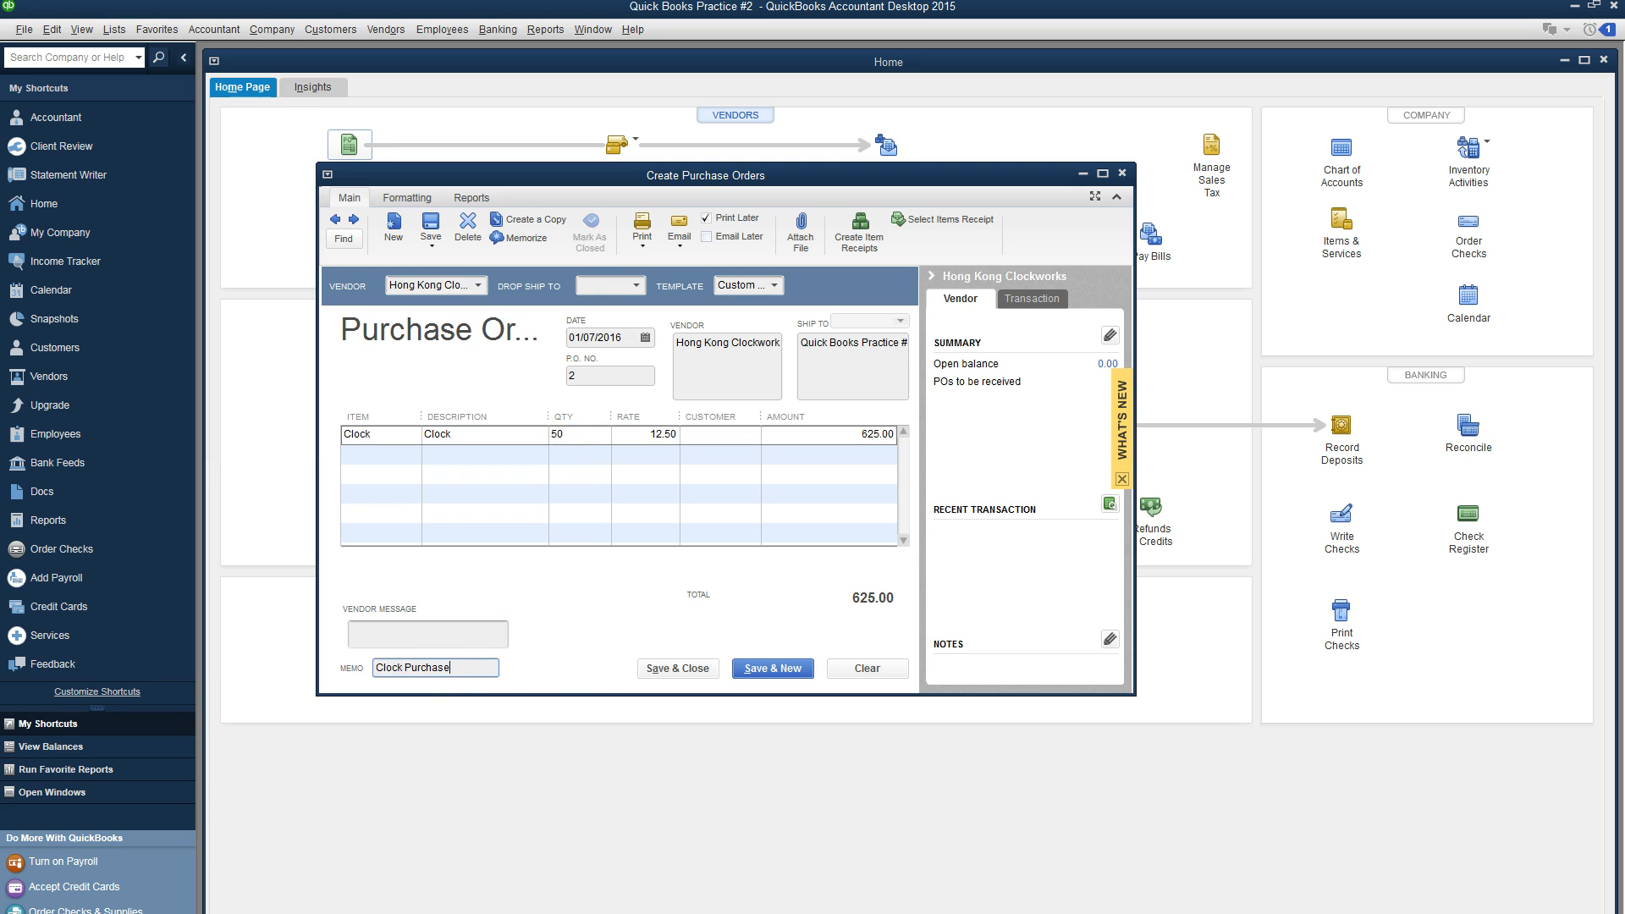
click(699, 665)
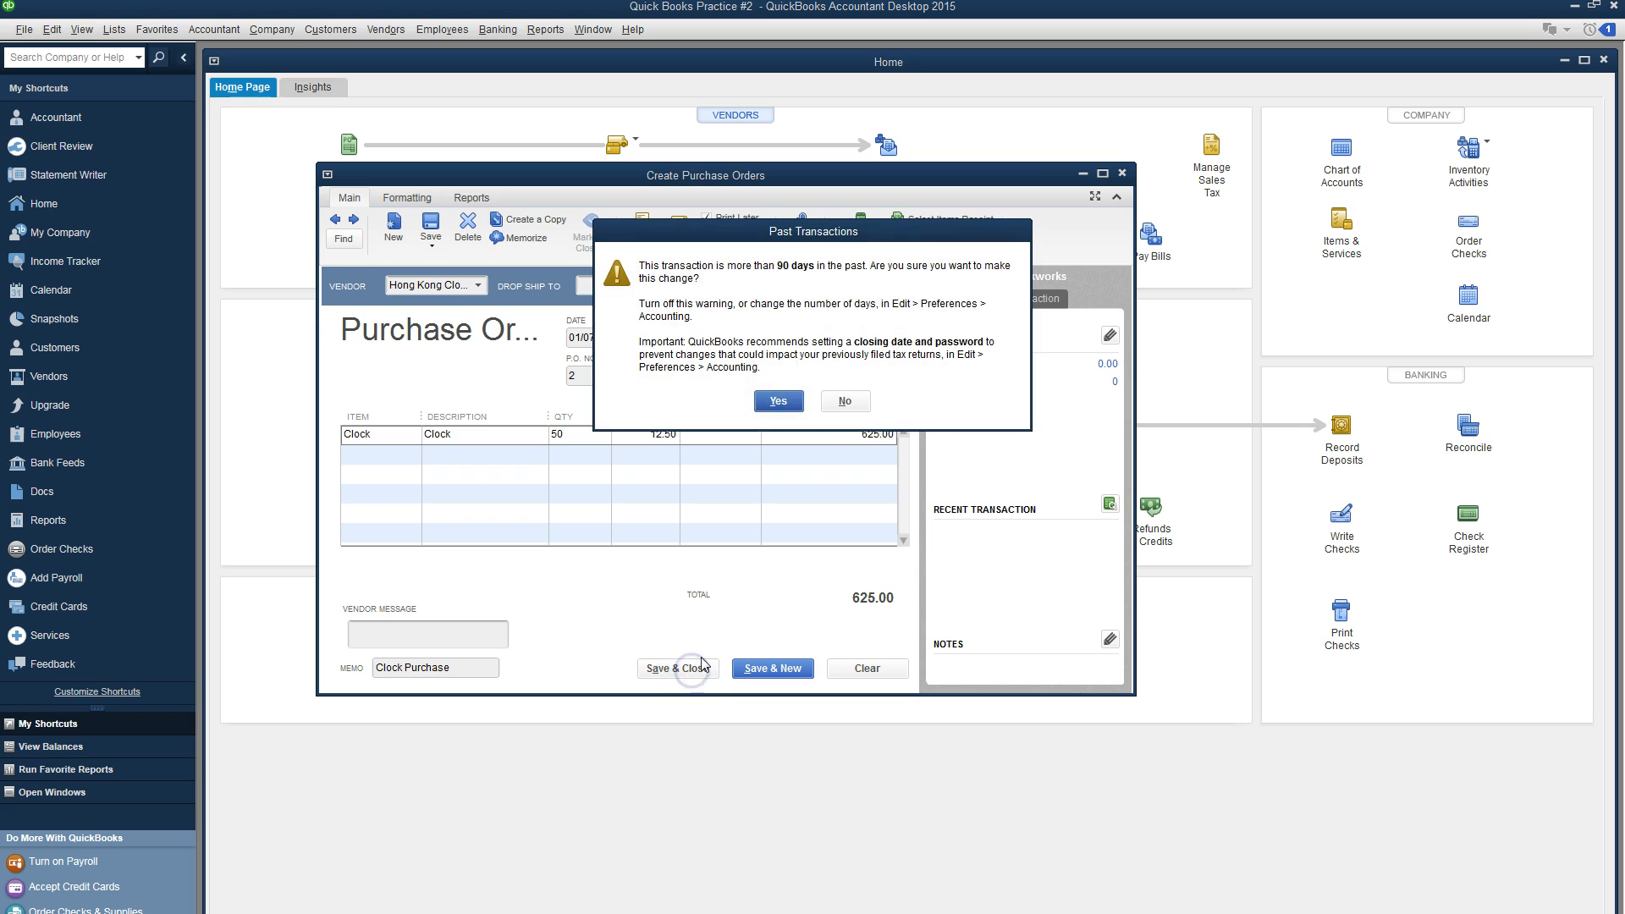
click(778, 400)
key(Escape)
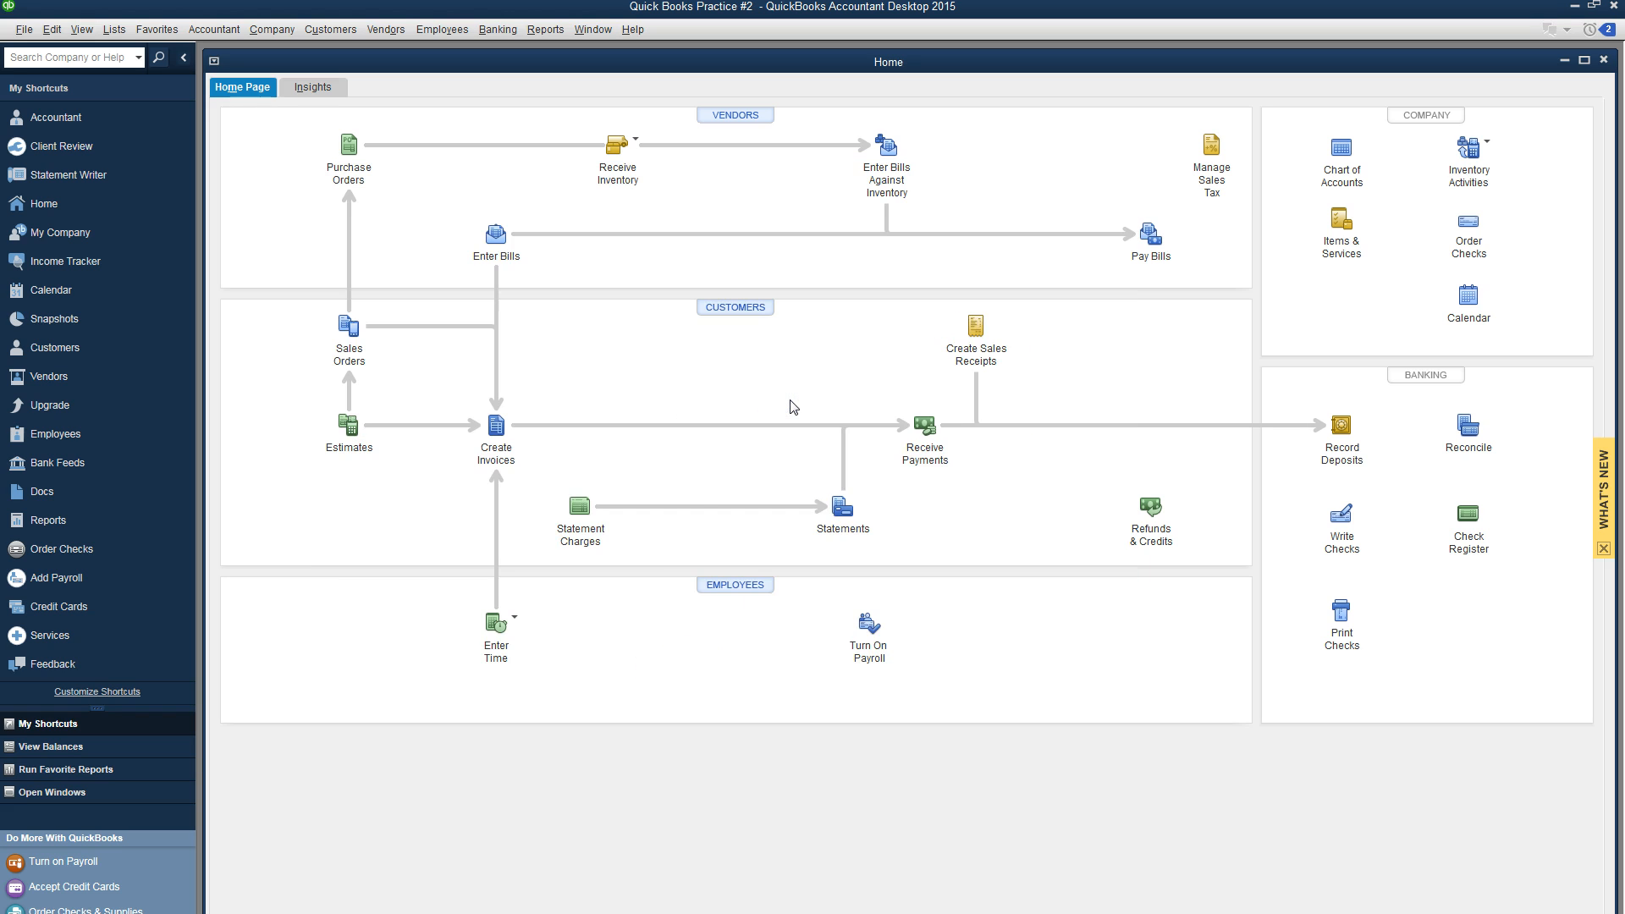
key(alt+Tab)
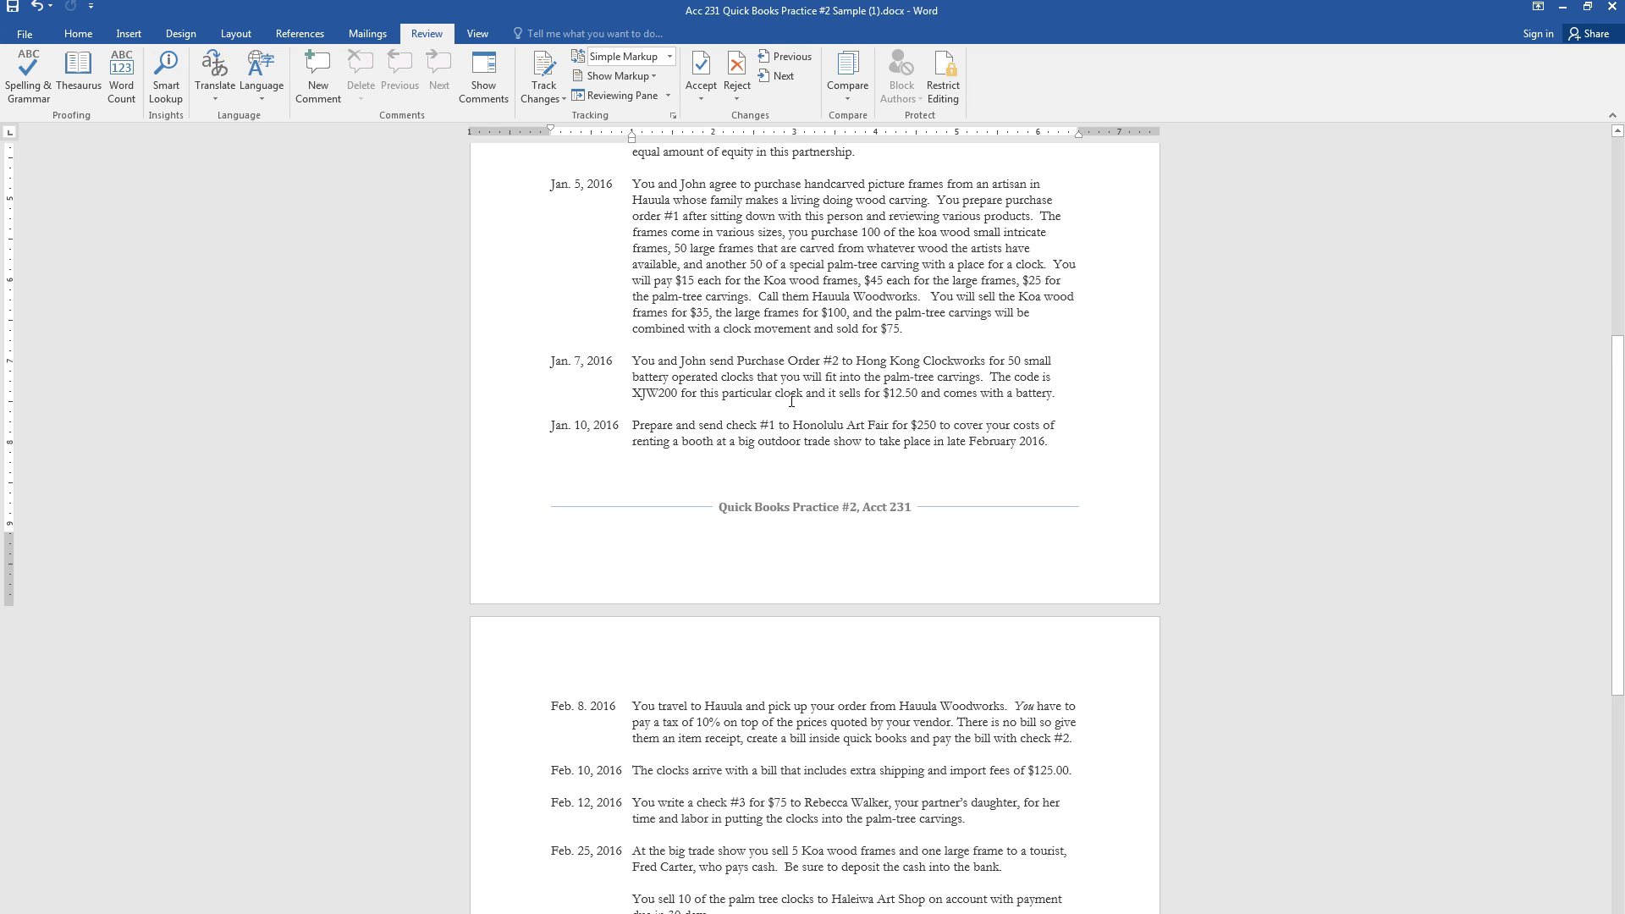
Step: Read the February 2016 entries in the Word instructions, then return to QuickBooks
scroll(800, 393, down, 5)
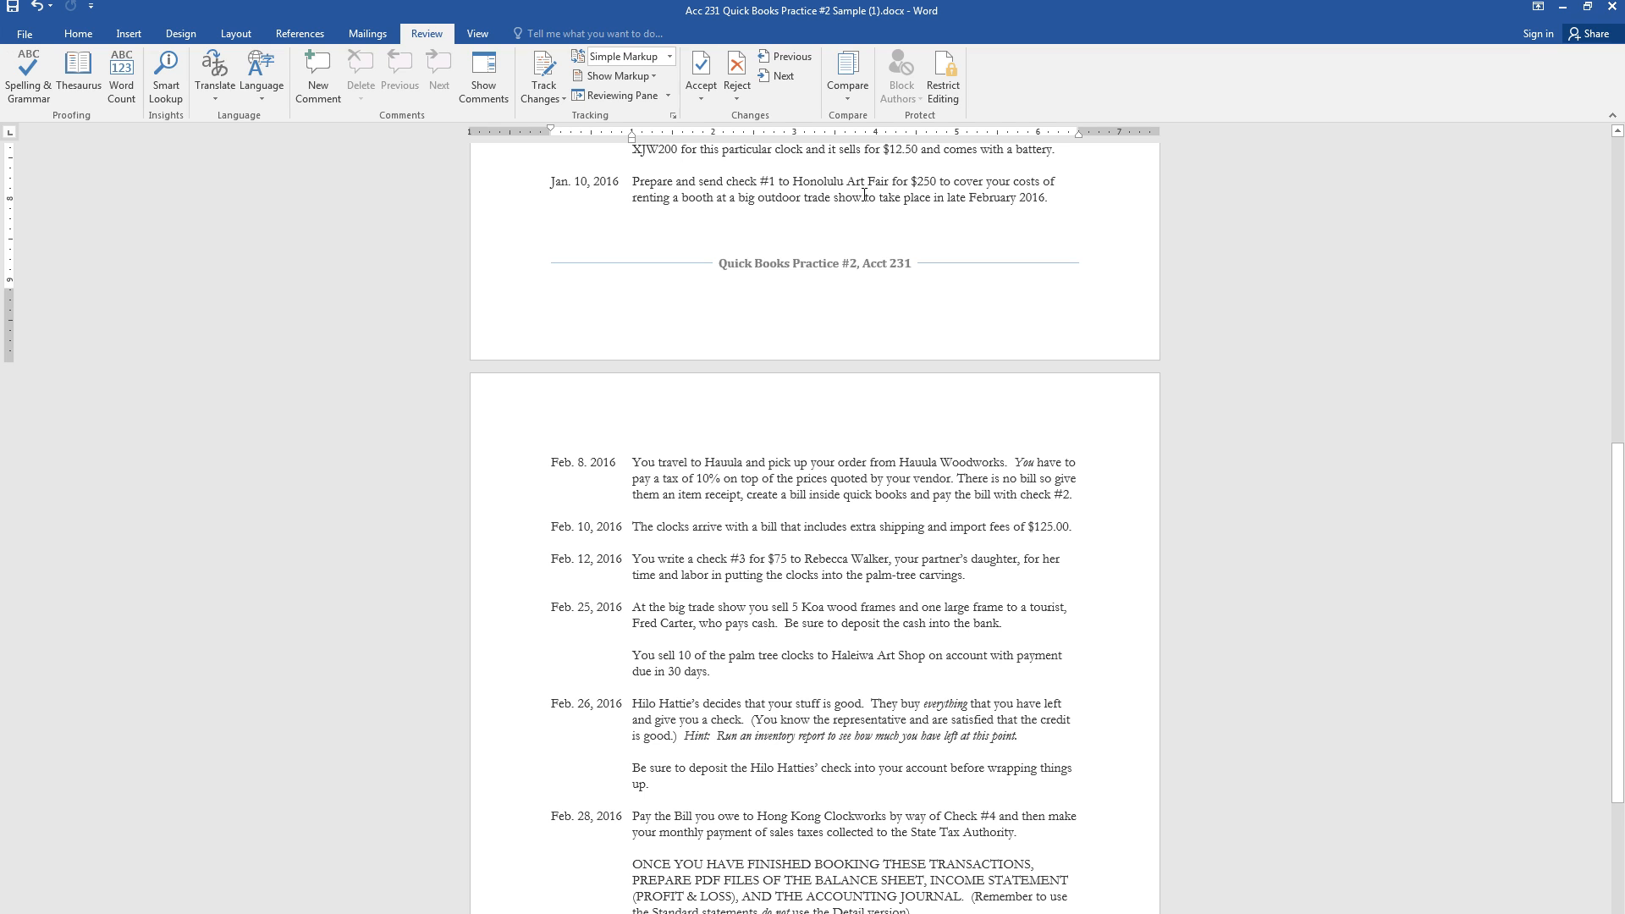
key(alt+Tab)
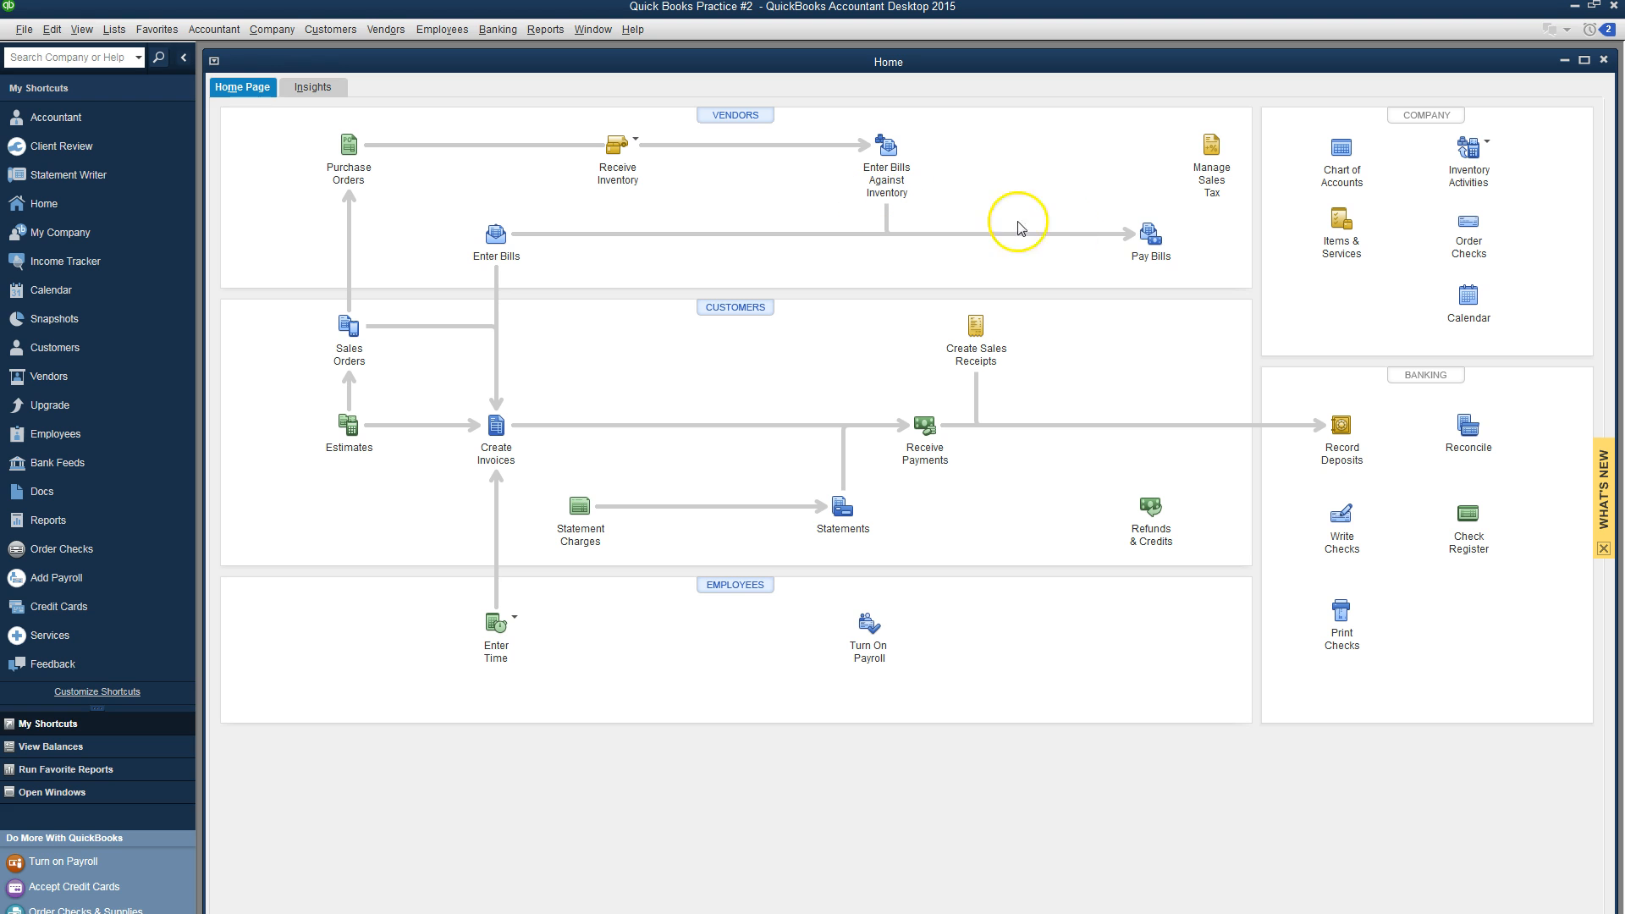
Step: Start check number 1, not marked to print later, dated 01/10/2016
click(1354, 548)
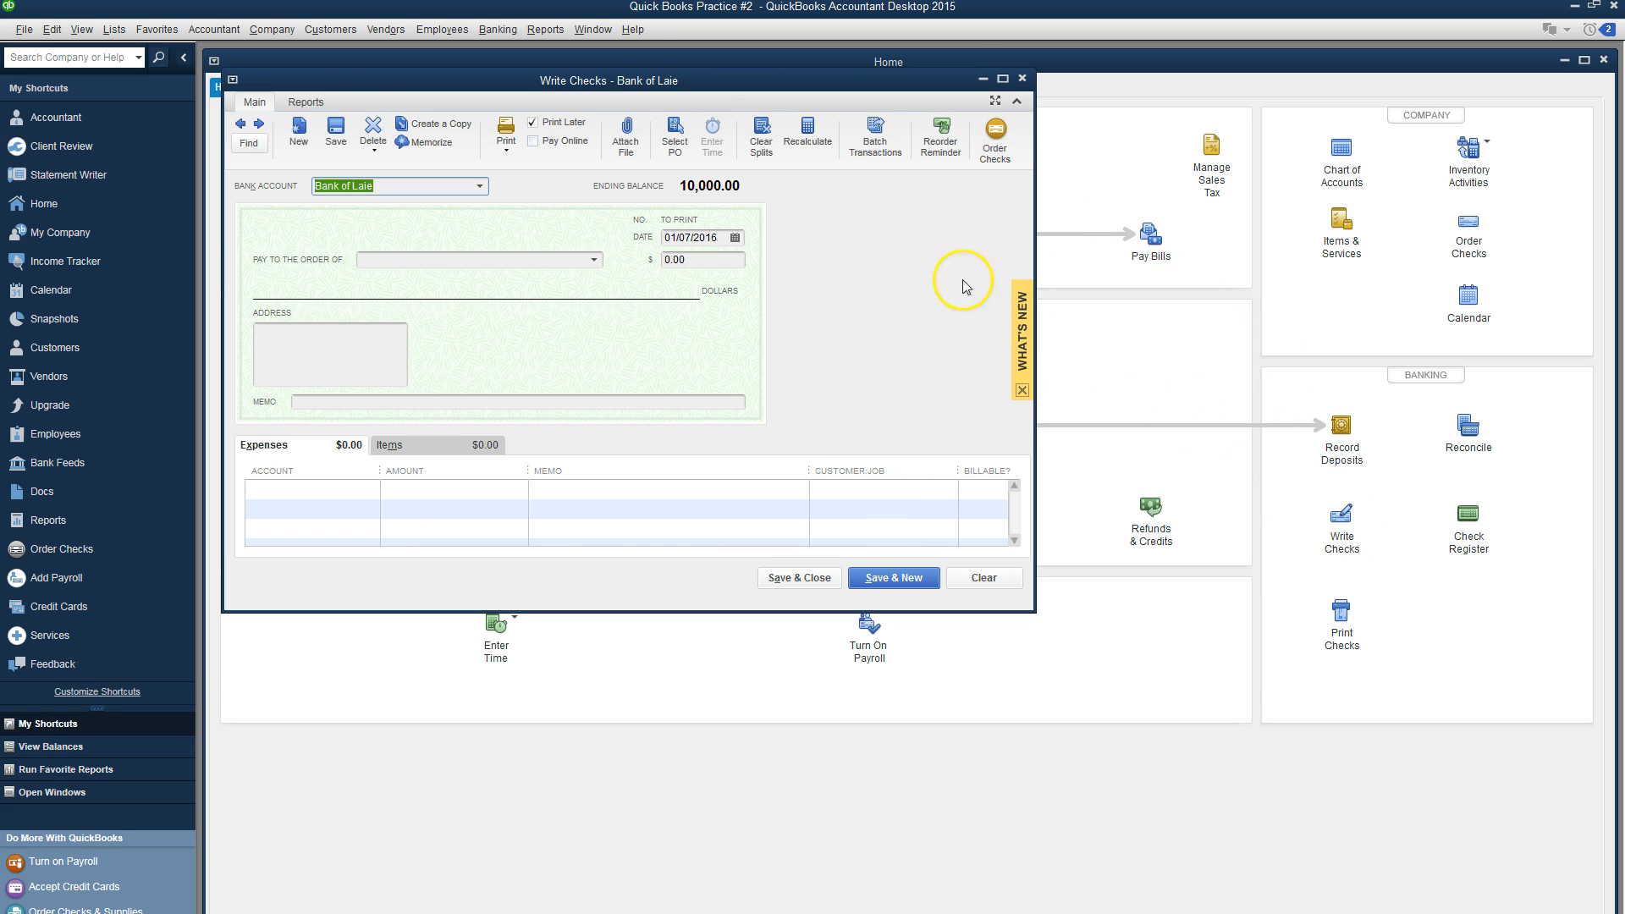
click(530, 127)
click(645, 216)
text(1)
click(735, 239)
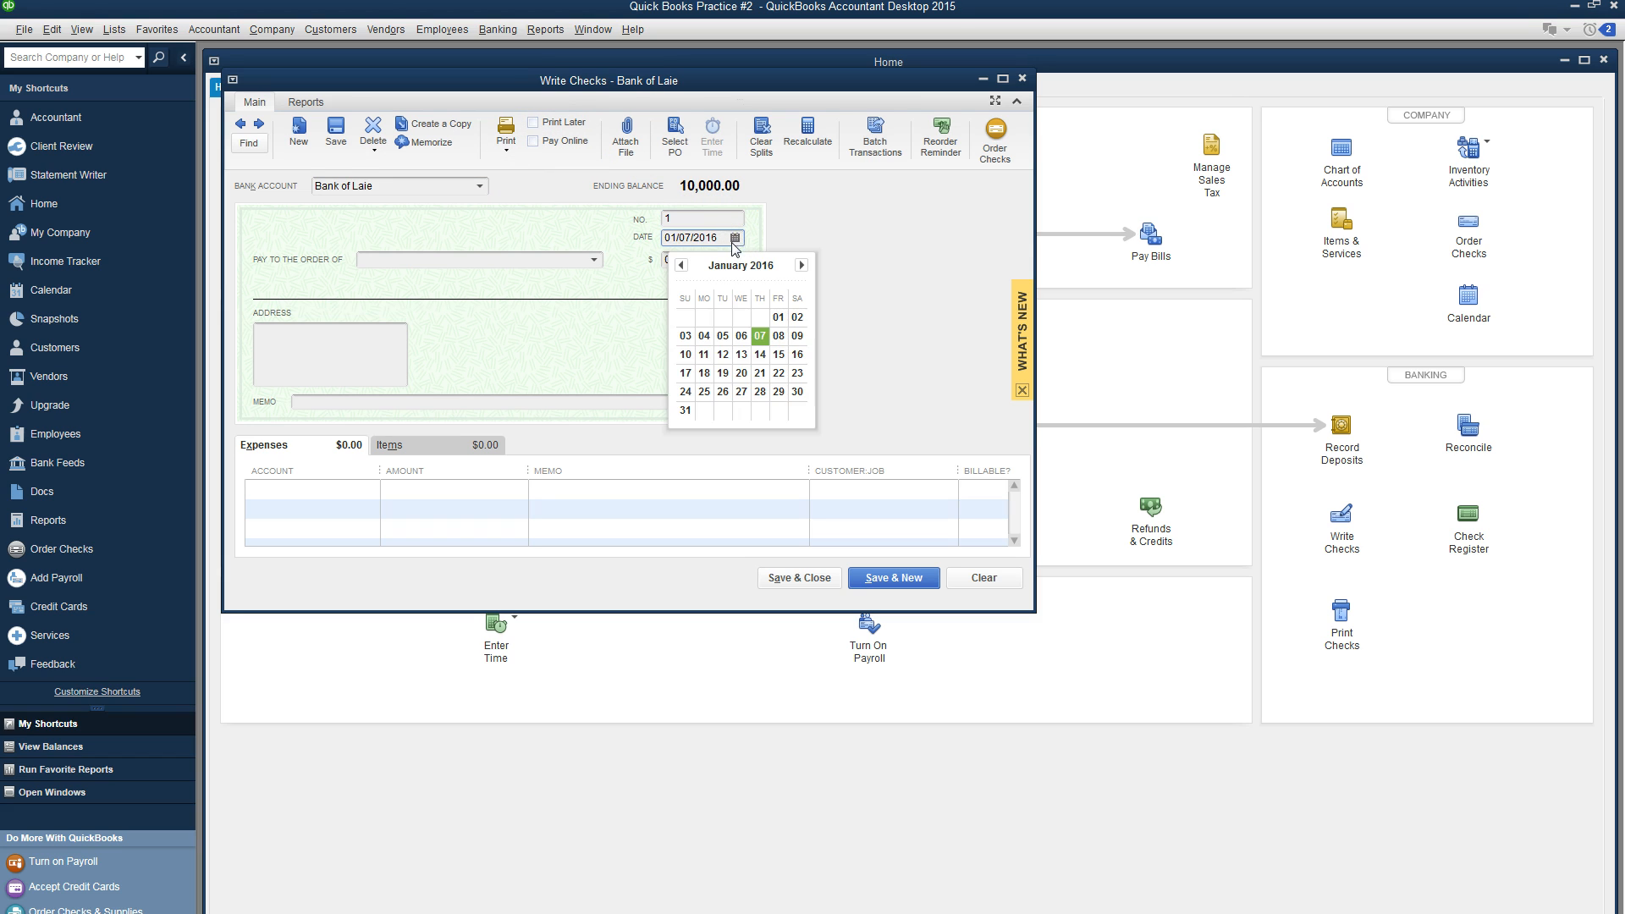
key(alt+Tab)
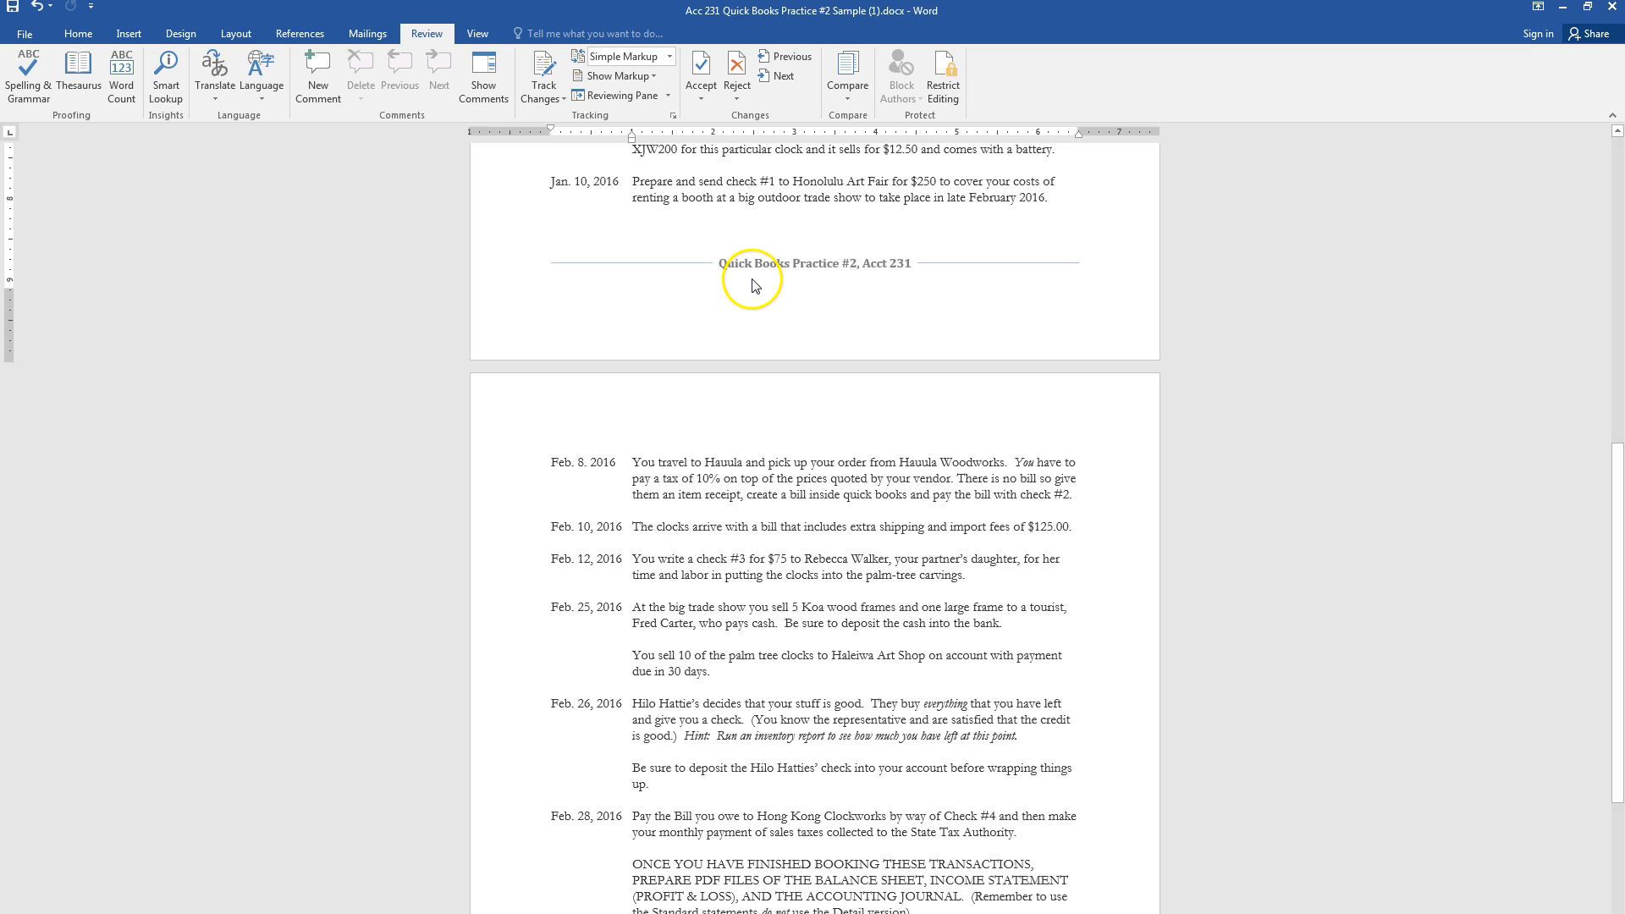
key(alt+Tab)
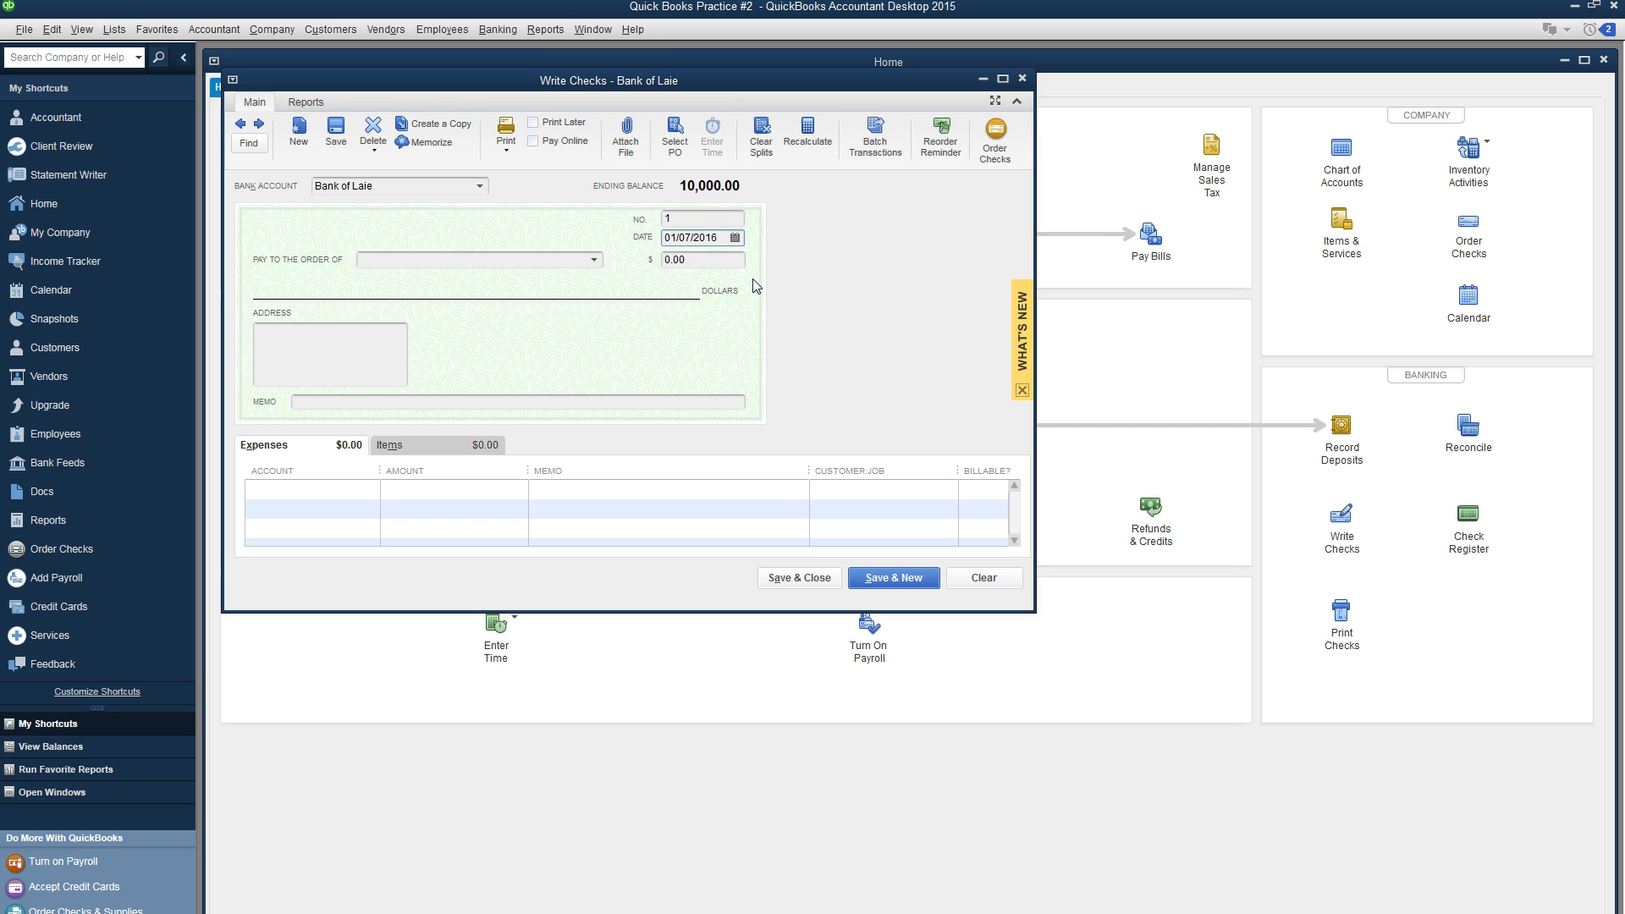
click(735, 238)
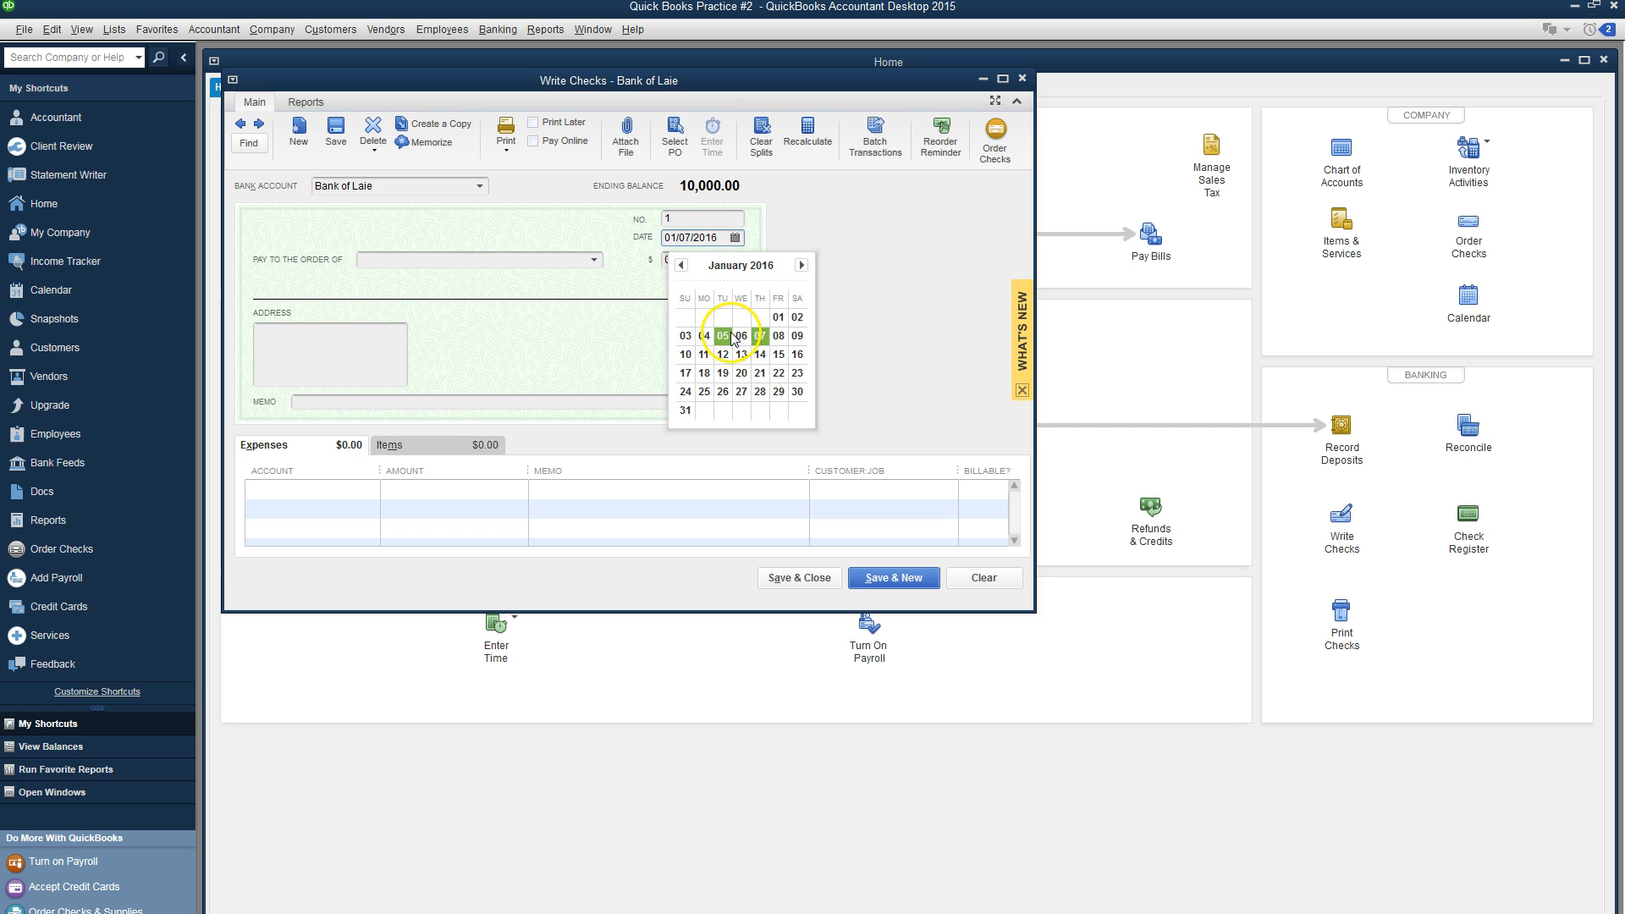
click(686, 354)
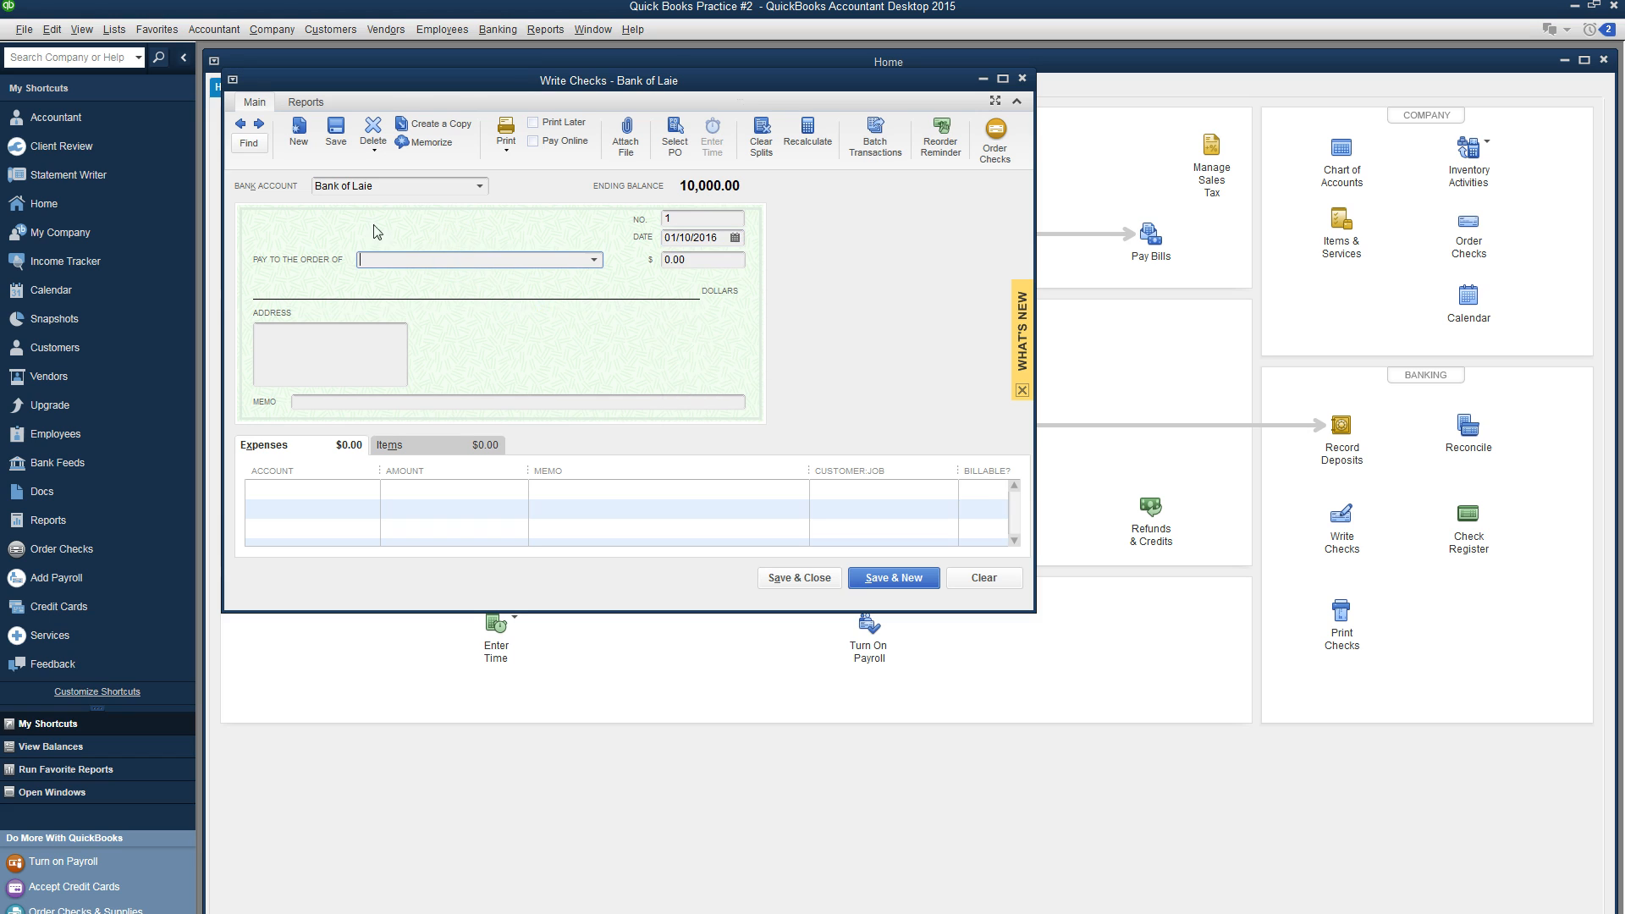
Step: Make Honolulu Art Fair the payee, quick-adding it as a vendor
text(Honolu)
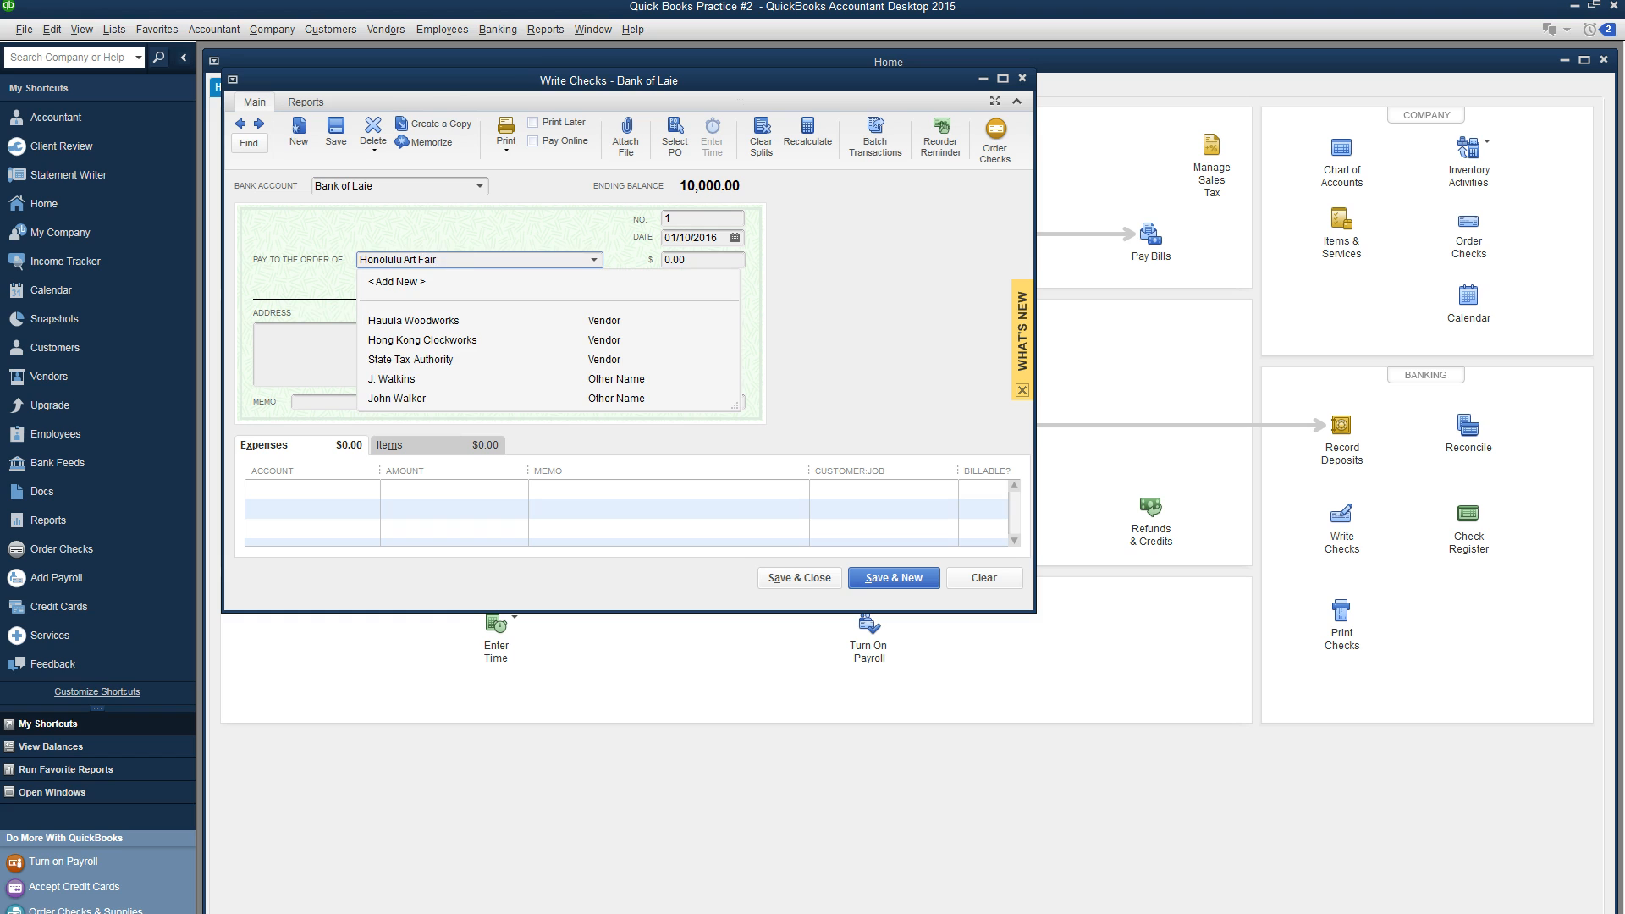
text(lu Art Fair)
key(Tab)
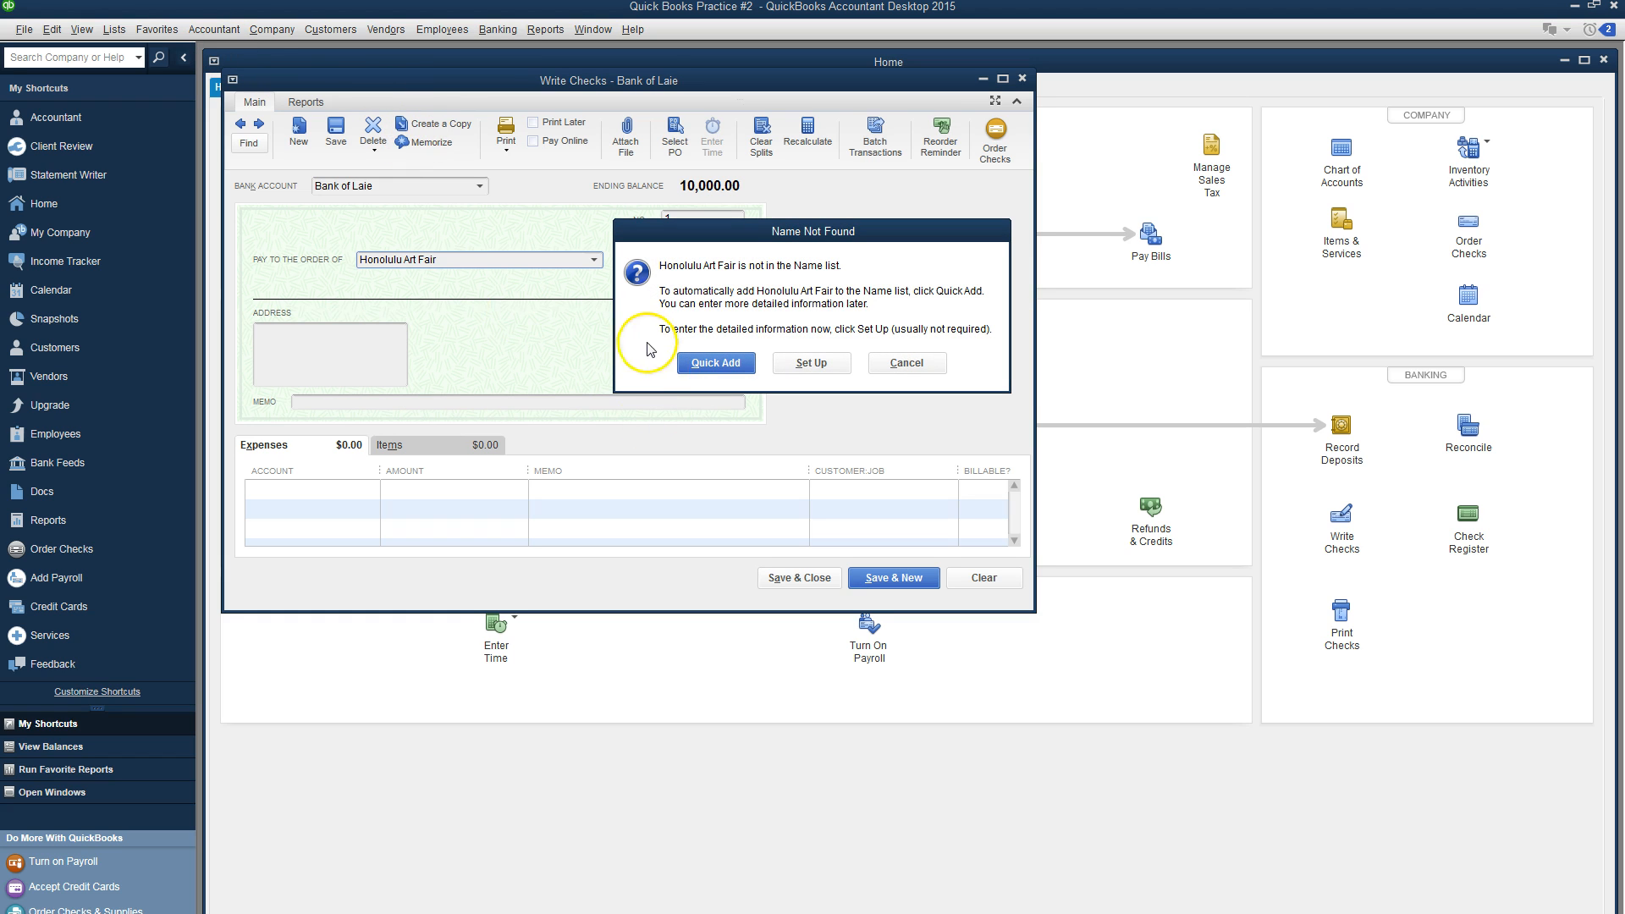
click(693, 363)
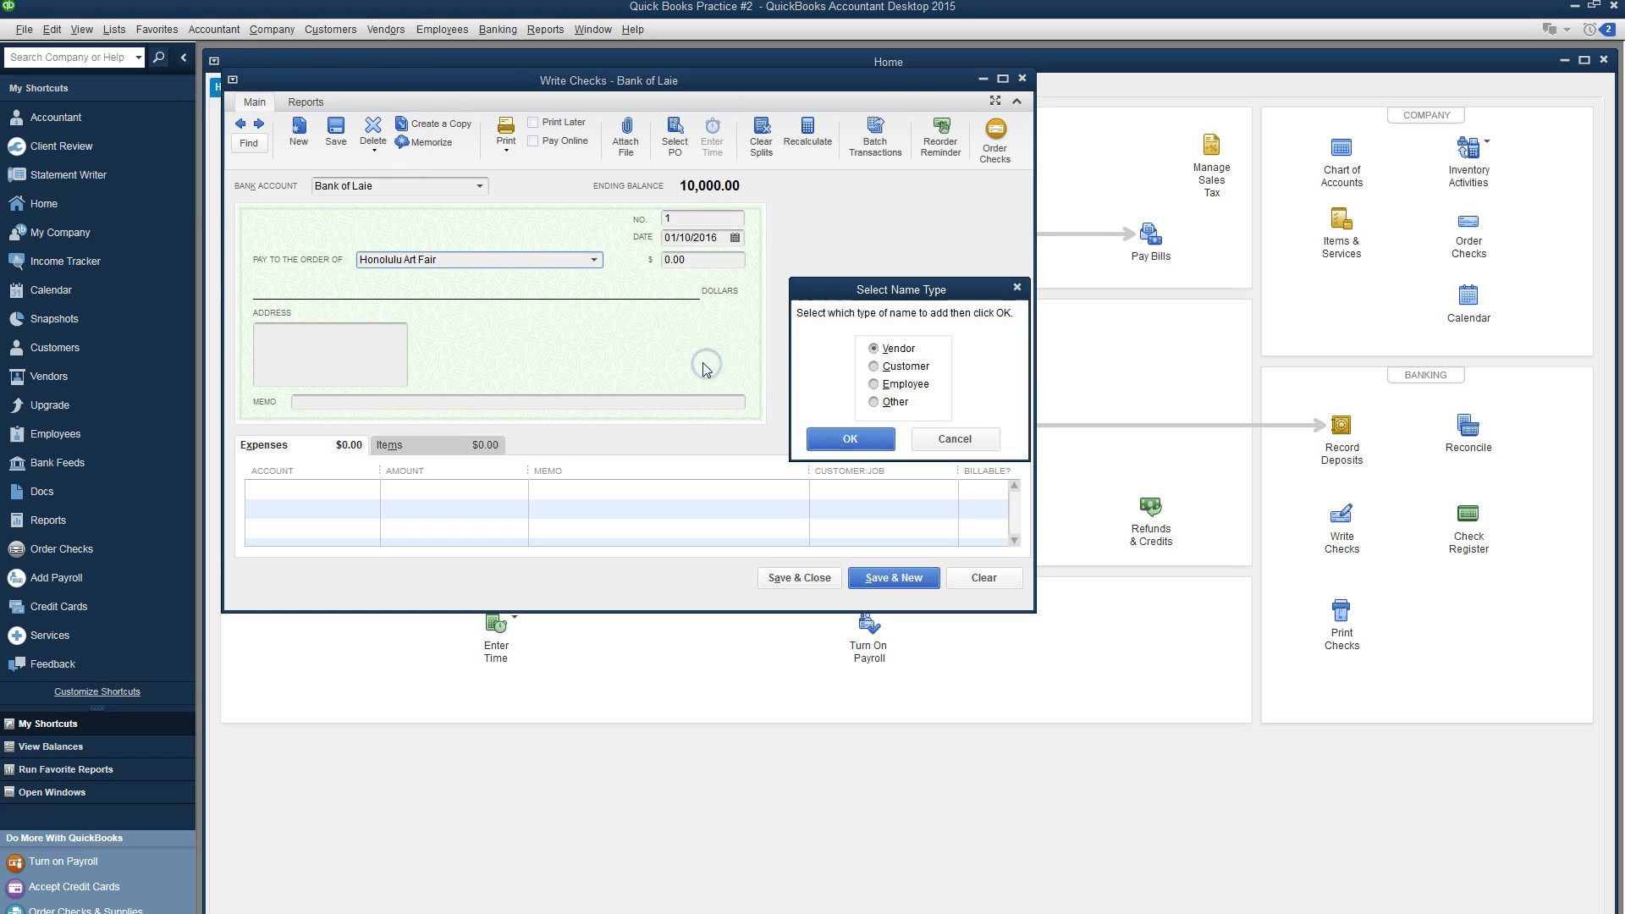
click(840, 440)
Step: Charge 250.00 to Rent Expense with Booth Rental Charge memos and save check #1
click(364, 491)
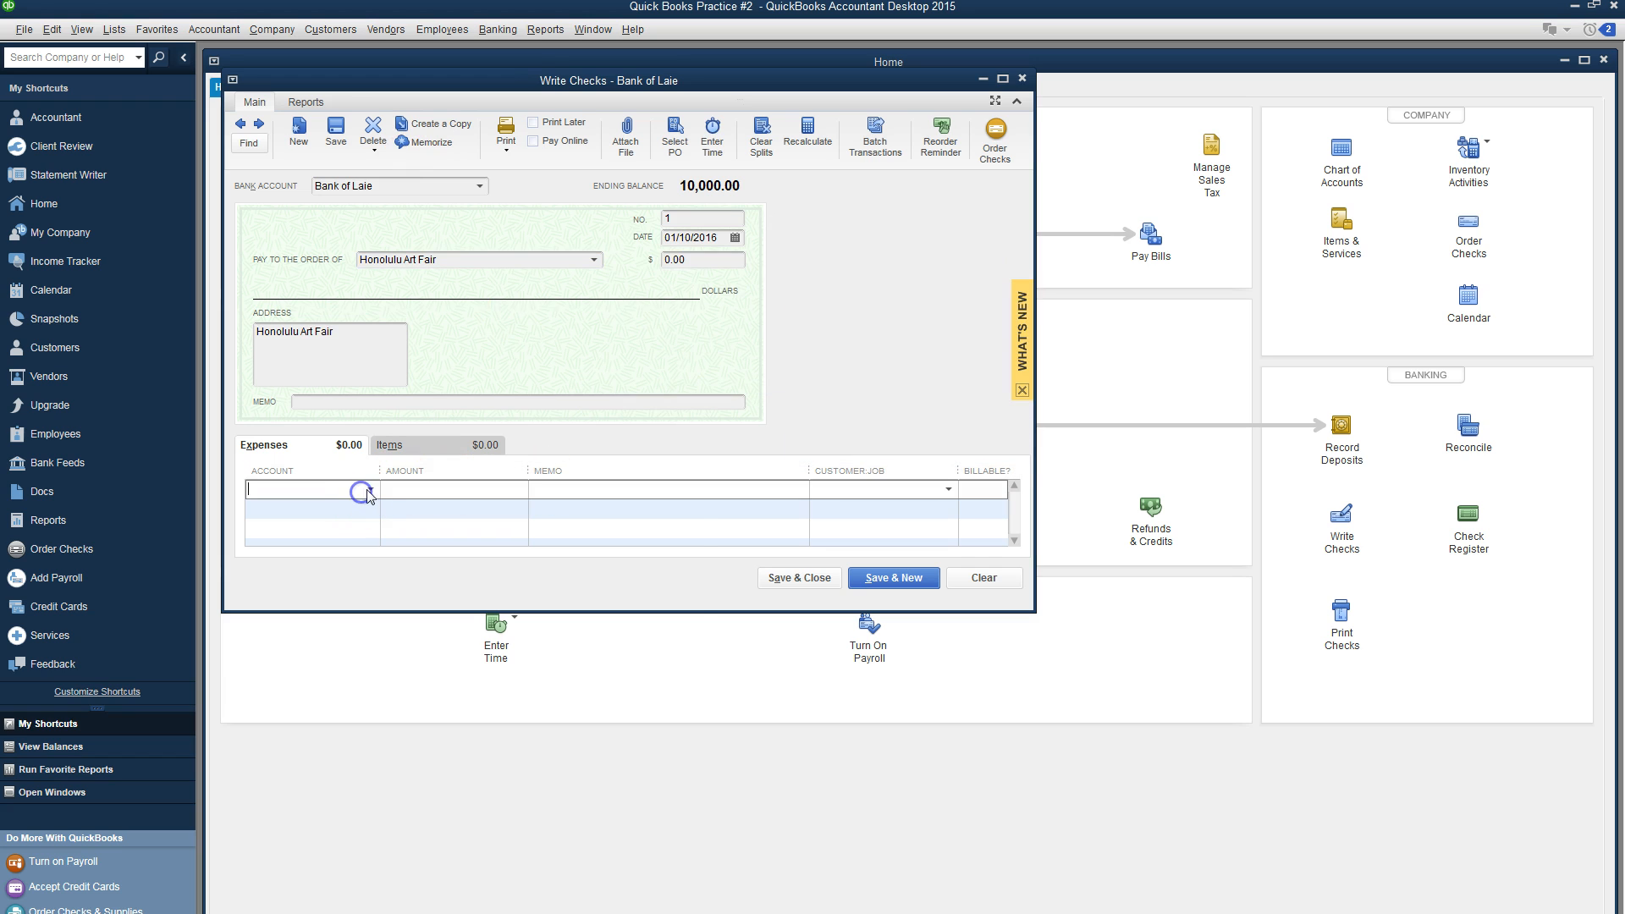
click(369, 490)
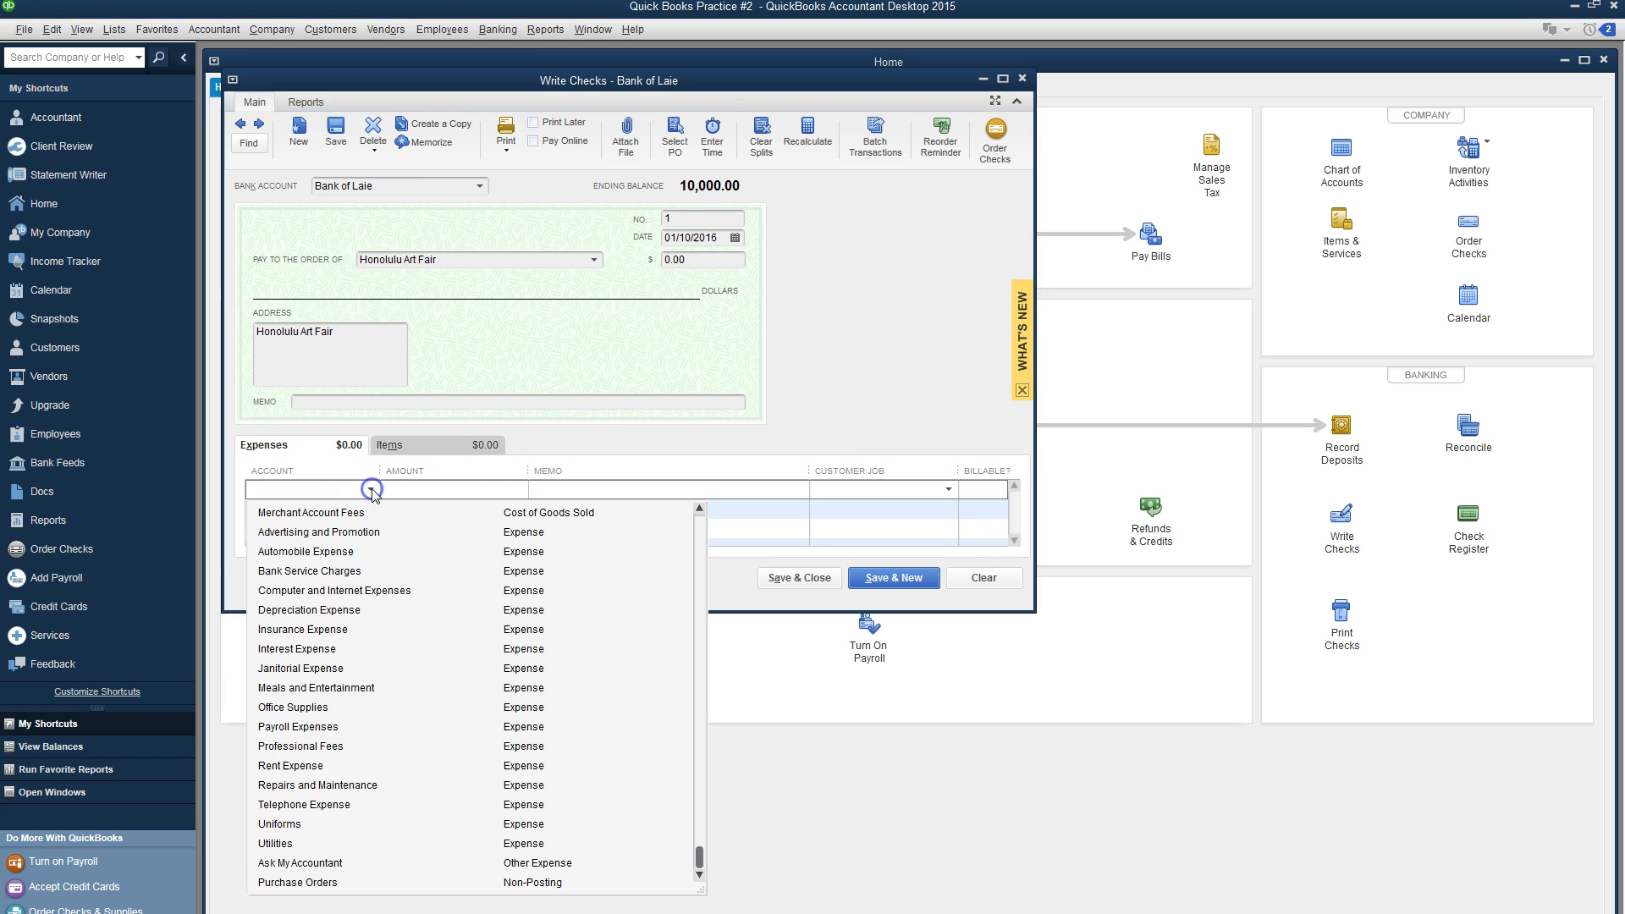
click(315, 767)
click(439, 497)
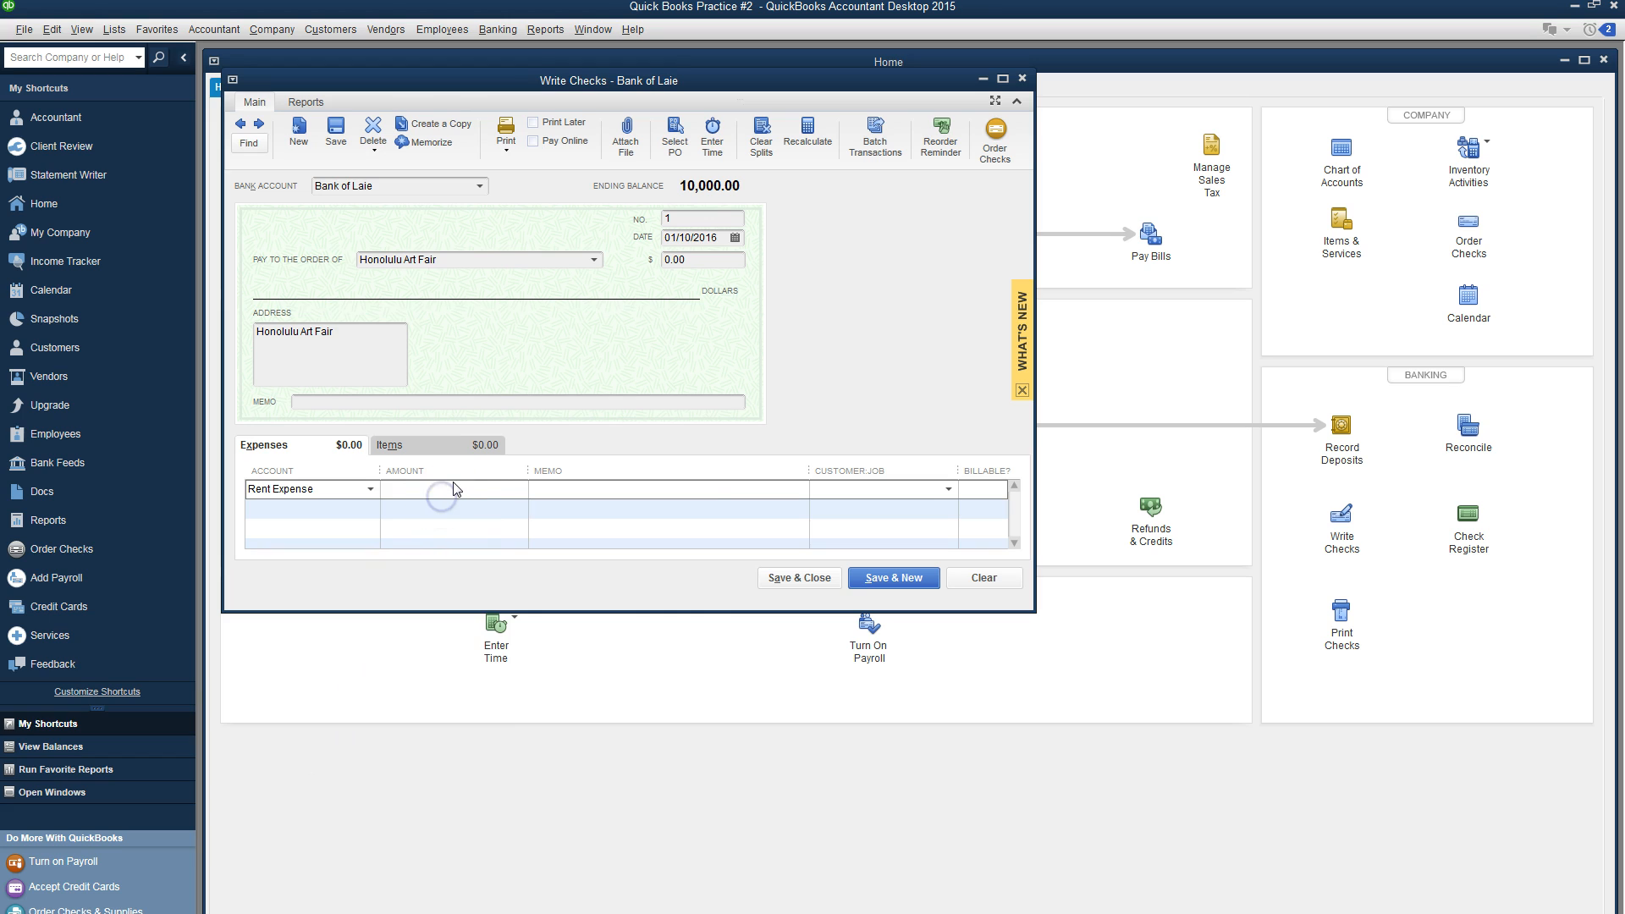
key(Tab)
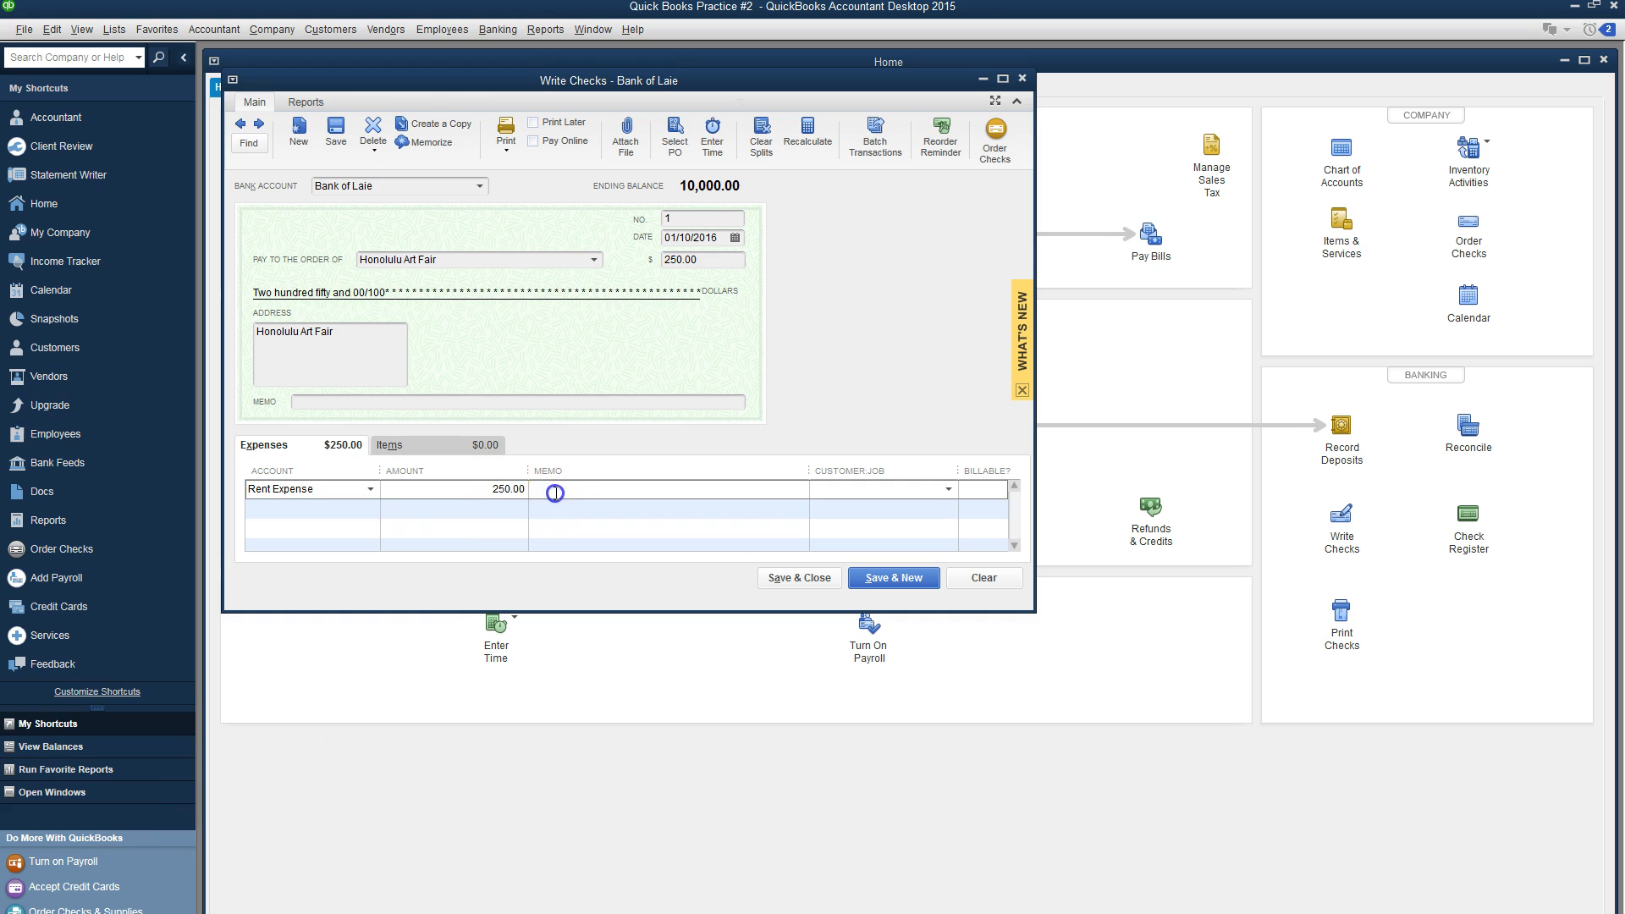
text(Booth Rental at Art Fair)
click(413, 404)
text(Booth)
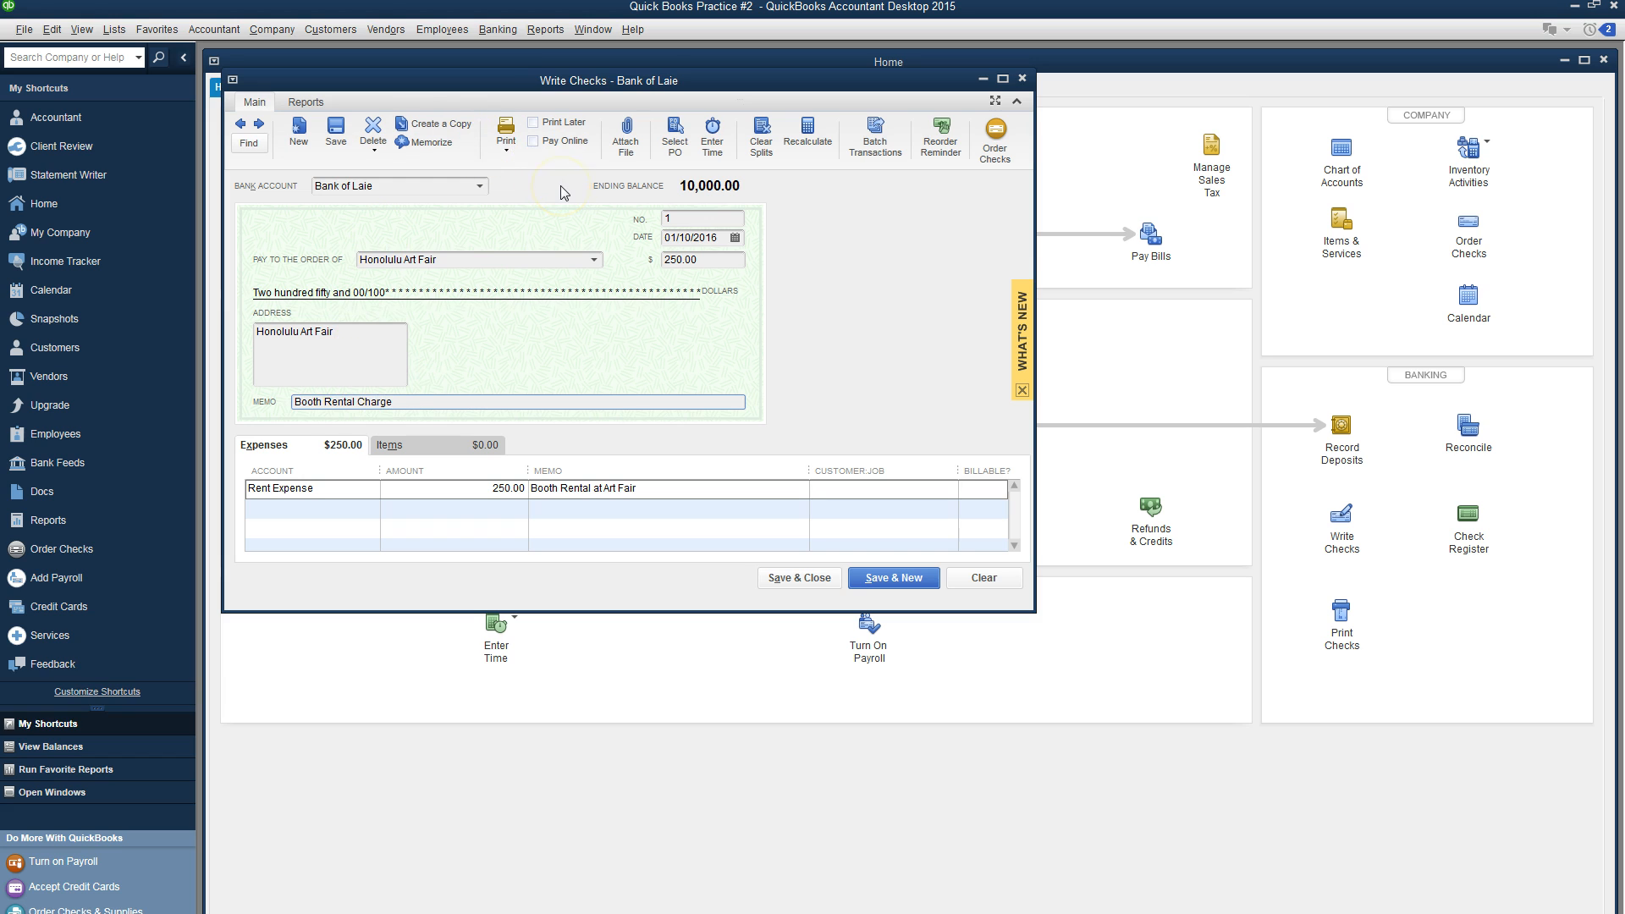
click(781, 579)
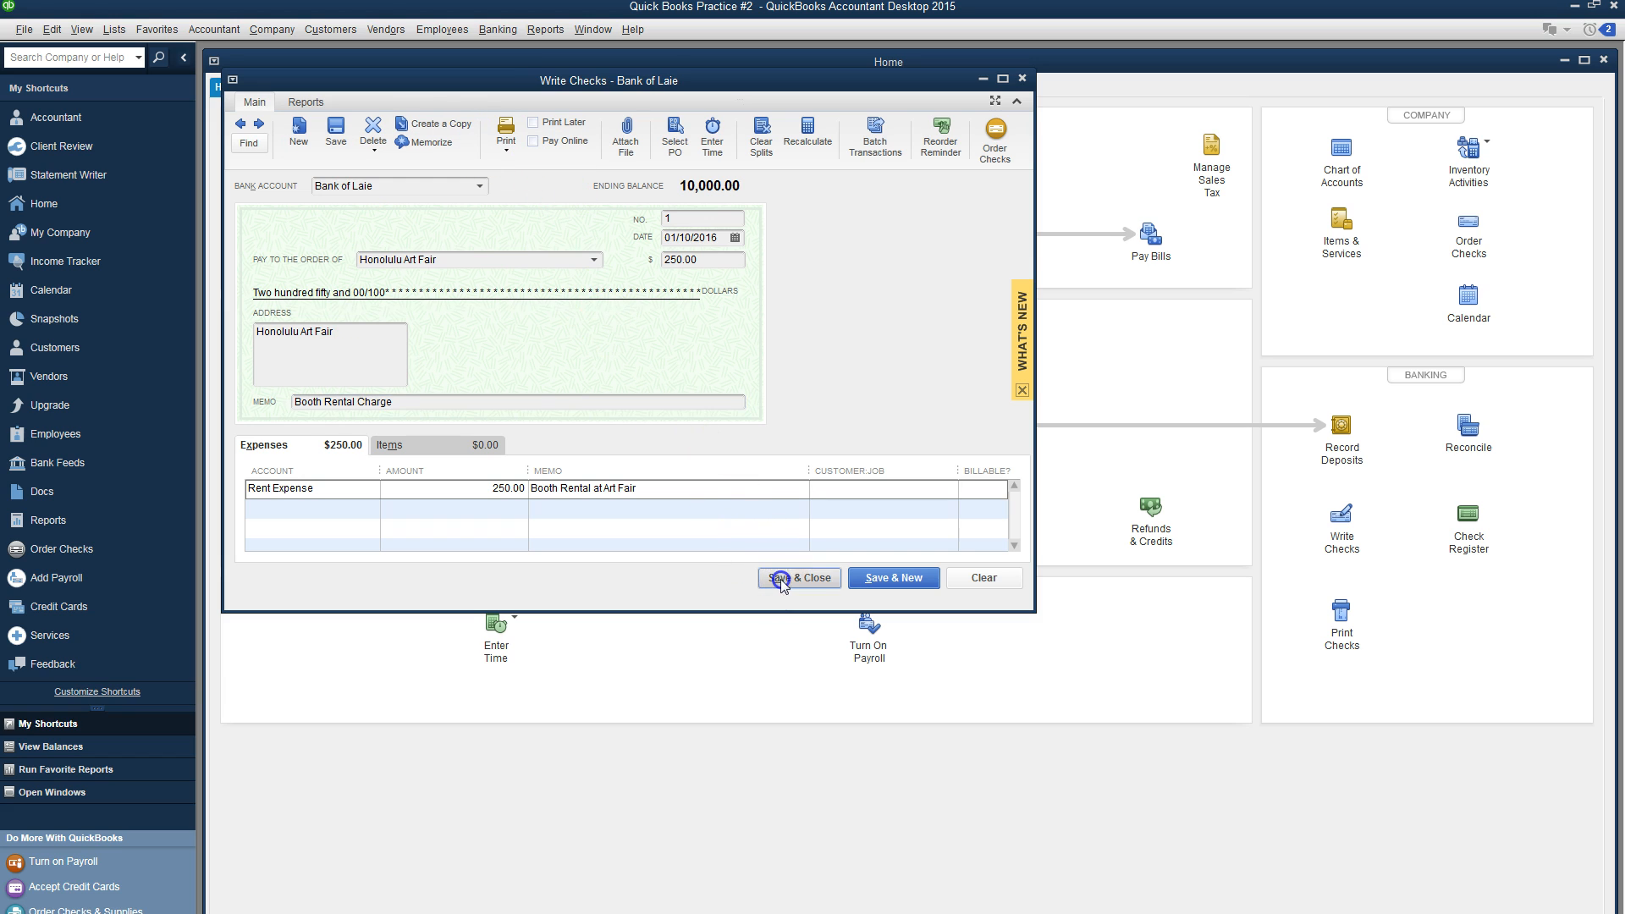
click(778, 401)
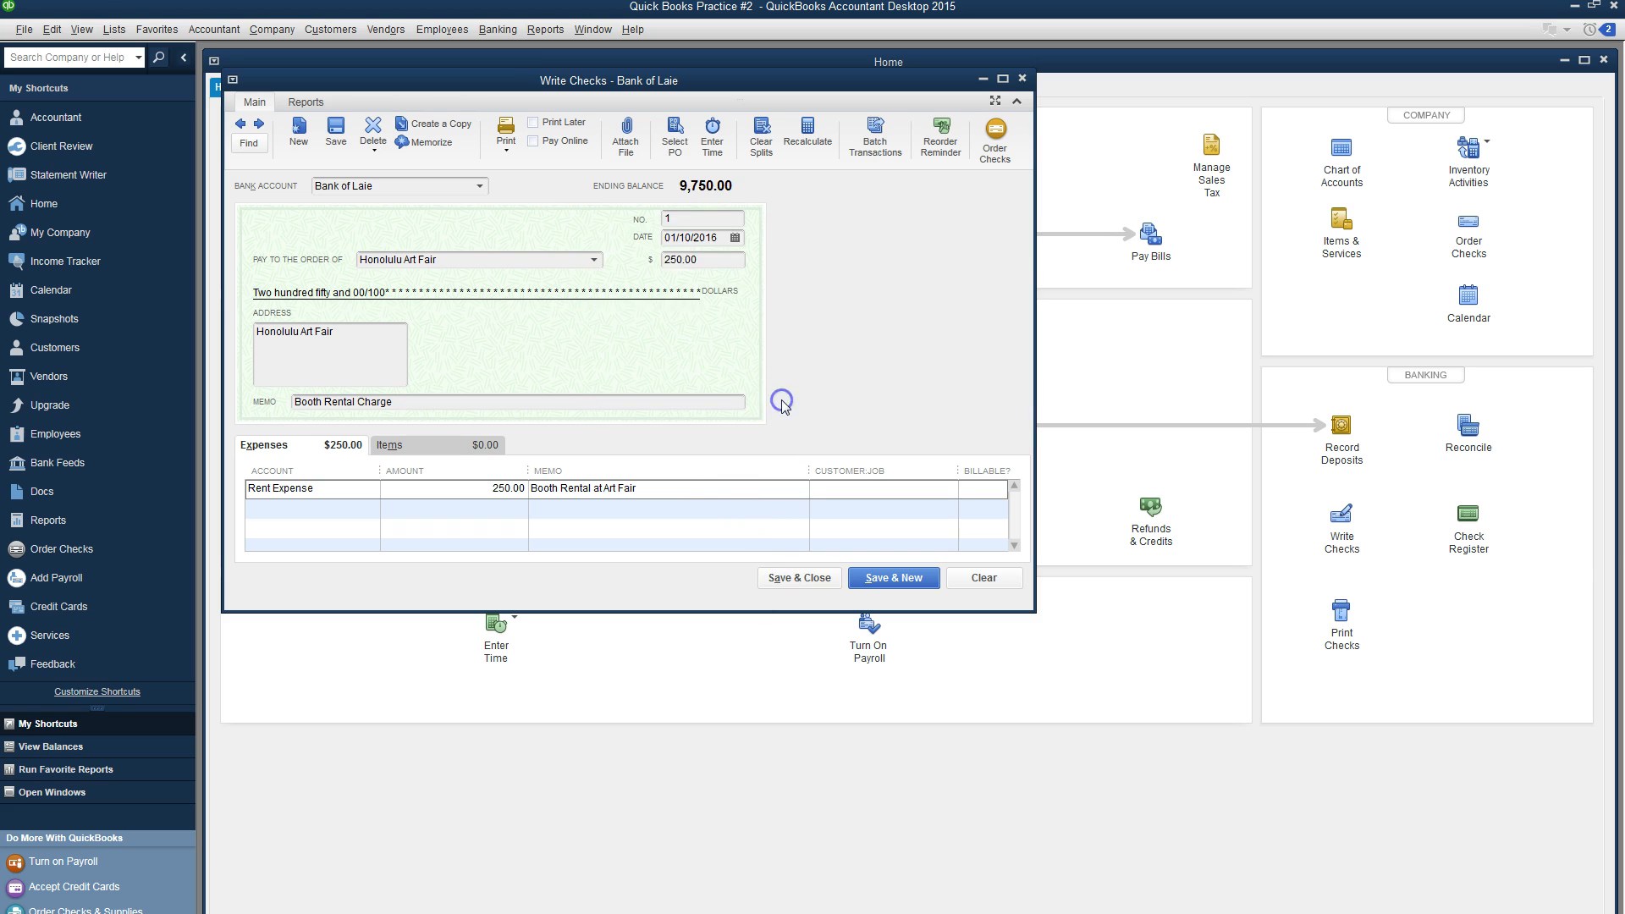
key(alt+Tab)
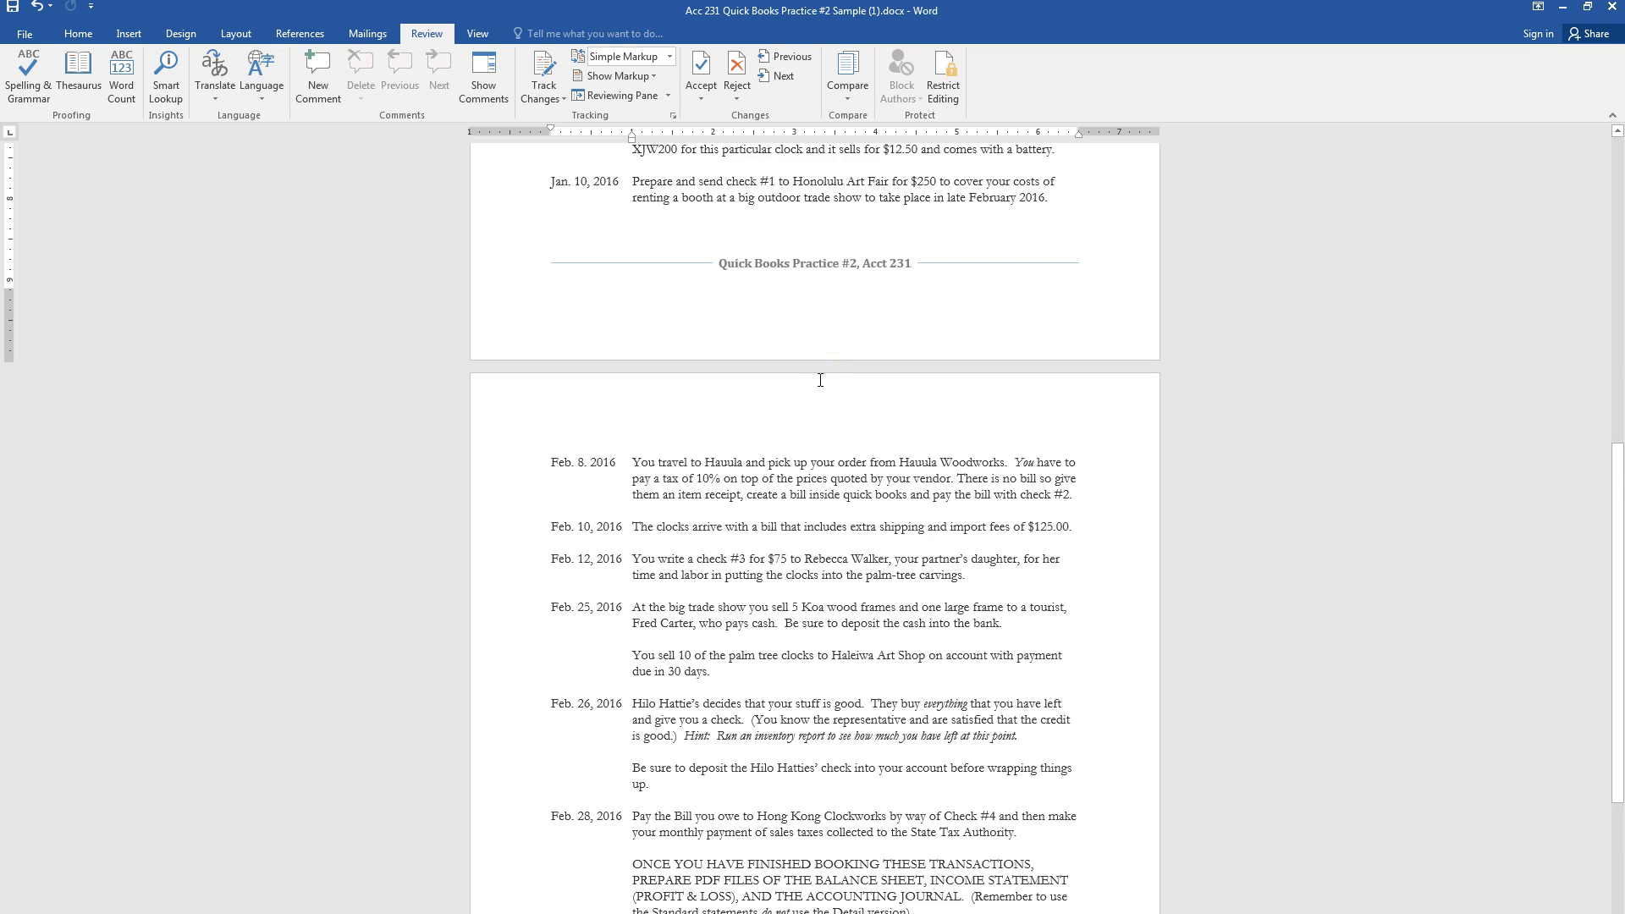
Step: Scroll through the Word instructions to the February 2016 transactions
scroll(821, 389, down, 3)
scroll(820, 389, up, 5)
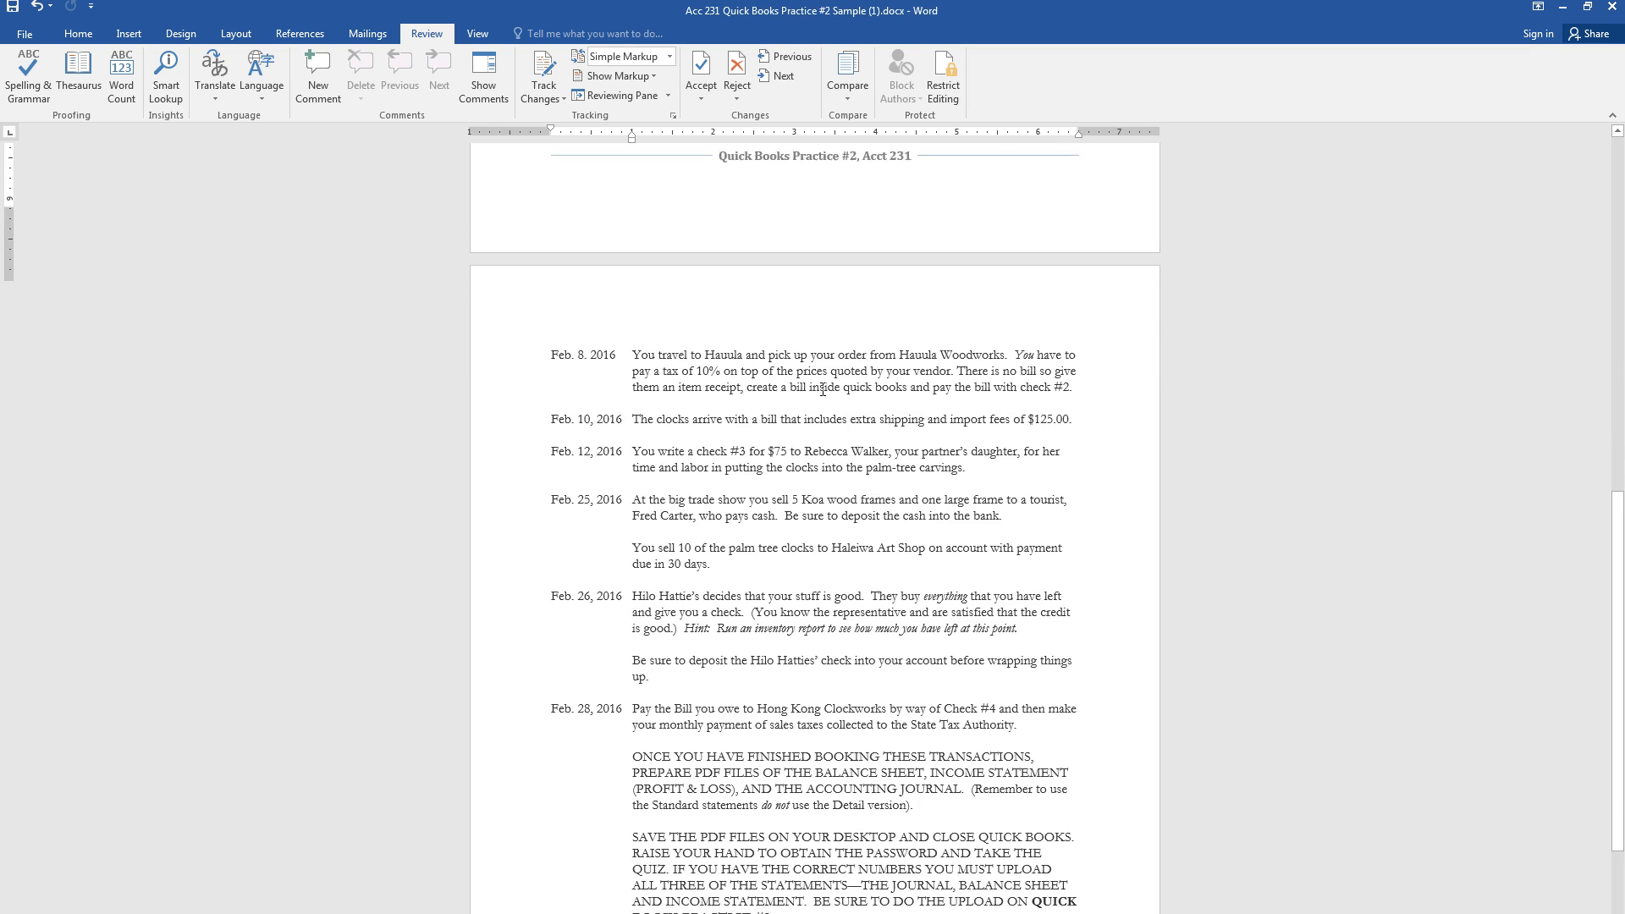
scroll(825, 397, down, 7)
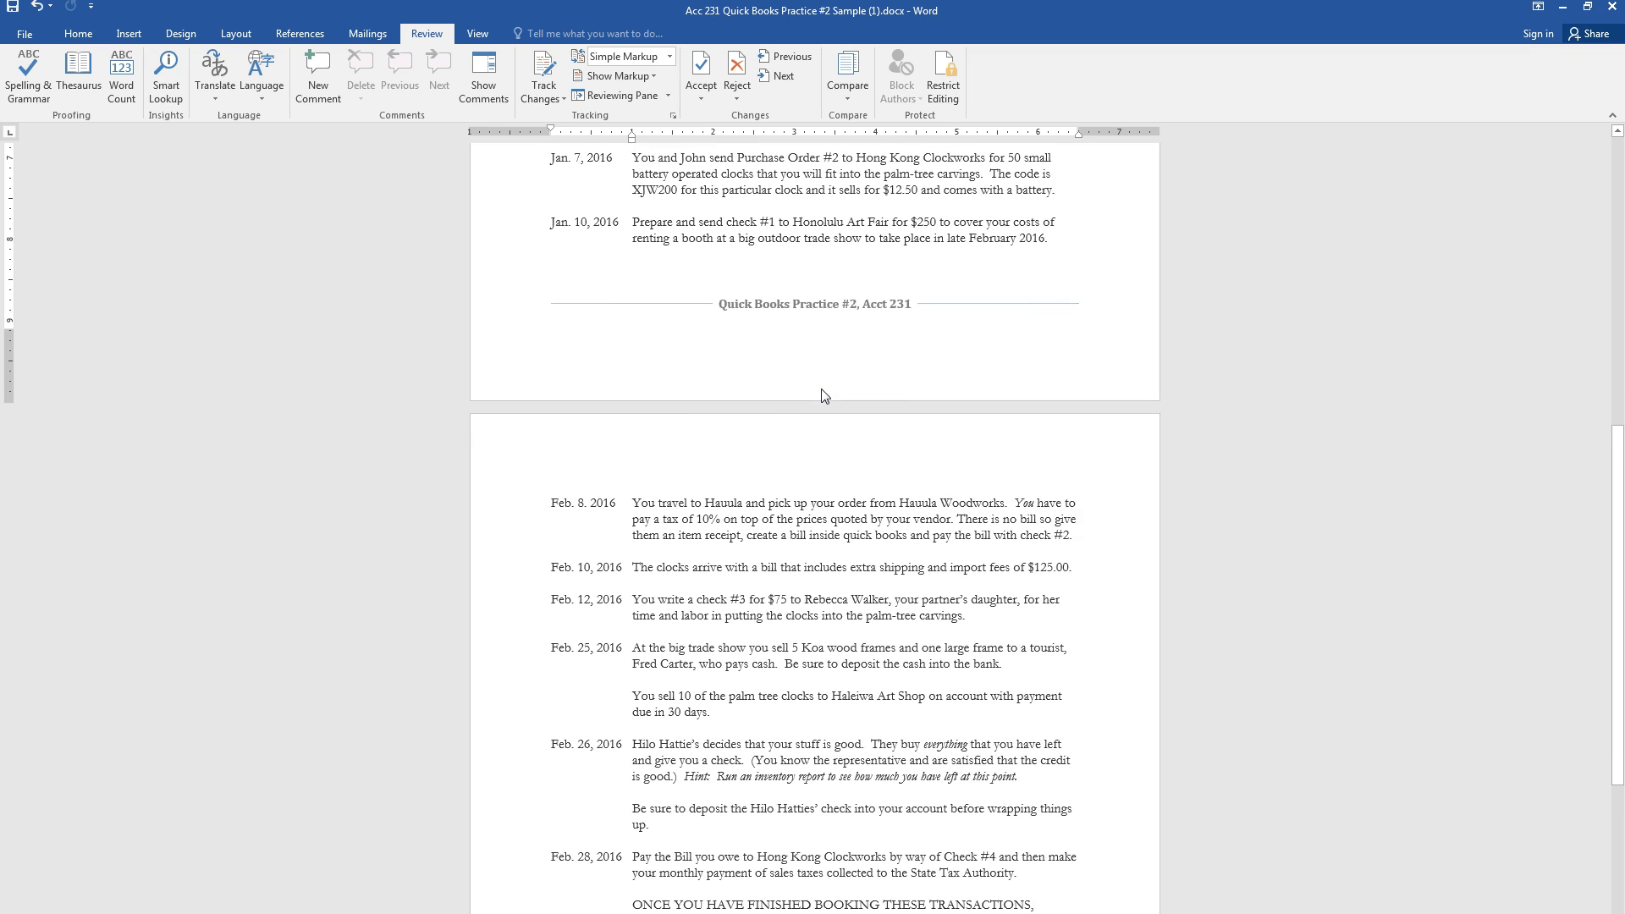
scroll(826, 391, down, 2)
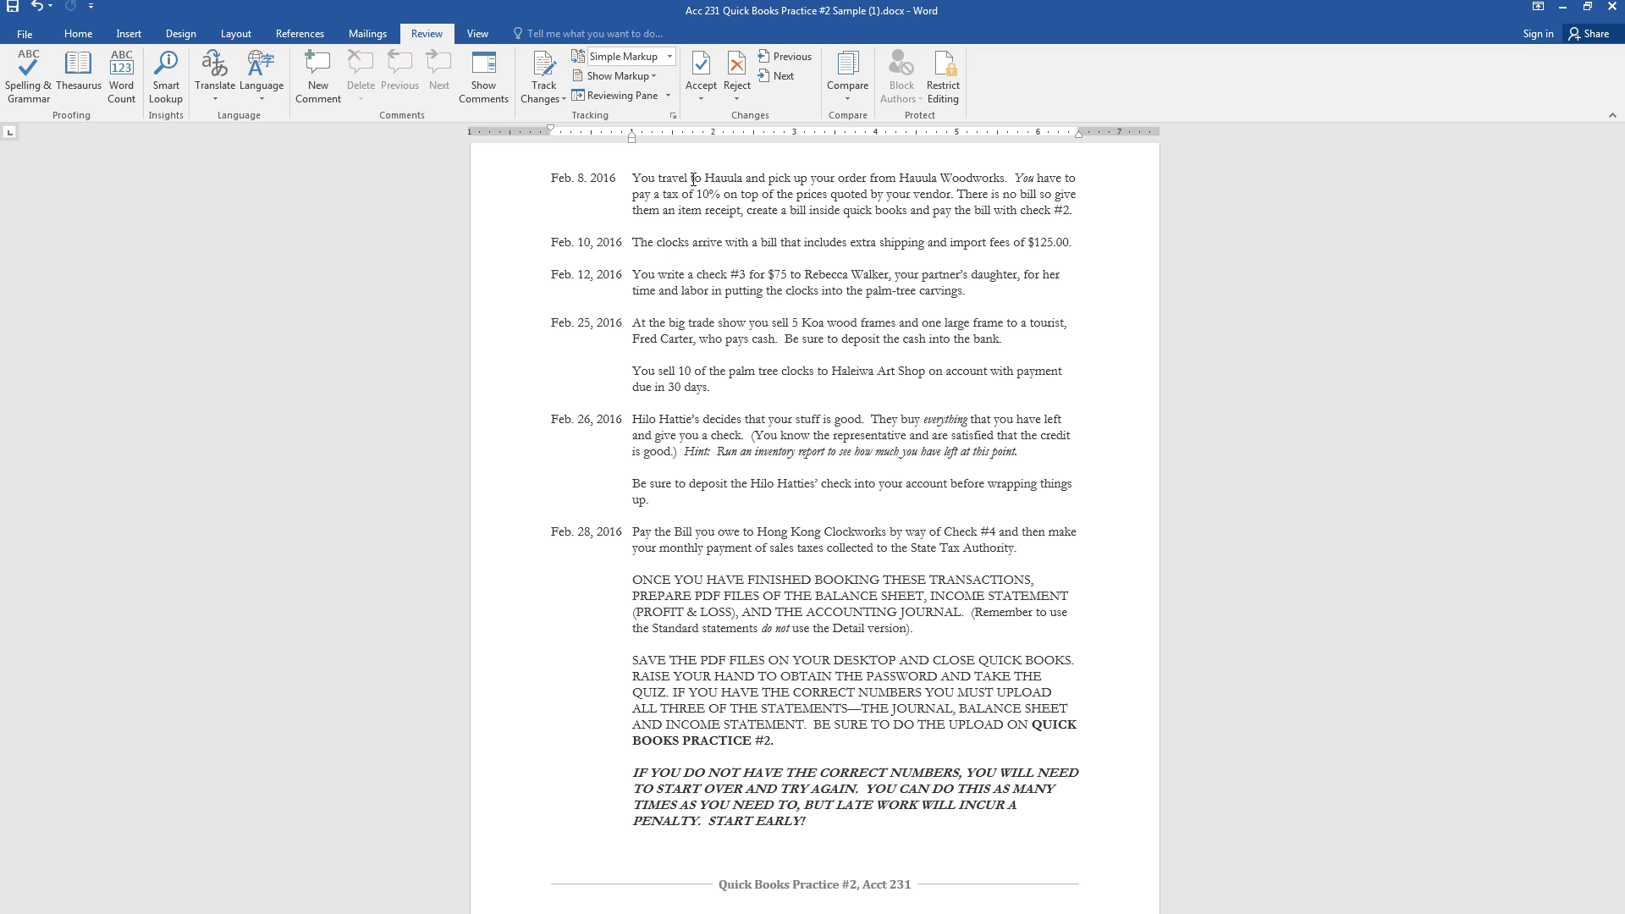
Step: Start an item receipt without bill dated 02/08/2016 for Hauula Woodworks, filled from PO 1
key(alt+Tab)
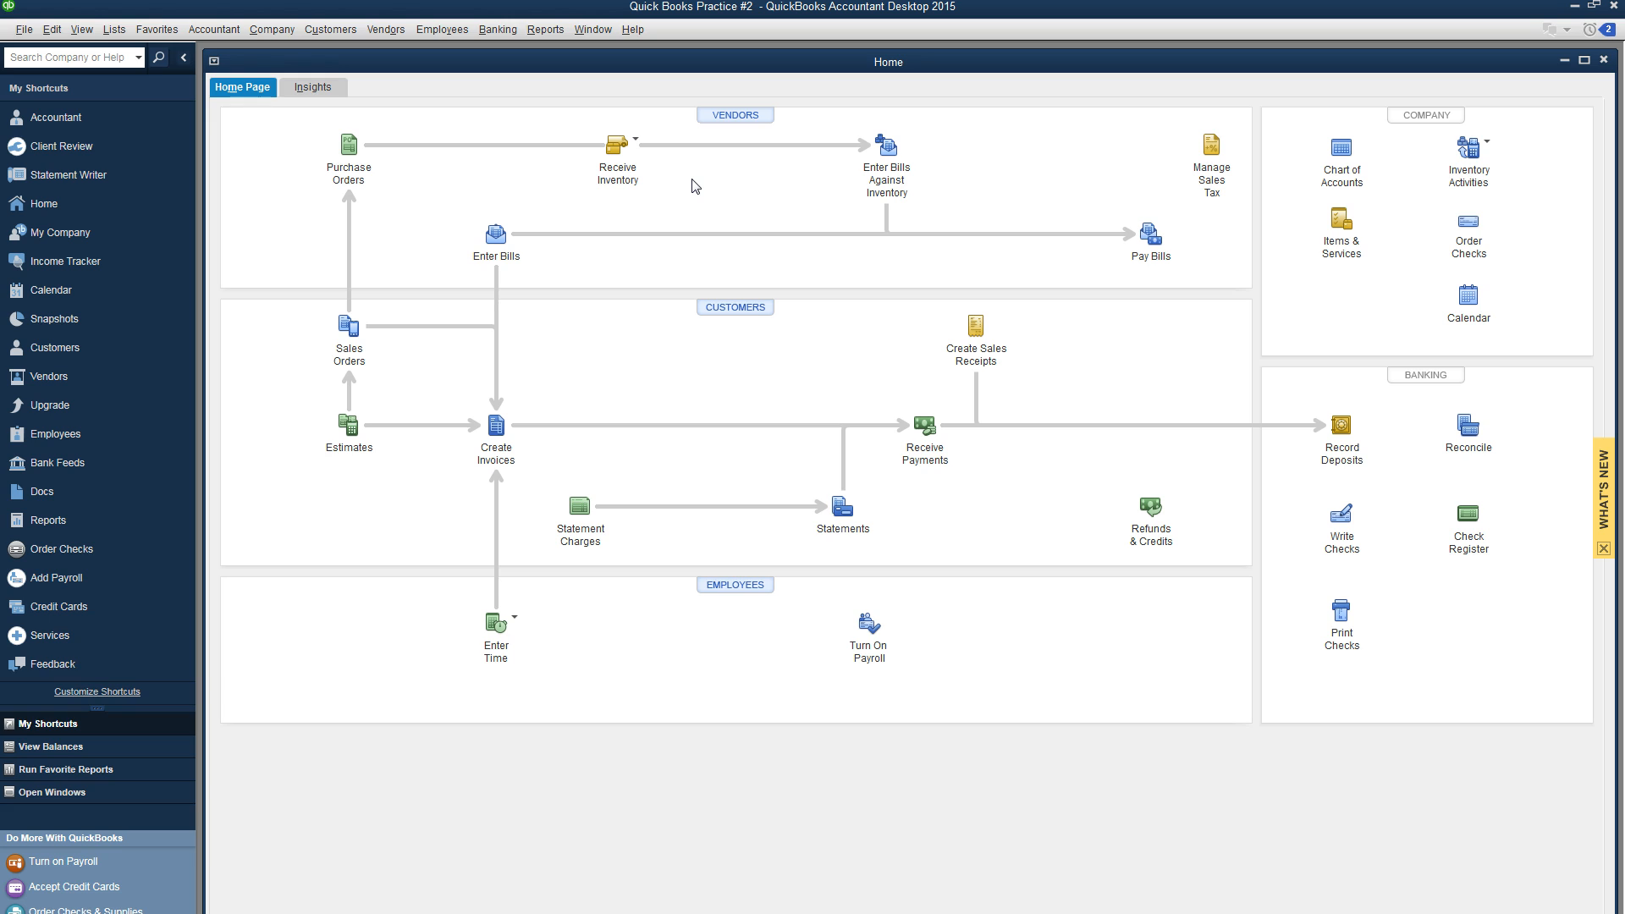
click(624, 185)
click(698, 167)
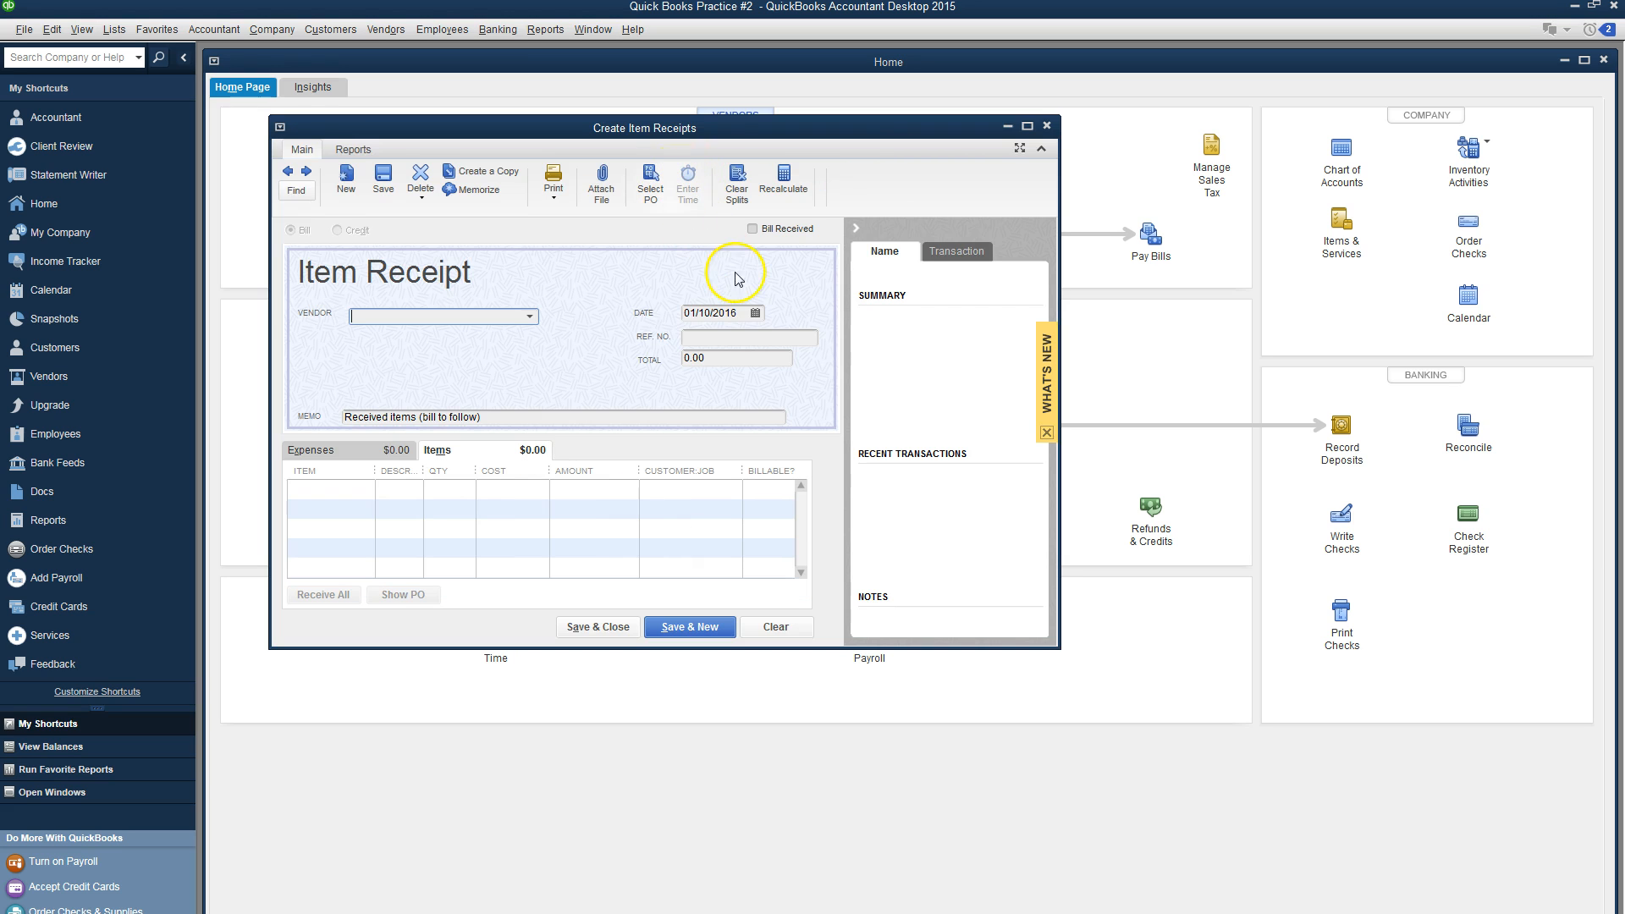
click(756, 314)
click(823, 342)
click(724, 412)
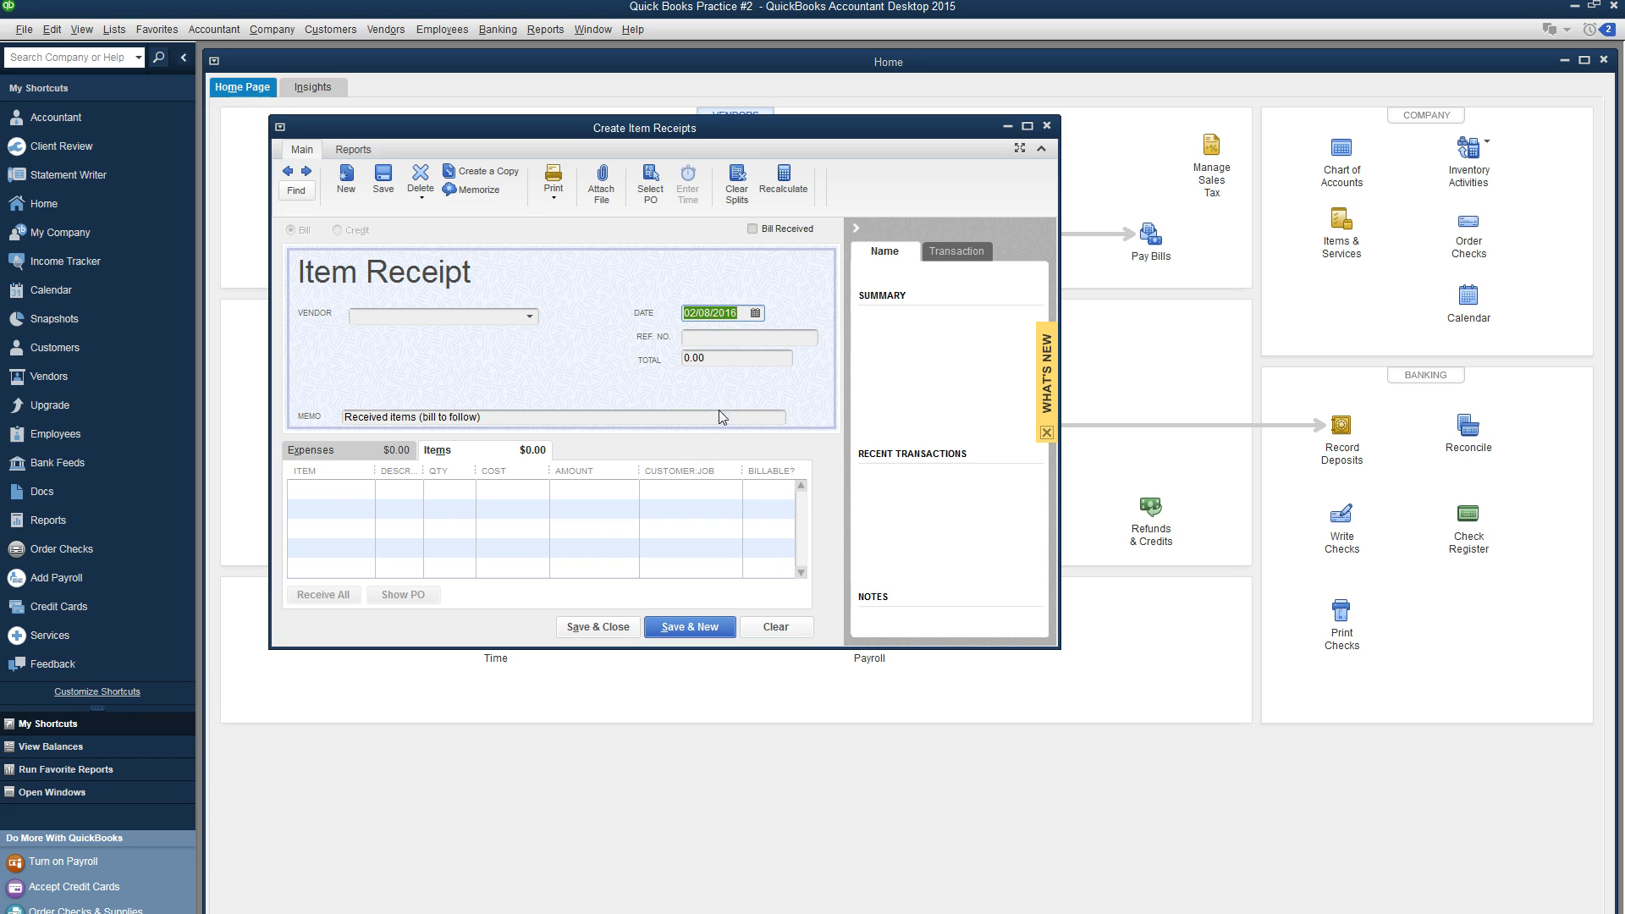
click(530, 317)
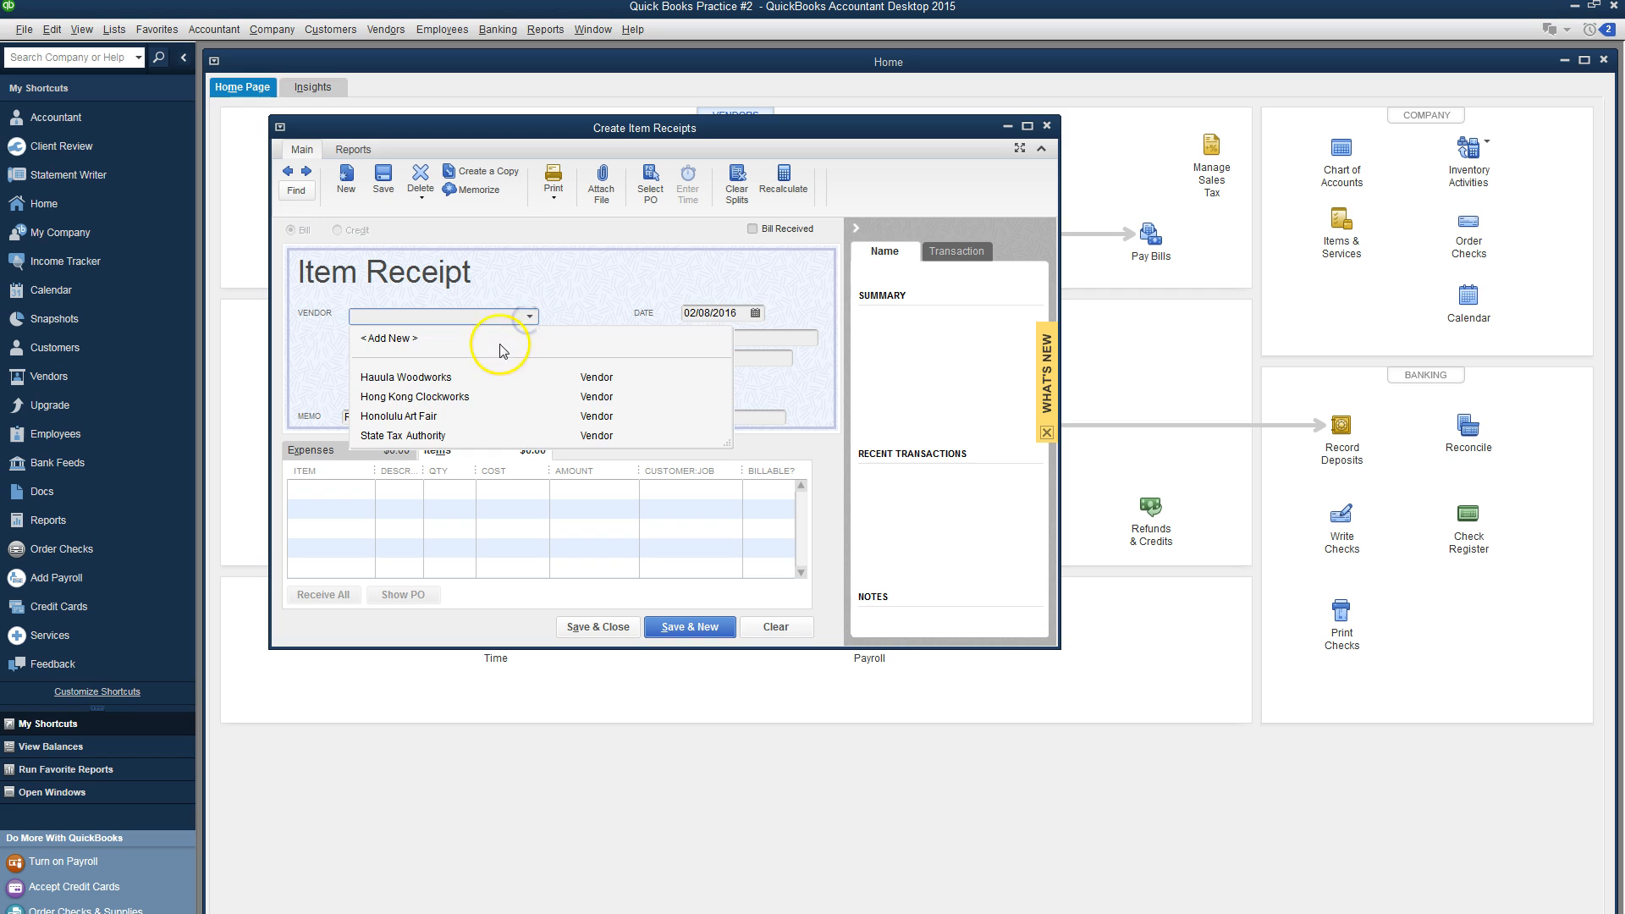
click(436, 379)
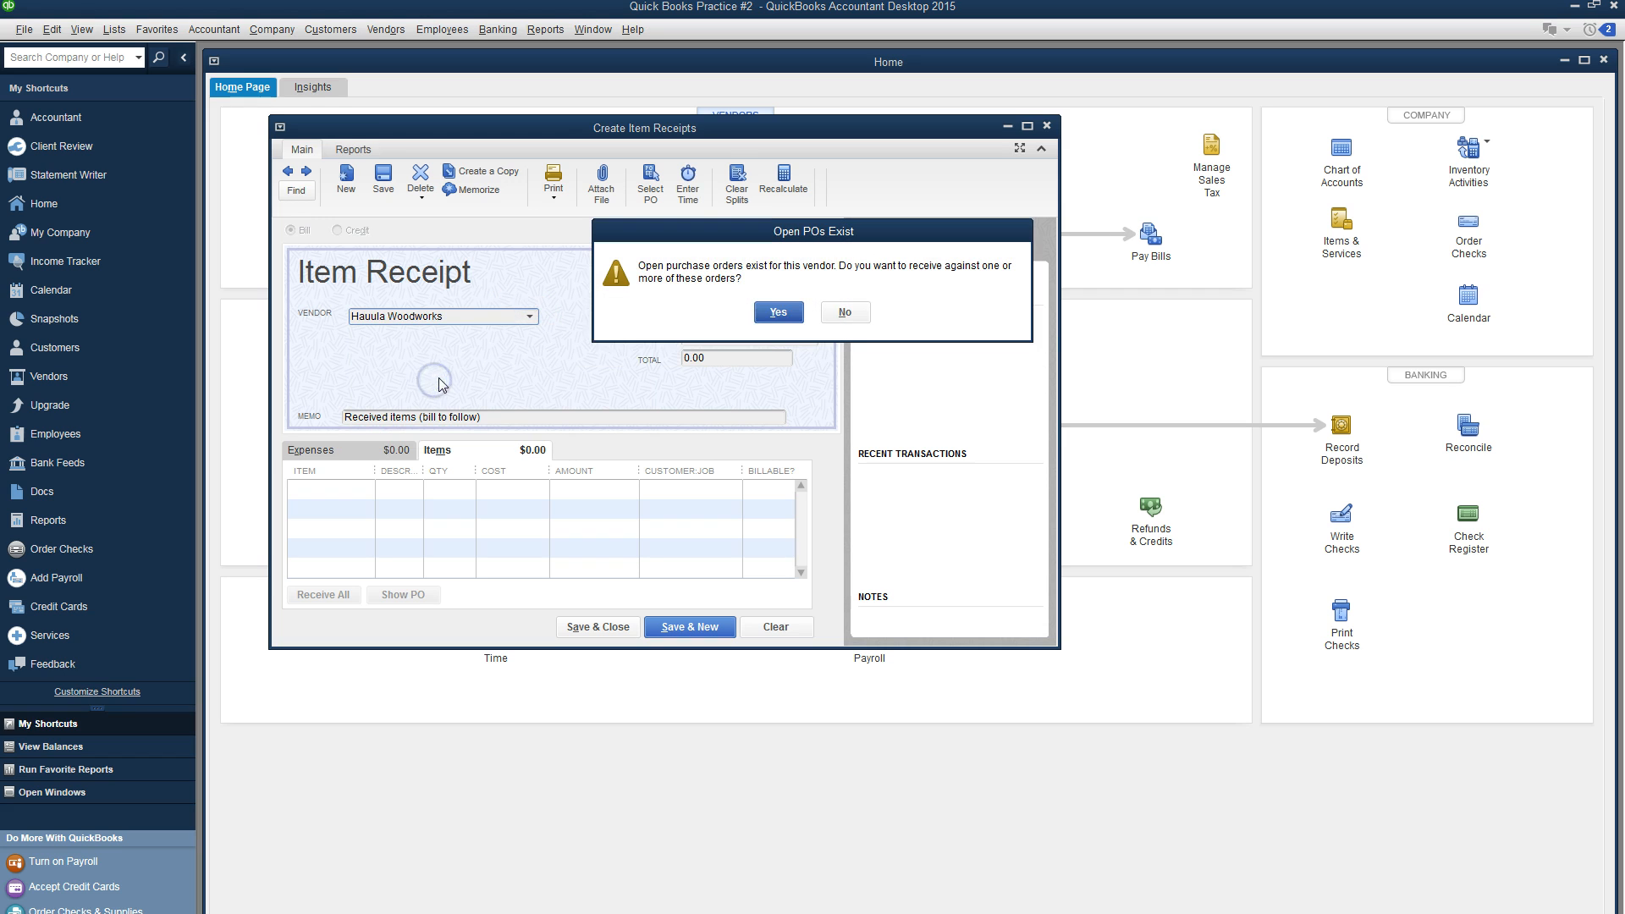
click(768, 318)
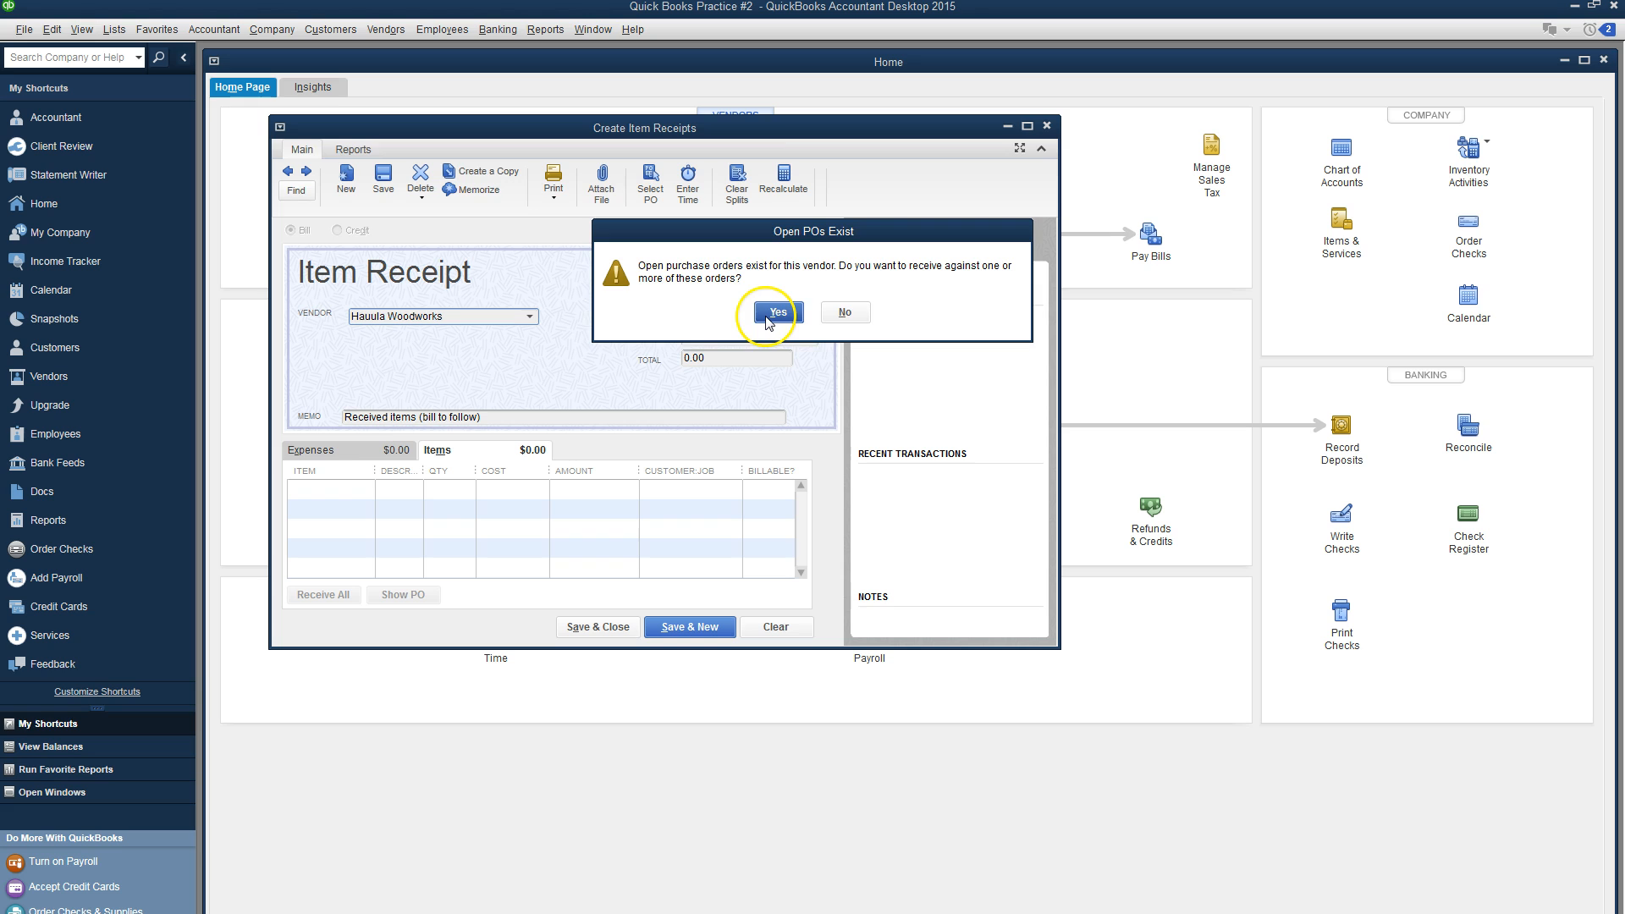
click(311, 234)
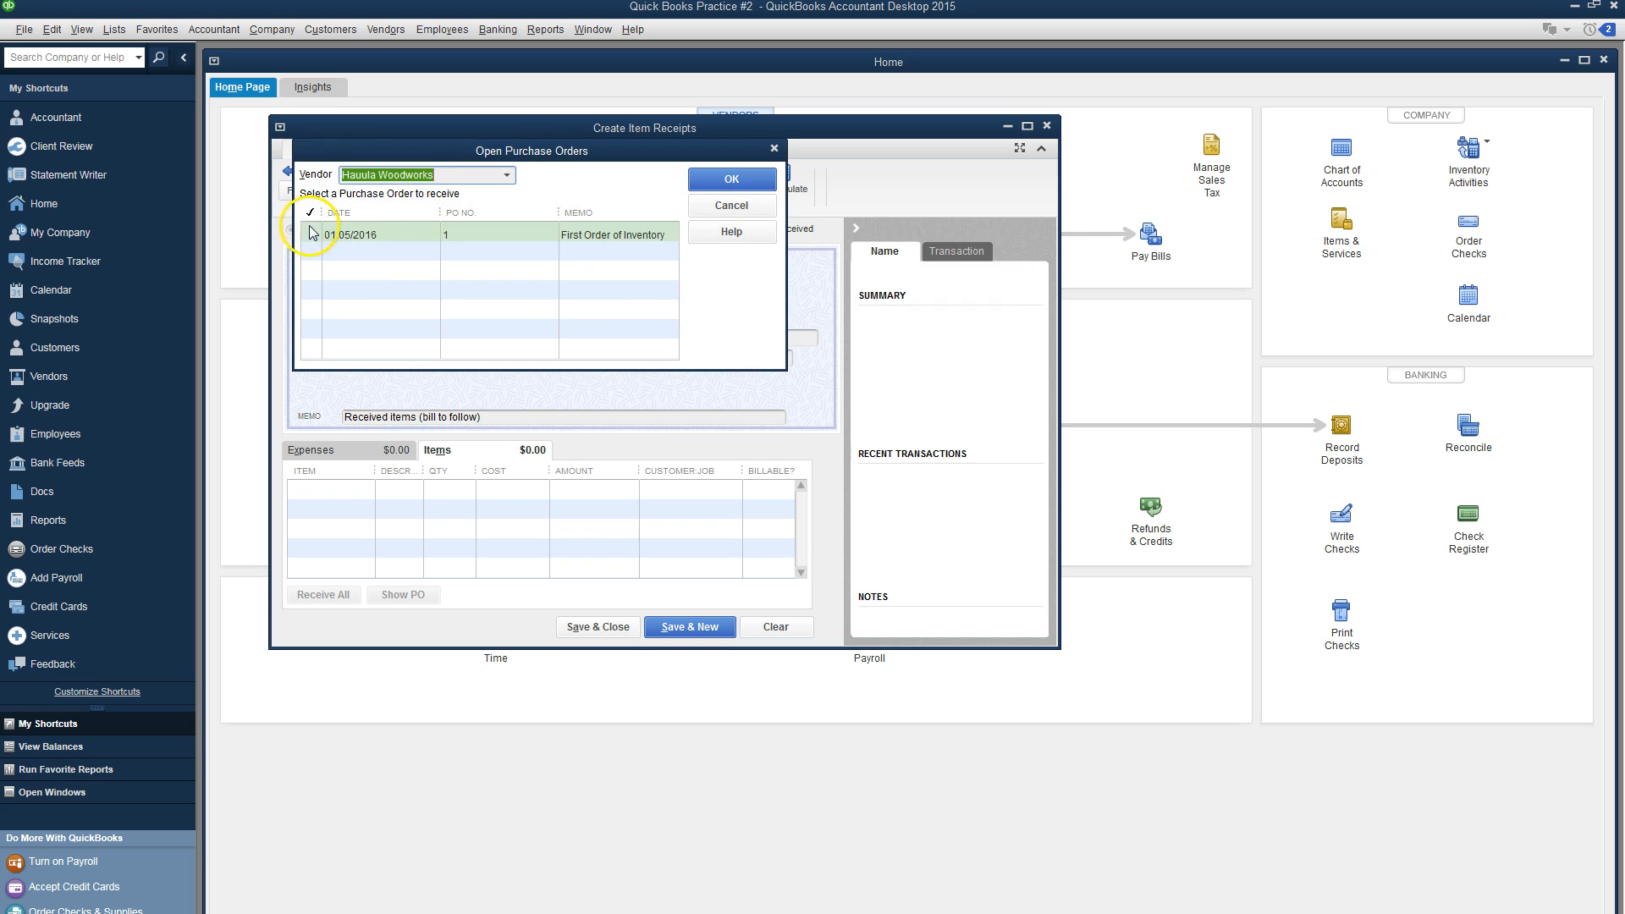
click(731, 178)
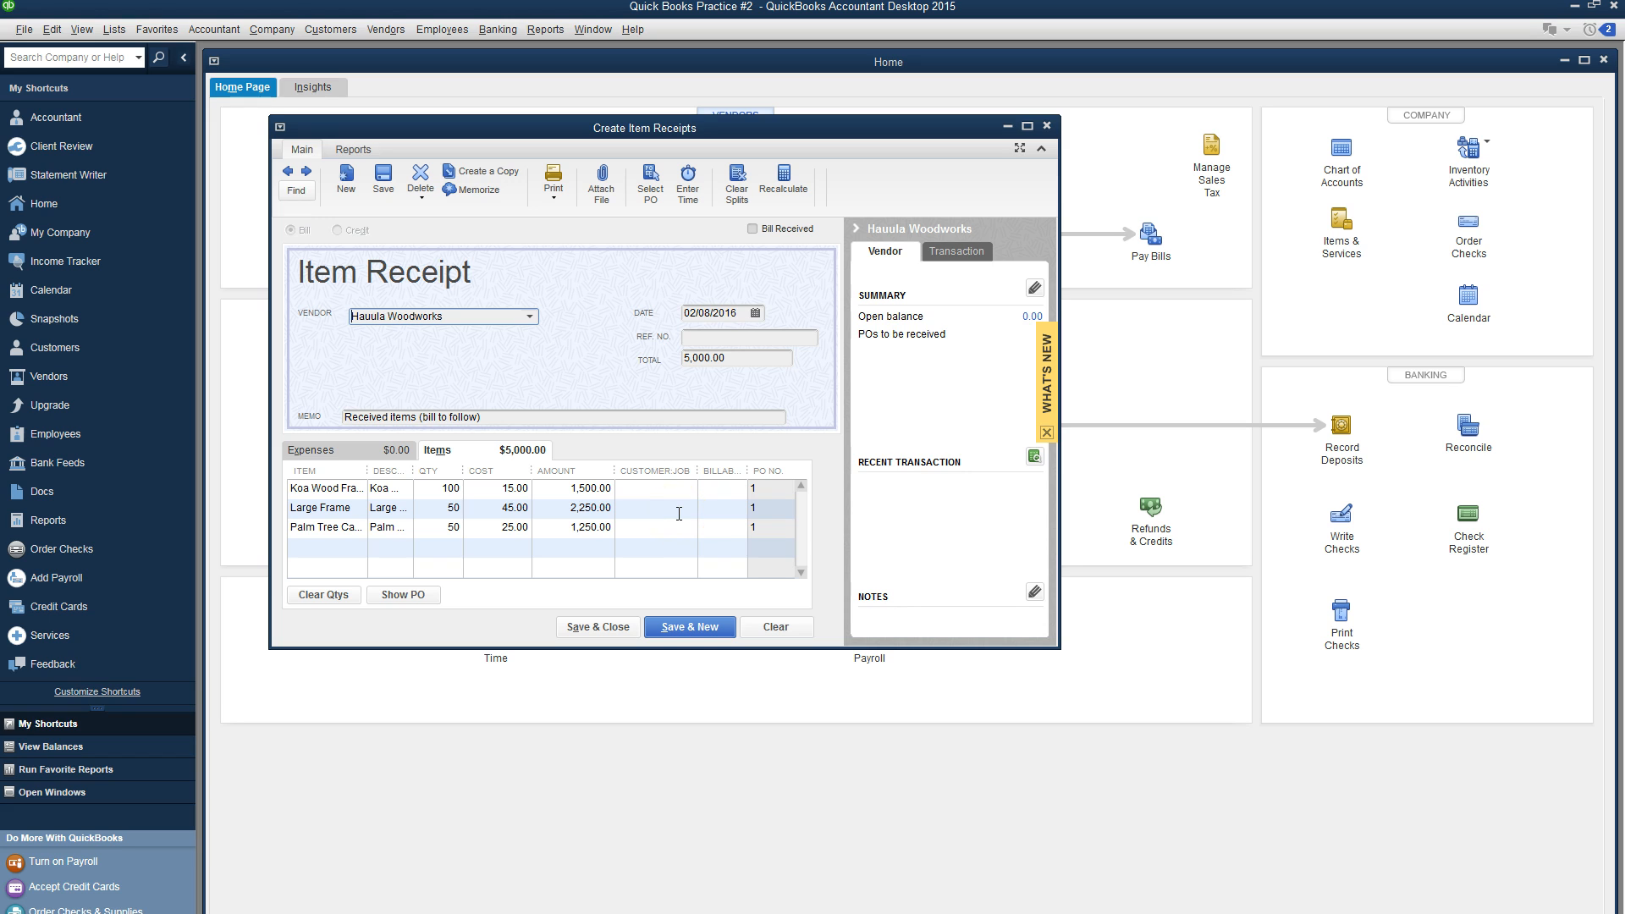
Step: Change the Koa Wood Frame cost on the receipt to 16.50
drag(415, 466, 466, 469)
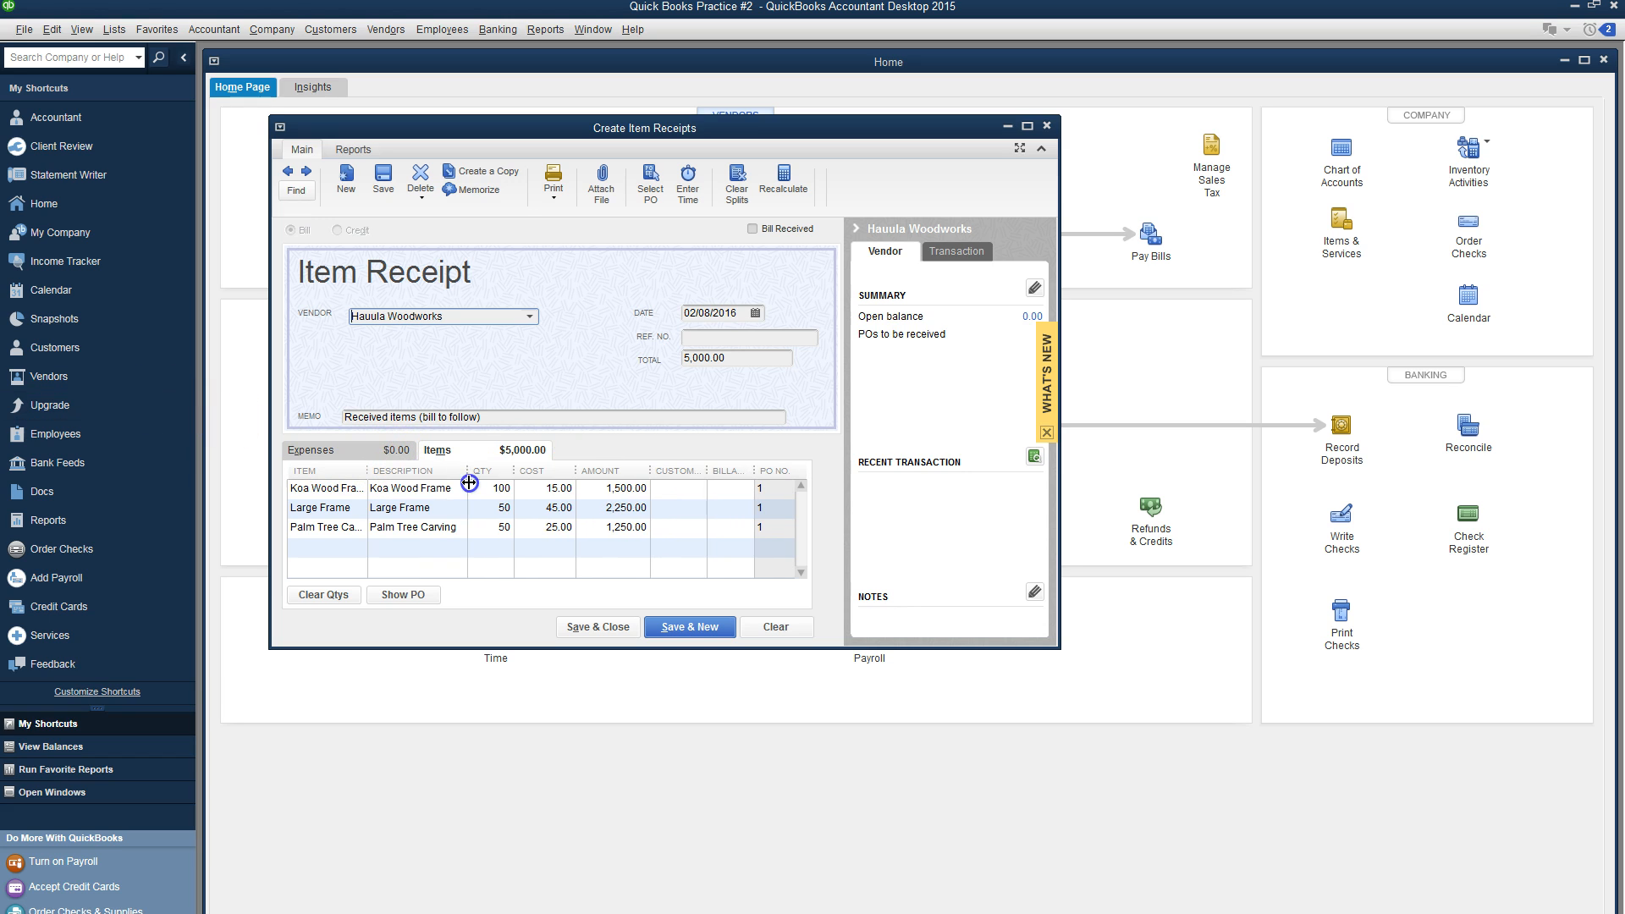
click(546, 488)
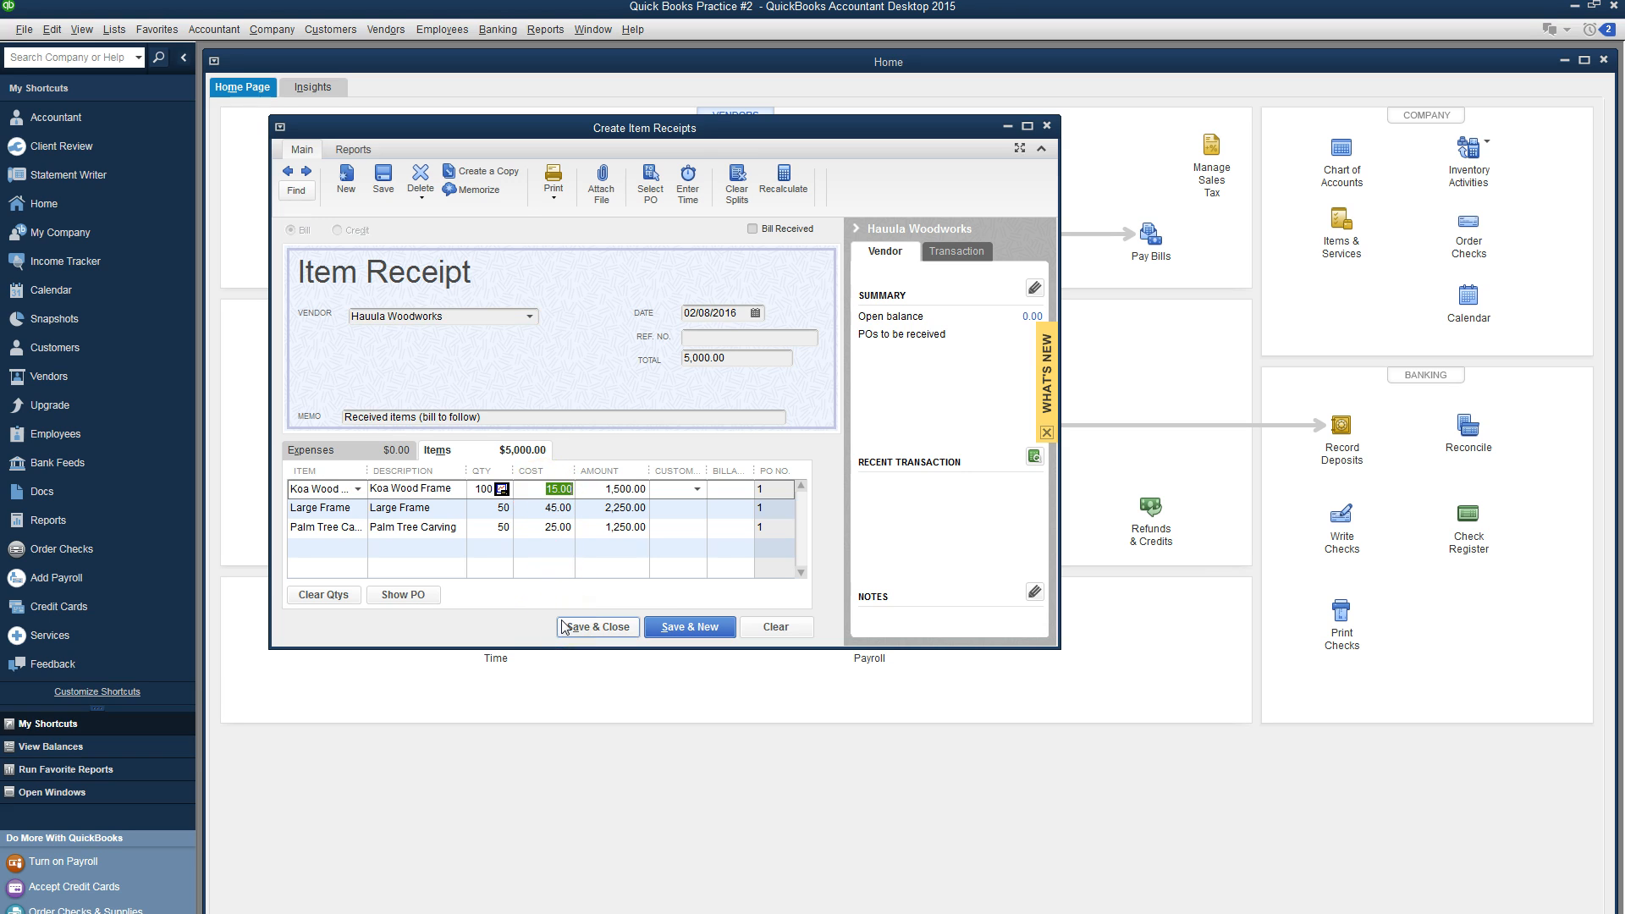
text(1)
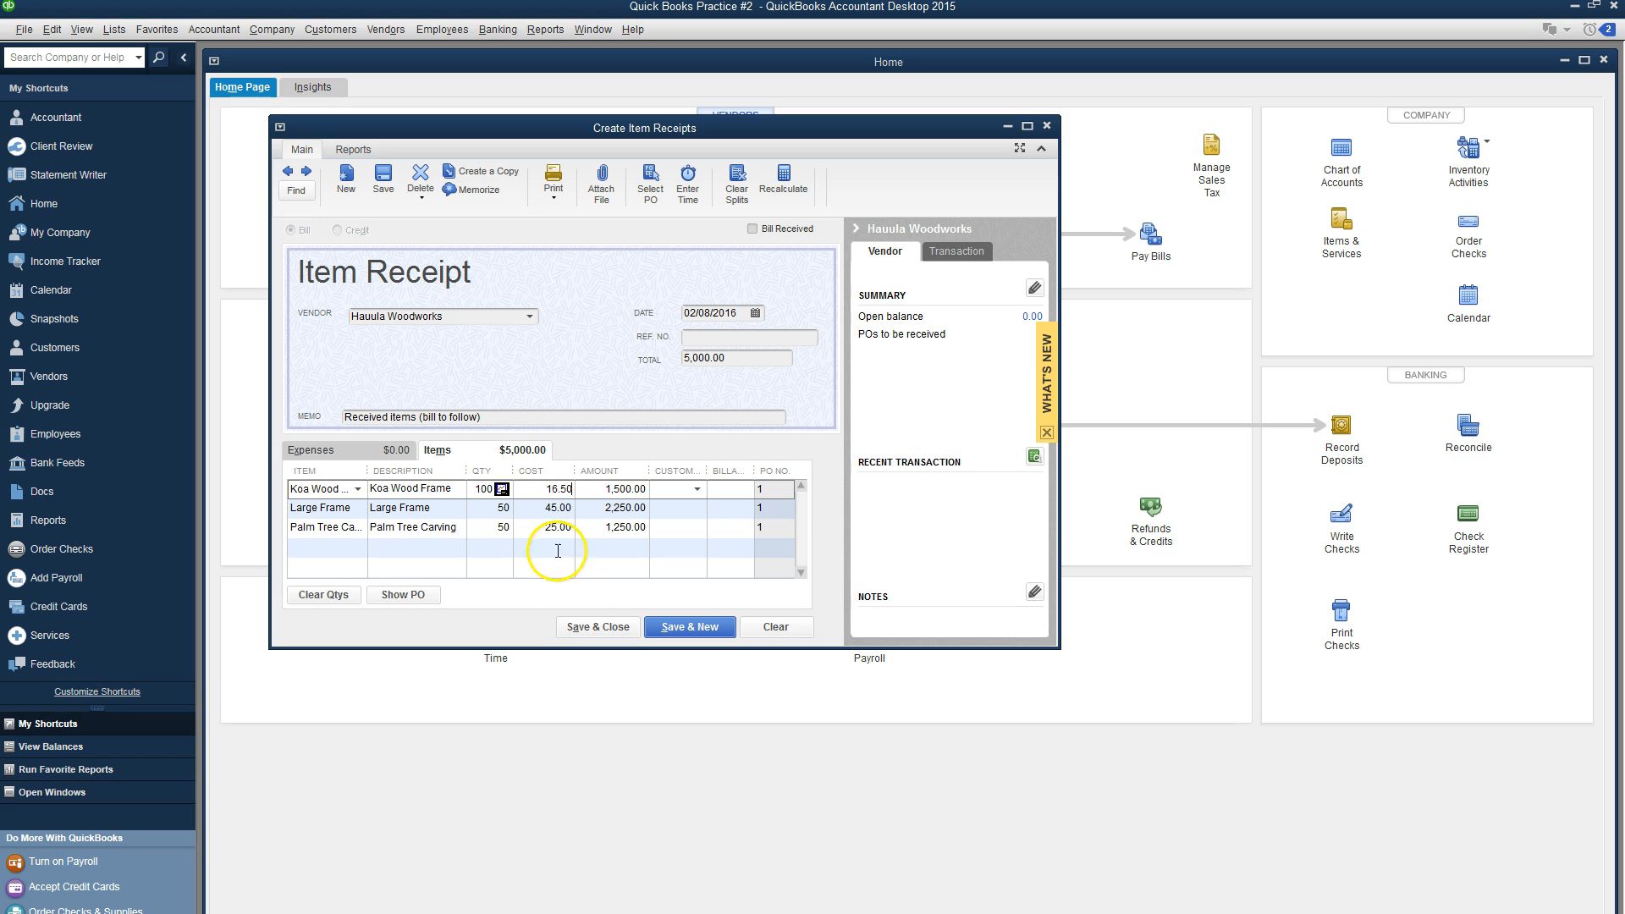
click(562, 508)
Step: Update the stored Koa Wood Frame cost and set Large Frame to 49.50
key(Return)
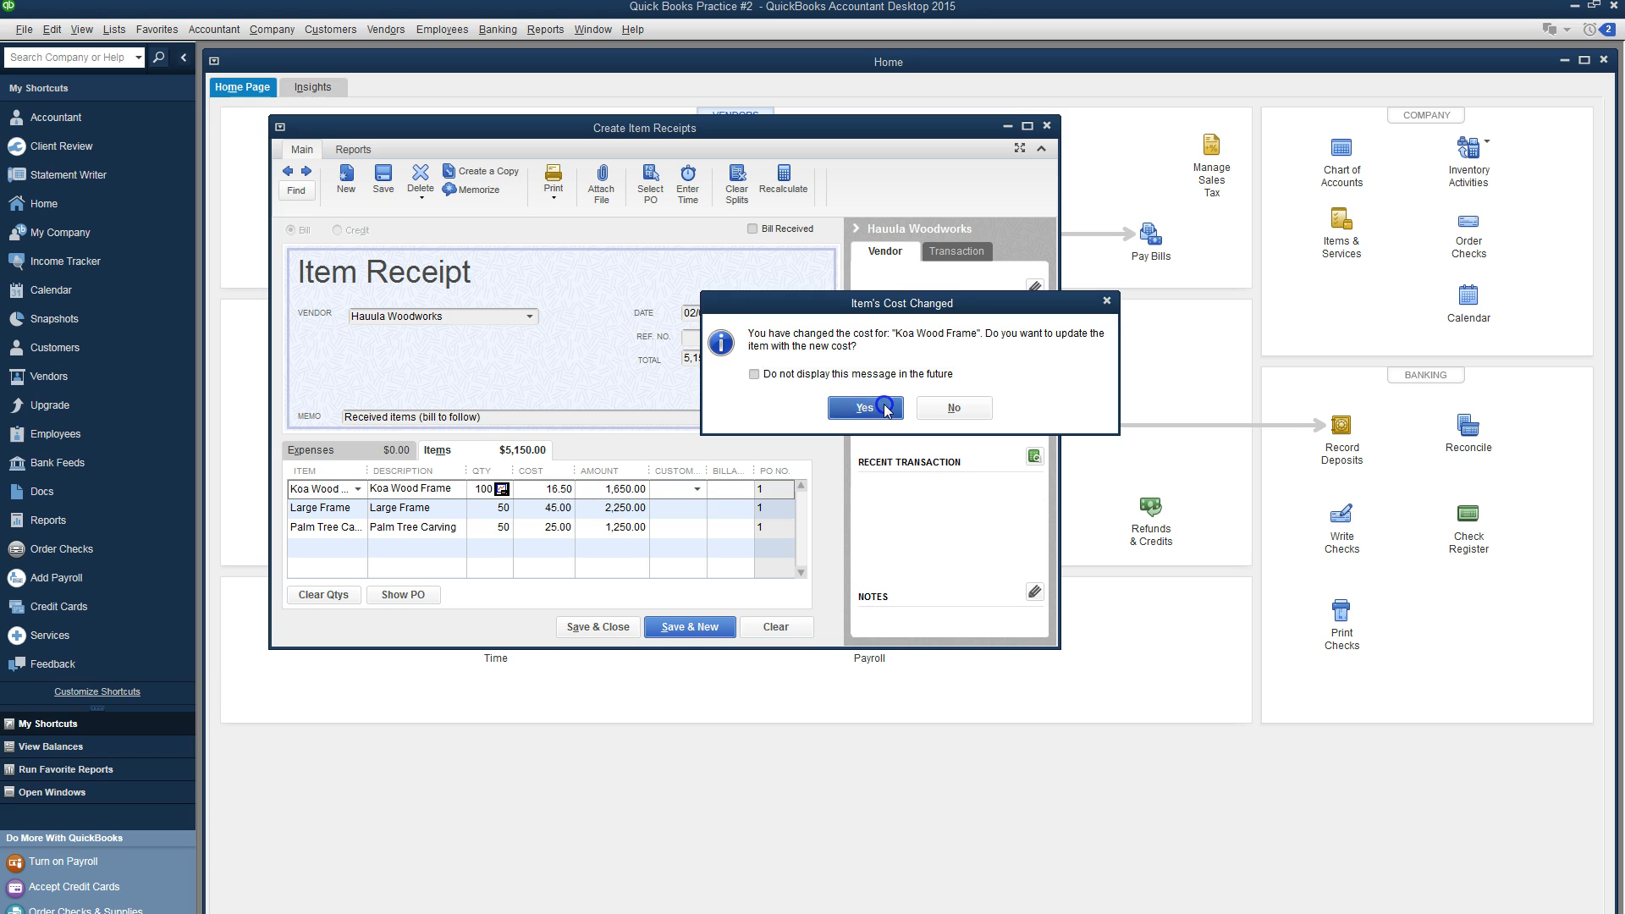
text(49.)
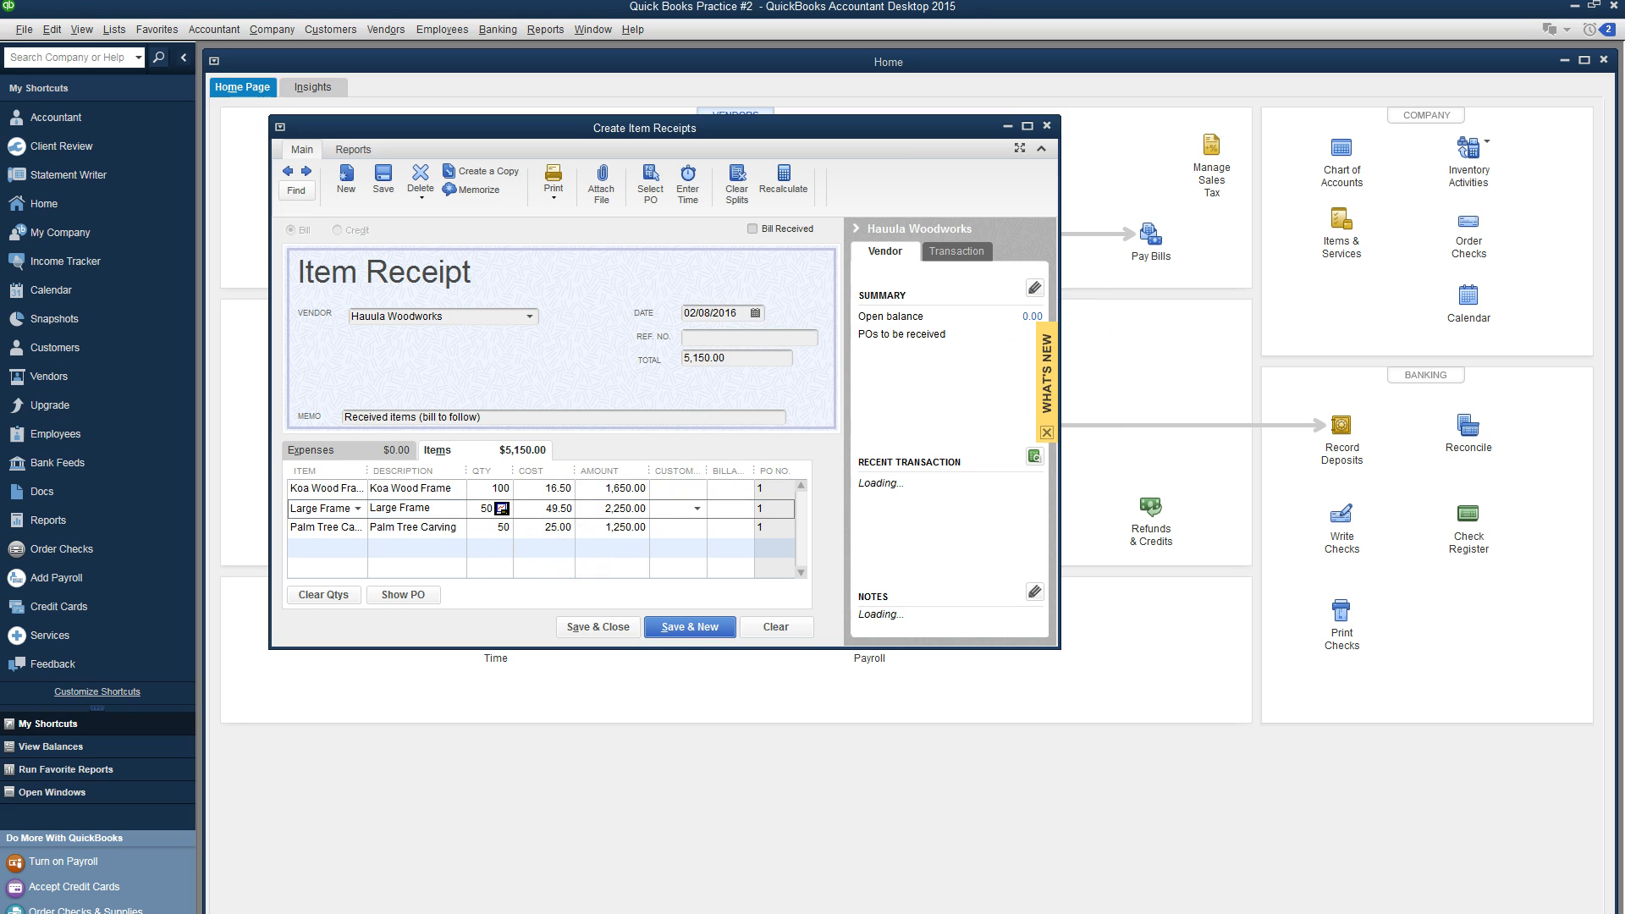
click(540, 528)
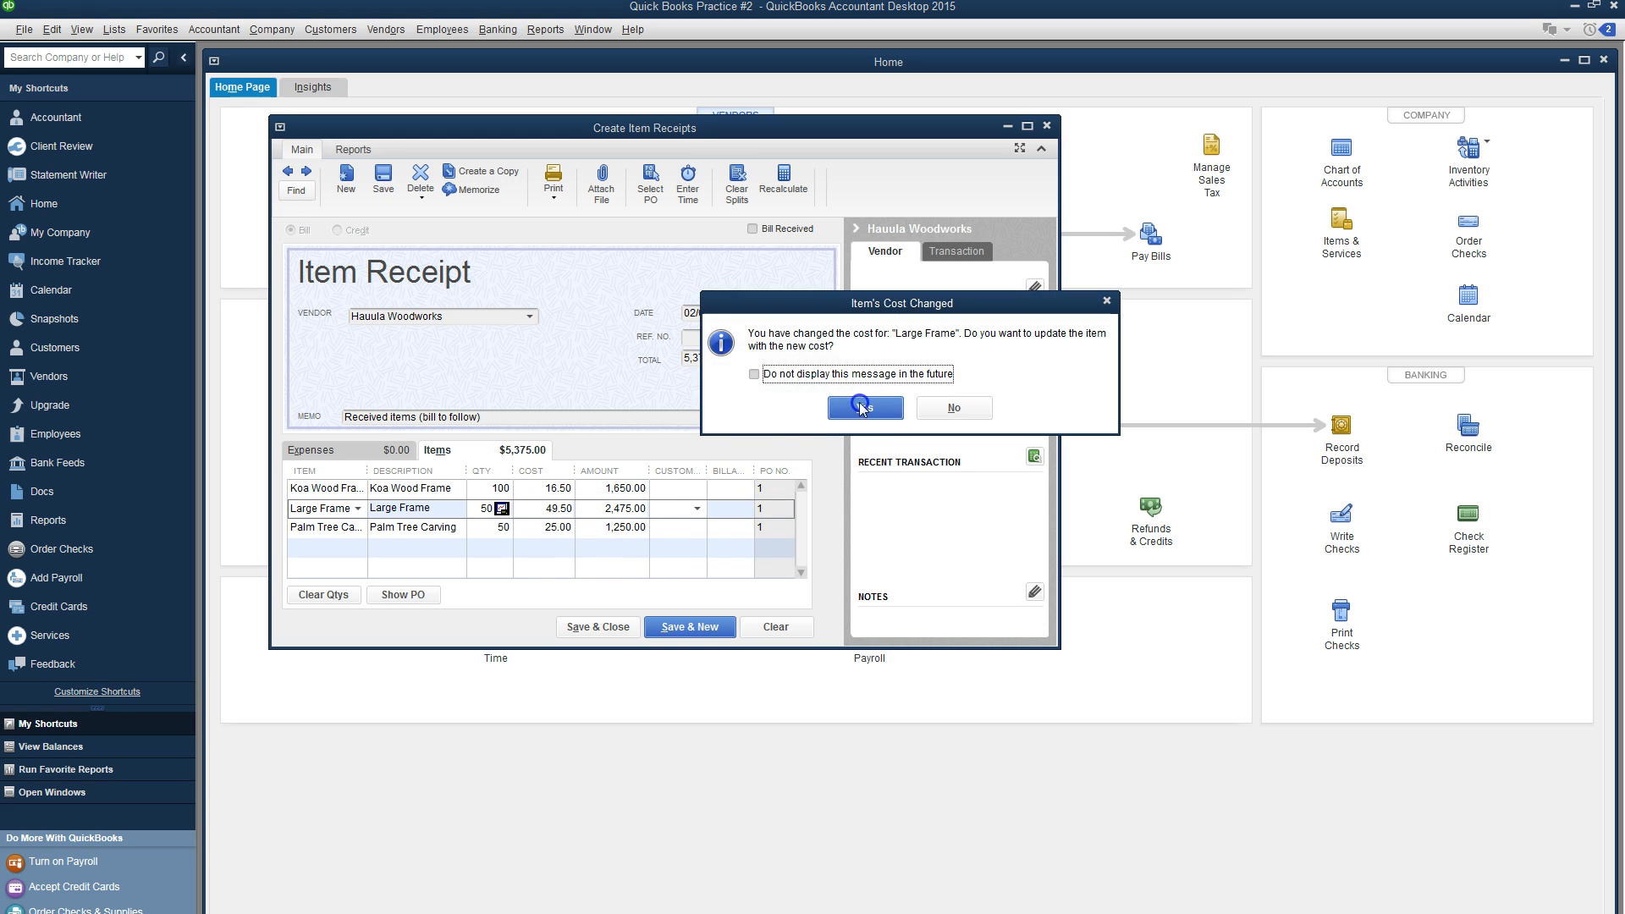
click(858, 411)
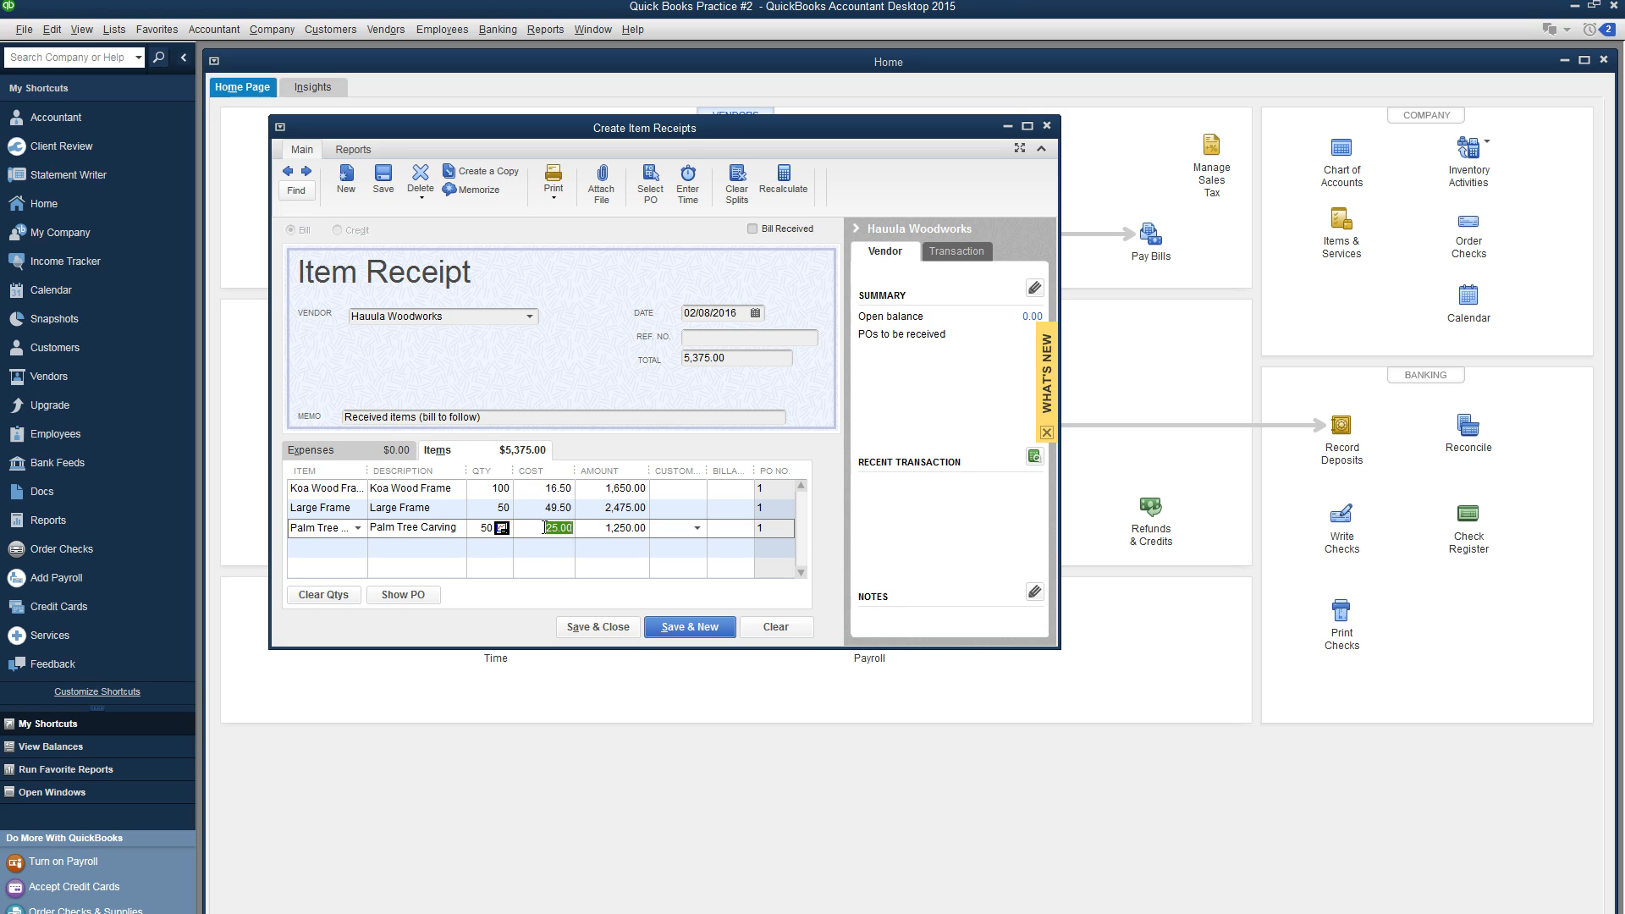
Step: Set Palm Tree Carving to 27.50, recalculate the total to 5,500.00, and save the receipt
text(2)
click(789, 187)
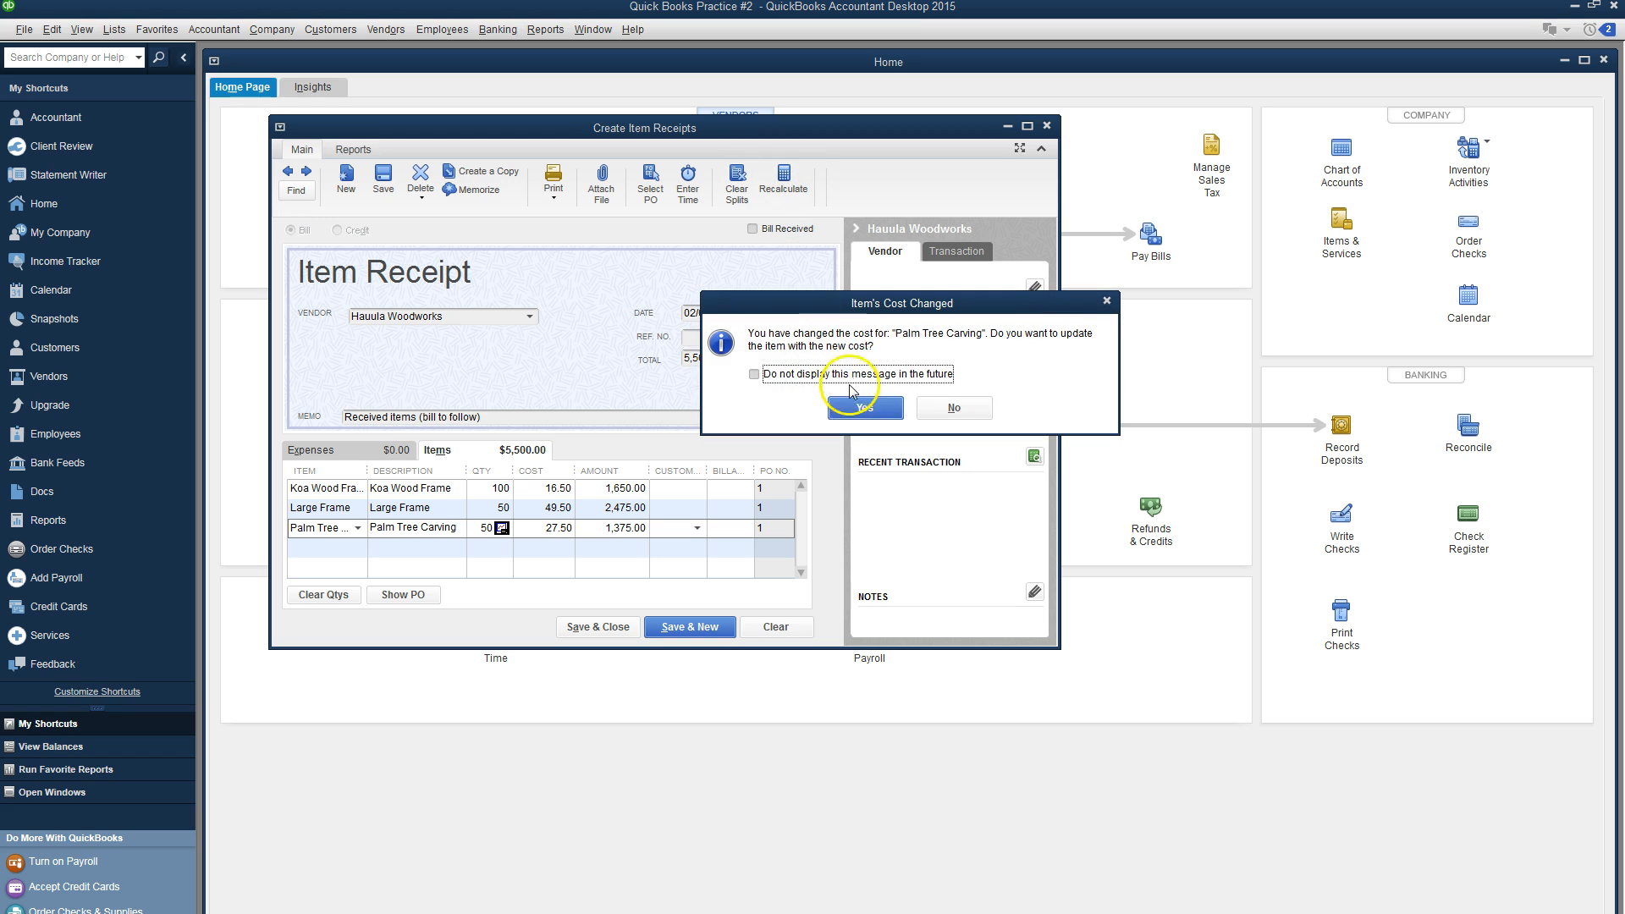
click(862, 407)
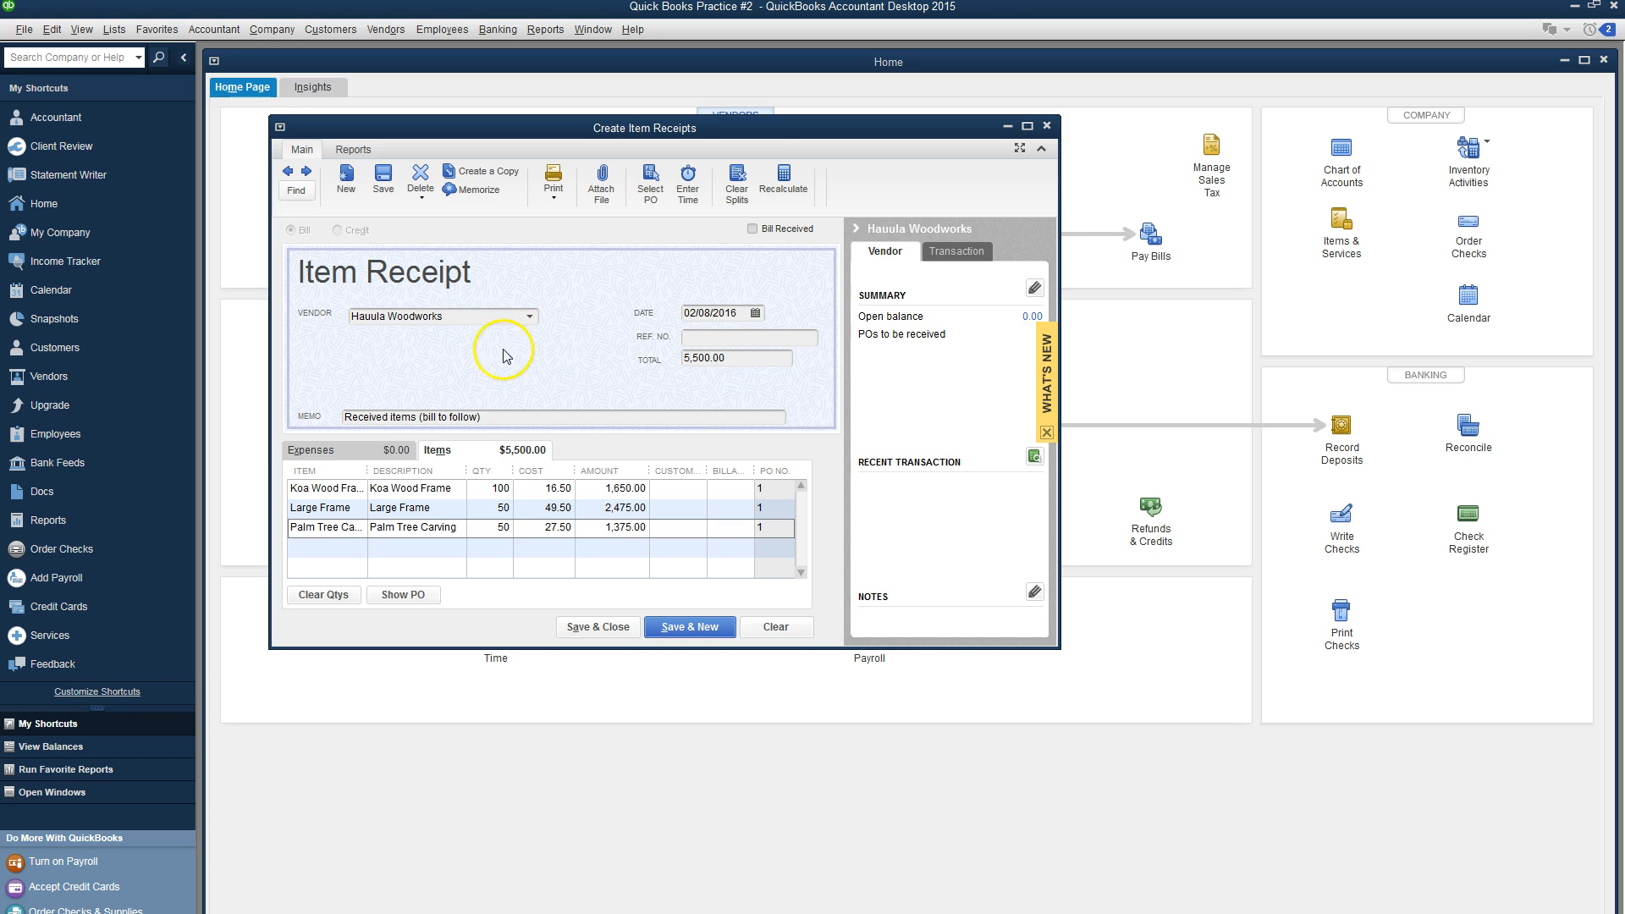
click(603, 622)
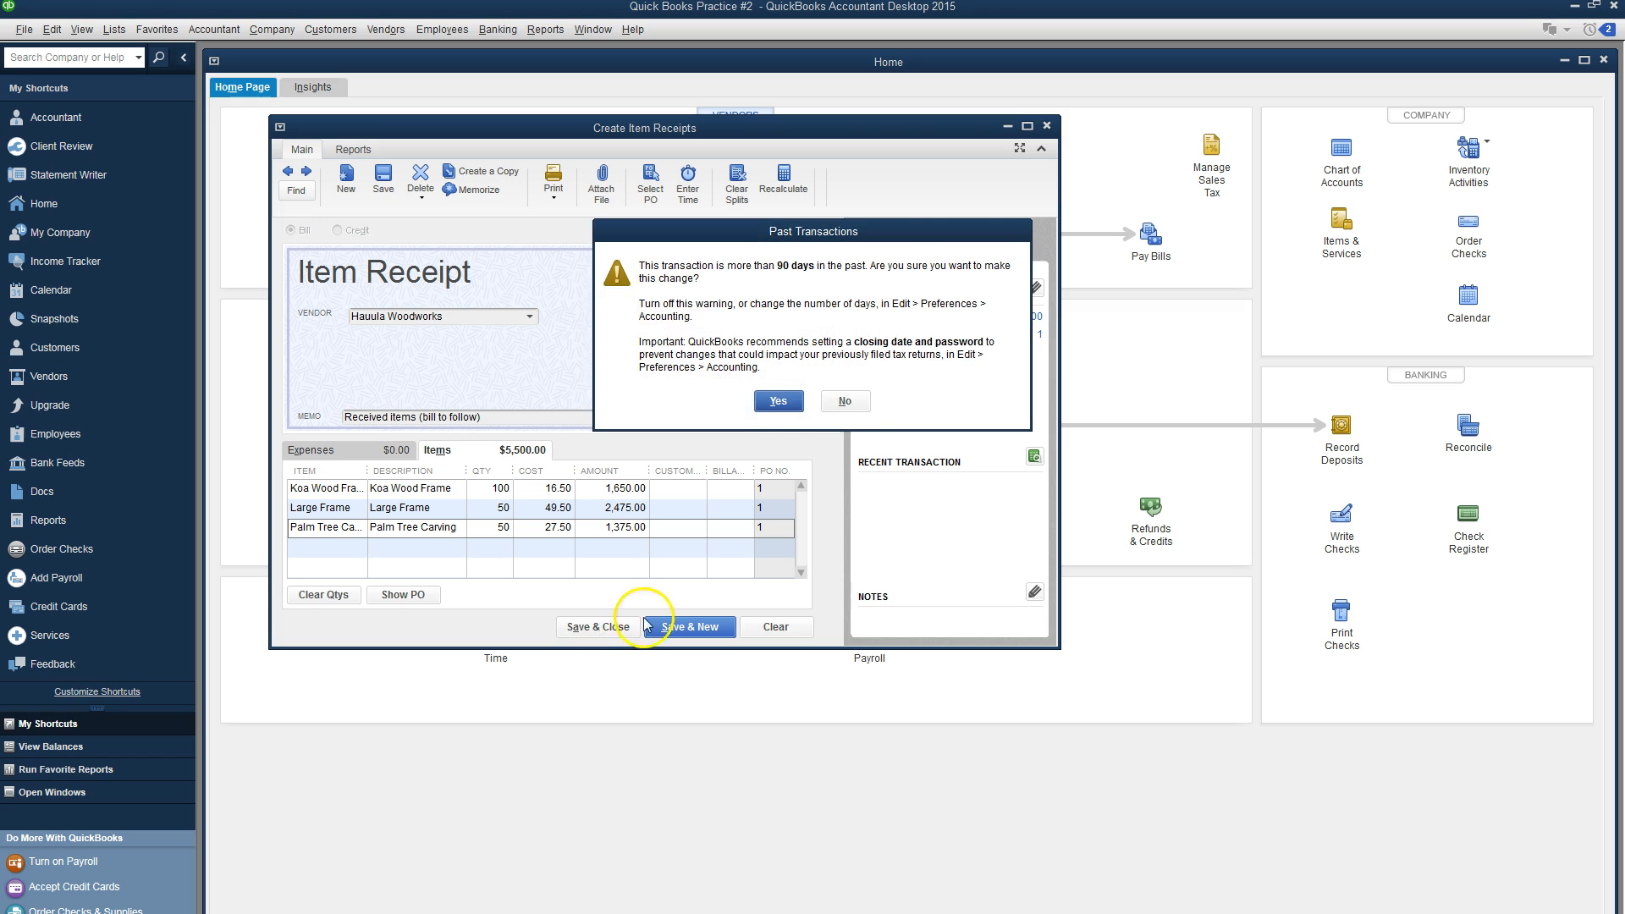
click(778, 402)
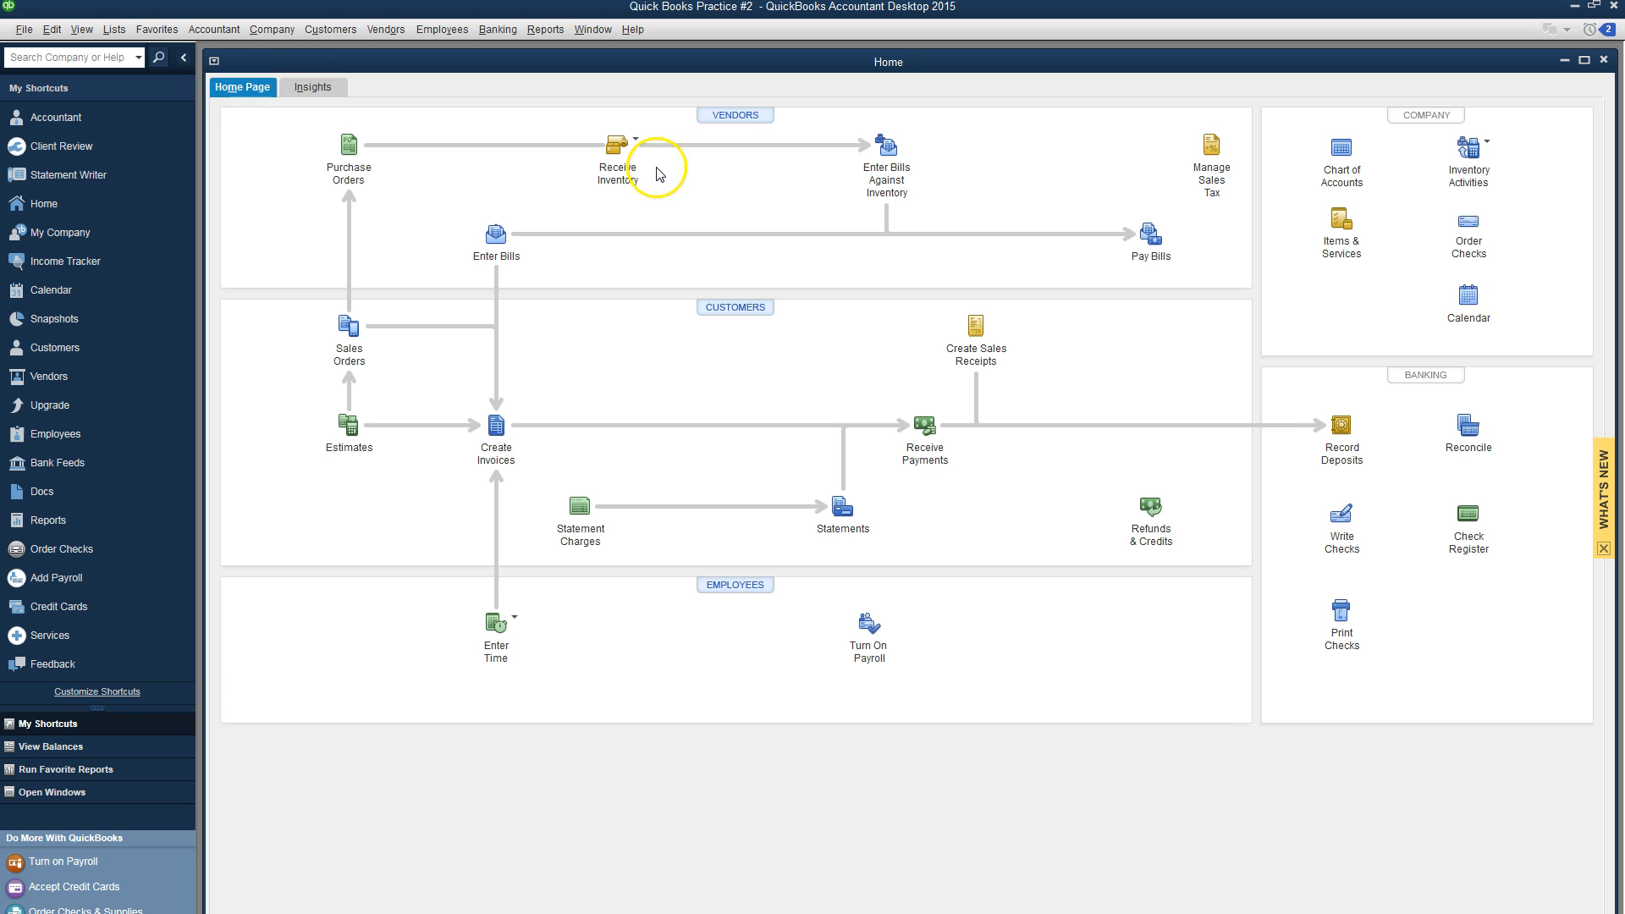
Step: Turn Hauula Woodworks' 02/08/2016 item receipt into a bill, keeping the receipt date
click(887, 182)
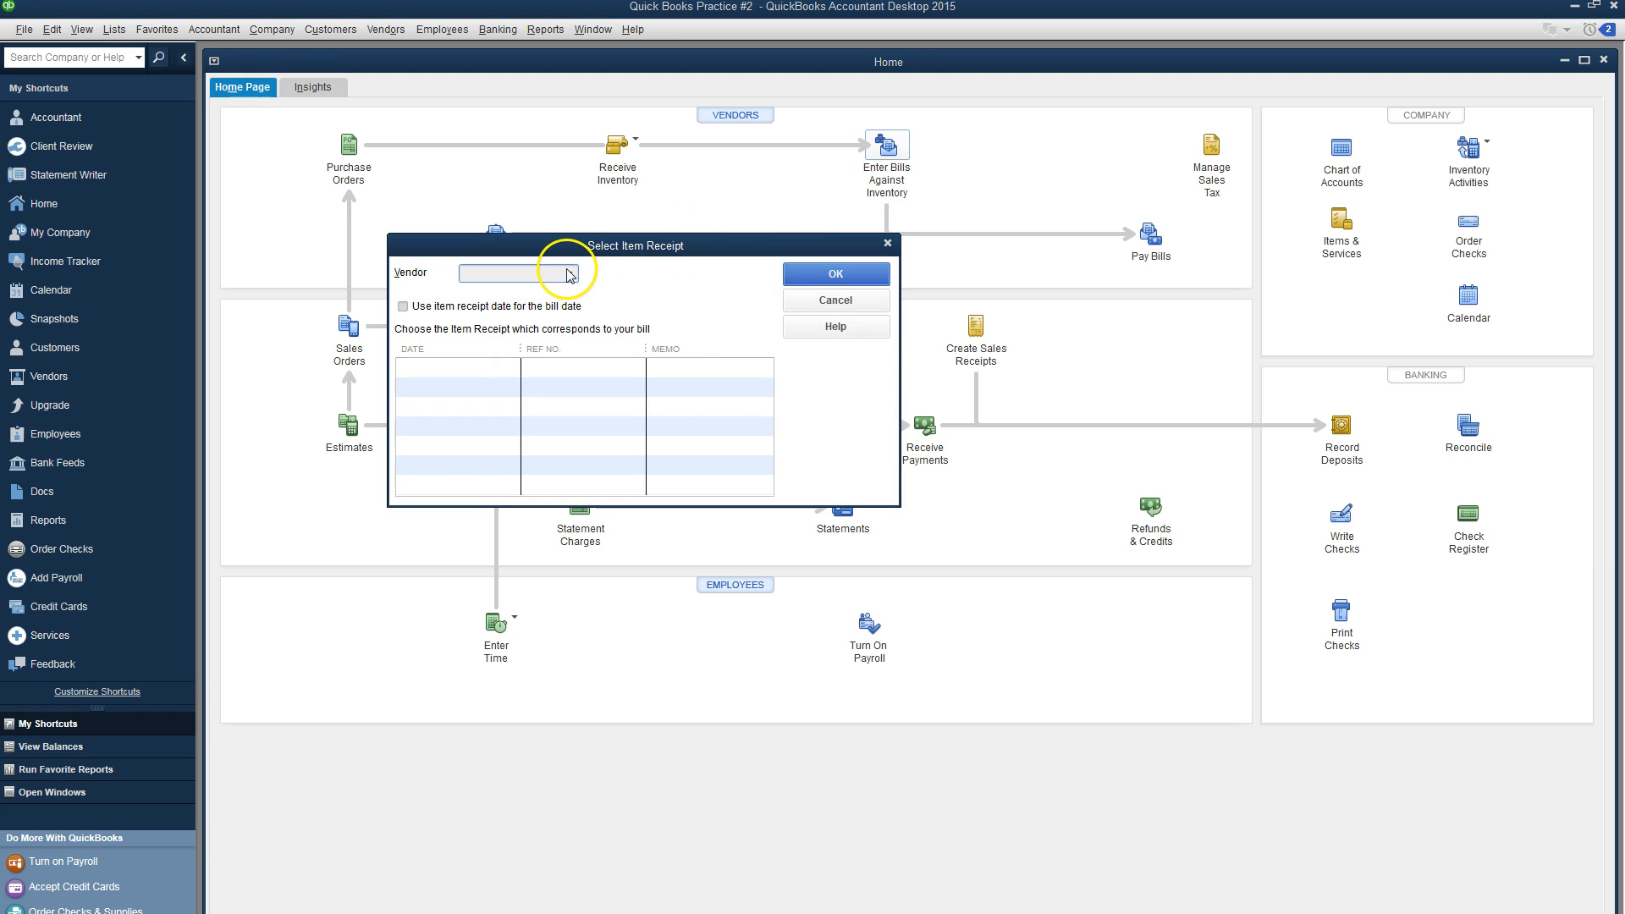
click(570, 273)
click(549, 336)
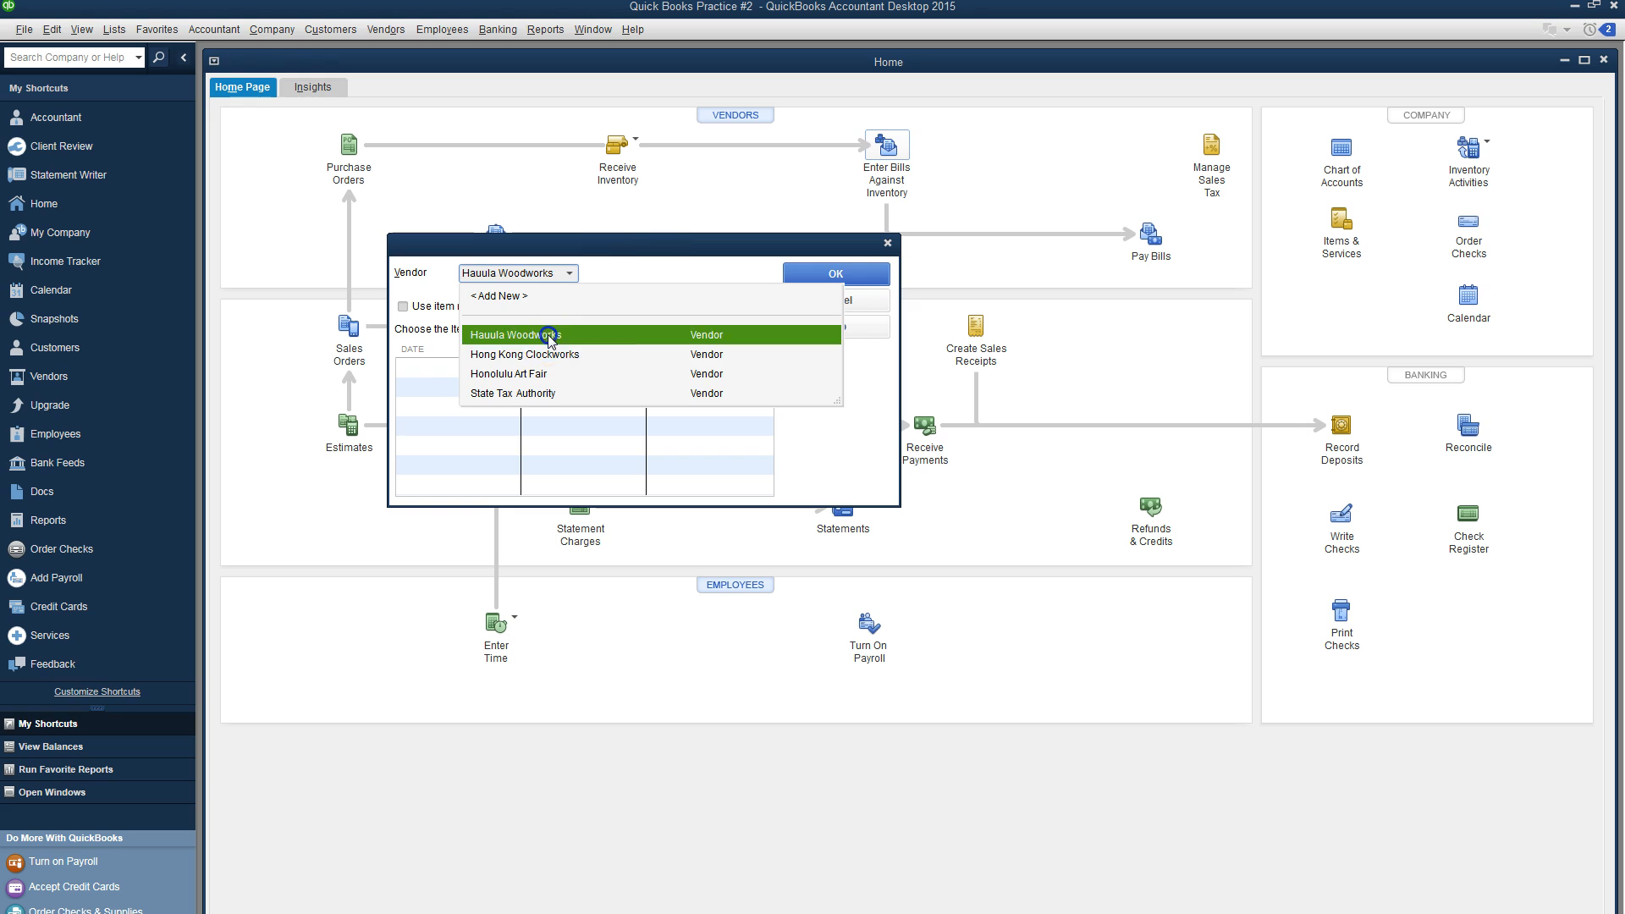
click(404, 308)
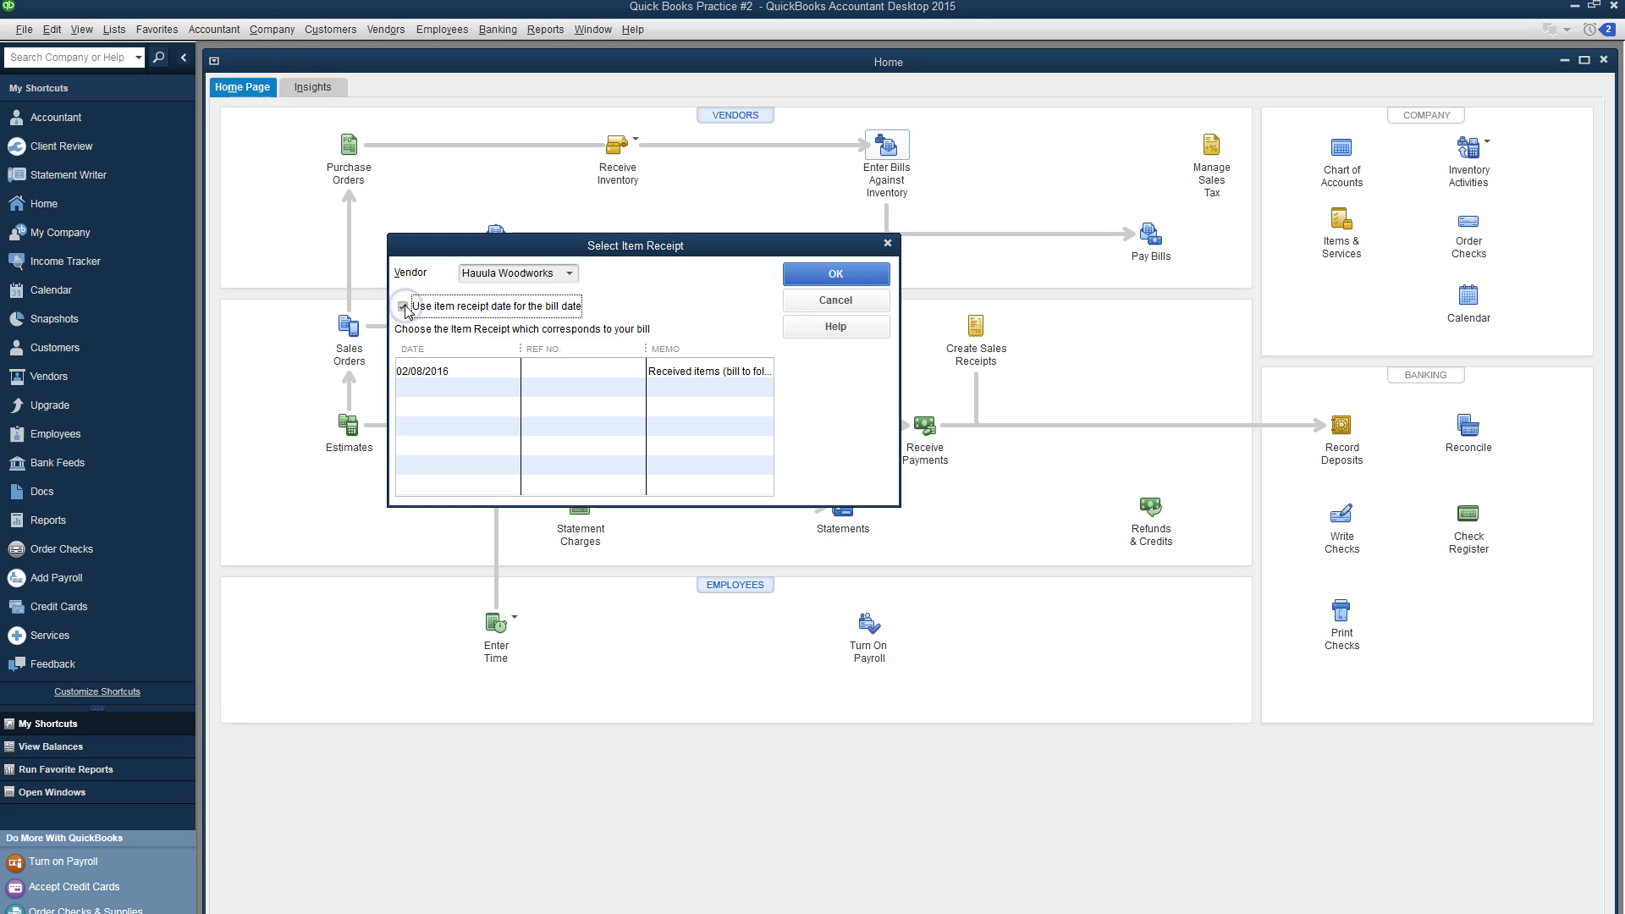
click(471, 374)
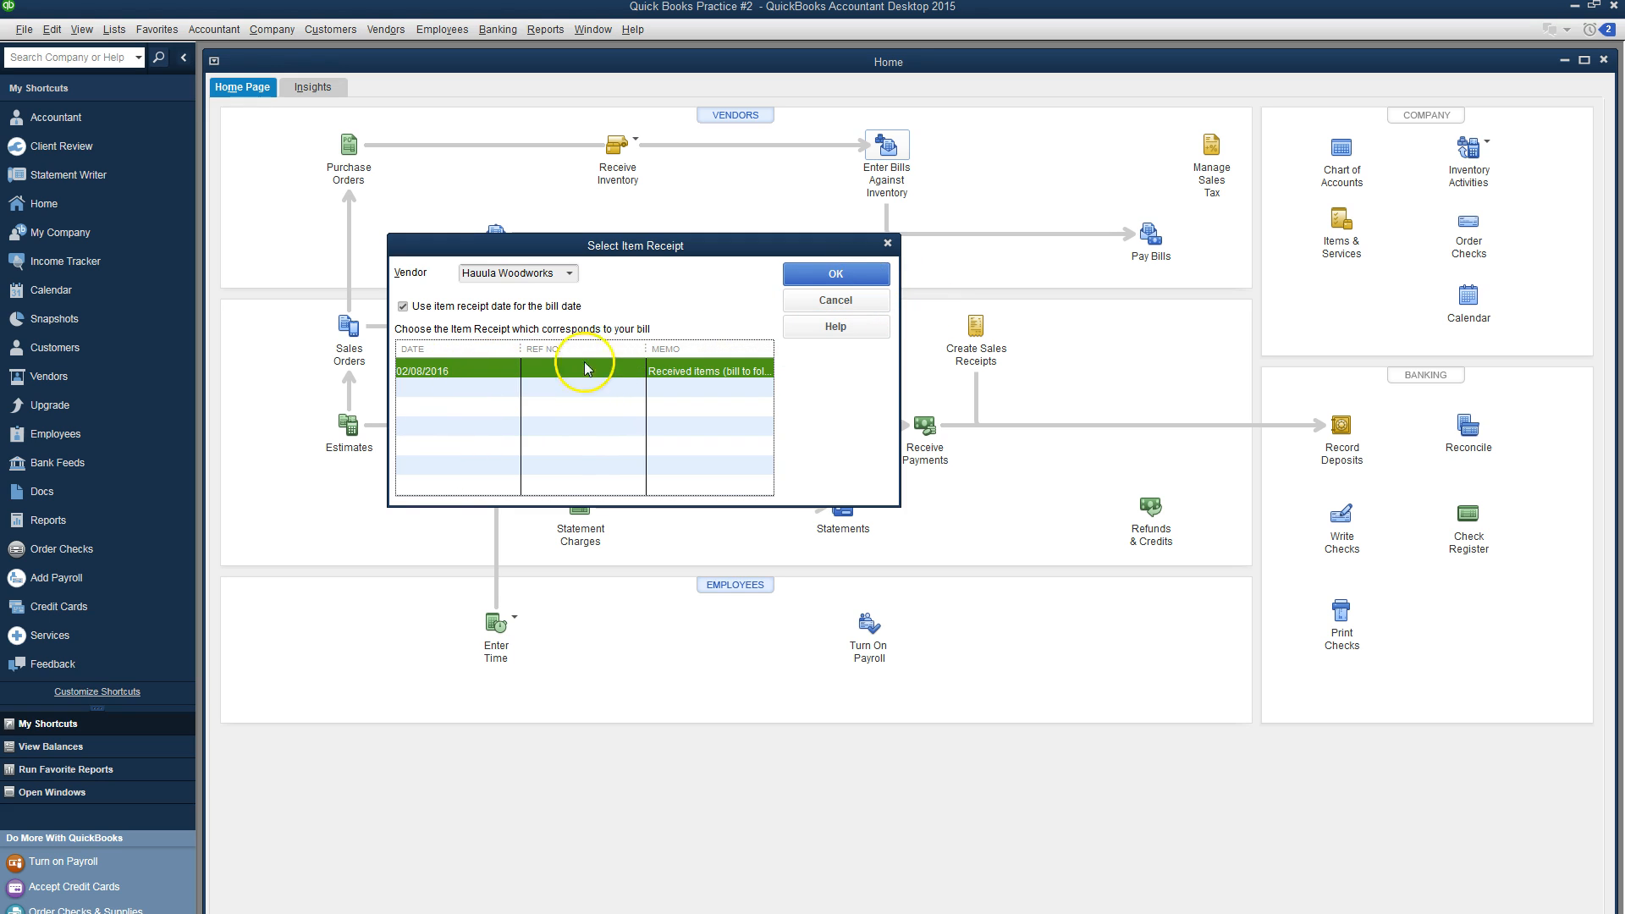
click(856, 272)
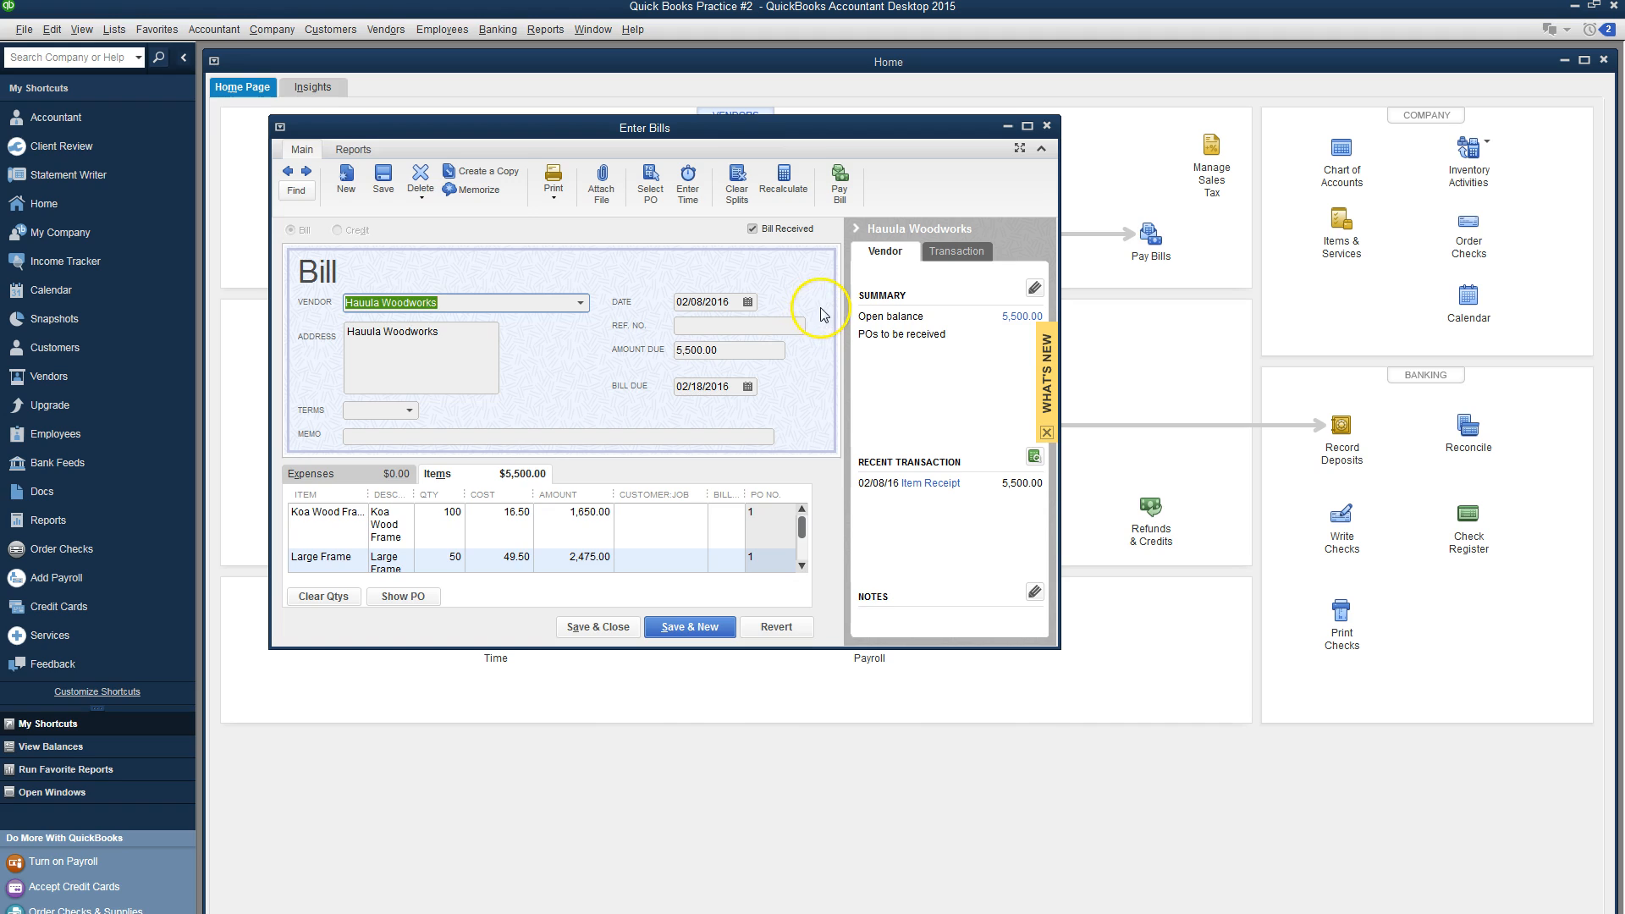
Step: Check the Word instructions and choose the bill's payment terms
key(alt+Tab)
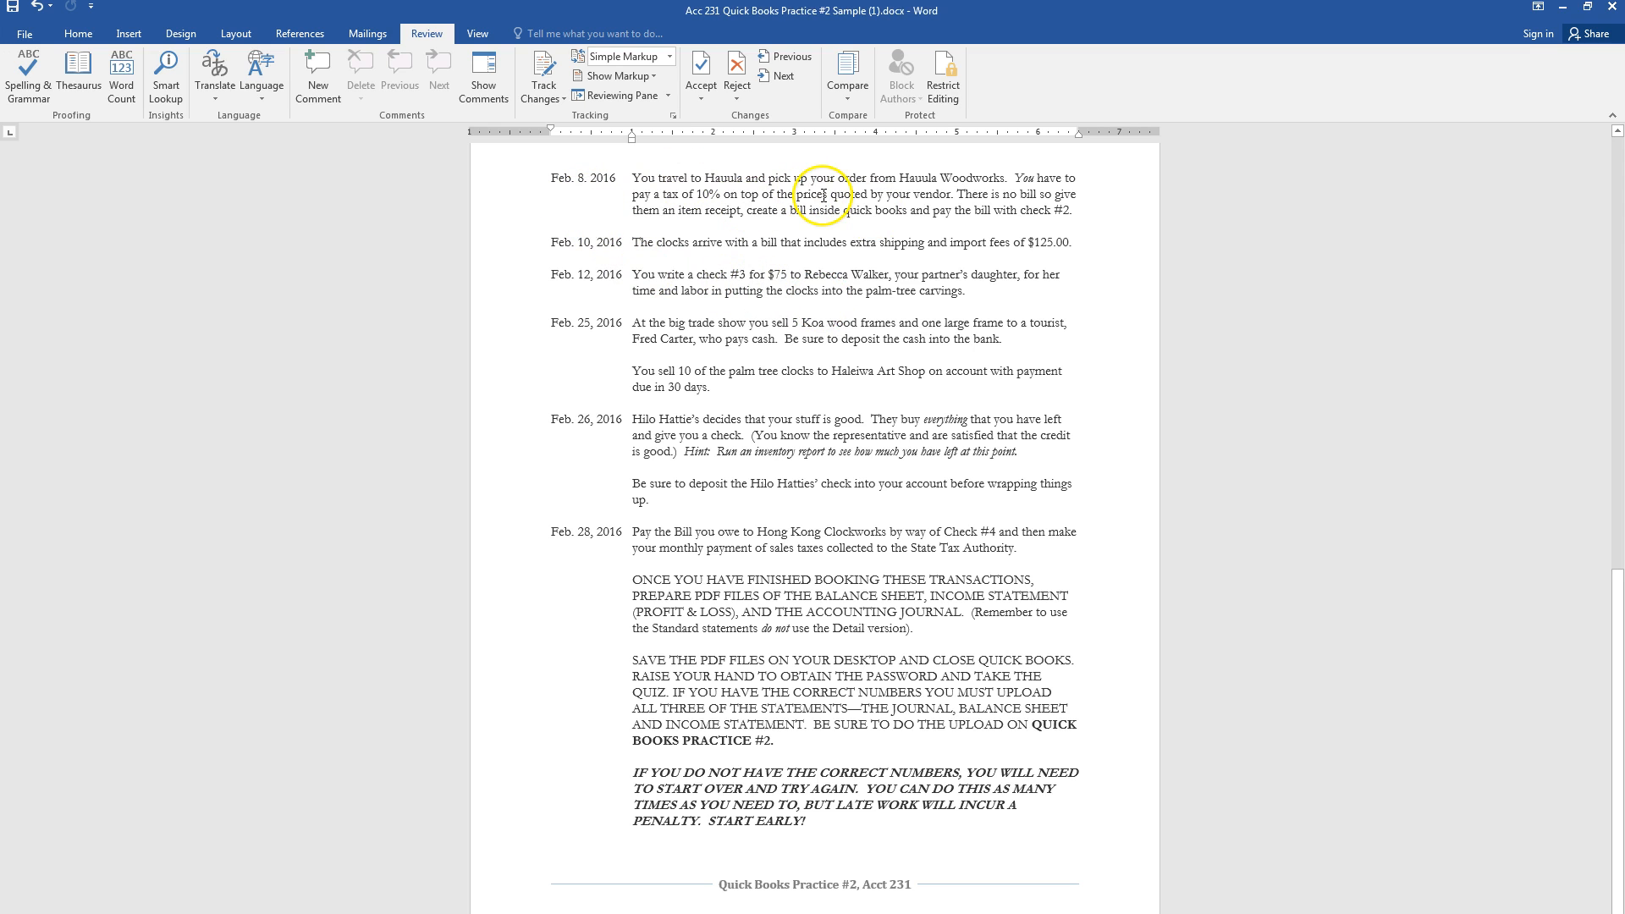
key(alt+Tab)
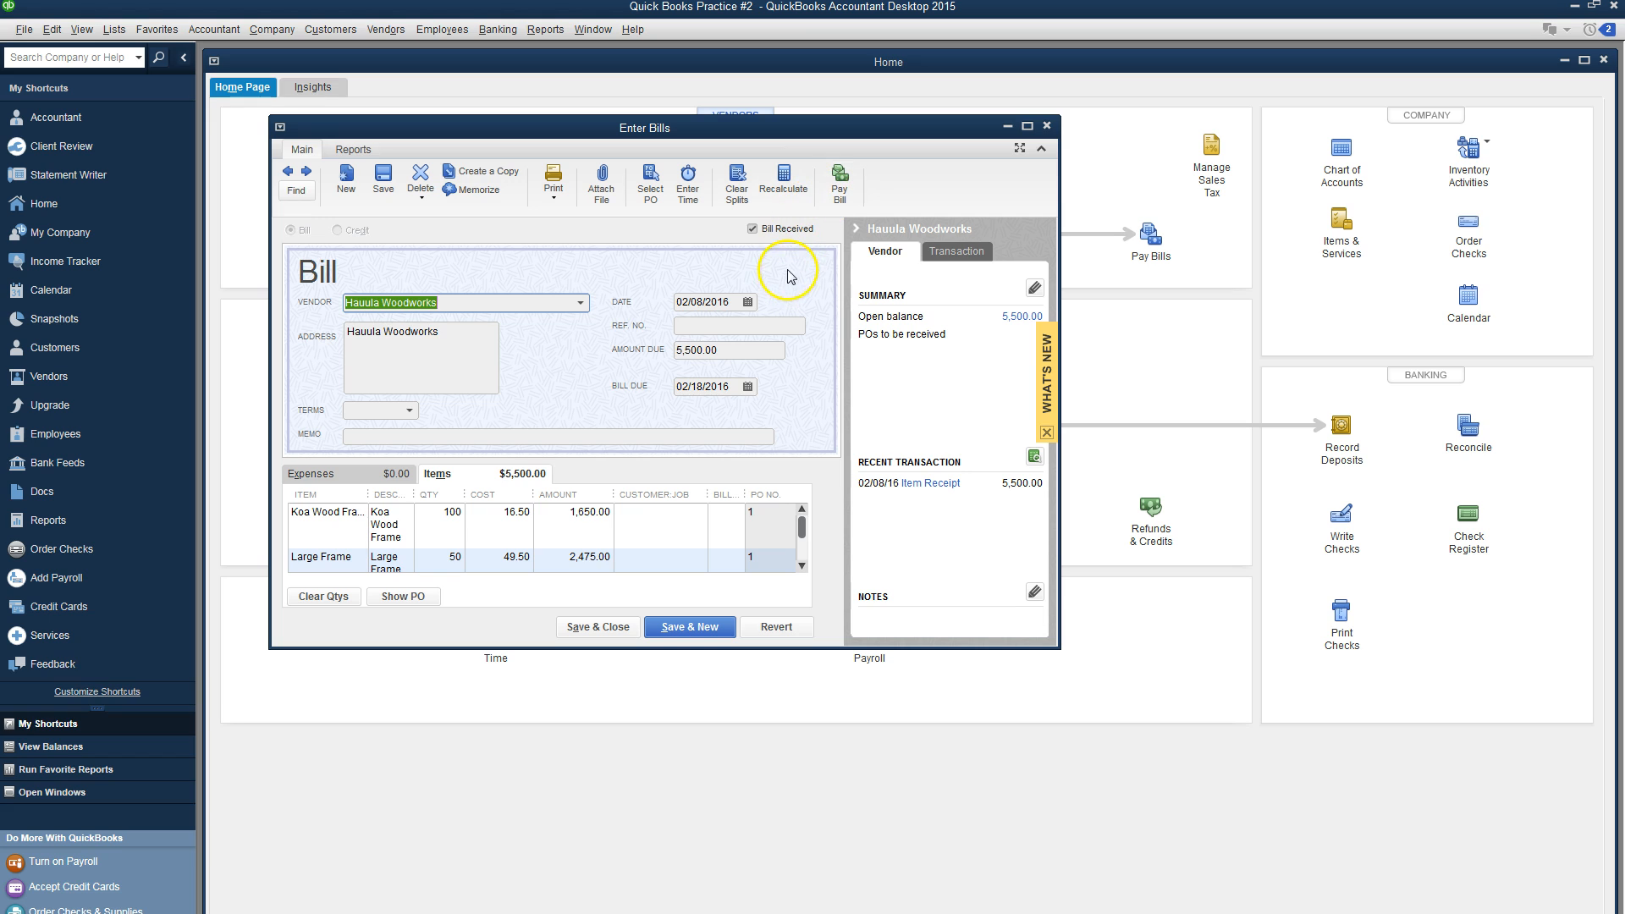
click(410, 410)
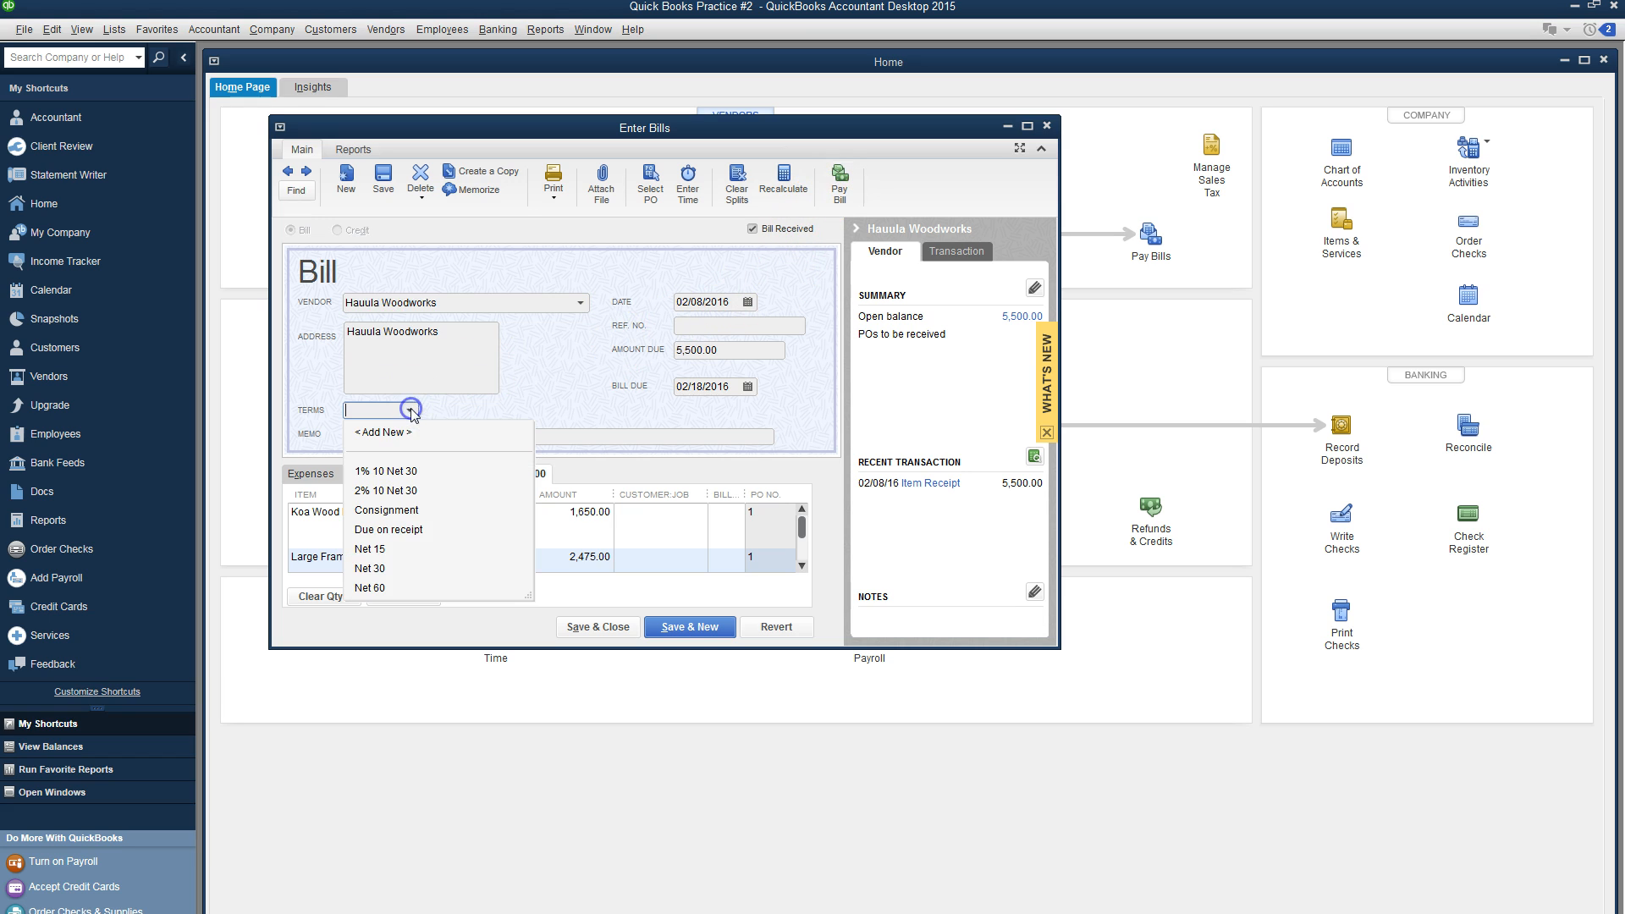
click(393, 530)
key(alt+Tab)
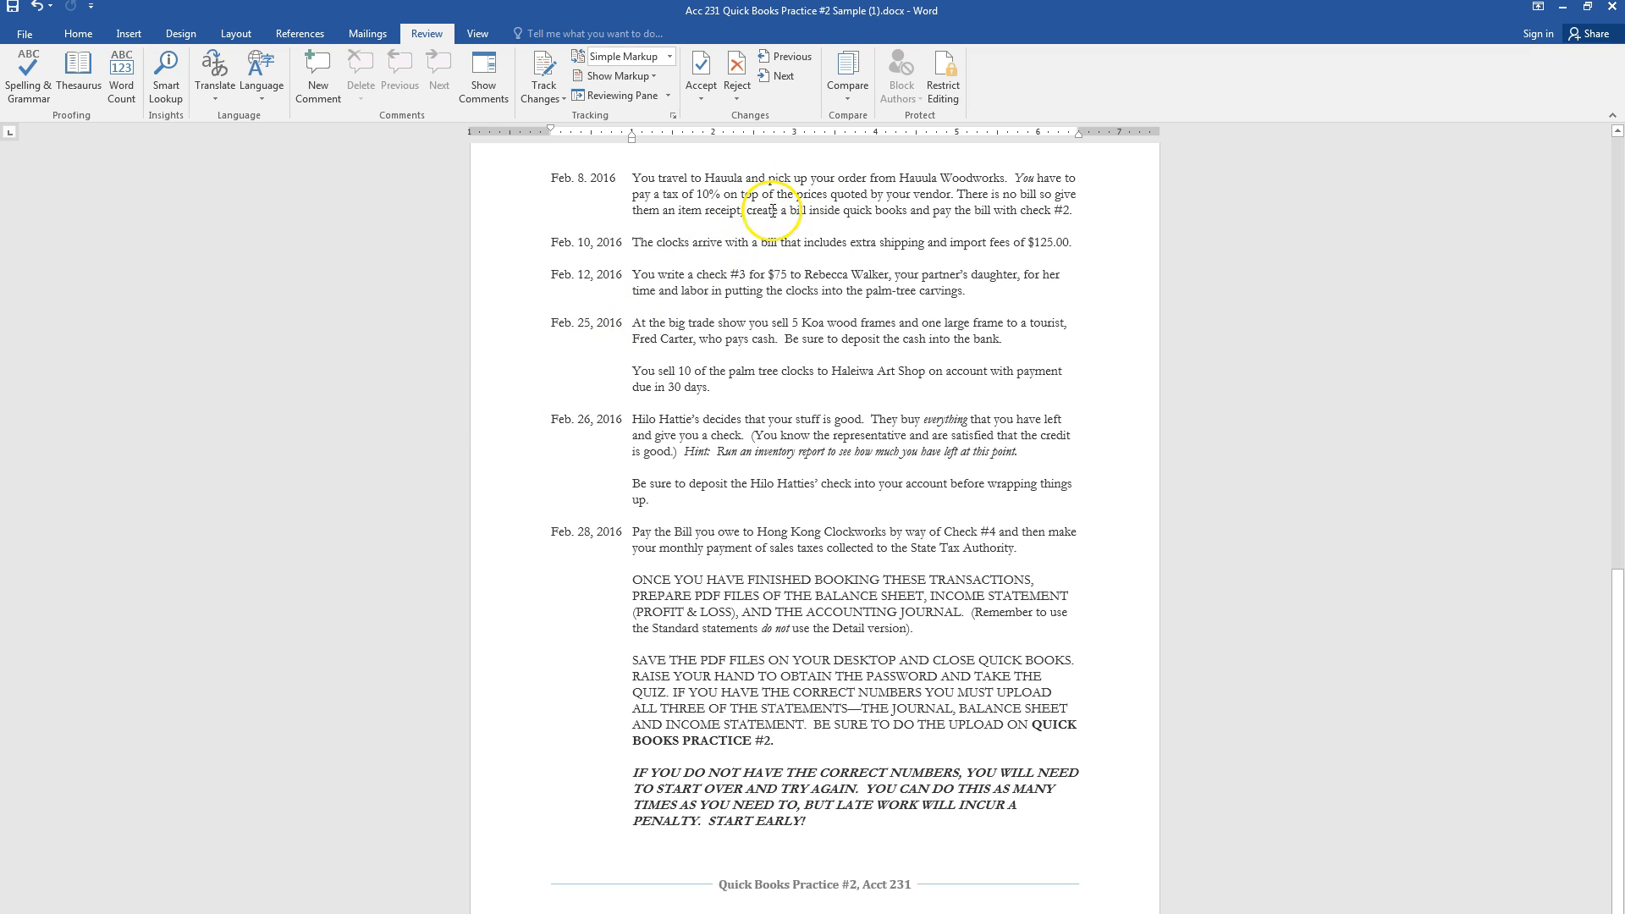
key(alt+Tab)
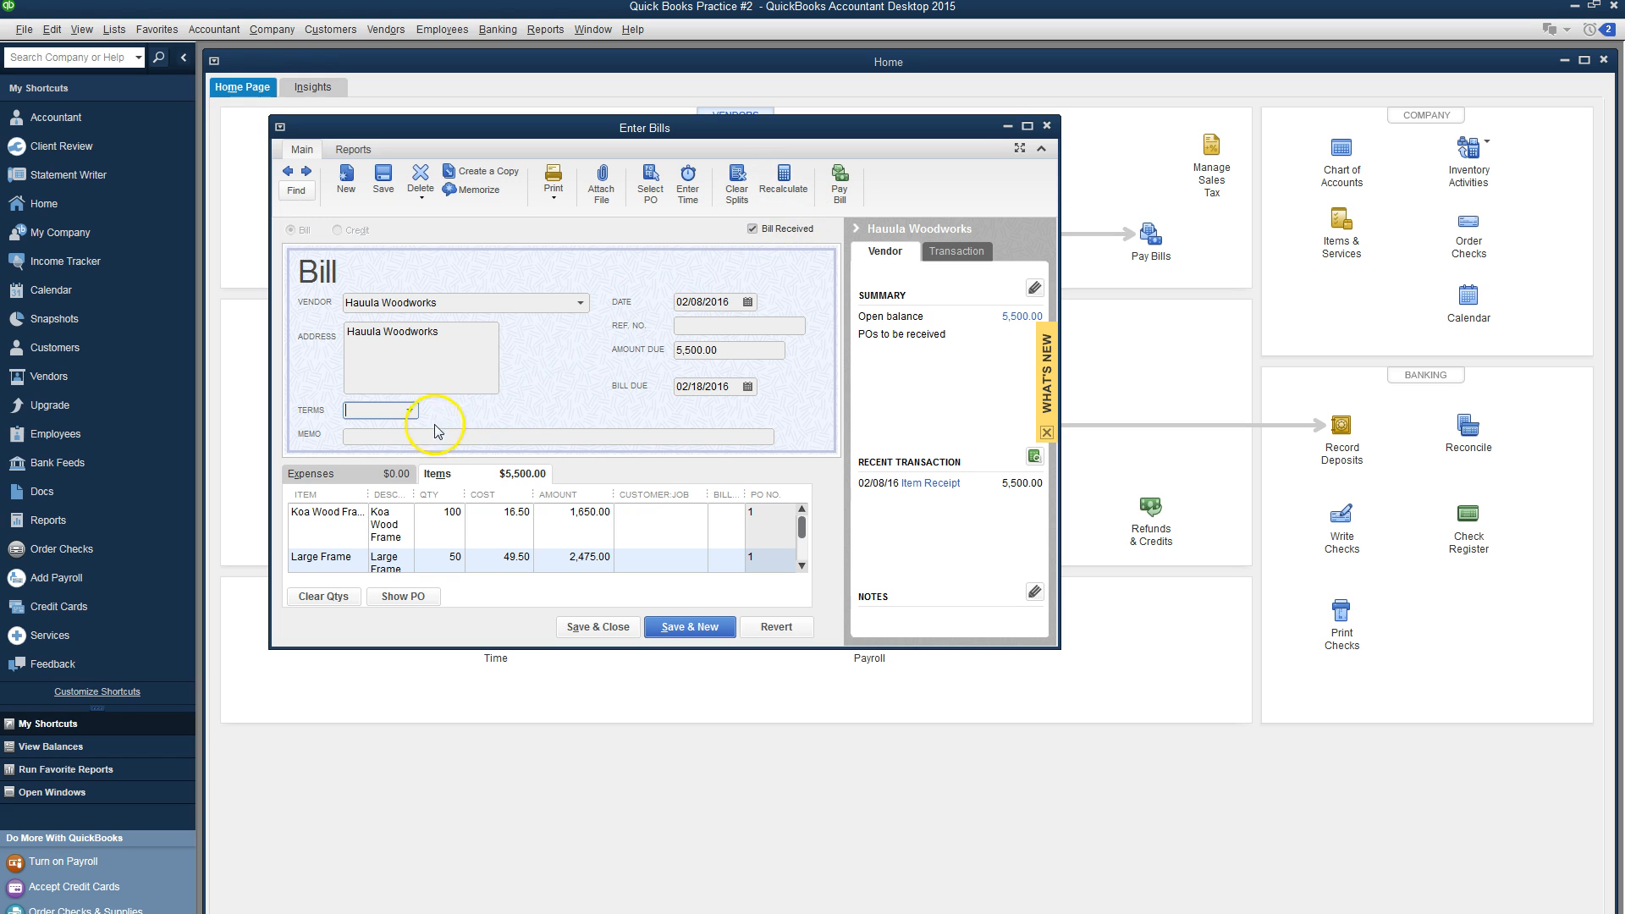
mouse_move(806, 533)
mouse_down()
mouse_move(805, 554)
mouse_move(805, 526)
mouse_up()
Step: Add the memo 'Initial order of woodcarvings' and save the bill, confirming both prompts
click(524, 440)
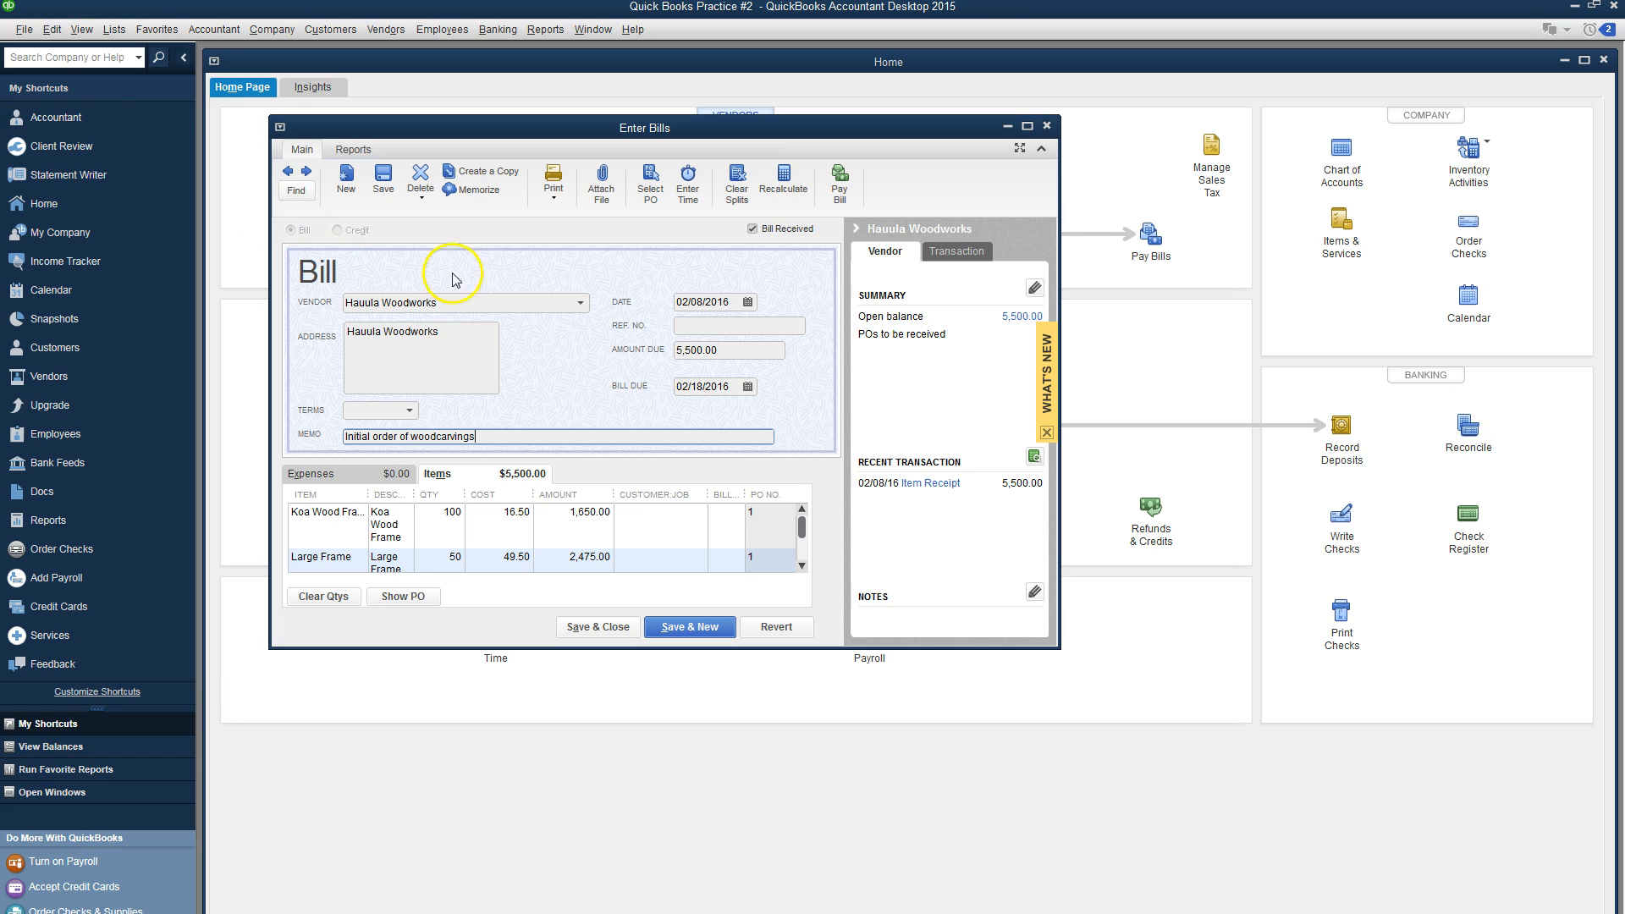
click(609, 627)
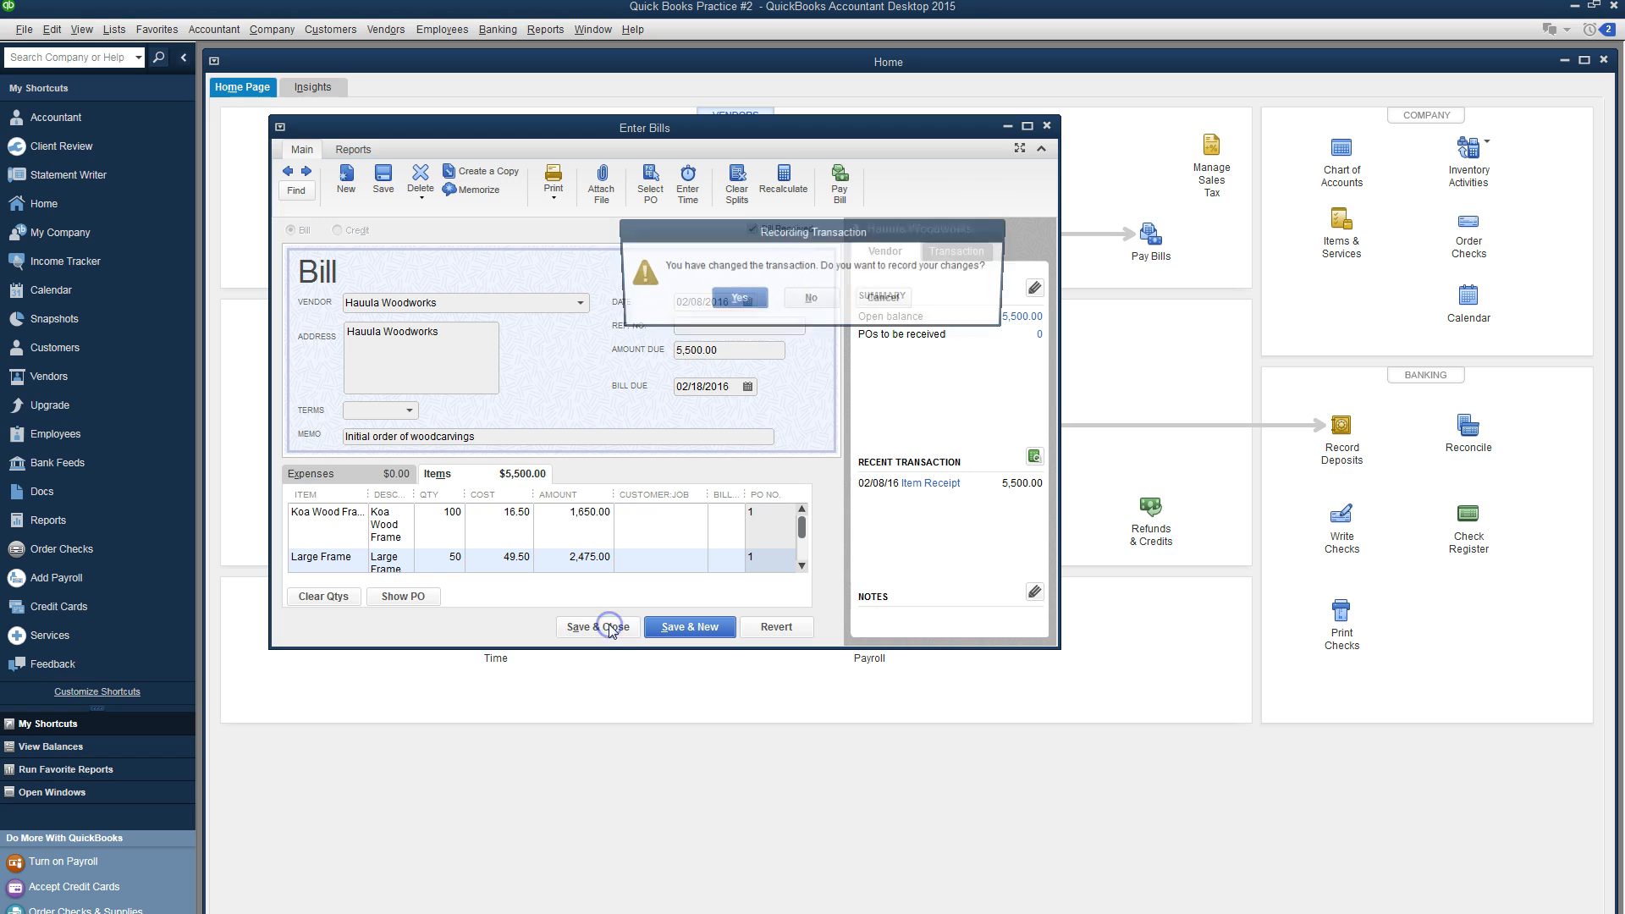
click(732, 305)
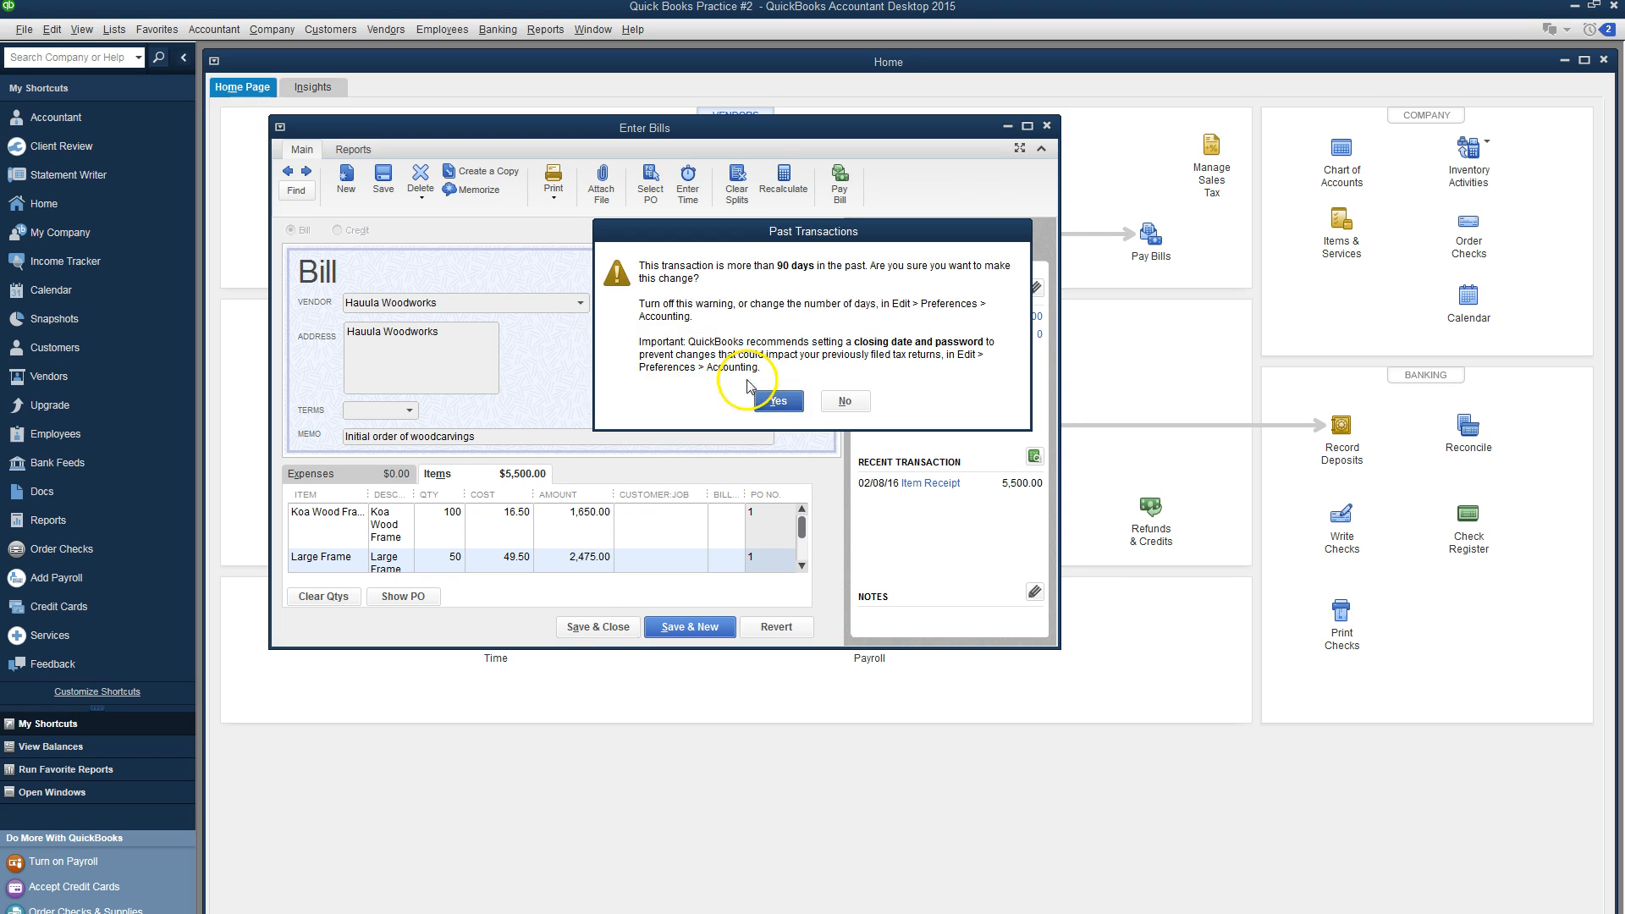
click(785, 399)
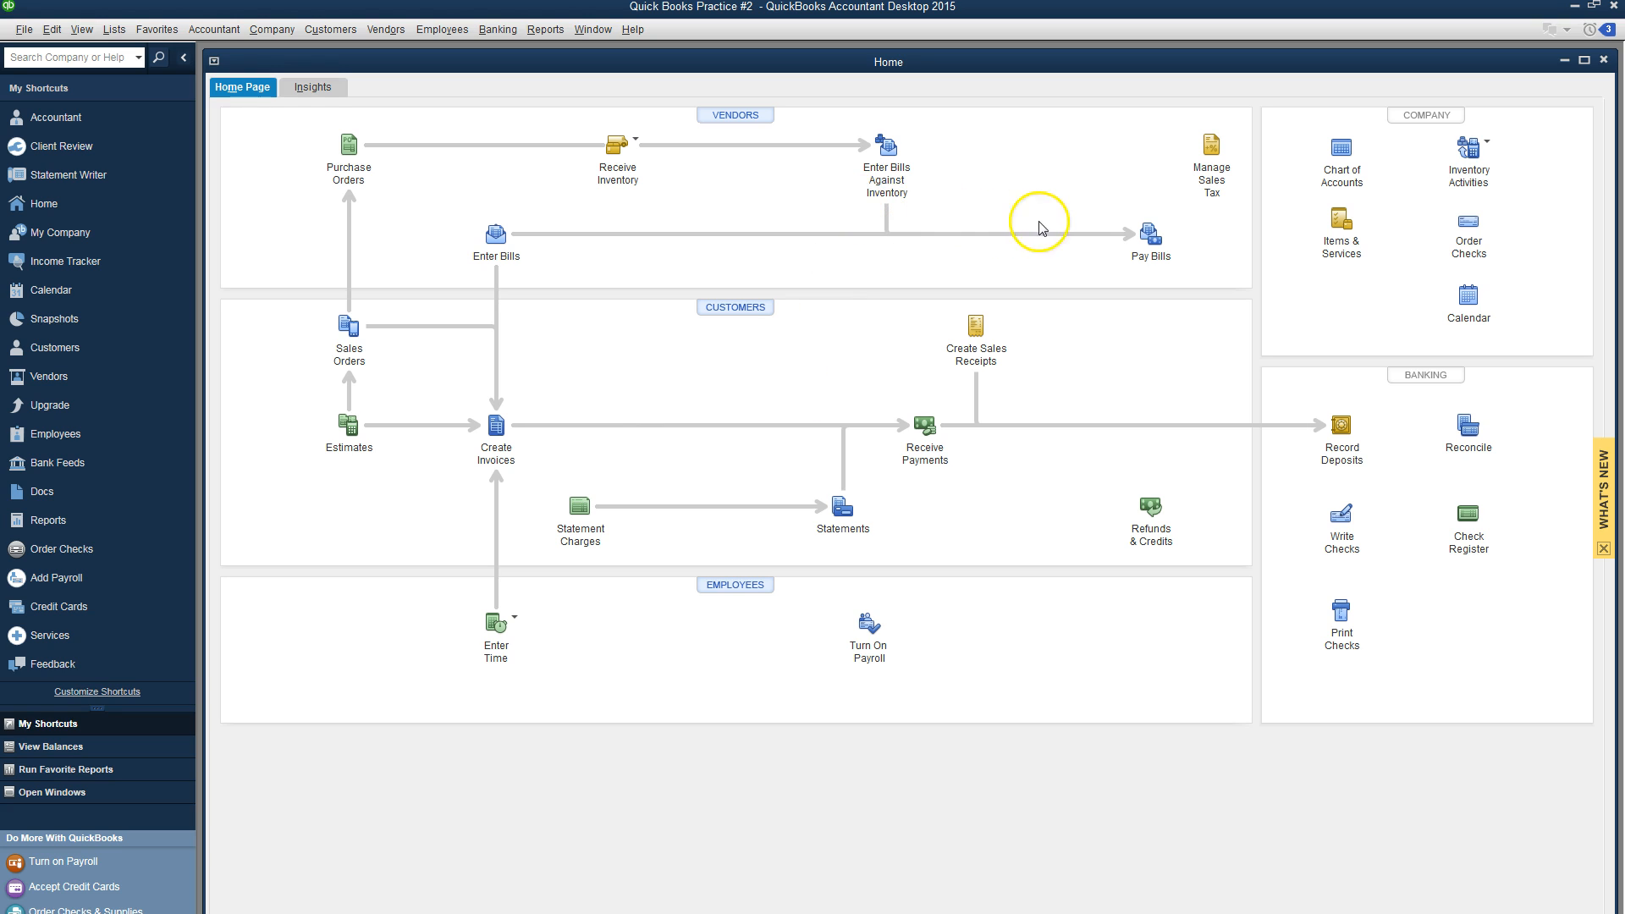
Step: Pay the 5,500.00 Hauula Woodworks bill with check number 2 from Bank of Laie, dated 02/08/2016
click(1148, 254)
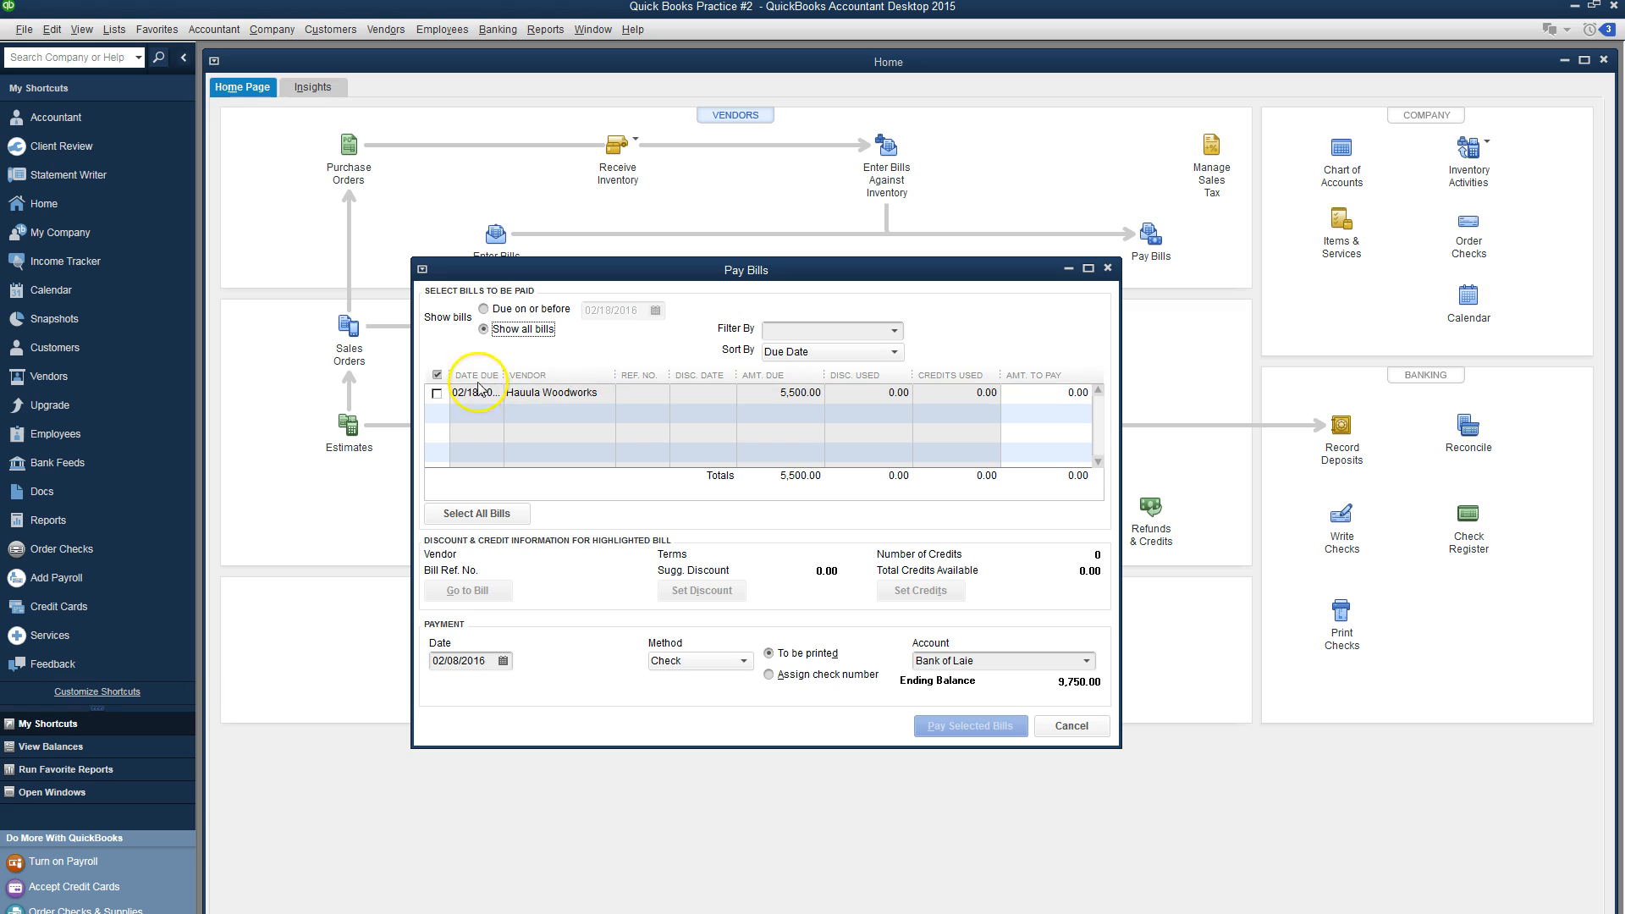
click(437, 394)
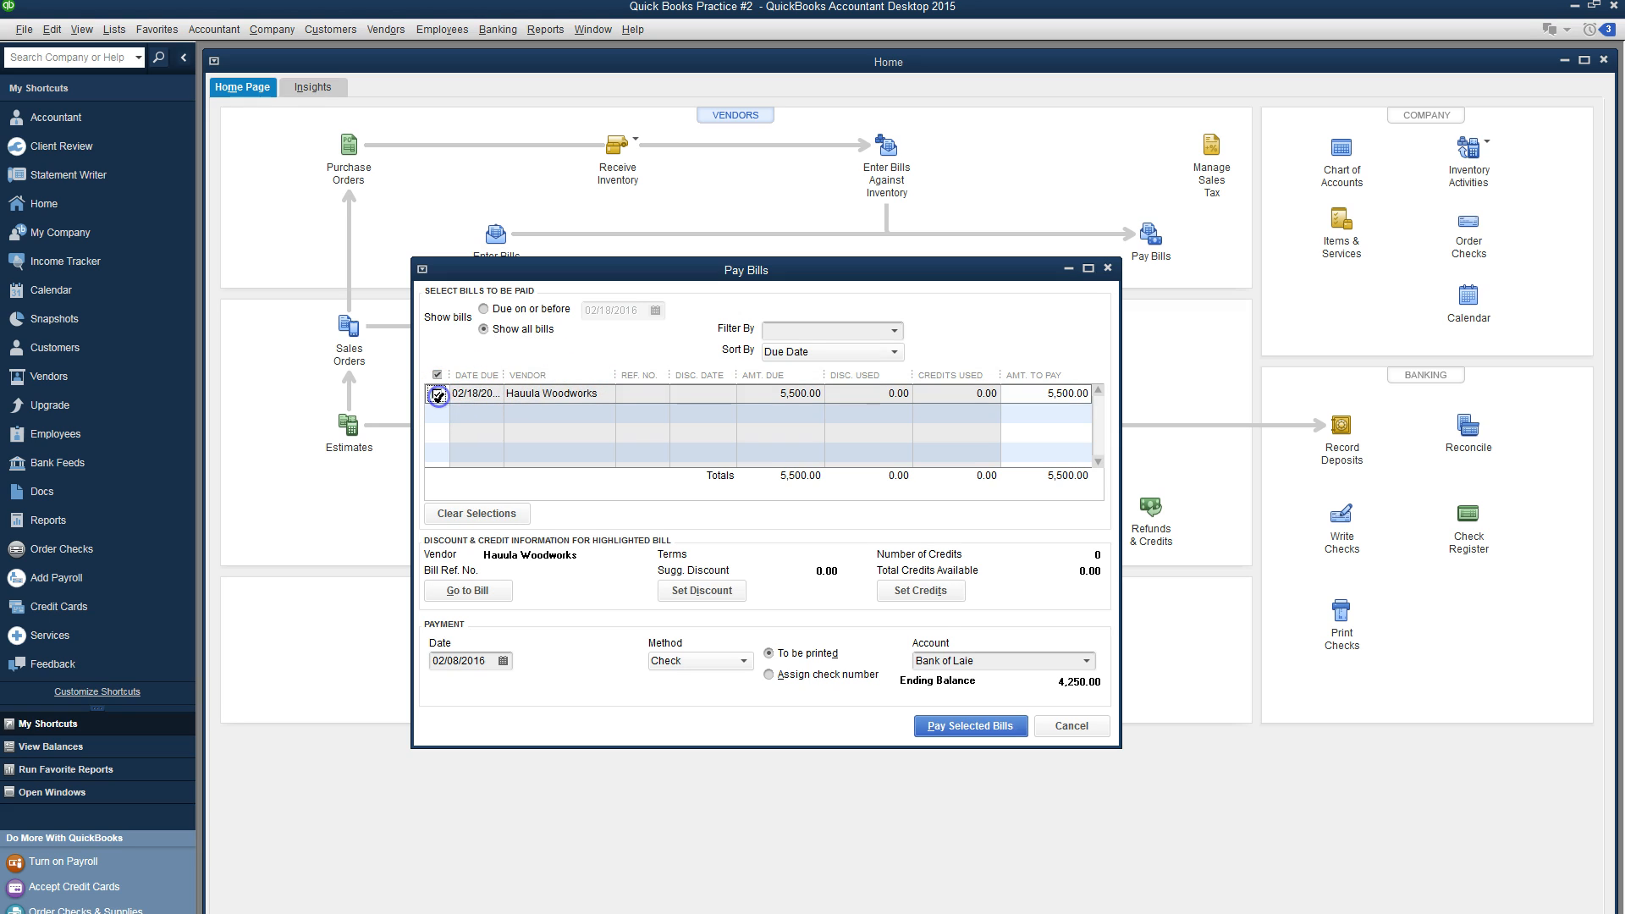
click(770, 674)
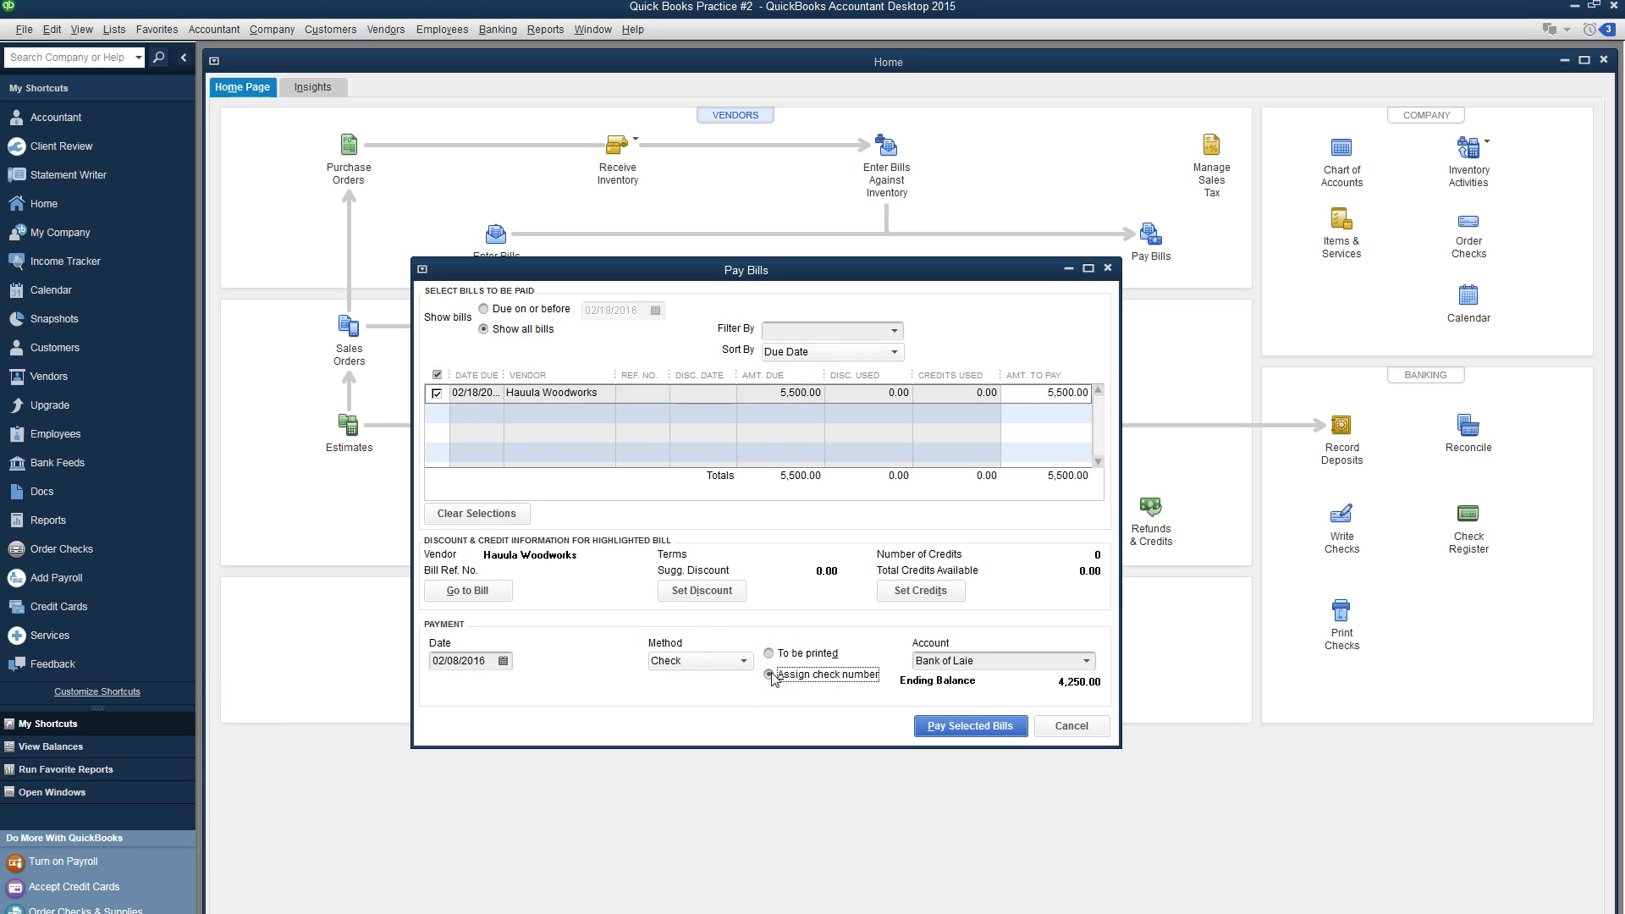
click(974, 730)
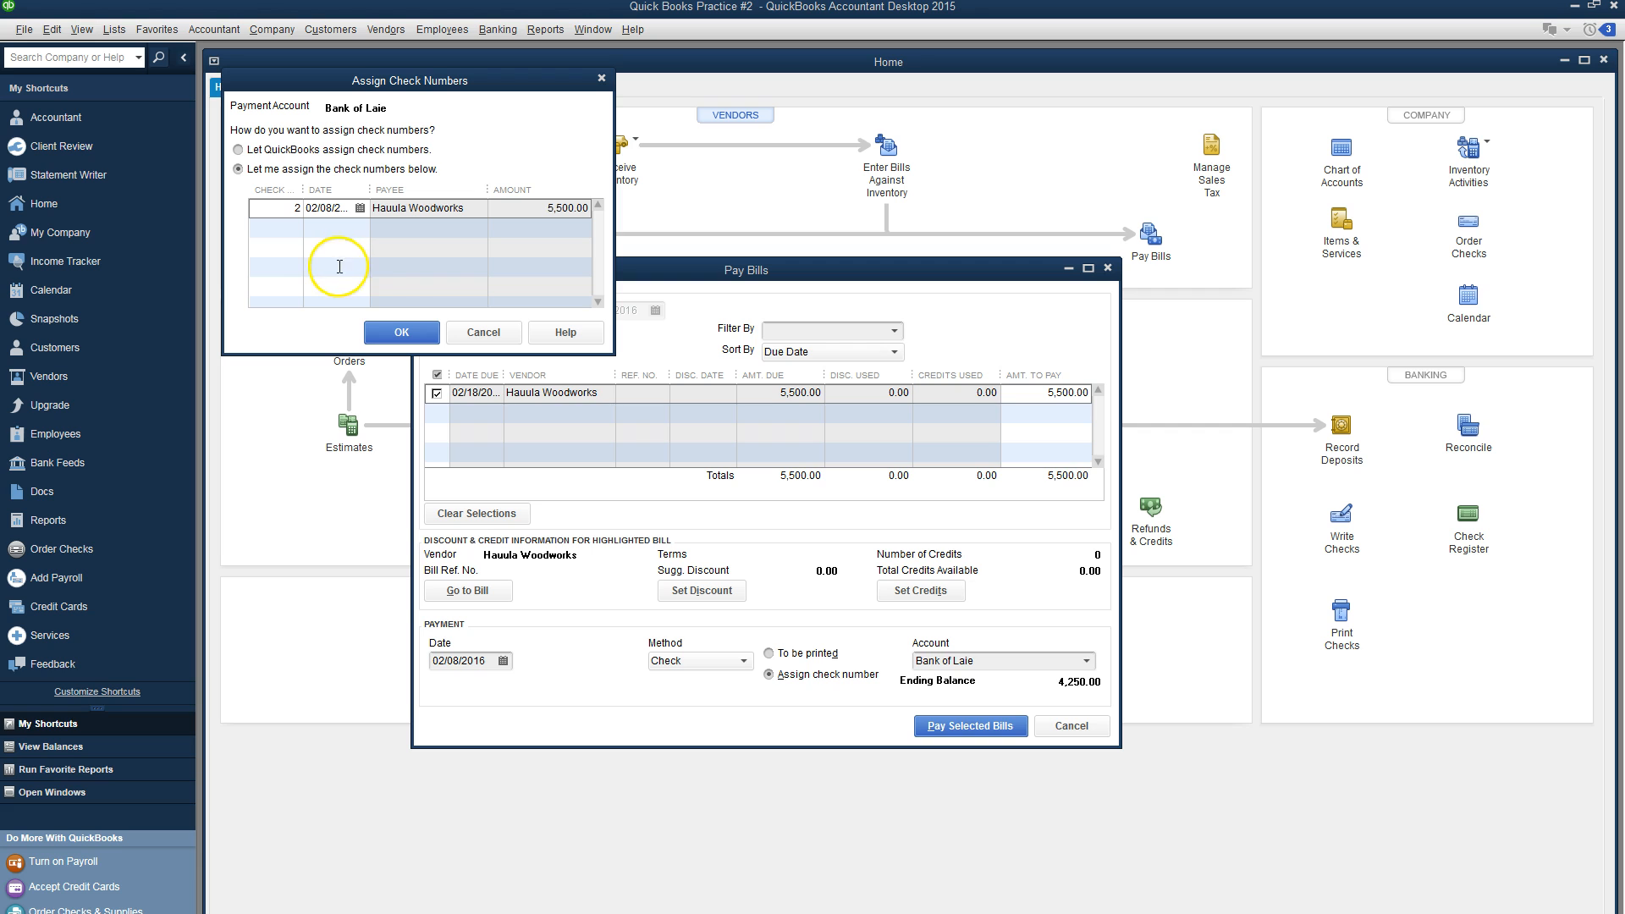
click(401, 331)
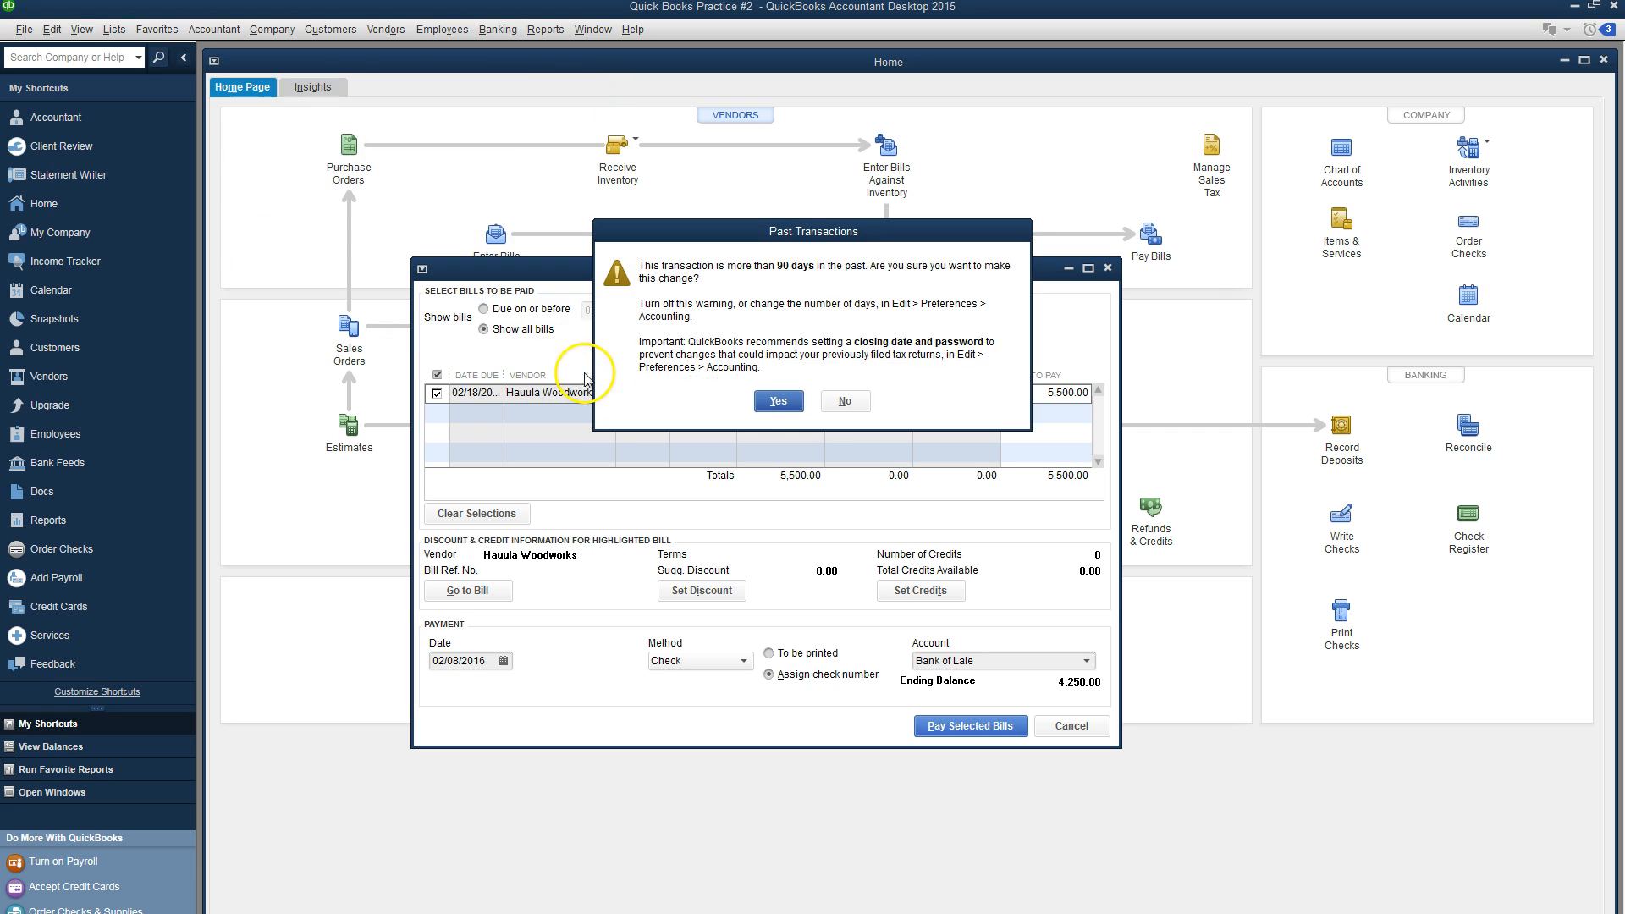
click(772, 402)
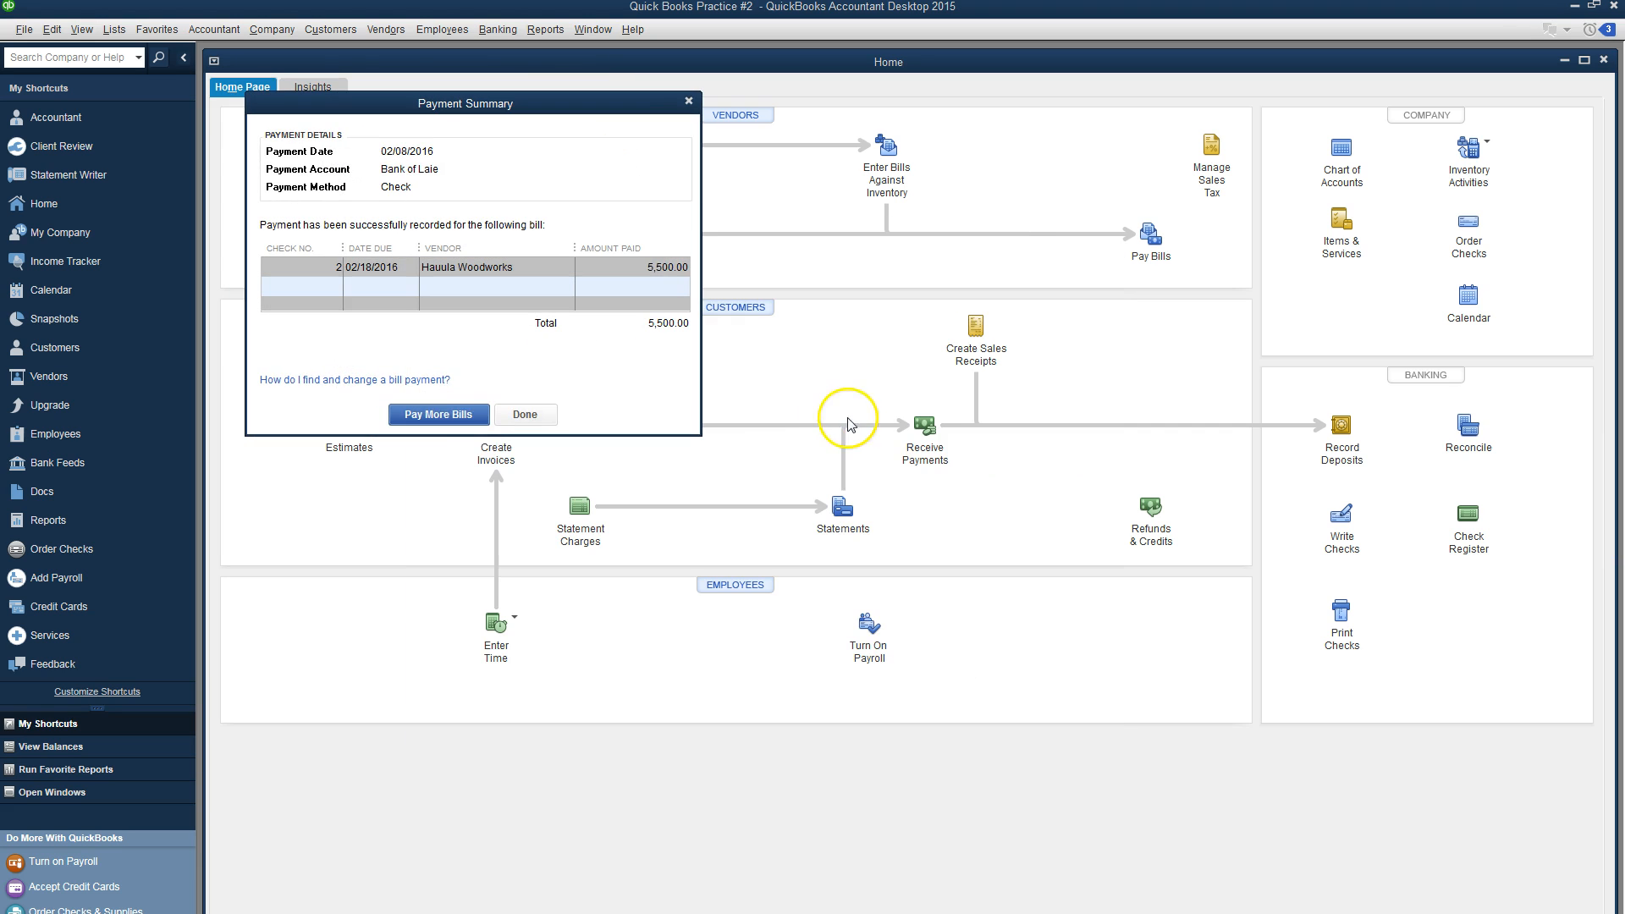
click(522, 415)
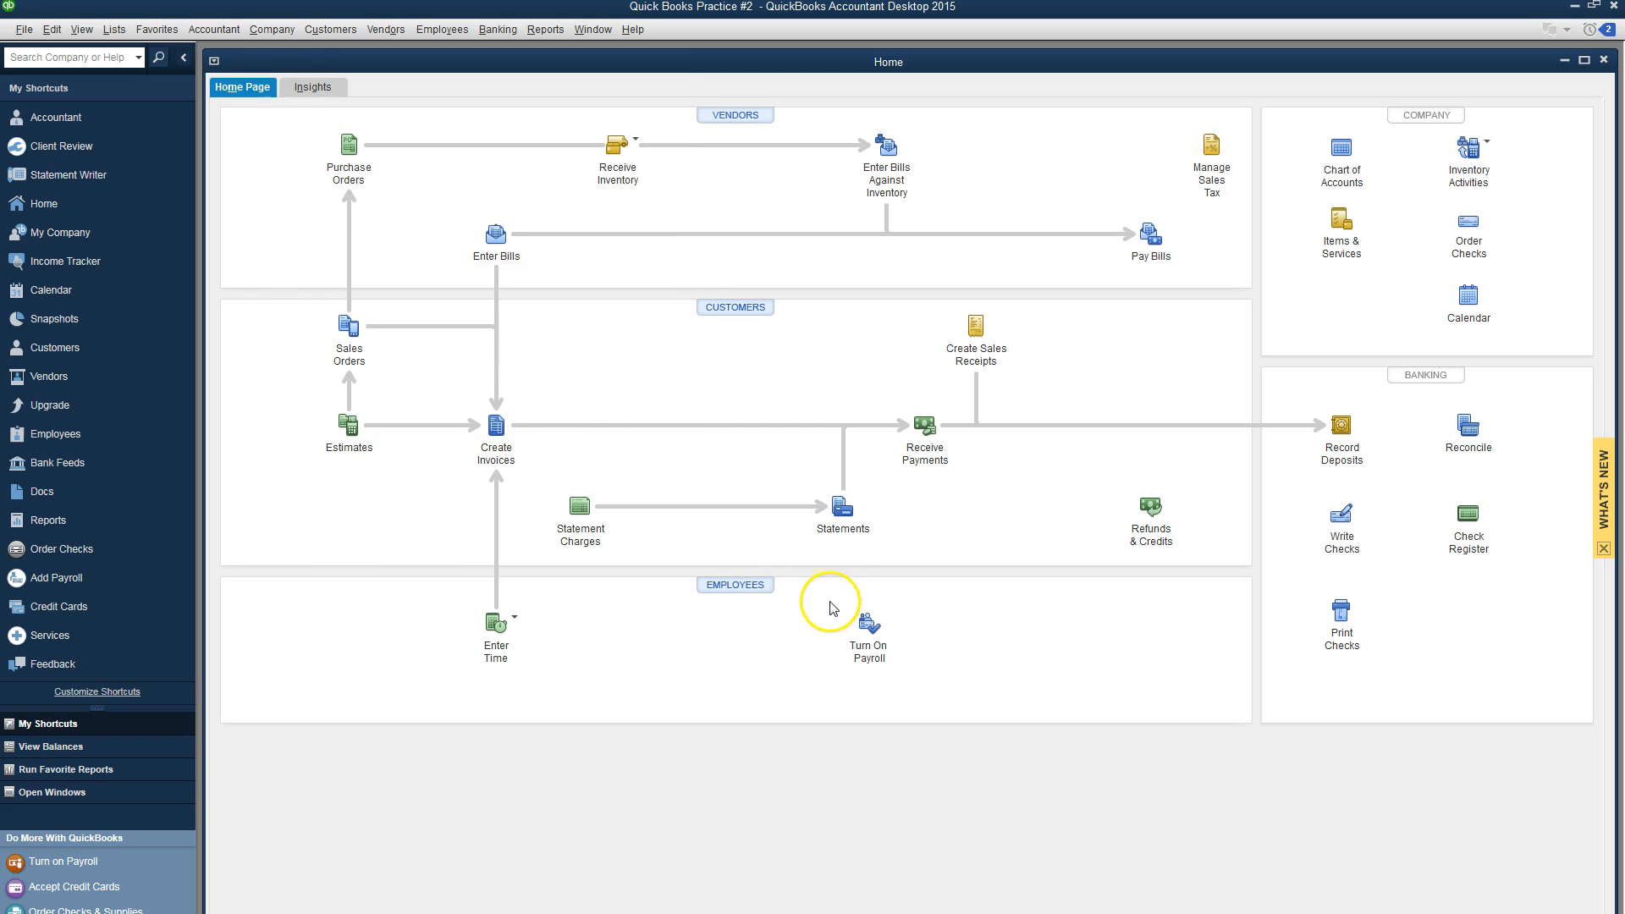
Step: After reading the Feb. 10 instructions, start a Hong Kong Clockworks bill with inventory dated 02/10/2016
key(alt+Tab)
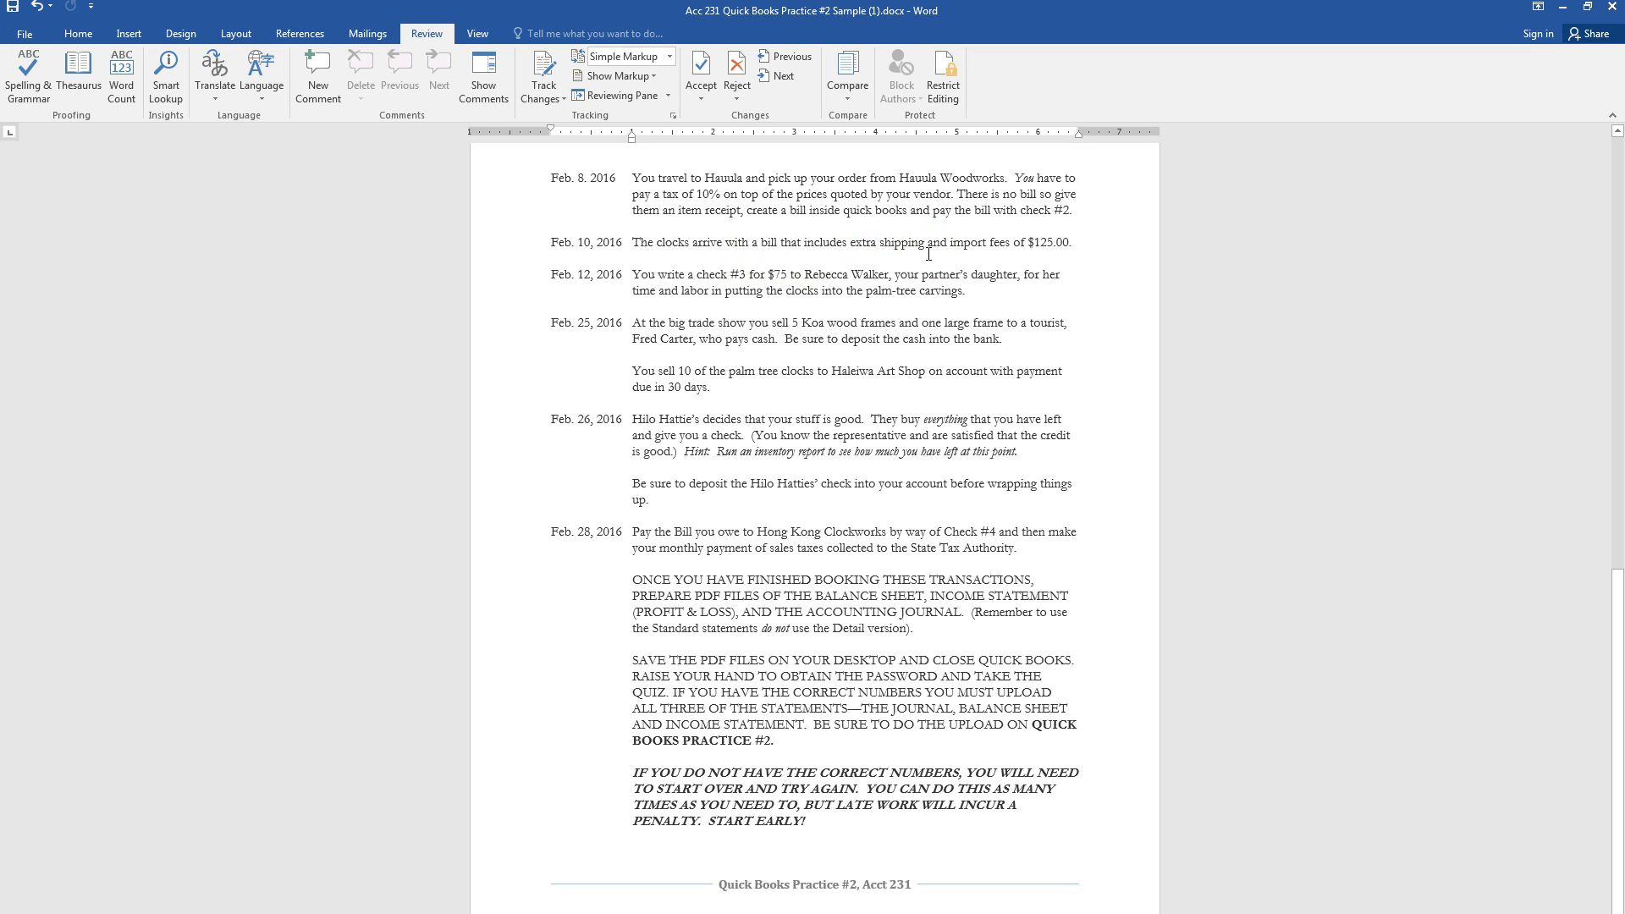
key(alt+Tab)
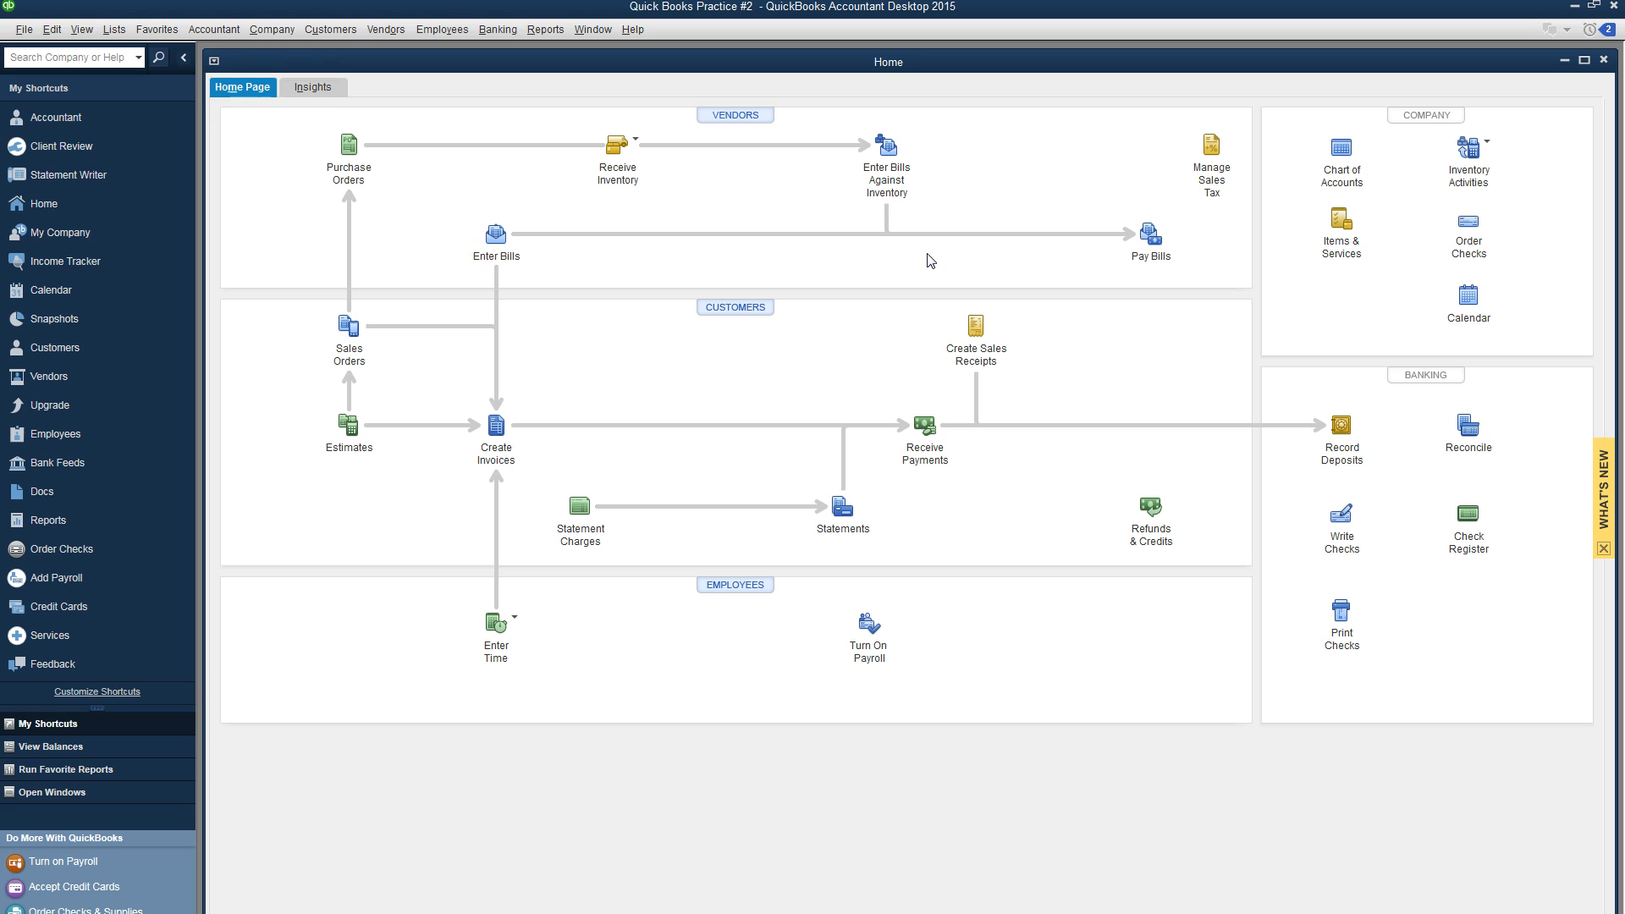
click(630, 175)
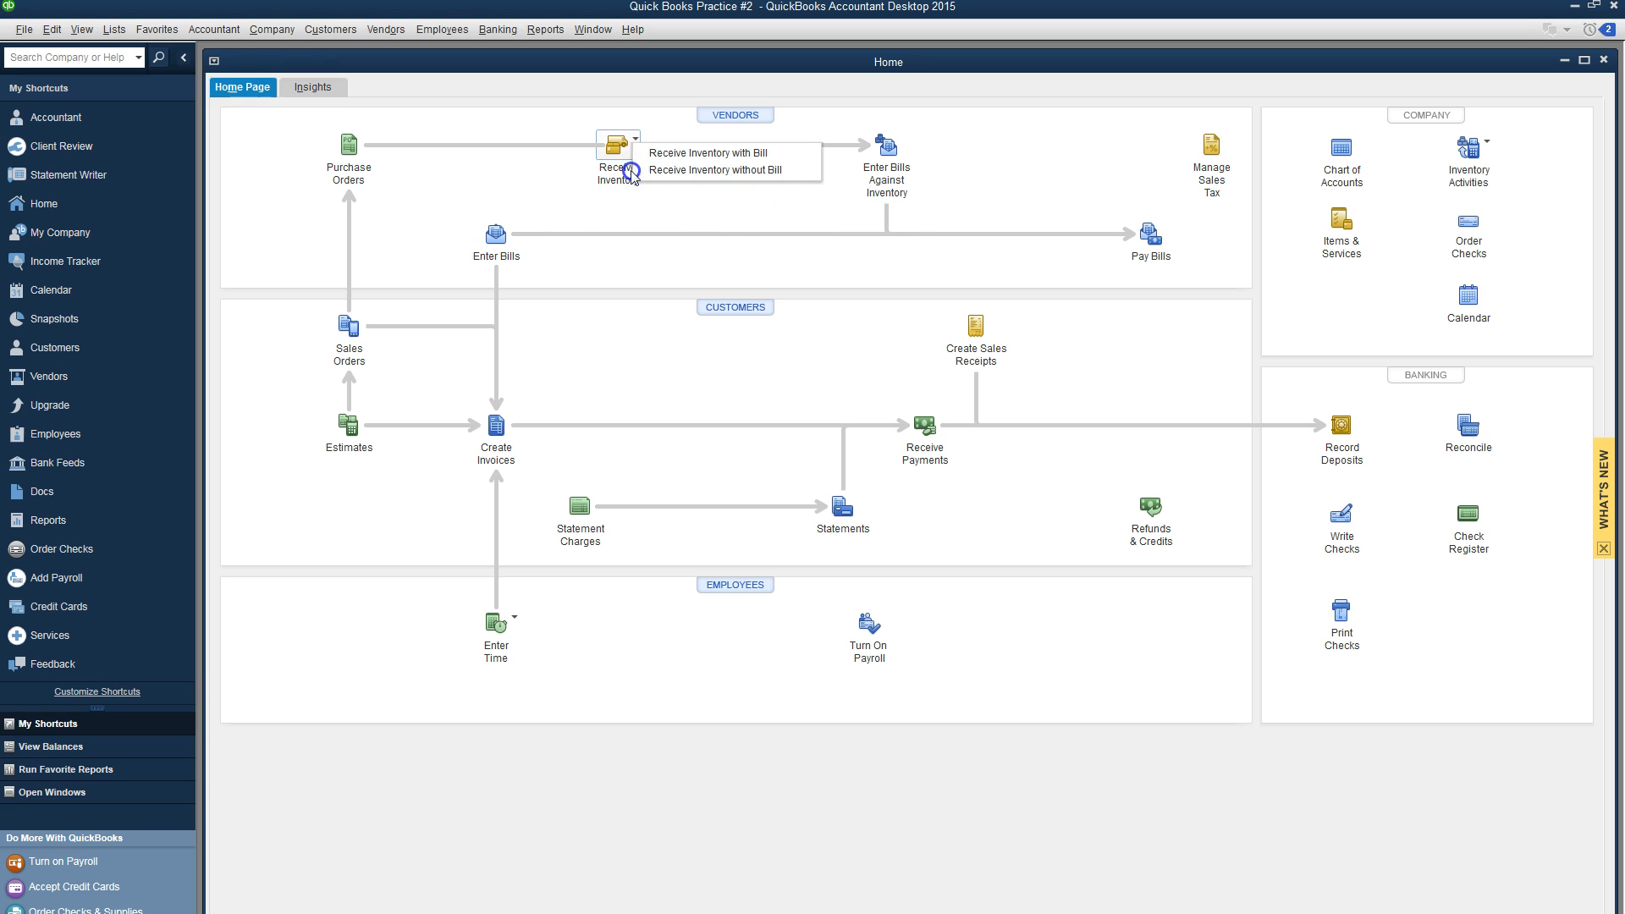
click(682, 161)
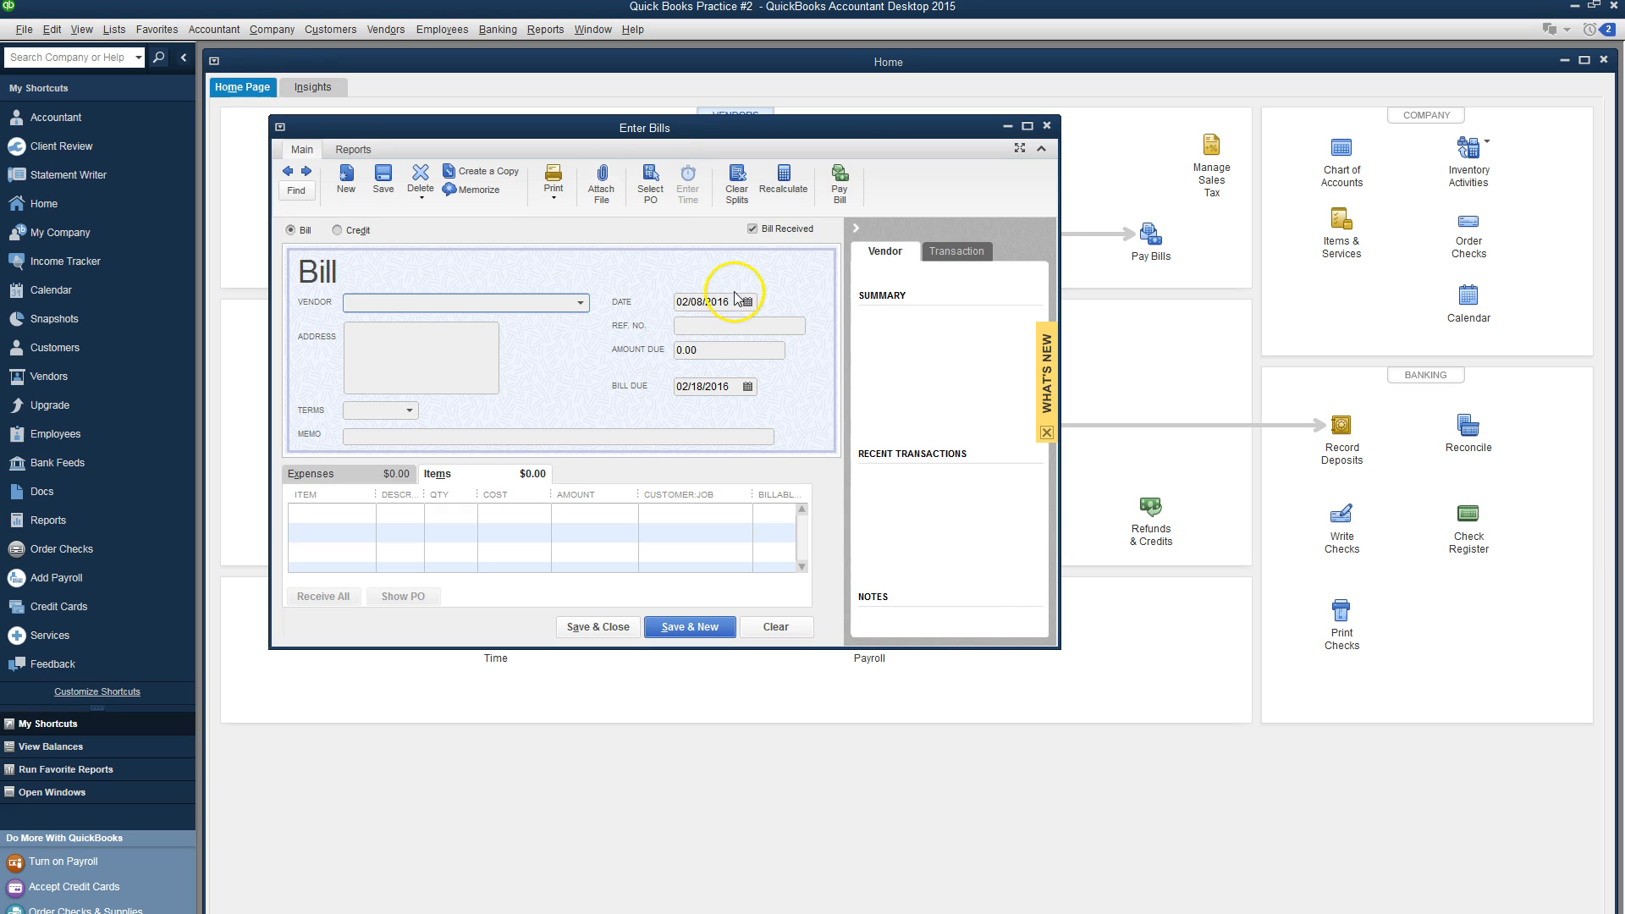
click(747, 302)
click(755, 401)
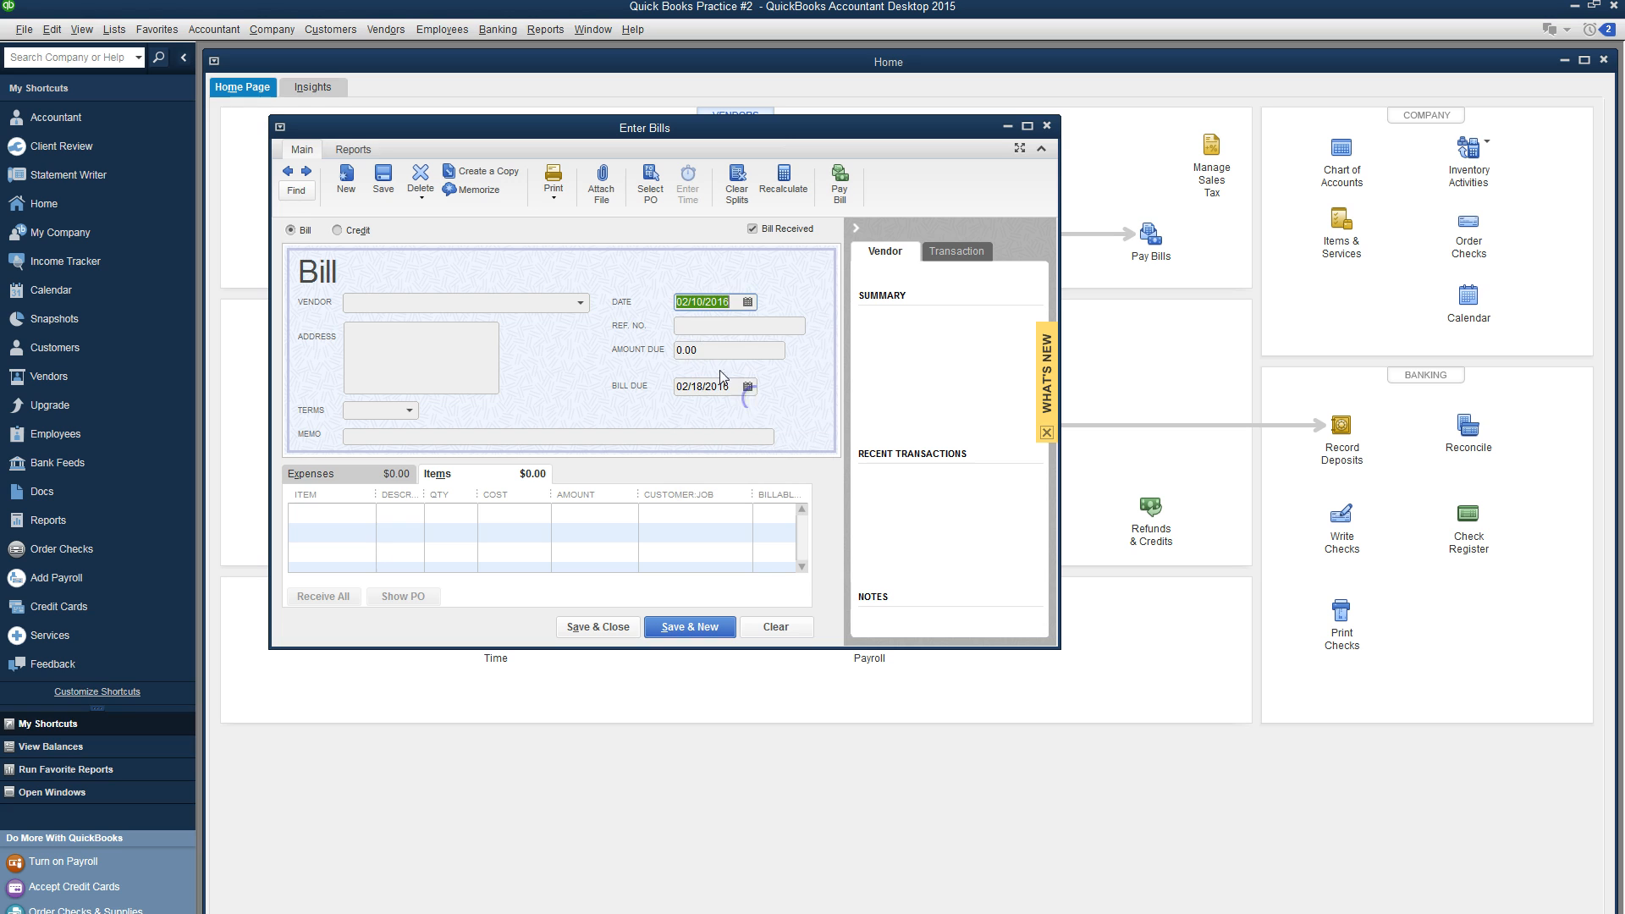
click(583, 304)
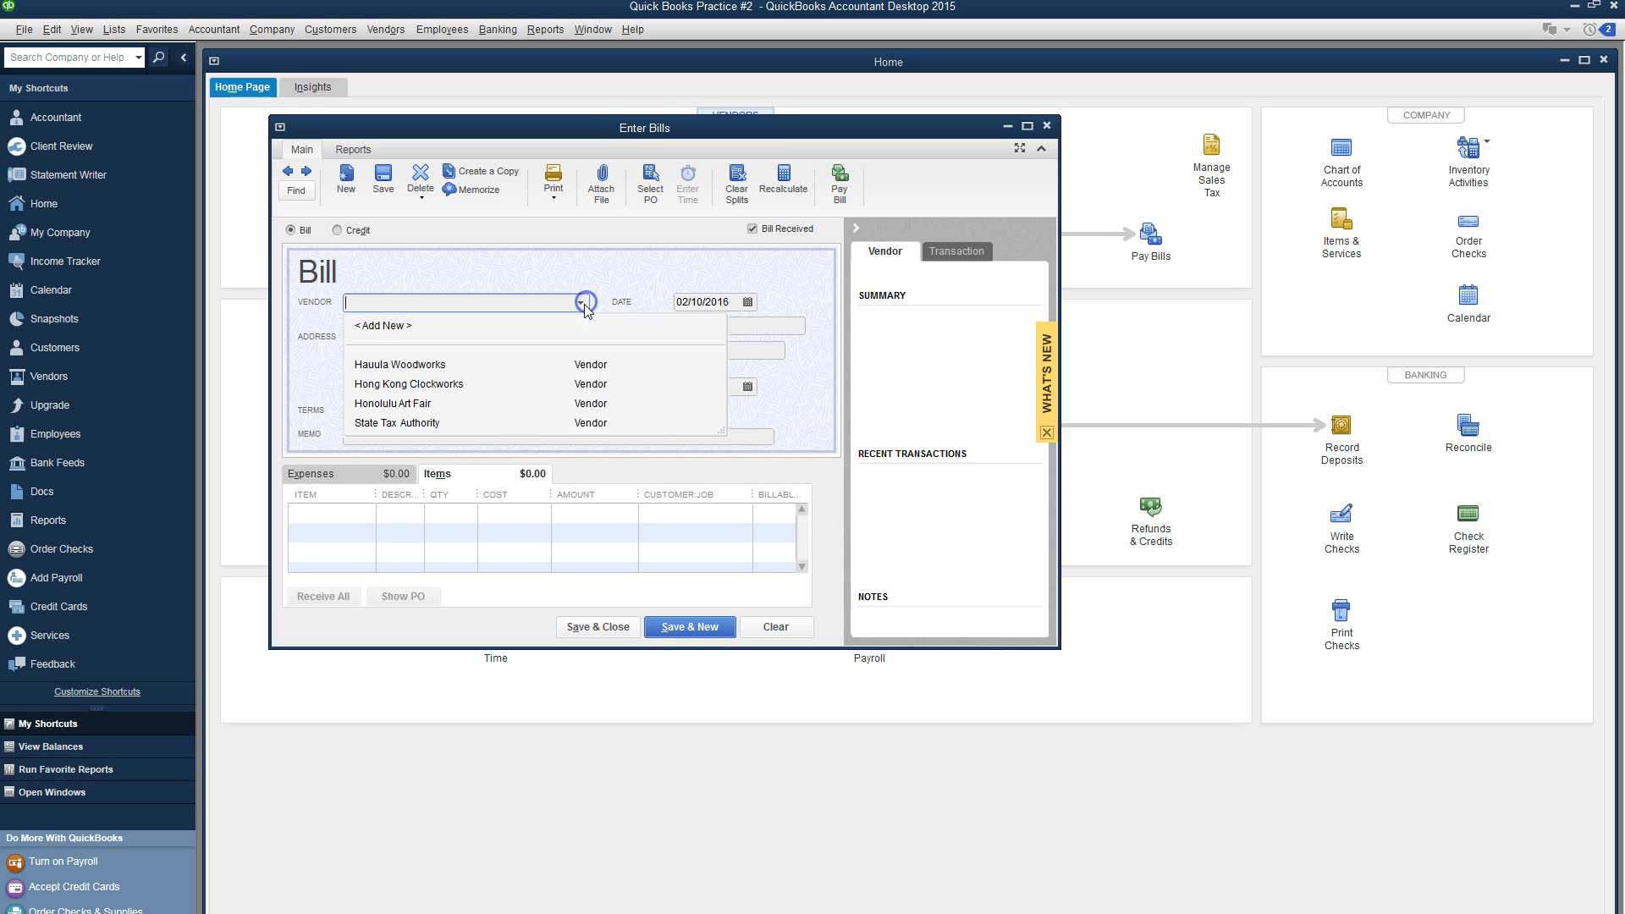
click(505, 383)
Step: Fill the bill from PO 2 for 50 Clocks and change the Clock line amount to 750
click(778, 312)
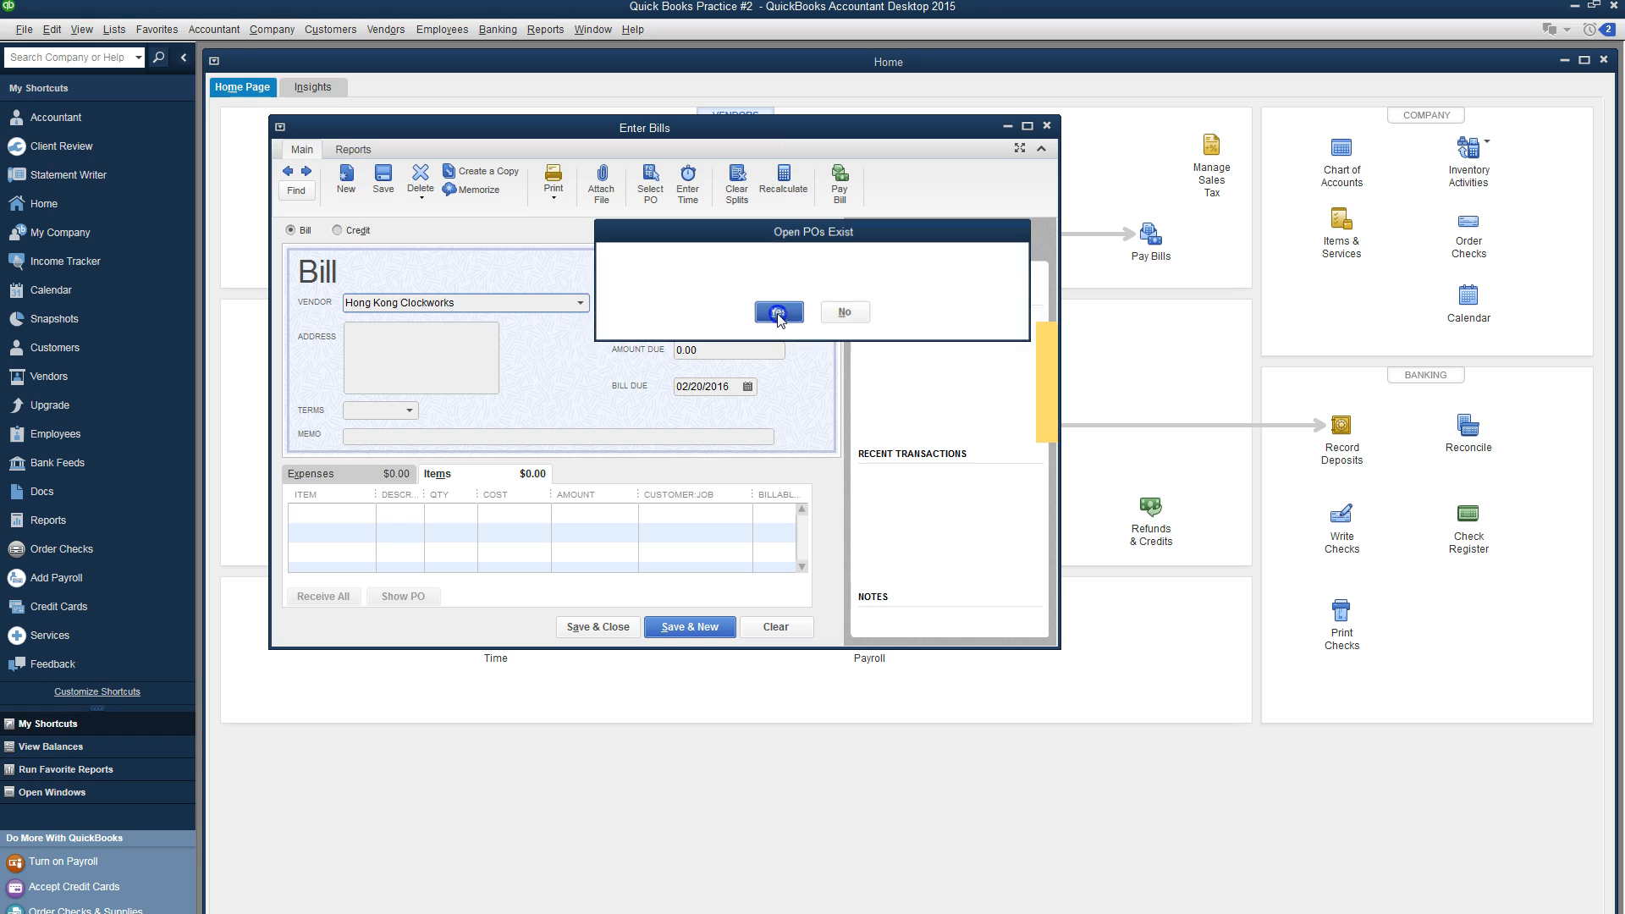
click(312, 232)
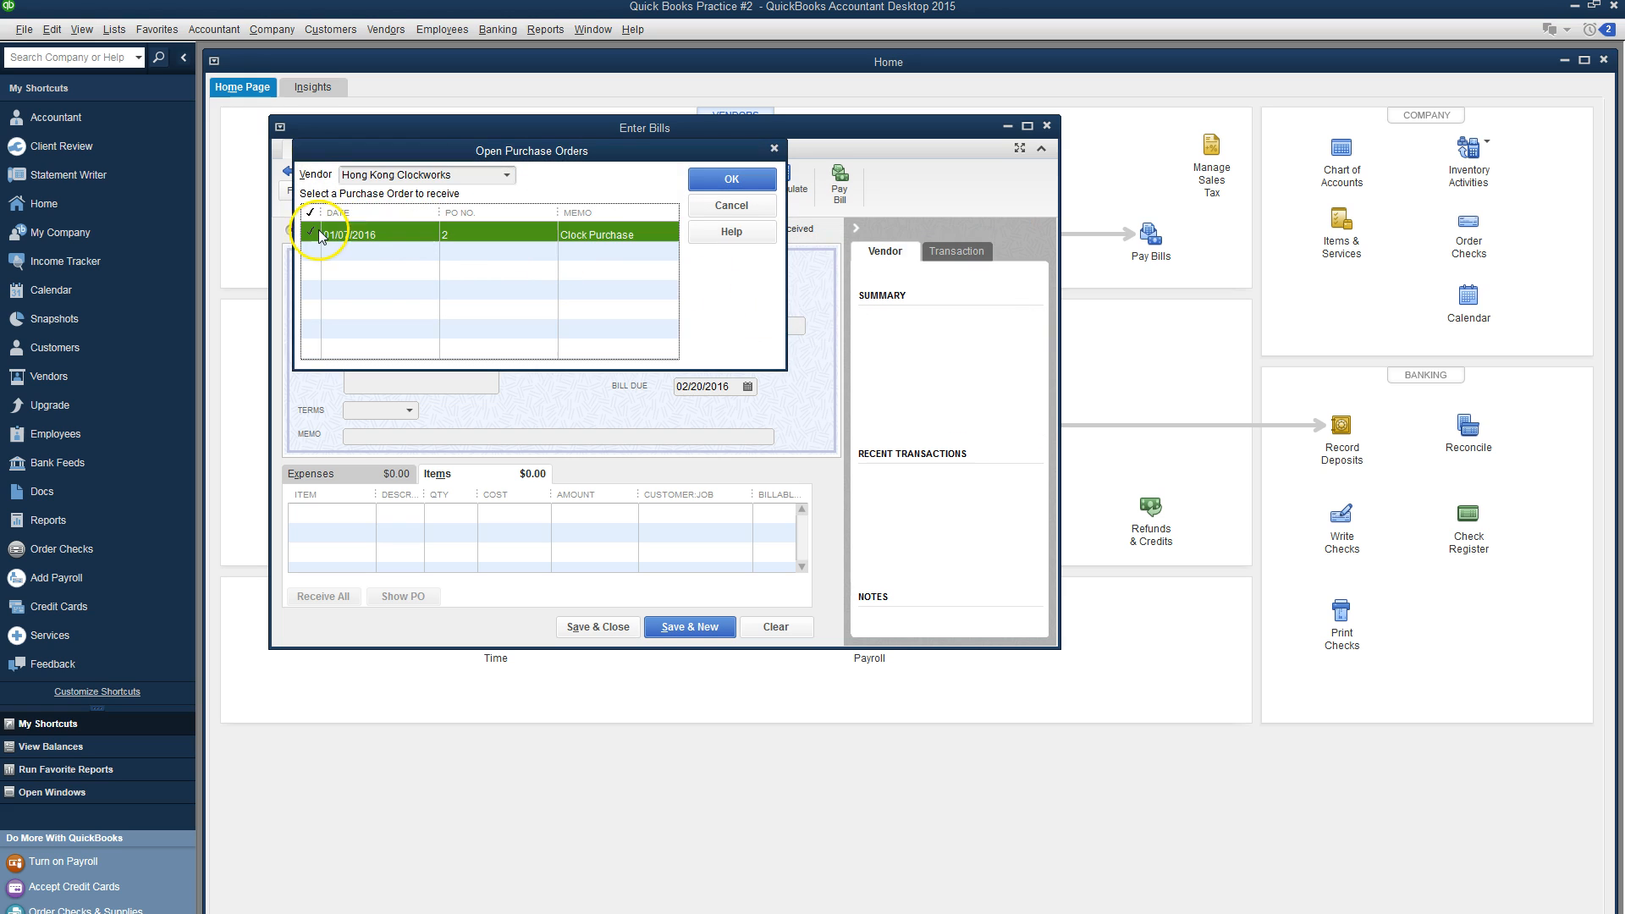
click(731, 179)
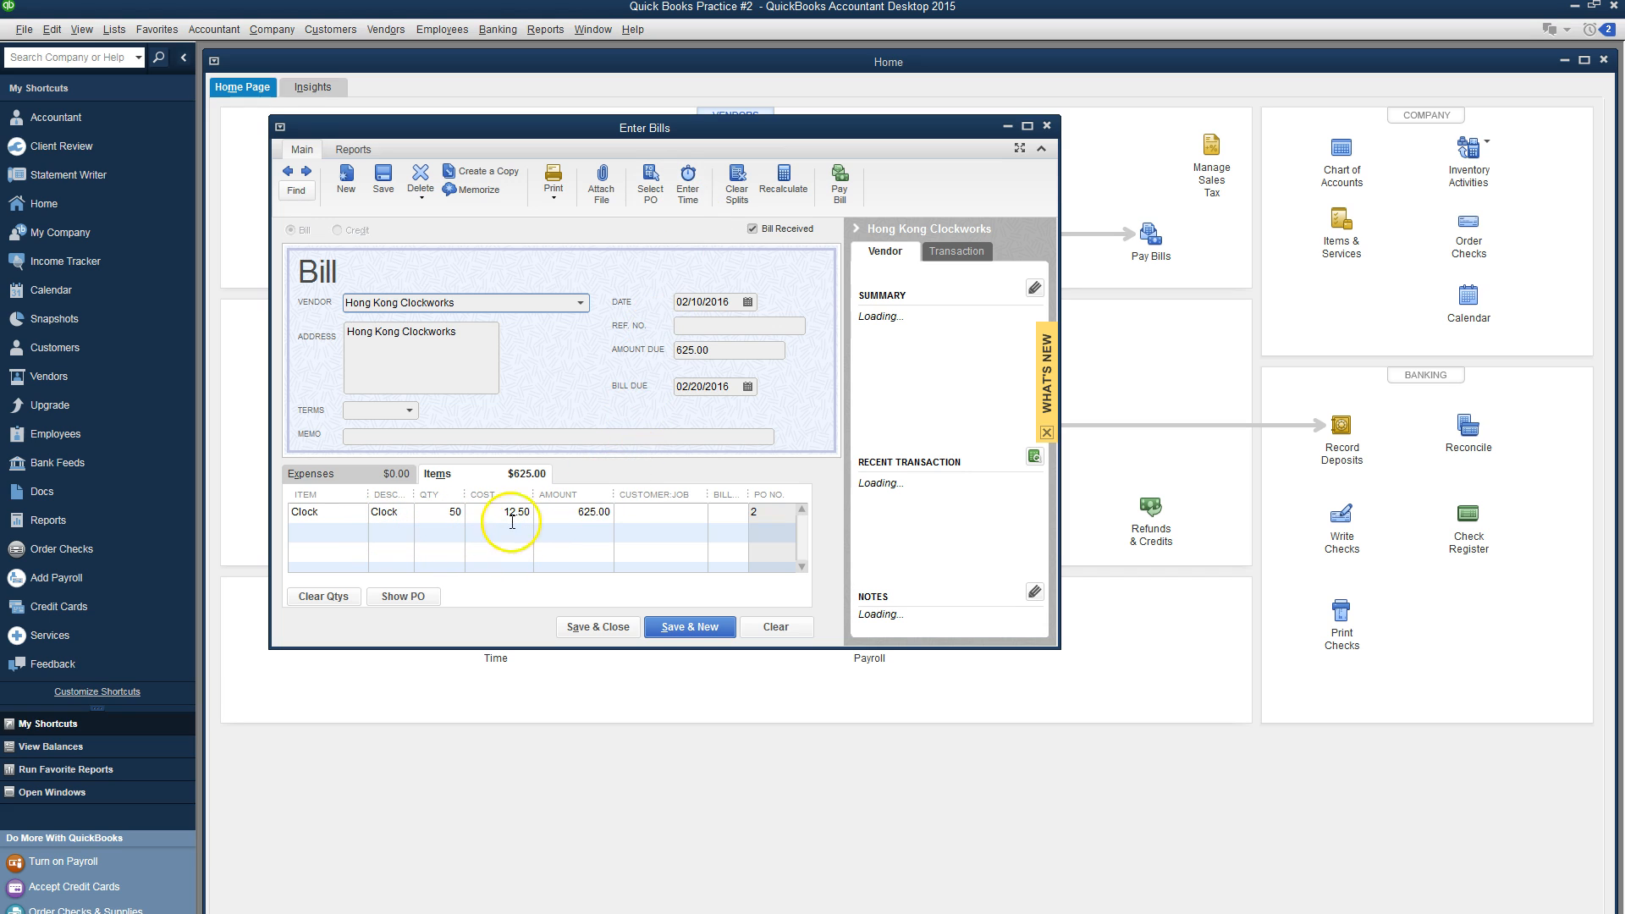
click(598, 511)
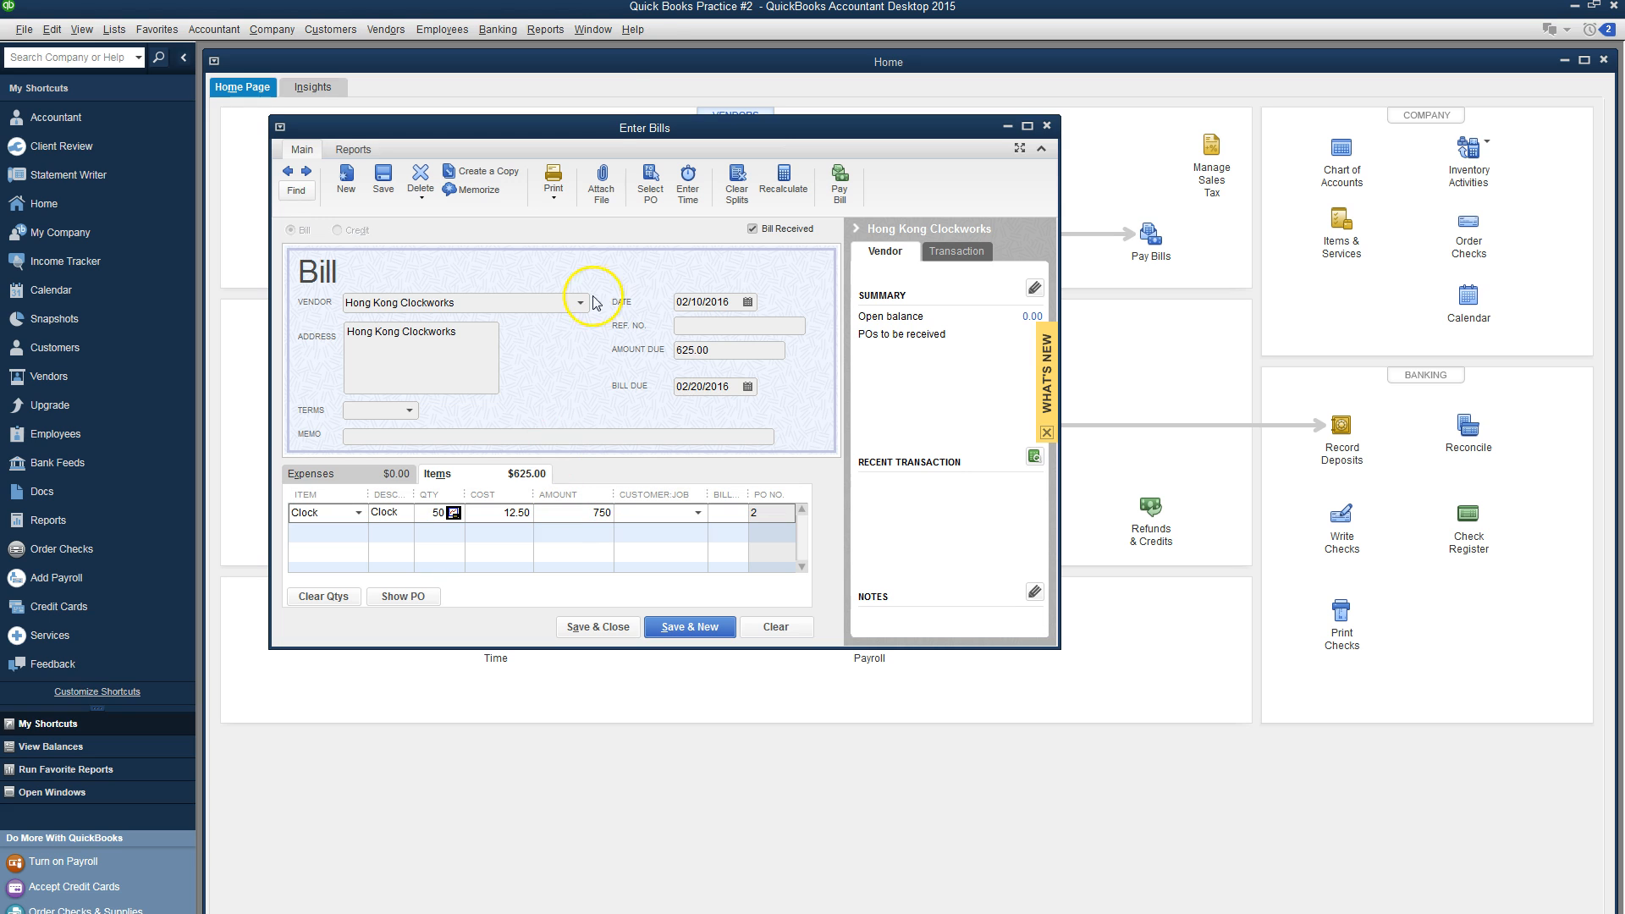
Step: Accept the 750 amount, update the Clock item's cost, and enter the memo 'Bill for Clocks'
click(502, 436)
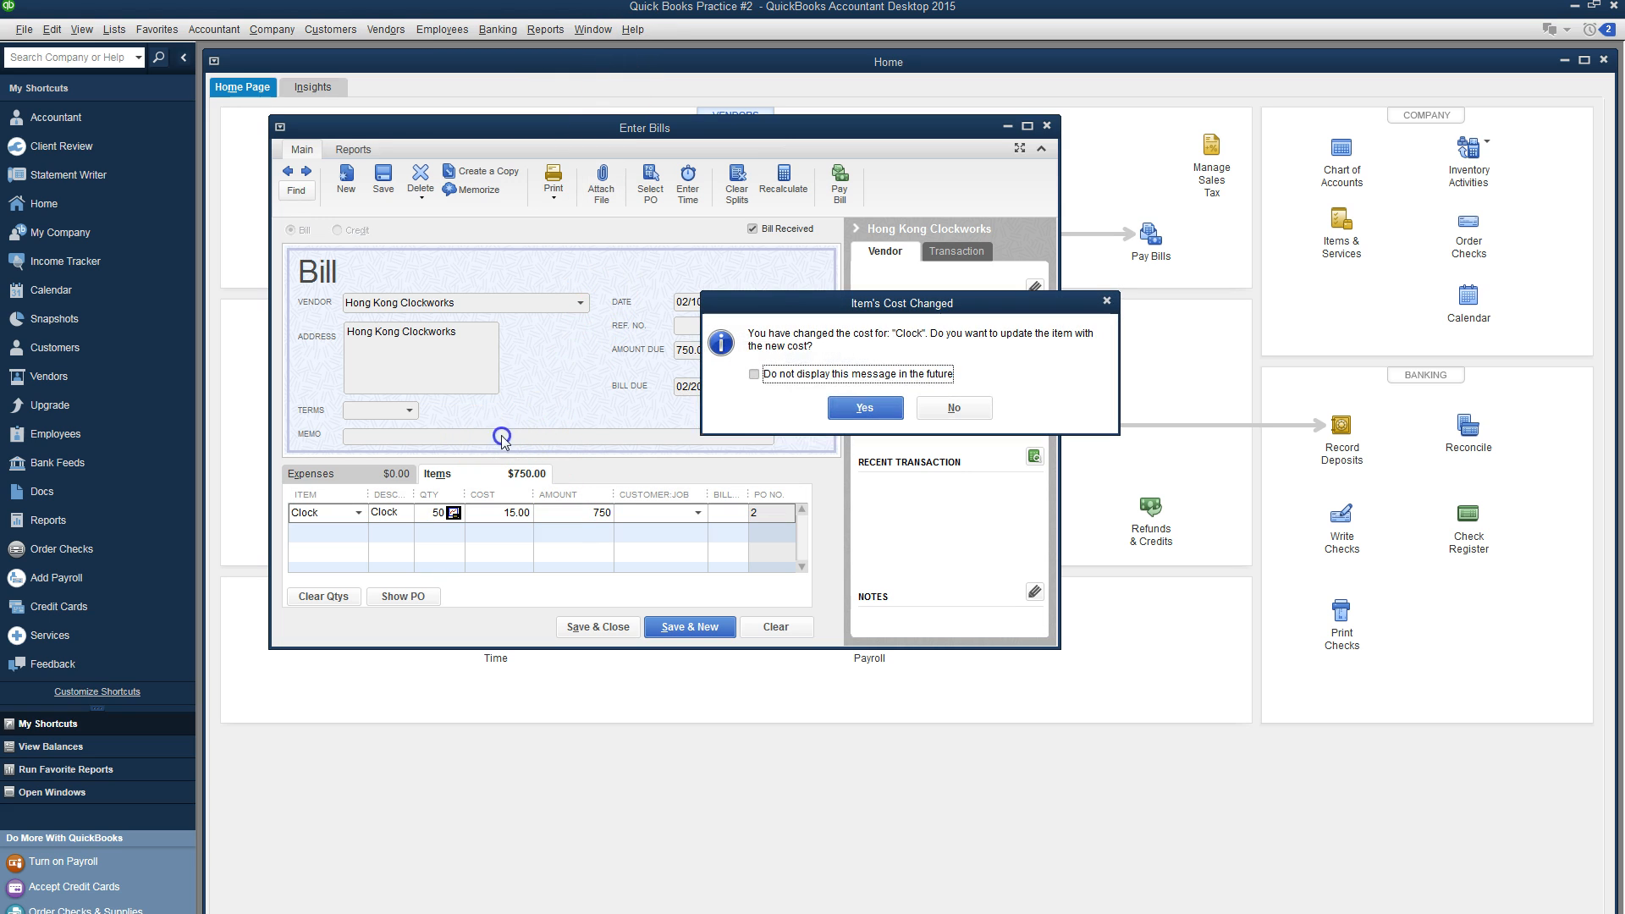
click(857, 409)
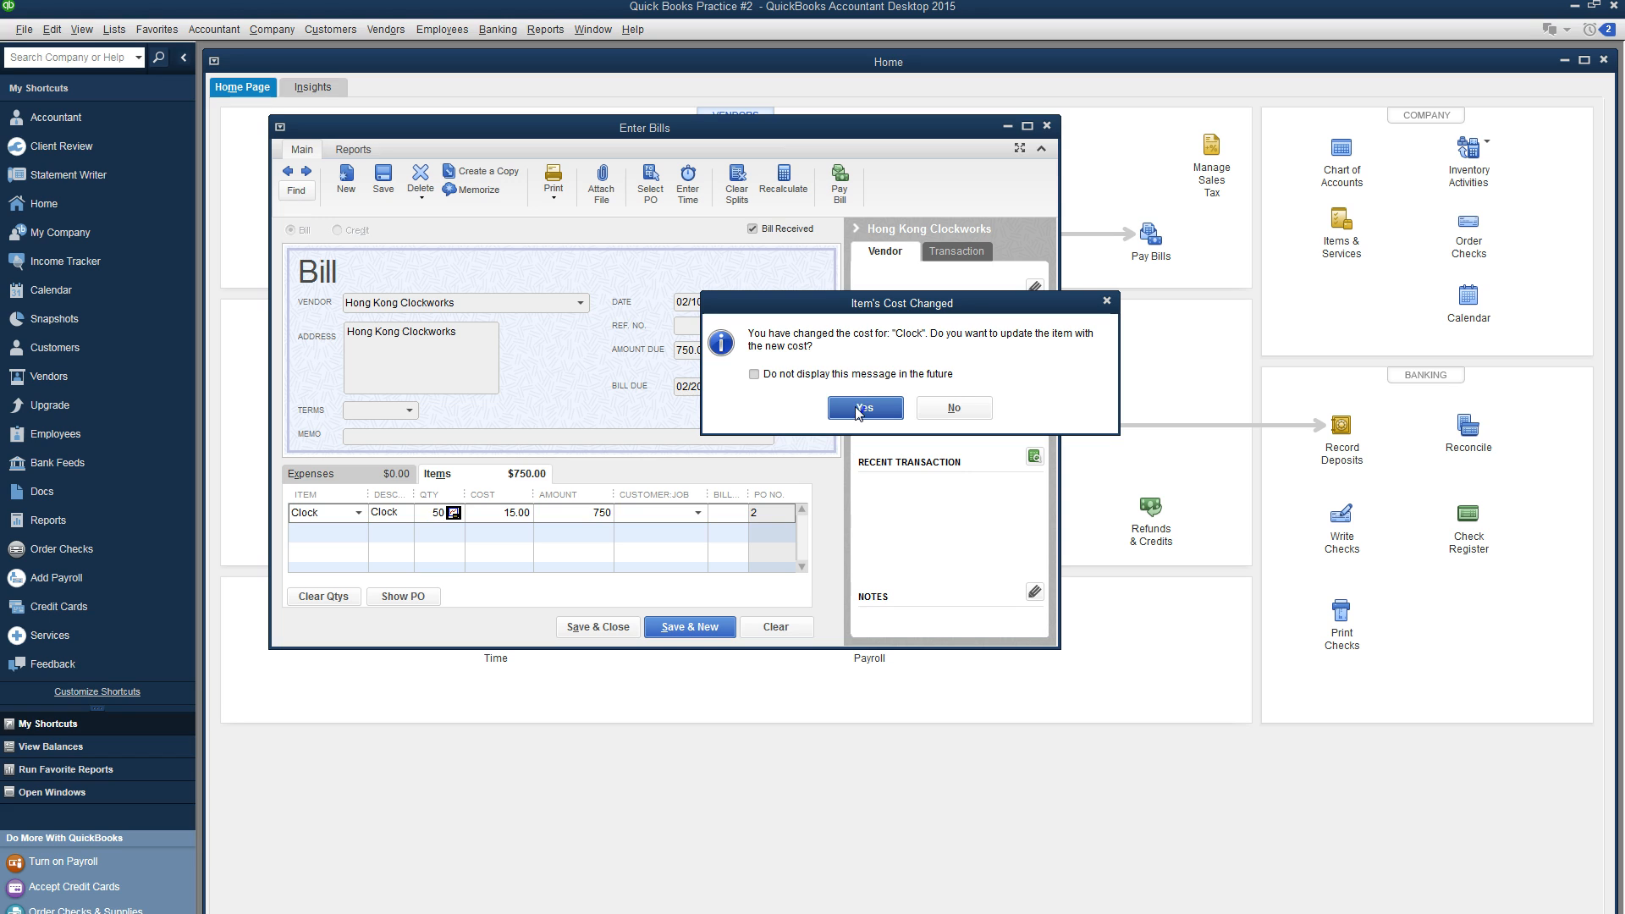
click(858, 409)
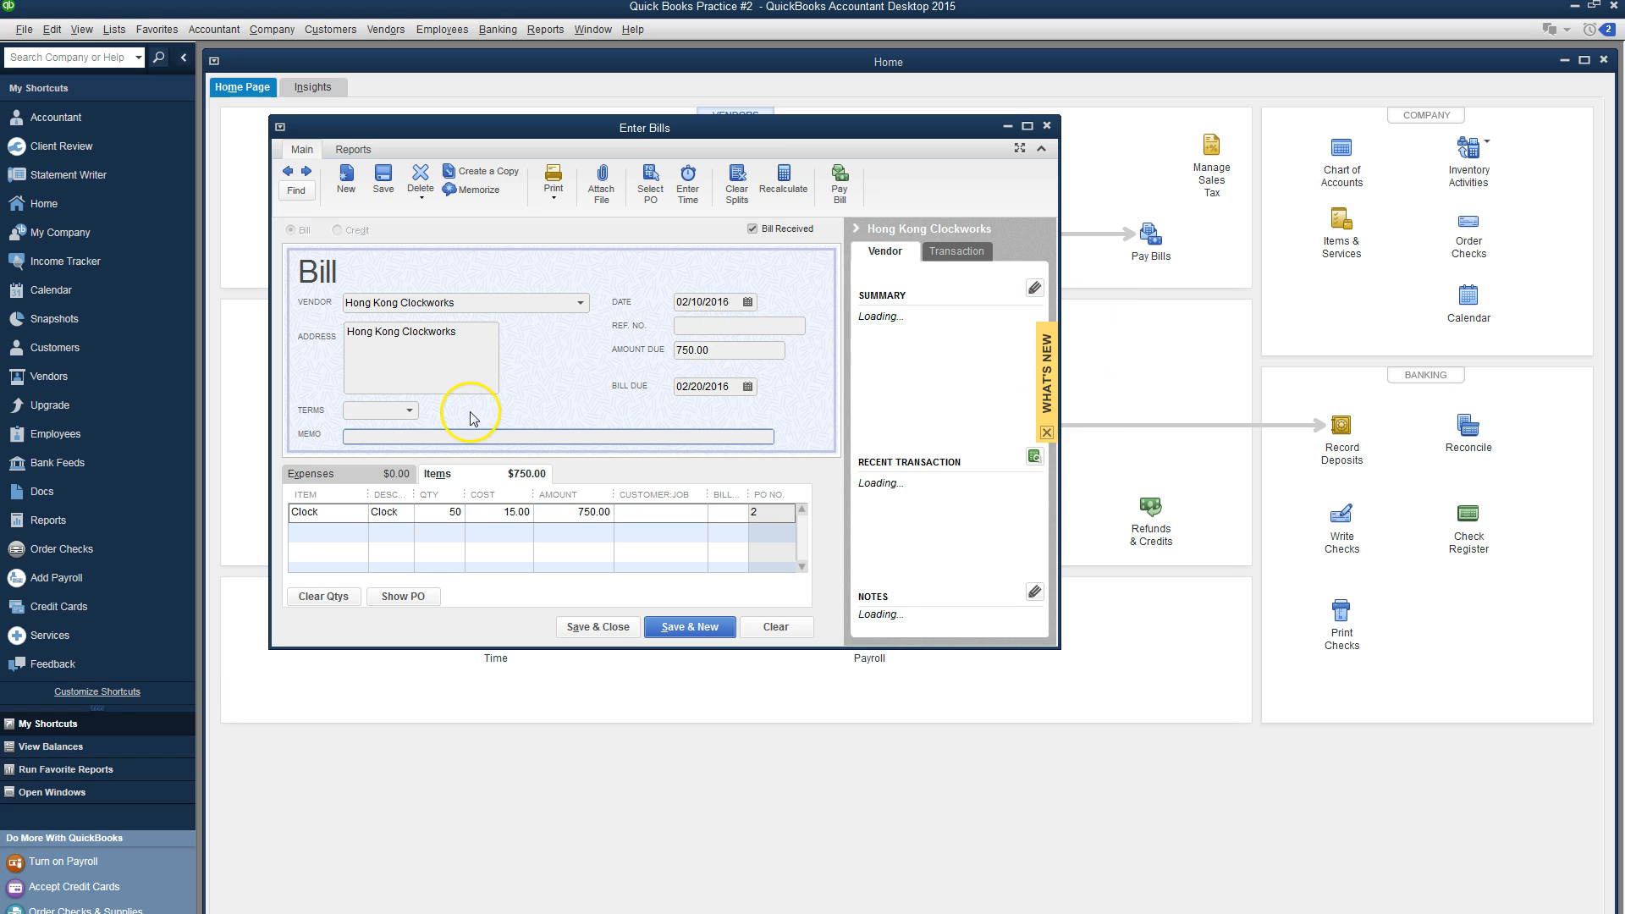
text(Bill for Clocks)
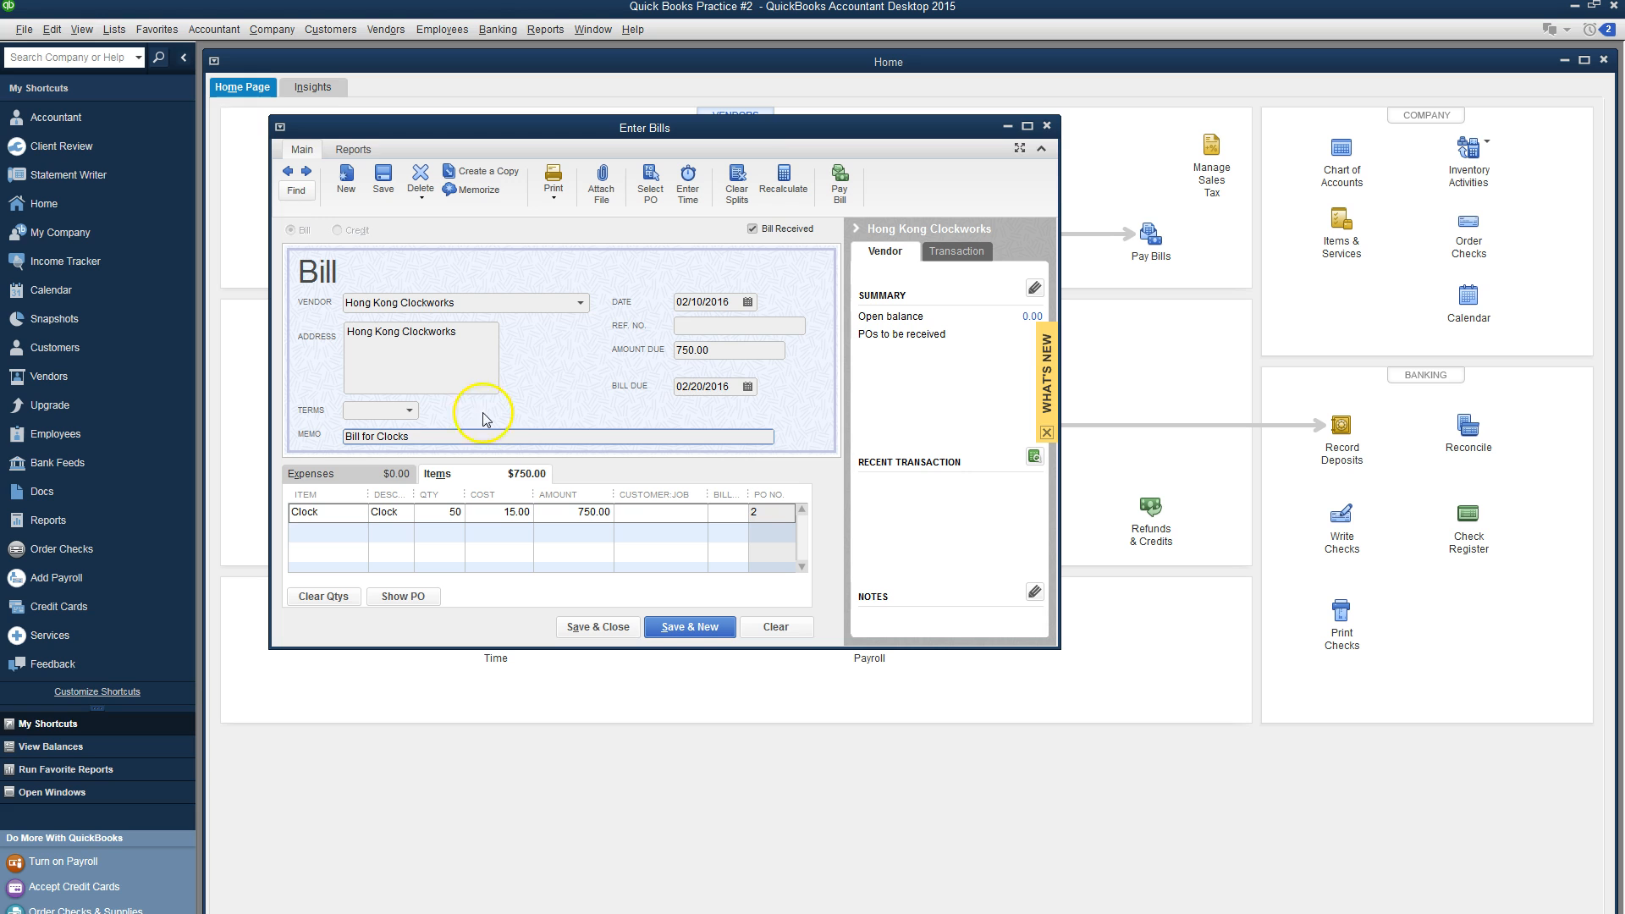
key(alt+Tab)
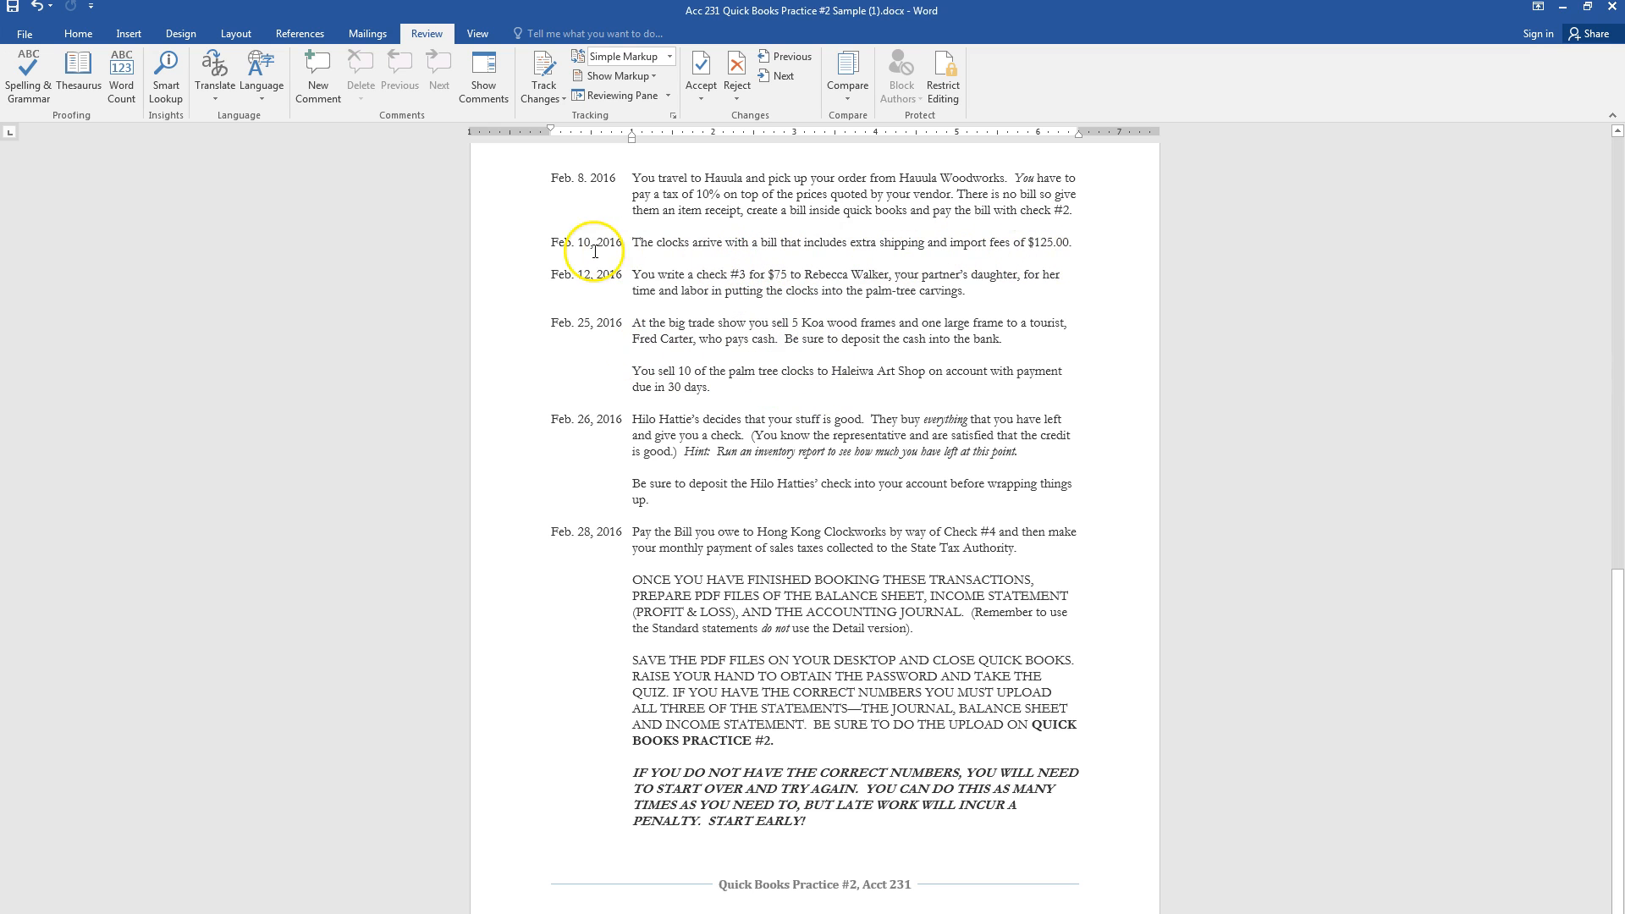
key(alt+Tab)
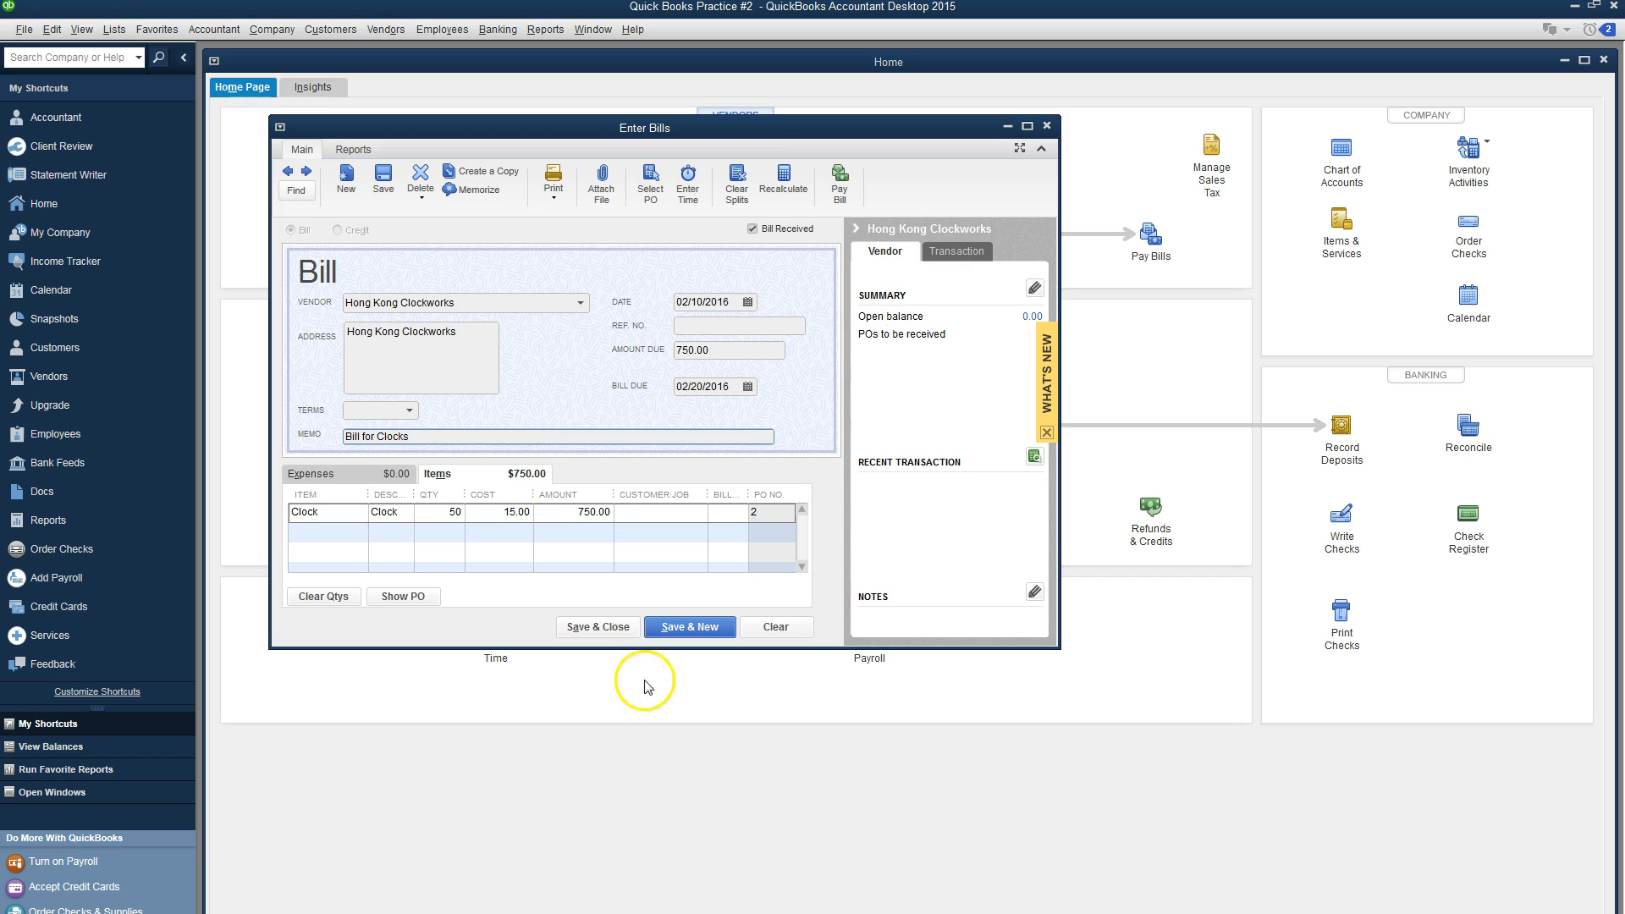
Step: Set terms to Net 30, save the bill through the warnings, and return to the Word instructions
click(405, 413)
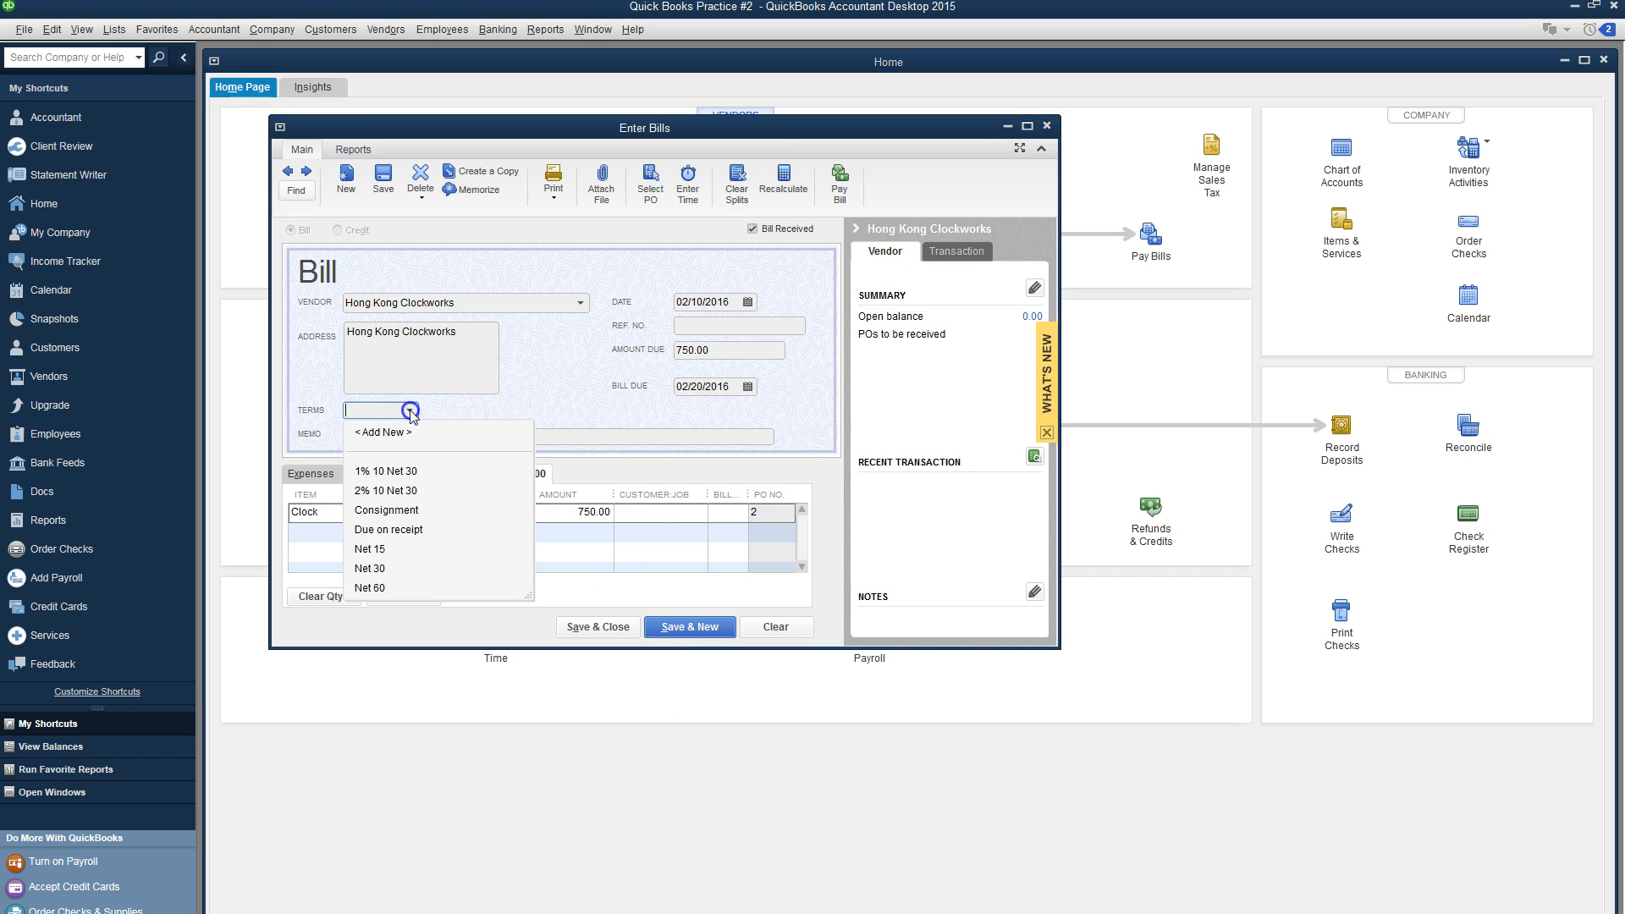
click(387, 564)
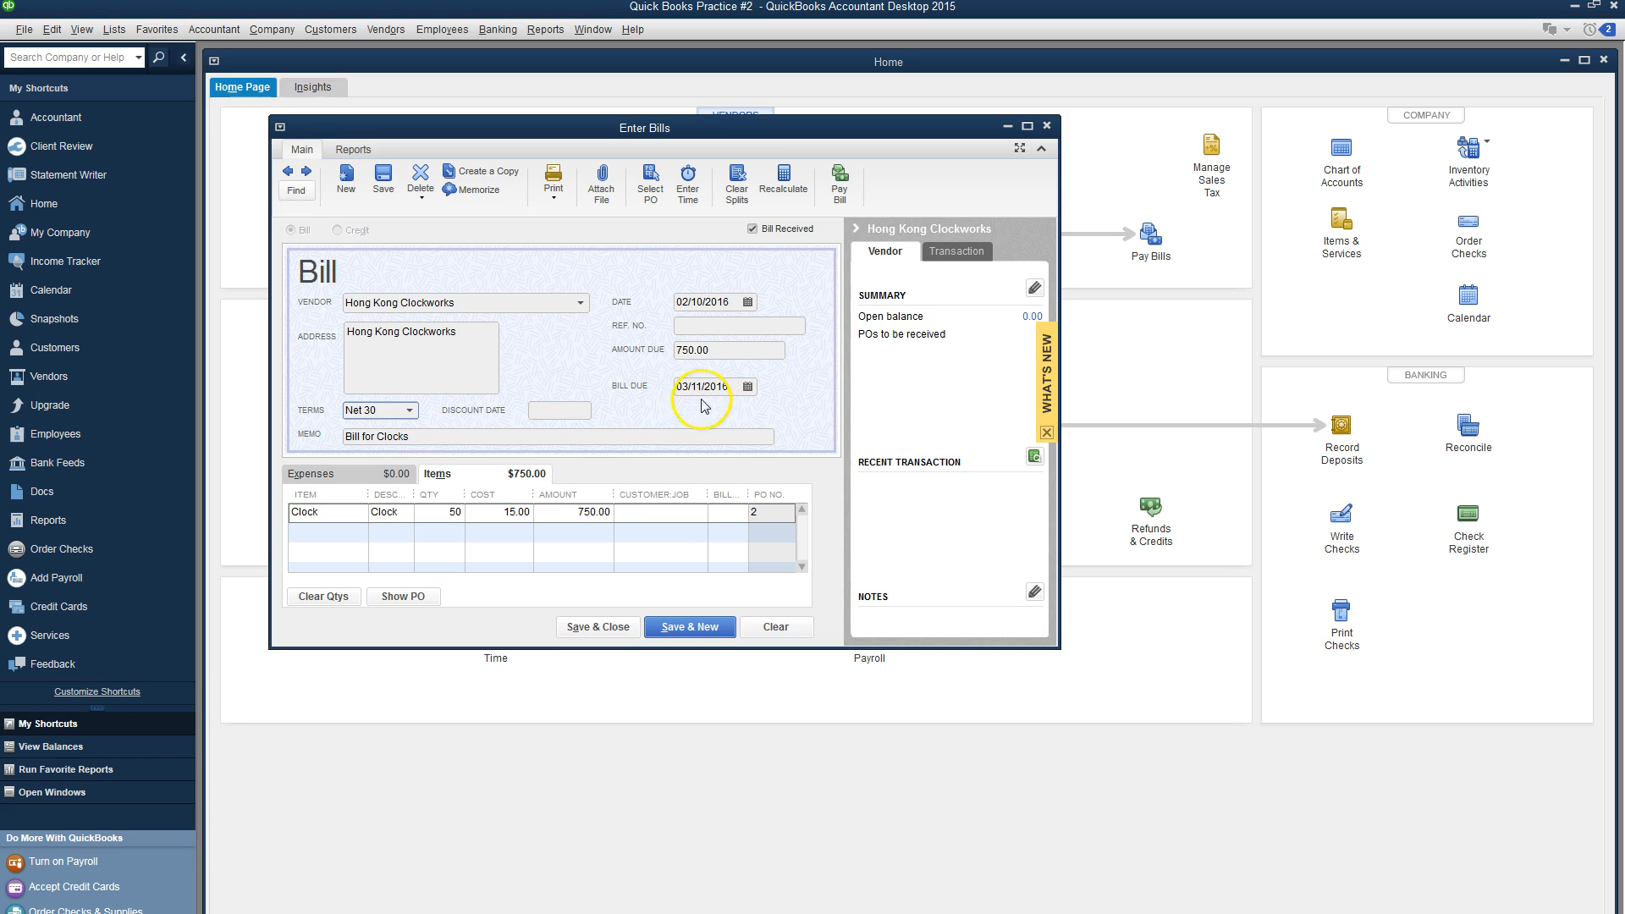
click(622, 632)
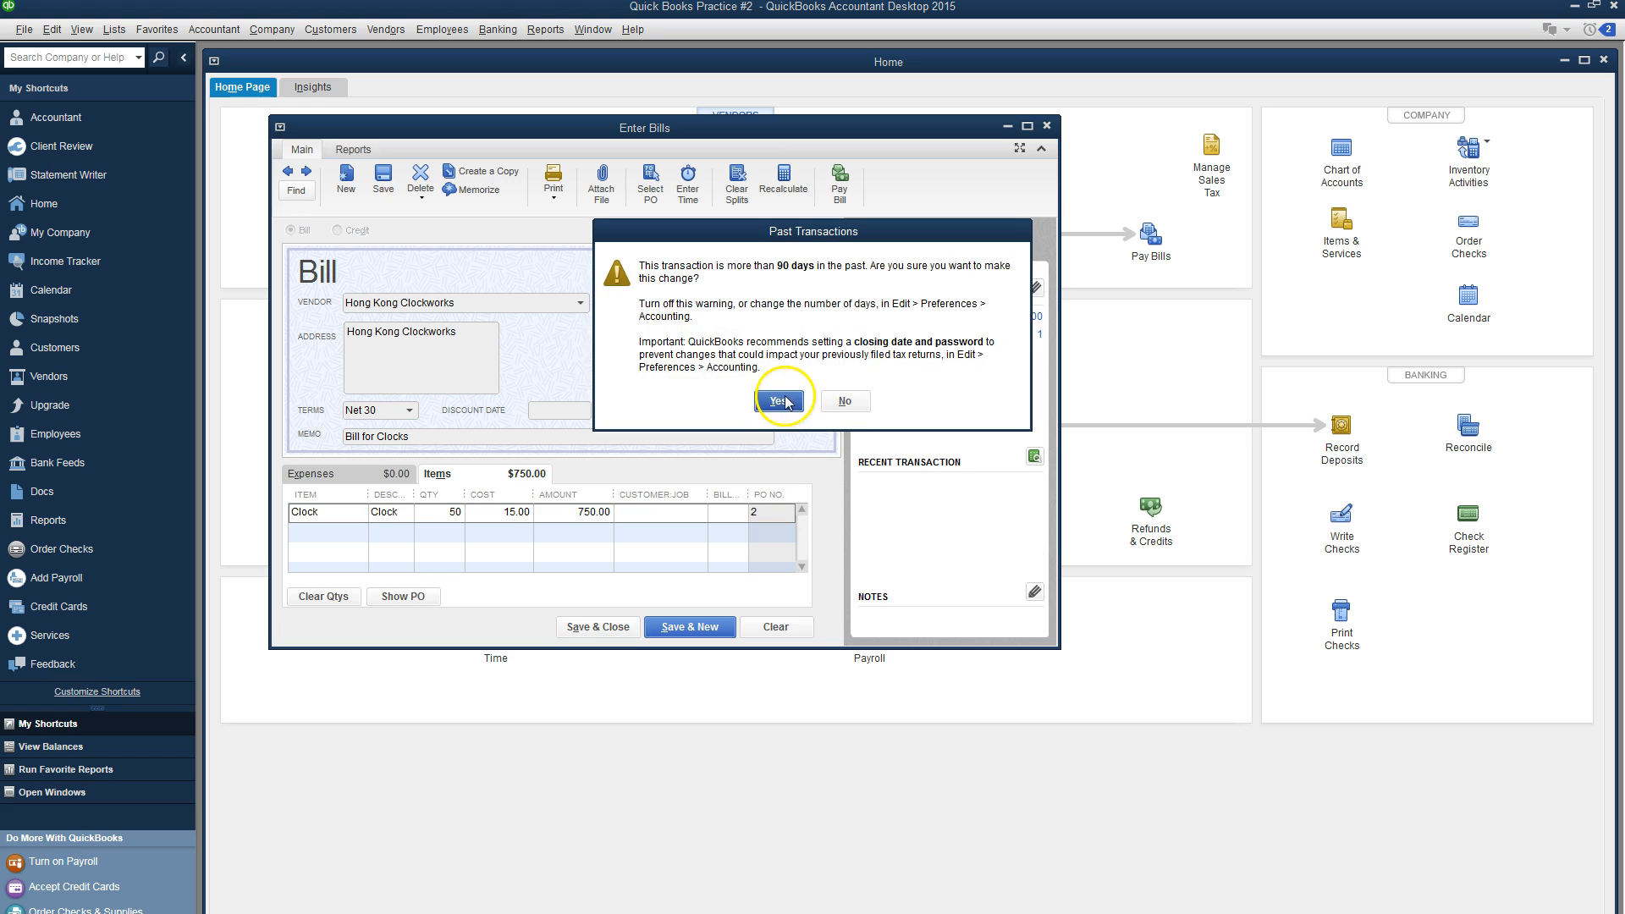
click(783, 397)
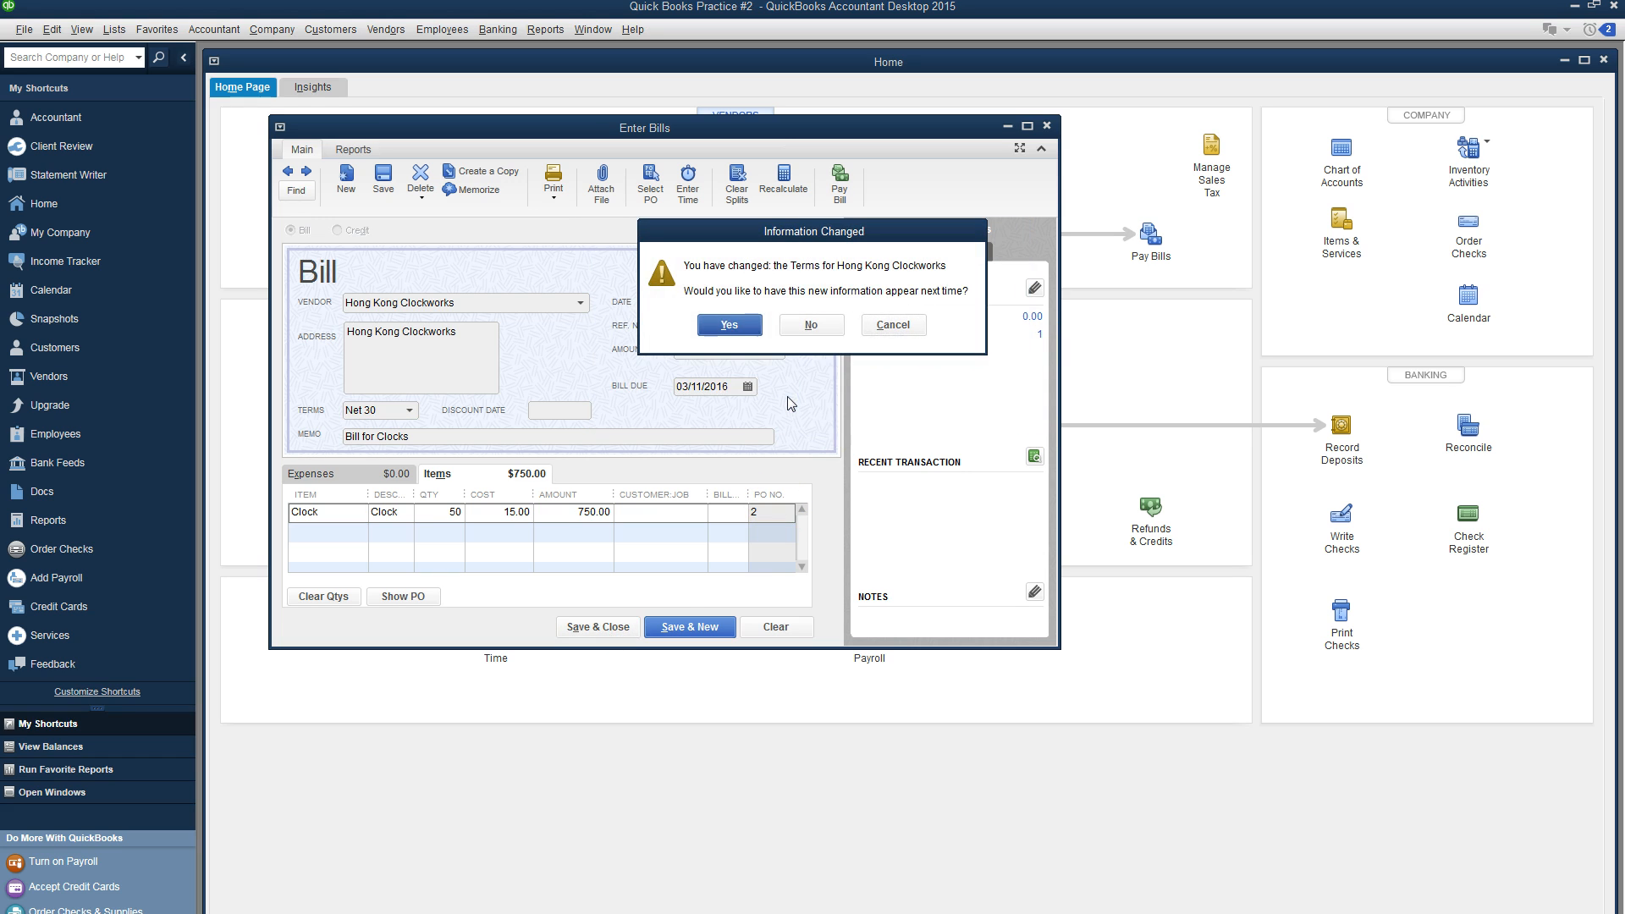
click(751, 327)
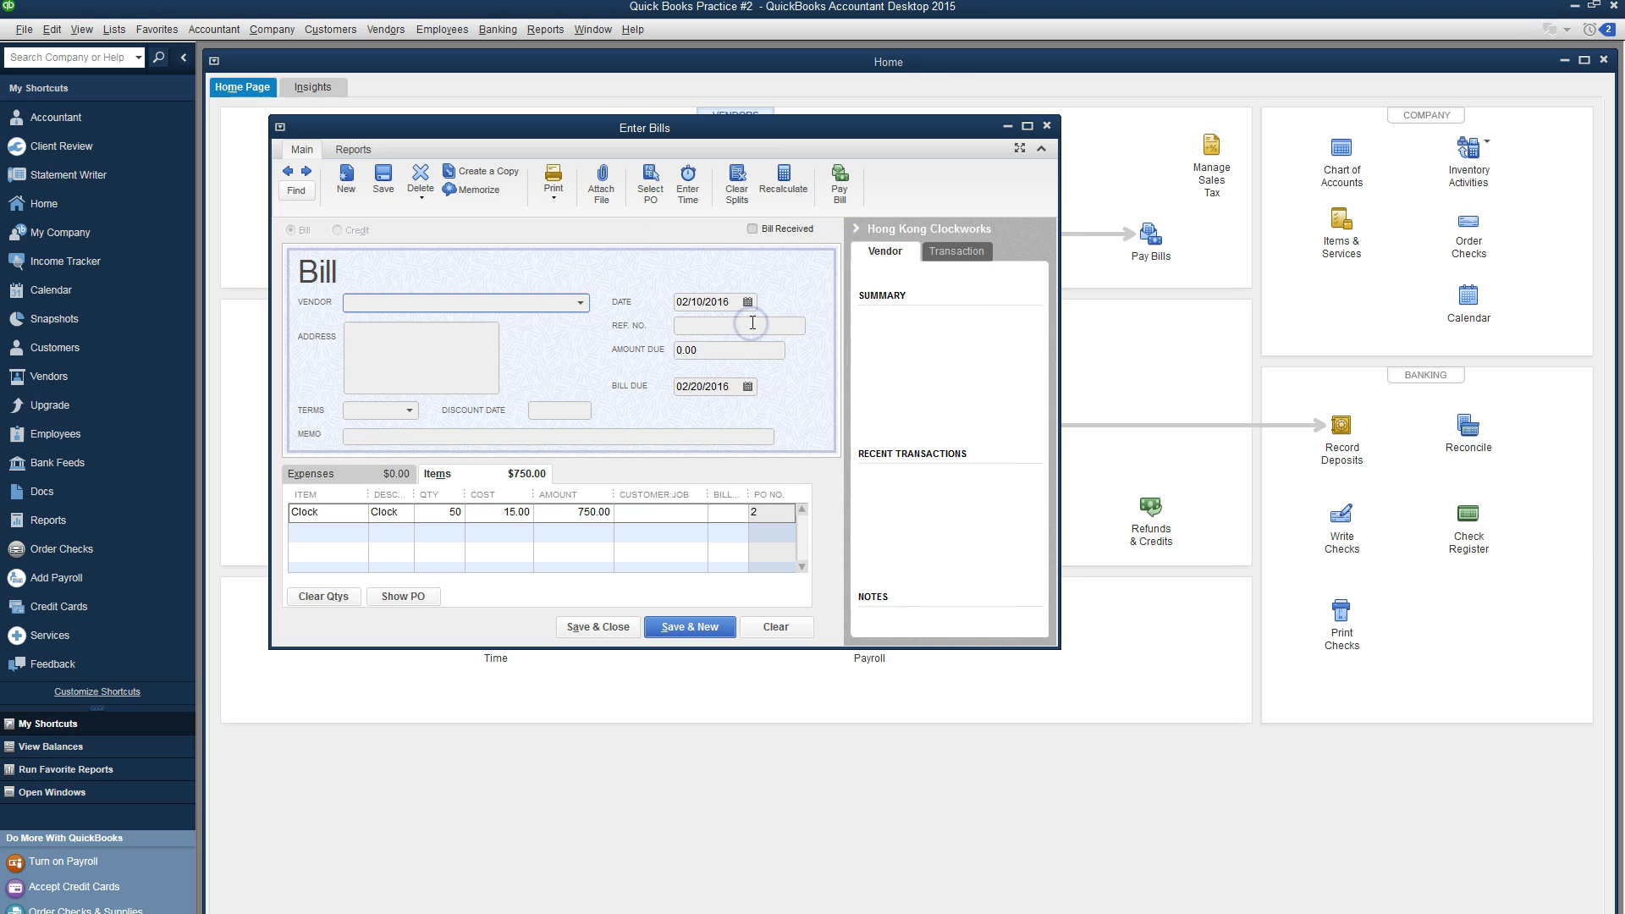
key(alt+Tab)
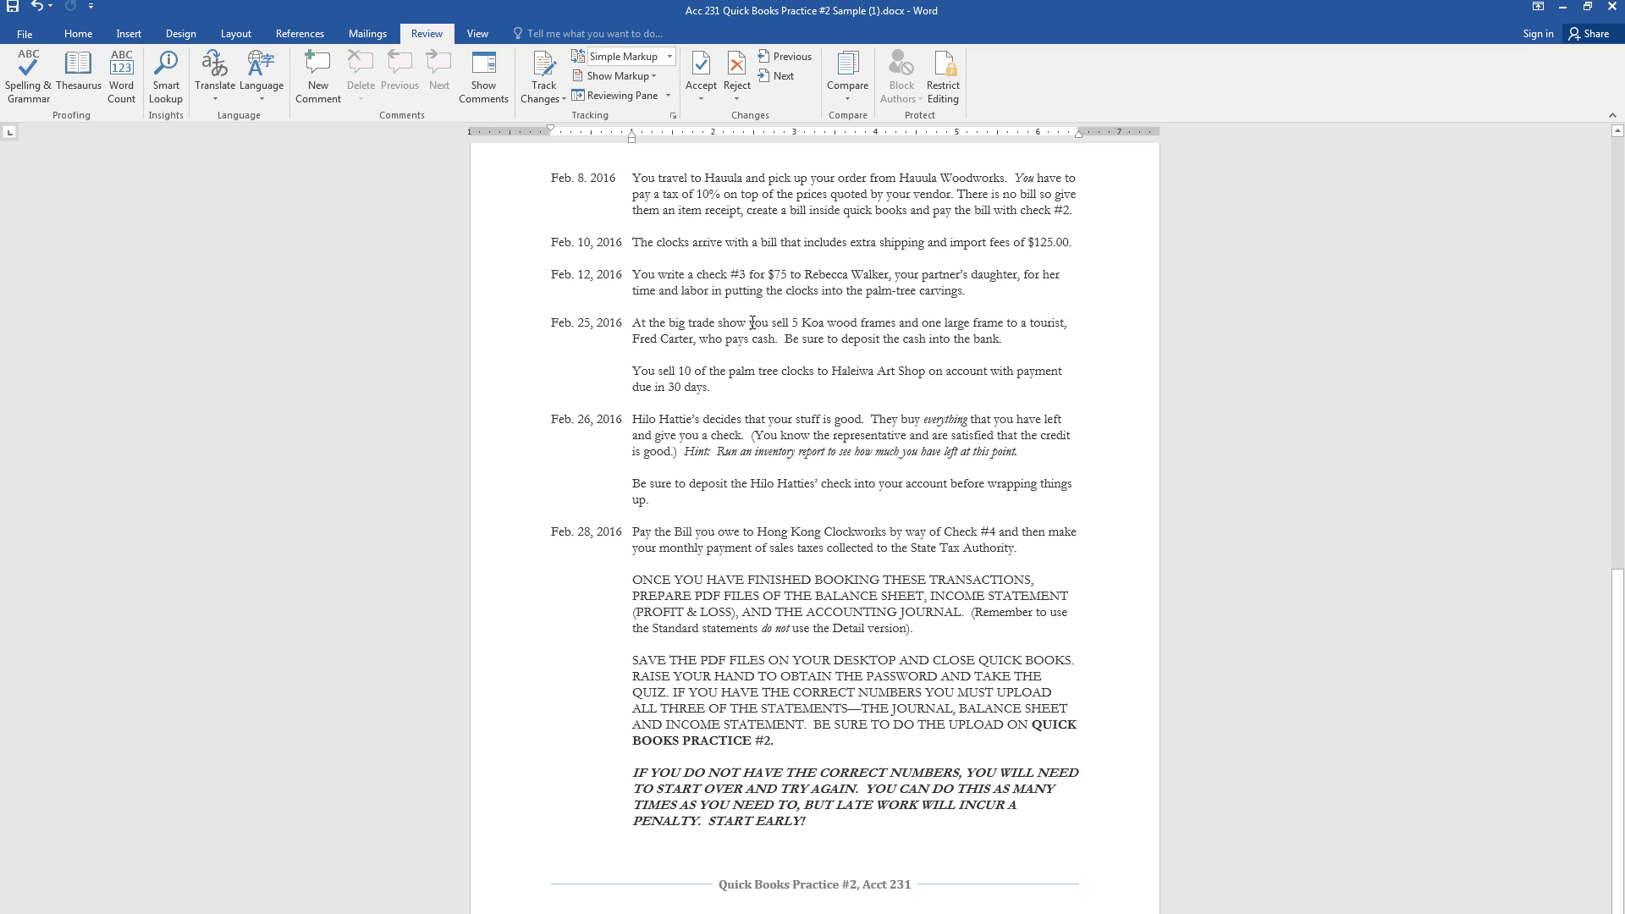
scroll(770, 301, down, 1)
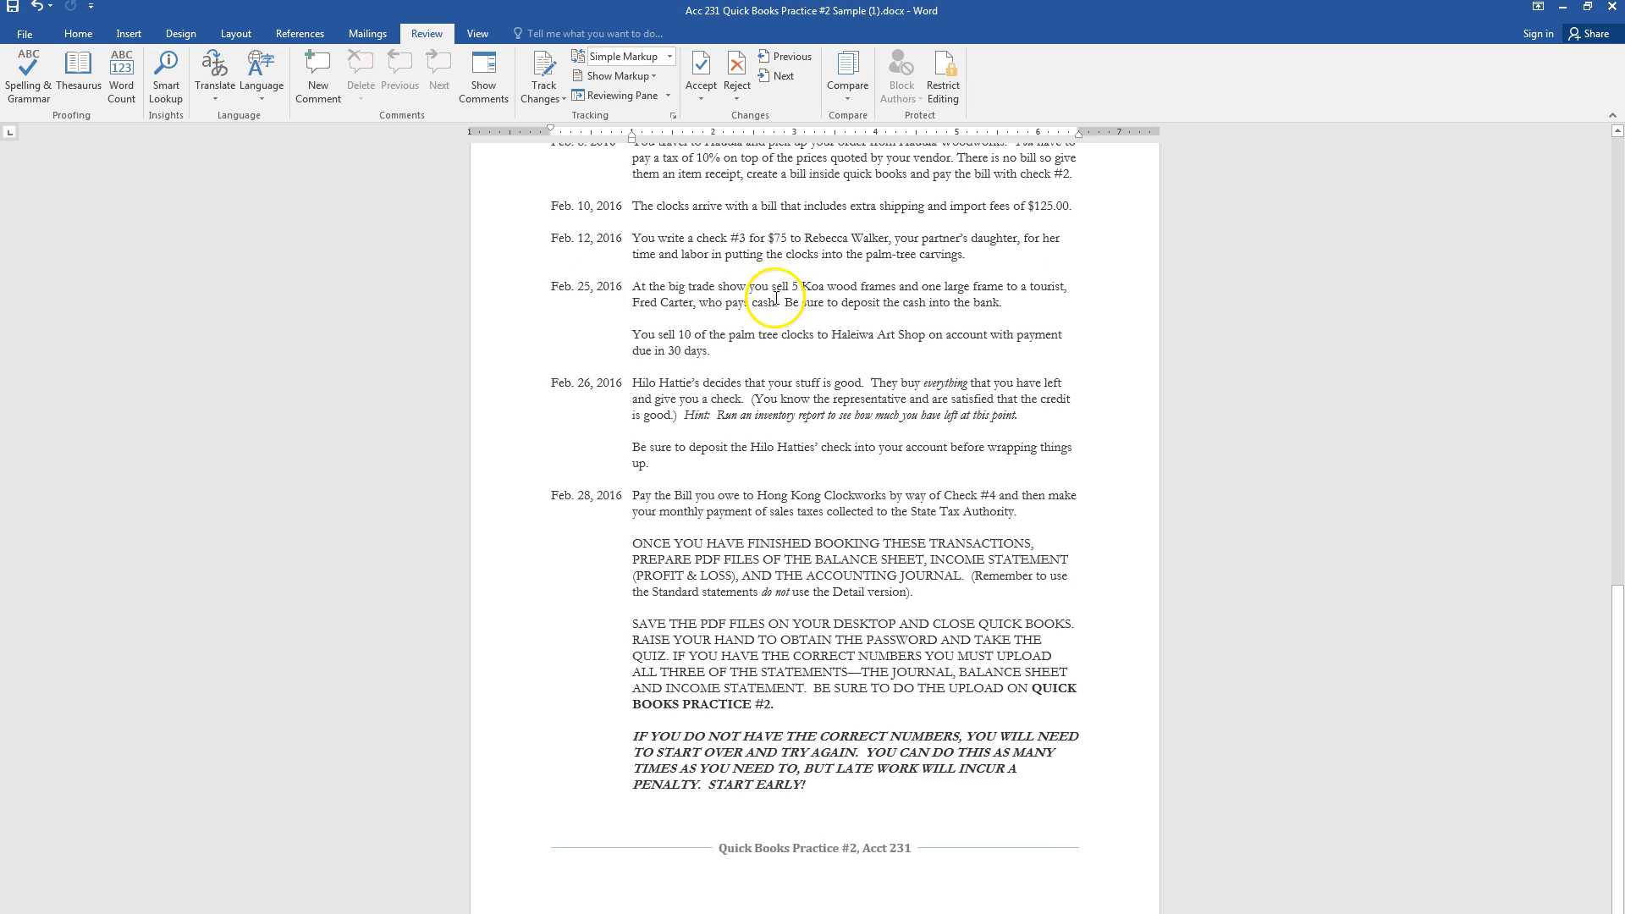
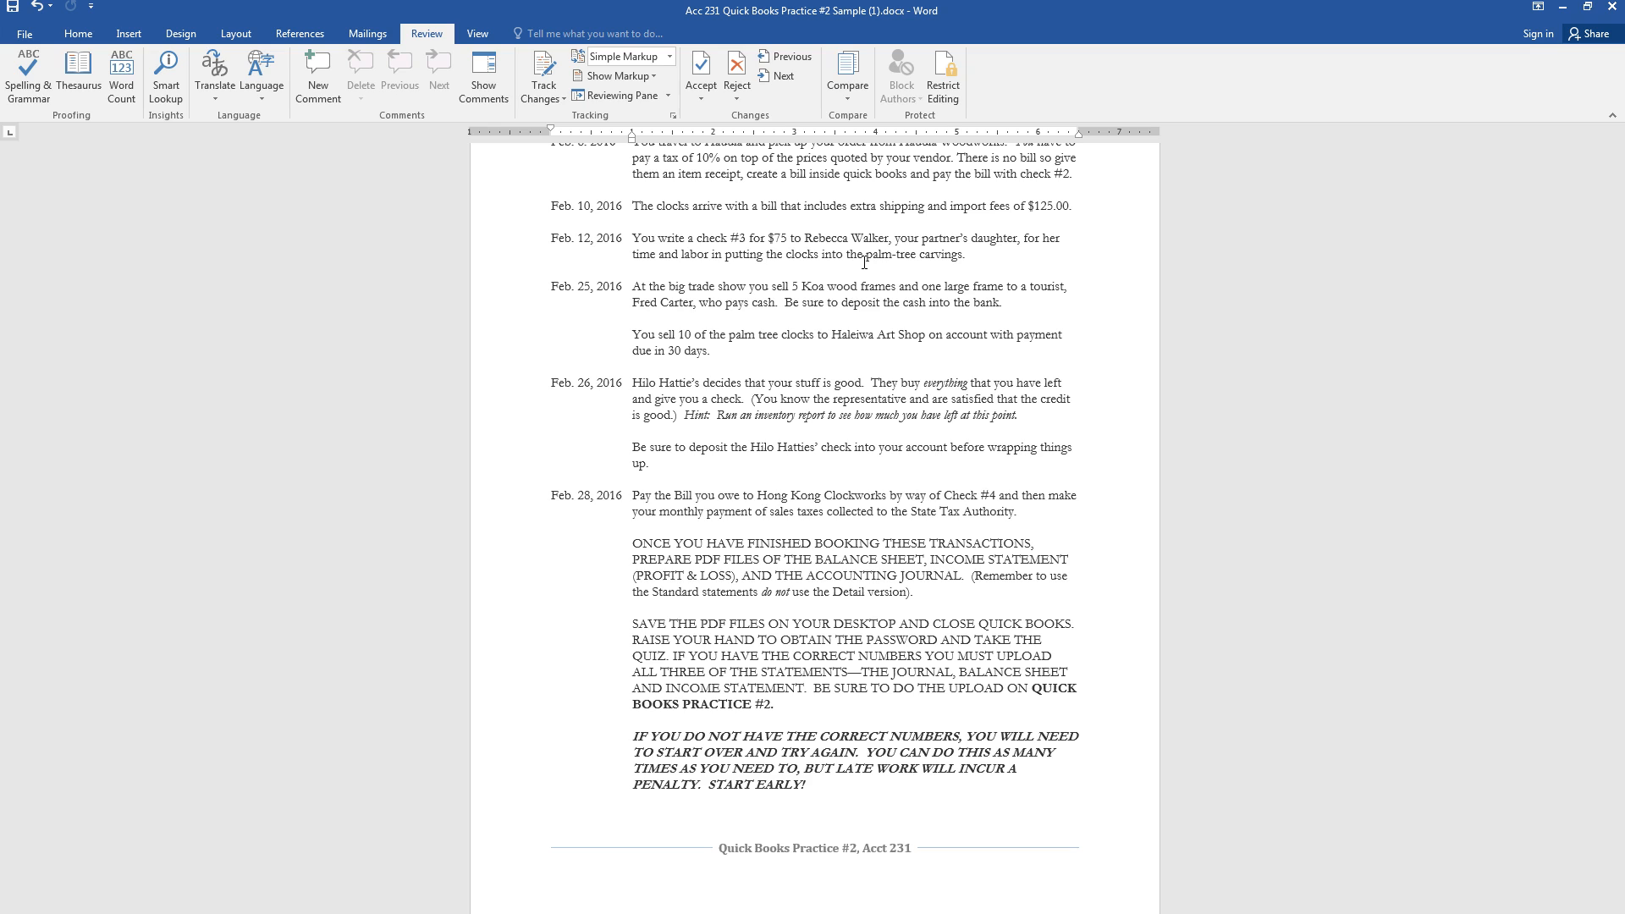
Step: Switch from the Word assignment to the QuickBooks company Home page
key(alt+Tab)
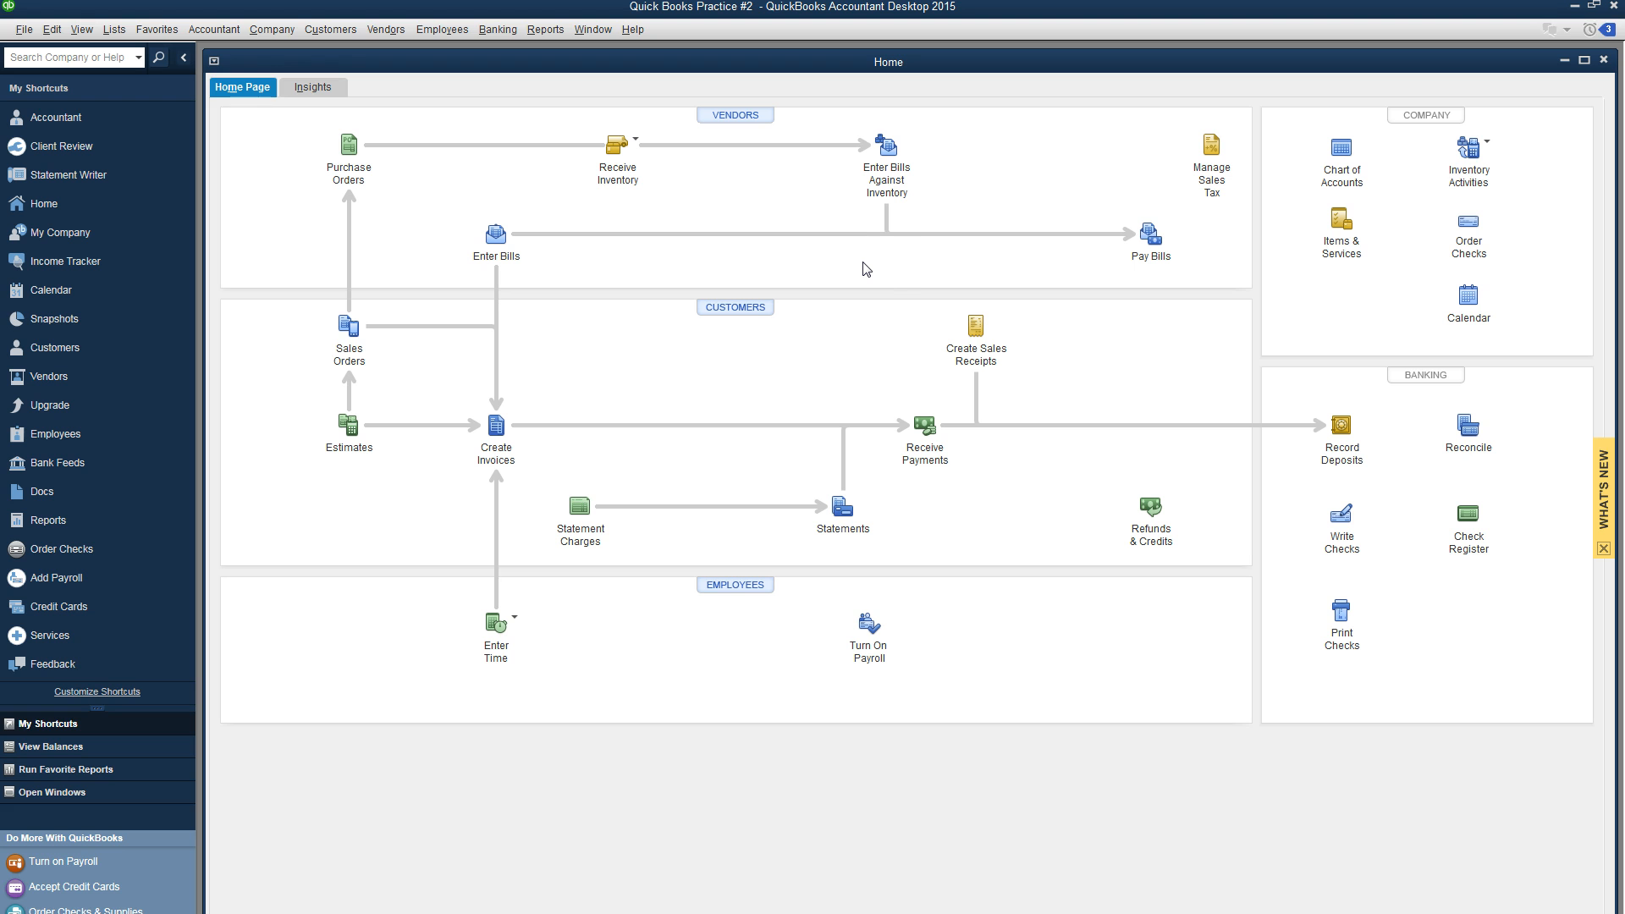
Step: Open a blank Build Assemblies form from Inventory Activities, closing the mistaken Adjust Quantity window
click(1464, 188)
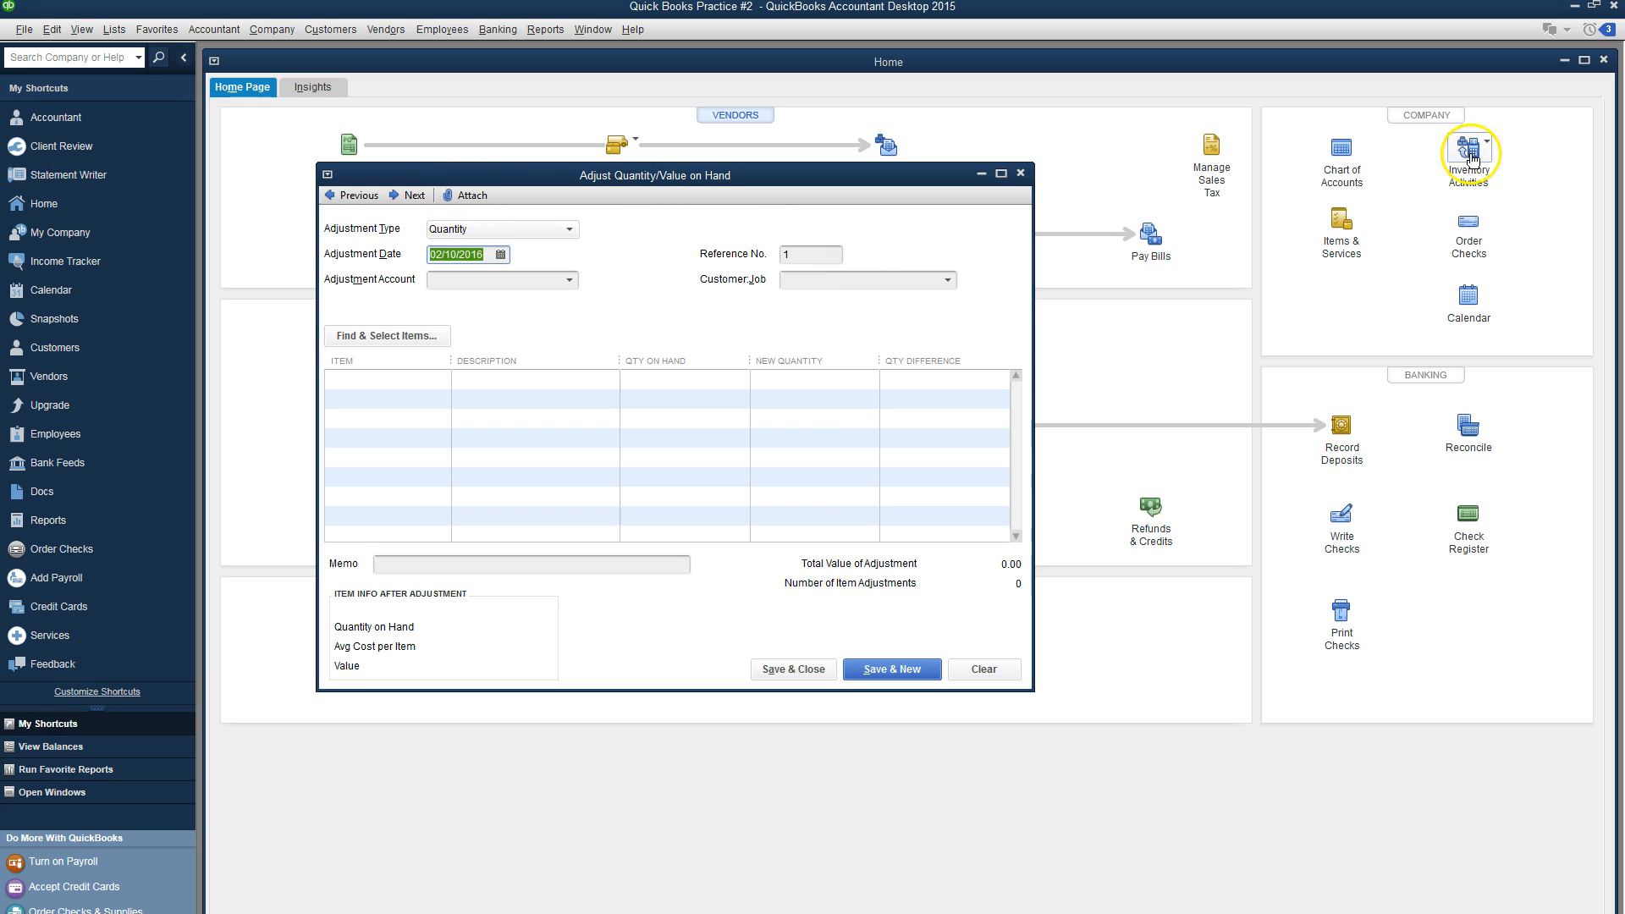
click(1021, 172)
click(1468, 167)
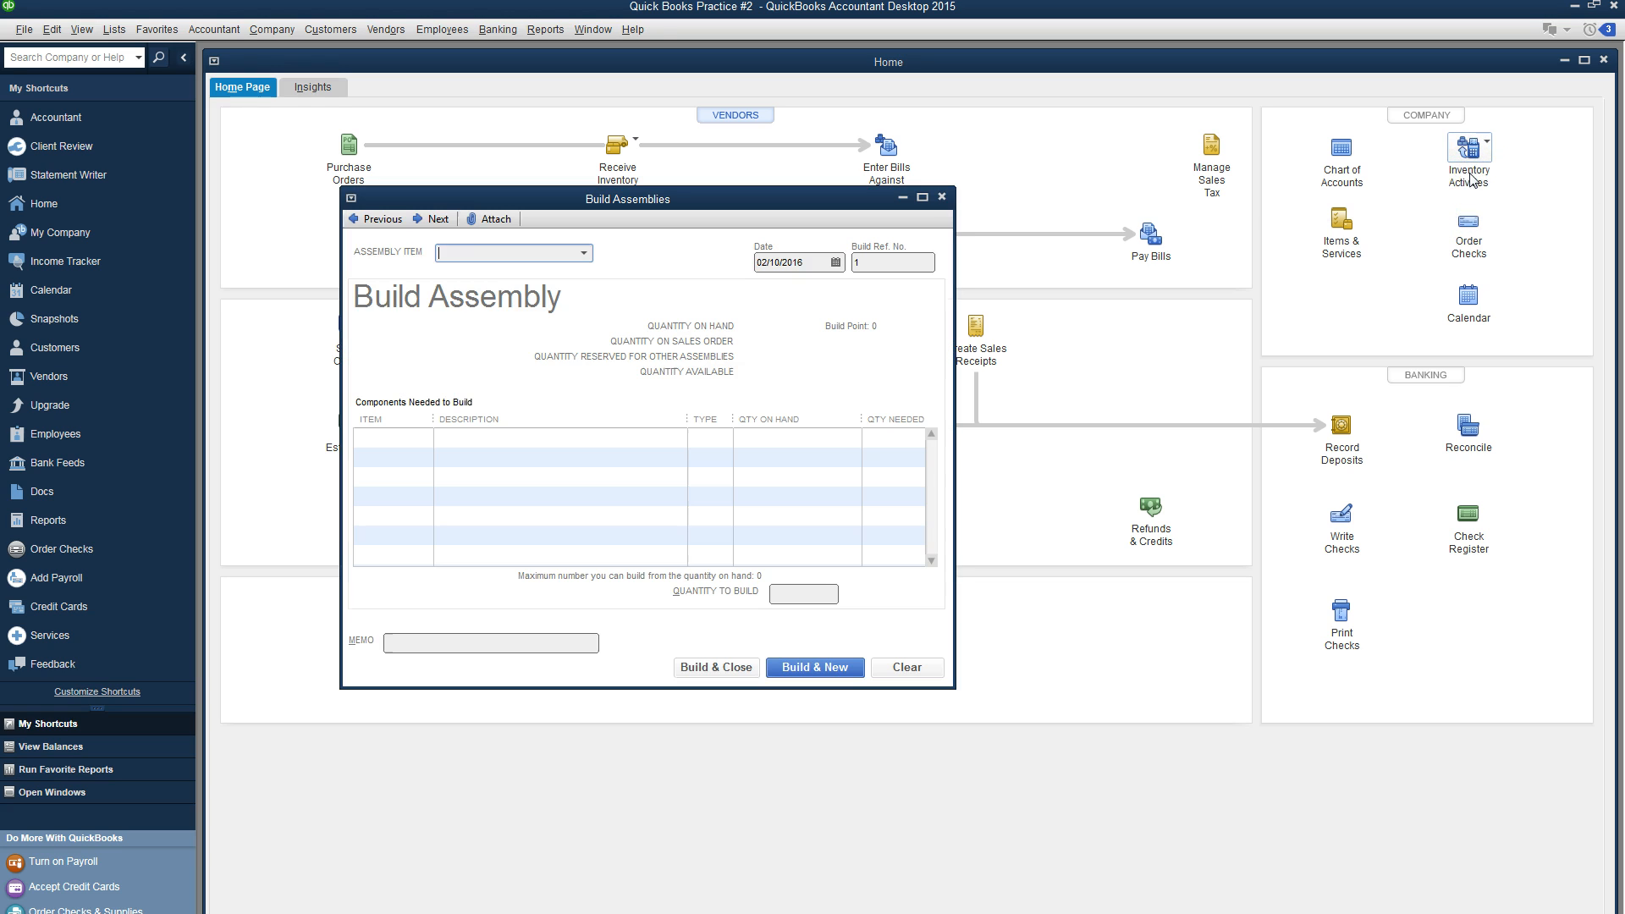
click(543, 274)
Step: Create a new Inventory Assembly item named Palm Tree Clock with sales price 75
click(581, 254)
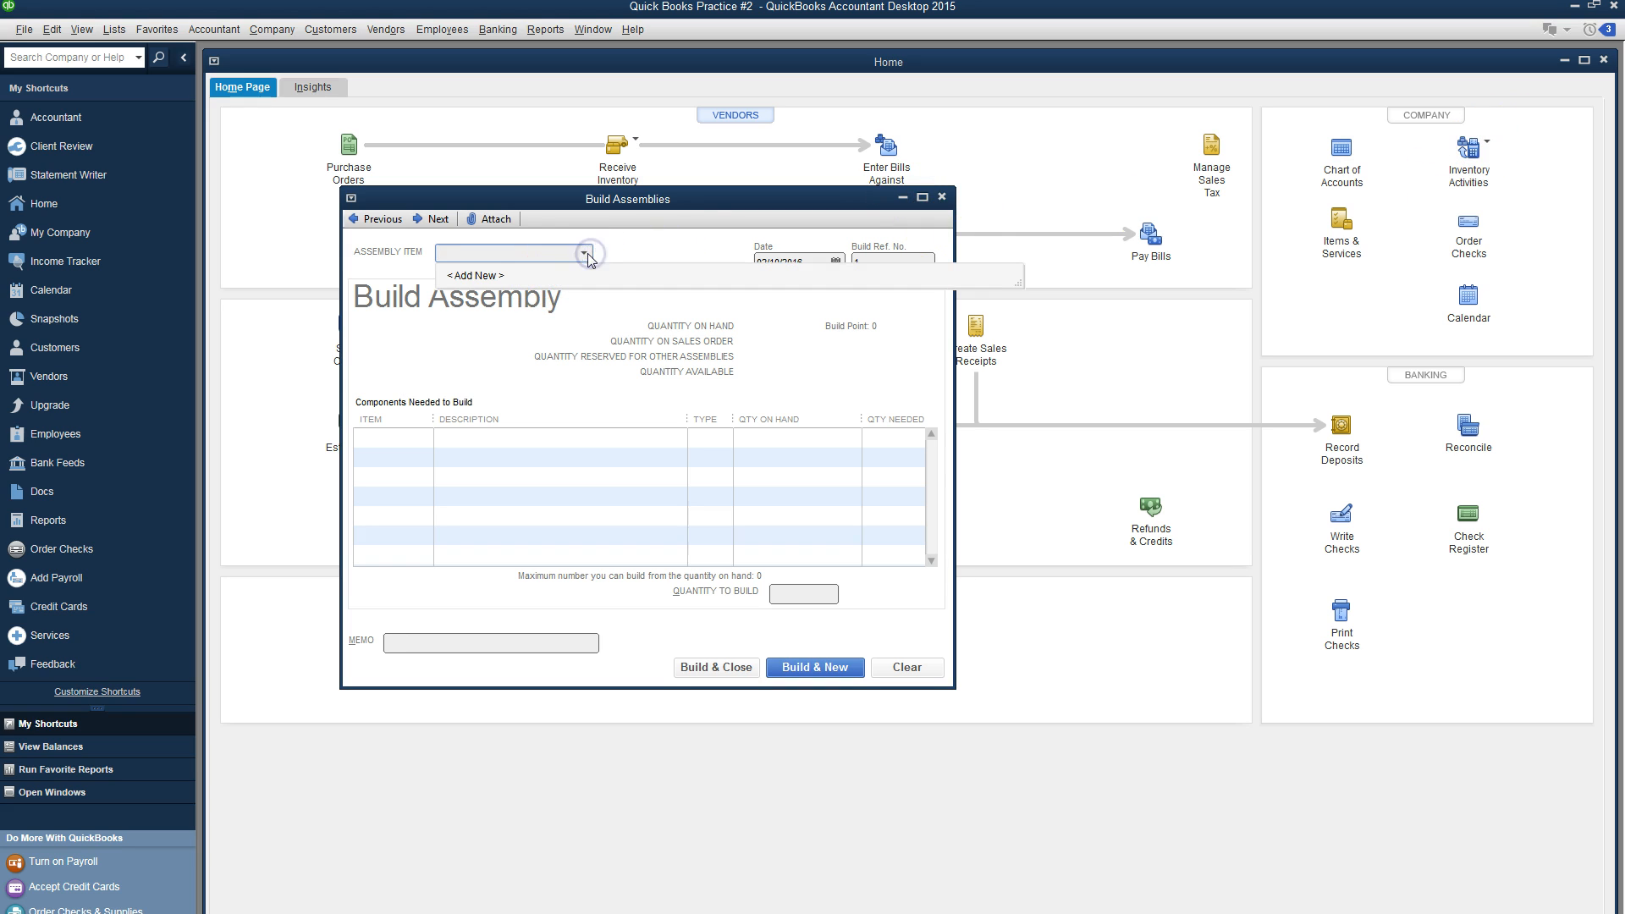
click(475, 276)
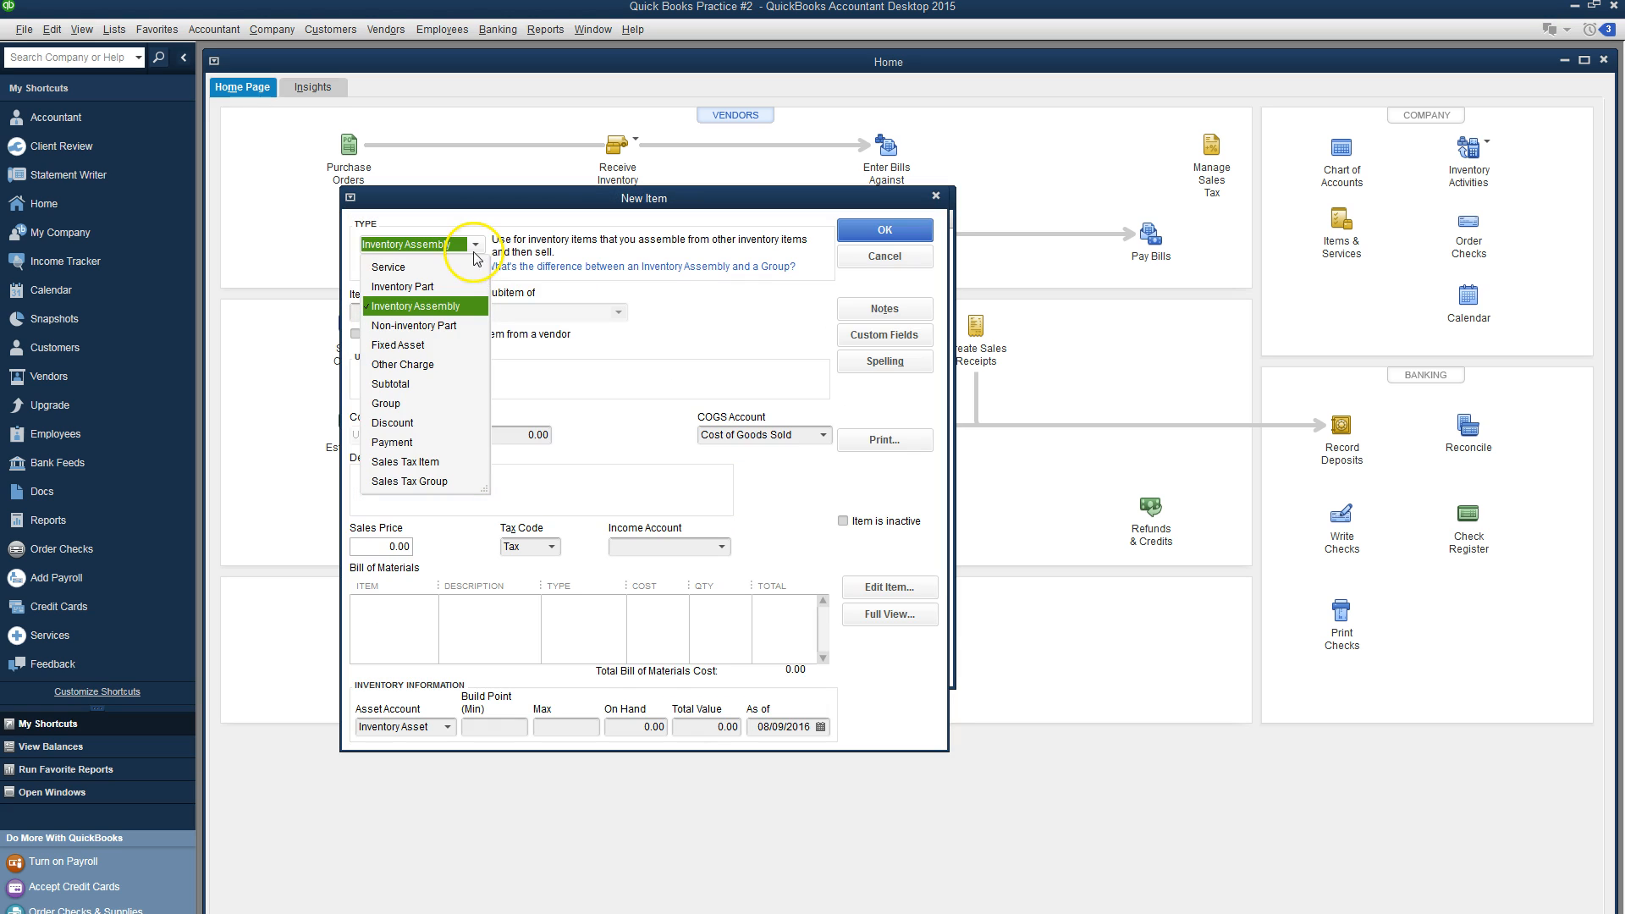
click(591, 291)
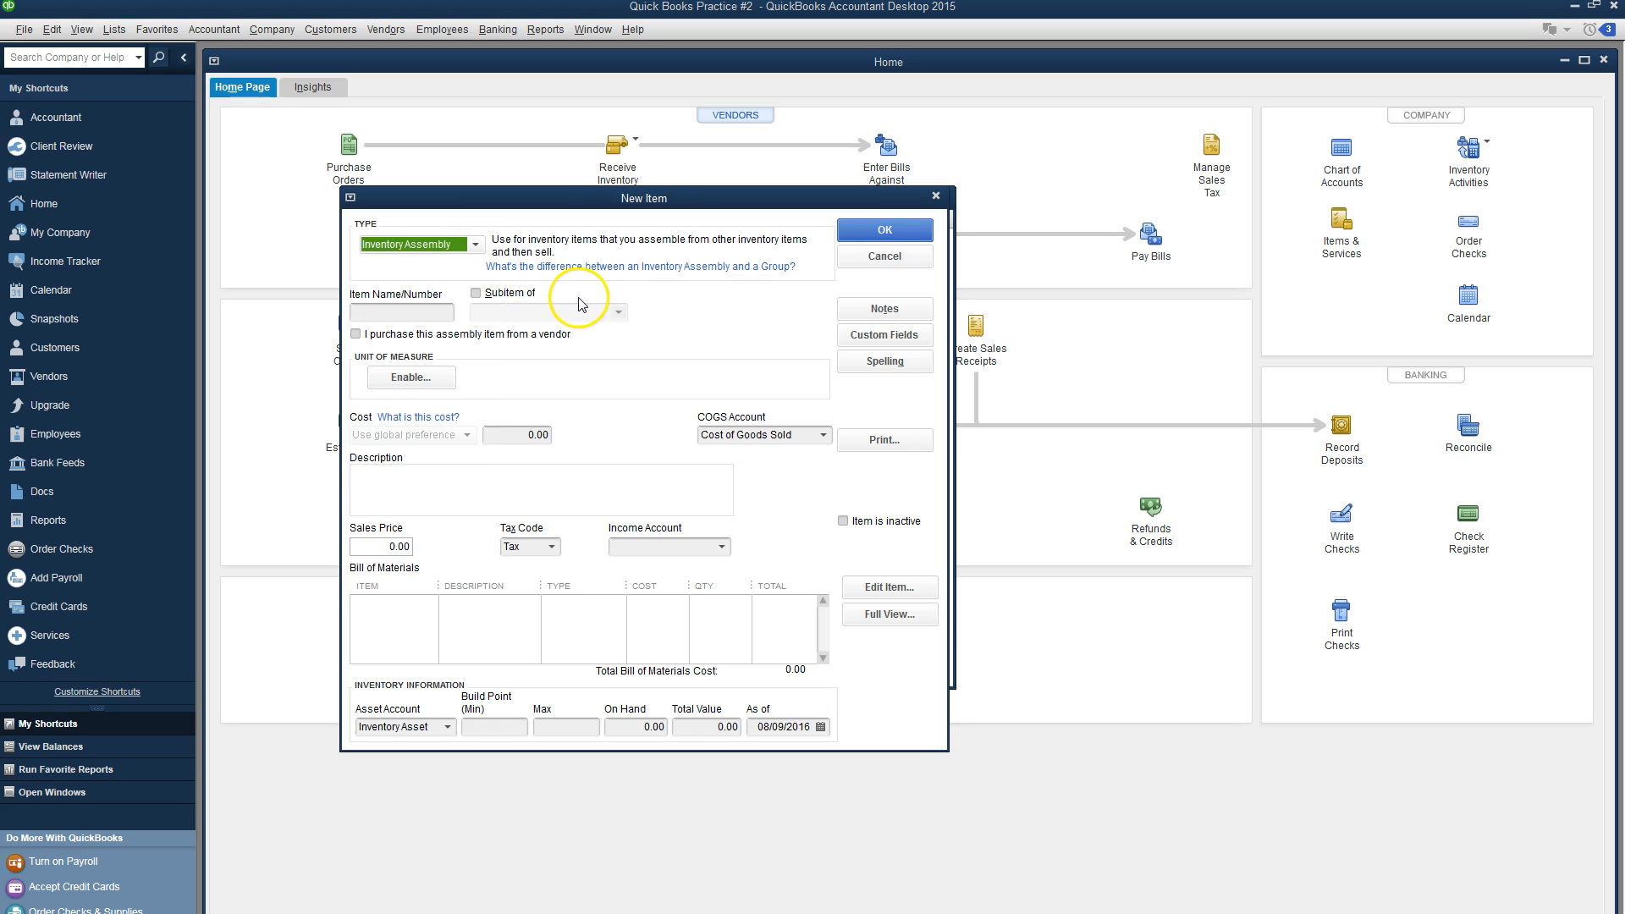
click(411, 312)
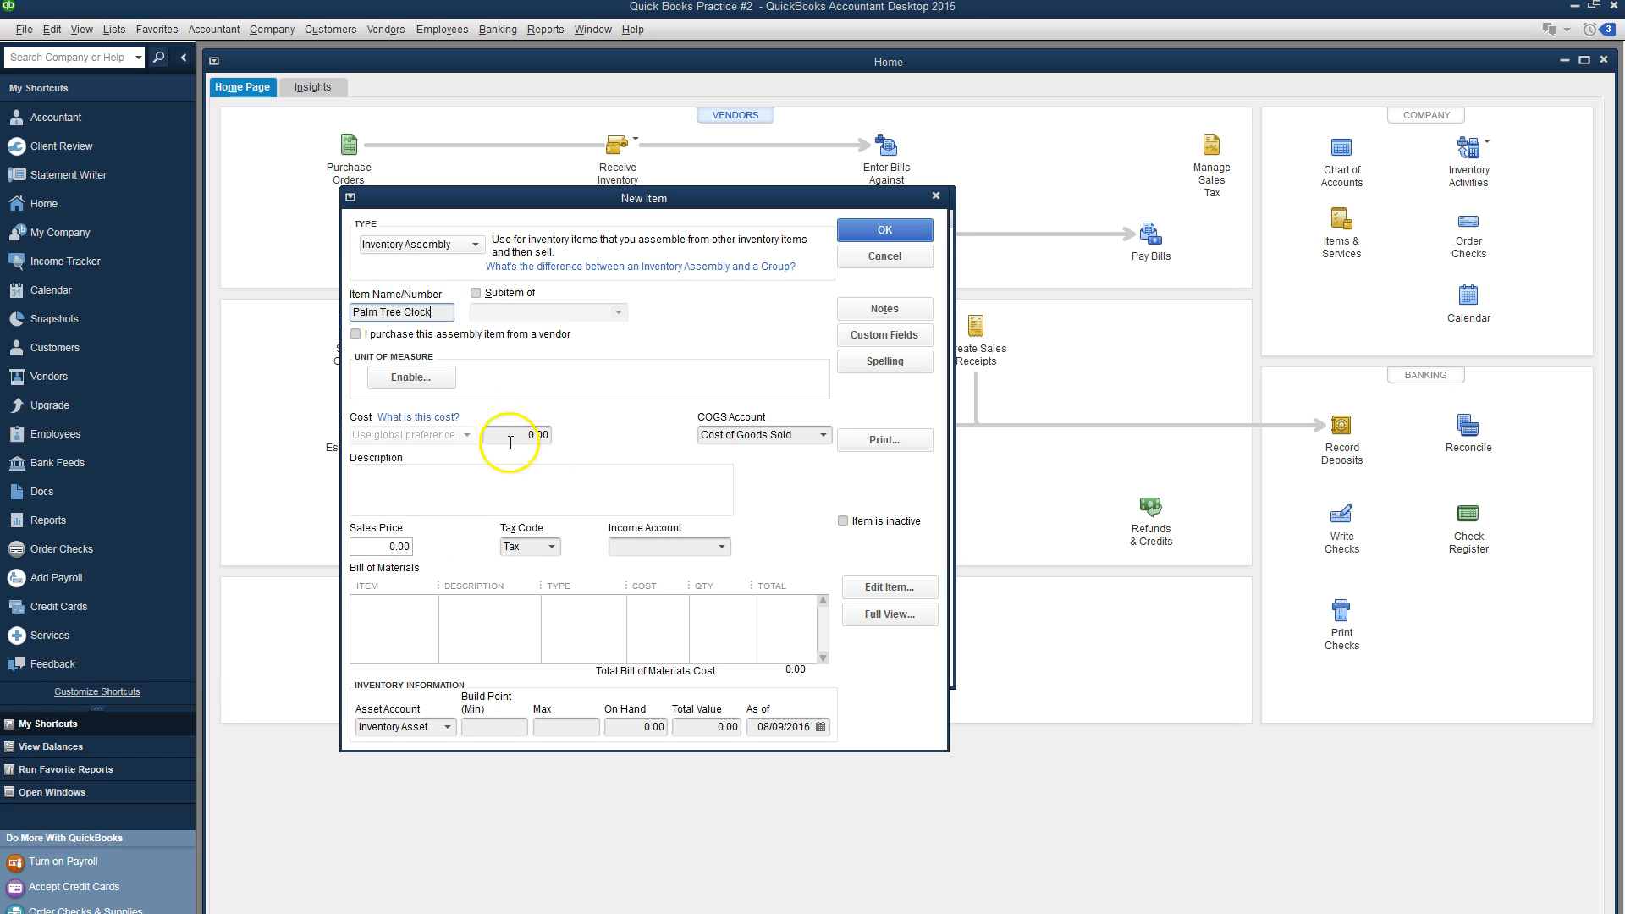
click(398, 546)
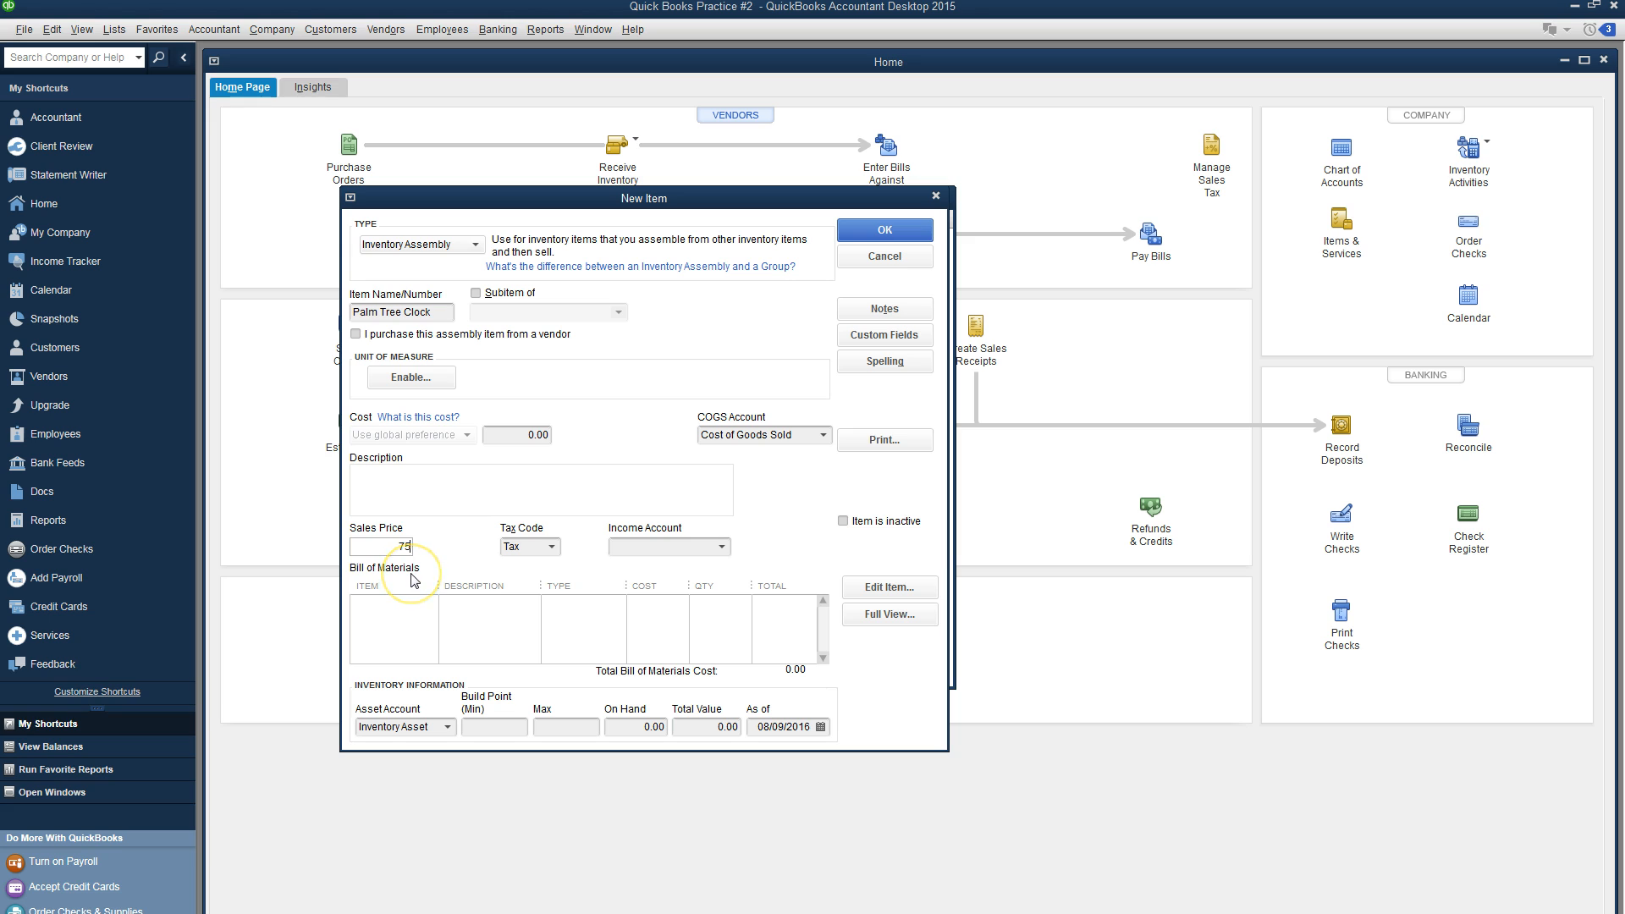
Step: Add Clock and Palm Tree Carving as components, quantity 1 each
click(423, 604)
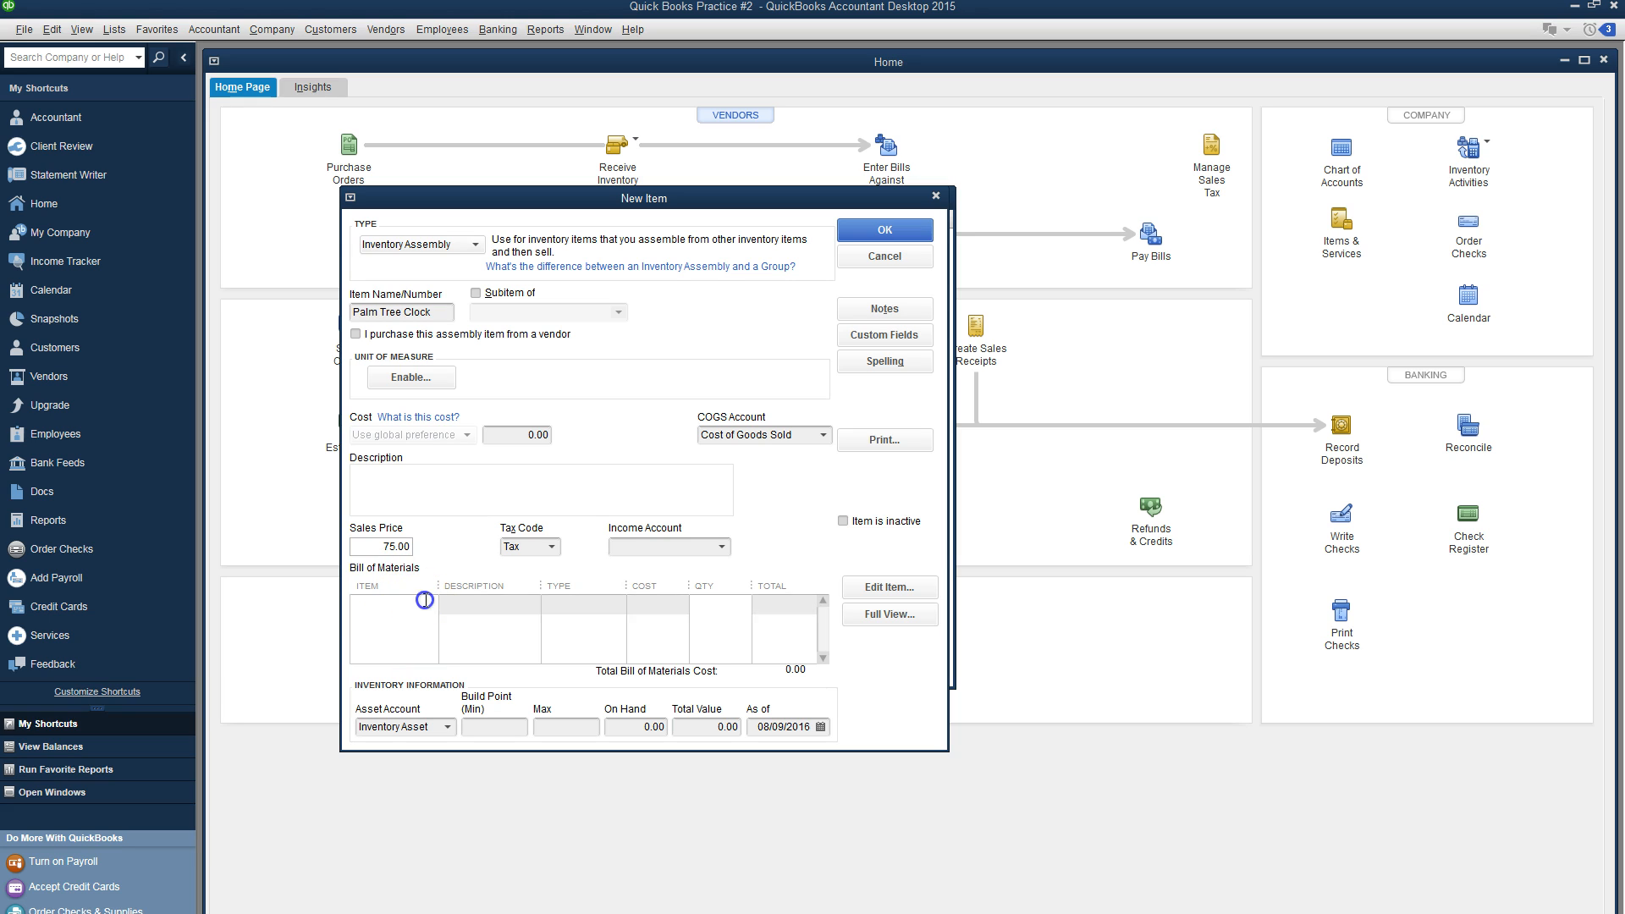
click(429, 604)
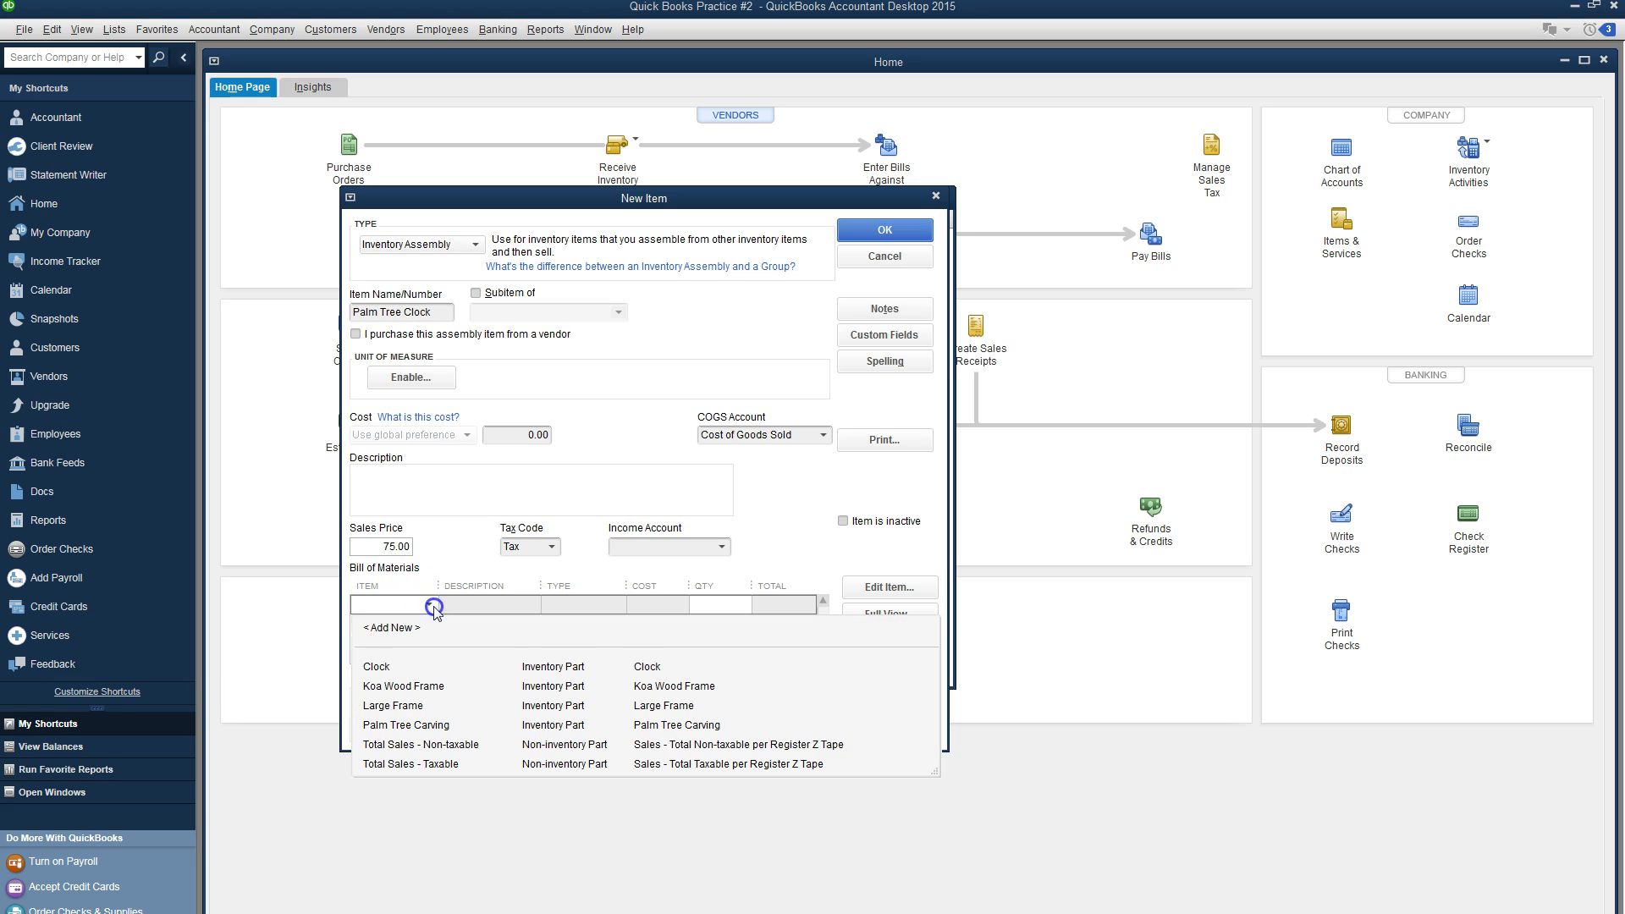
click(372, 665)
click(726, 606)
text(1)
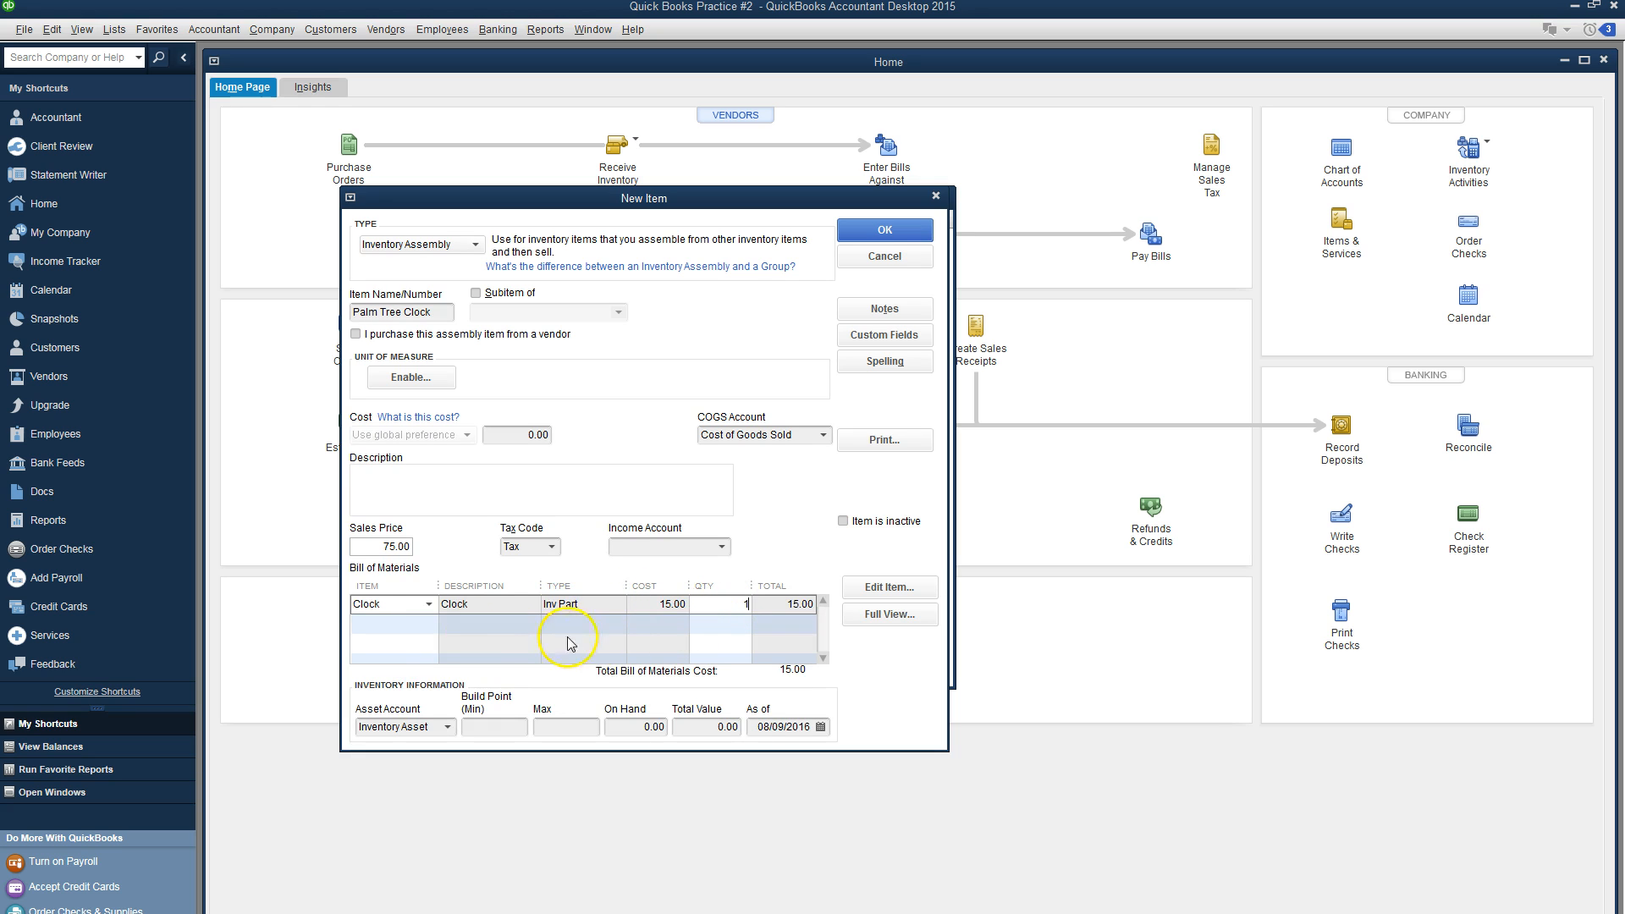
click(408, 625)
click(429, 624)
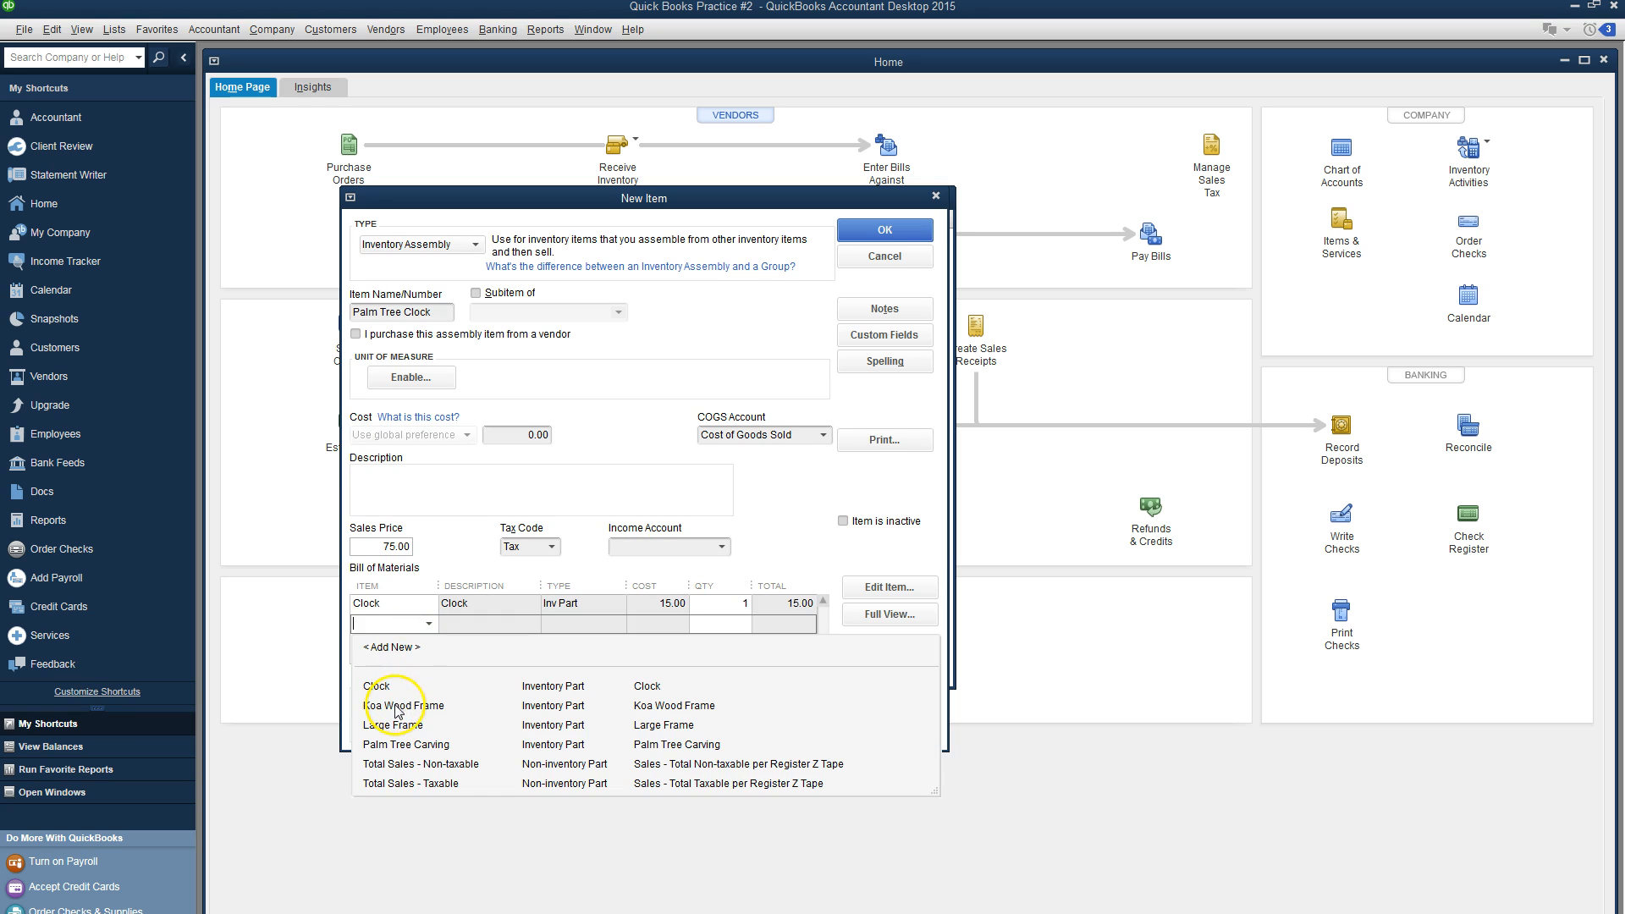
click(400, 745)
click(733, 624)
text(1)
Step: Set the income account to Merchandise Sales and save the Palm Tree Clock item
click(720, 546)
click(696, 571)
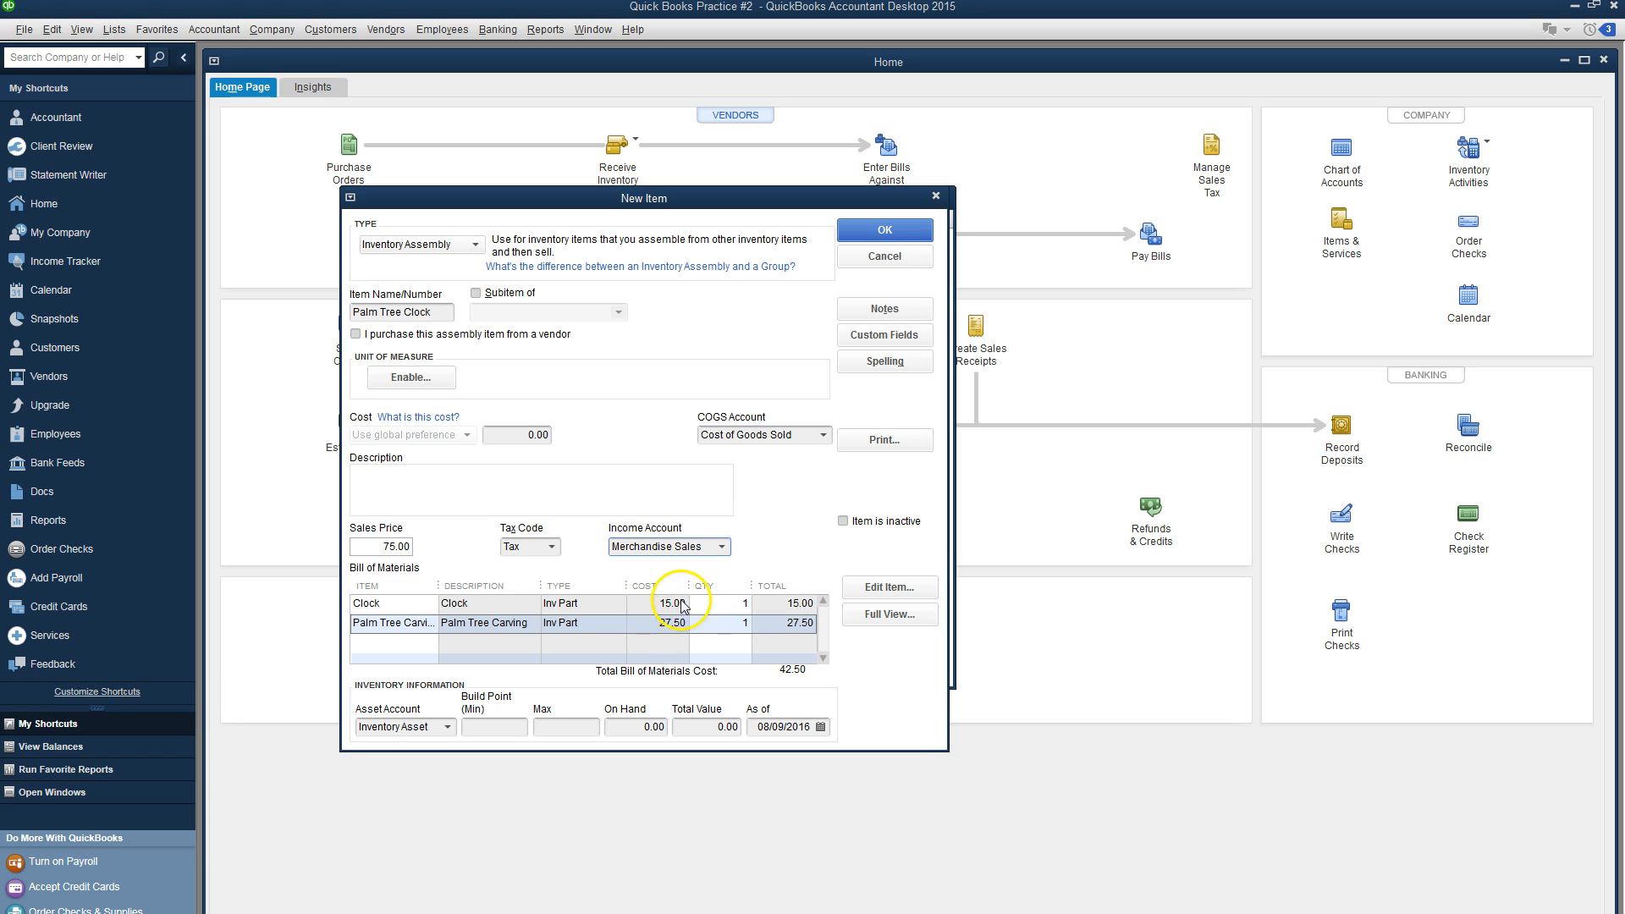
click(905, 230)
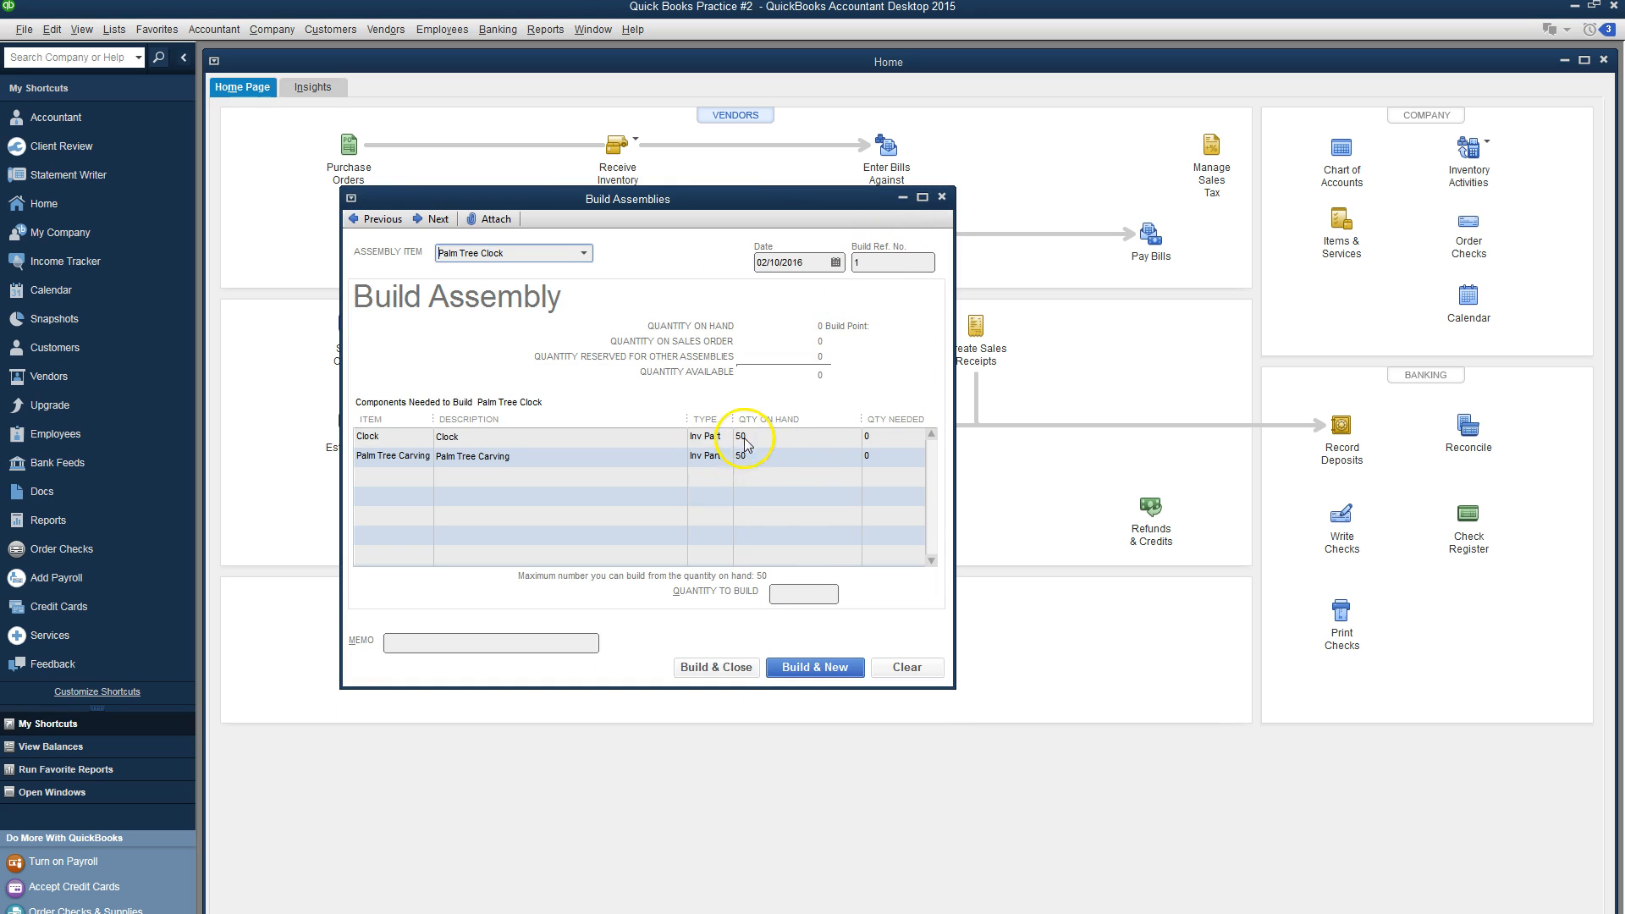
Step: Build quantity 50 with memo 'Assembly of Clocks', accept the date warning, and close
click(799, 595)
text(50)
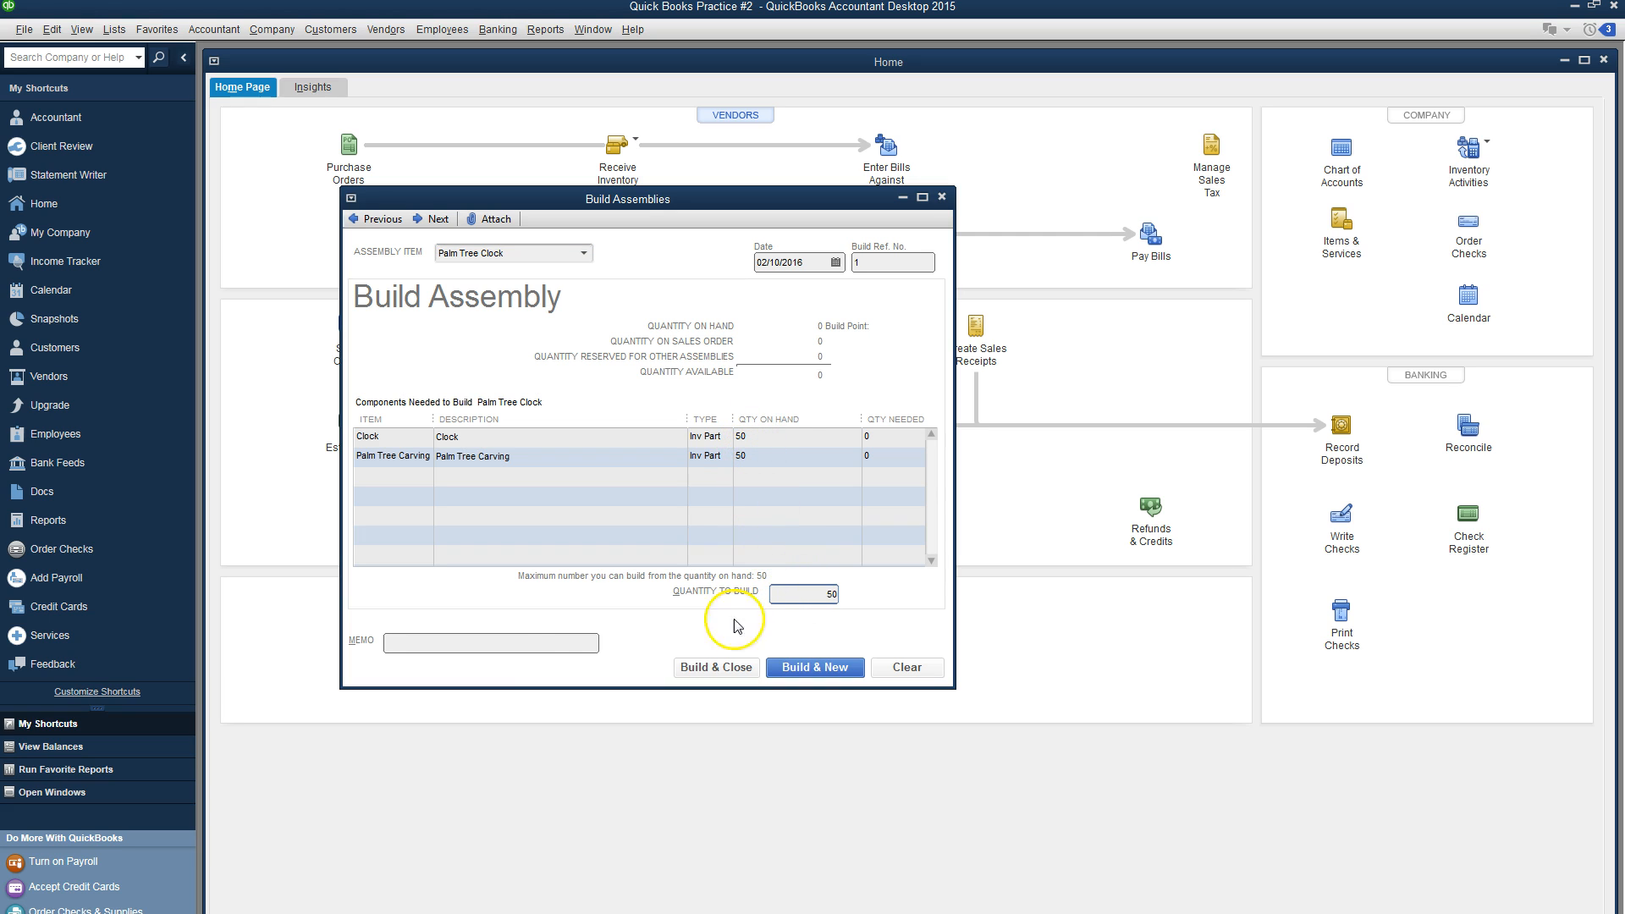
click(551, 643)
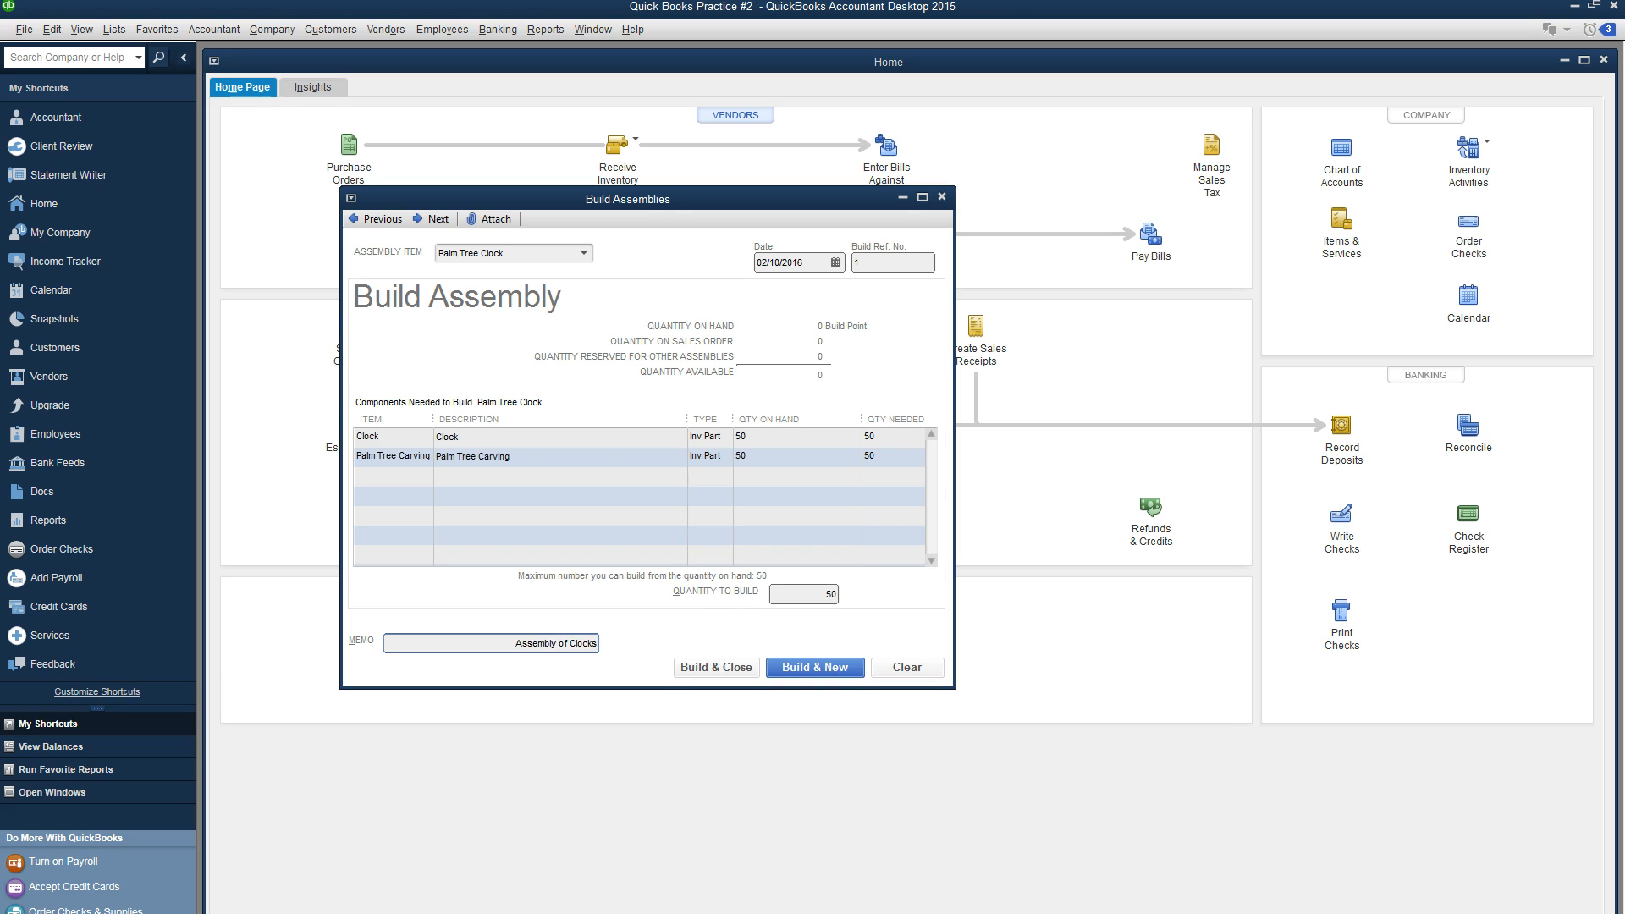
text(Assembly of Clocks)
click(788, 673)
click(793, 408)
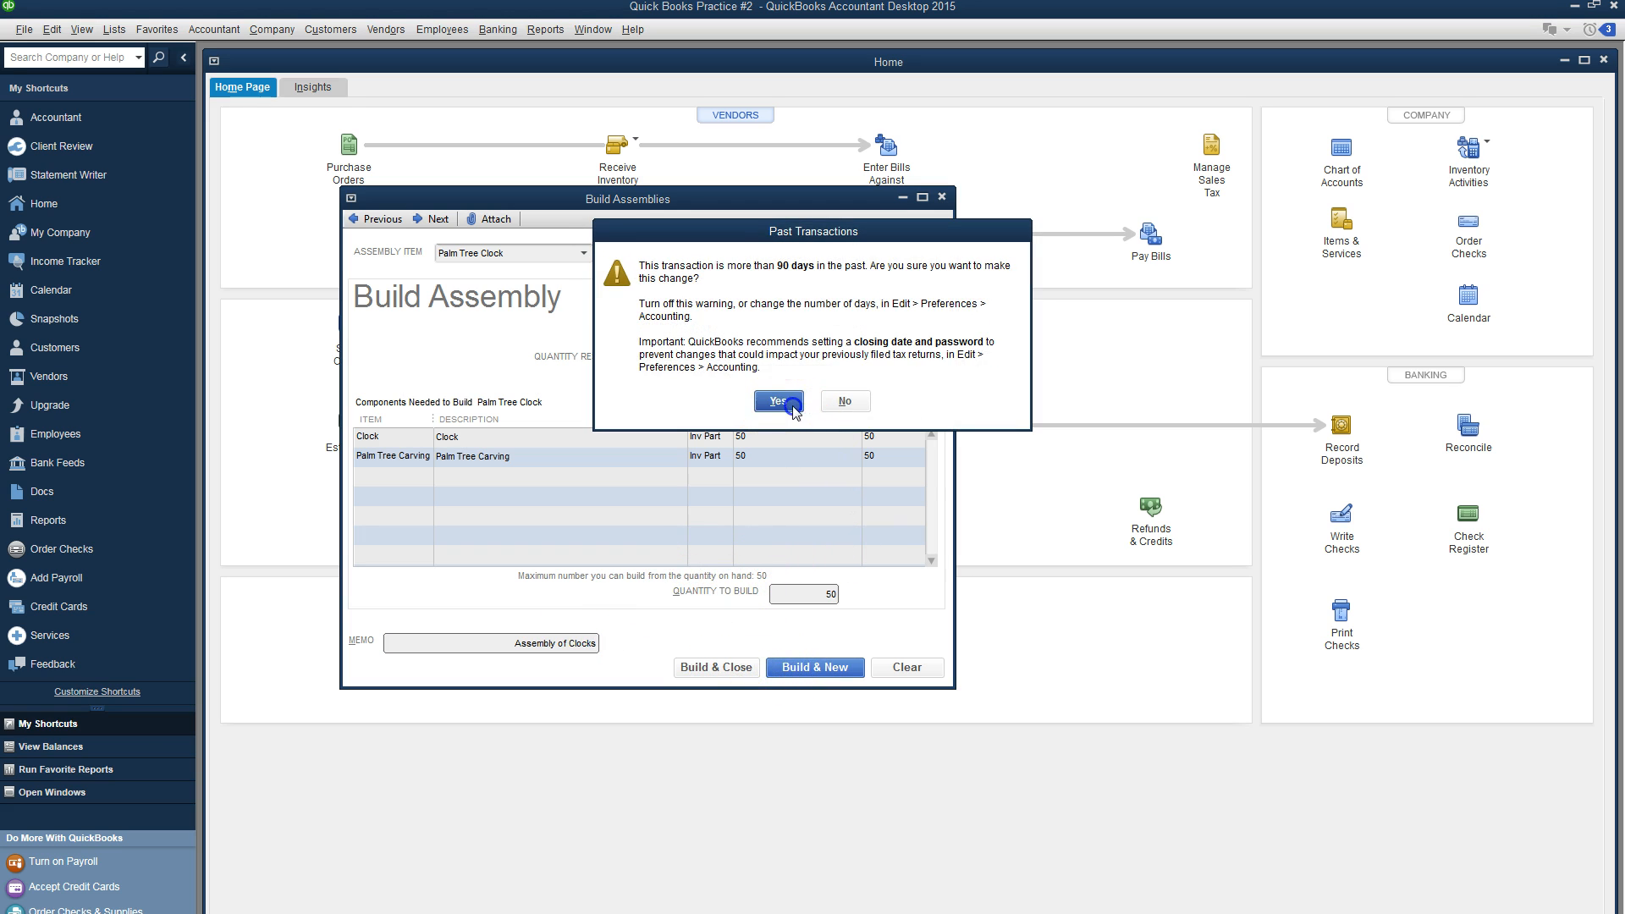
click(728, 669)
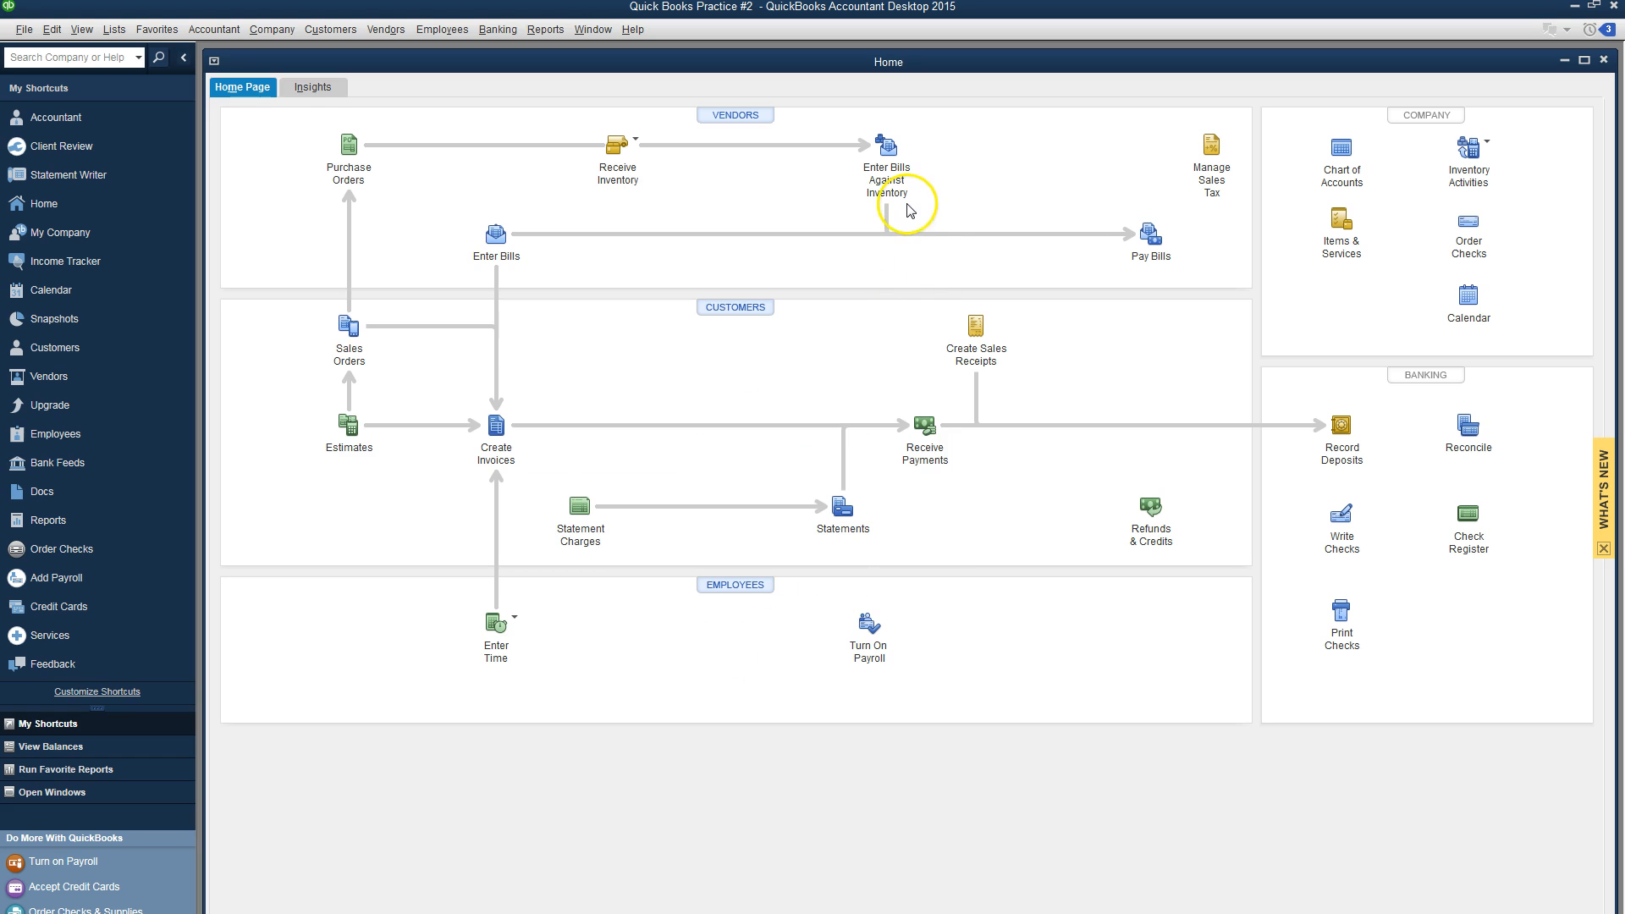
click(543, 29)
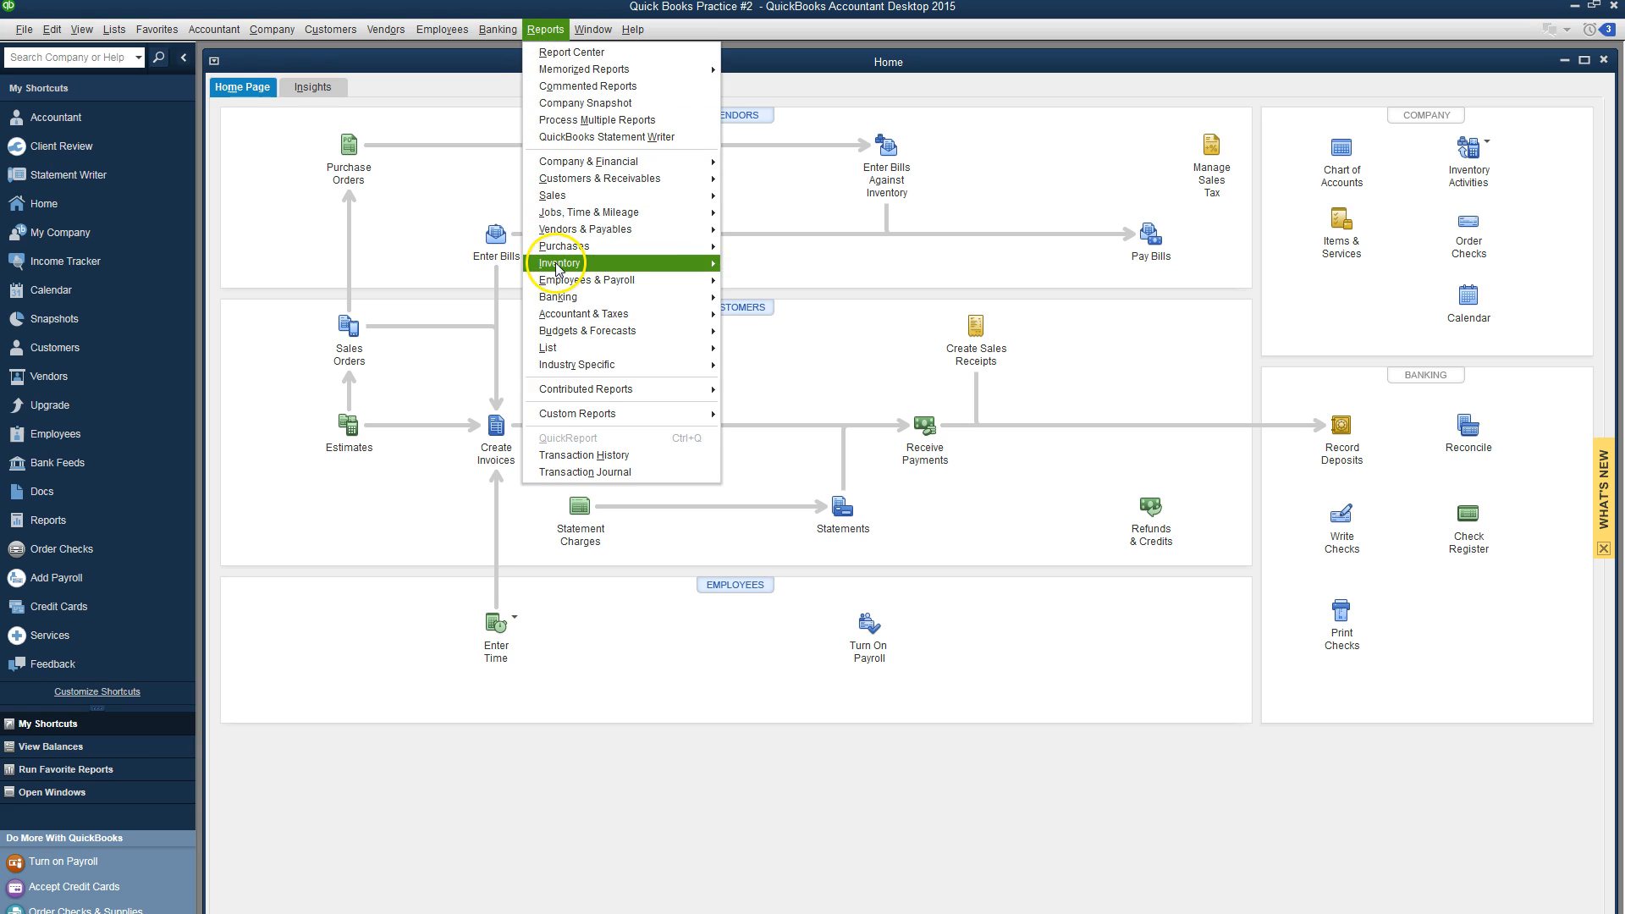
mouse_move(656, 269)
click(774, 264)
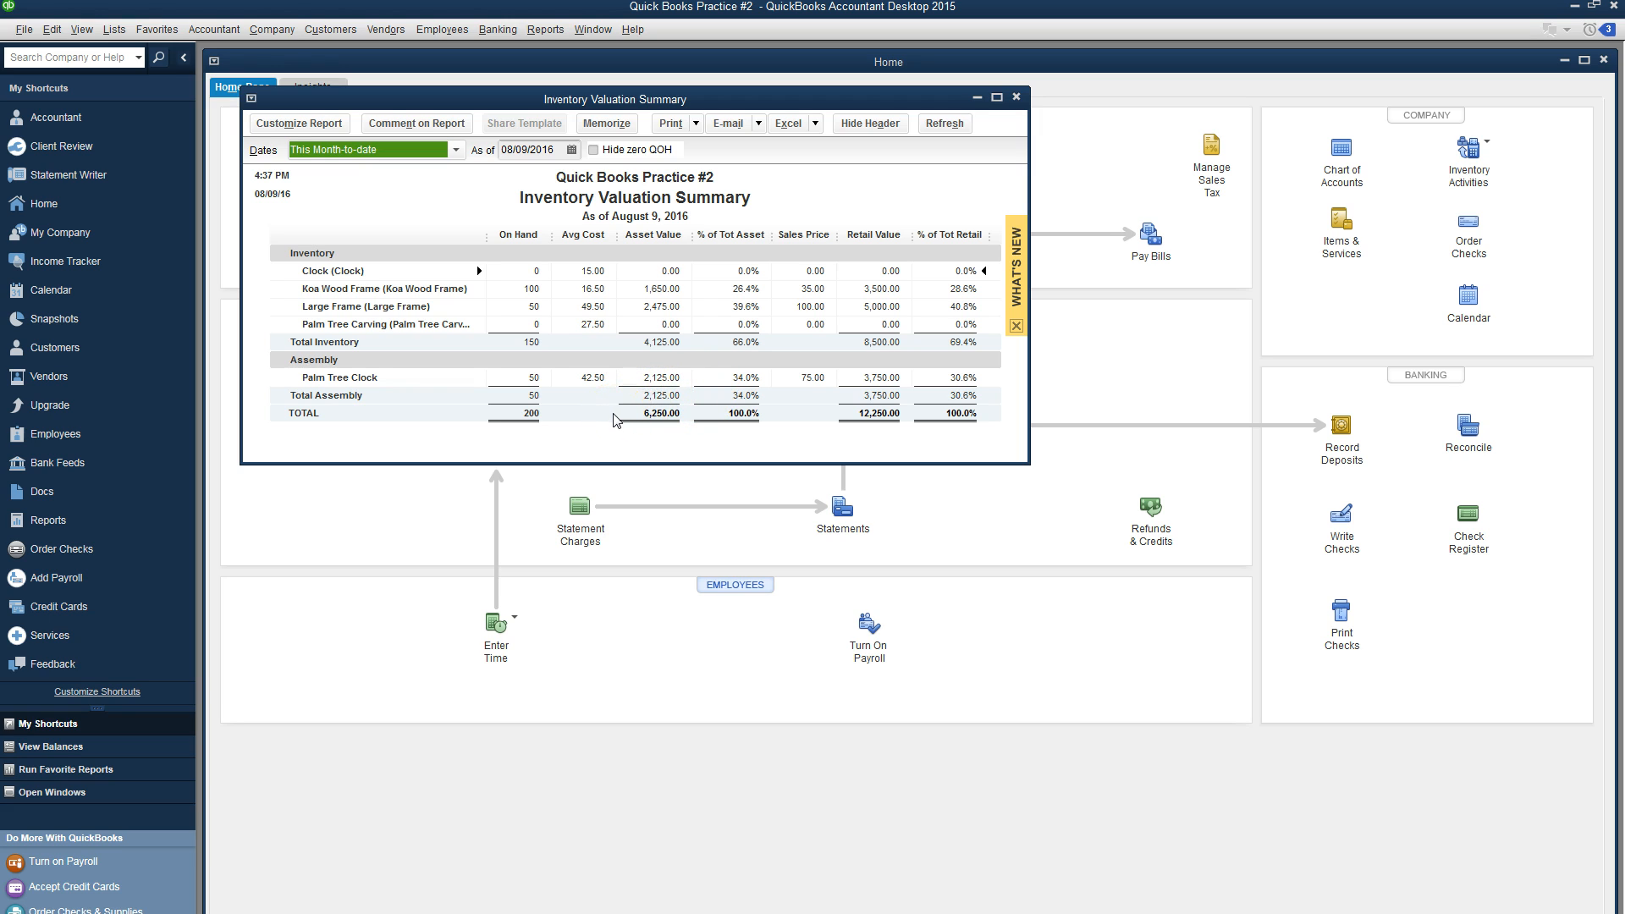
click(1017, 98)
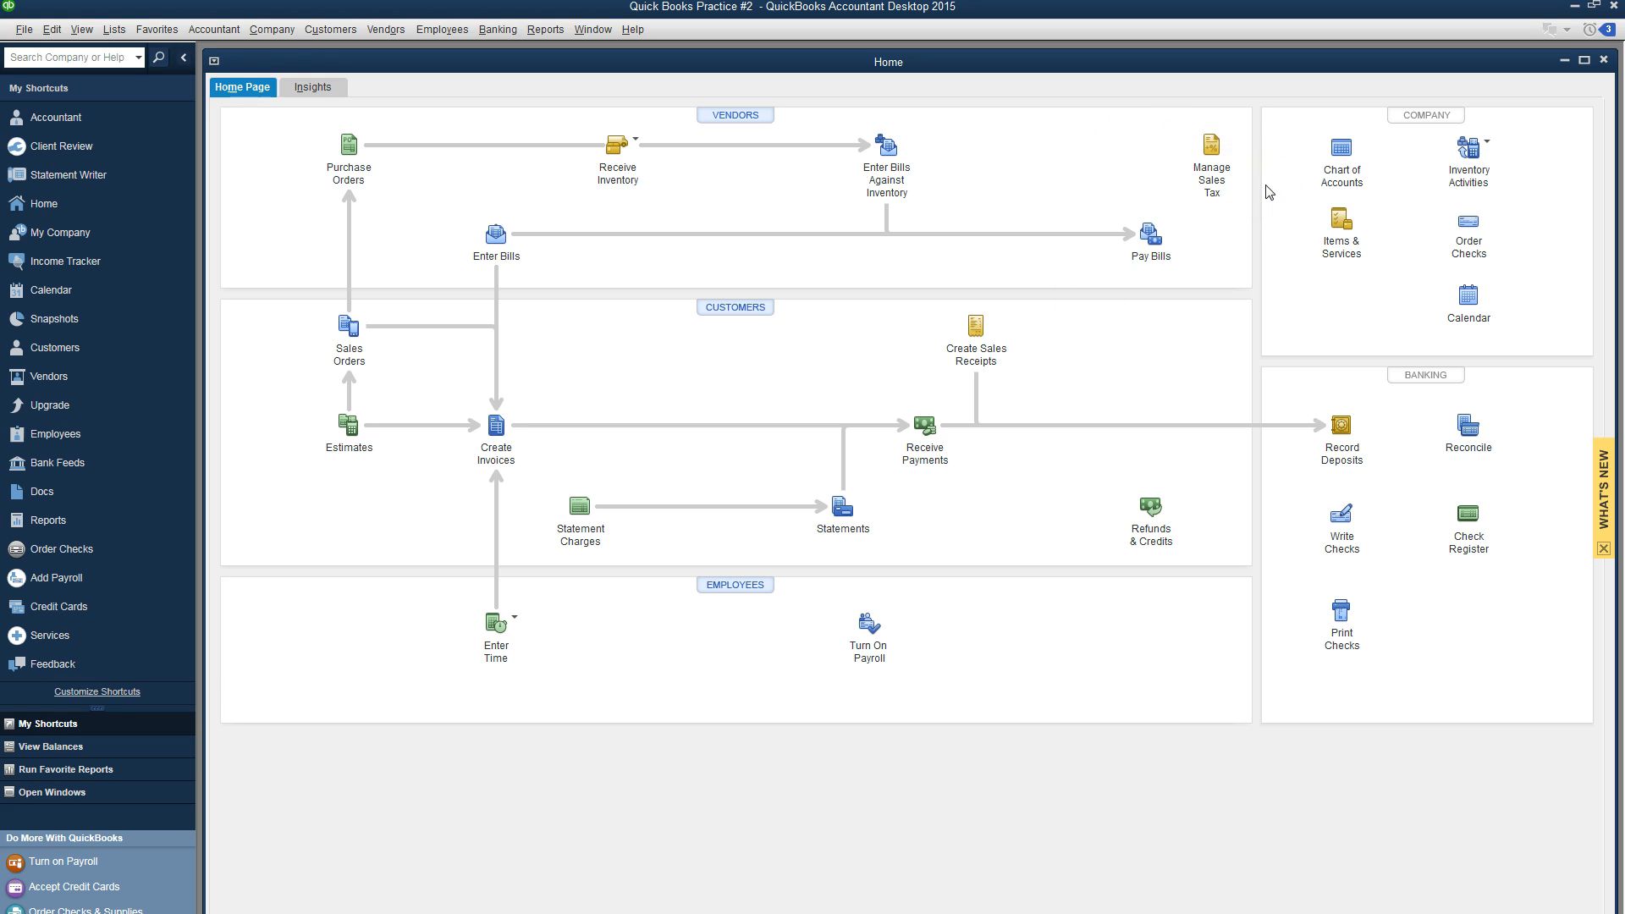
Step: Start check 3 from Bank of Laie, quick-adding the partner's daughter as a vendor payee
click(1342, 538)
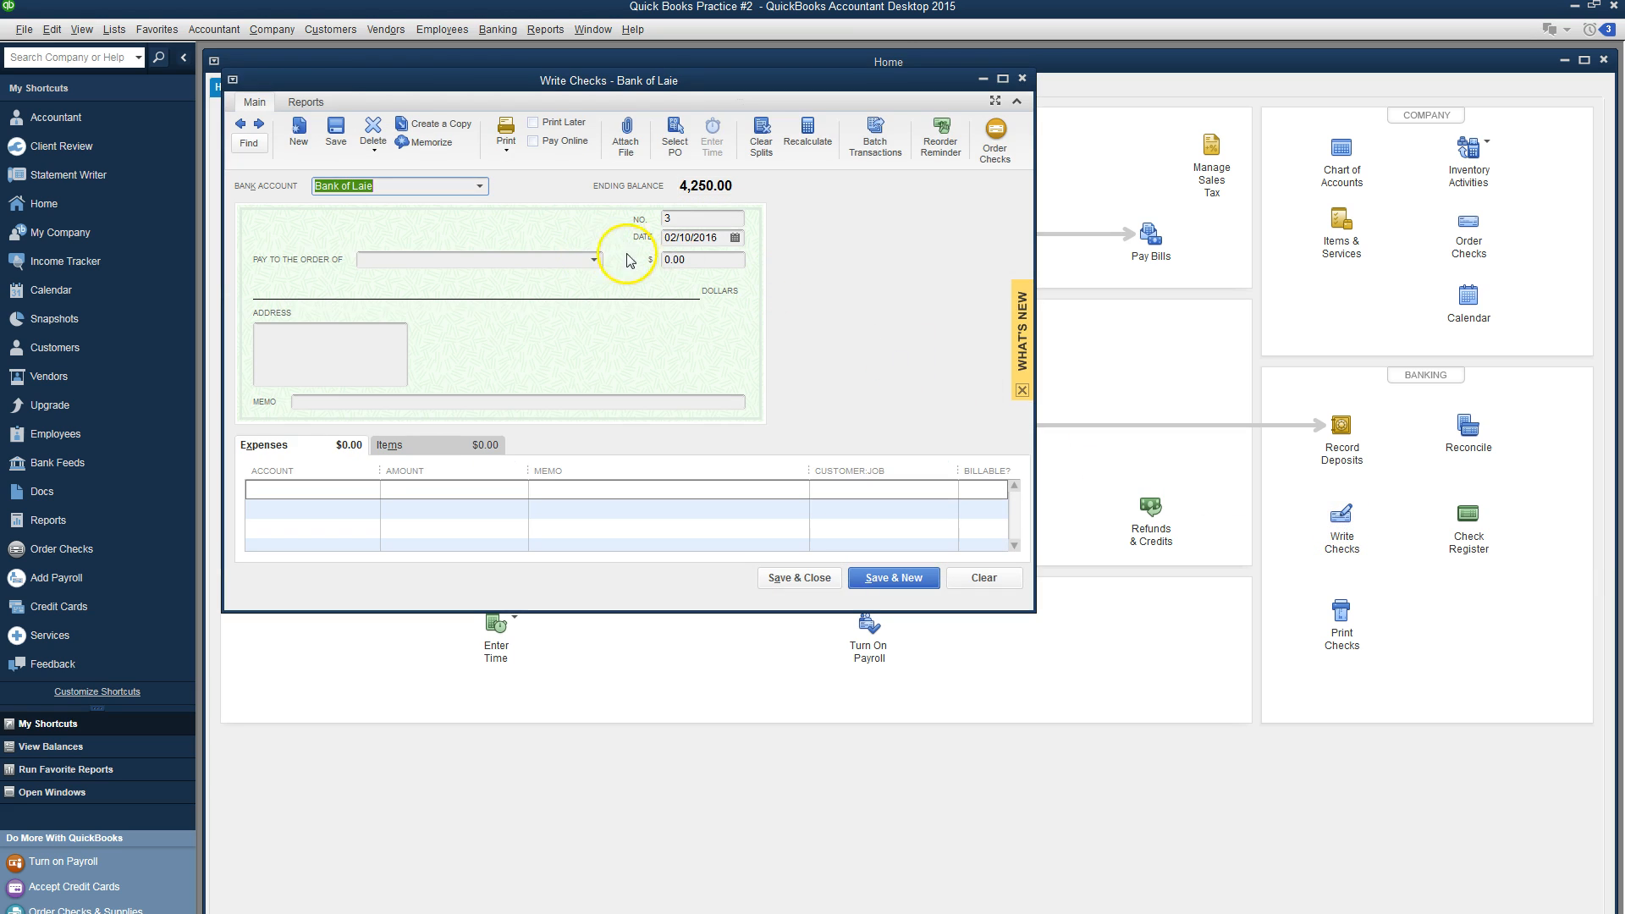
click(580, 259)
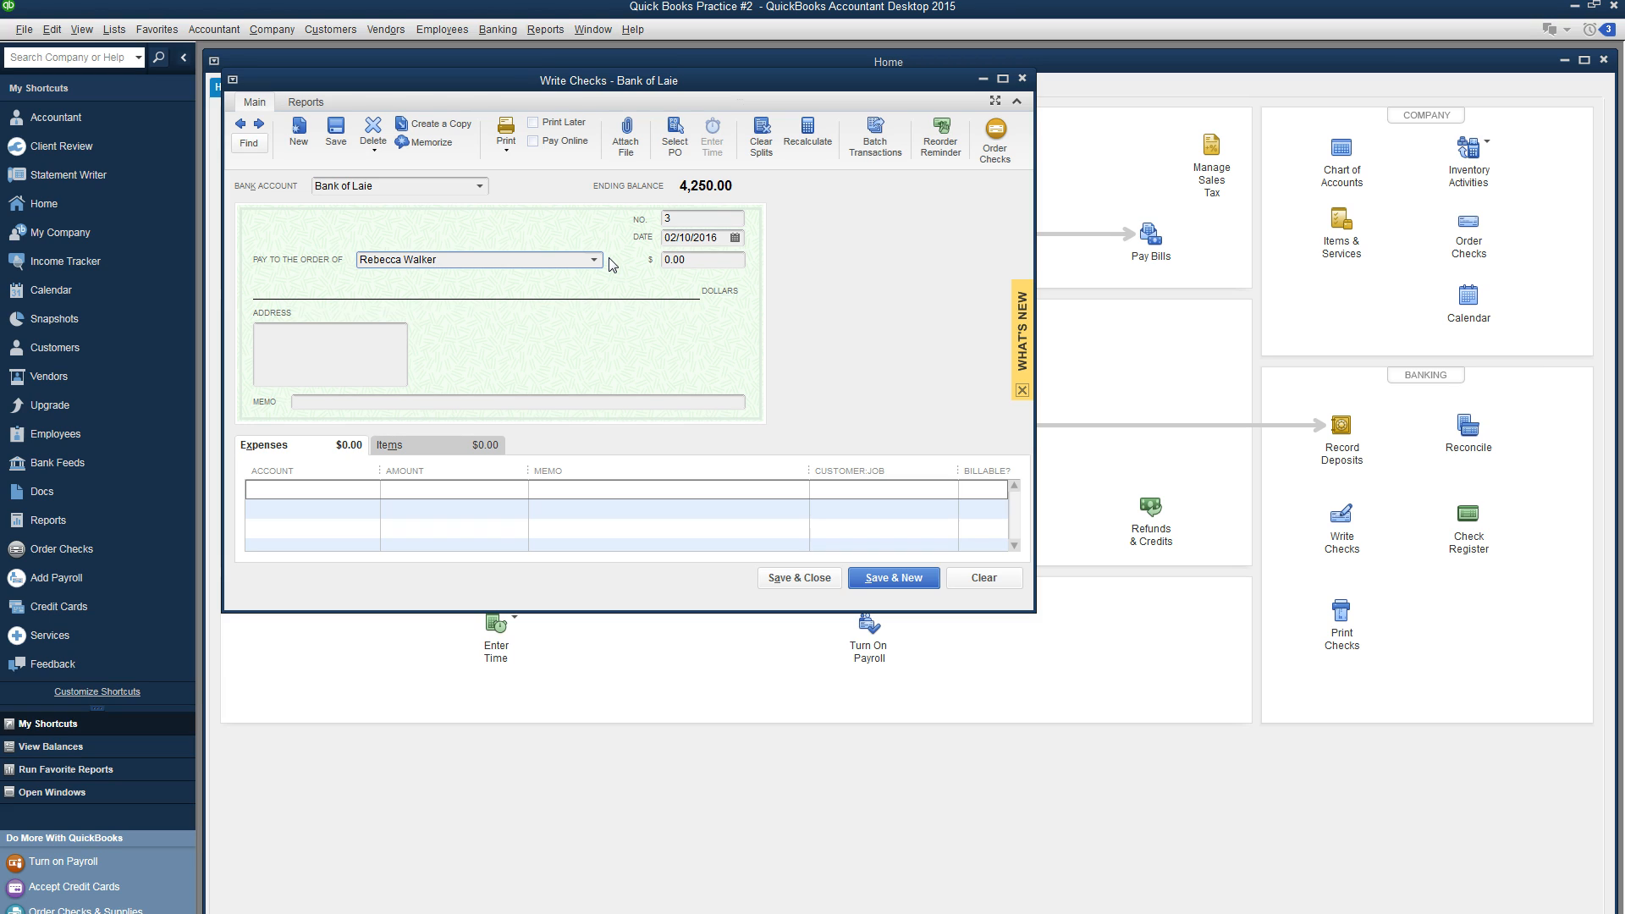
click(576, 260)
key(Tab)
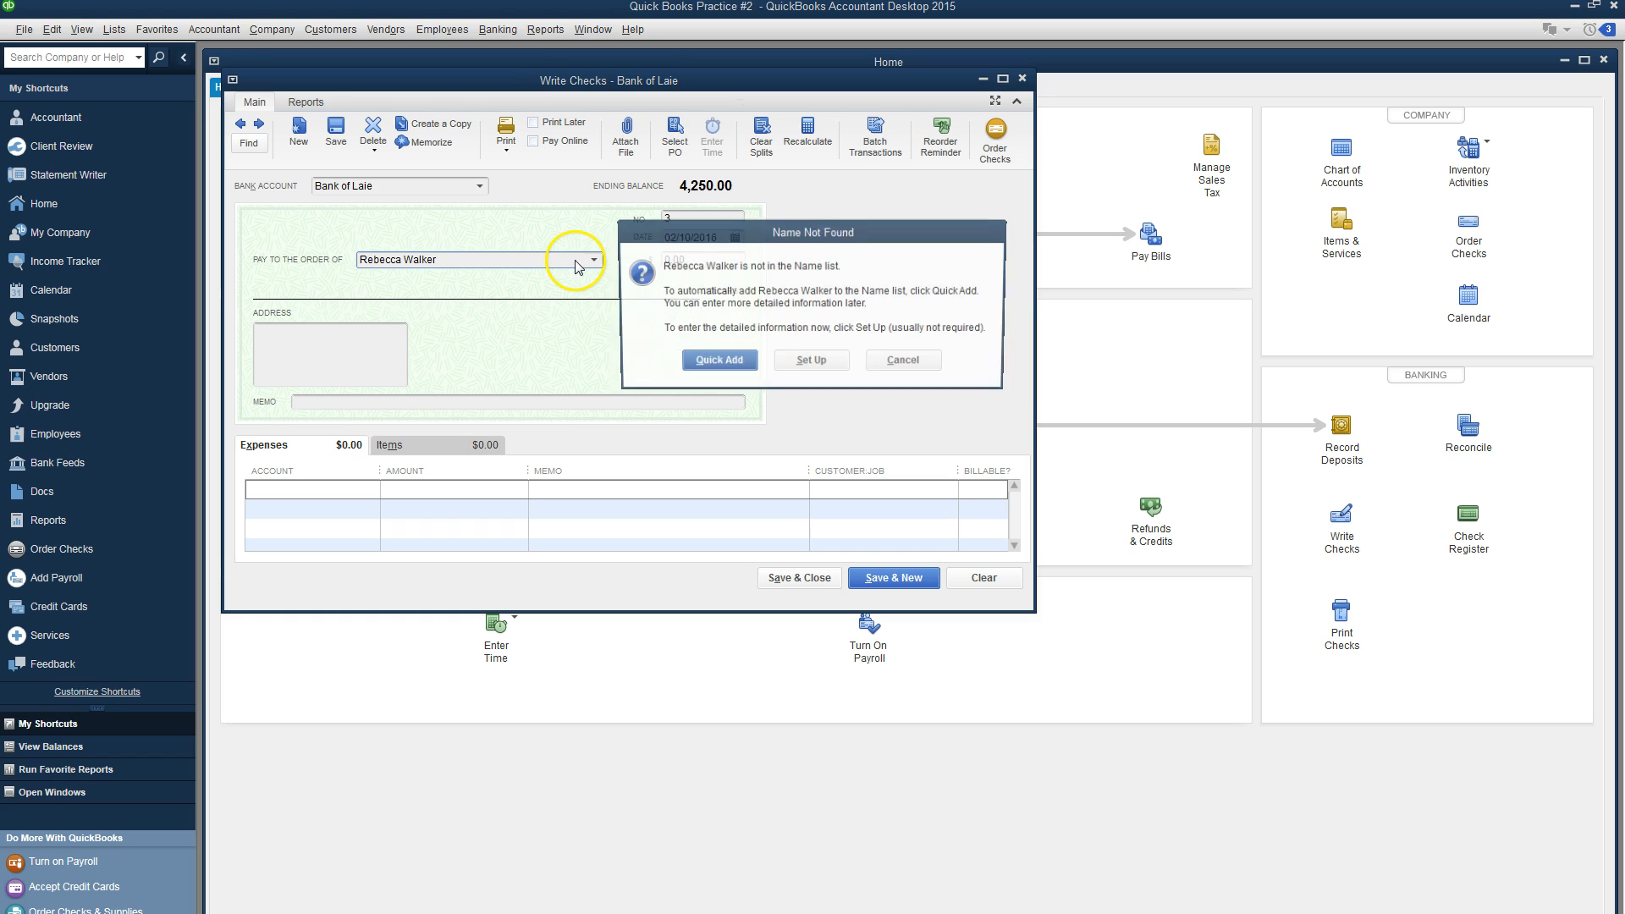
click(737, 363)
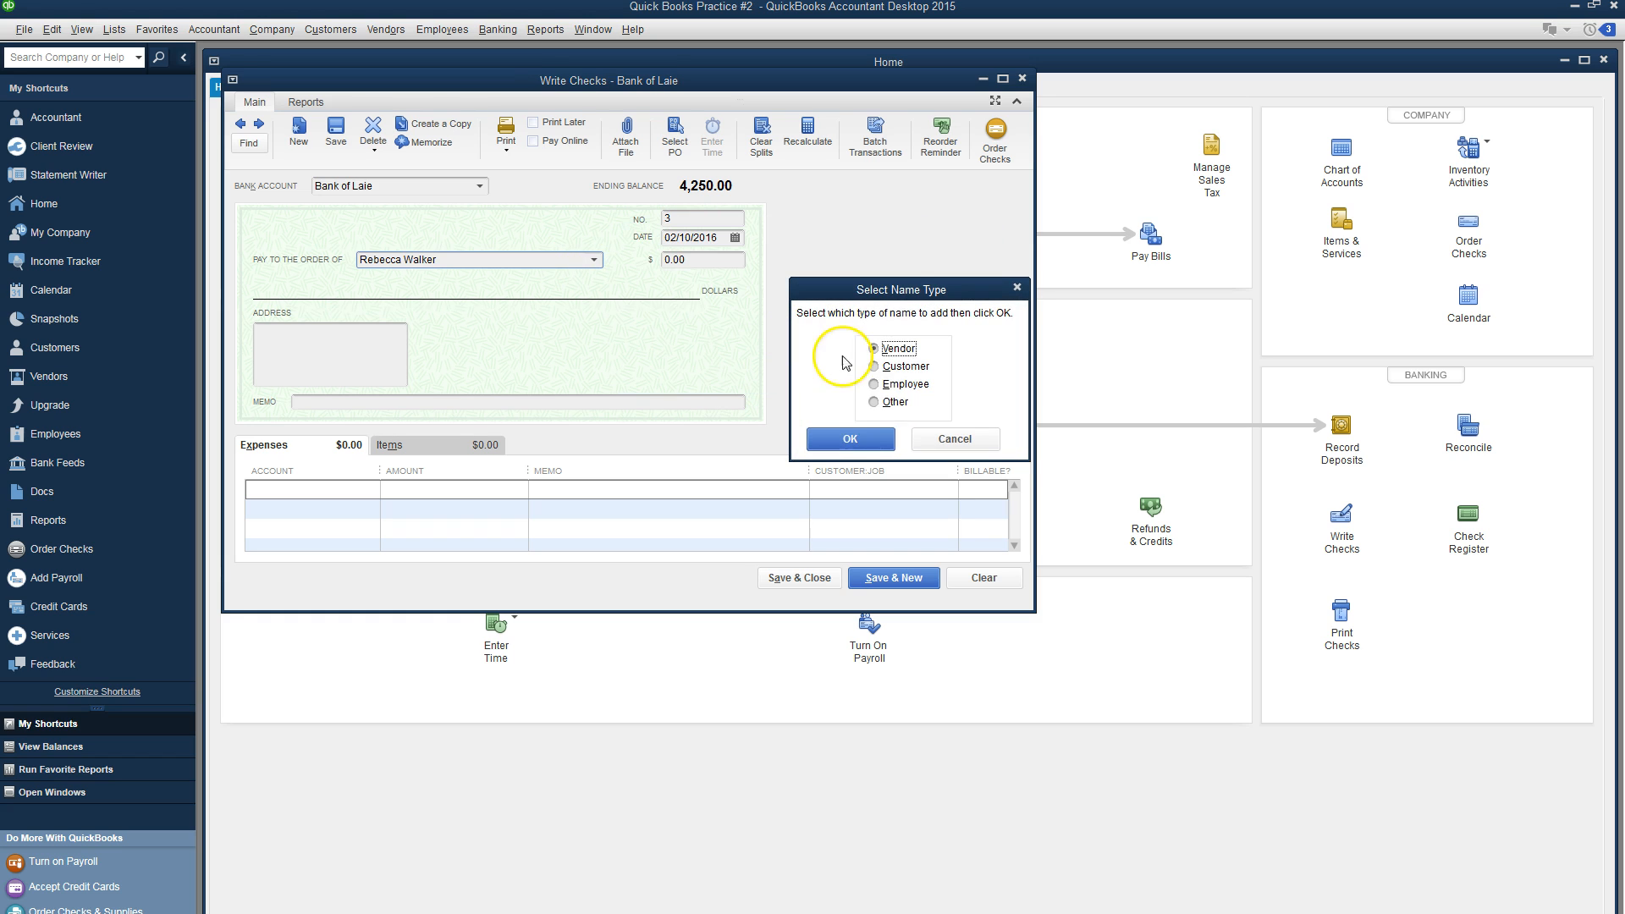
click(849, 438)
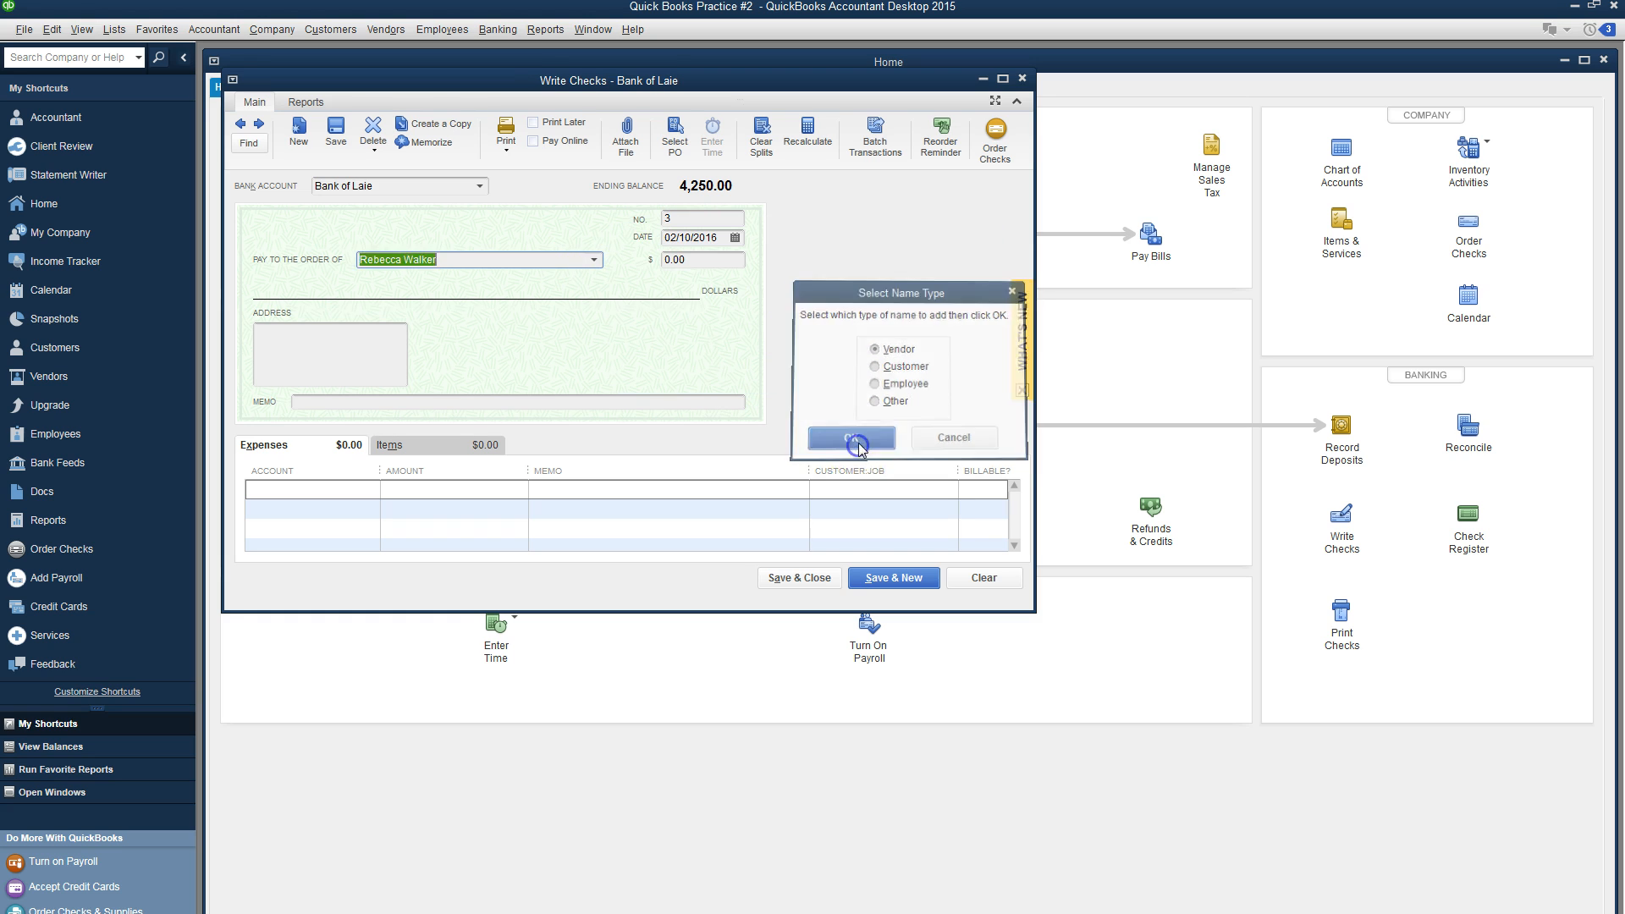
click(347, 490)
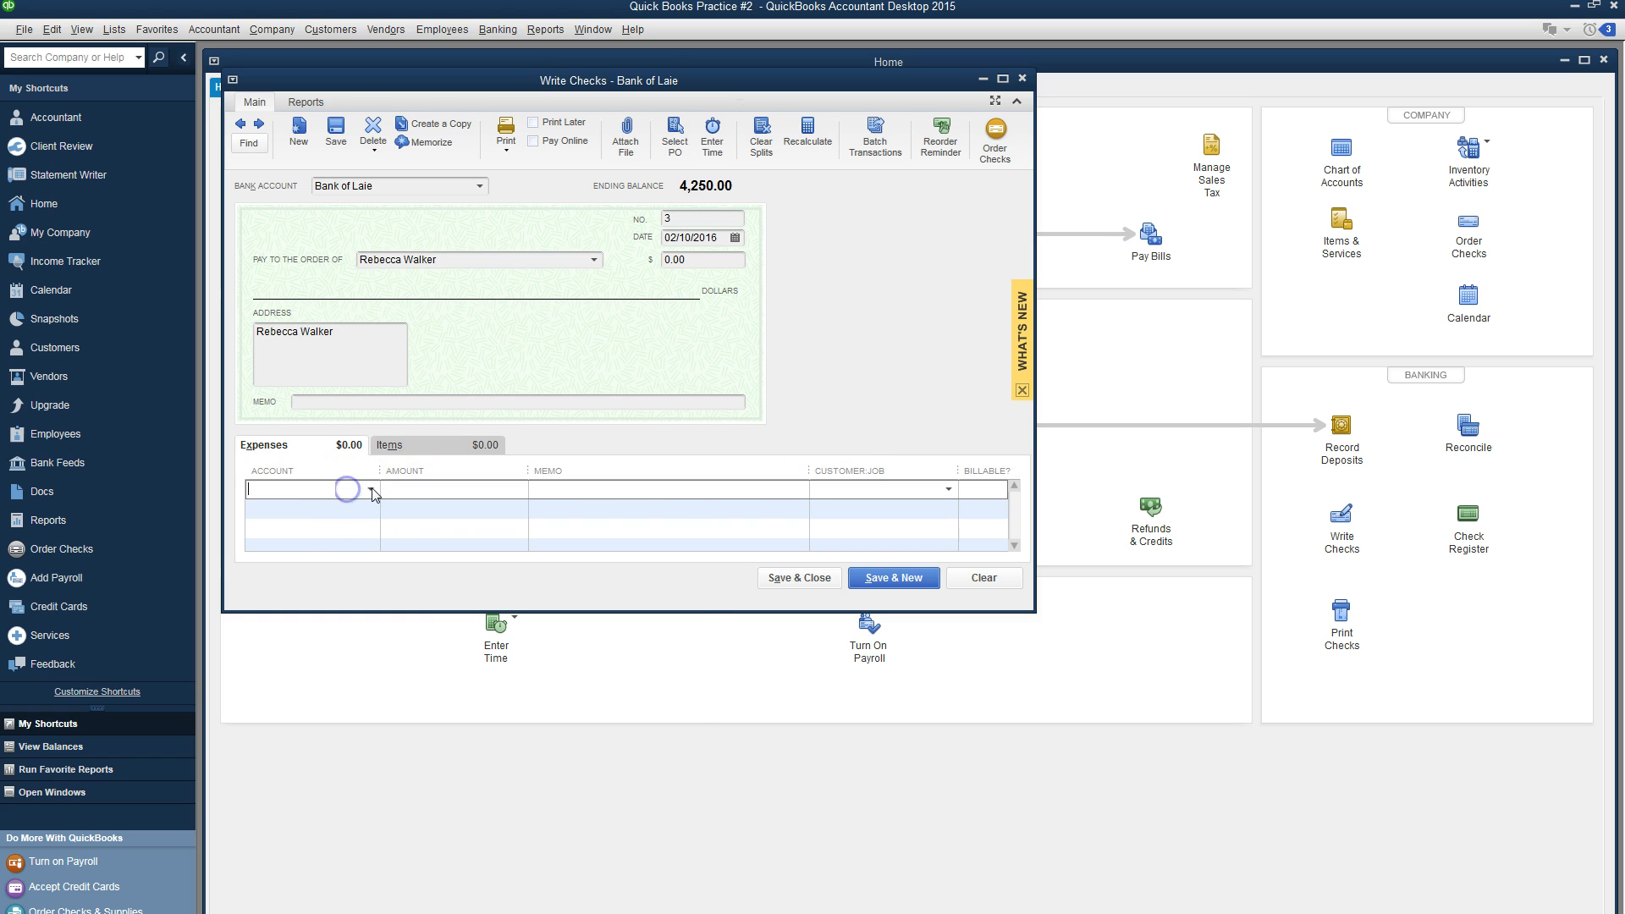
click(370, 489)
Step: Create an Other Expense account named Inventory Adjustment for the check's expense line
scroll(365, 535, up, 10)
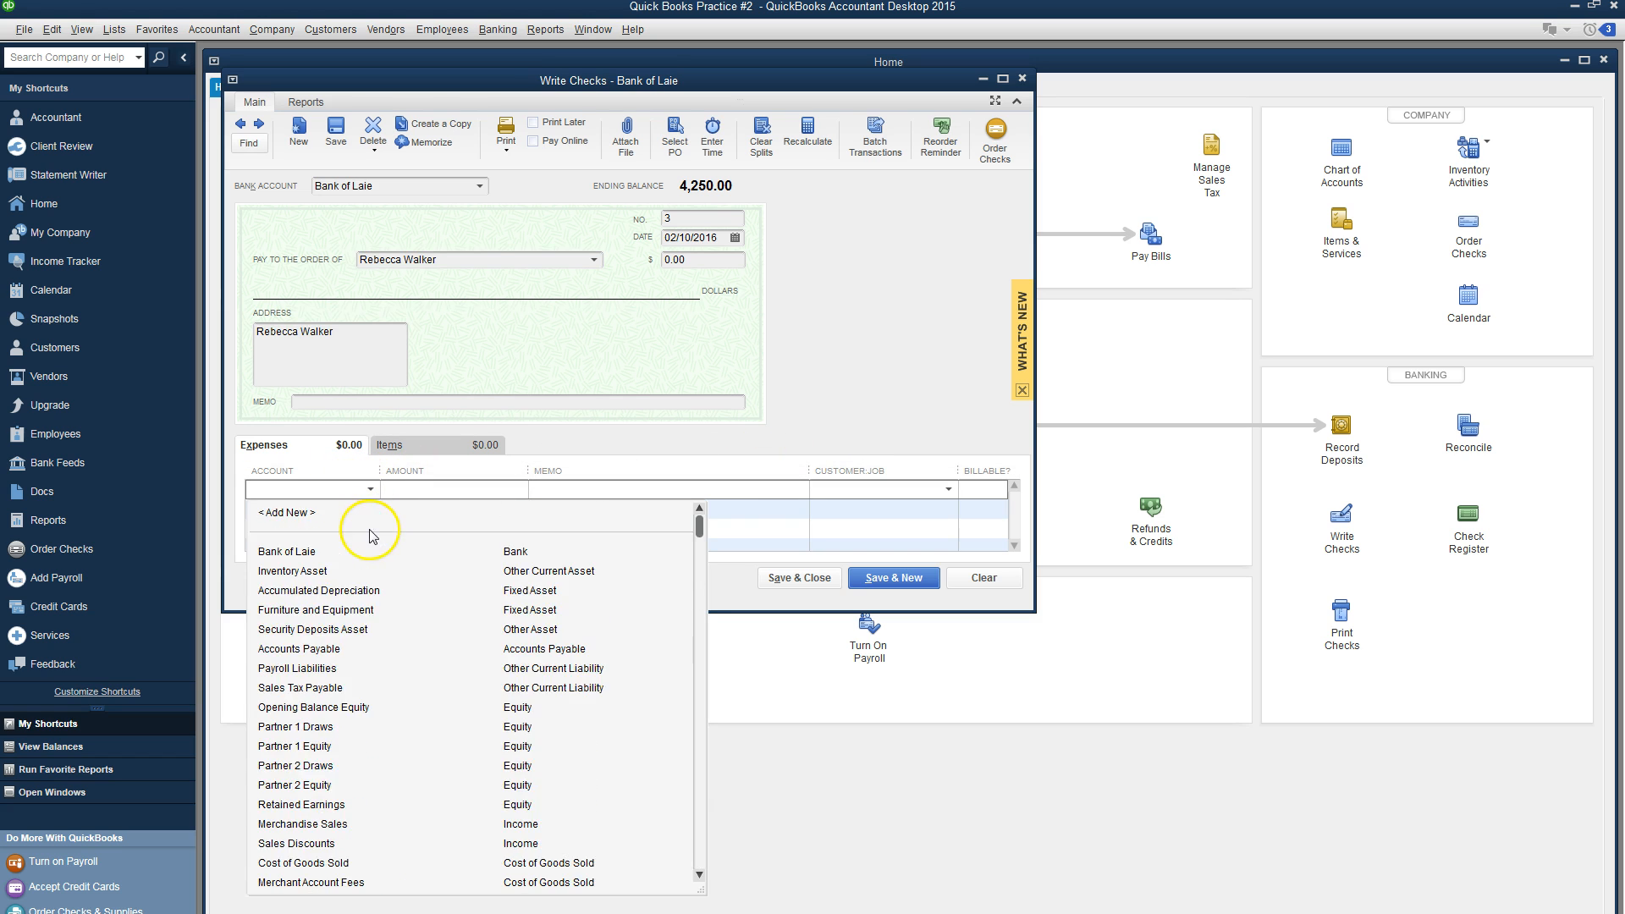
click(313, 518)
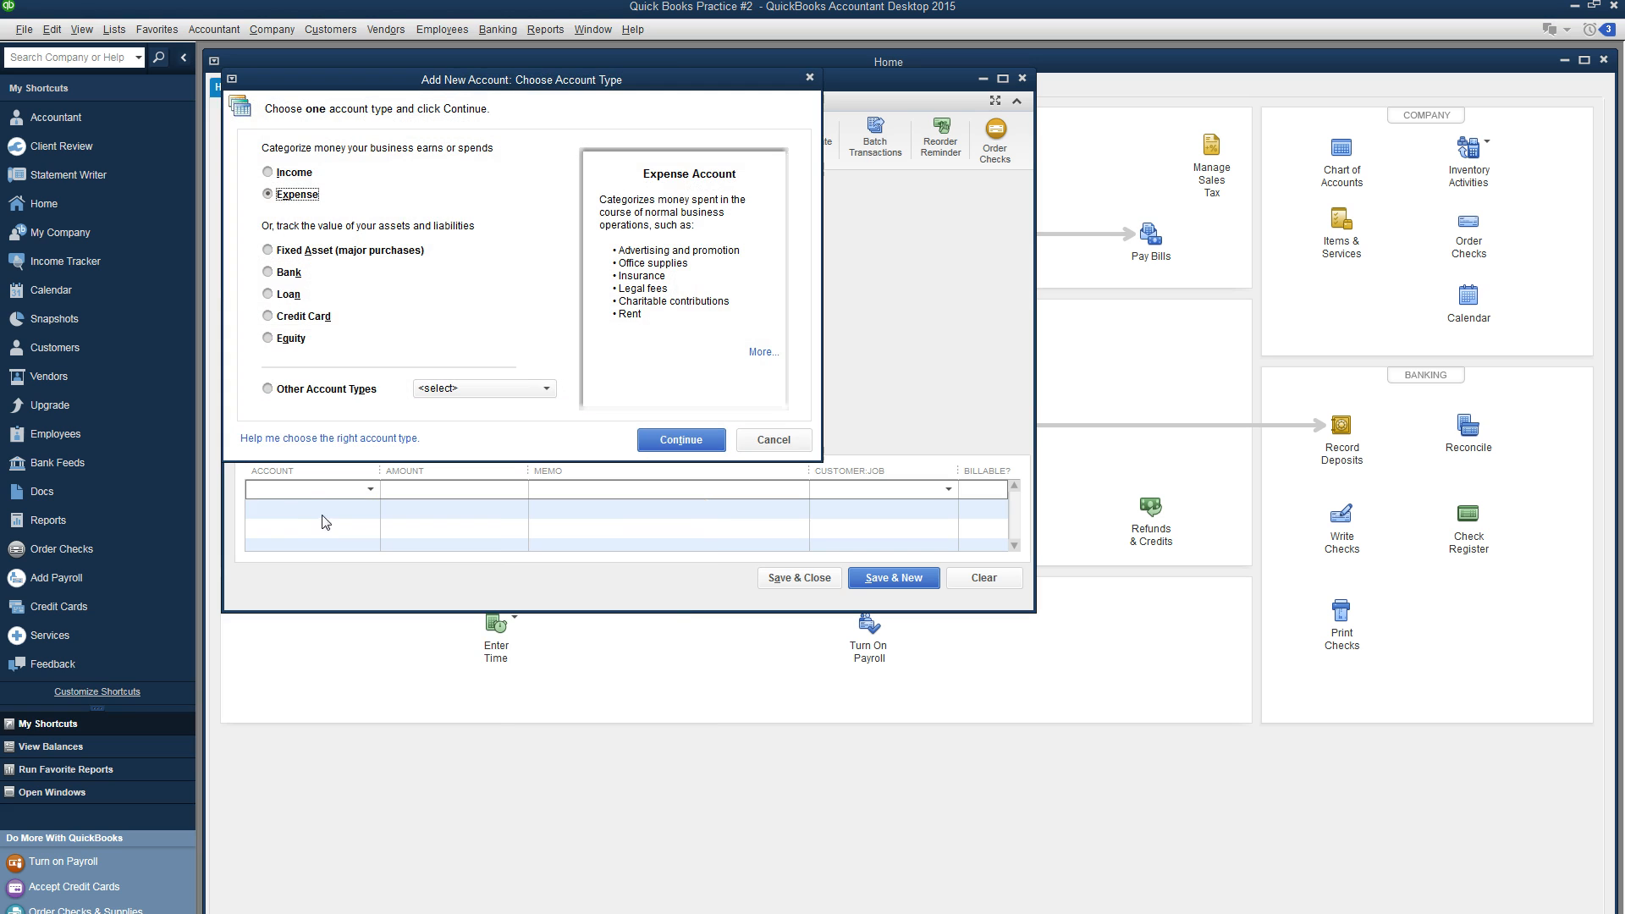
click(268, 389)
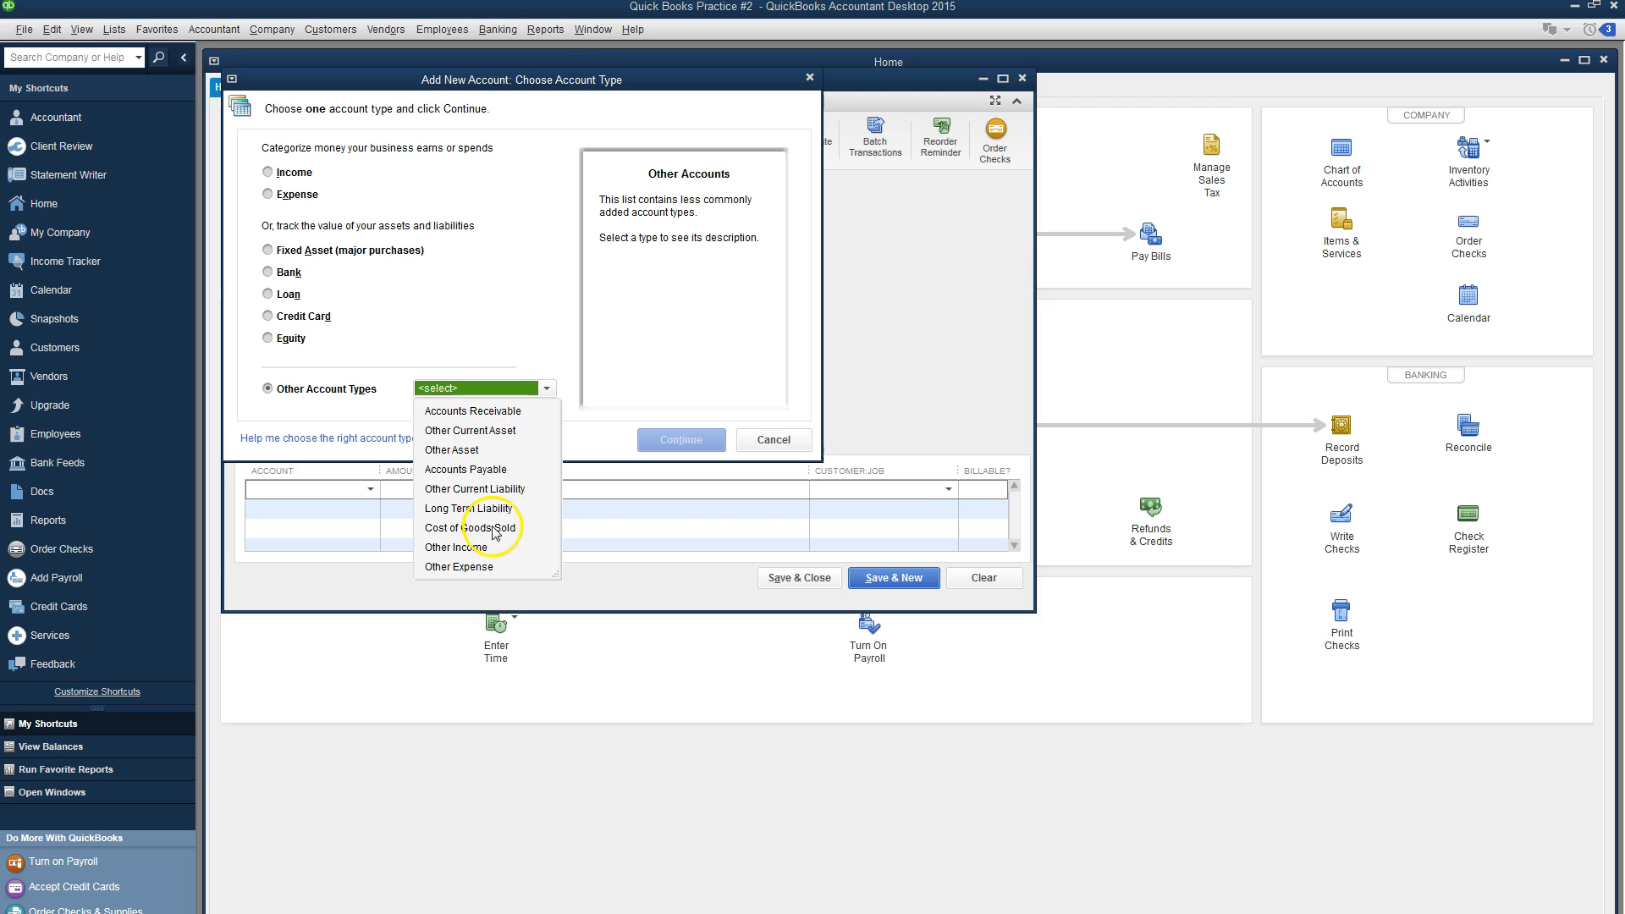
click(480, 569)
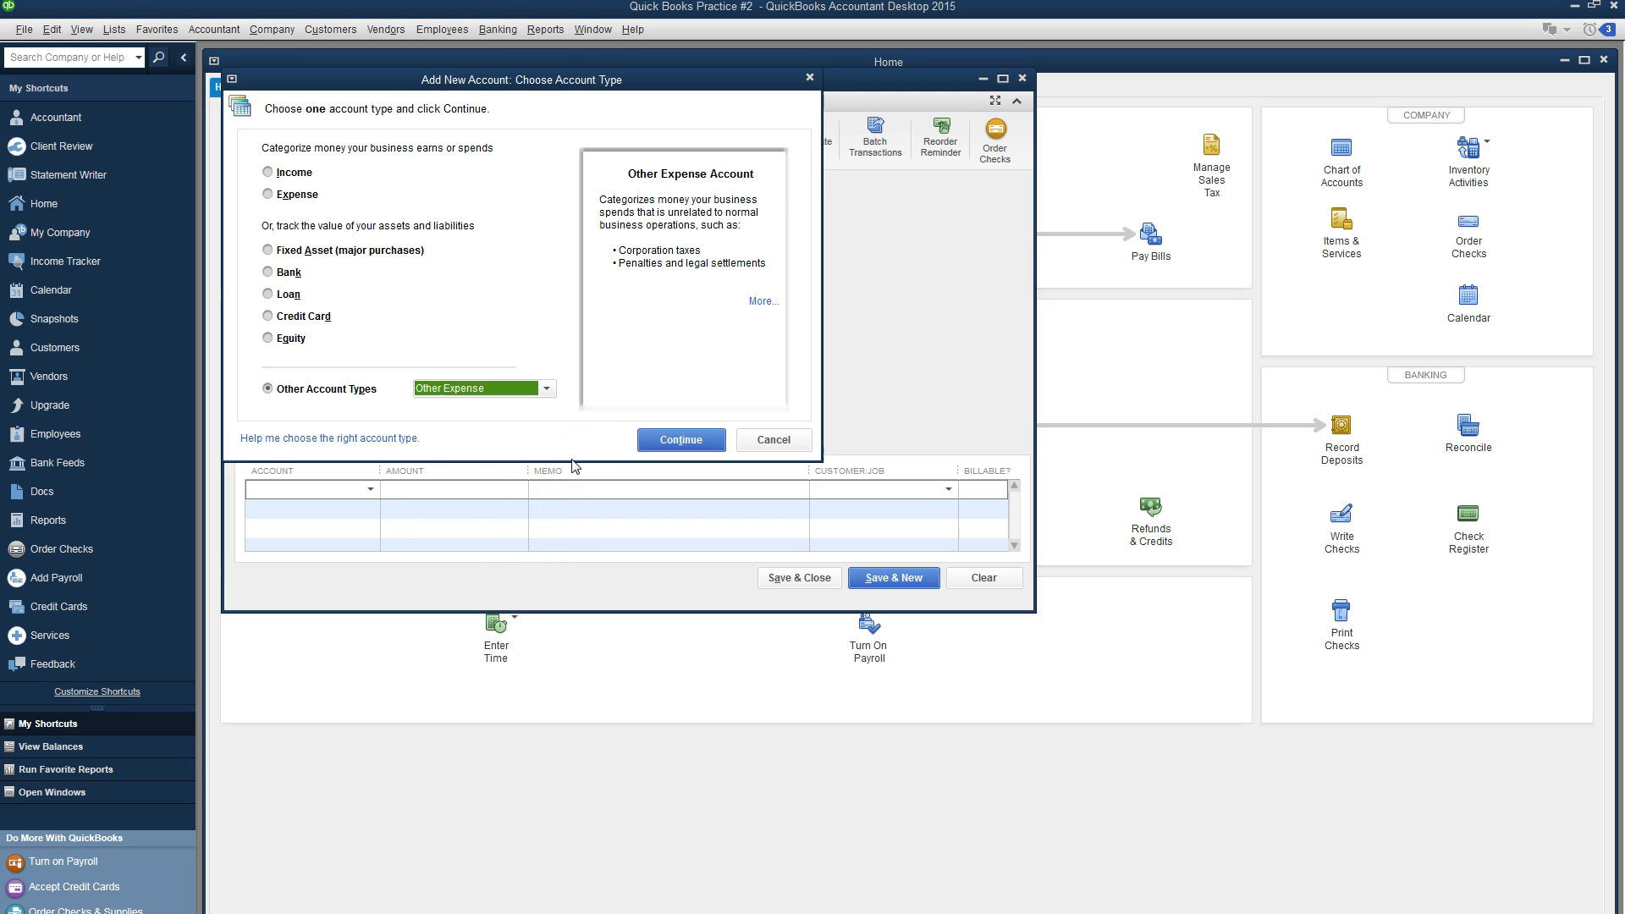
click(677, 438)
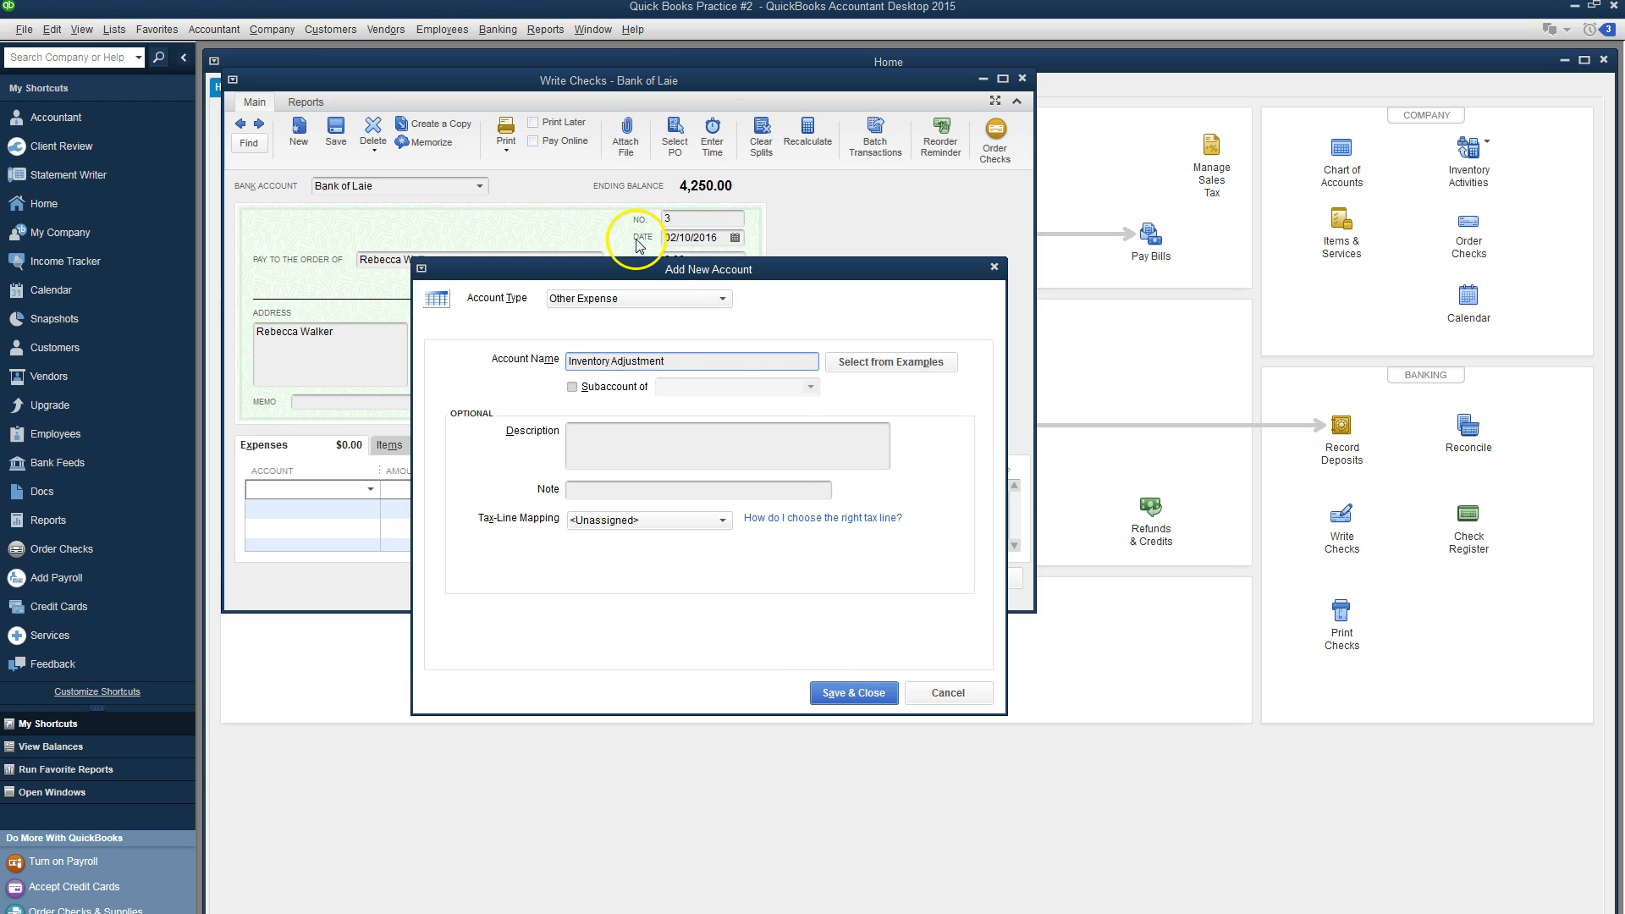
click(849, 692)
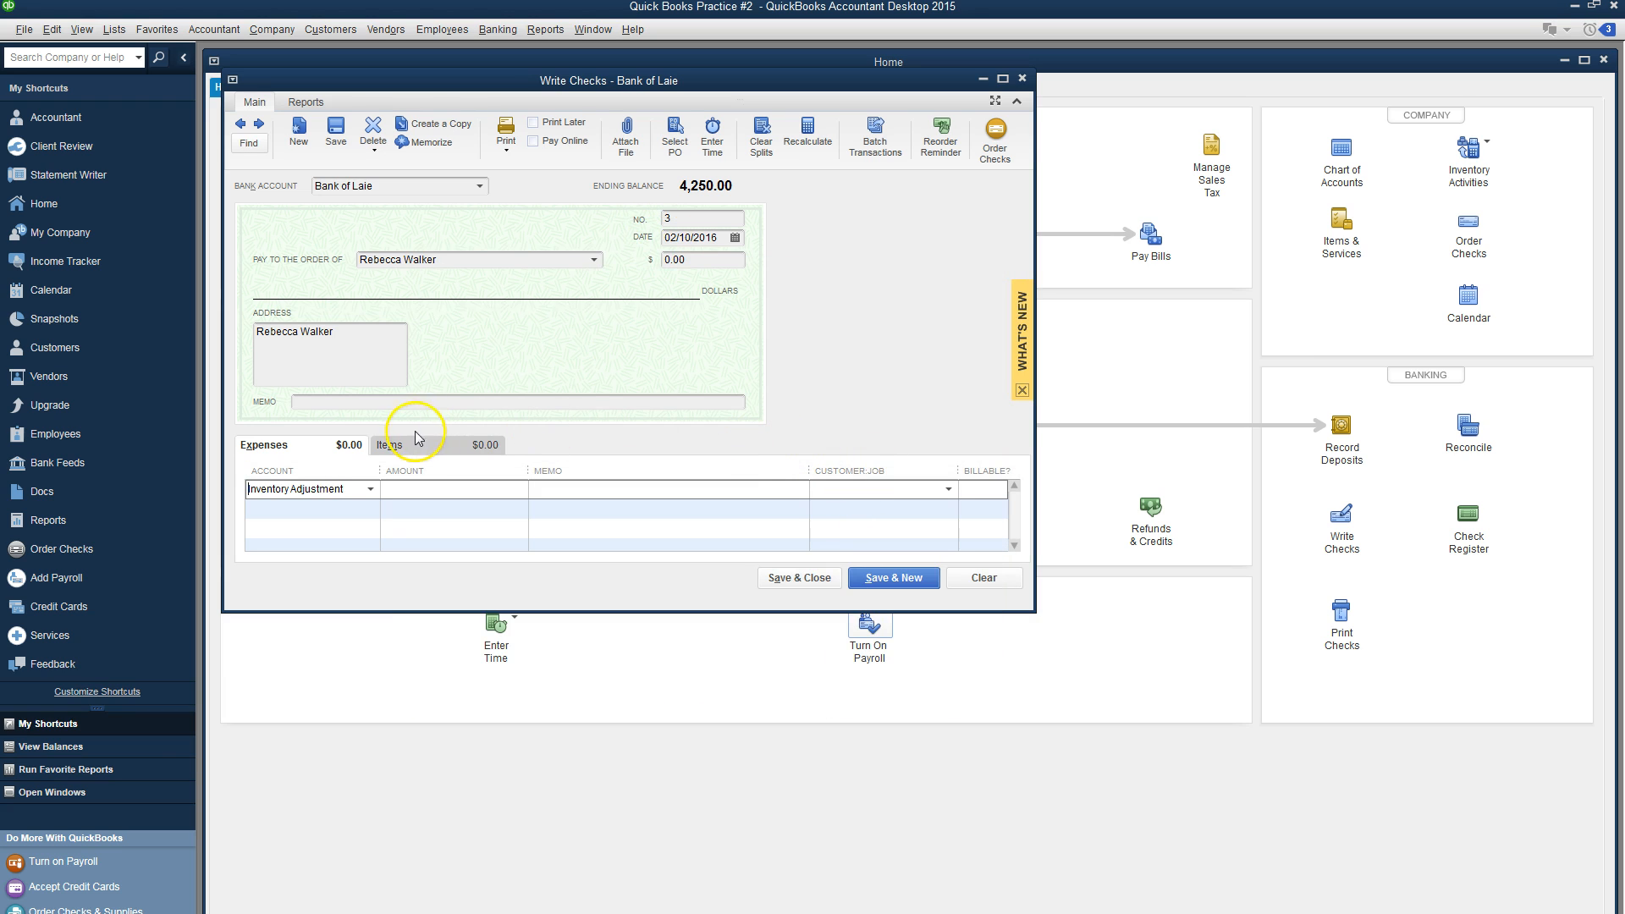
Step: Add the check memo 'Assembly of Clocks' and return the detail lines to the Expenses tab
click(413, 444)
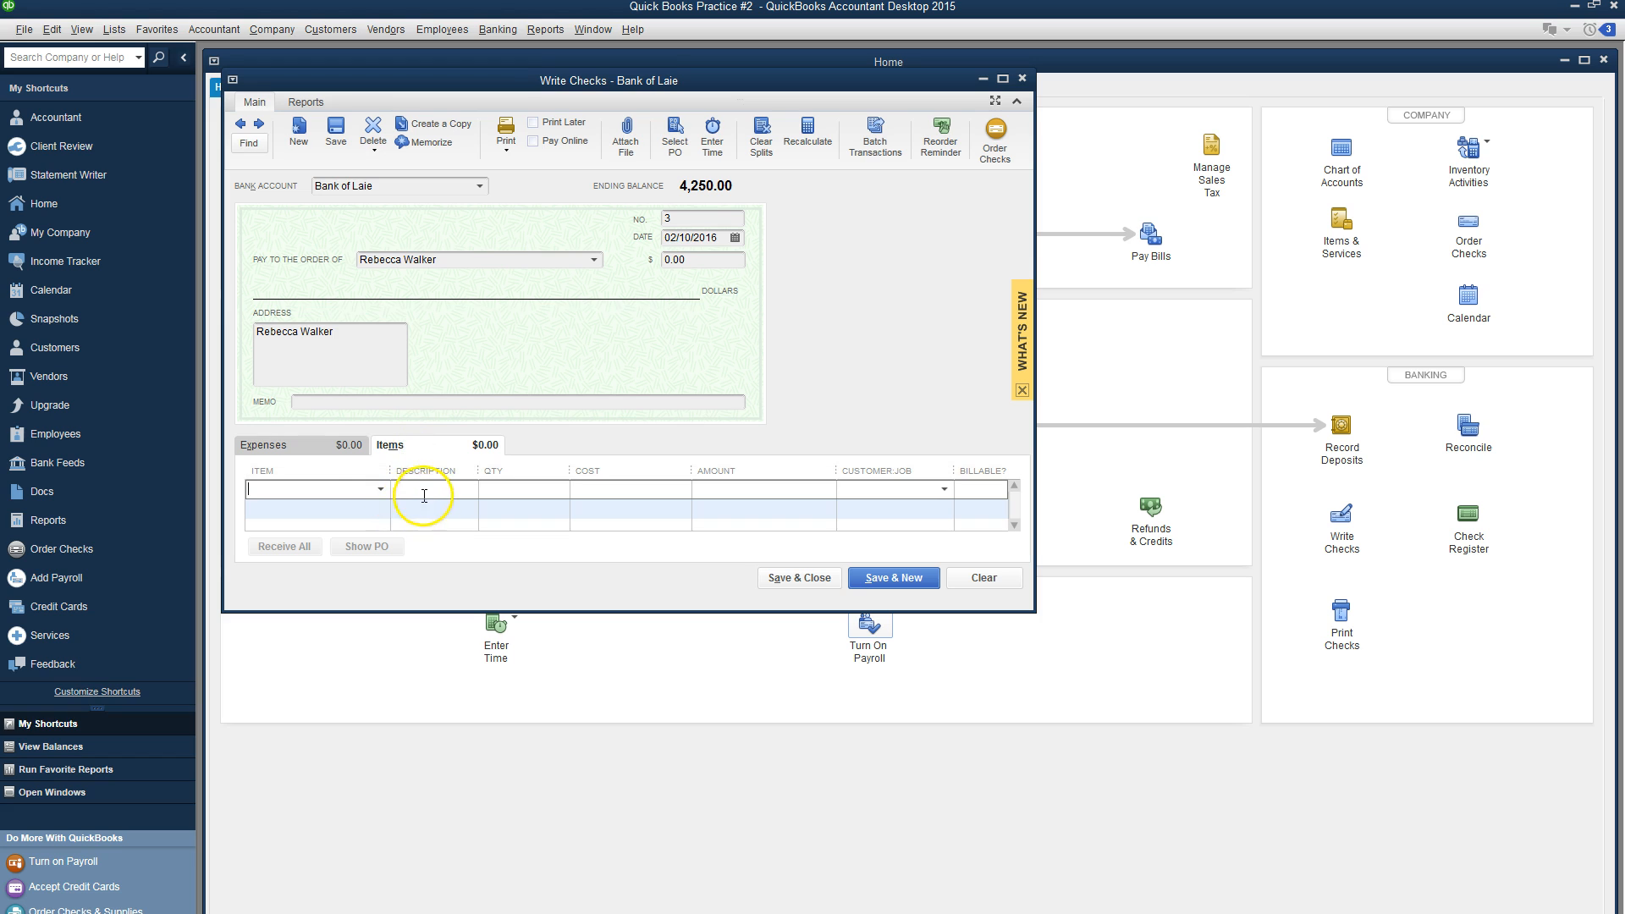
click(374, 487)
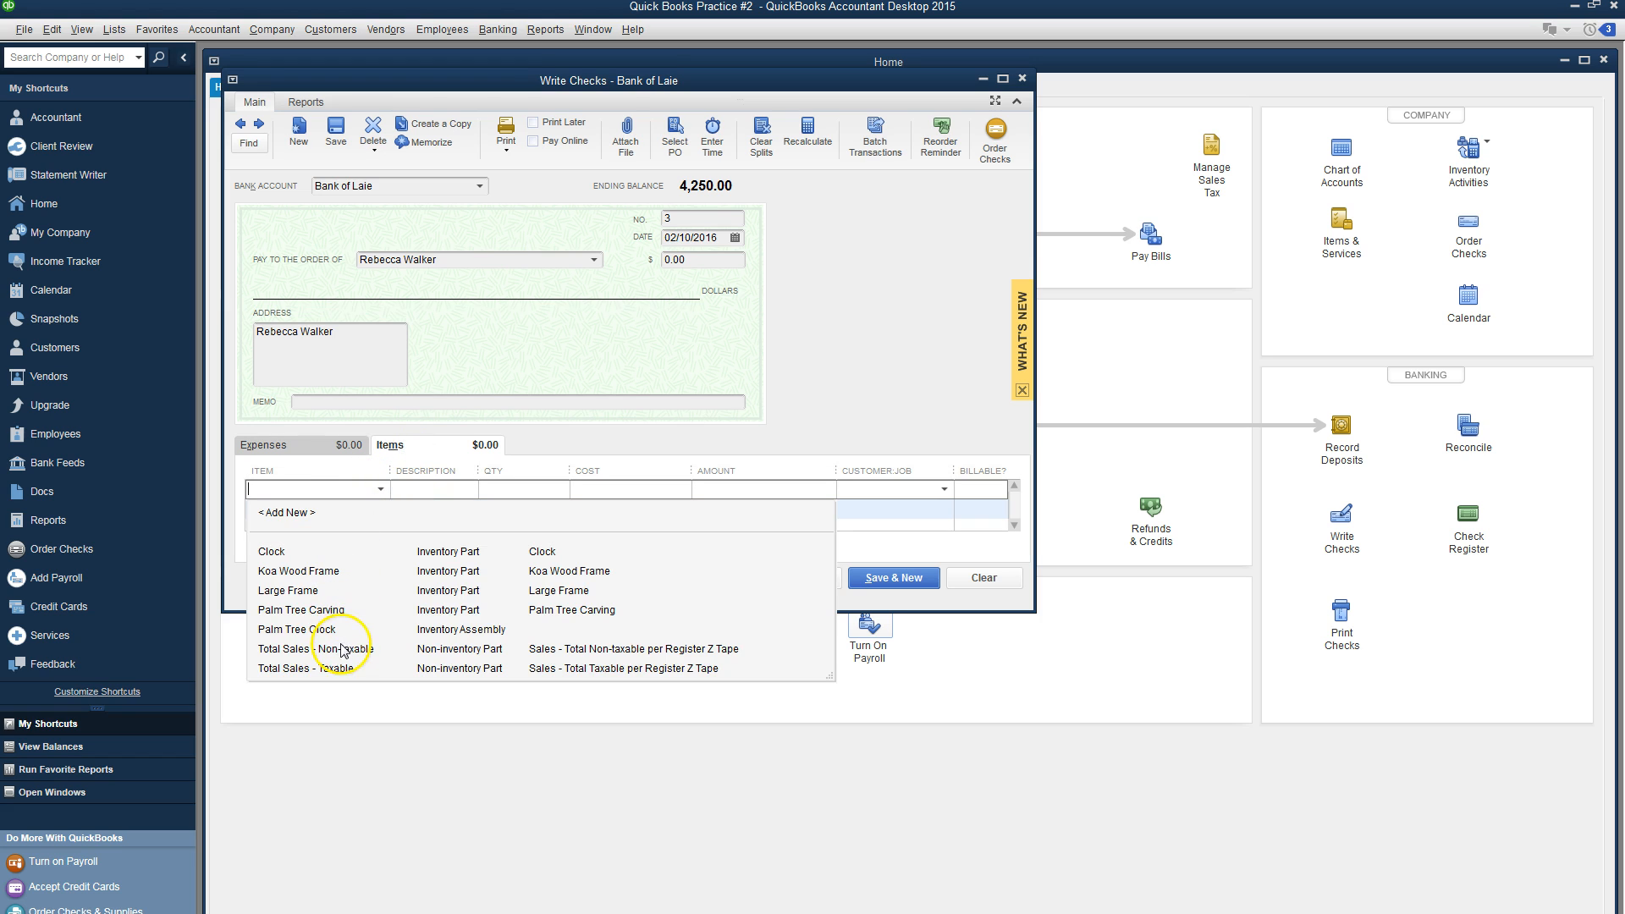
click(381, 489)
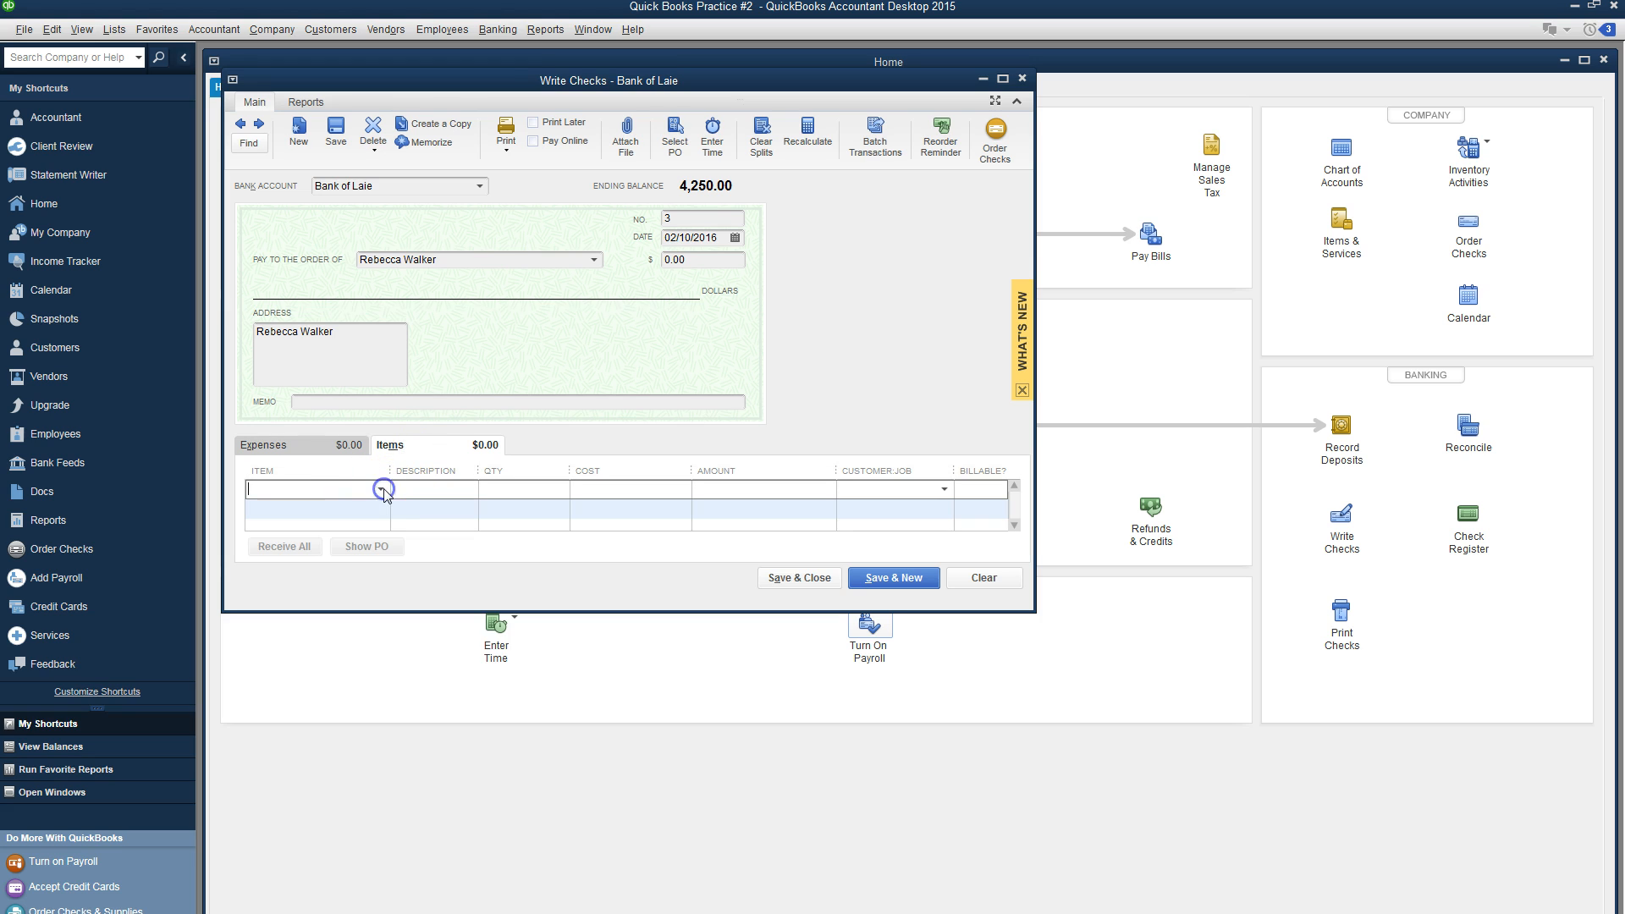
click(399, 495)
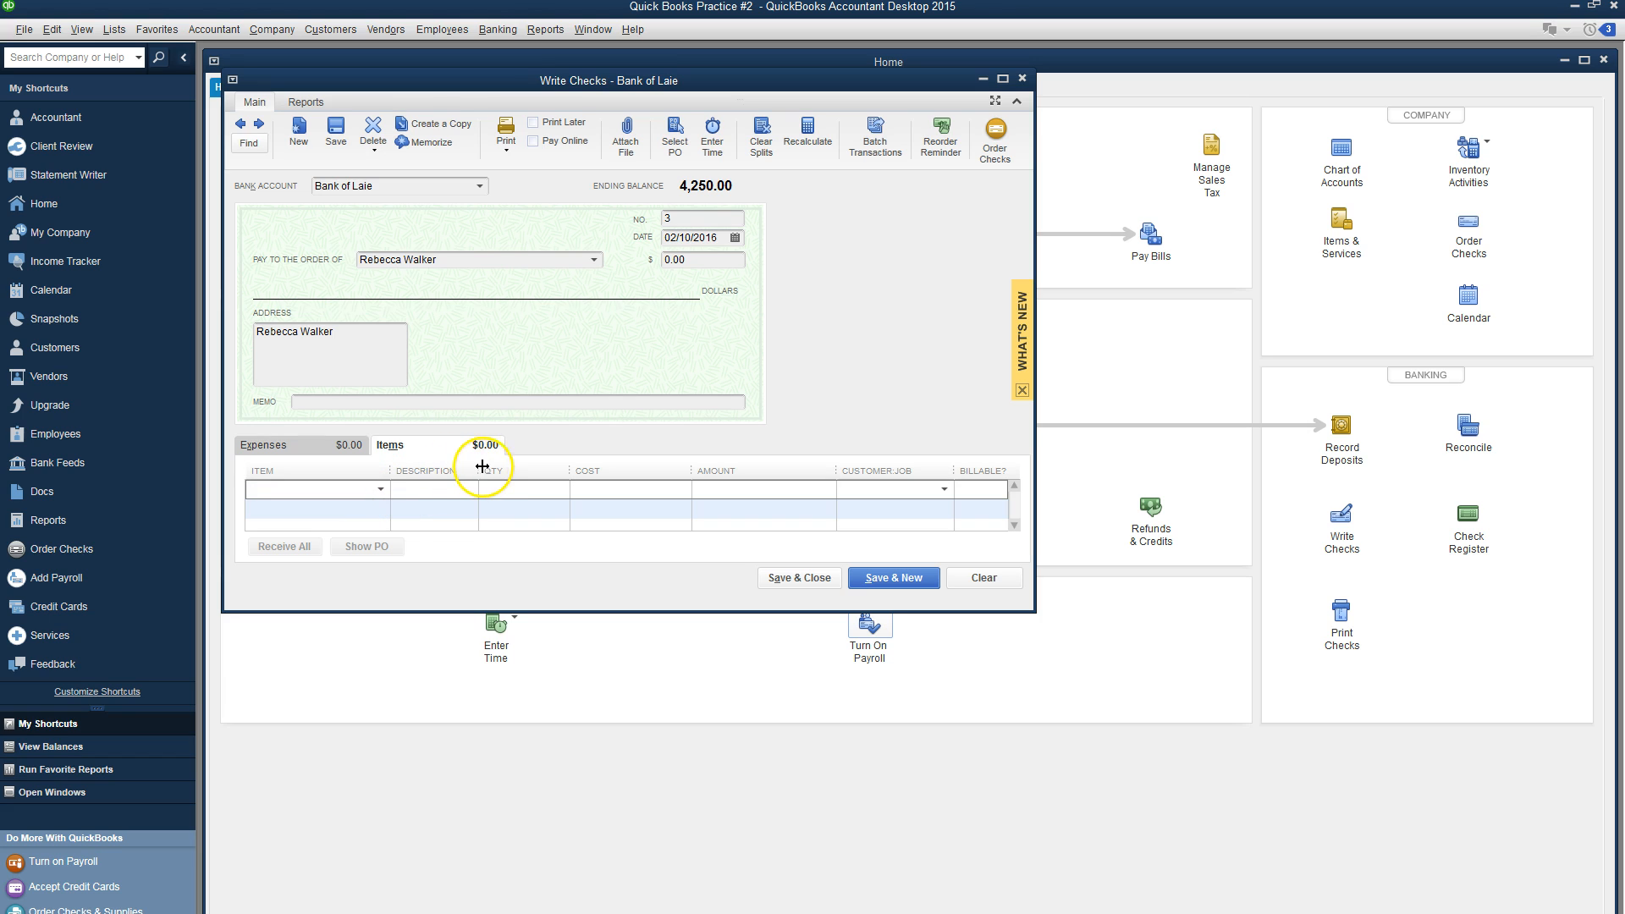
click(407, 446)
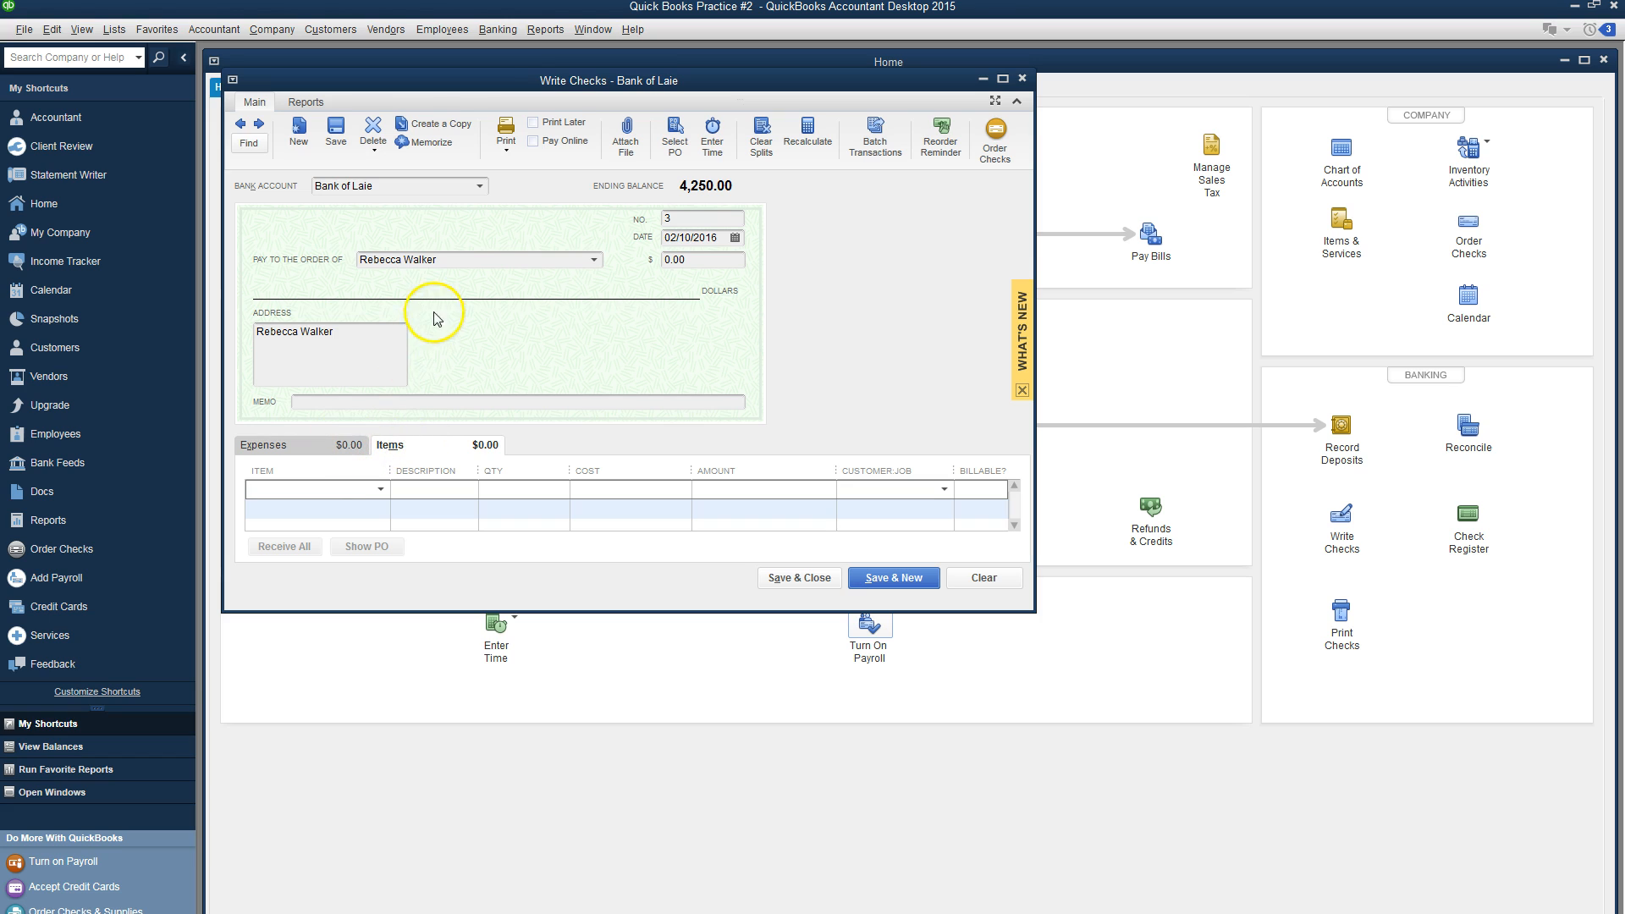
click(360, 403)
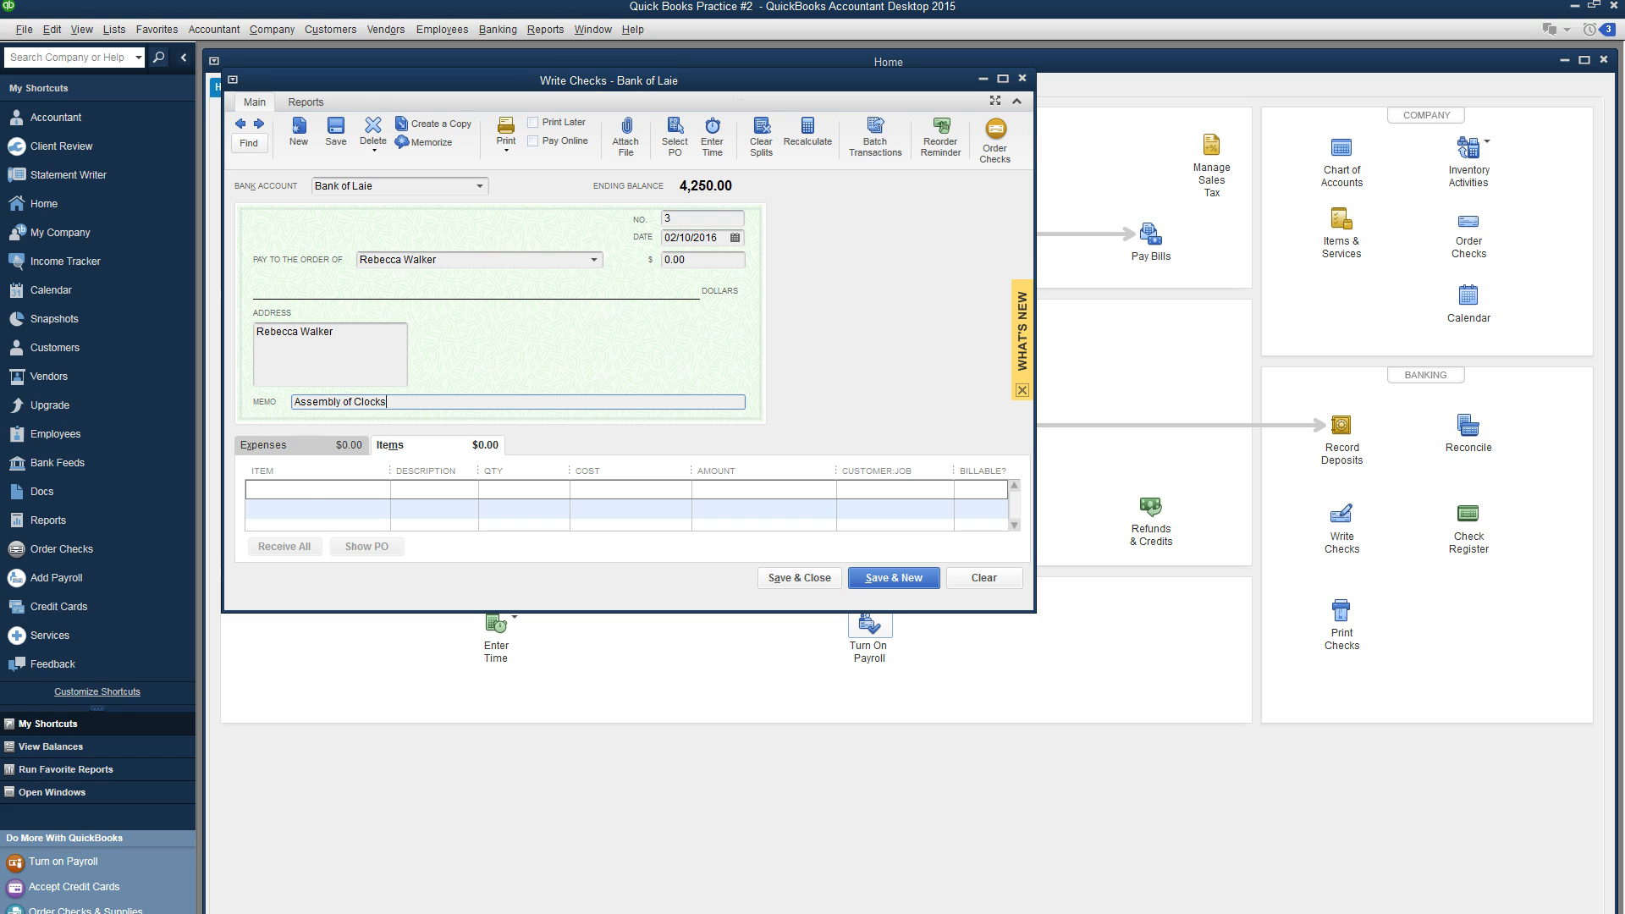
click(327, 489)
click(381, 491)
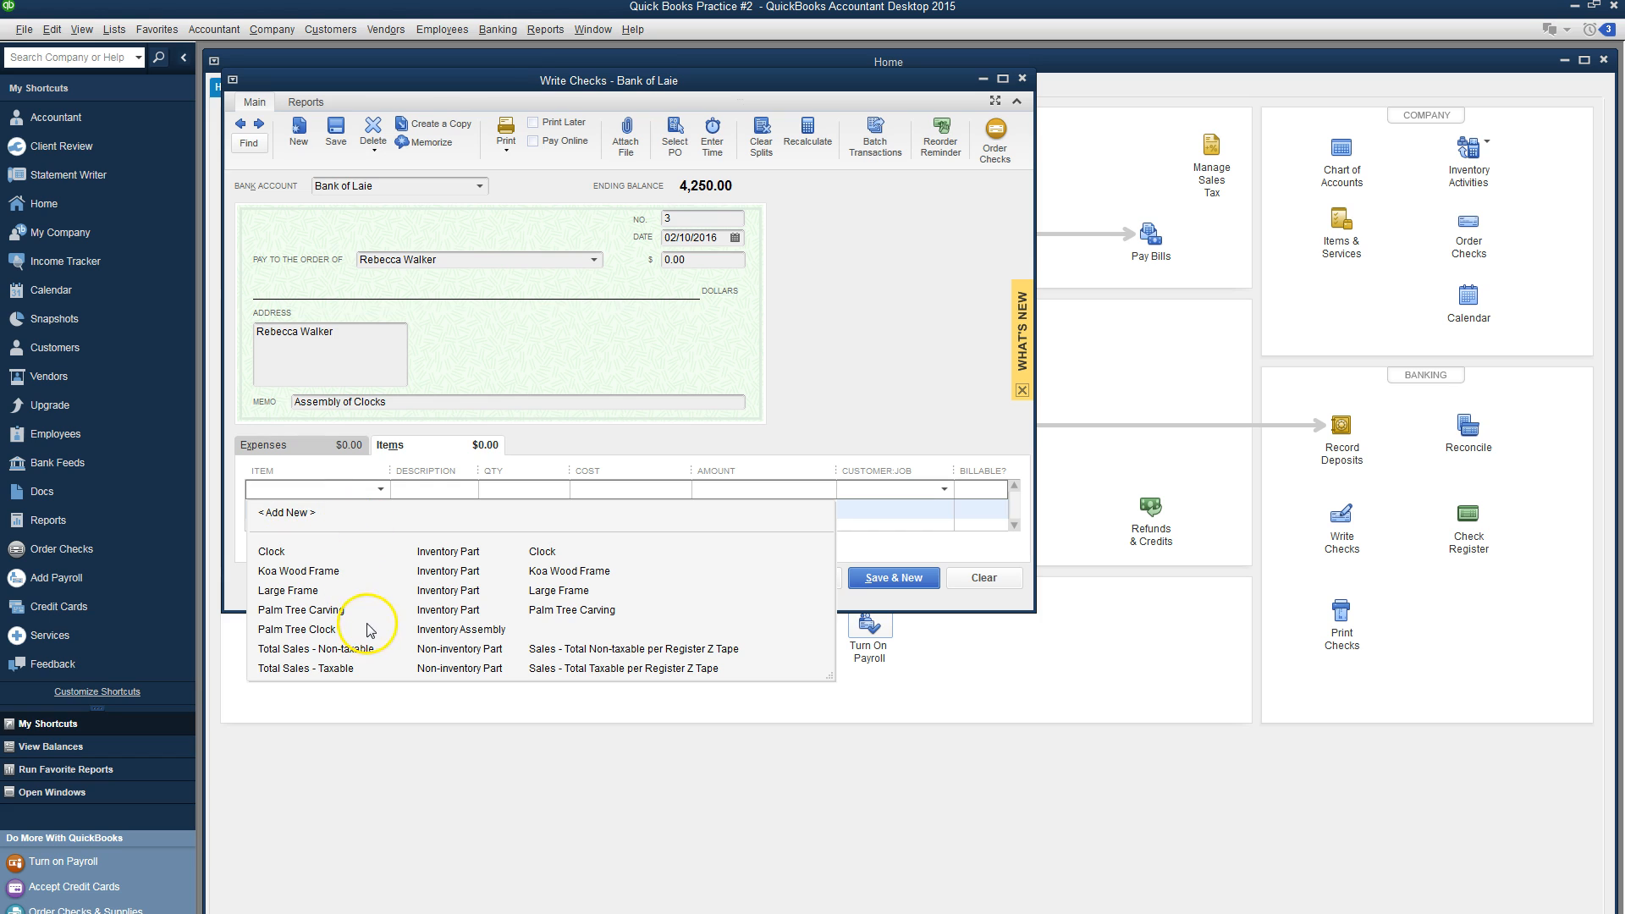
click(322, 446)
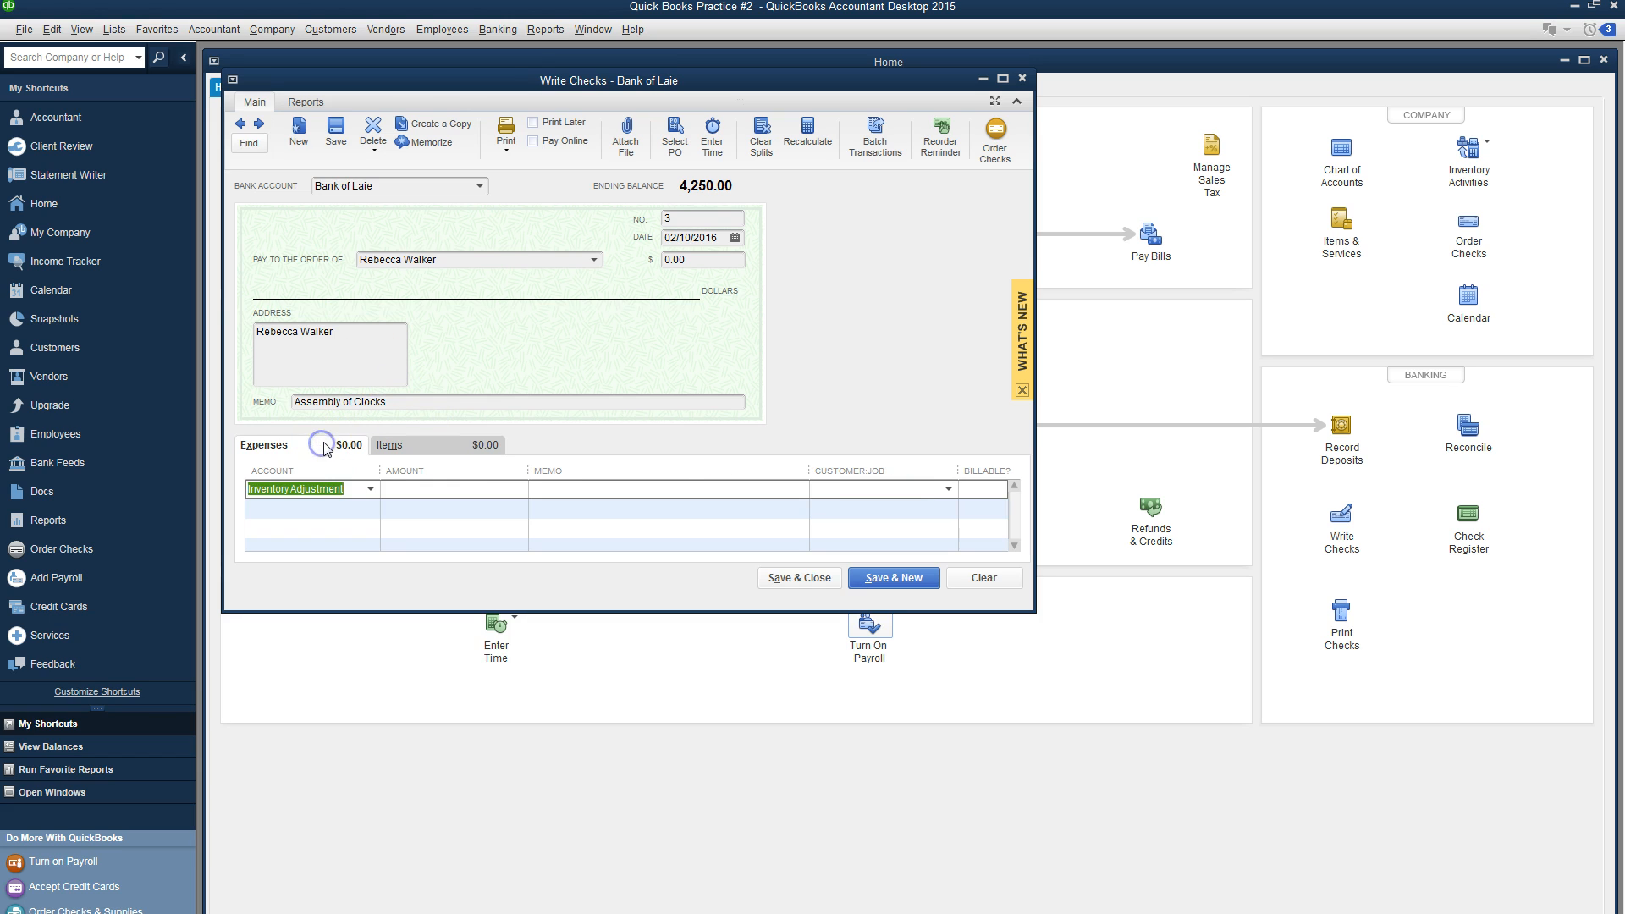
click(323, 489)
Step: Enter 75.00 with line memo 'Cost of Assembling Clocks' and save the back-dated check
click(437, 496)
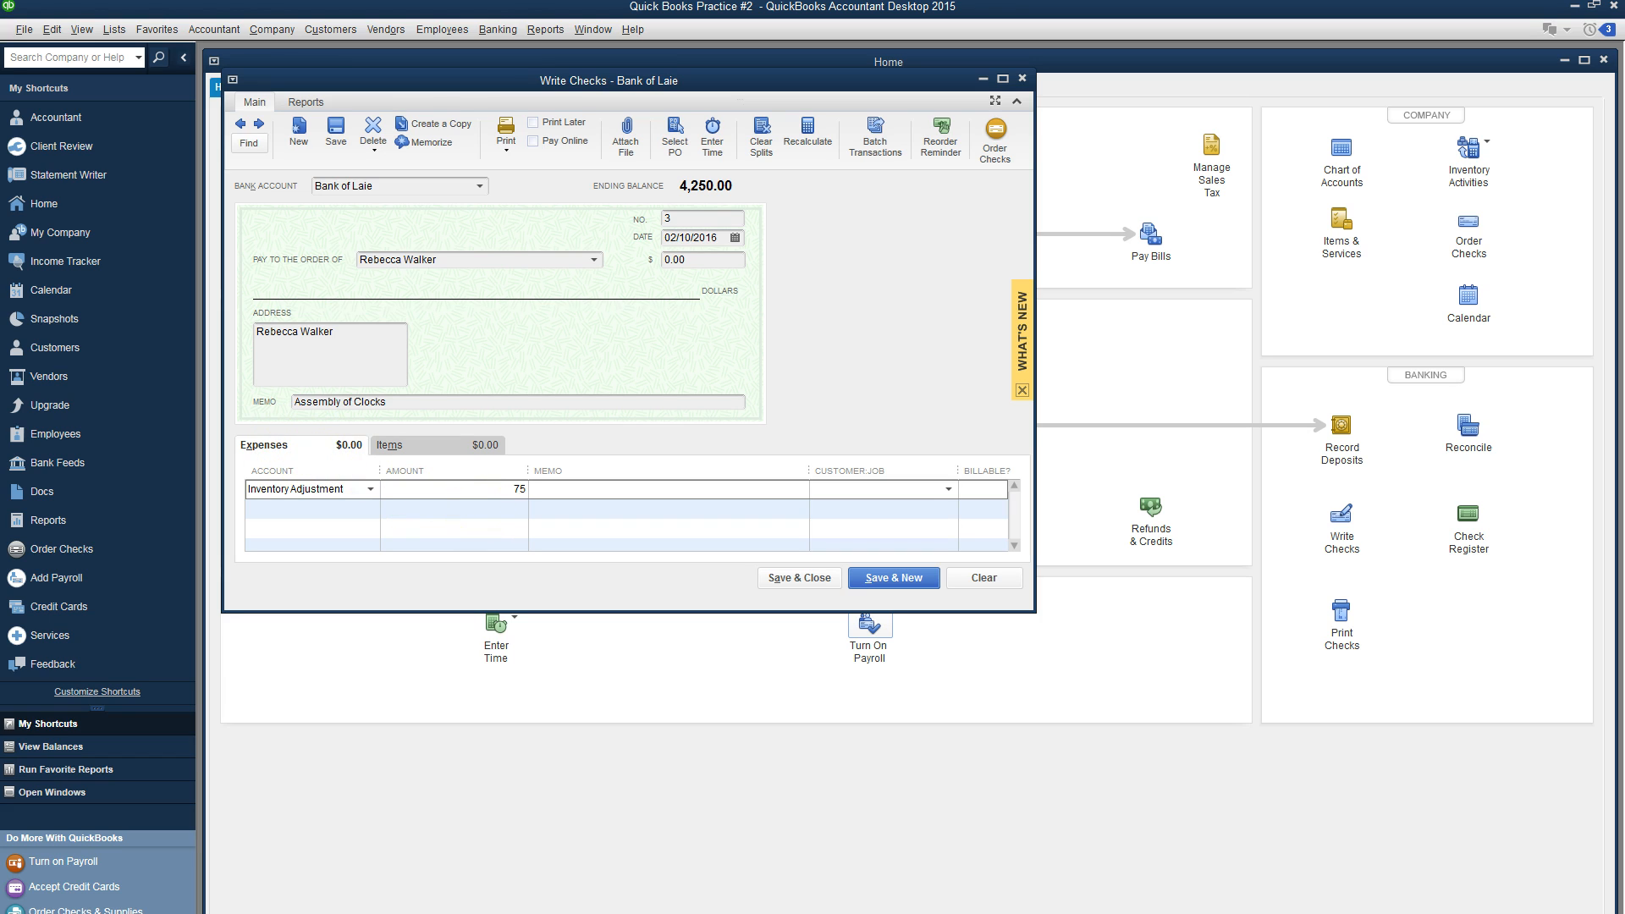
click(561, 491)
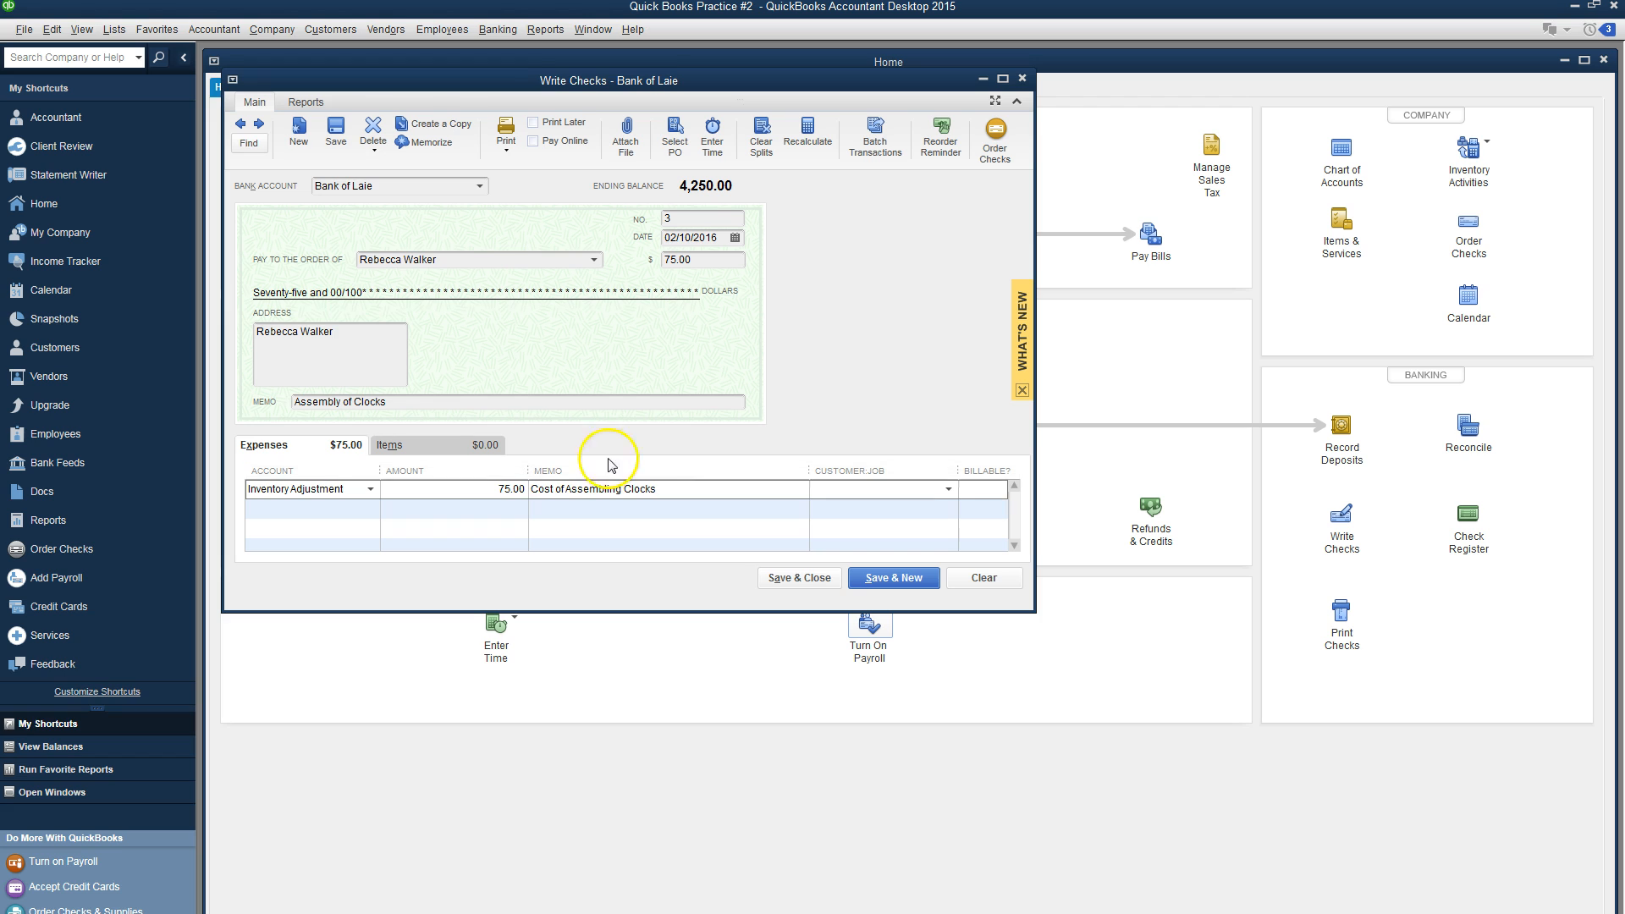
click(796, 584)
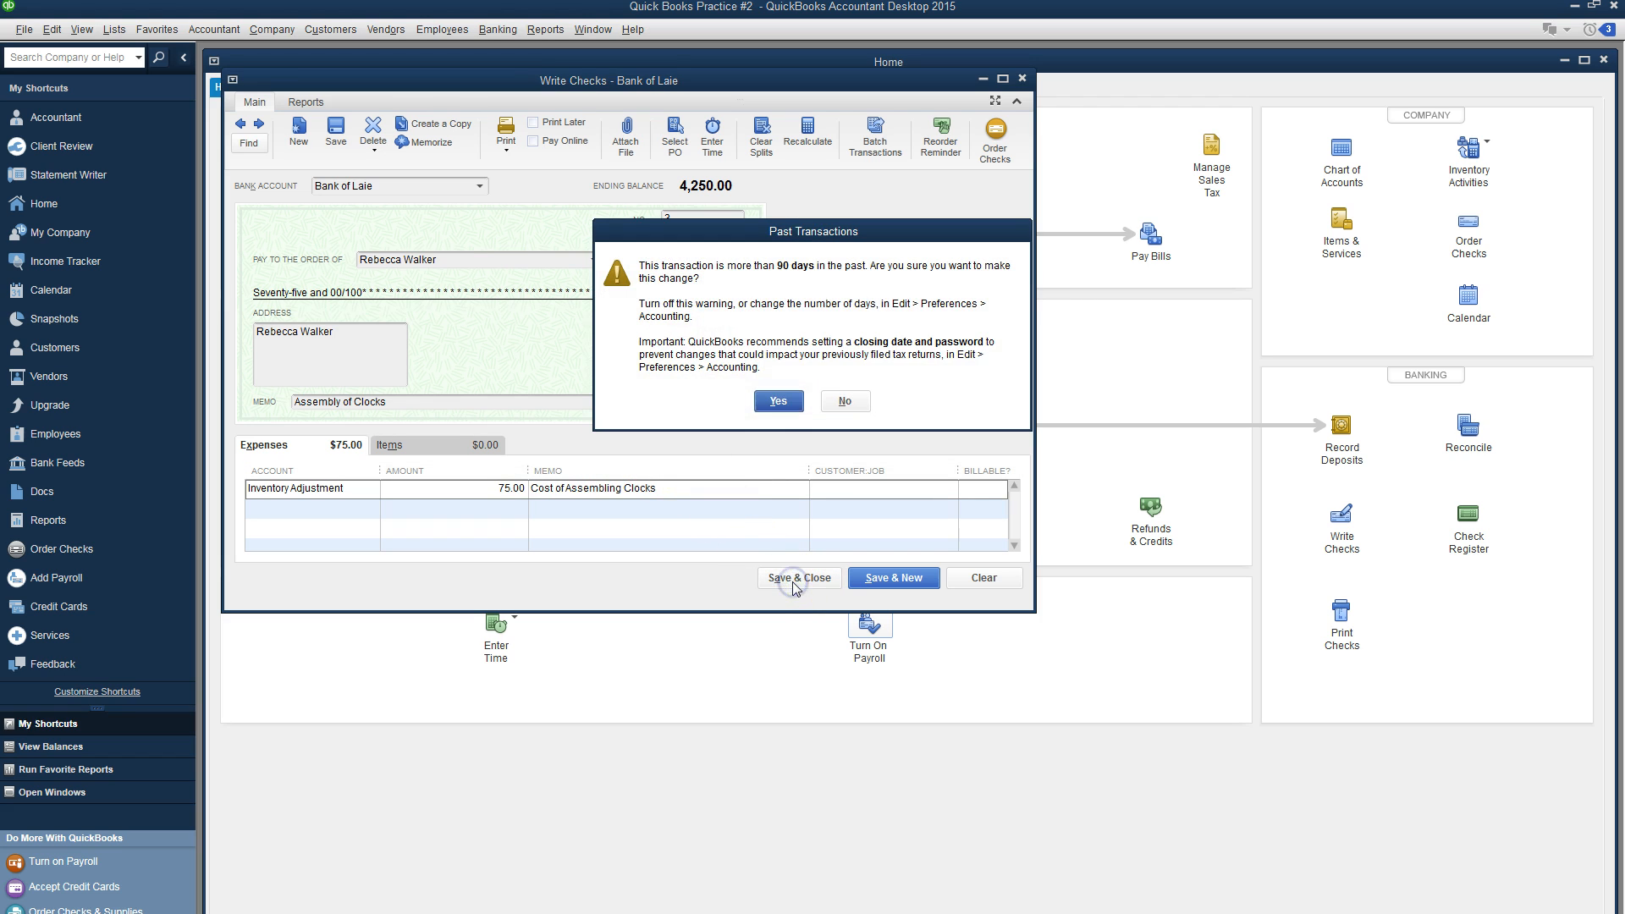
click(778, 401)
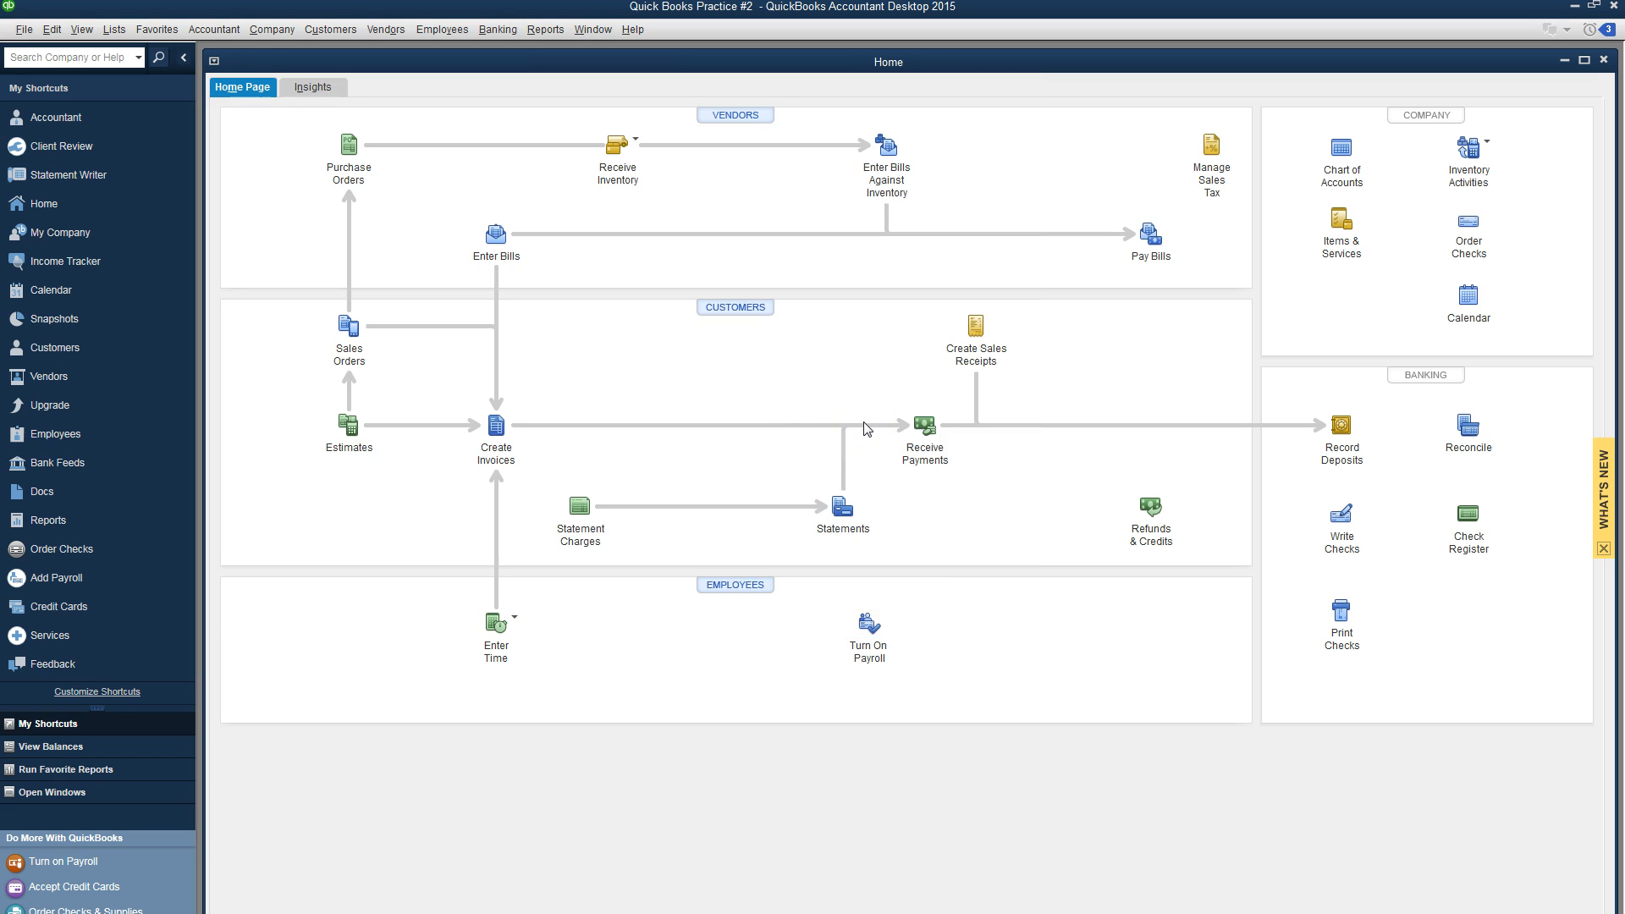
Step: Open the Adjust Quantity/Value on Hand form from the Inventory Activities list
click(1473, 174)
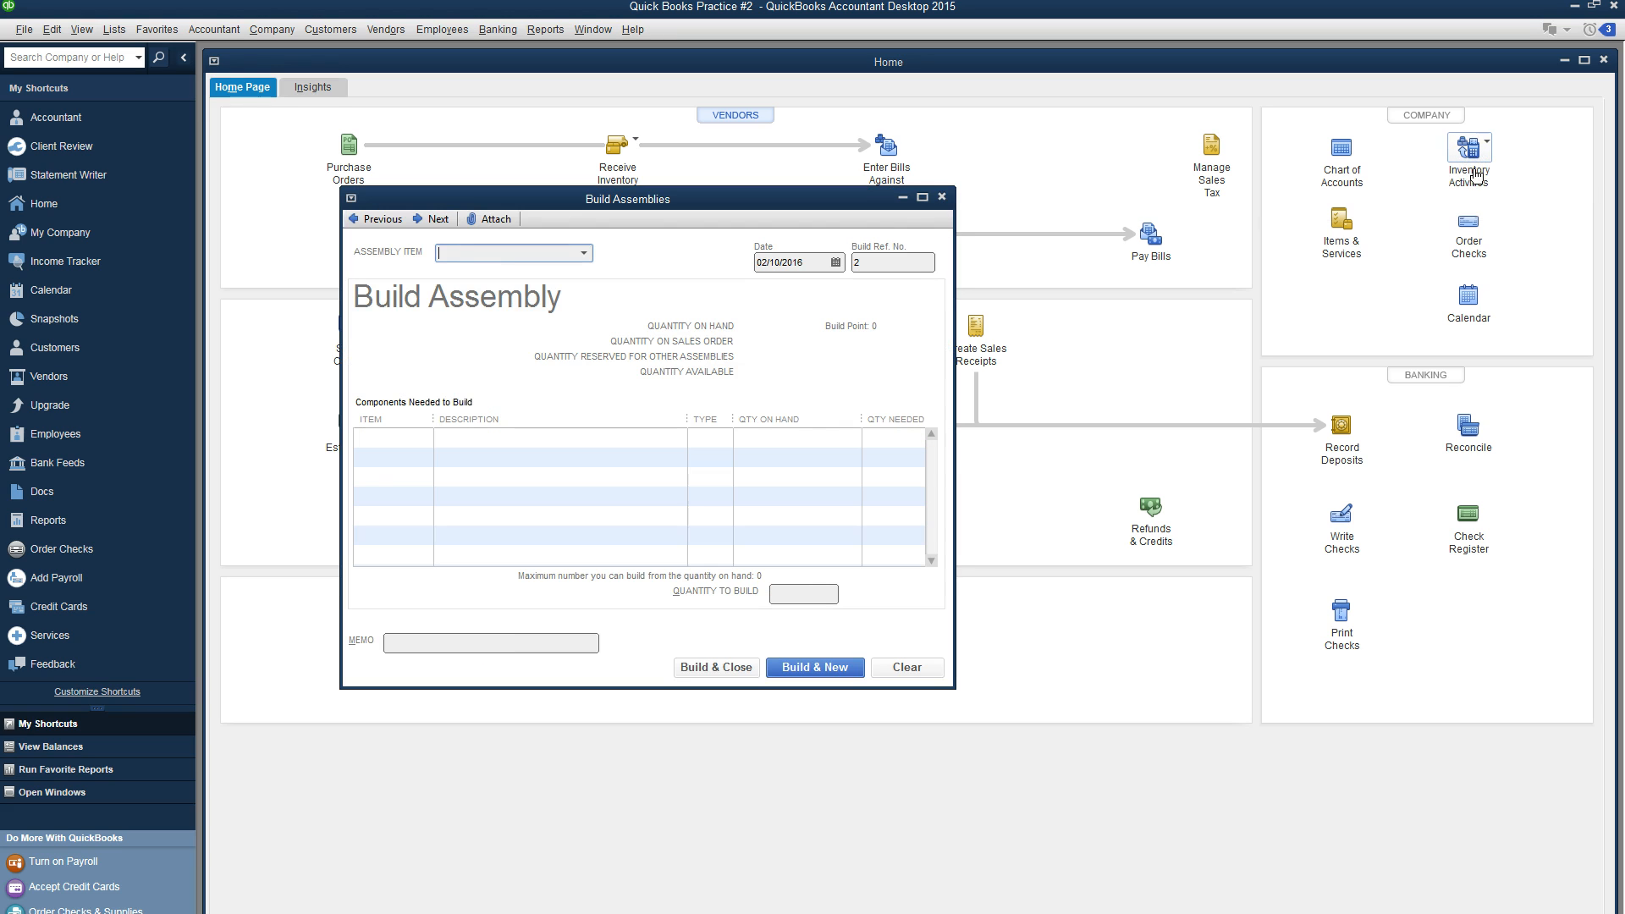
click(1490, 159)
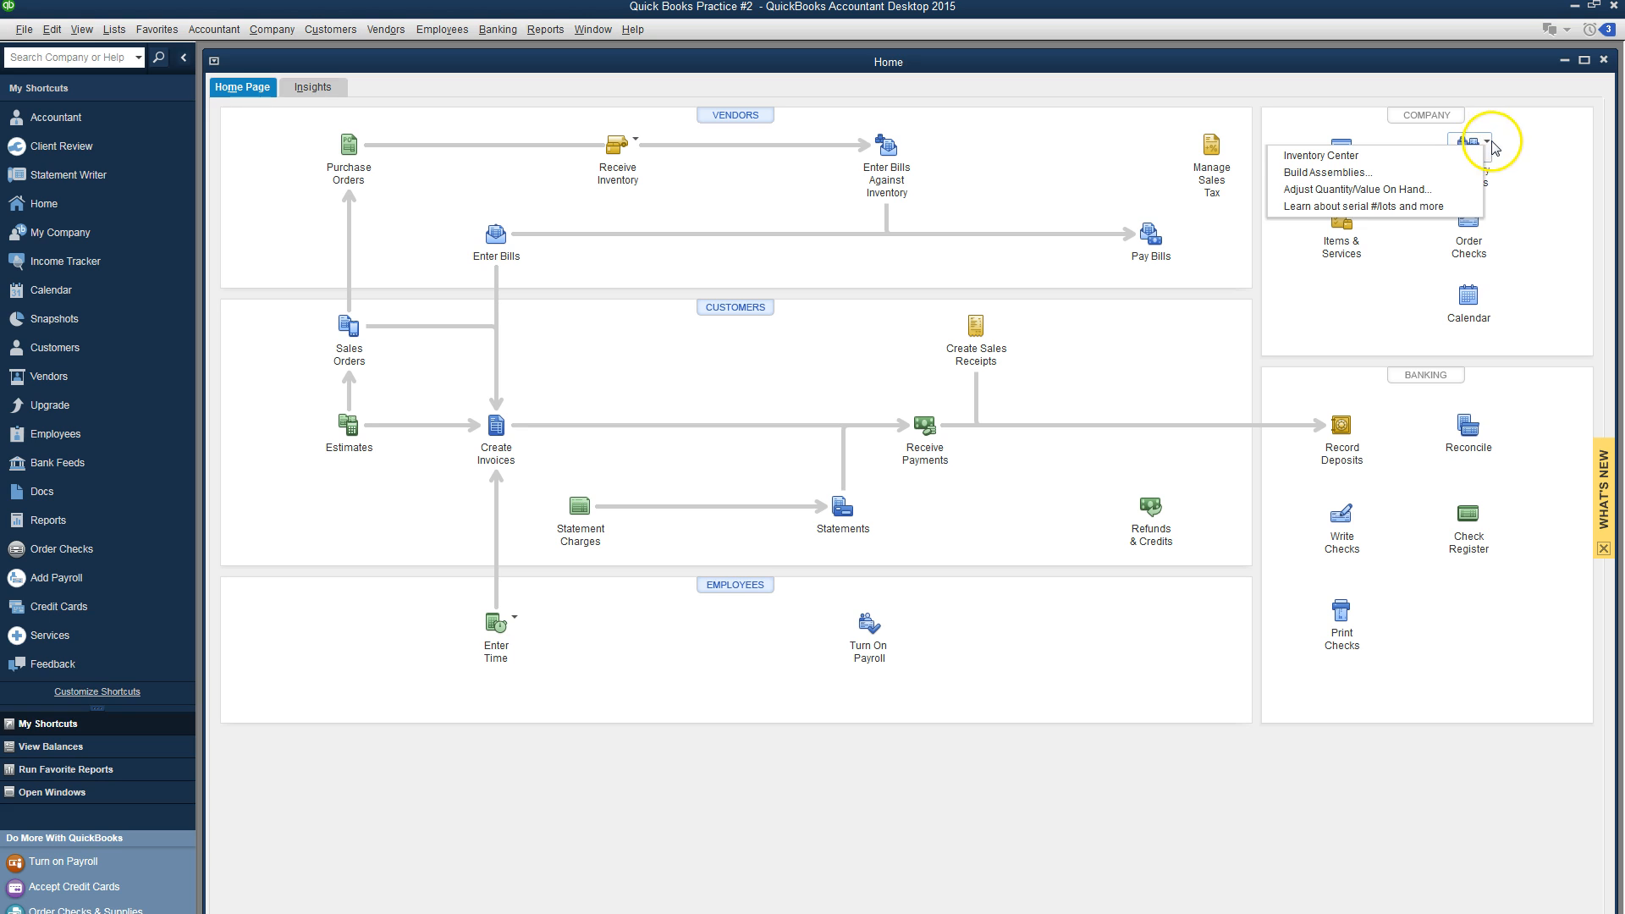
click(1352, 191)
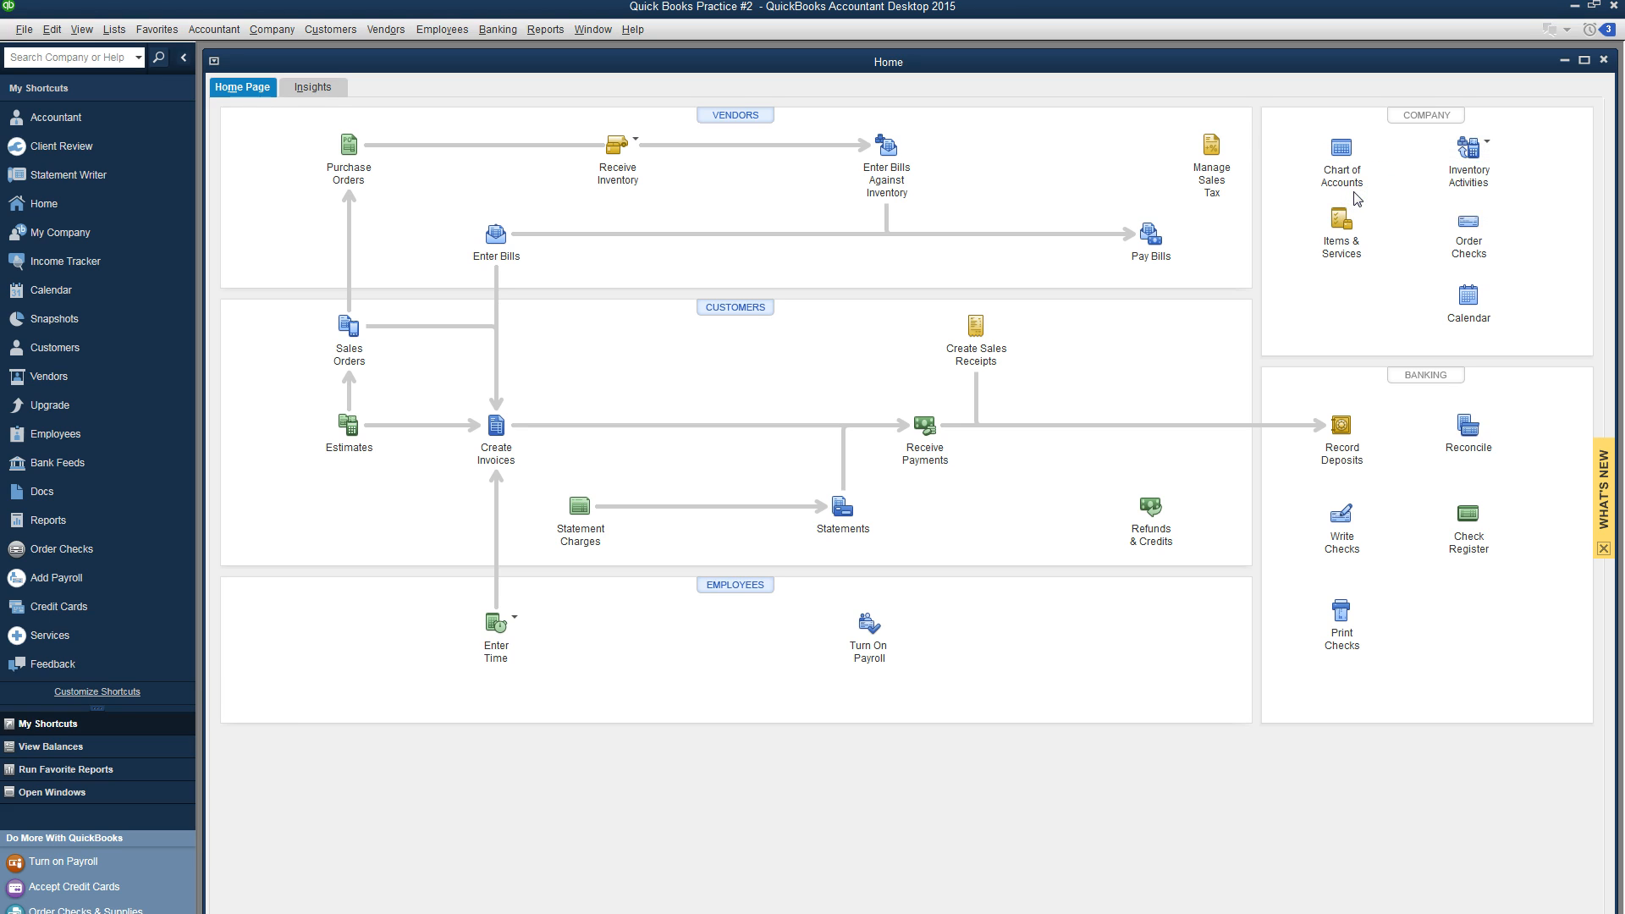
click(1484, 154)
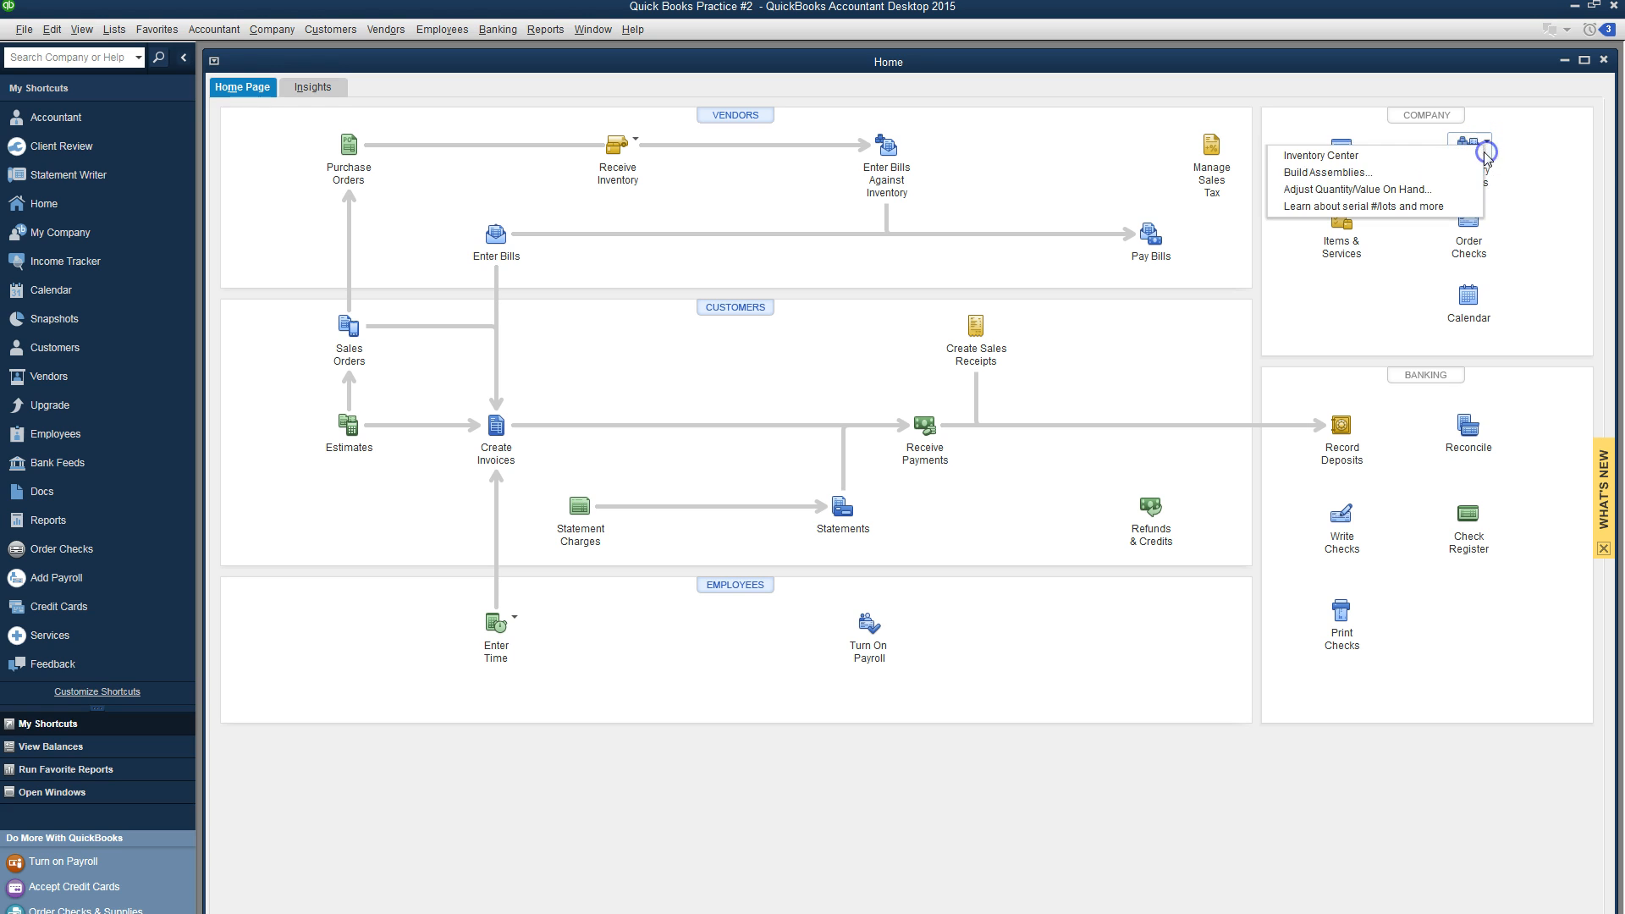
click(1373, 190)
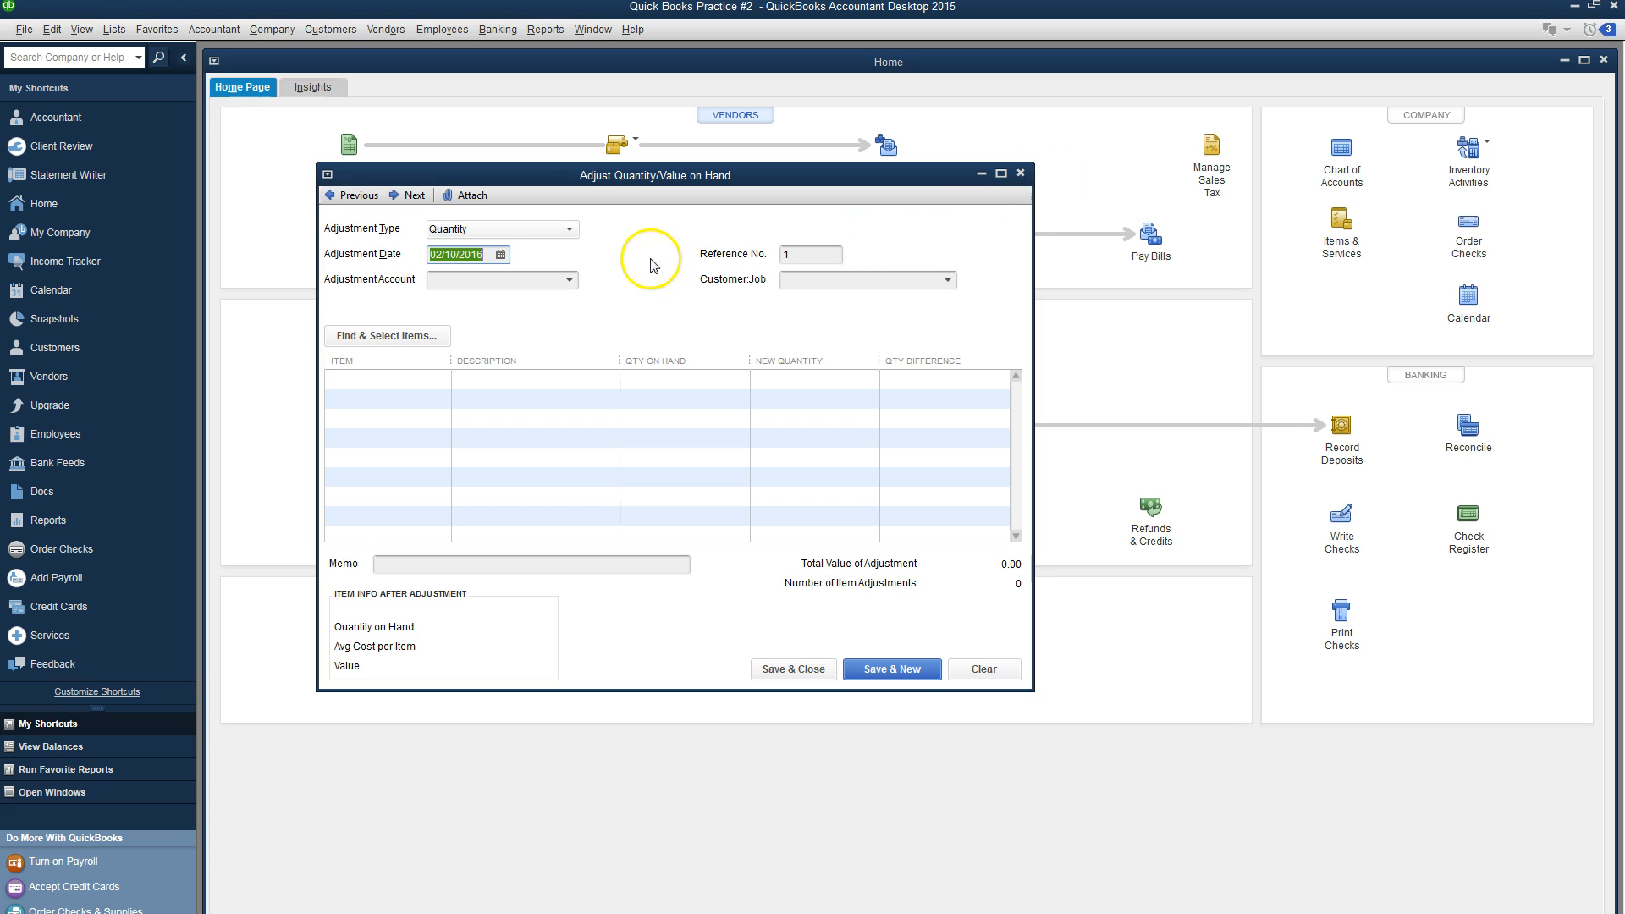
Step: Set the adjustment type to Total Value and the account to Inventory Adjustment
click(550, 237)
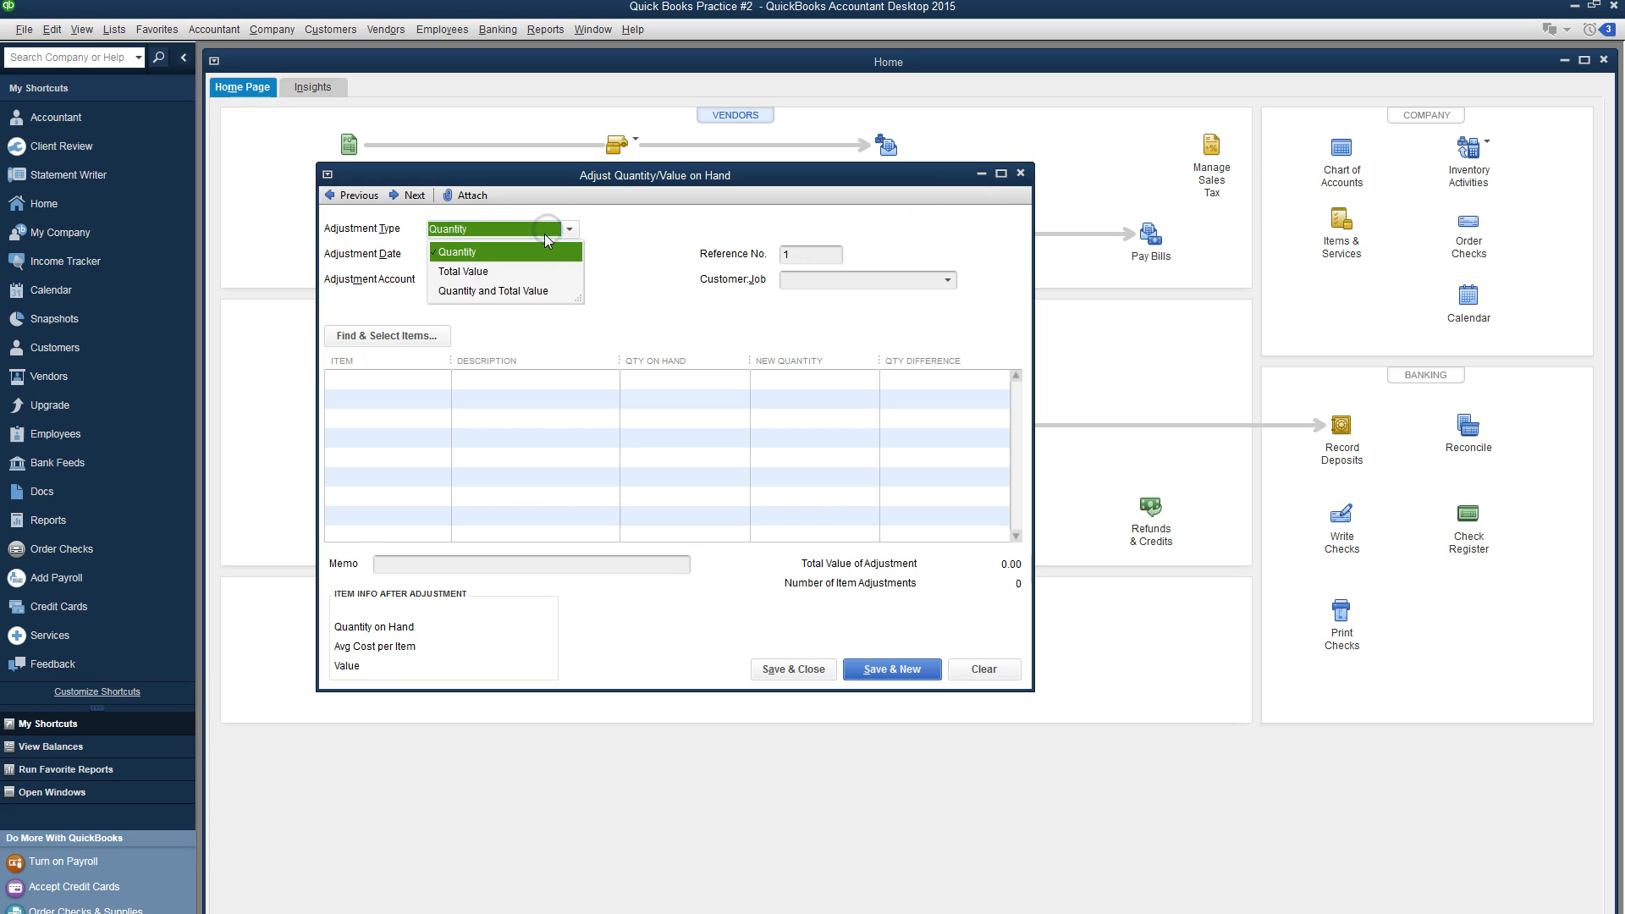
click(512, 273)
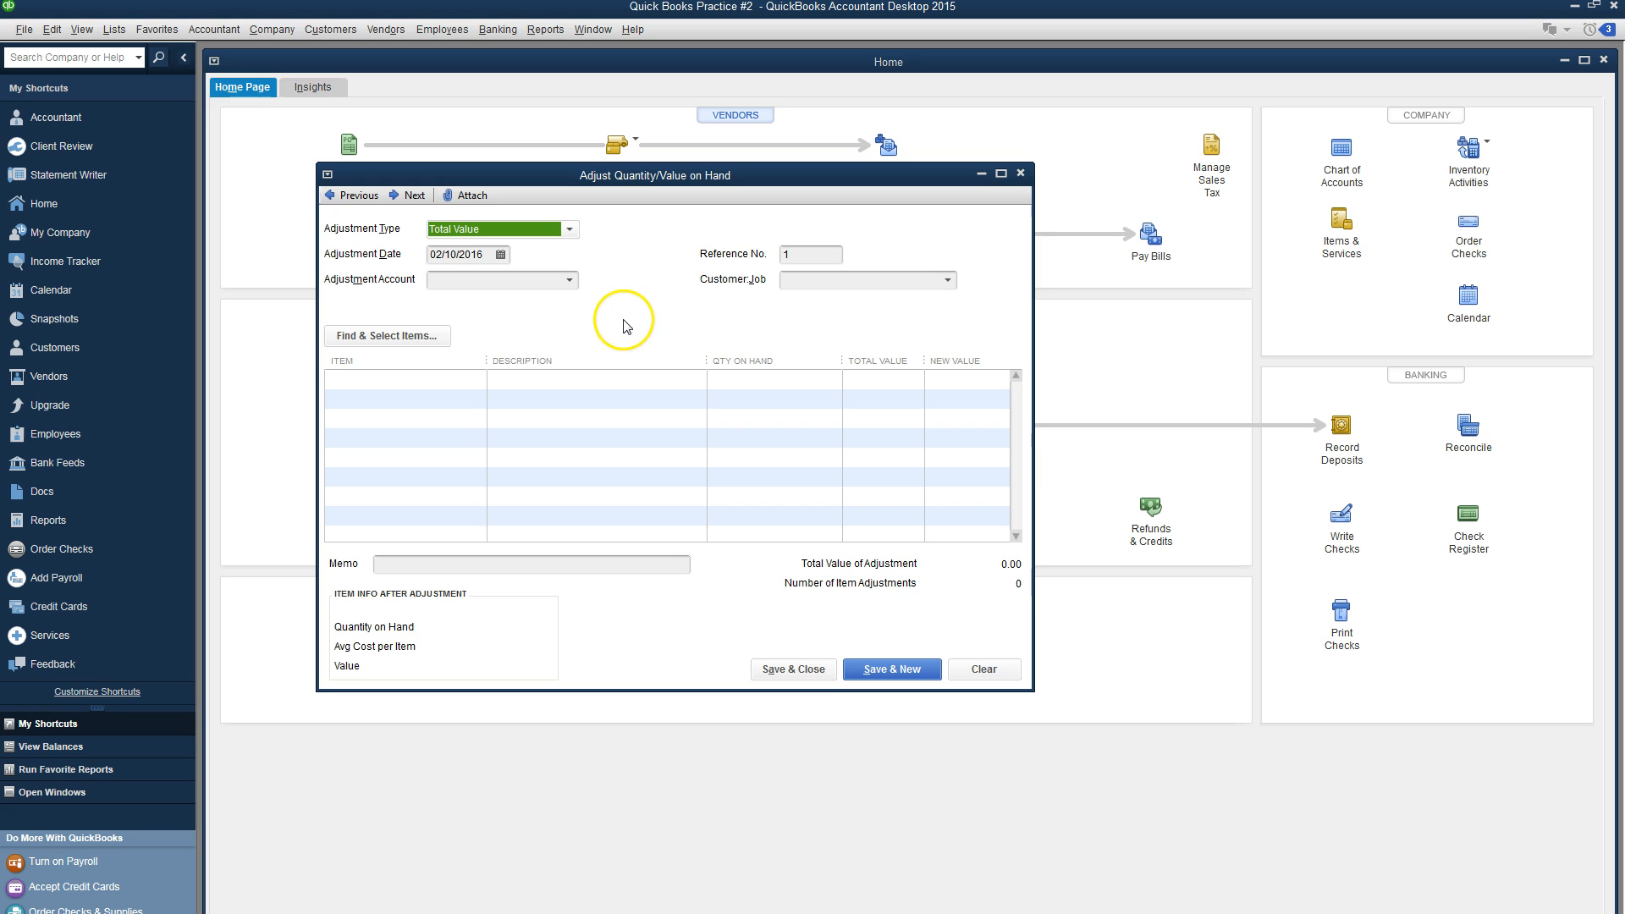
click(571, 282)
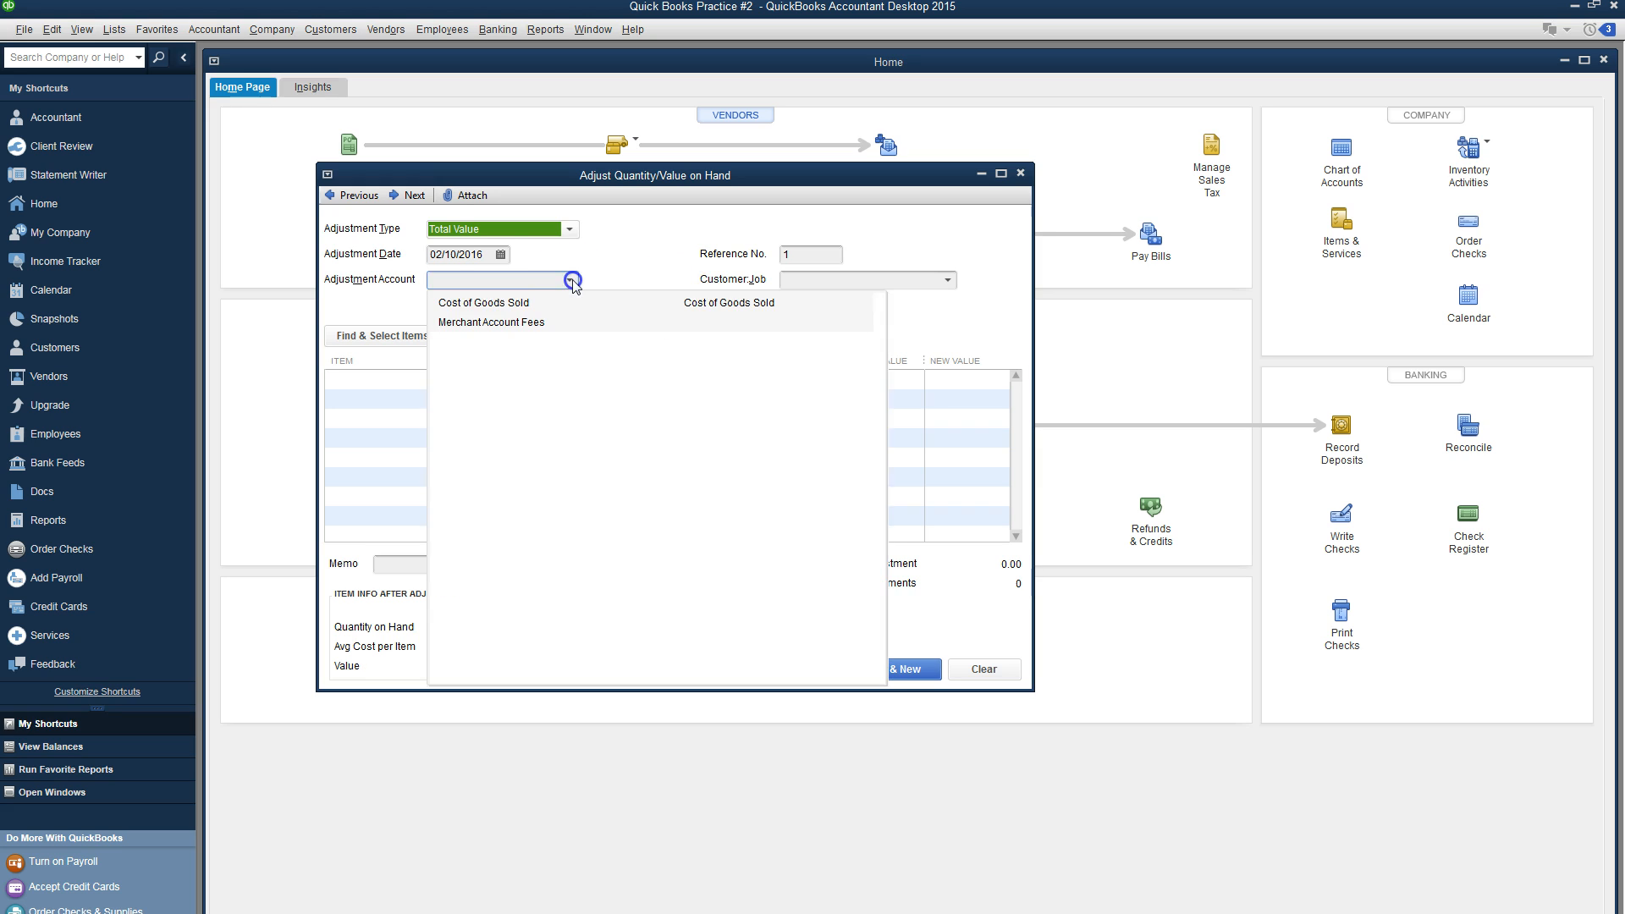
scroll(567, 338, up, 5)
scroll(570, 363, down, 5)
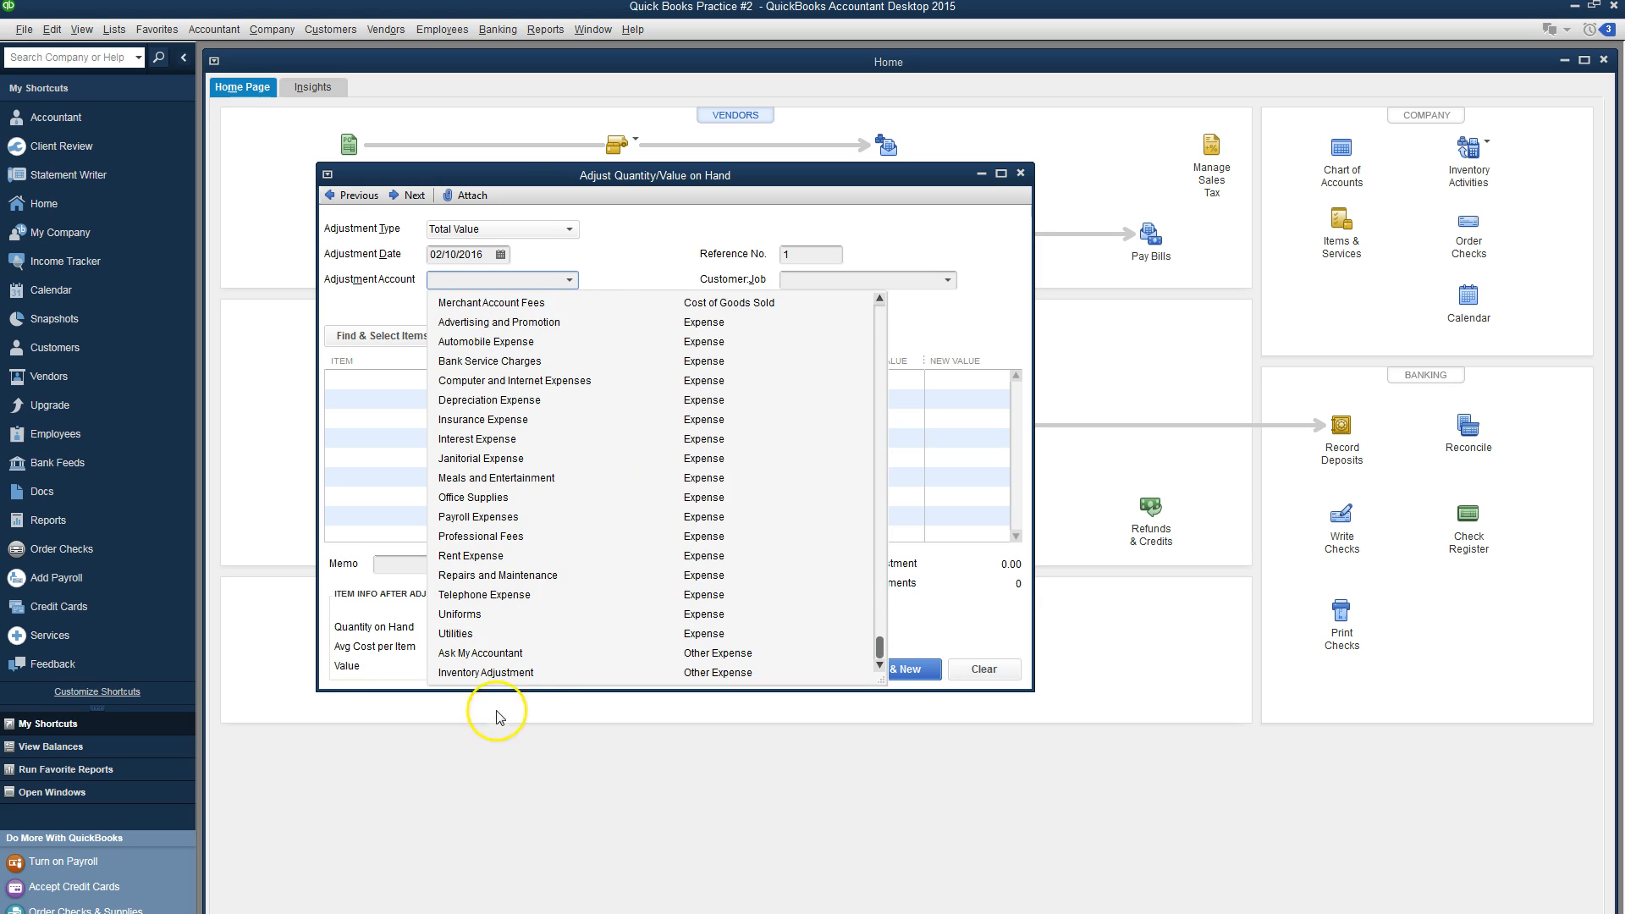
click(524, 672)
Step: Raise Palm Tree Clock's value to 2,200.00 with memo 'Add costs of assembly' and save
click(472, 382)
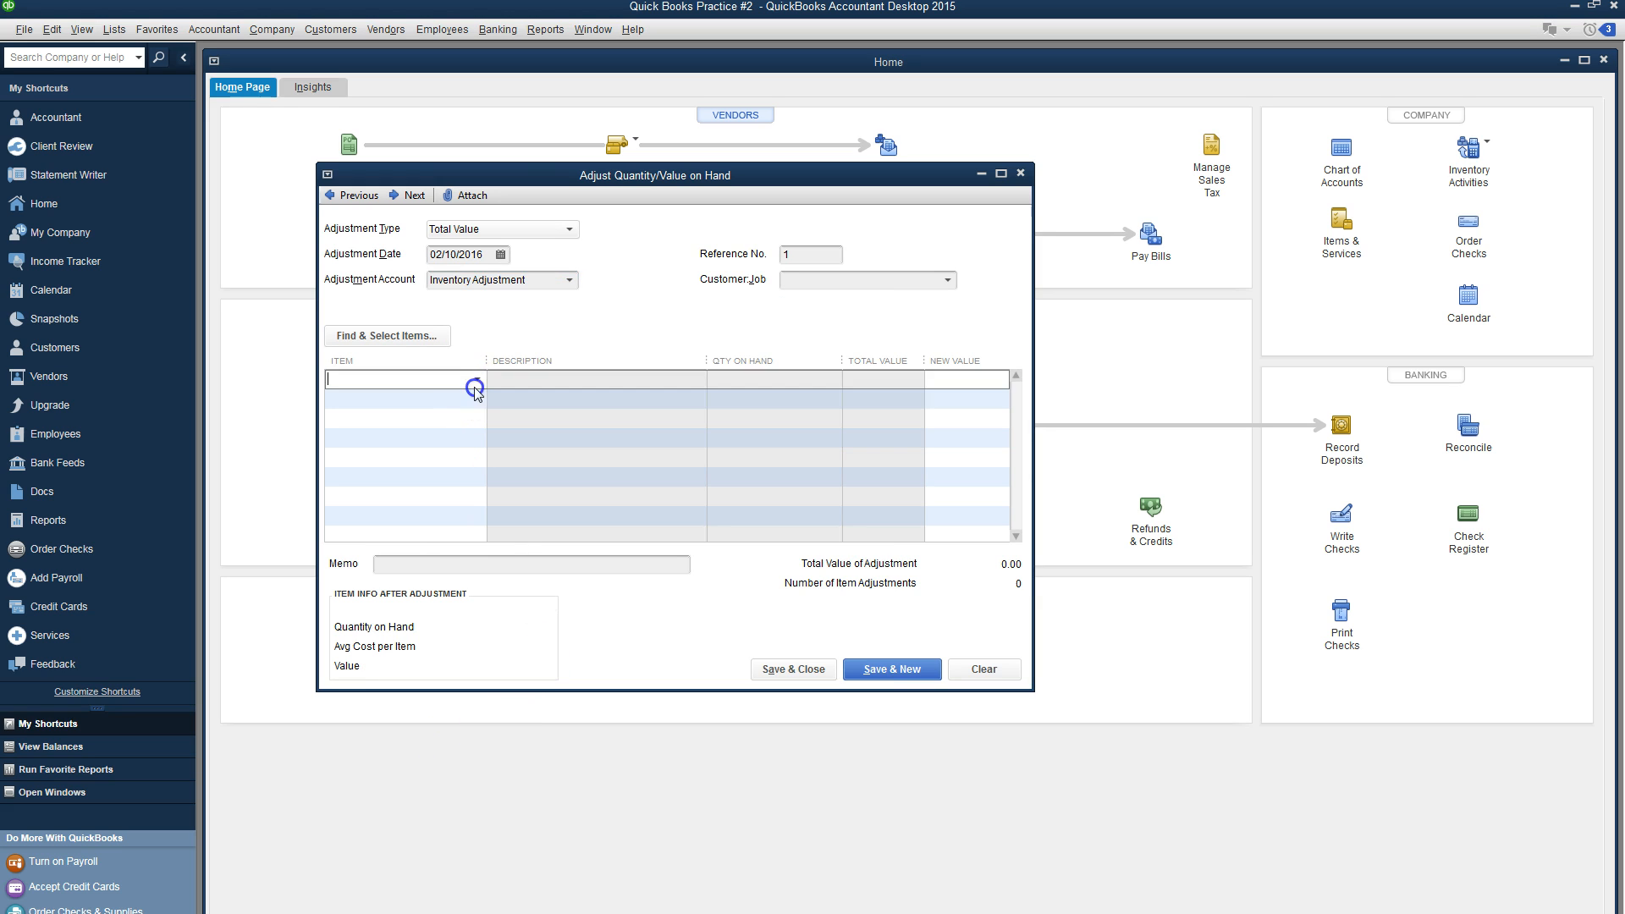
click(478, 383)
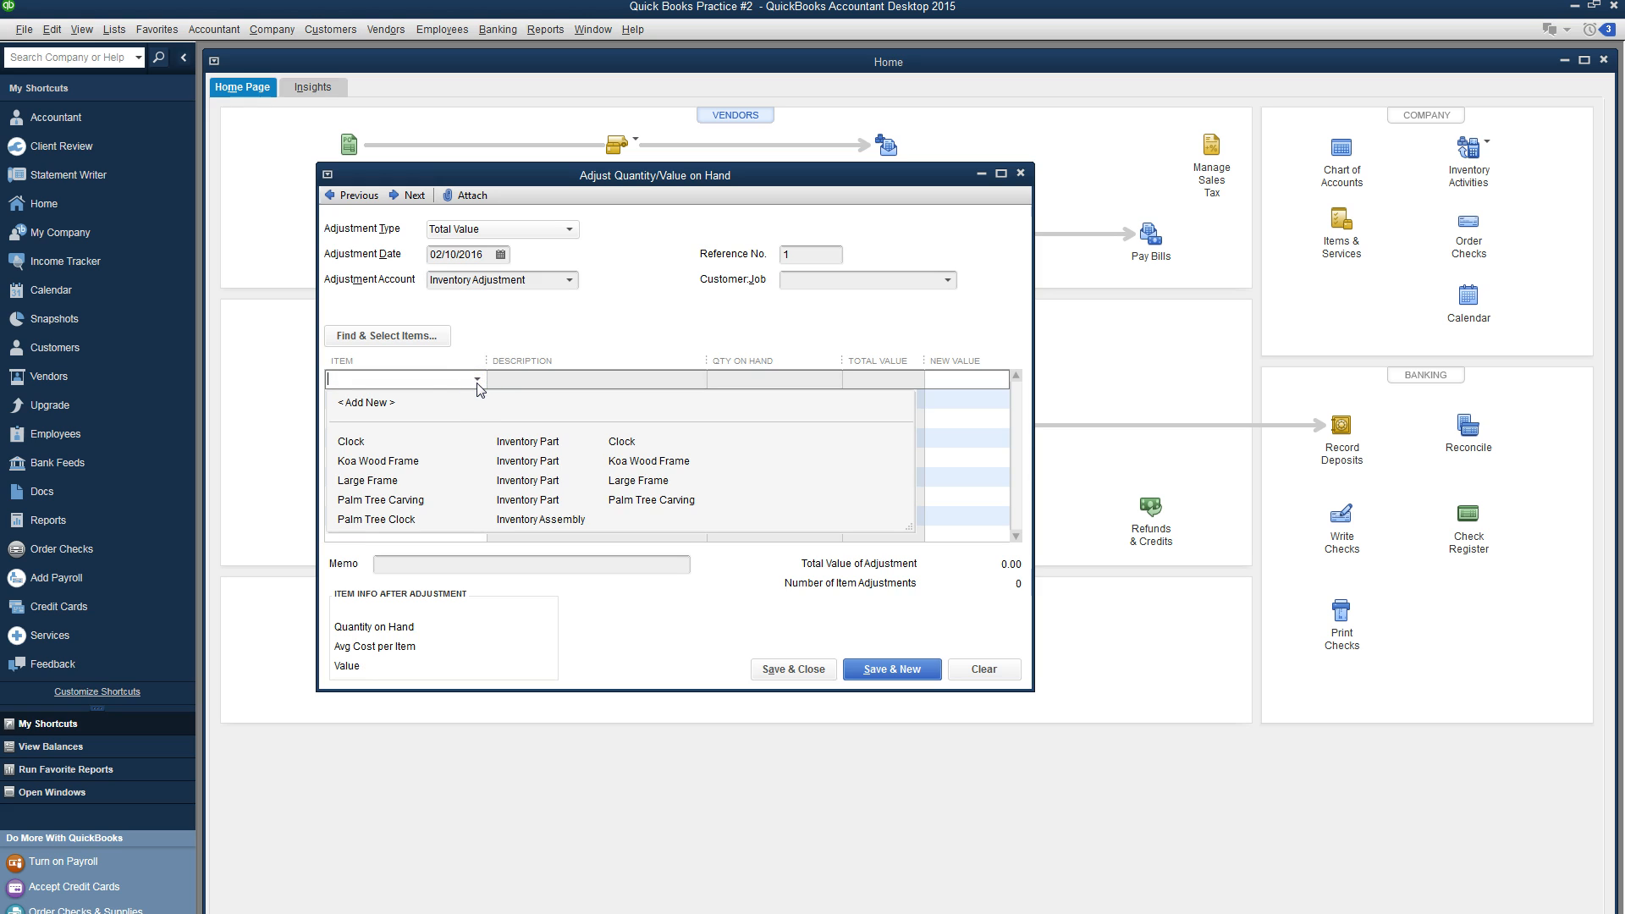
click(407, 520)
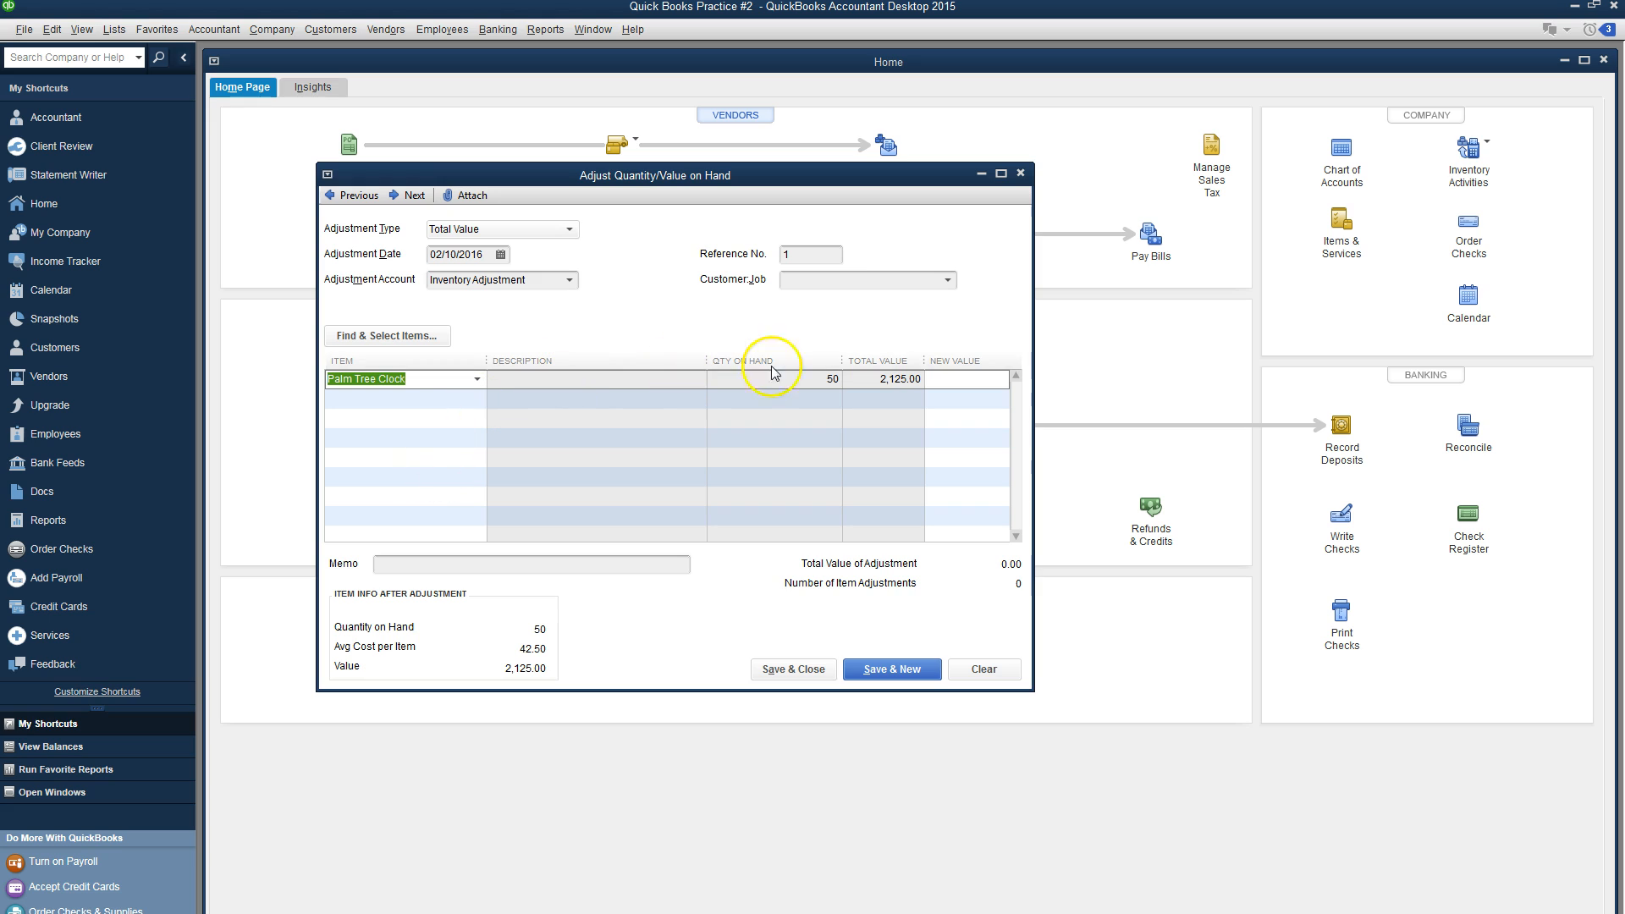
click(961, 378)
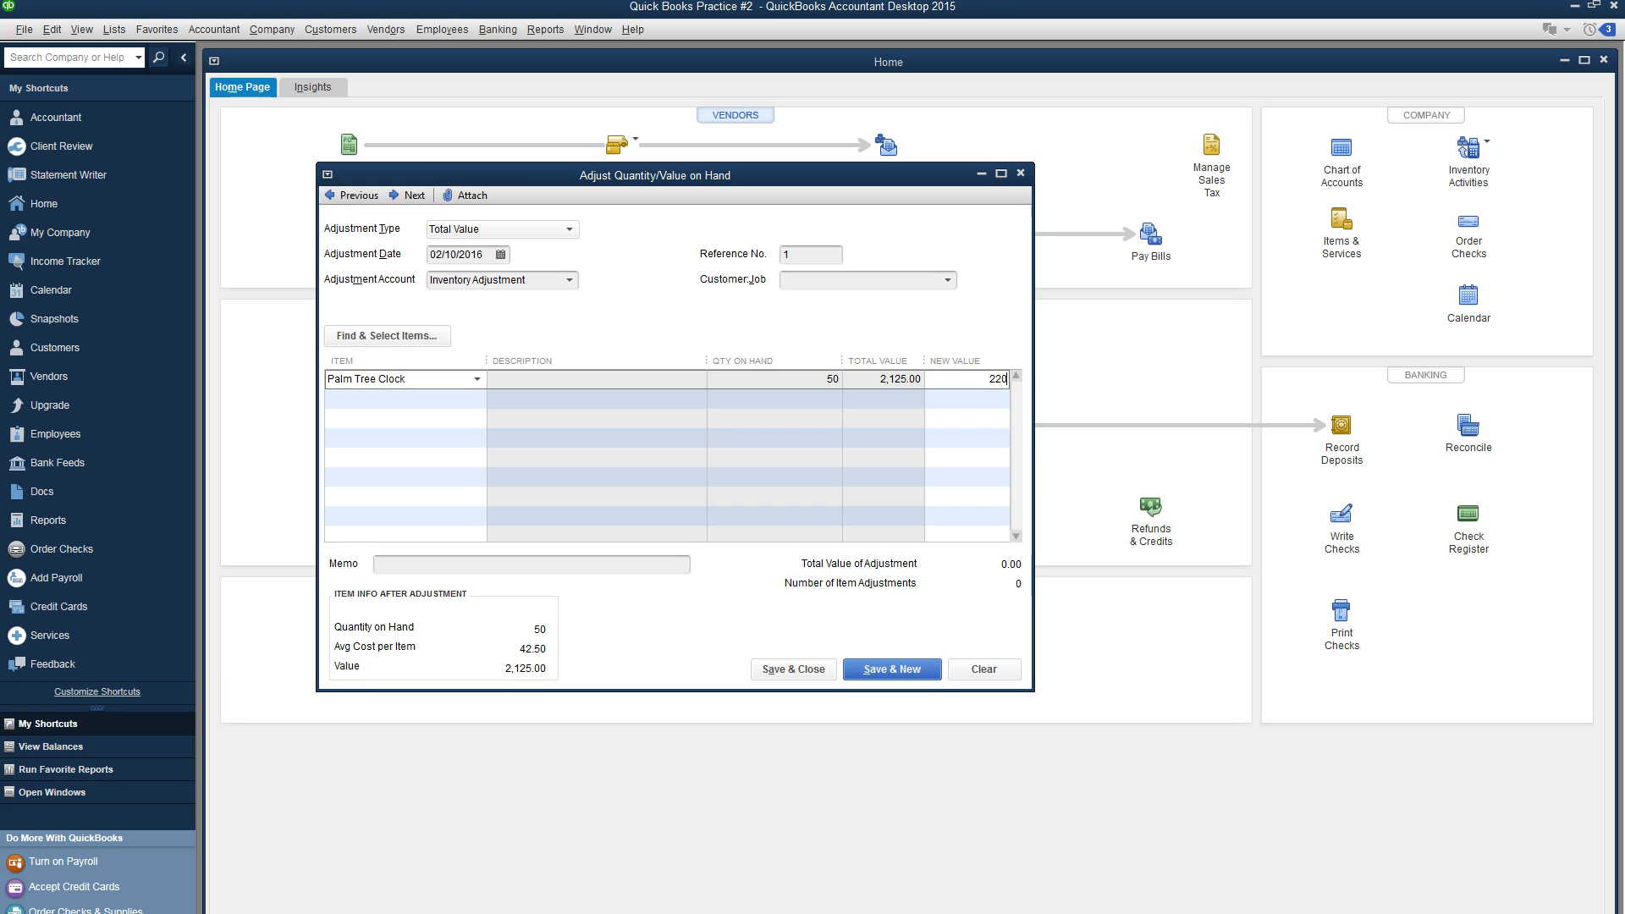
text(2200)
click(559, 562)
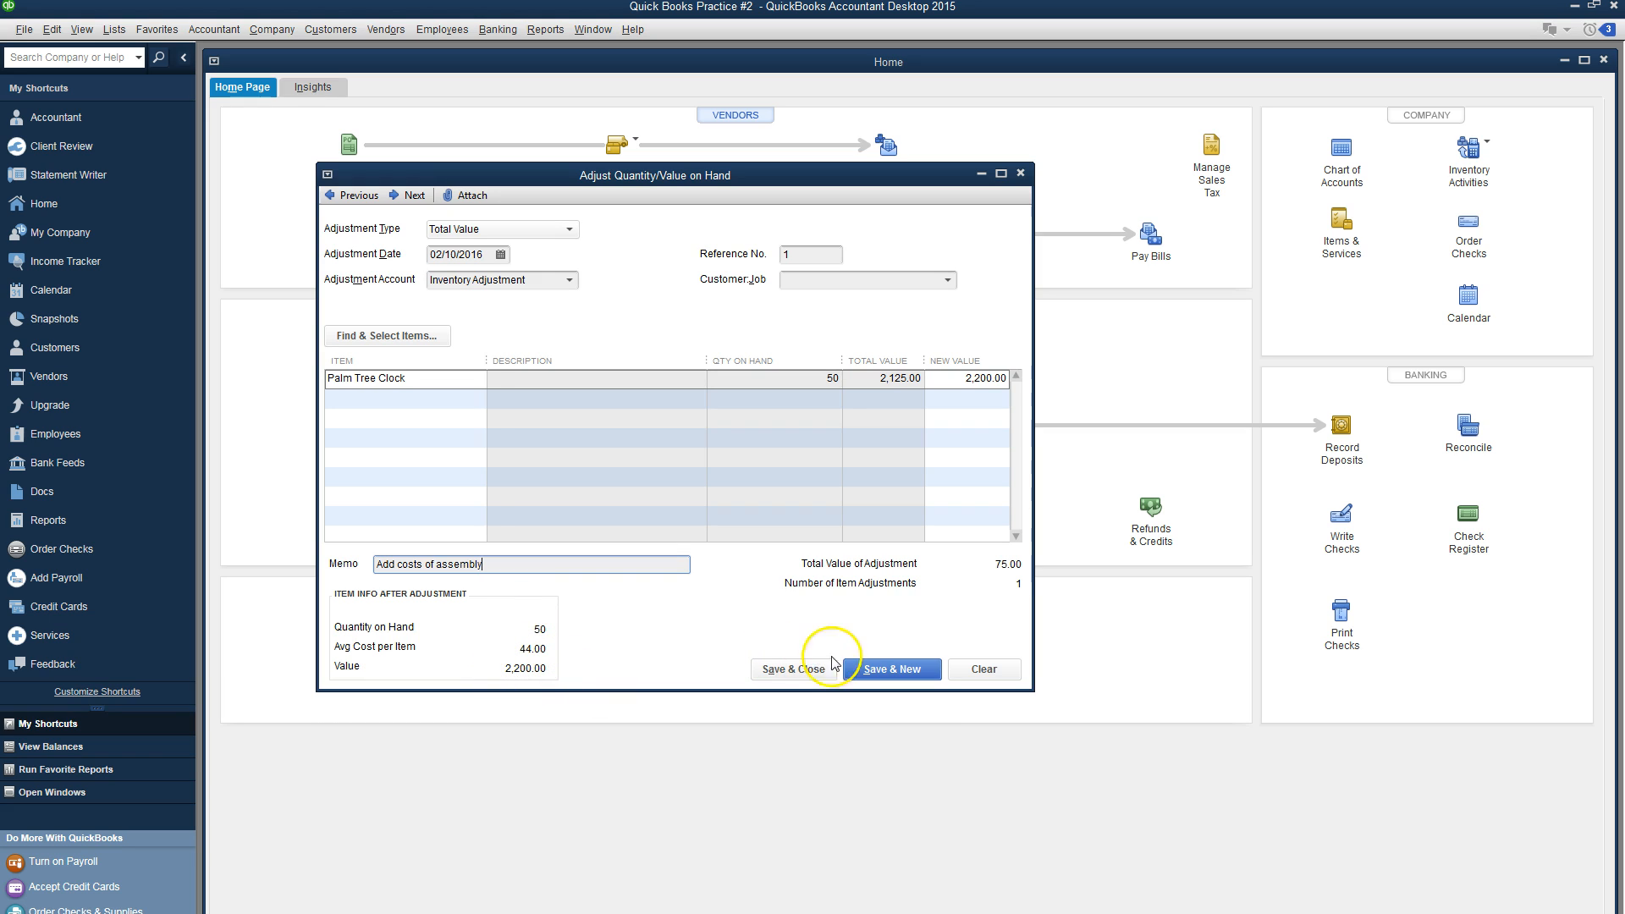
click(796, 674)
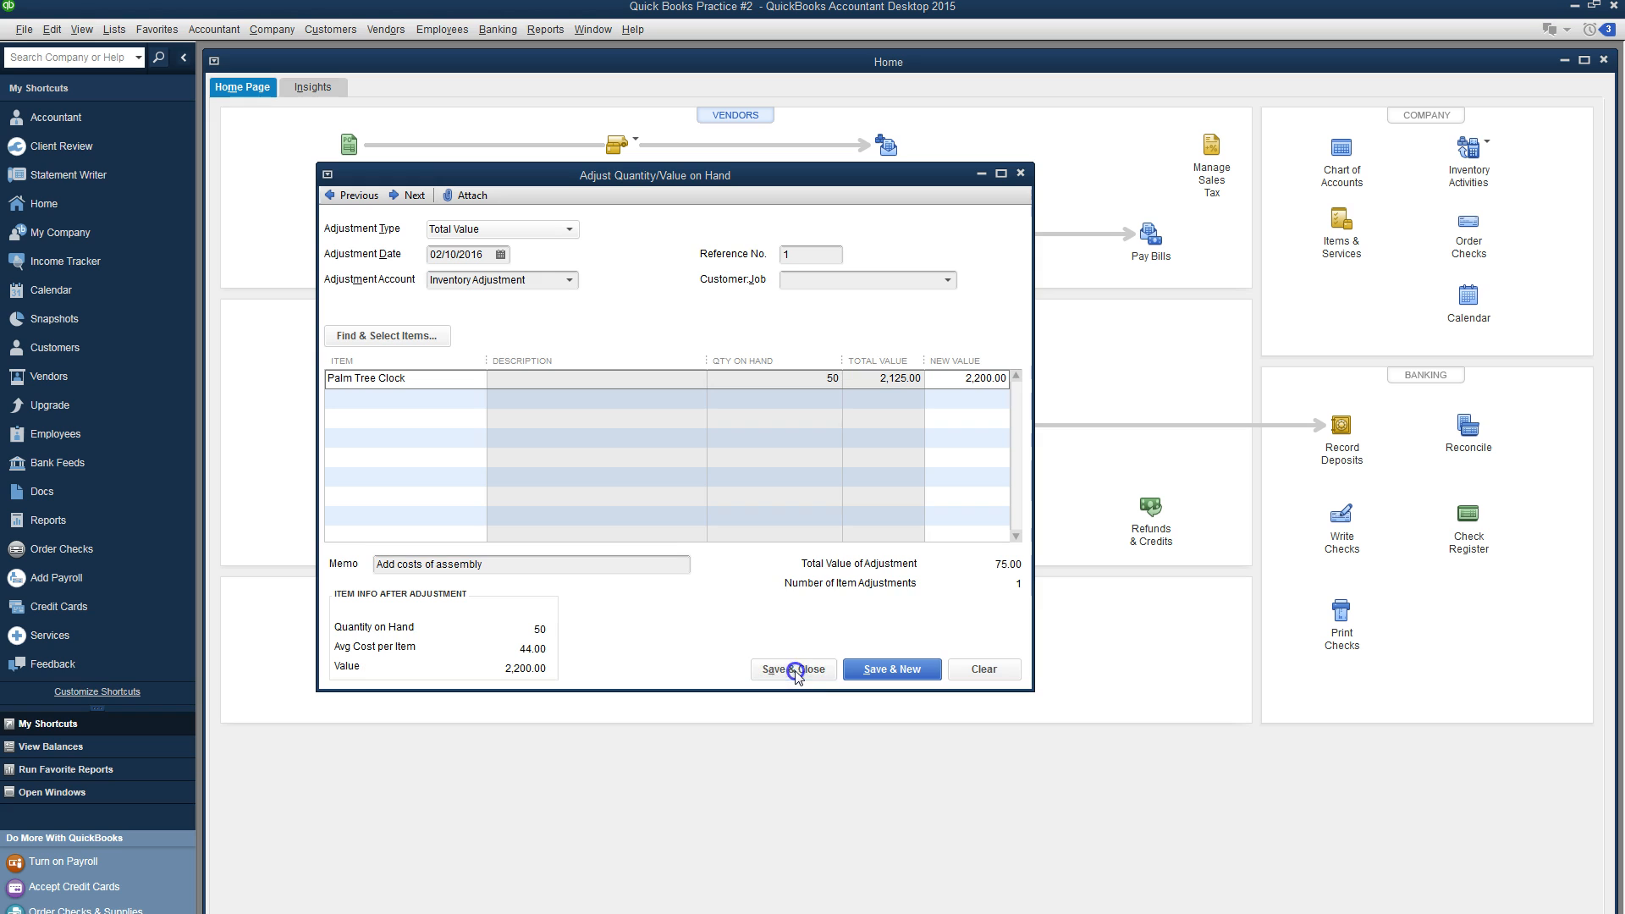
click(790, 403)
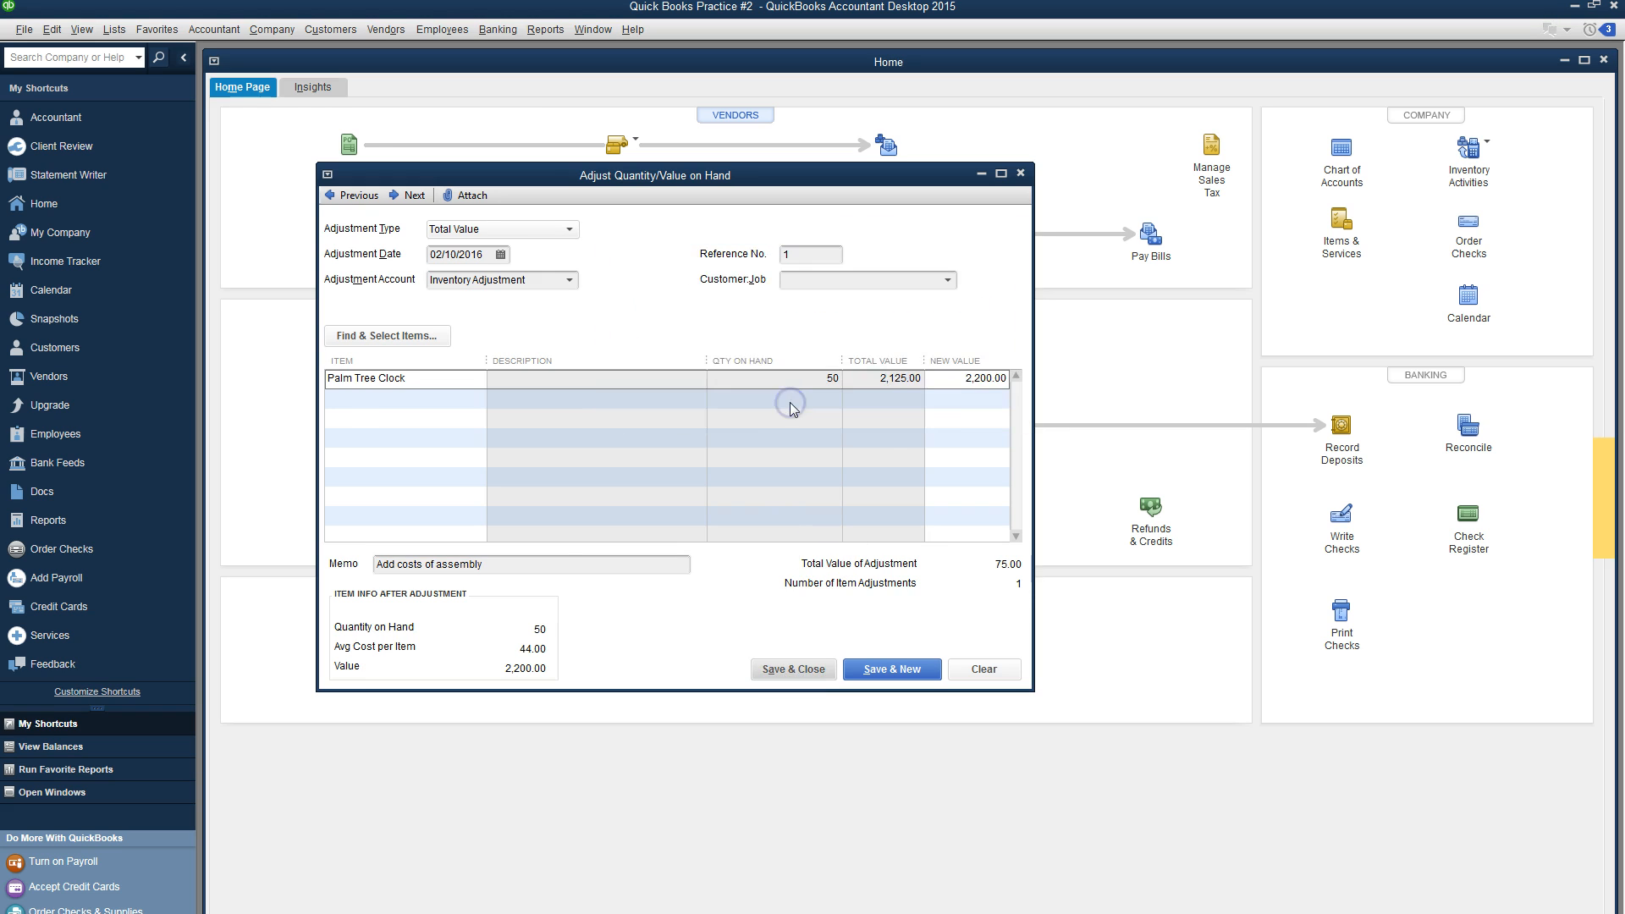
click(542, 31)
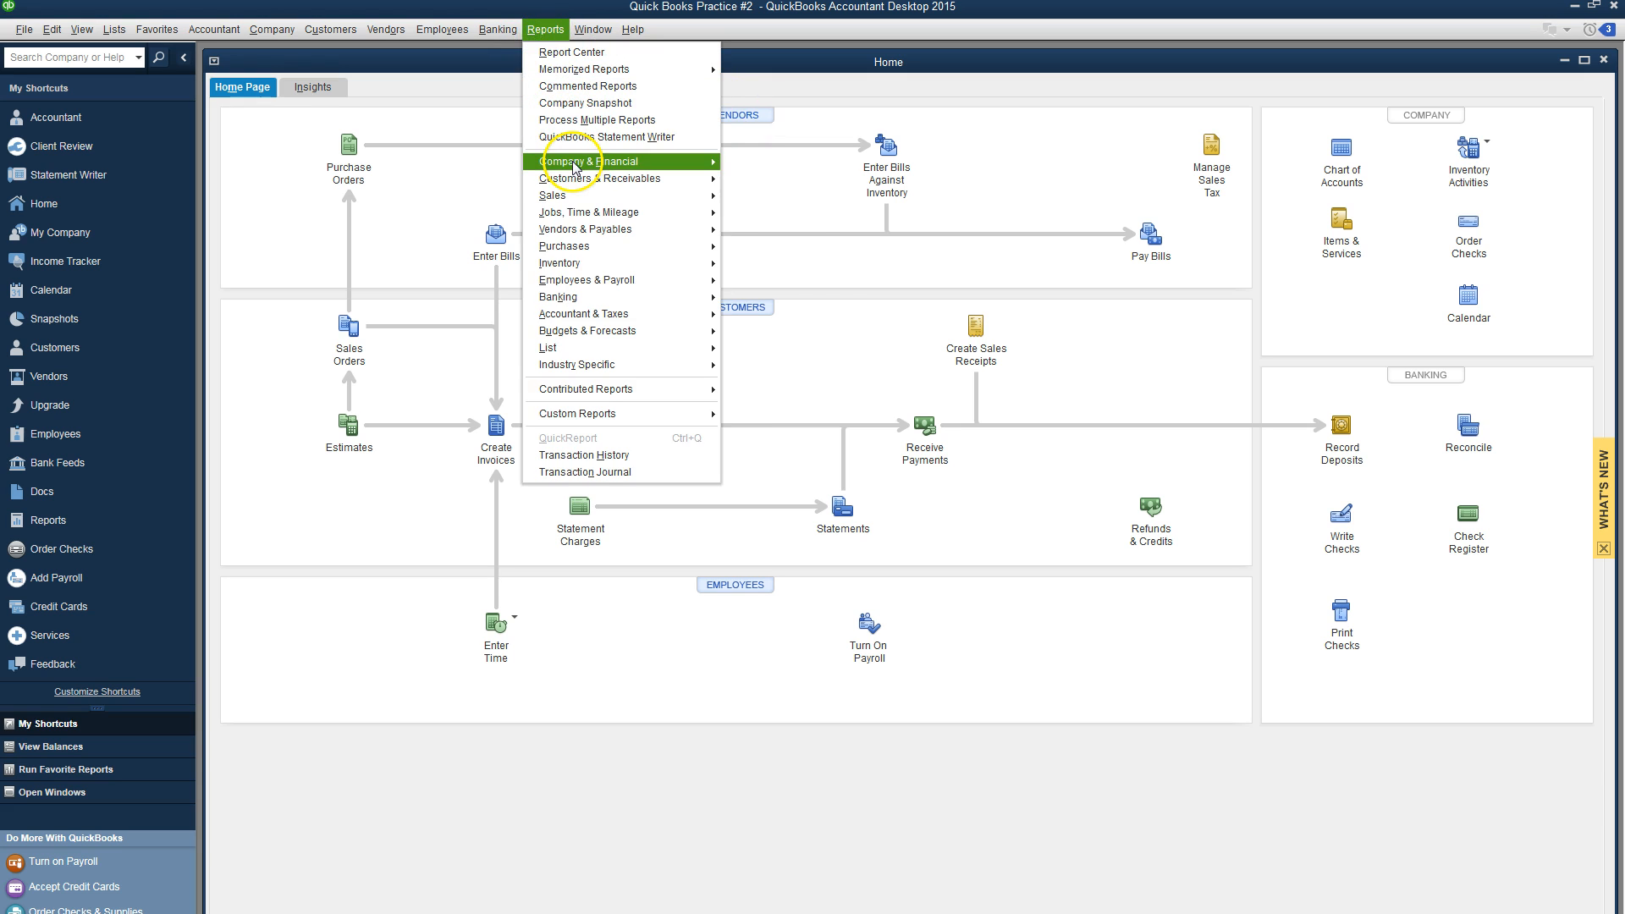
Step: Run the Profit & Loss Standard report for All dates, memorize it as Profit & Loss, and close
click(783, 164)
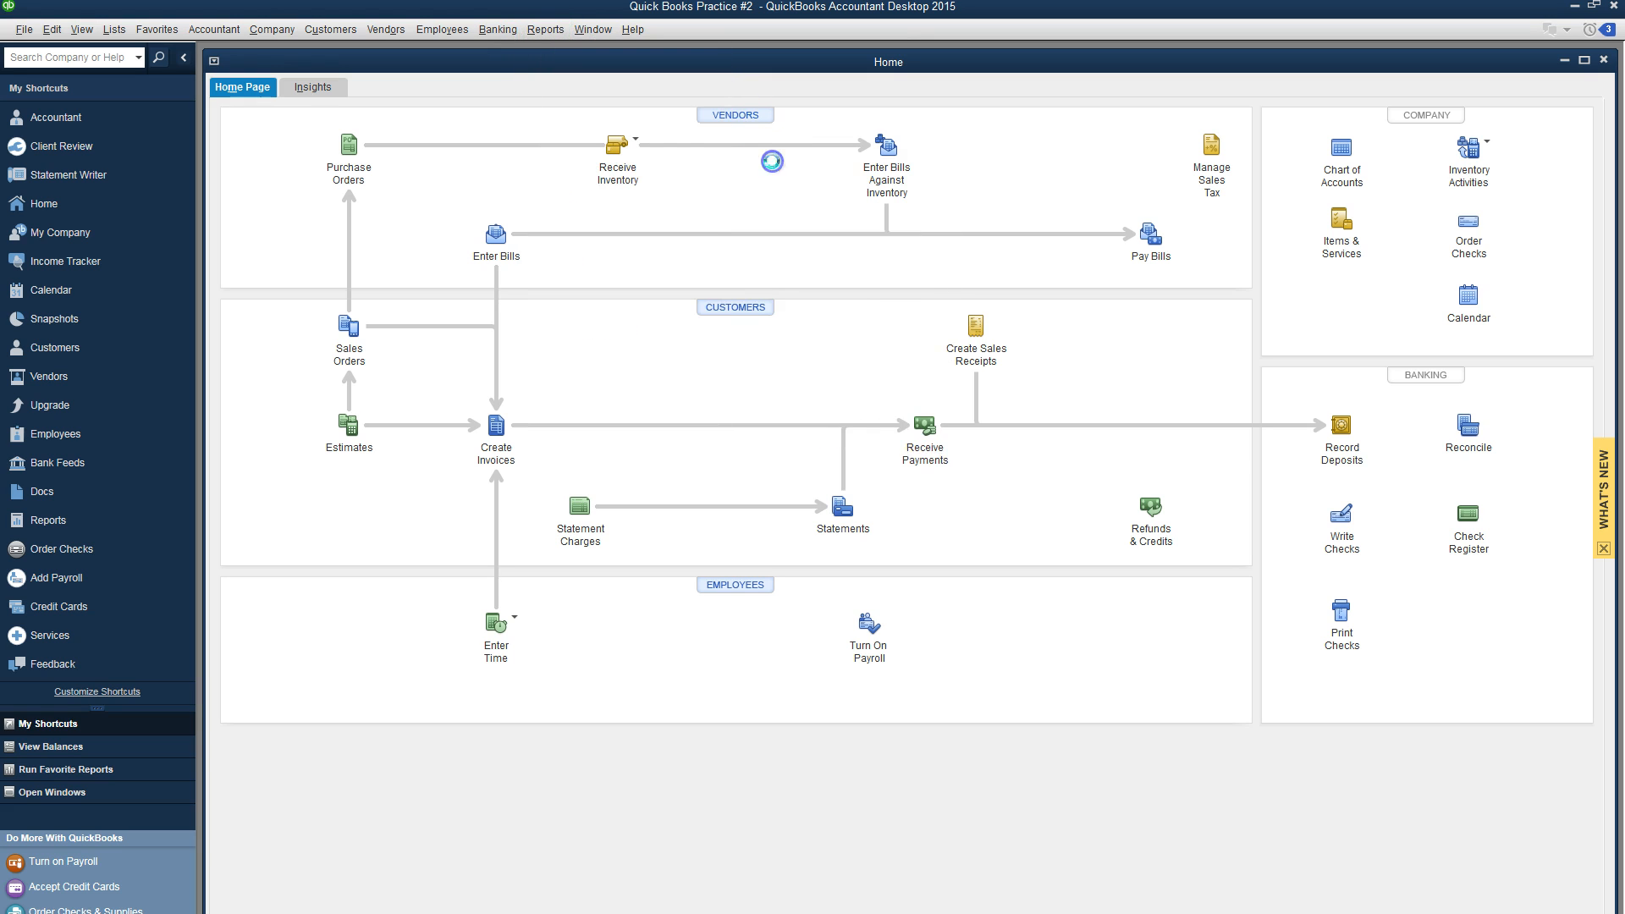
click(597, 298)
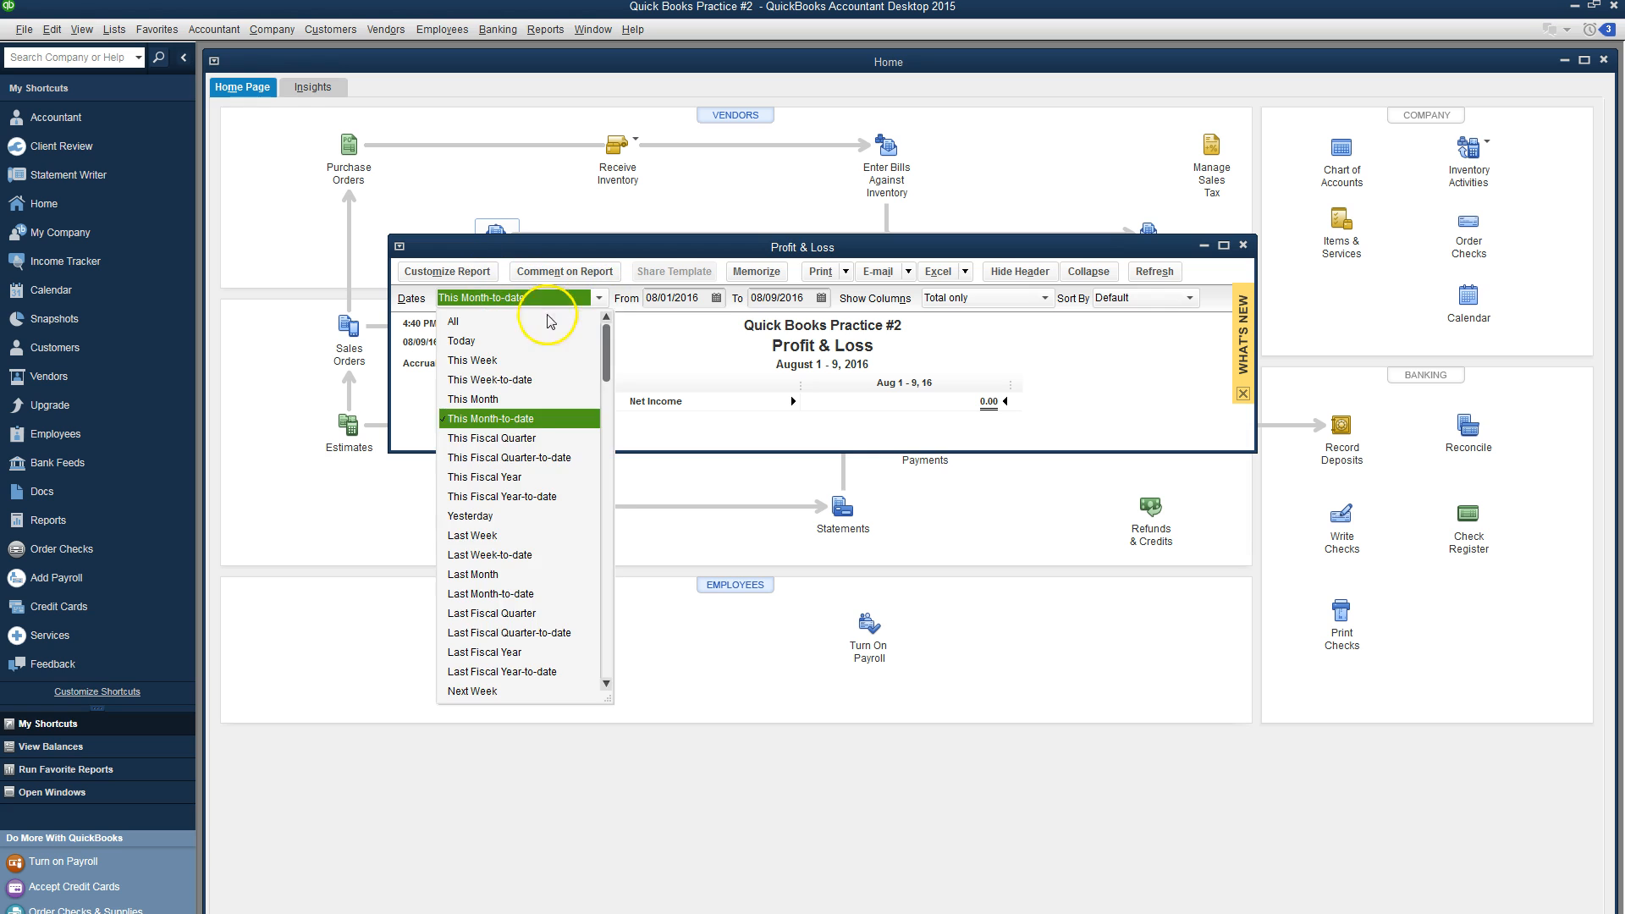
click(532, 315)
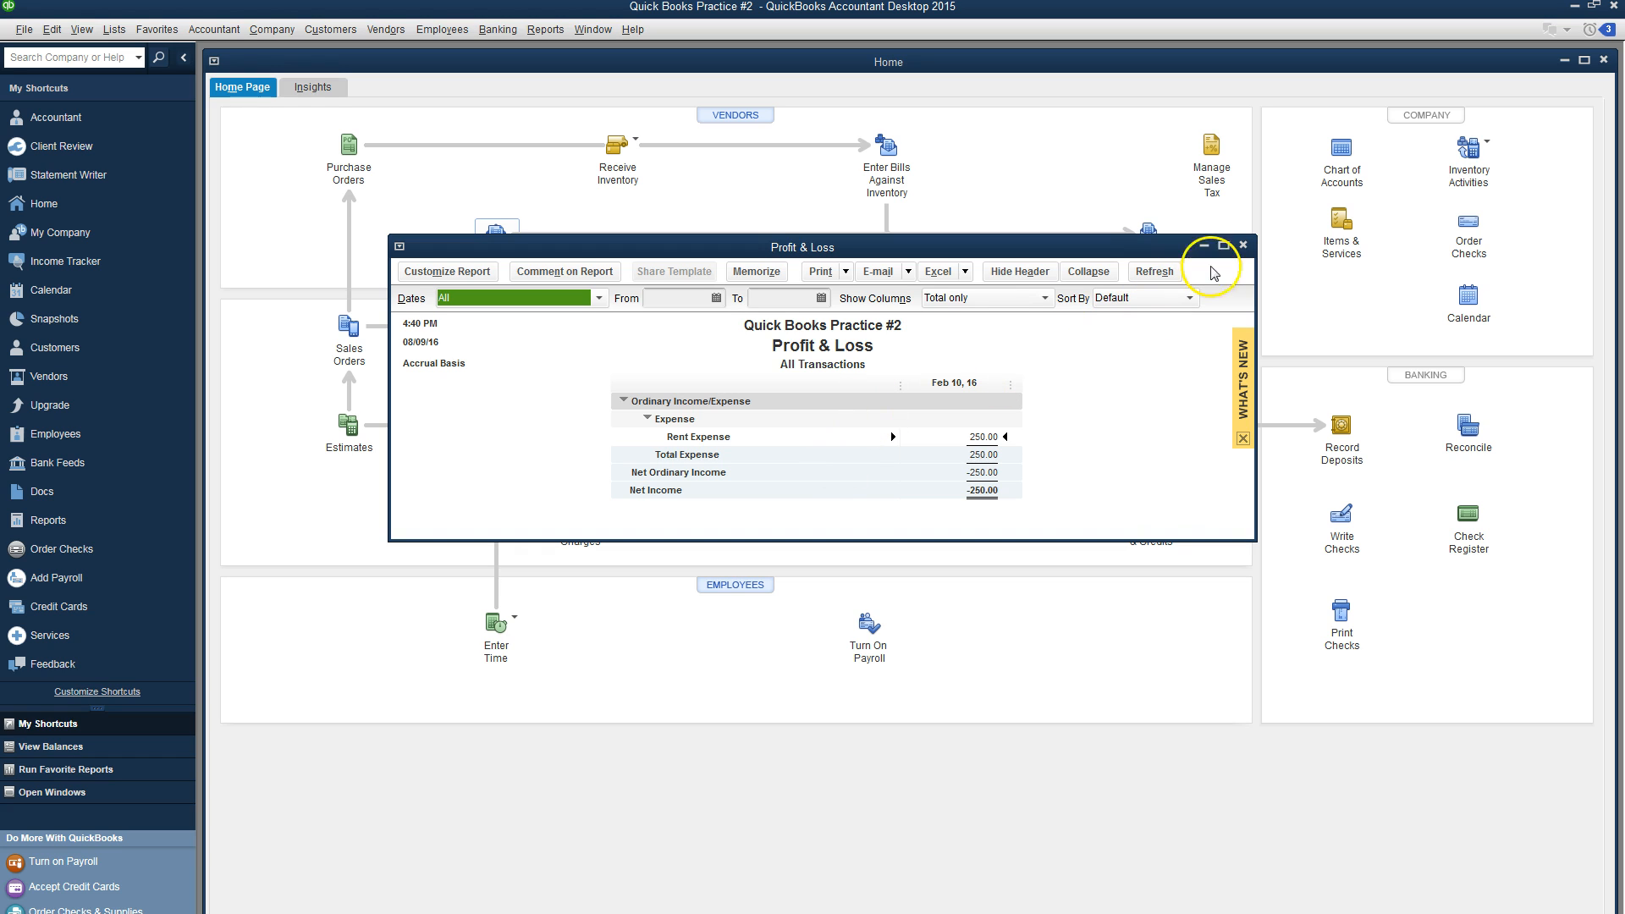
click(1243, 246)
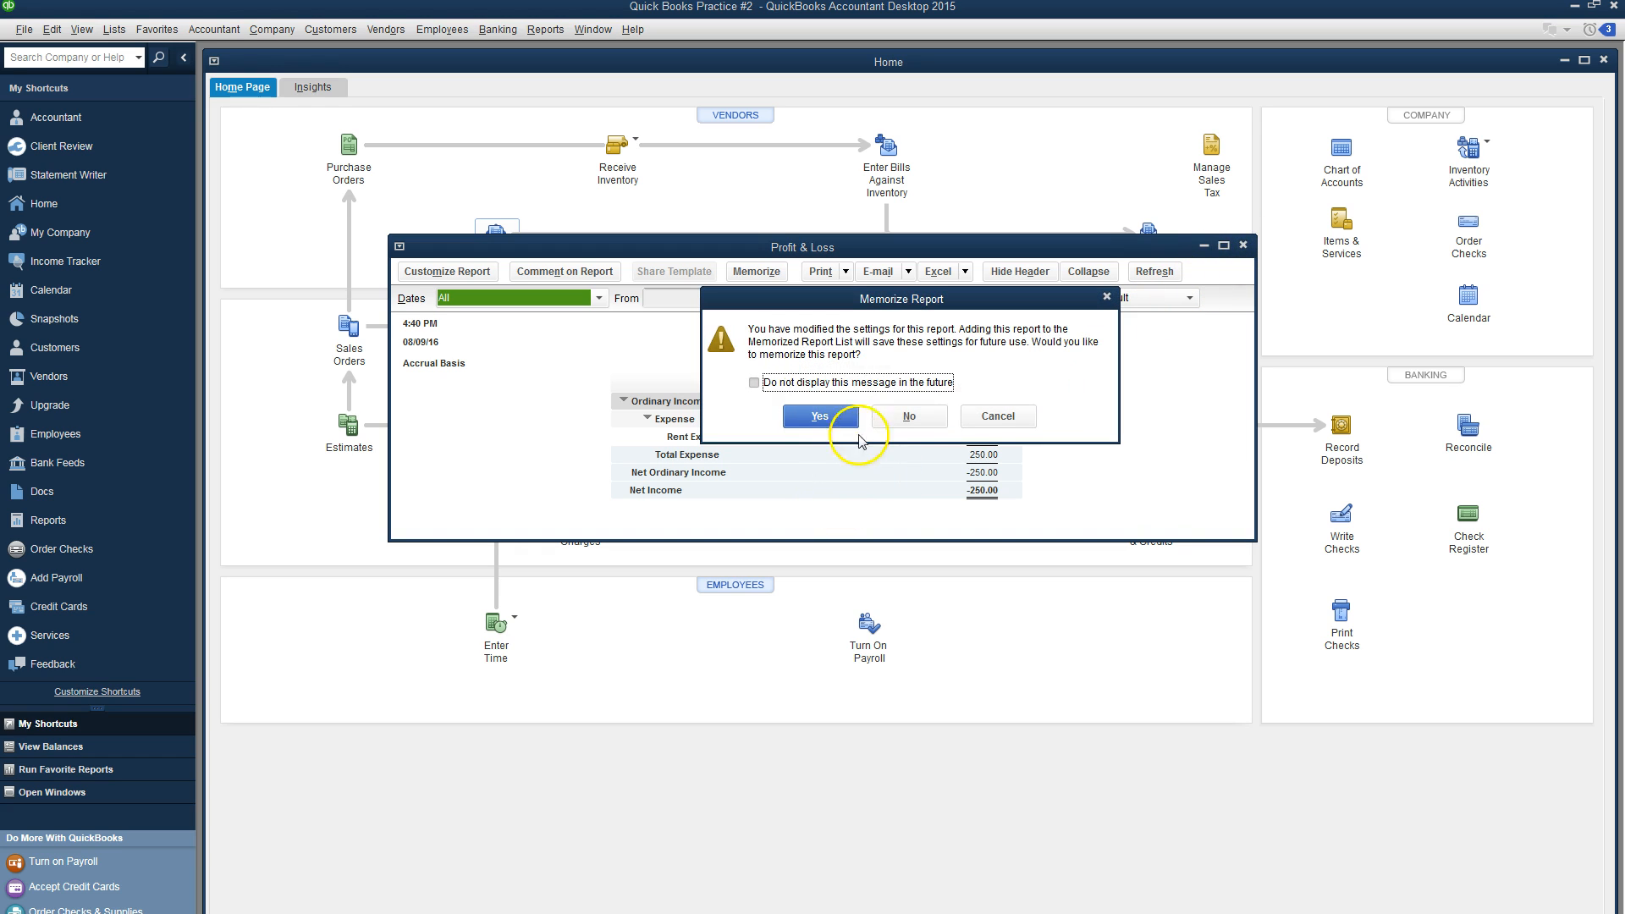
click(1010, 416)
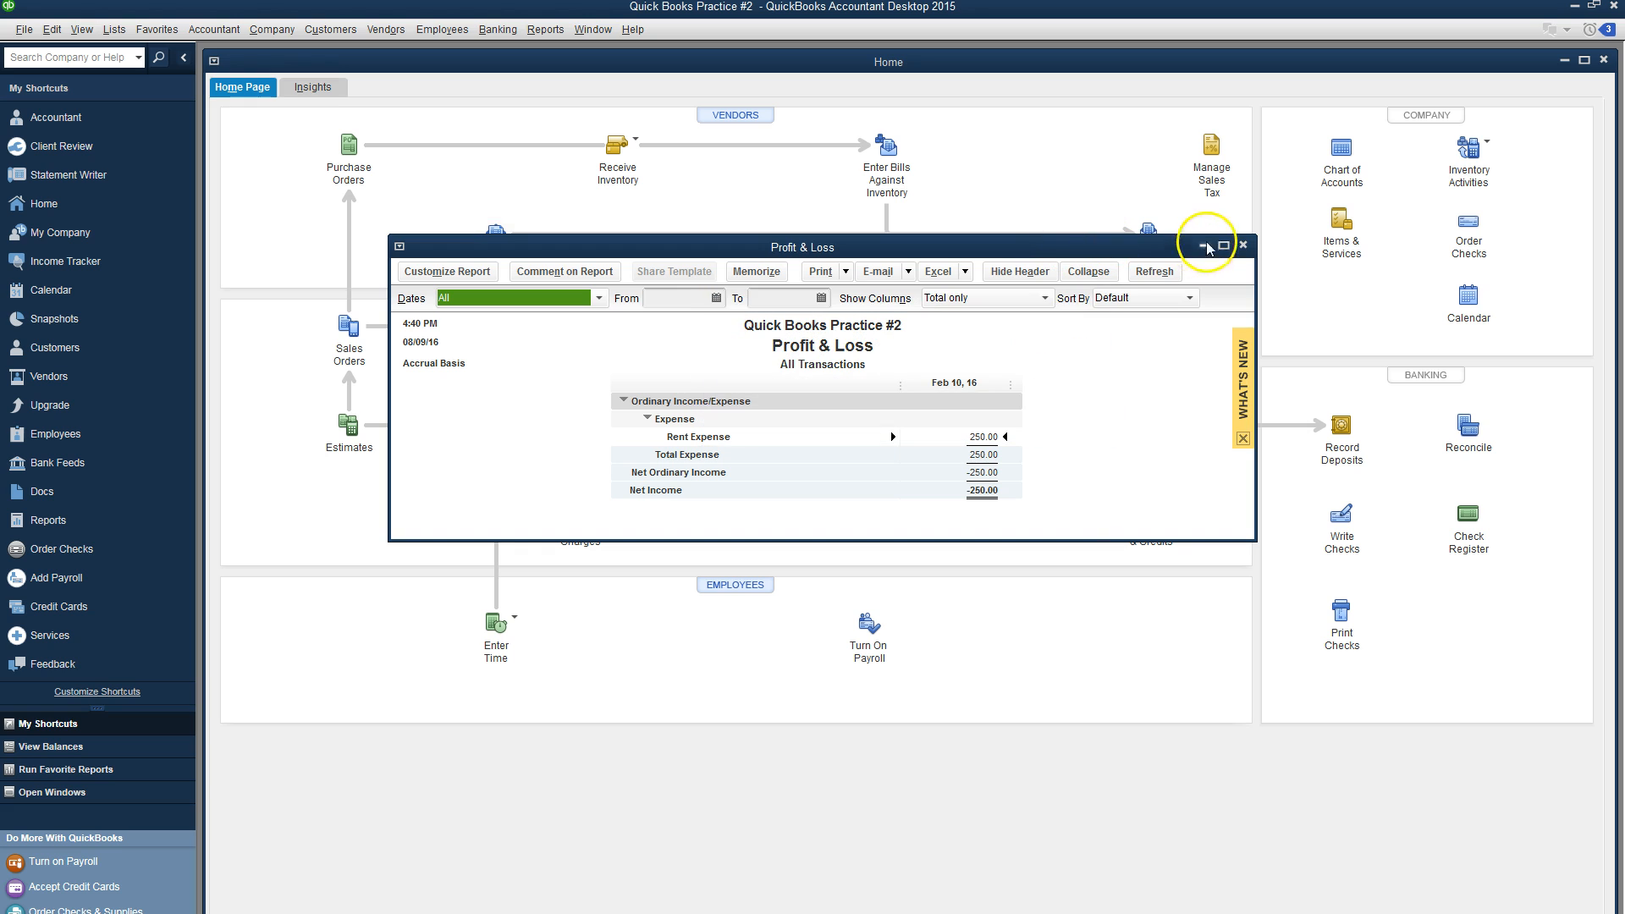
click(1243, 246)
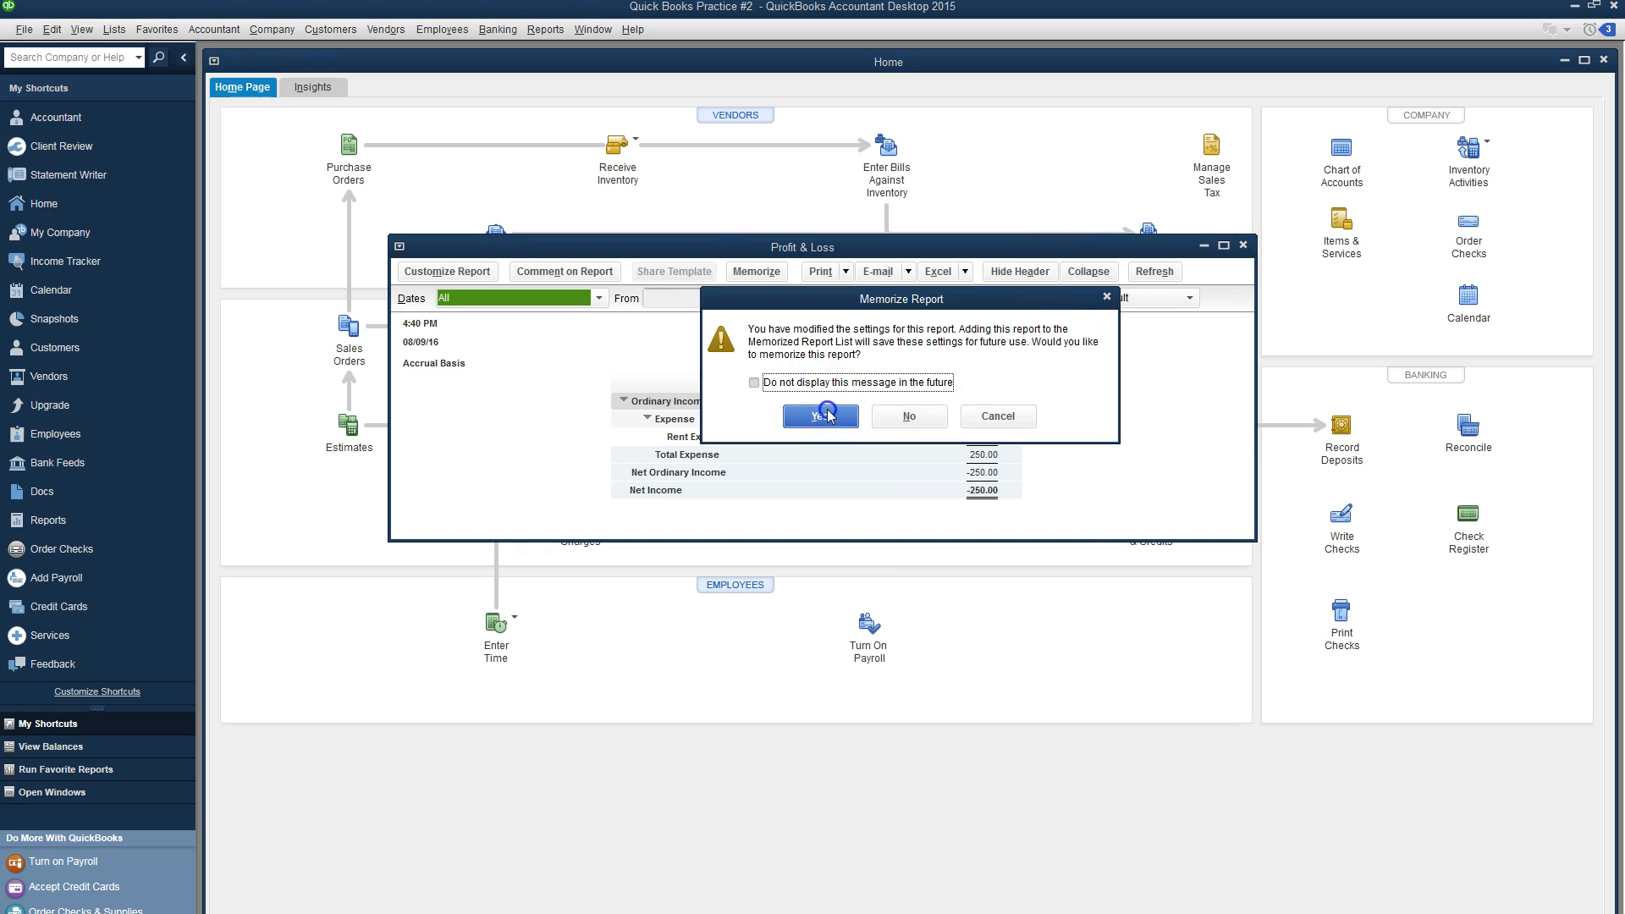
click(926, 412)
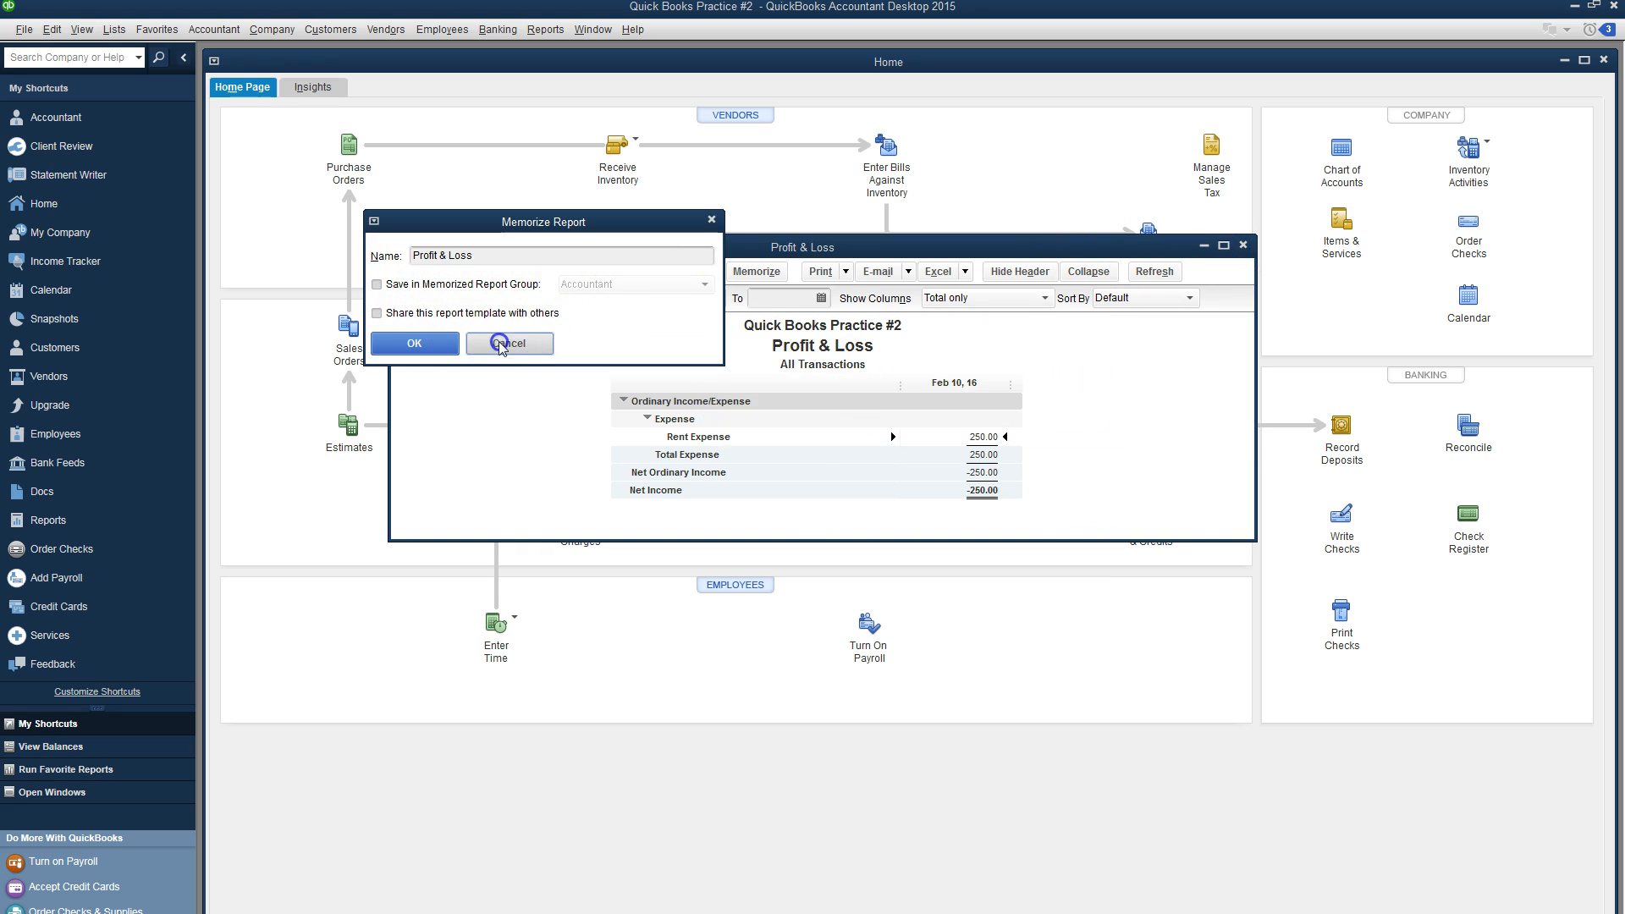
click(414, 343)
click(1242, 245)
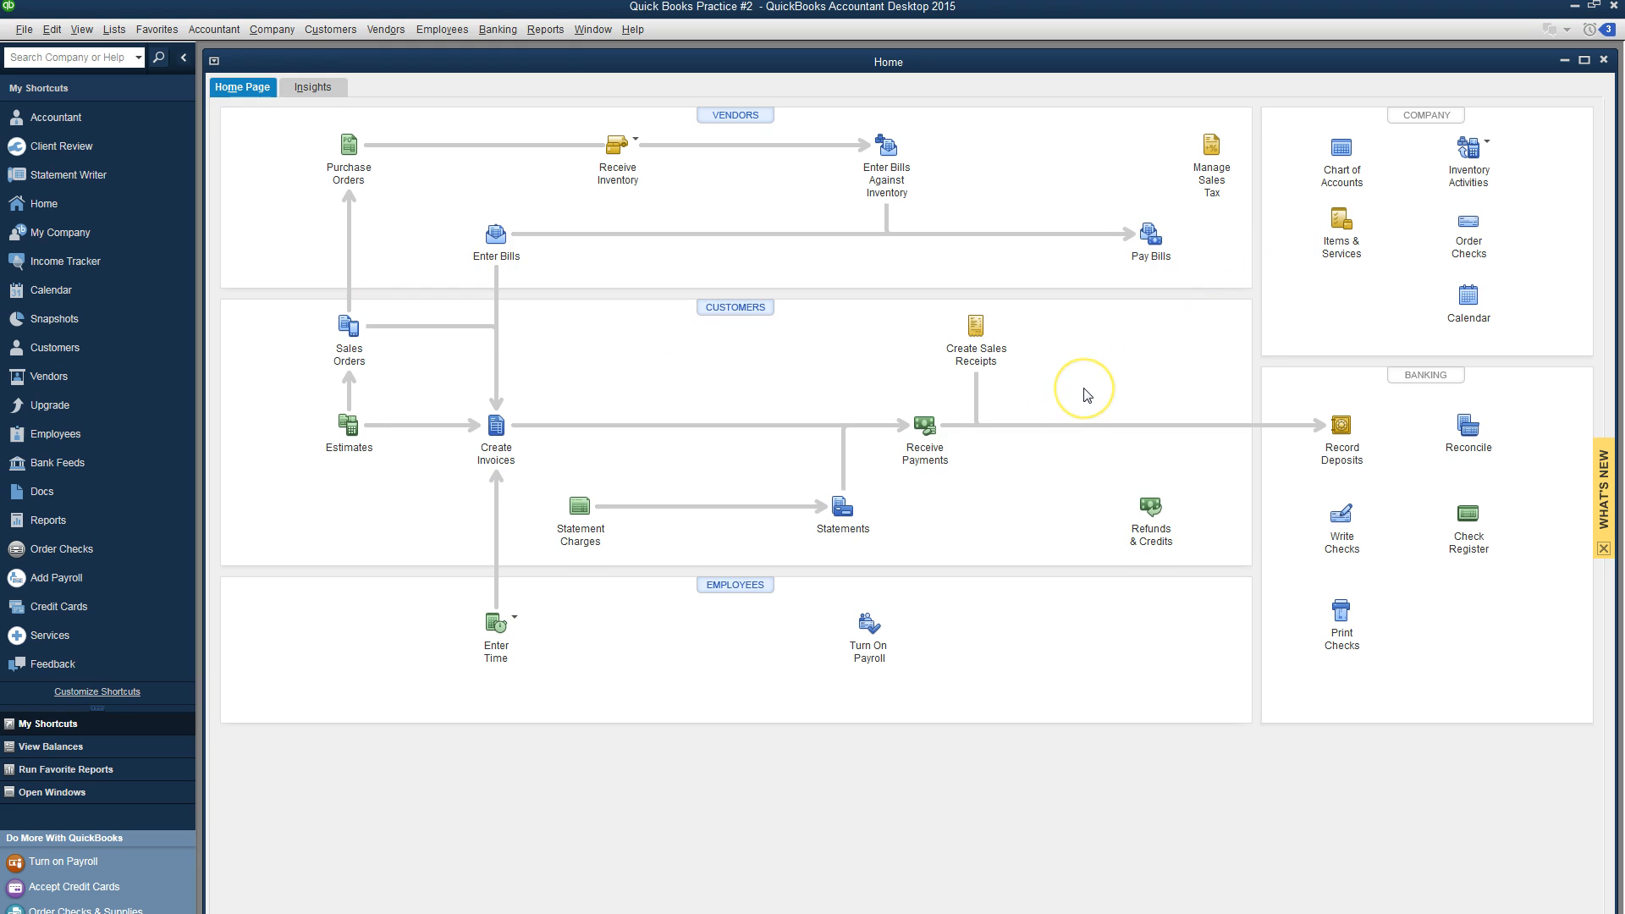
key(alt+Tab)
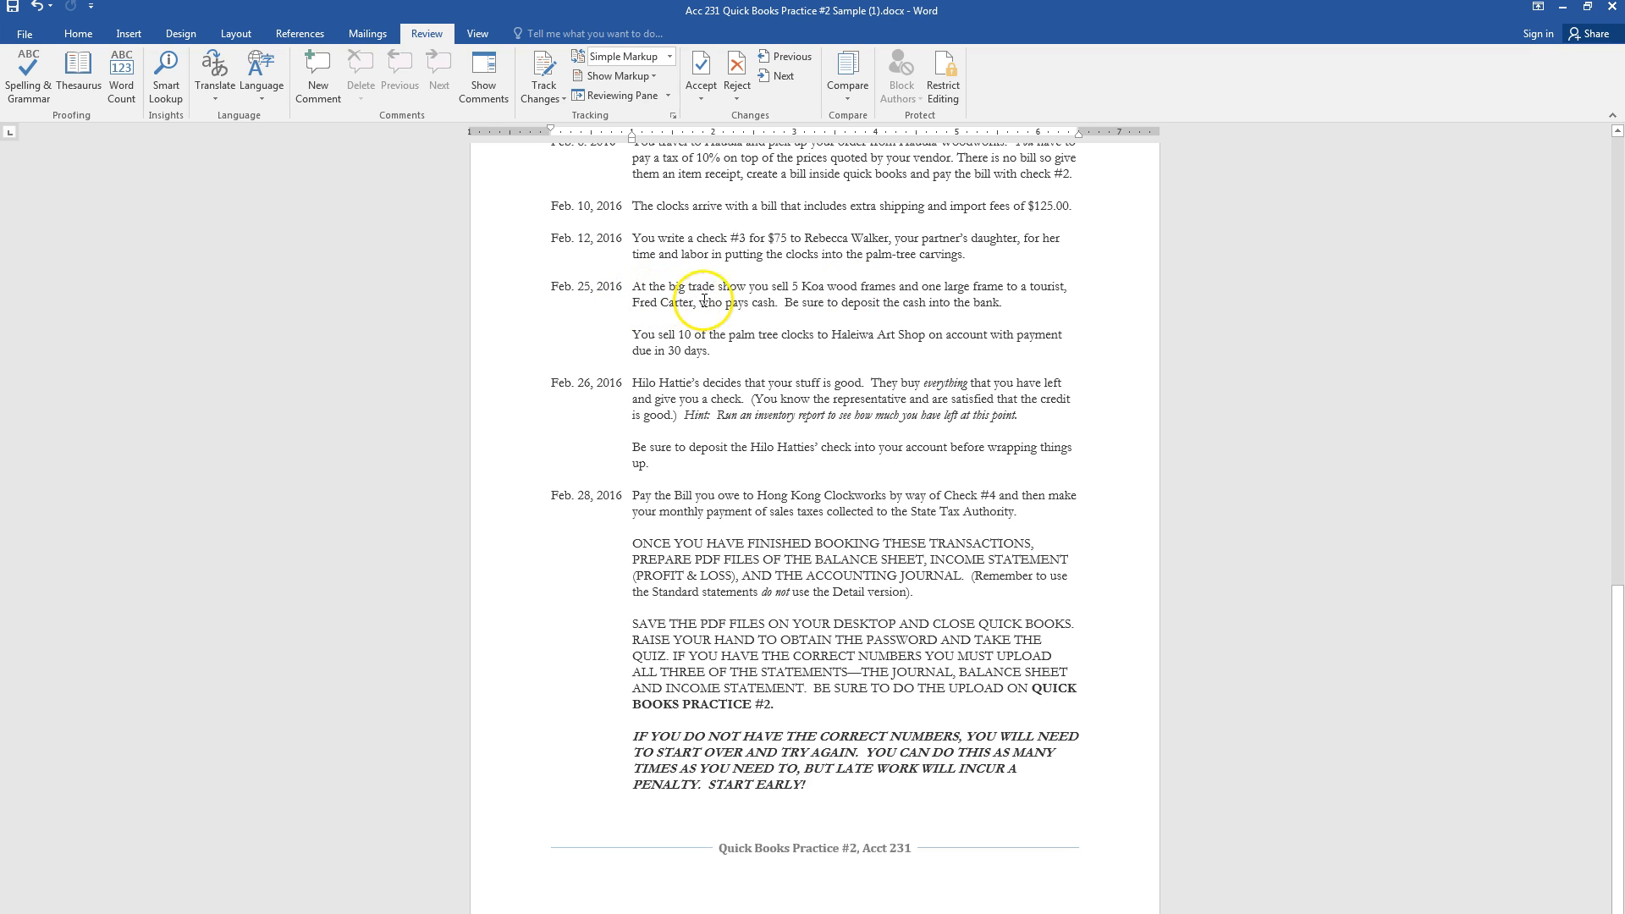
key(alt+Tab)
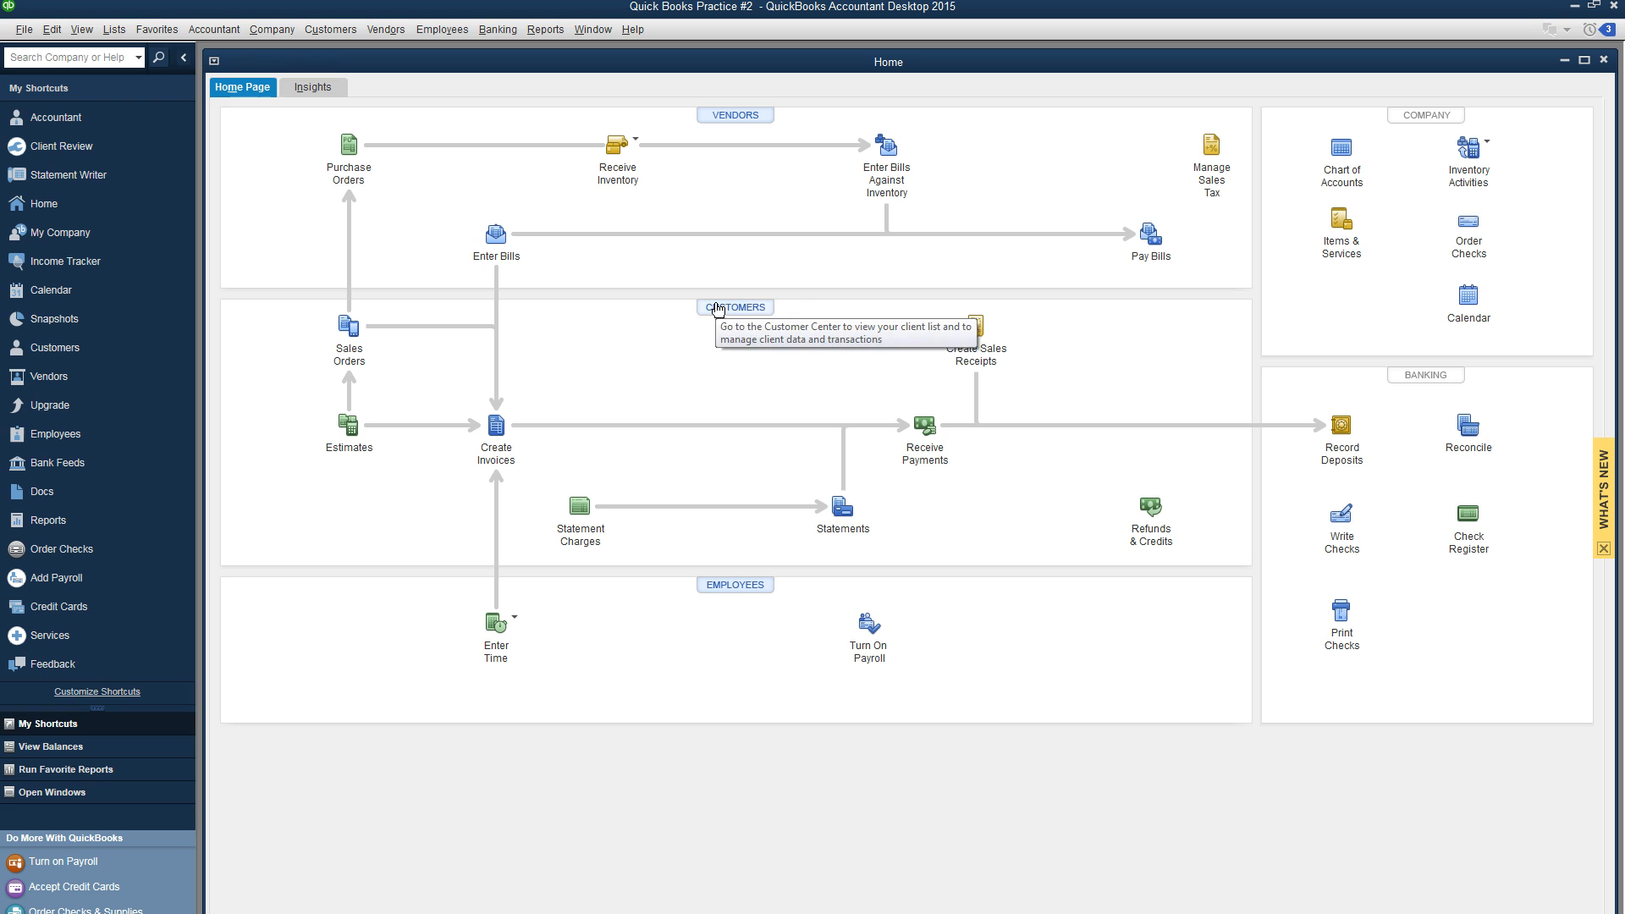
Step: Start a cash sales receipt for a quick-added new customer, dated 02/25/2016
click(969, 362)
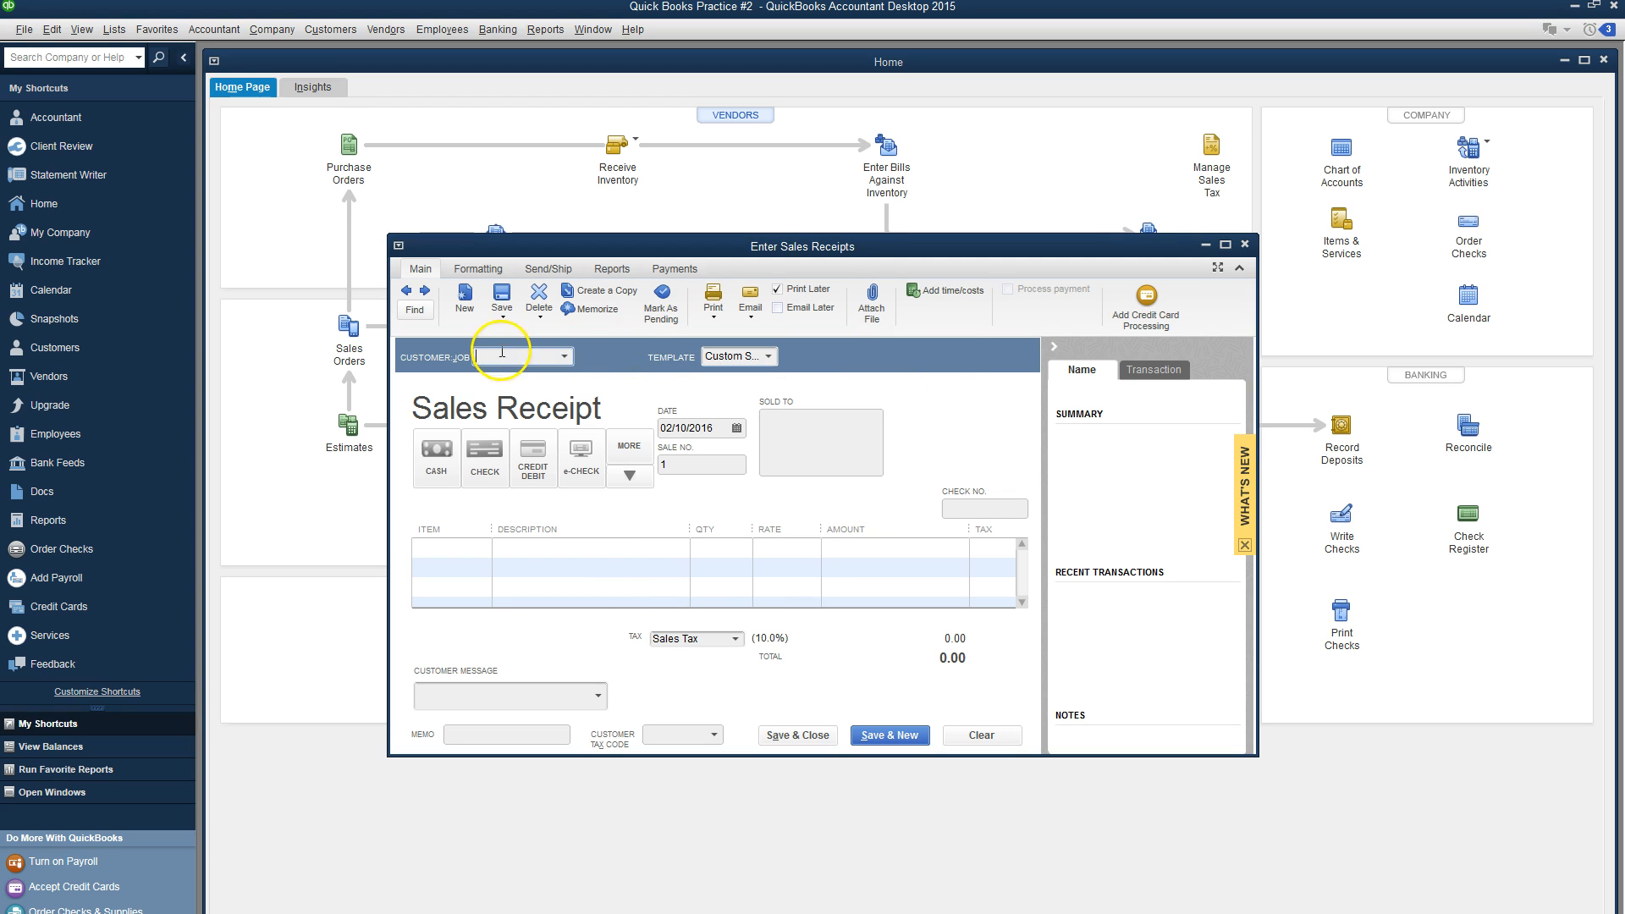
text(er)
click(501, 305)
click(718, 363)
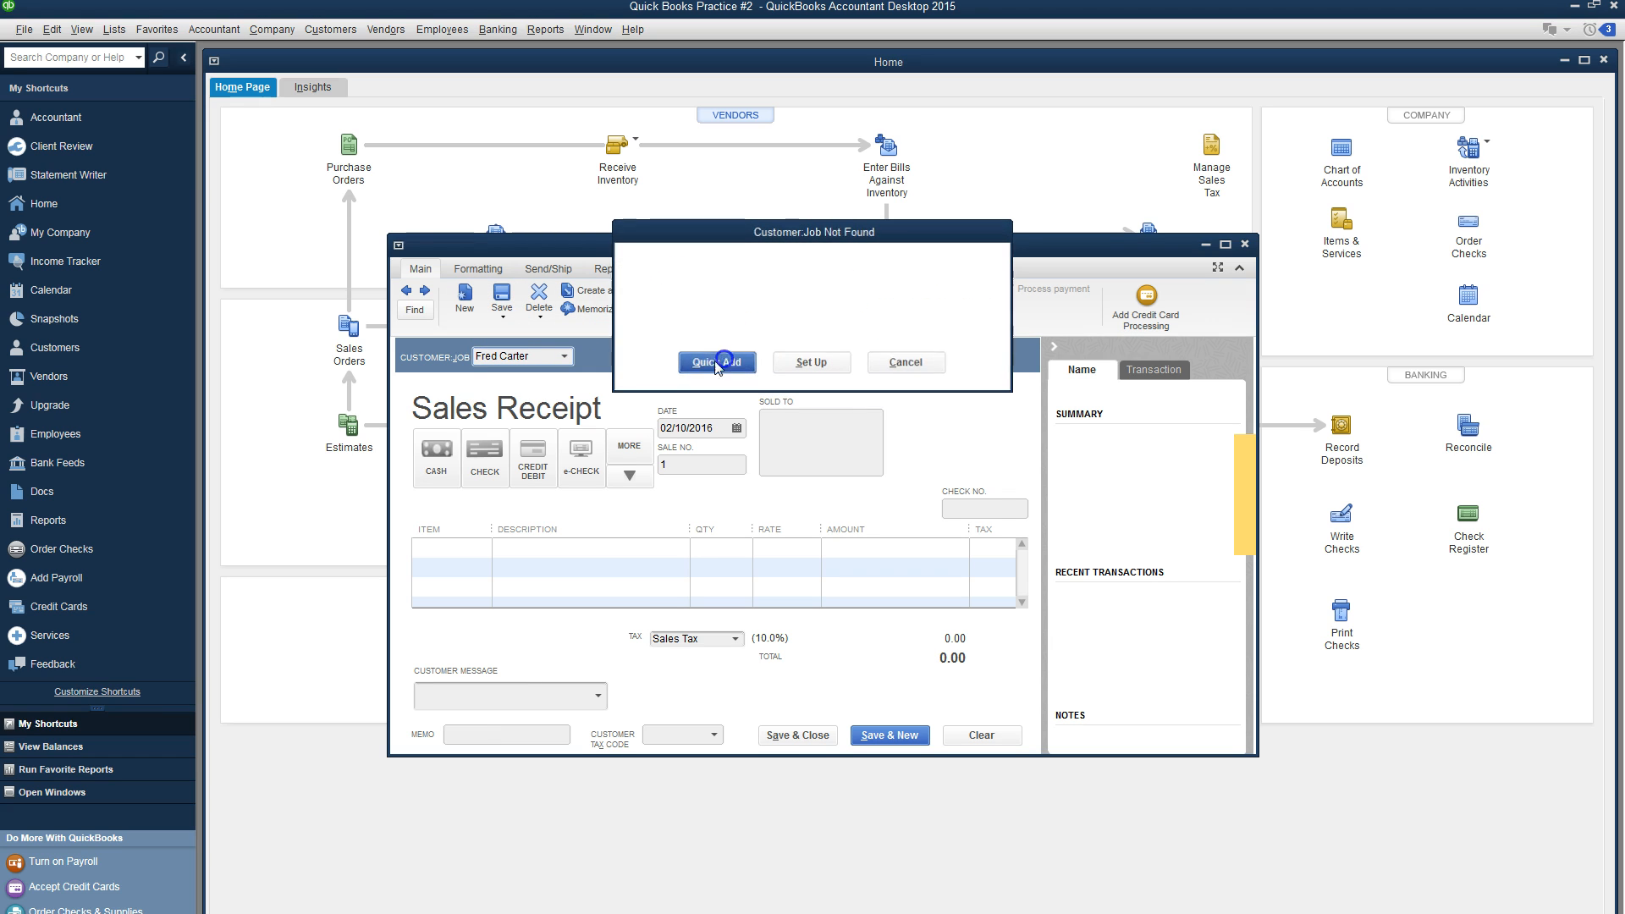
click(737, 429)
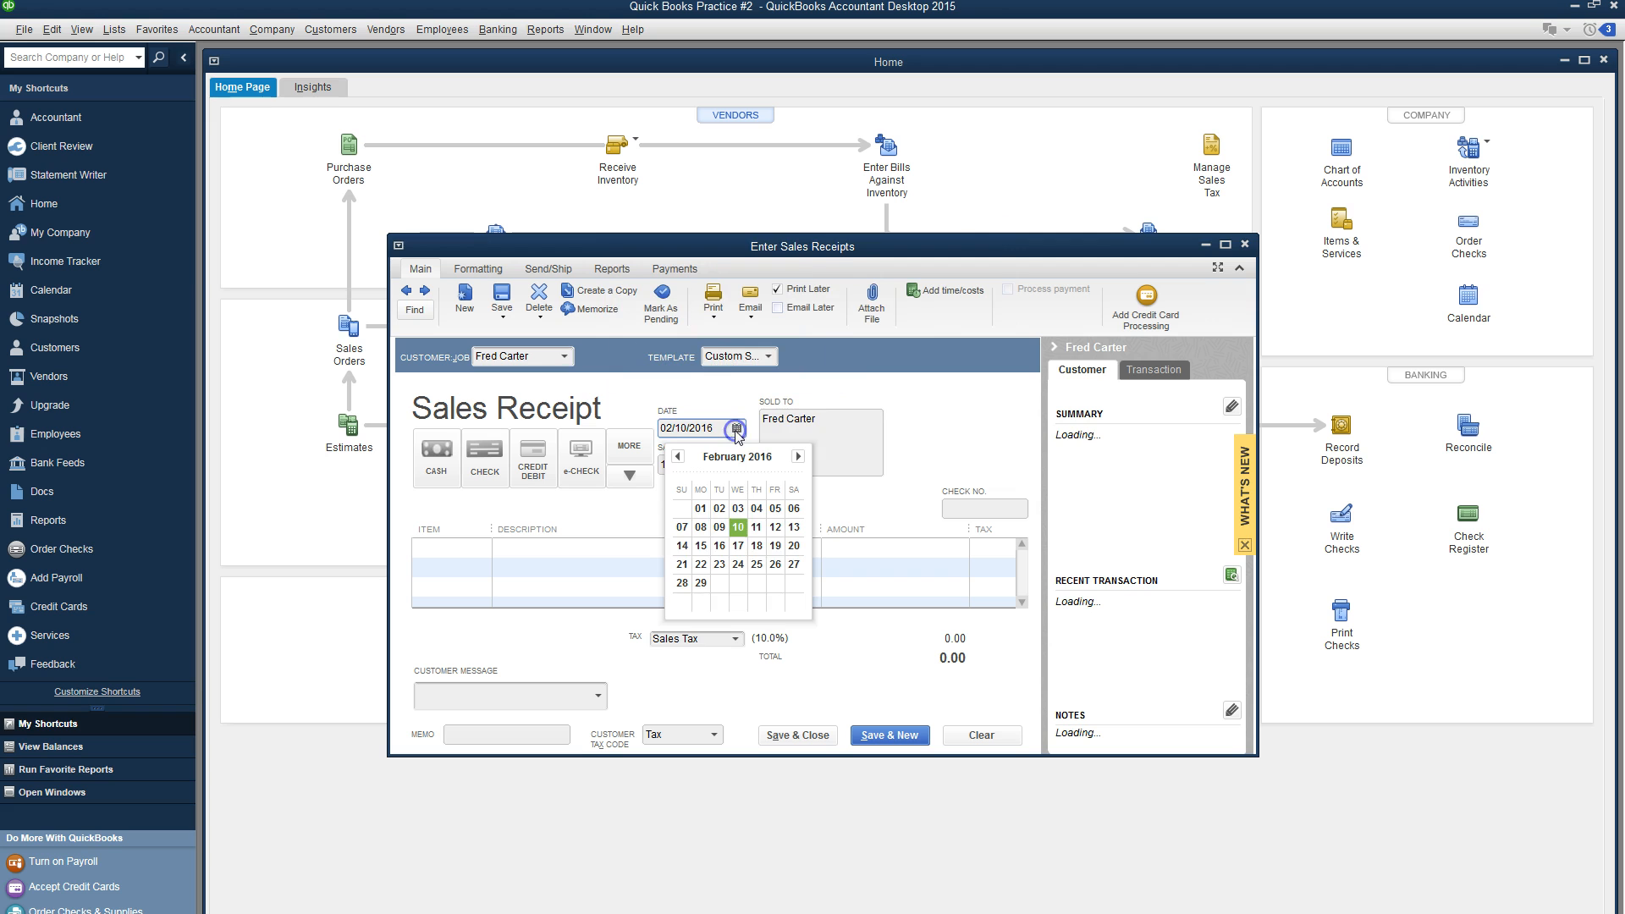
click(756, 563)
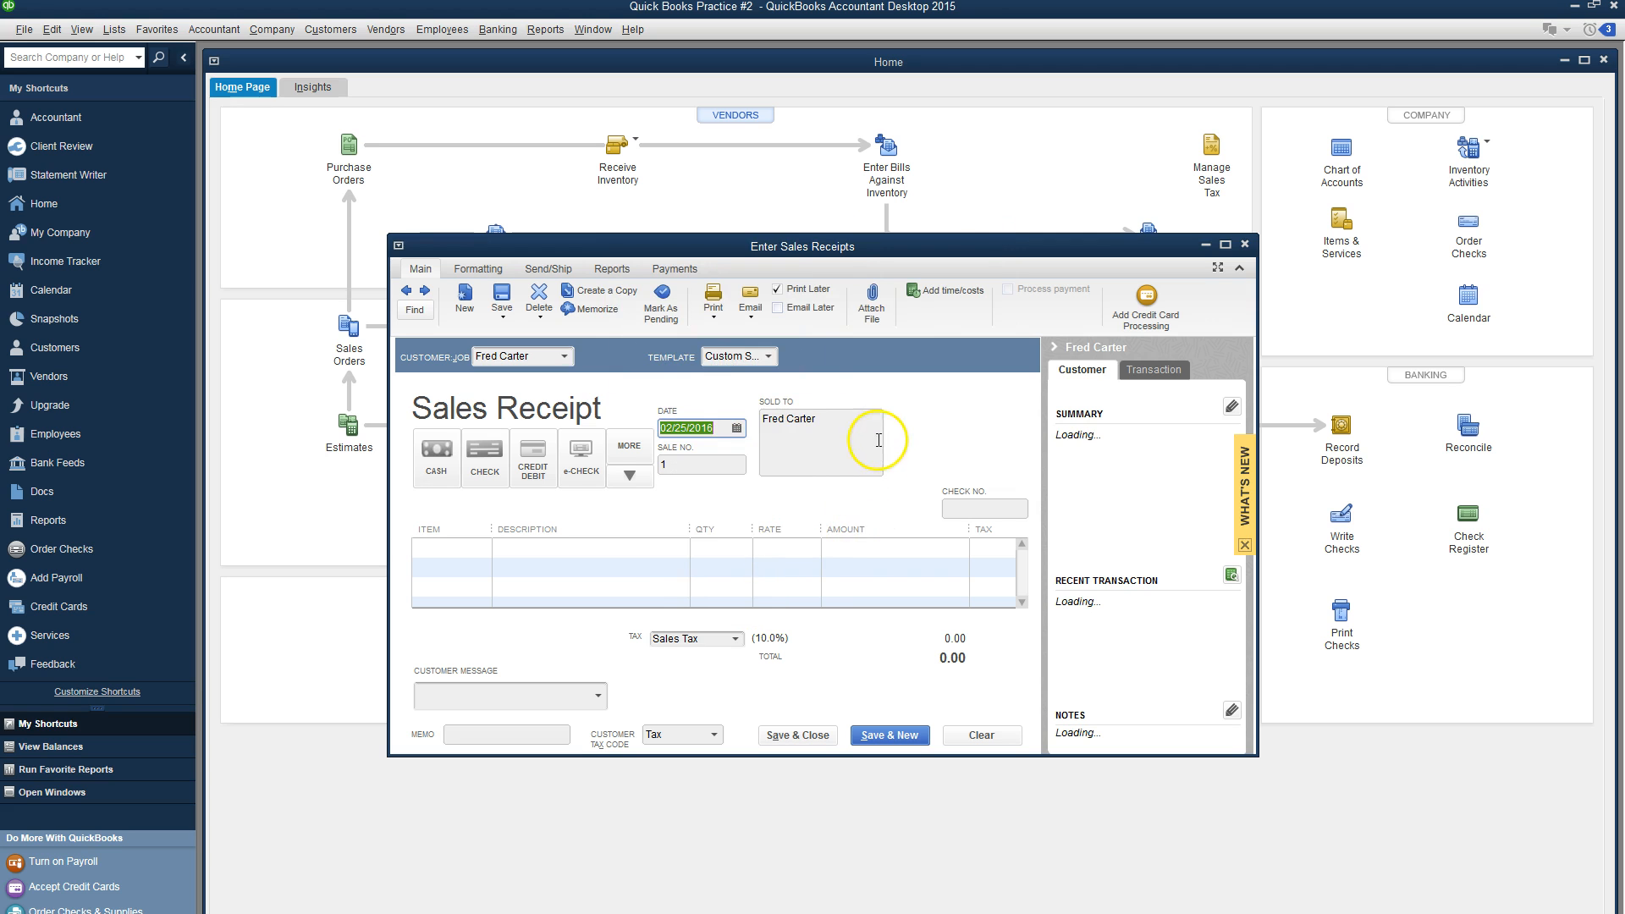
key(alt+Tab)
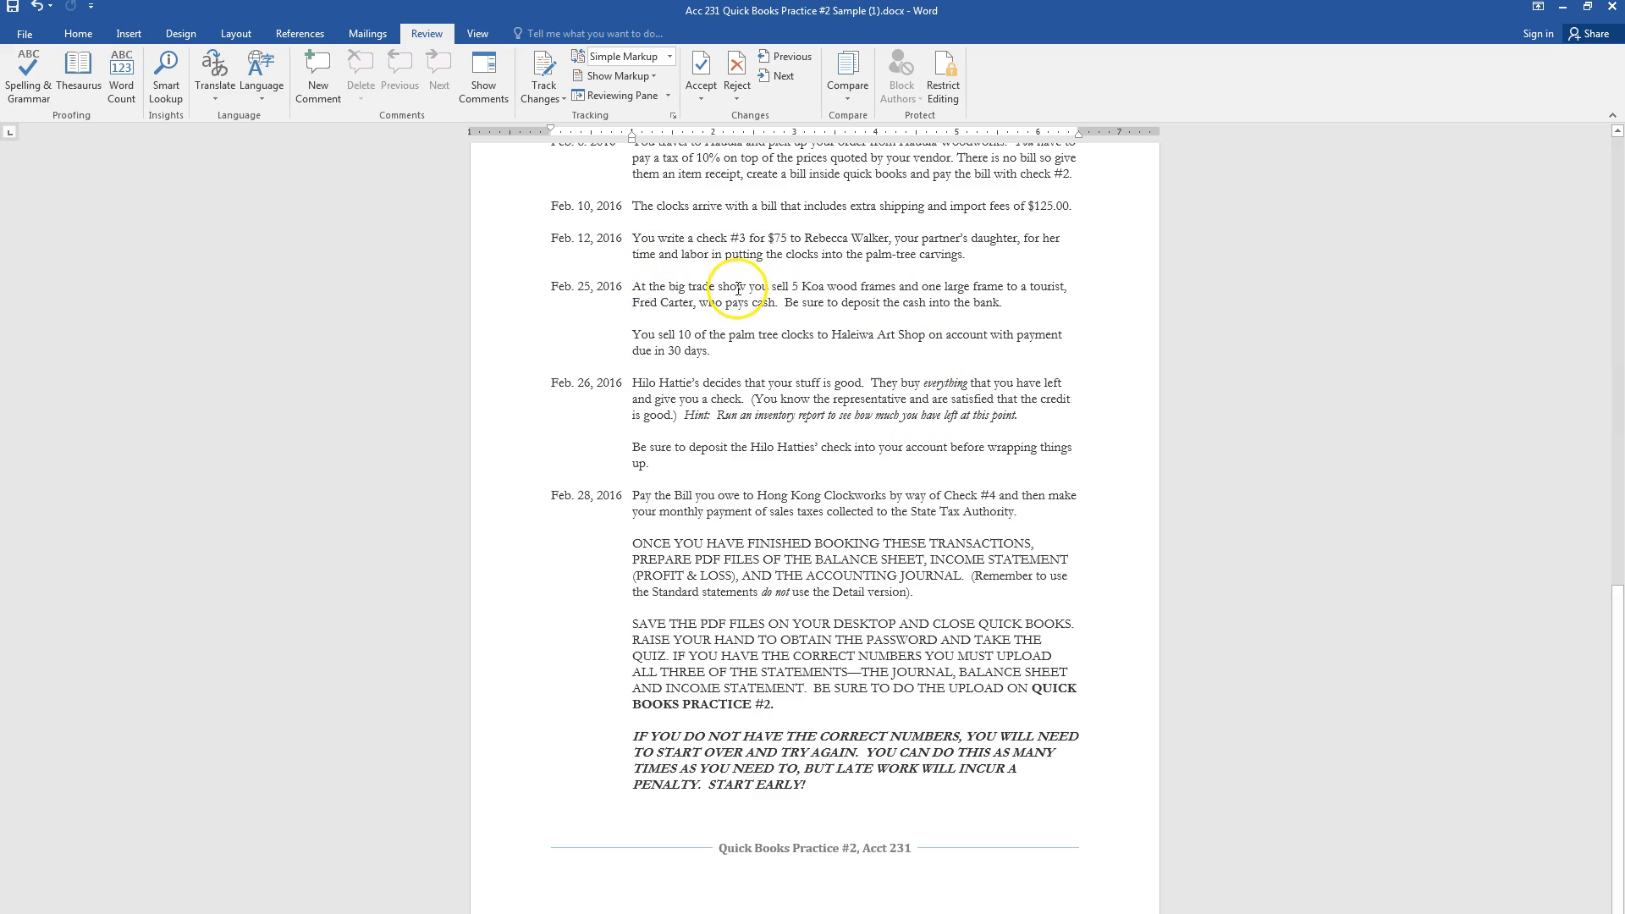
key(alt+Tab)
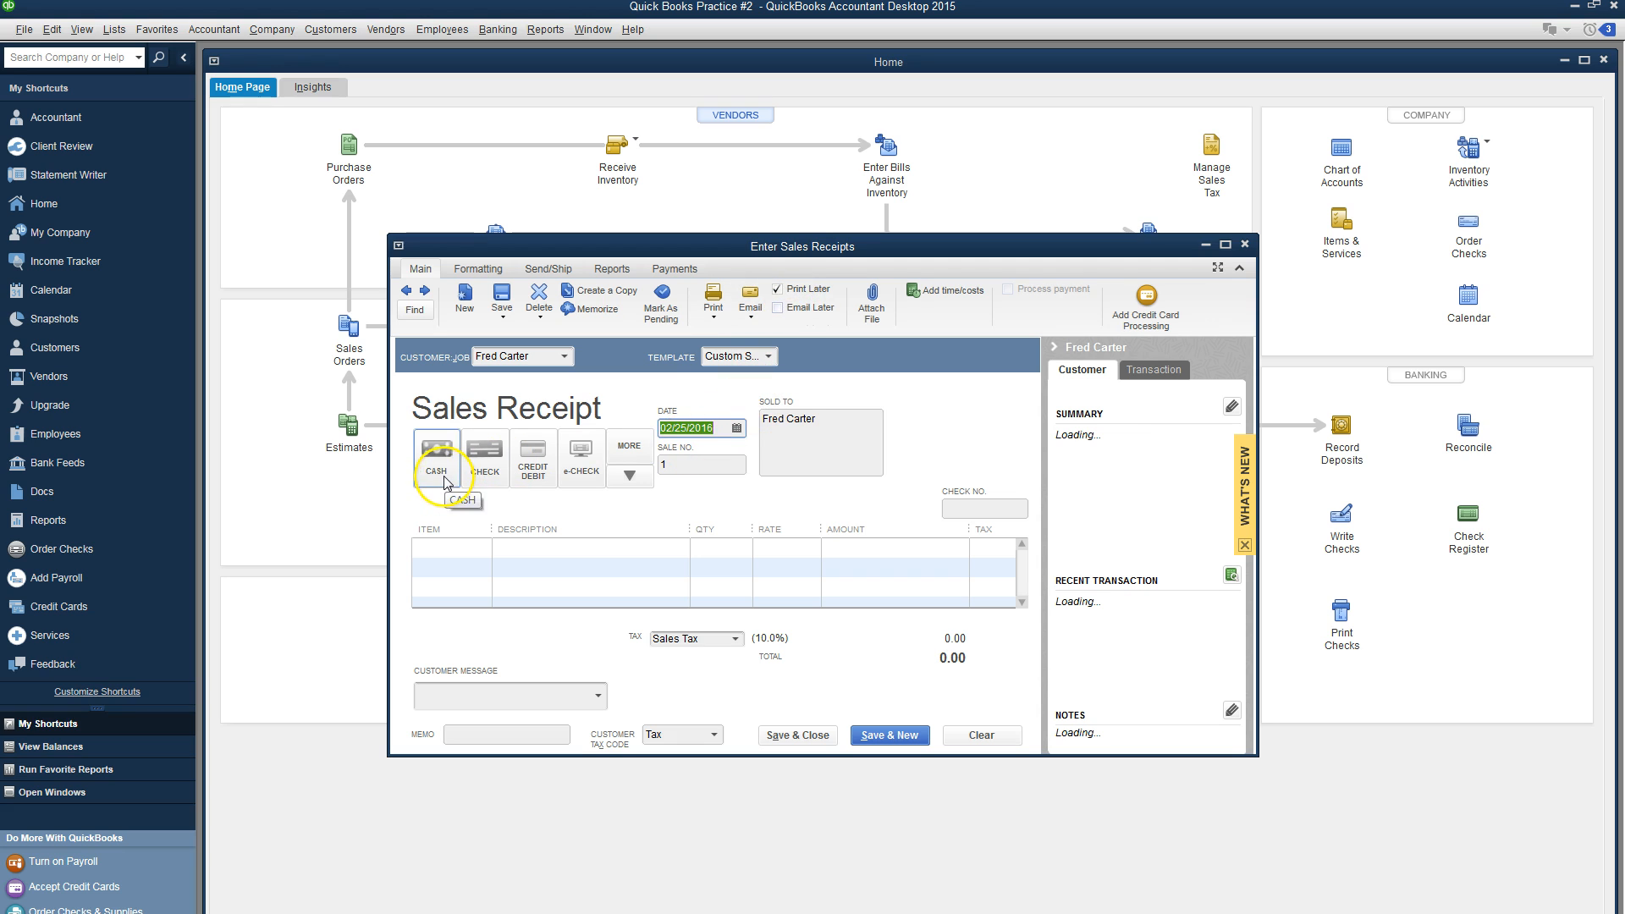
click(444, 479)
Step: Add 5 Koa Wood Frames and 1 Large Frame, memo 'First Sale', and save the 302.50 receipt
click(464, 546)
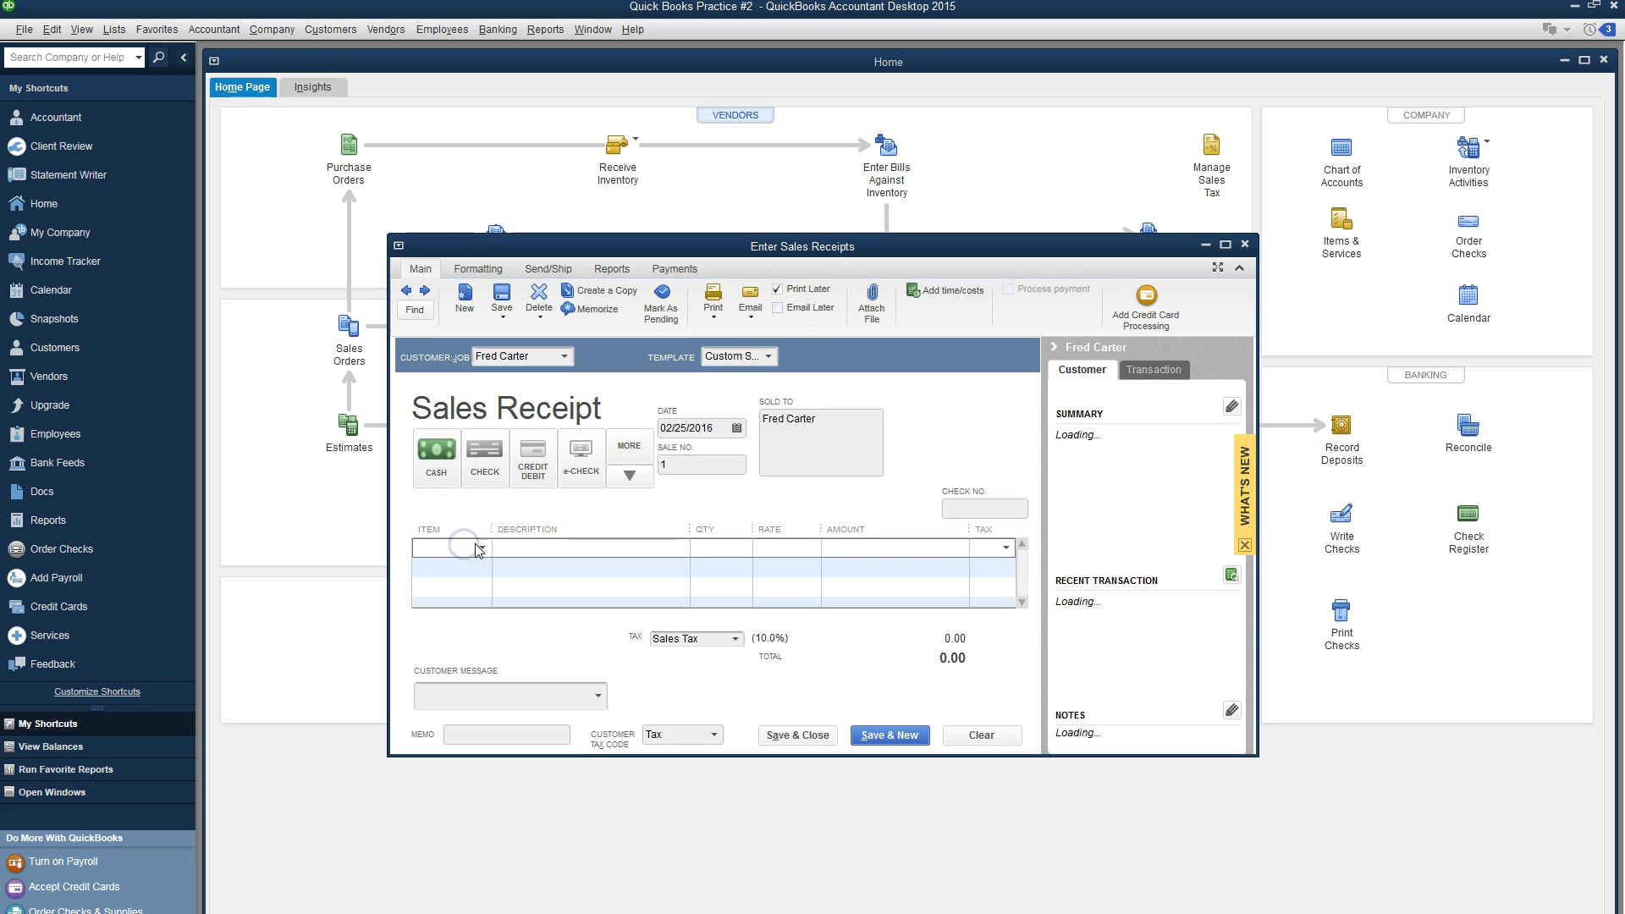
click(479, 548)
click(464, 627)
click(714, 548)
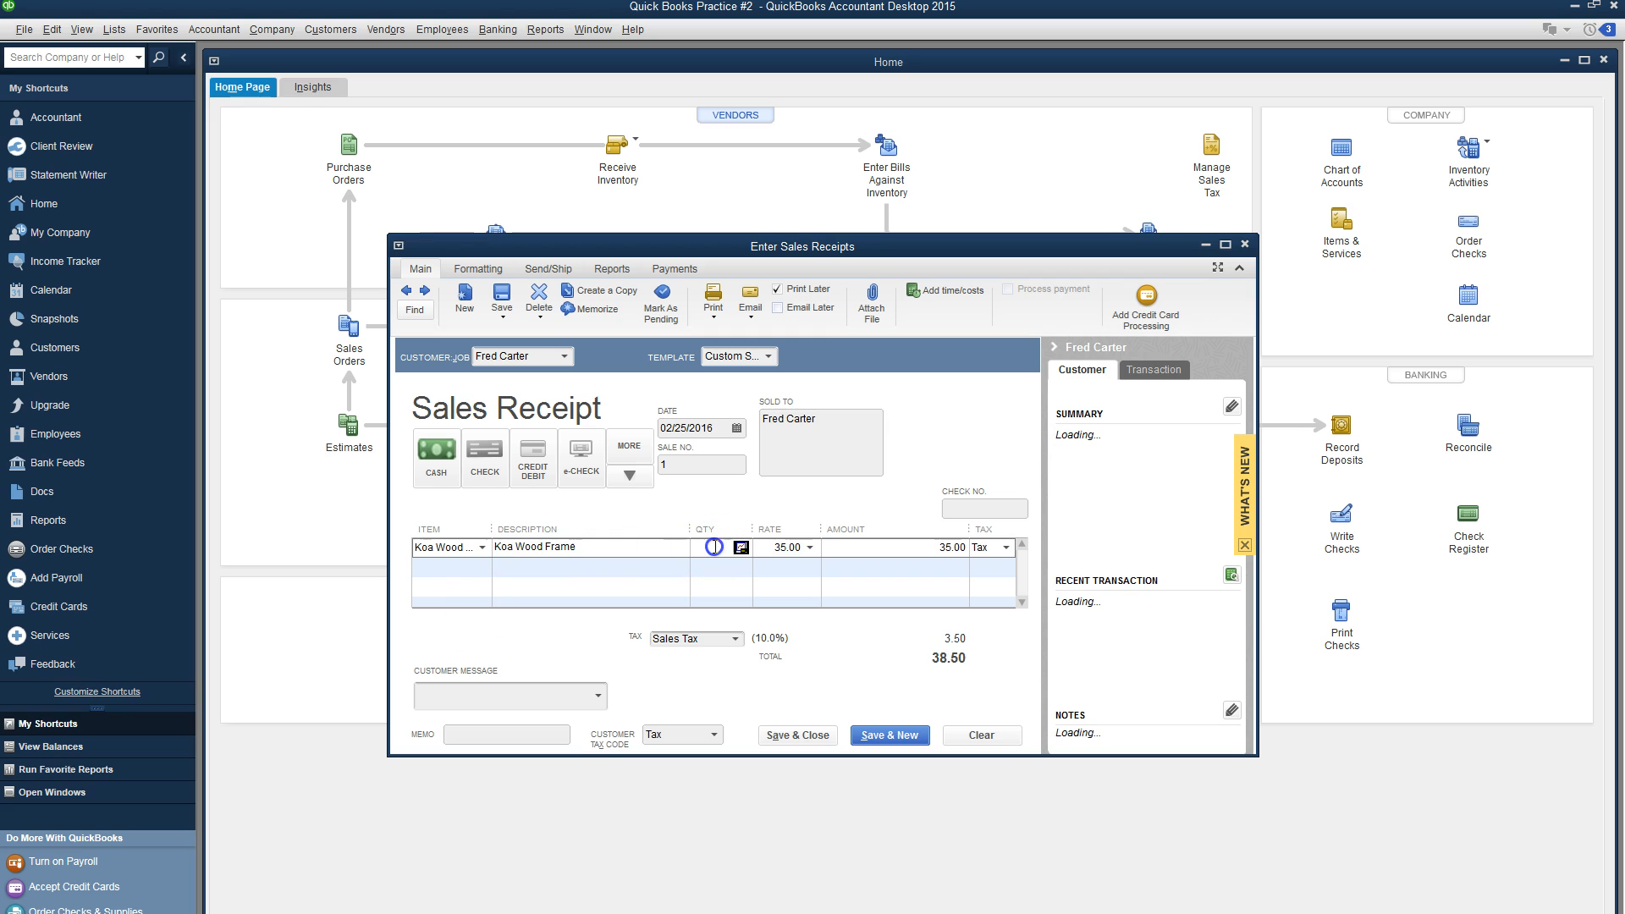
click(466, 569)
click(482, 568)
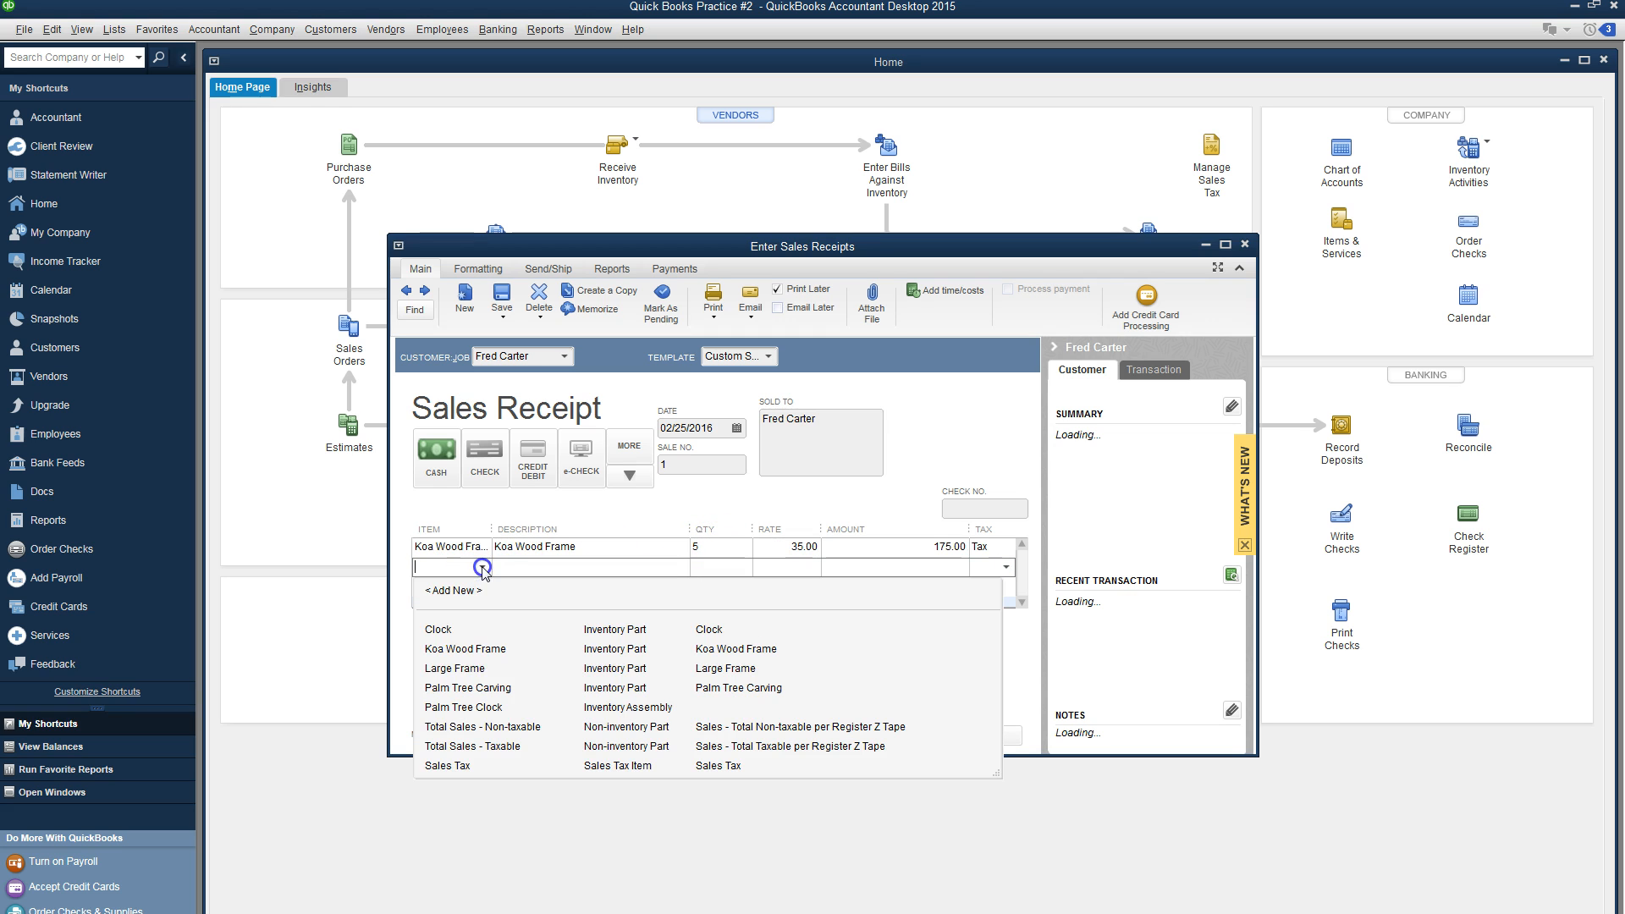
click(465, 668)
click(715, 566)
text(1)
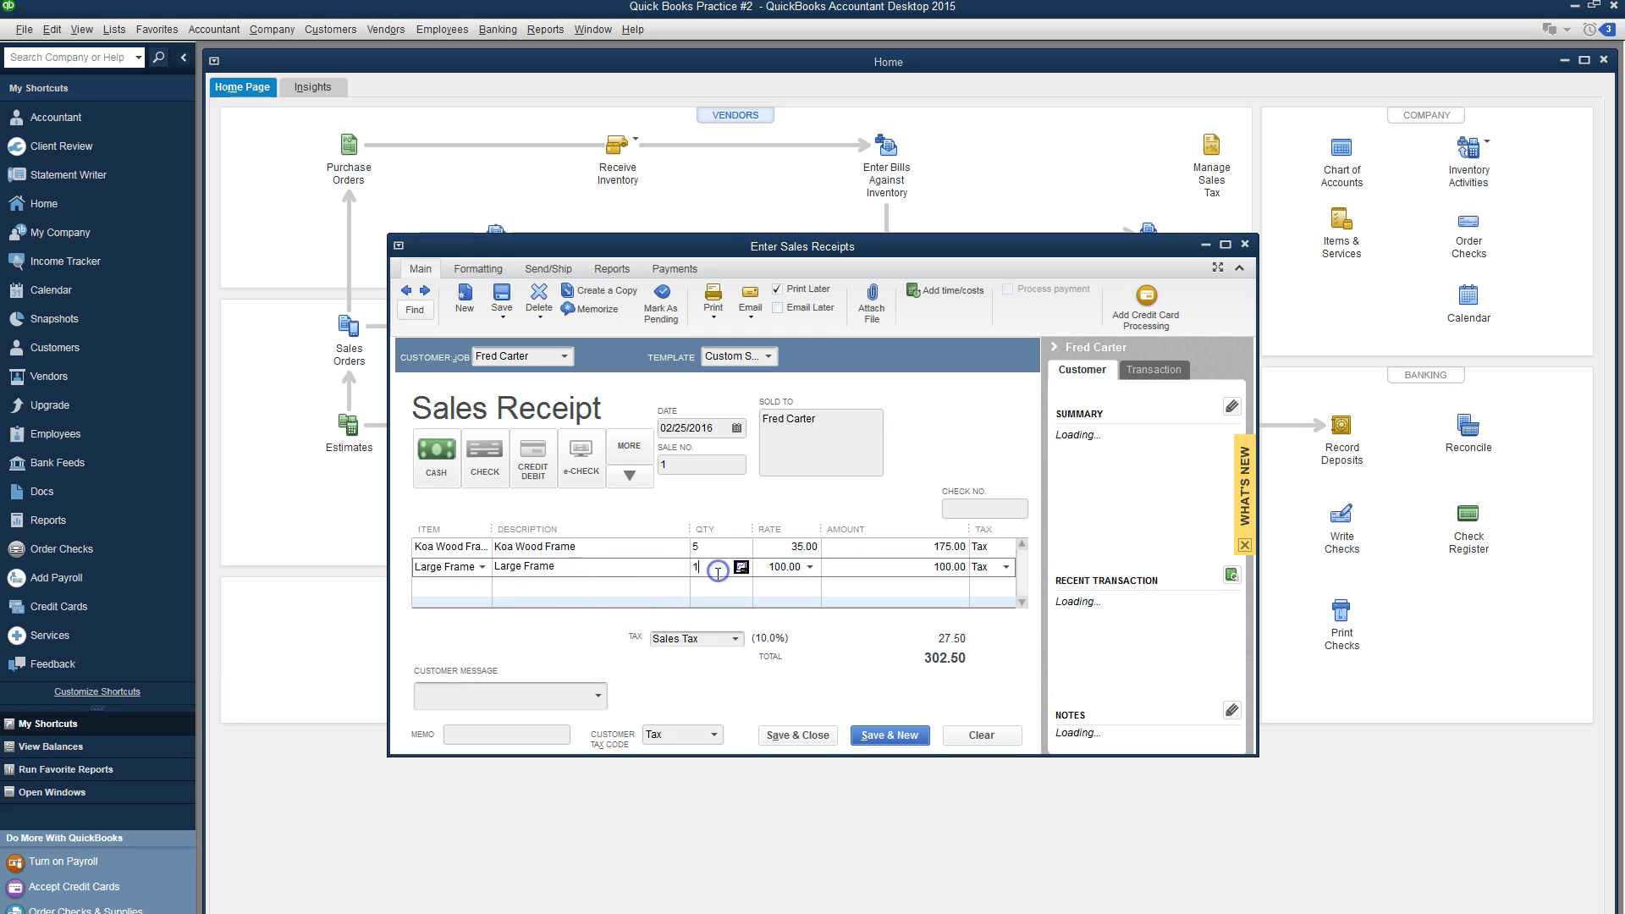
click(563, 695)
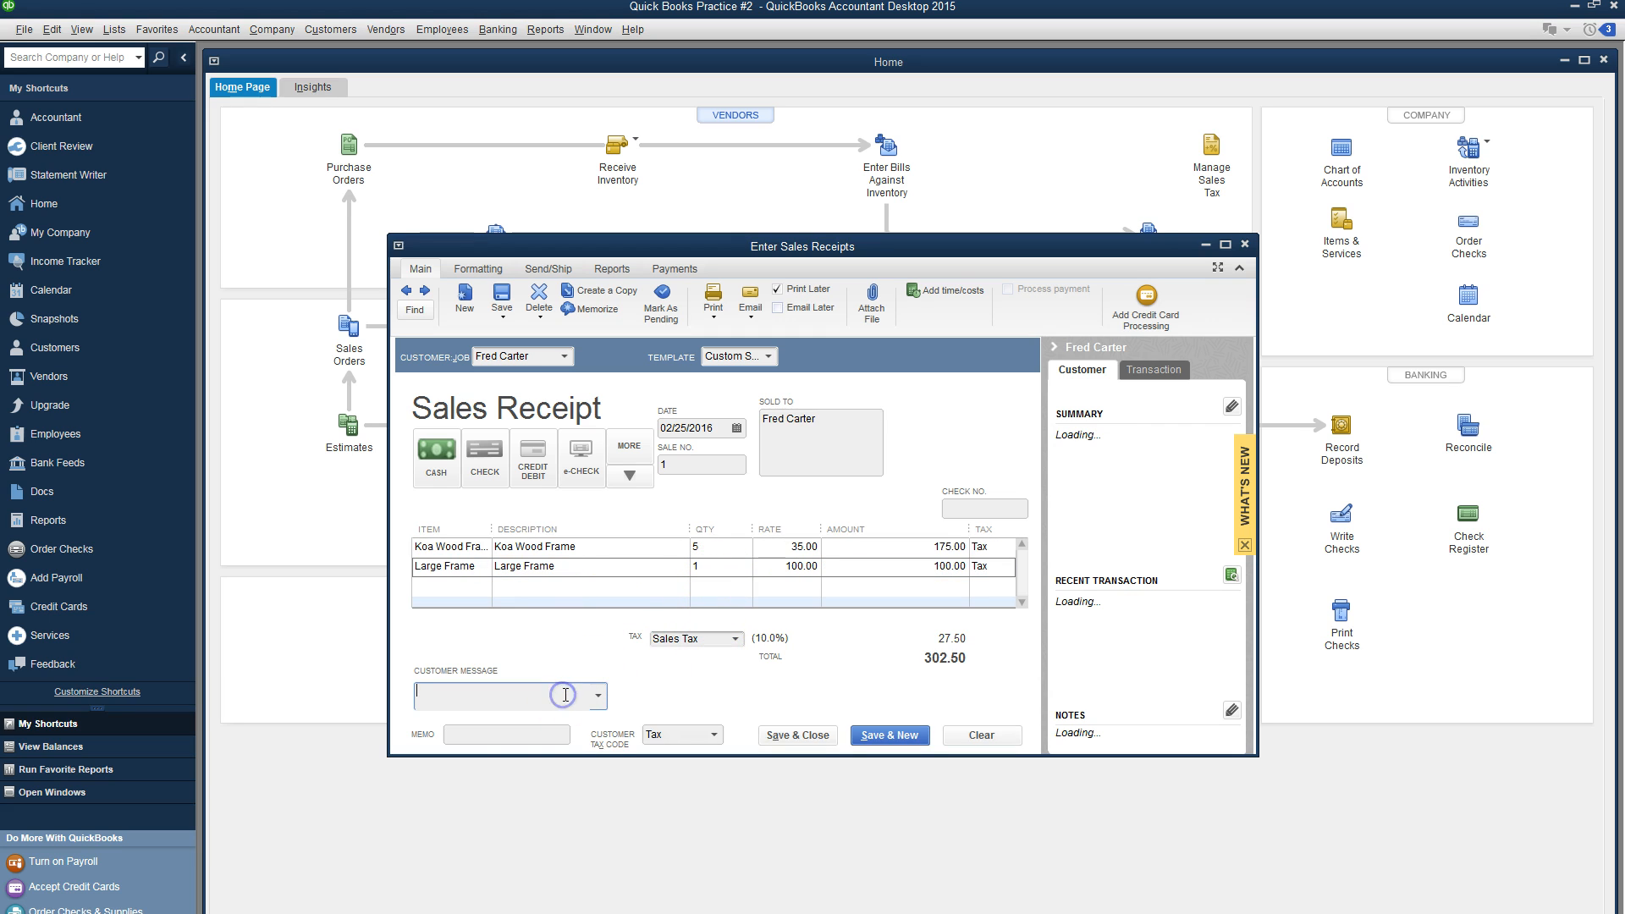
click(530, 735)
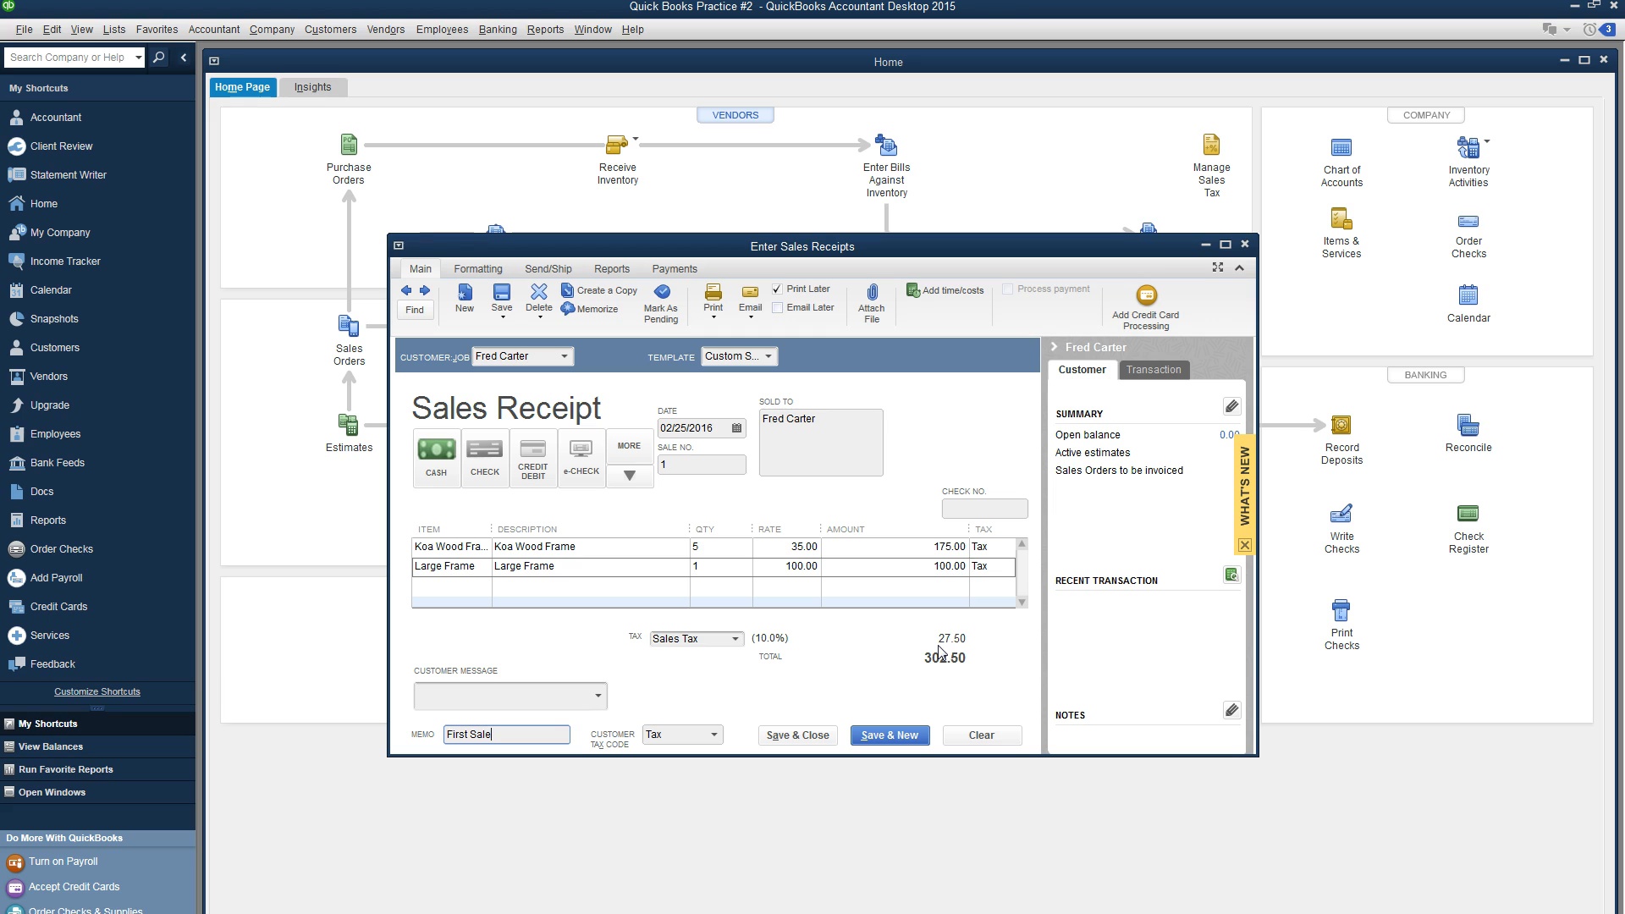
click(799, 736)
click(789, 401)
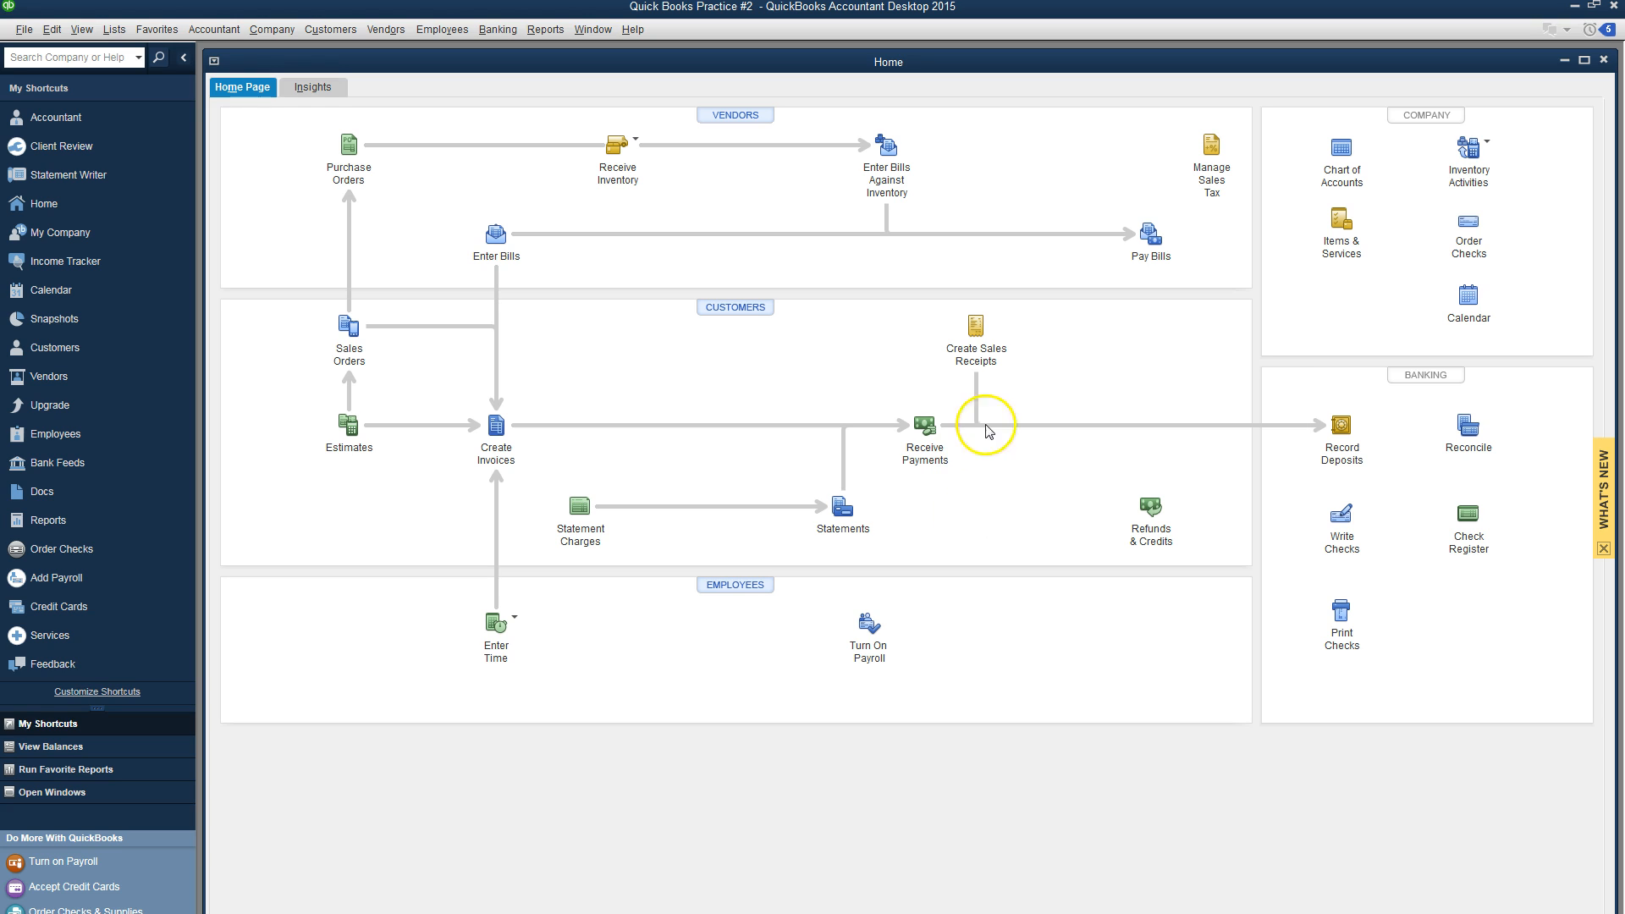
click(1340, 428)
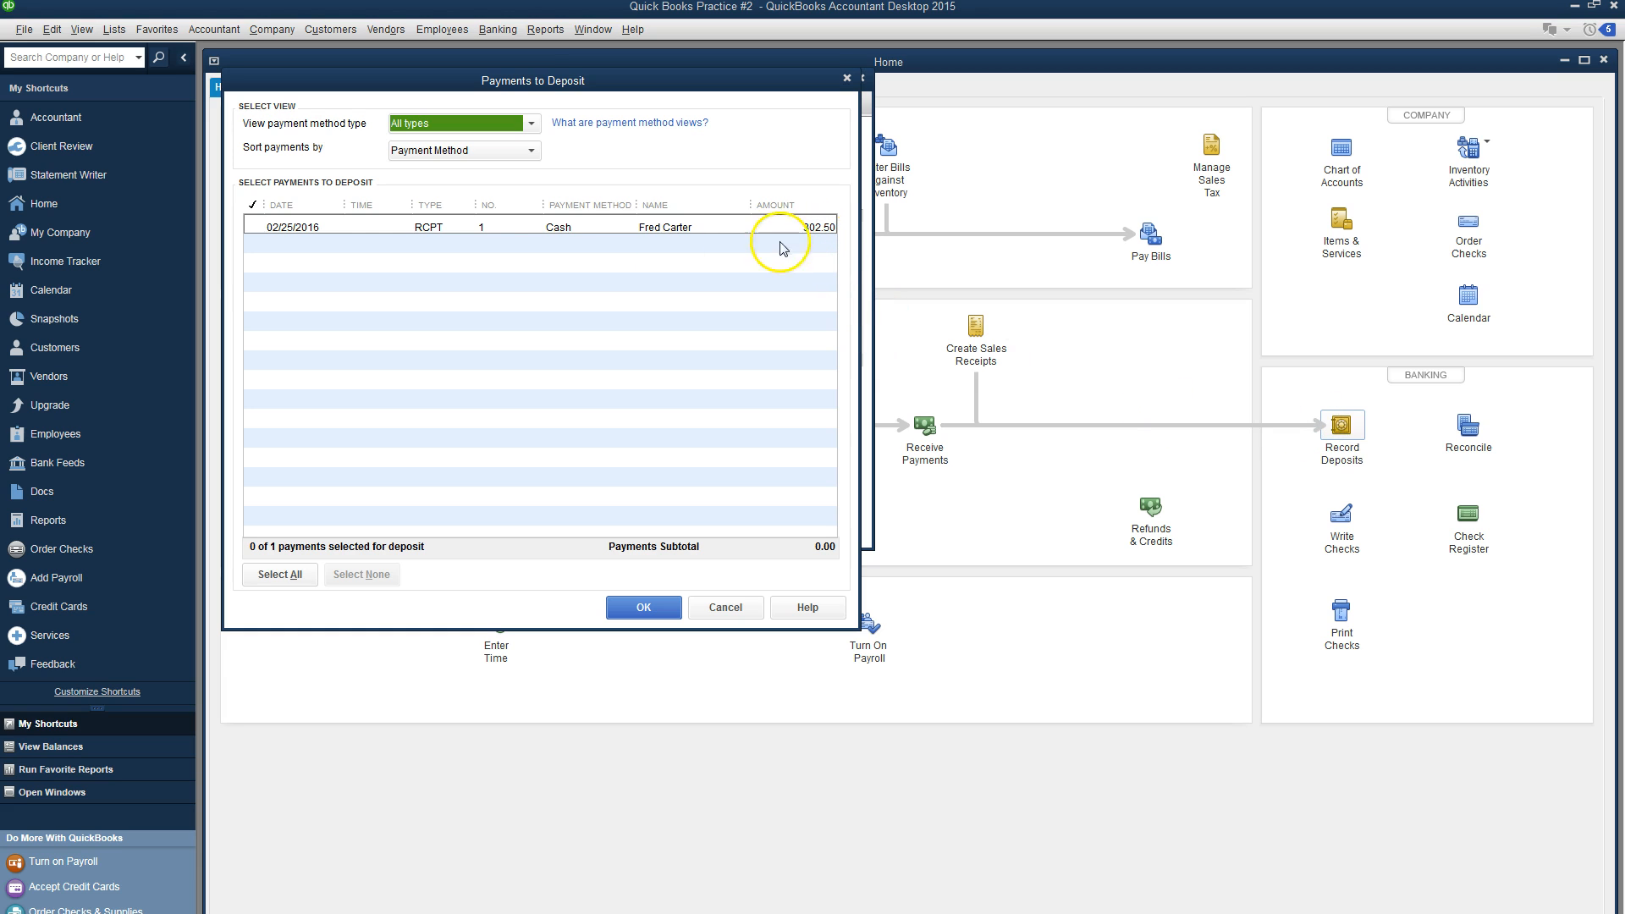
click(253, 226)
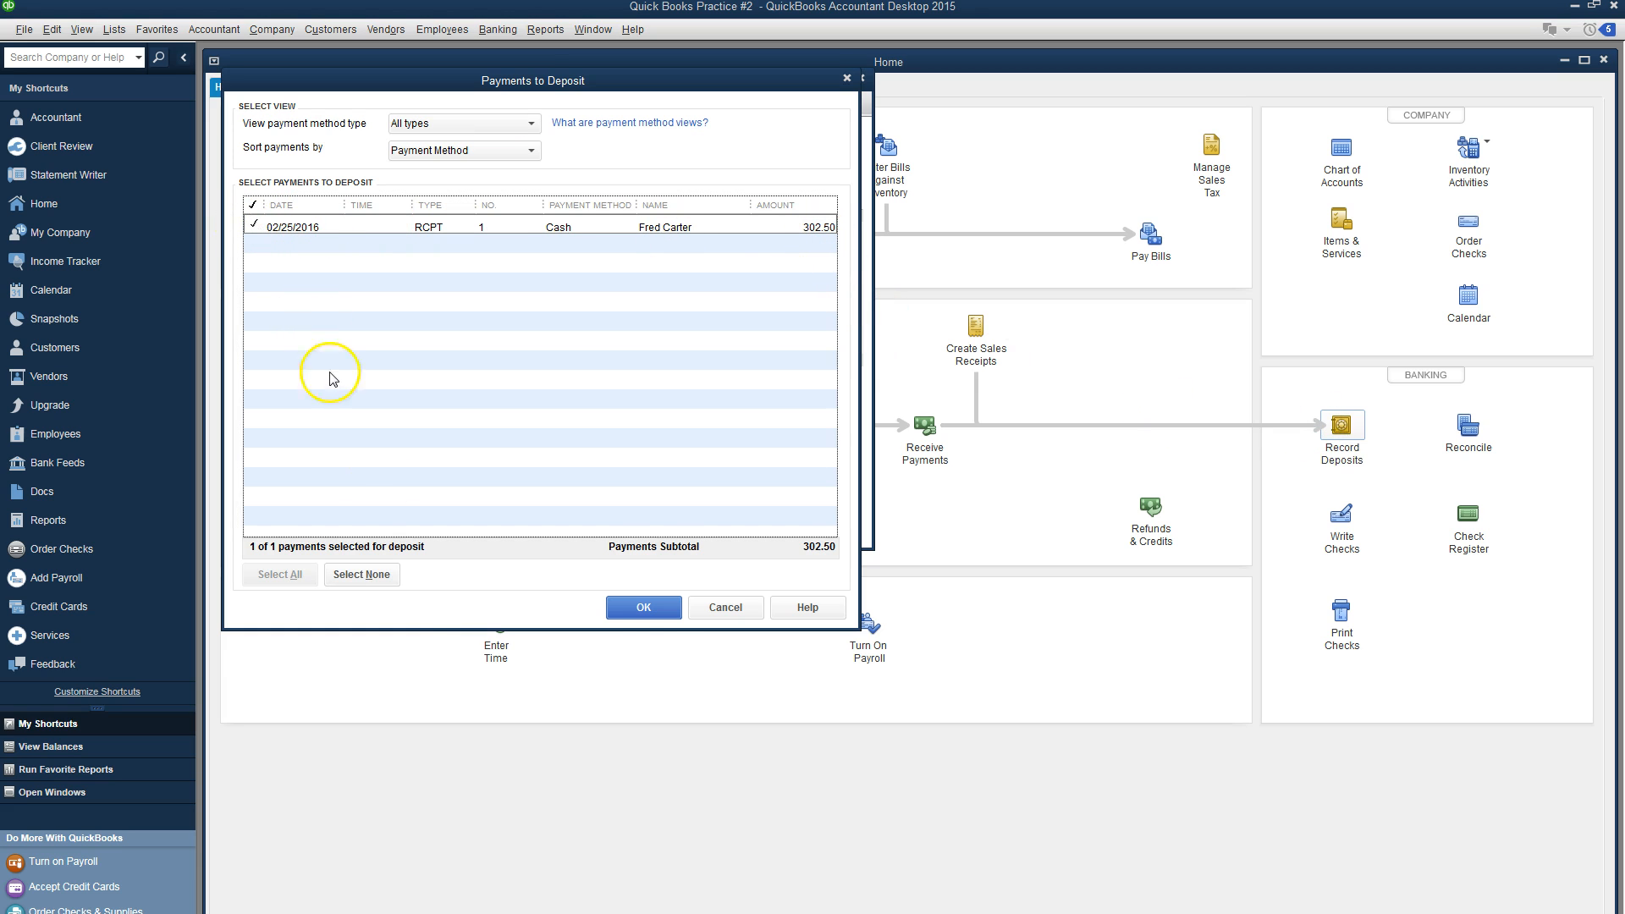
click(644, 608)
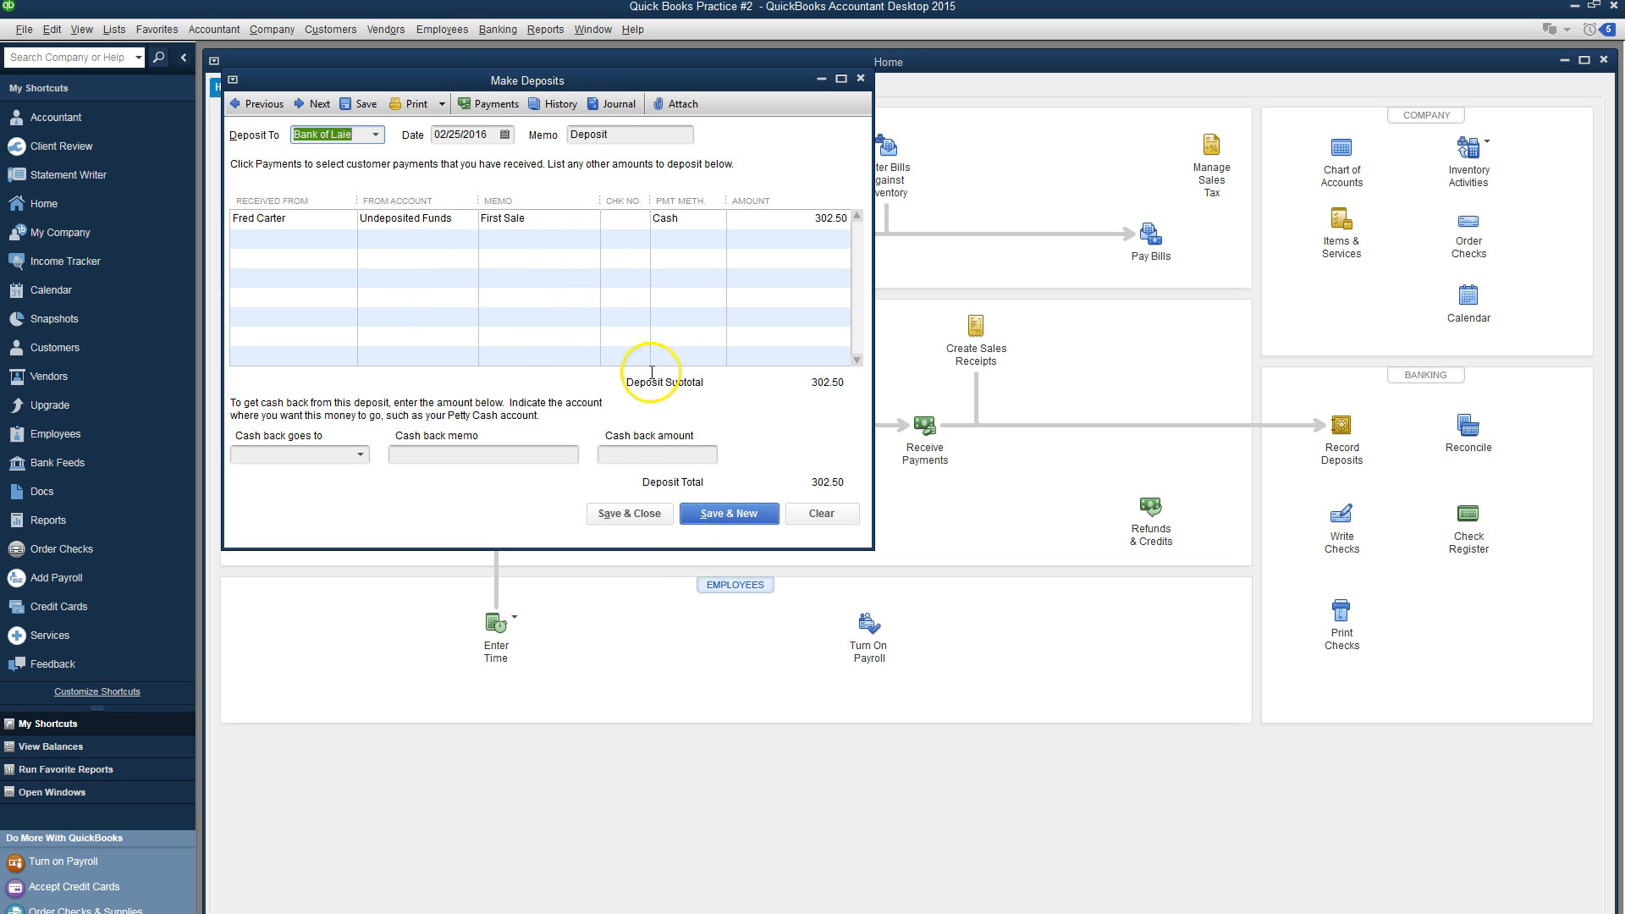
click(642, 519)
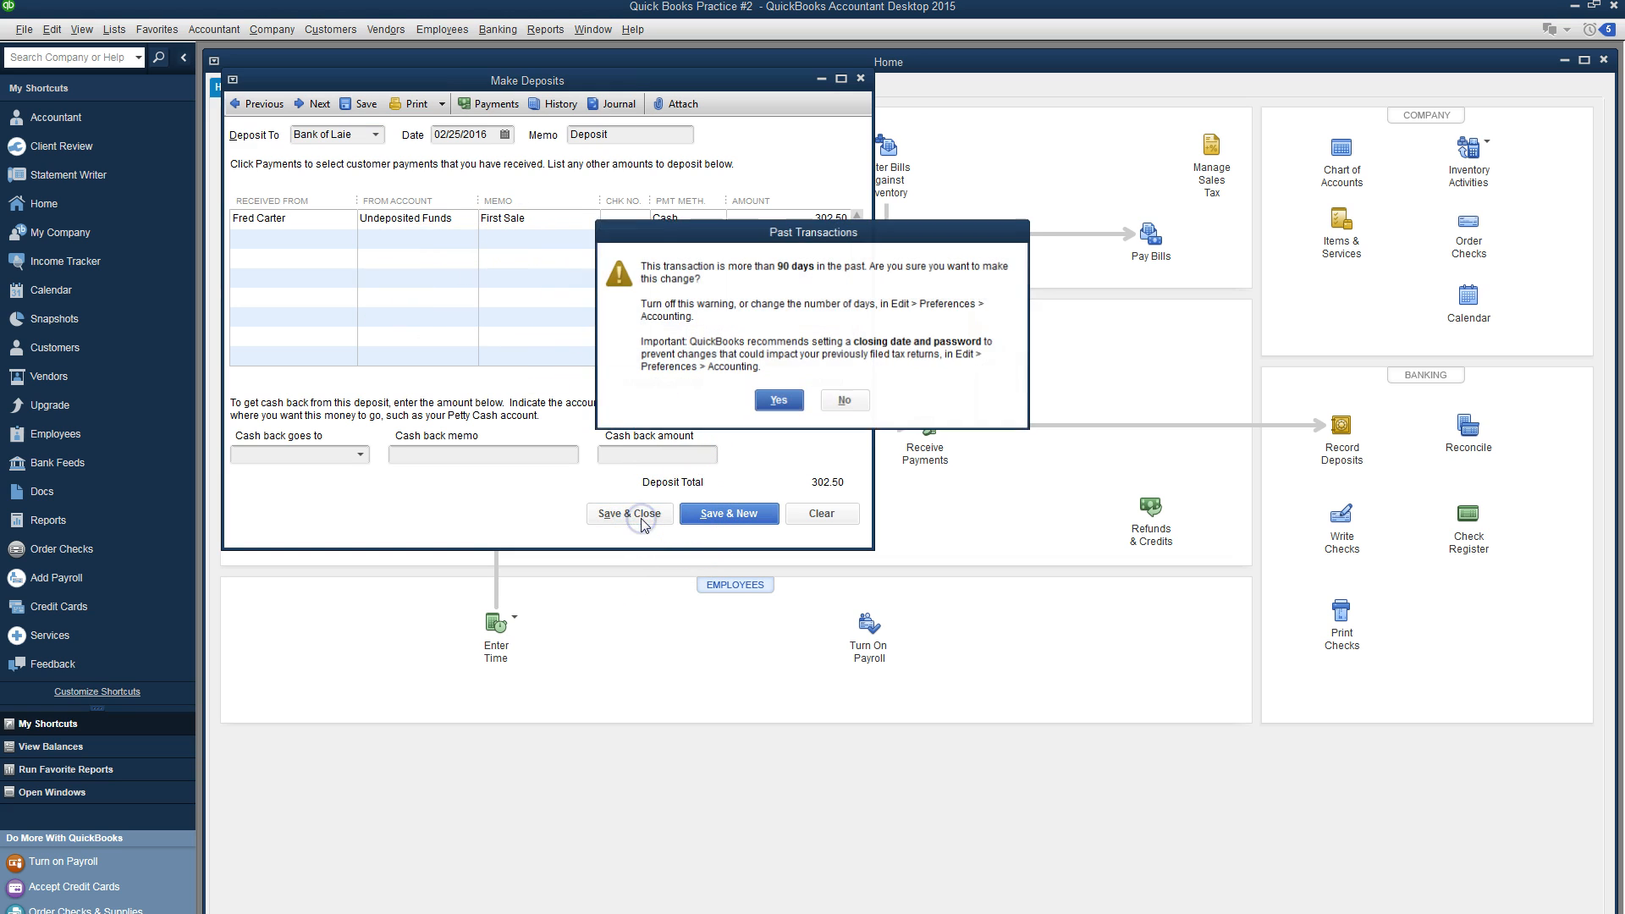
click(777, 405)
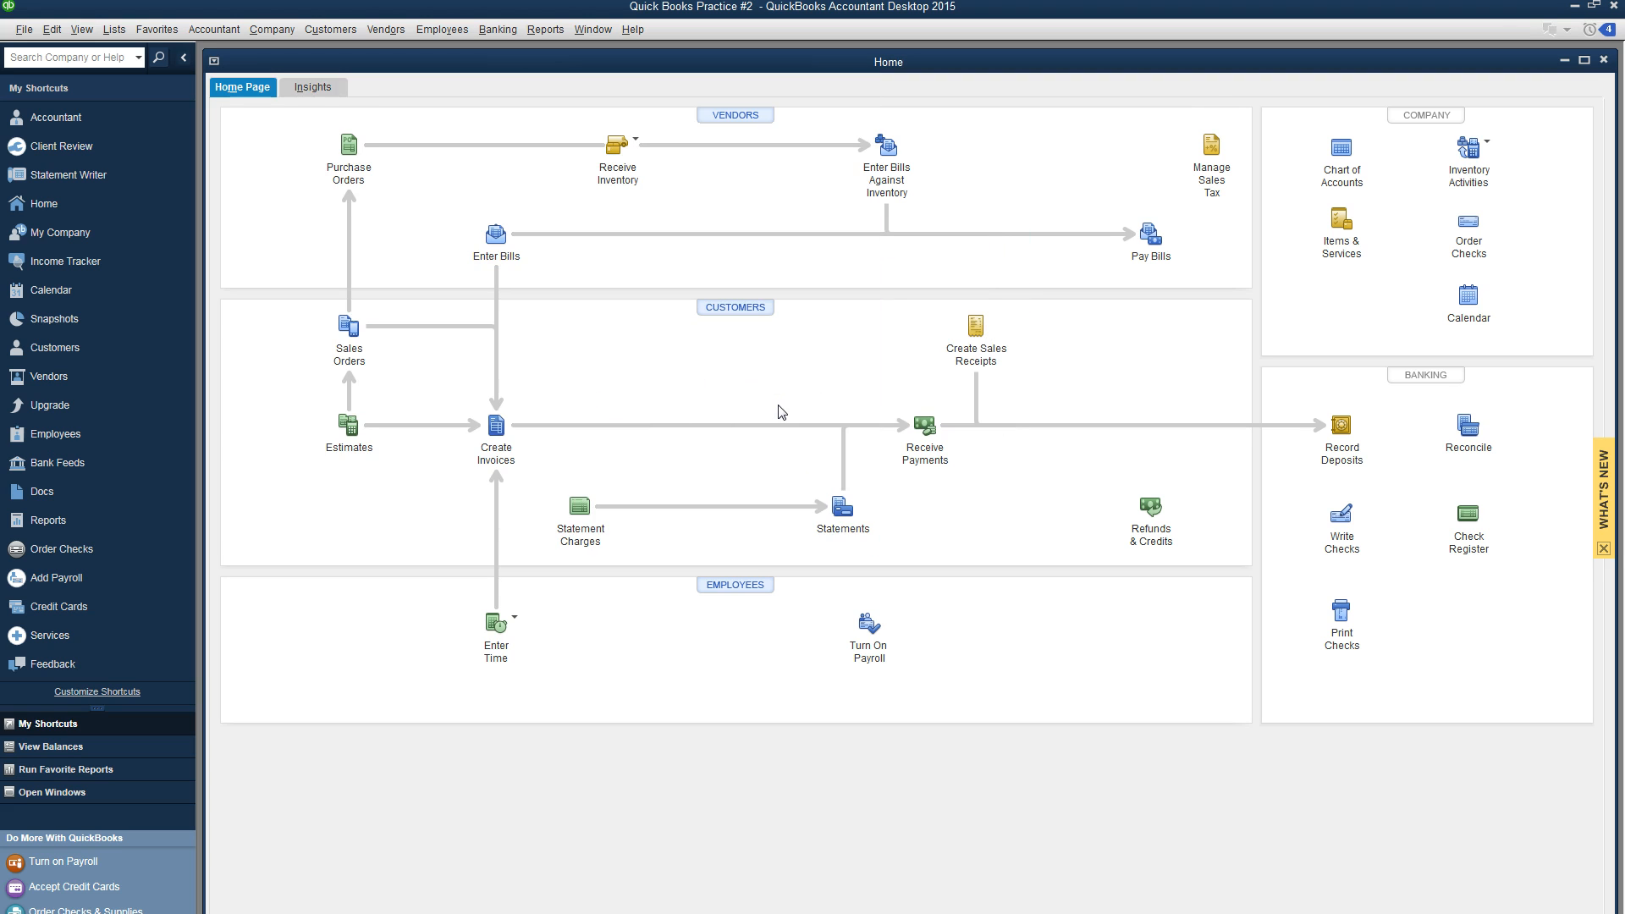
key(alt+Tab)
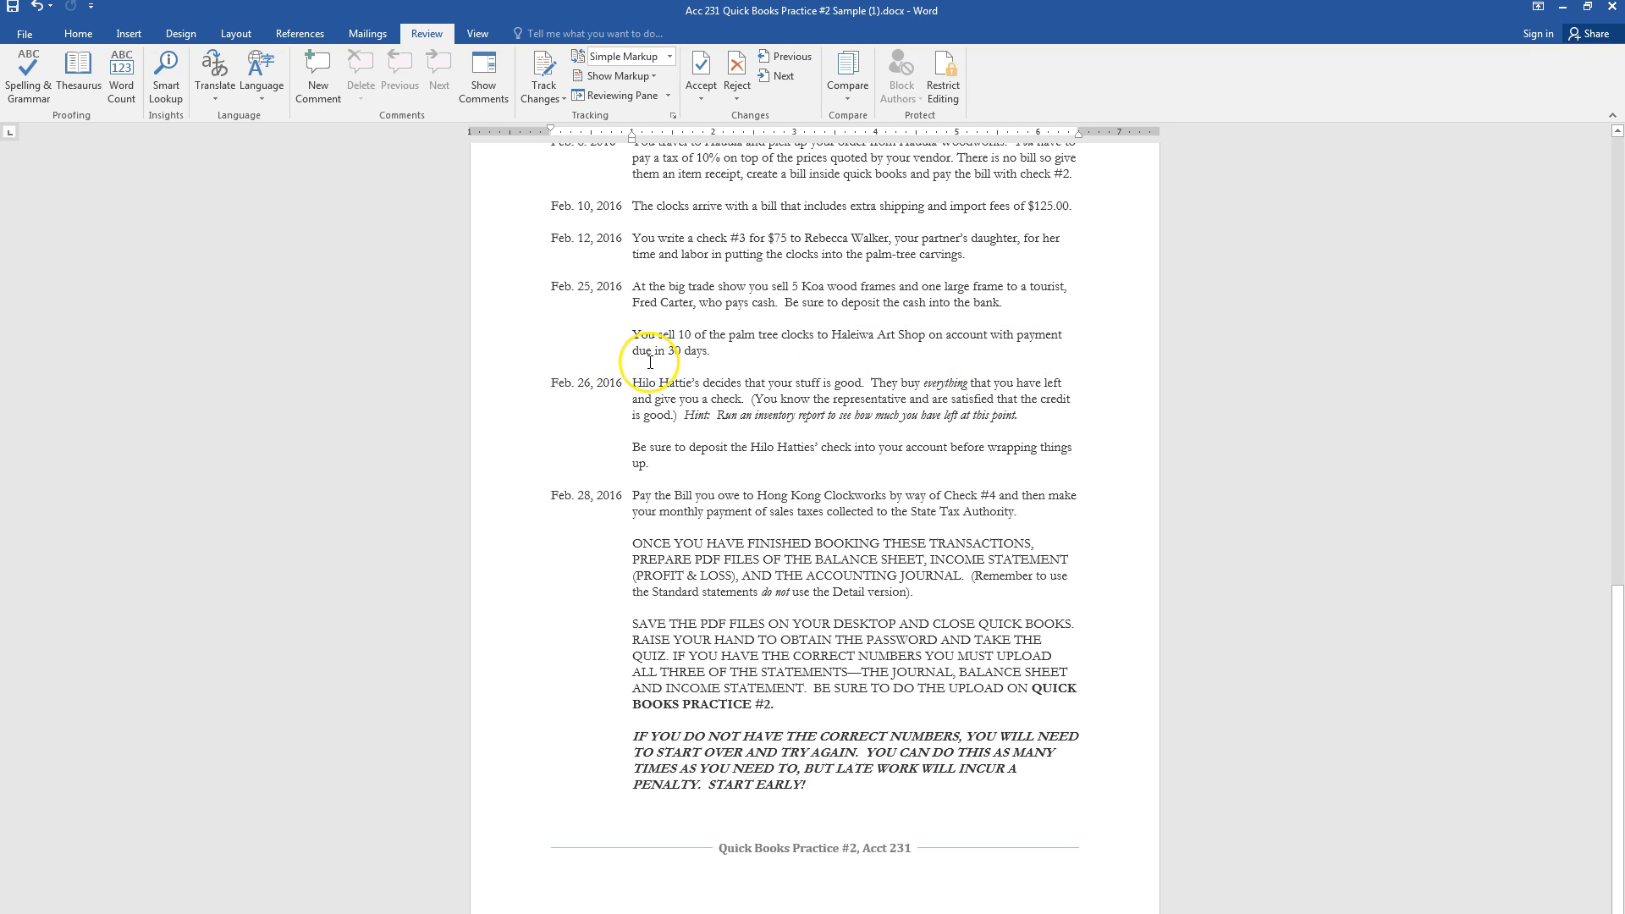
key(alt+Tab)
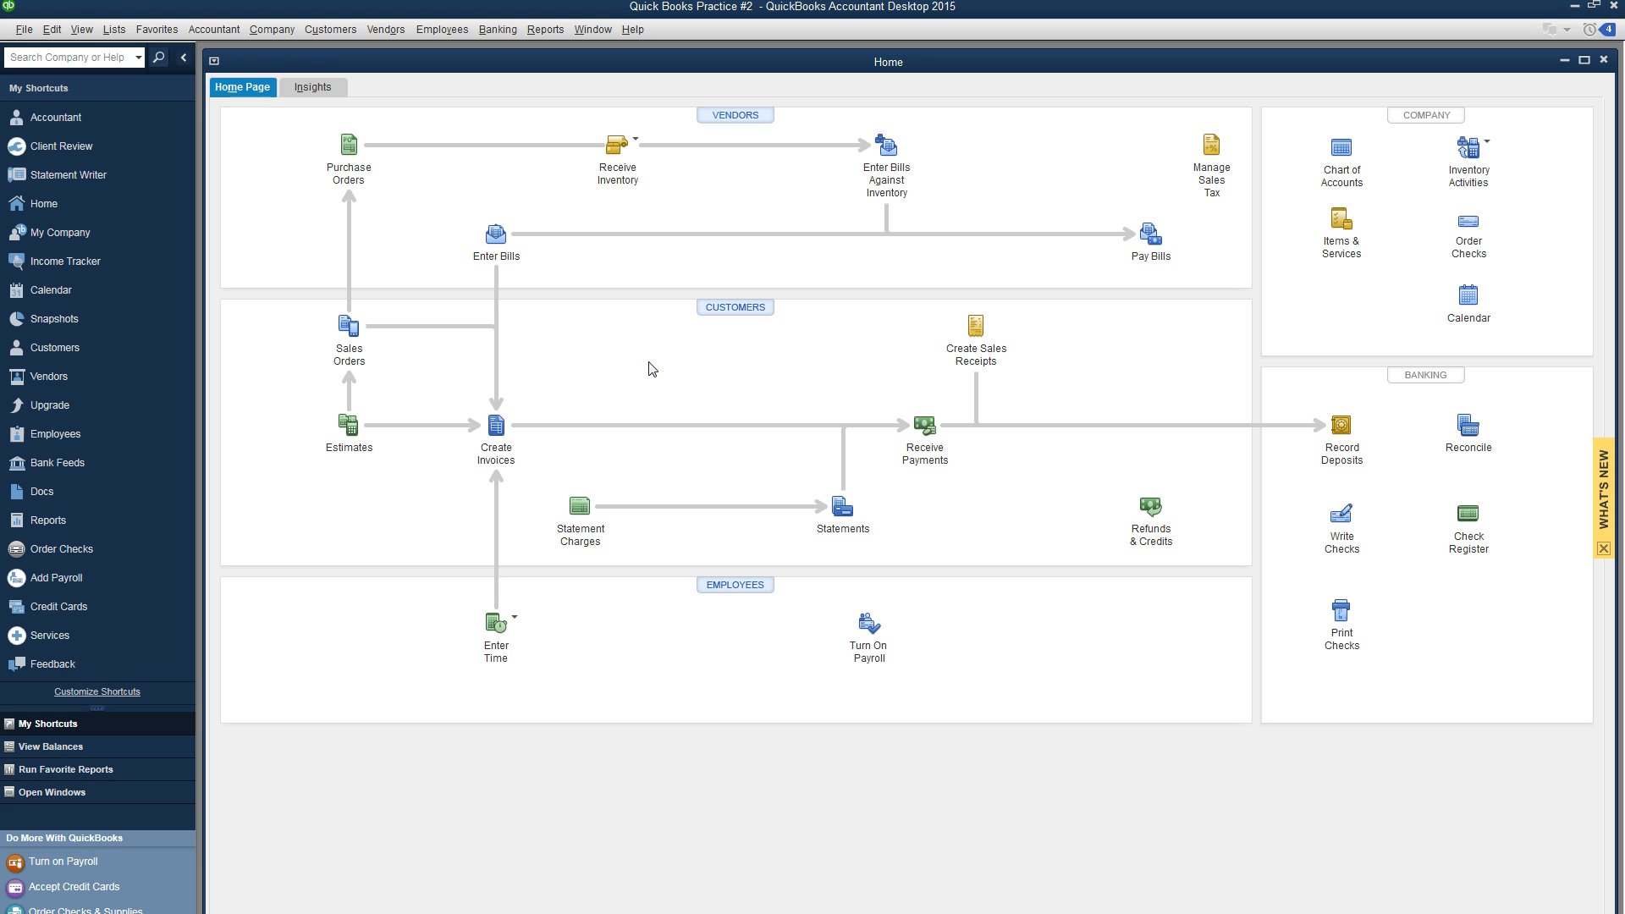
Step: Start an invoice for quick-added new customer Haleiwa Art Shop with Net 30 terms
click(493, 438)
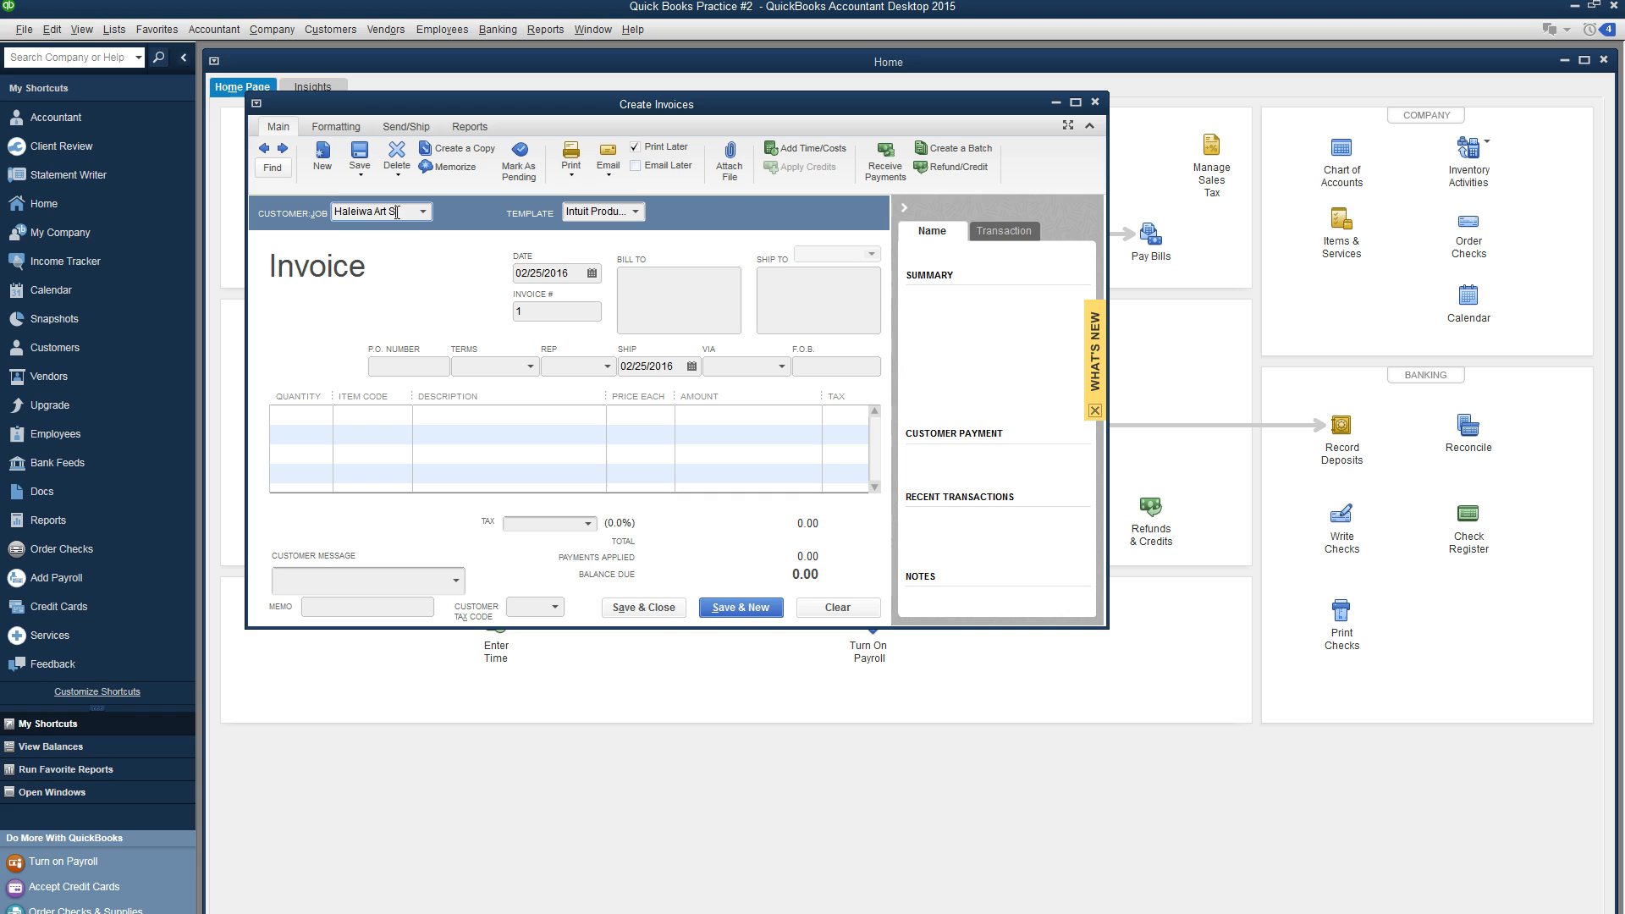
key(Tab)
click(704, 364)
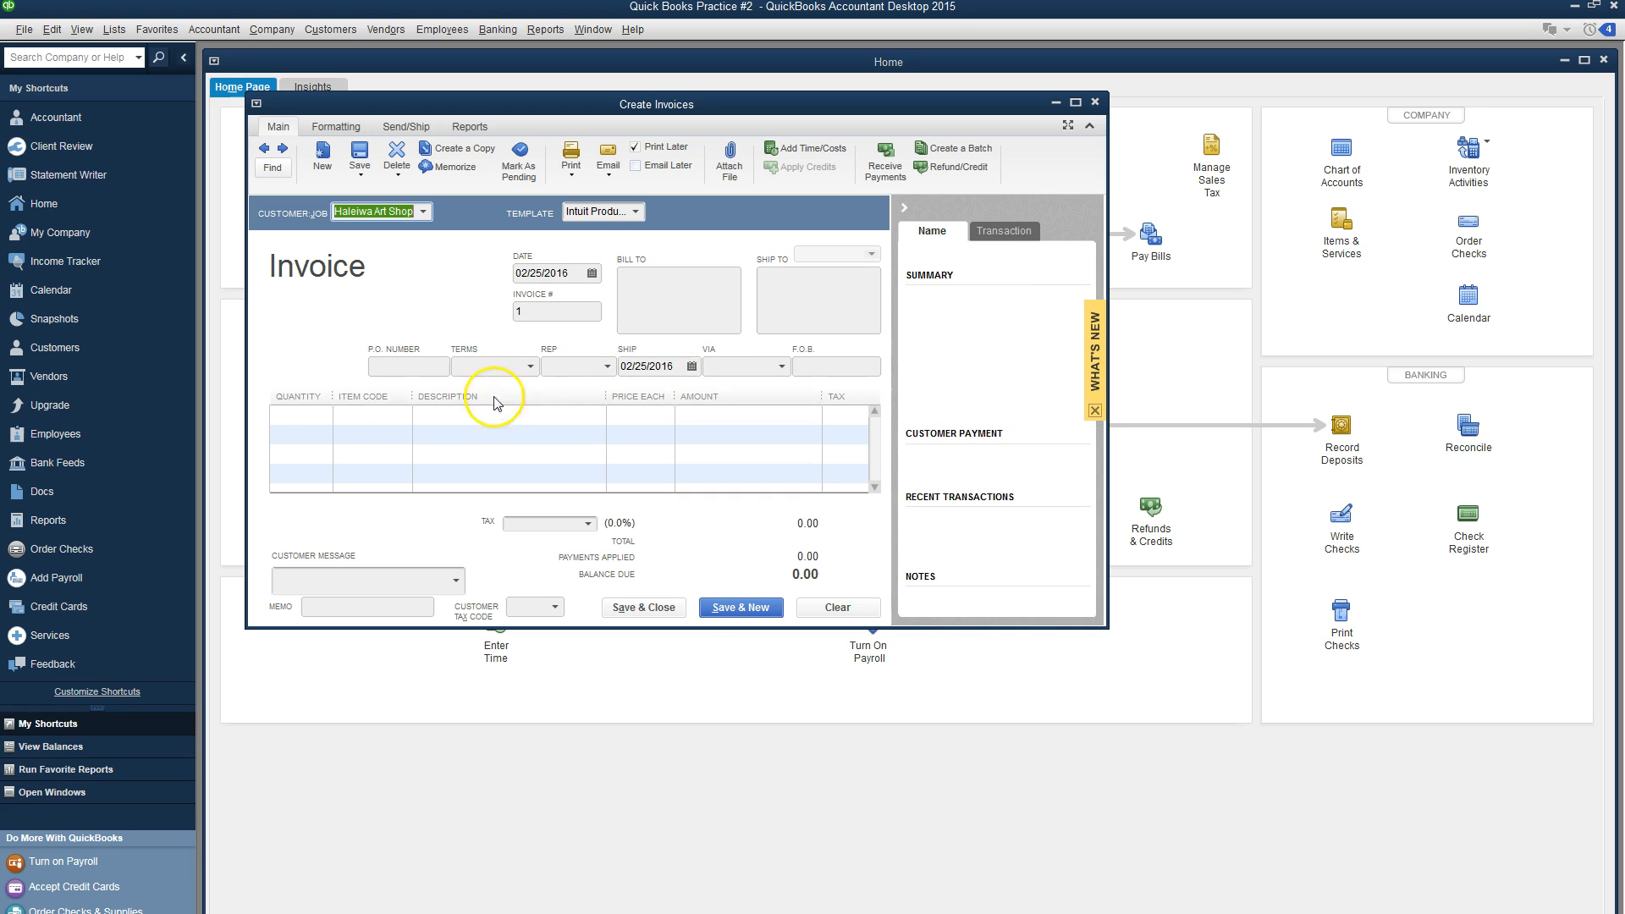
key(alt+Tab)
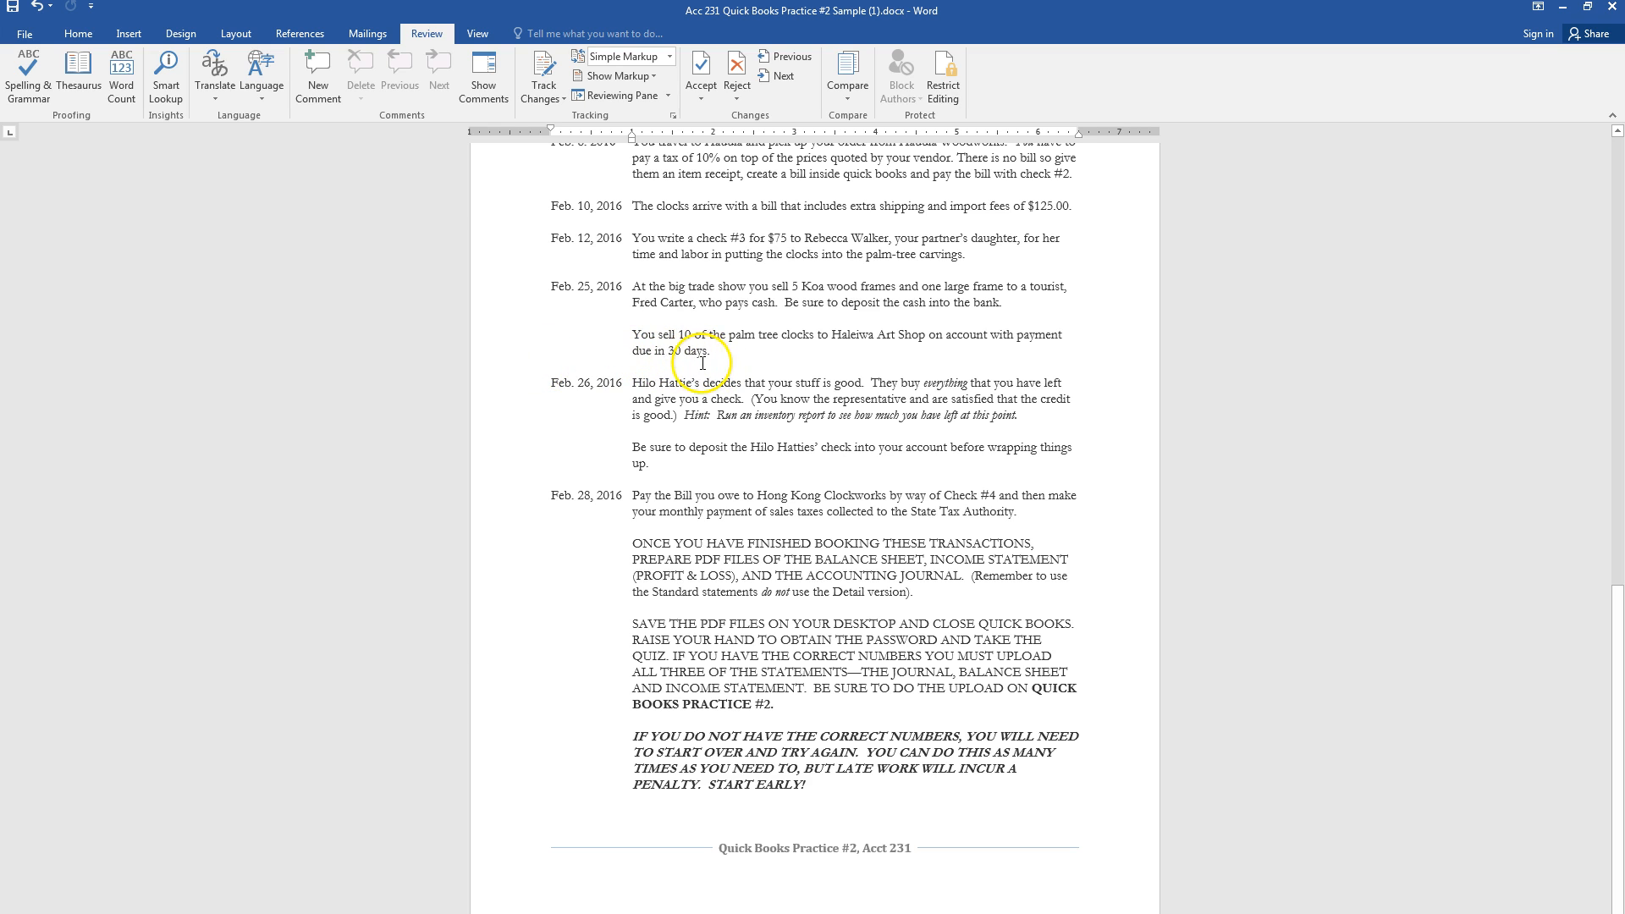
key(alt+Tab)
click(531, 366)
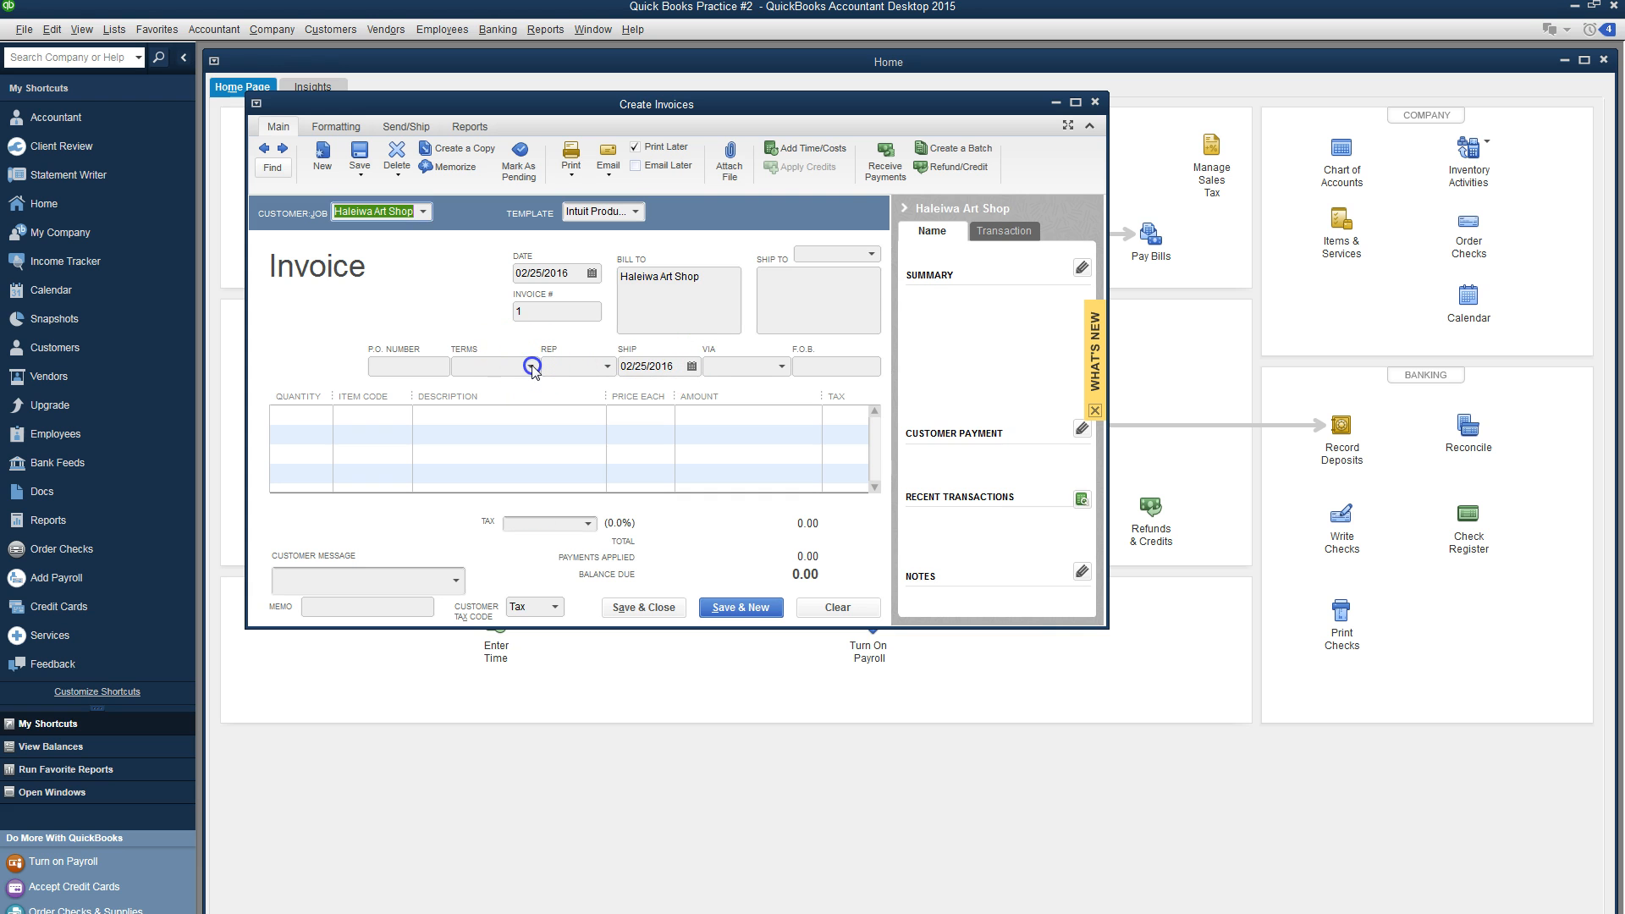
click(494, 527)
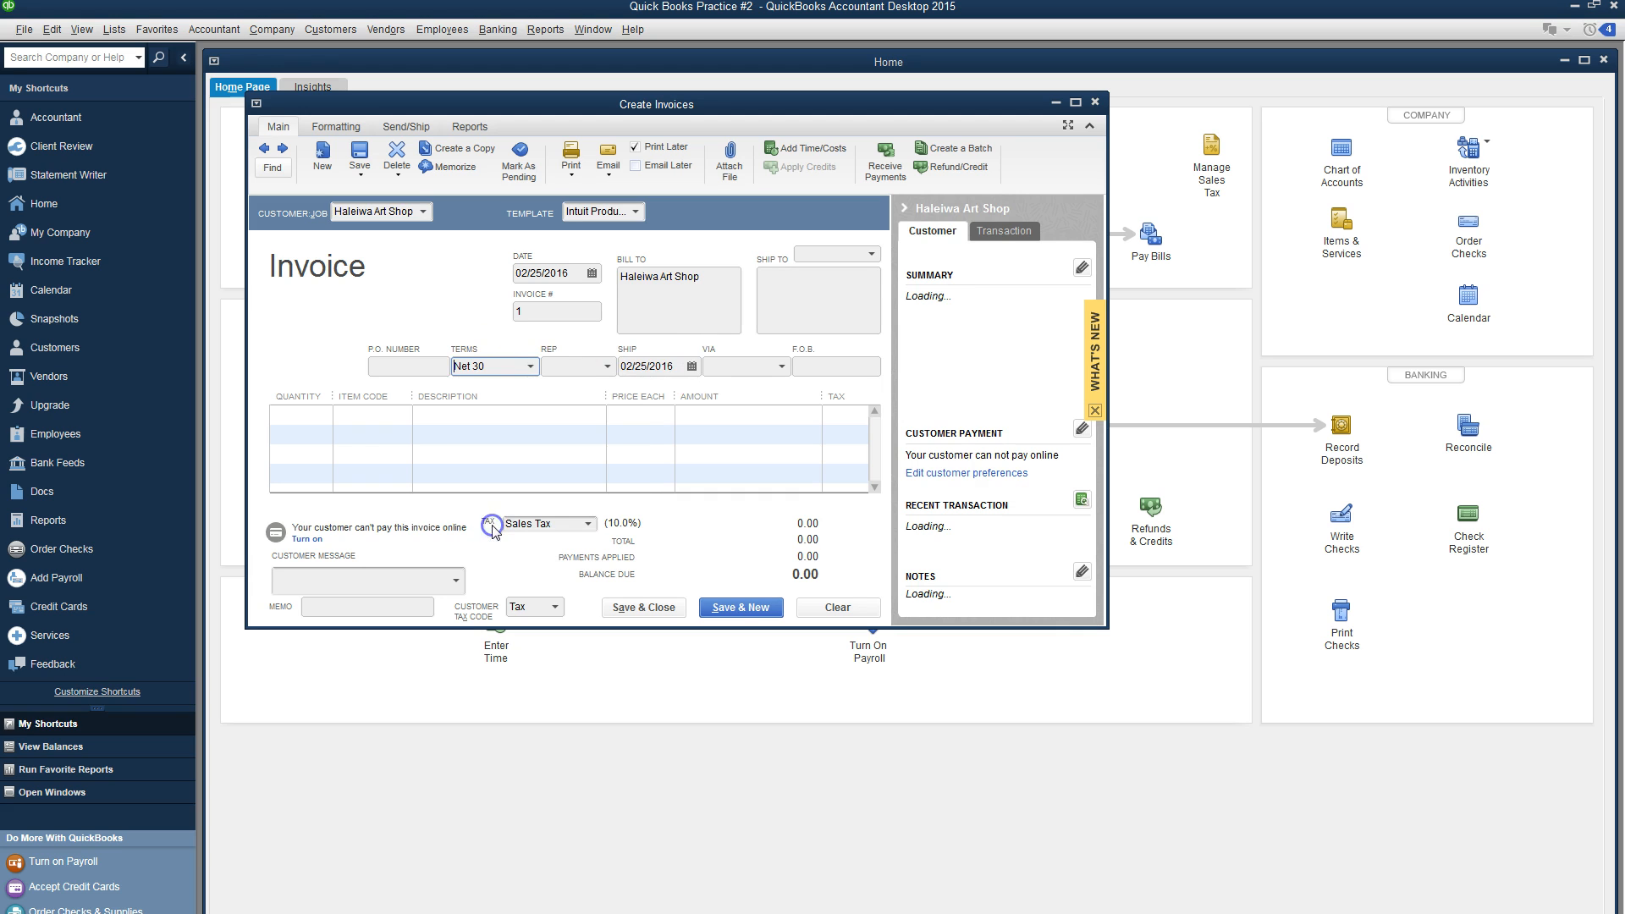
Step: Bill 10 Palm Tree Clocks, memo 'Second Sale', and save the 825.00 invoice keeping Net 30
click(317, 416)
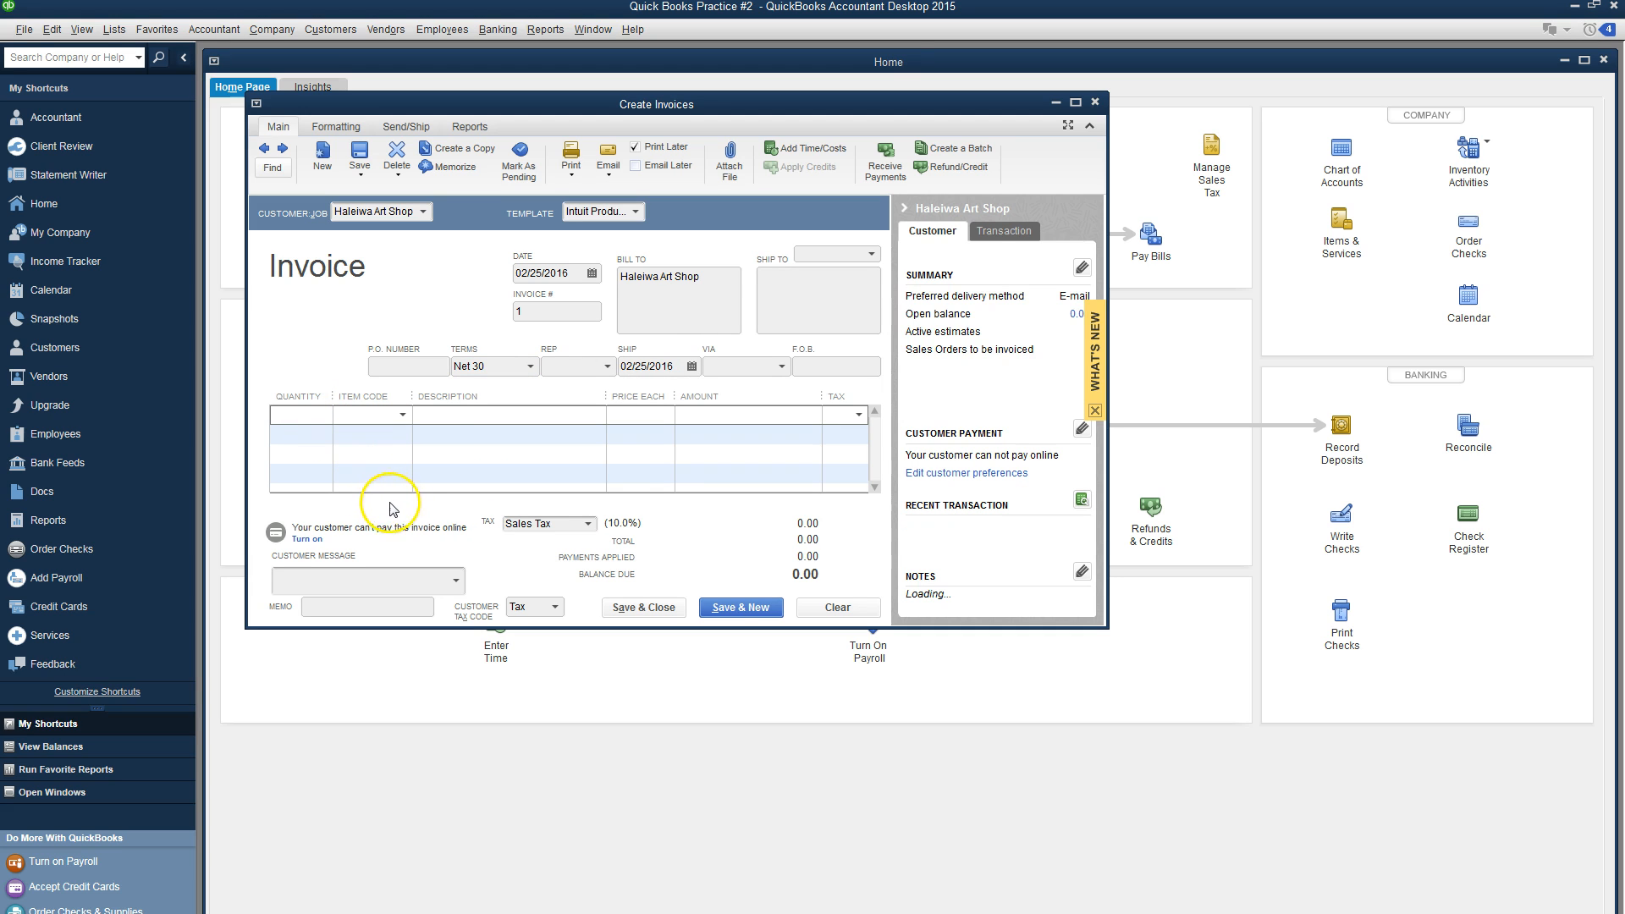
key(alt+Tab)
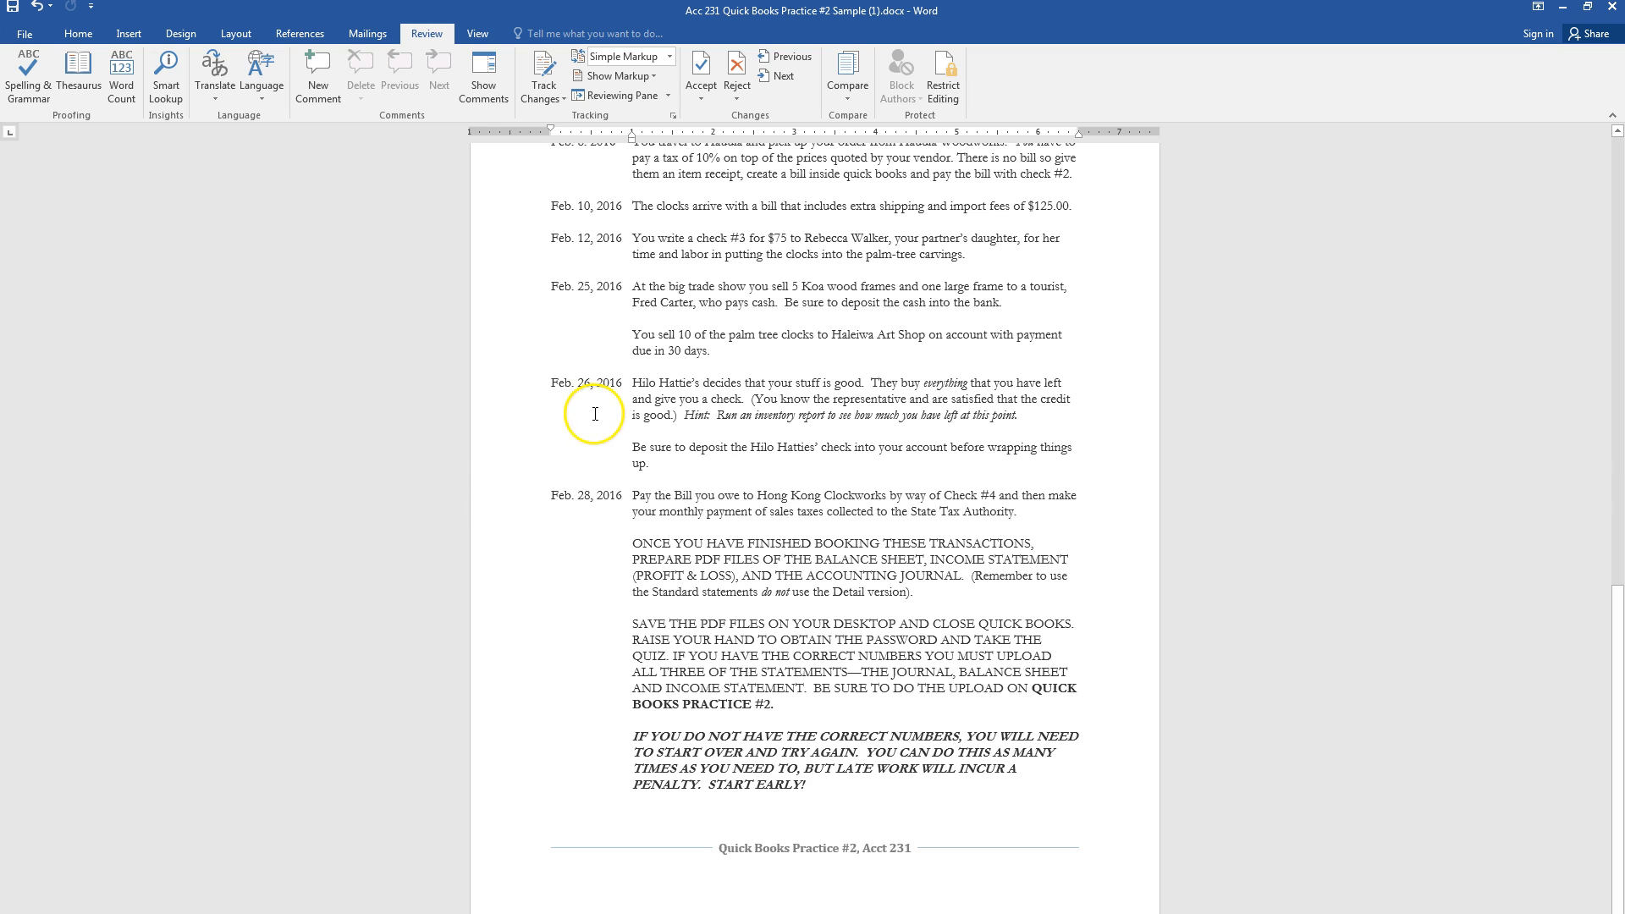
key(alt+Tab)
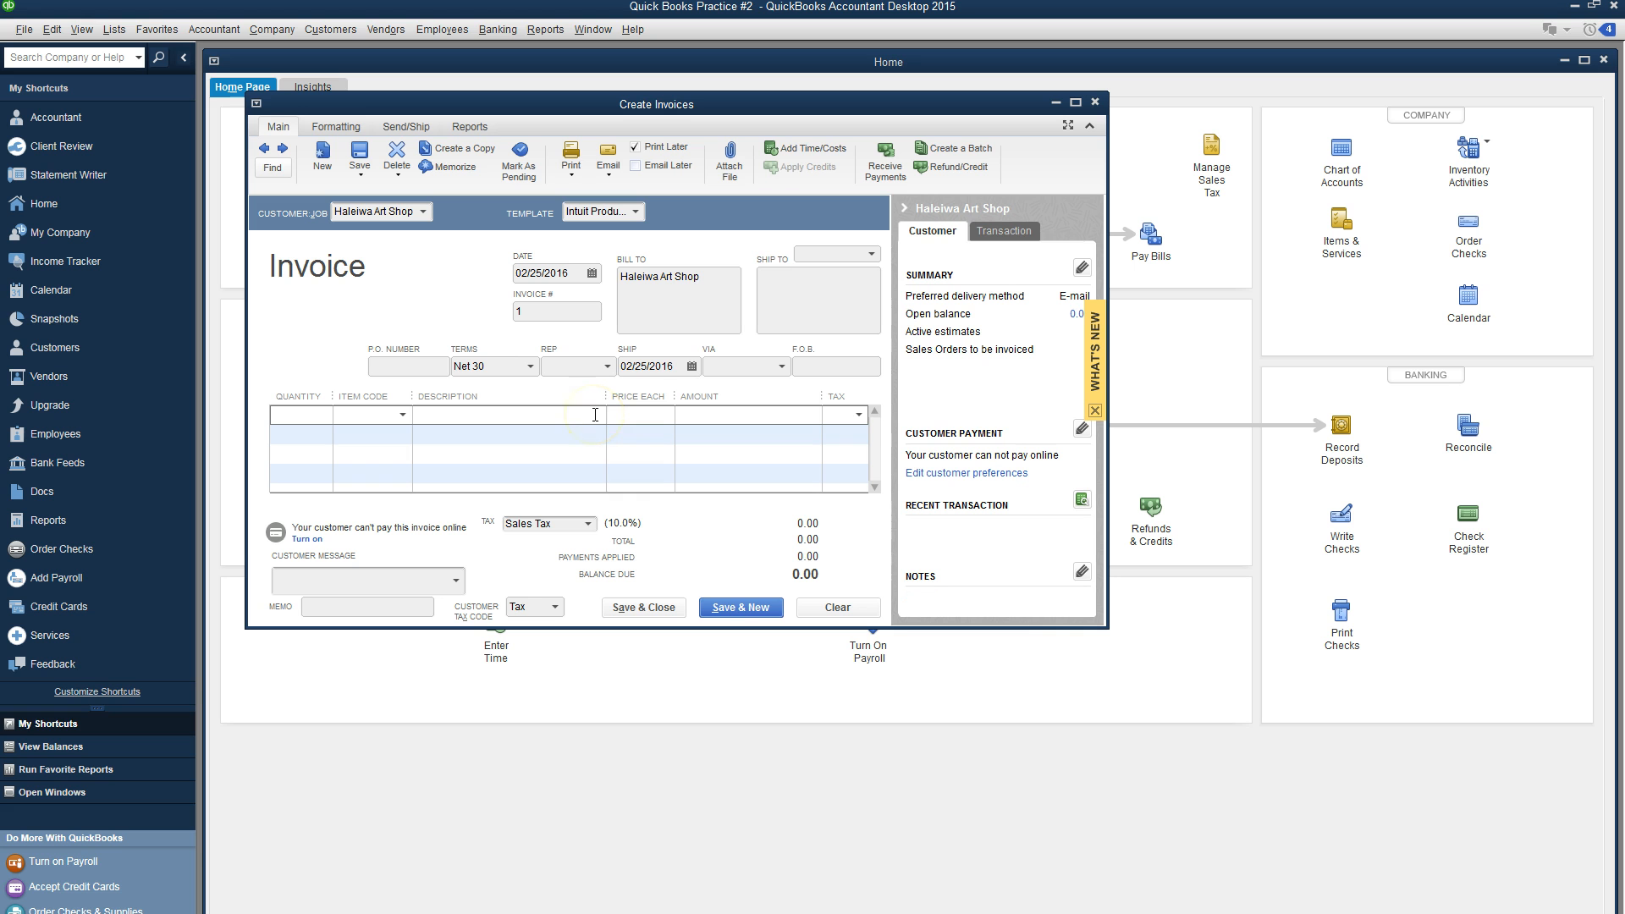
click(403, 415)
click(385, 556)
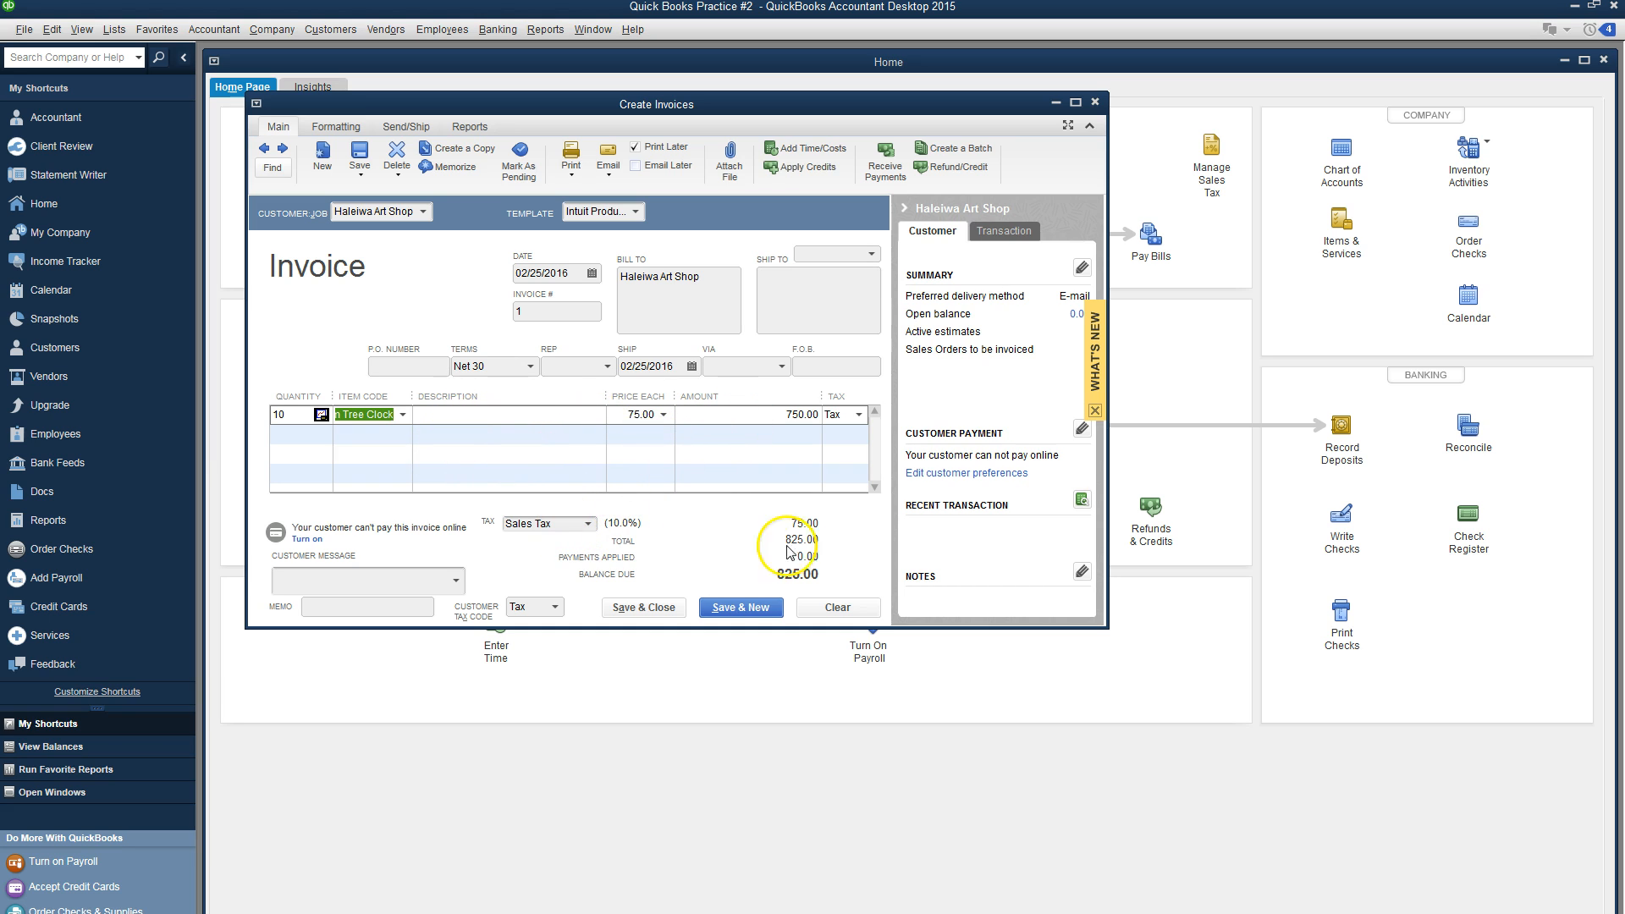
click(334, 604)
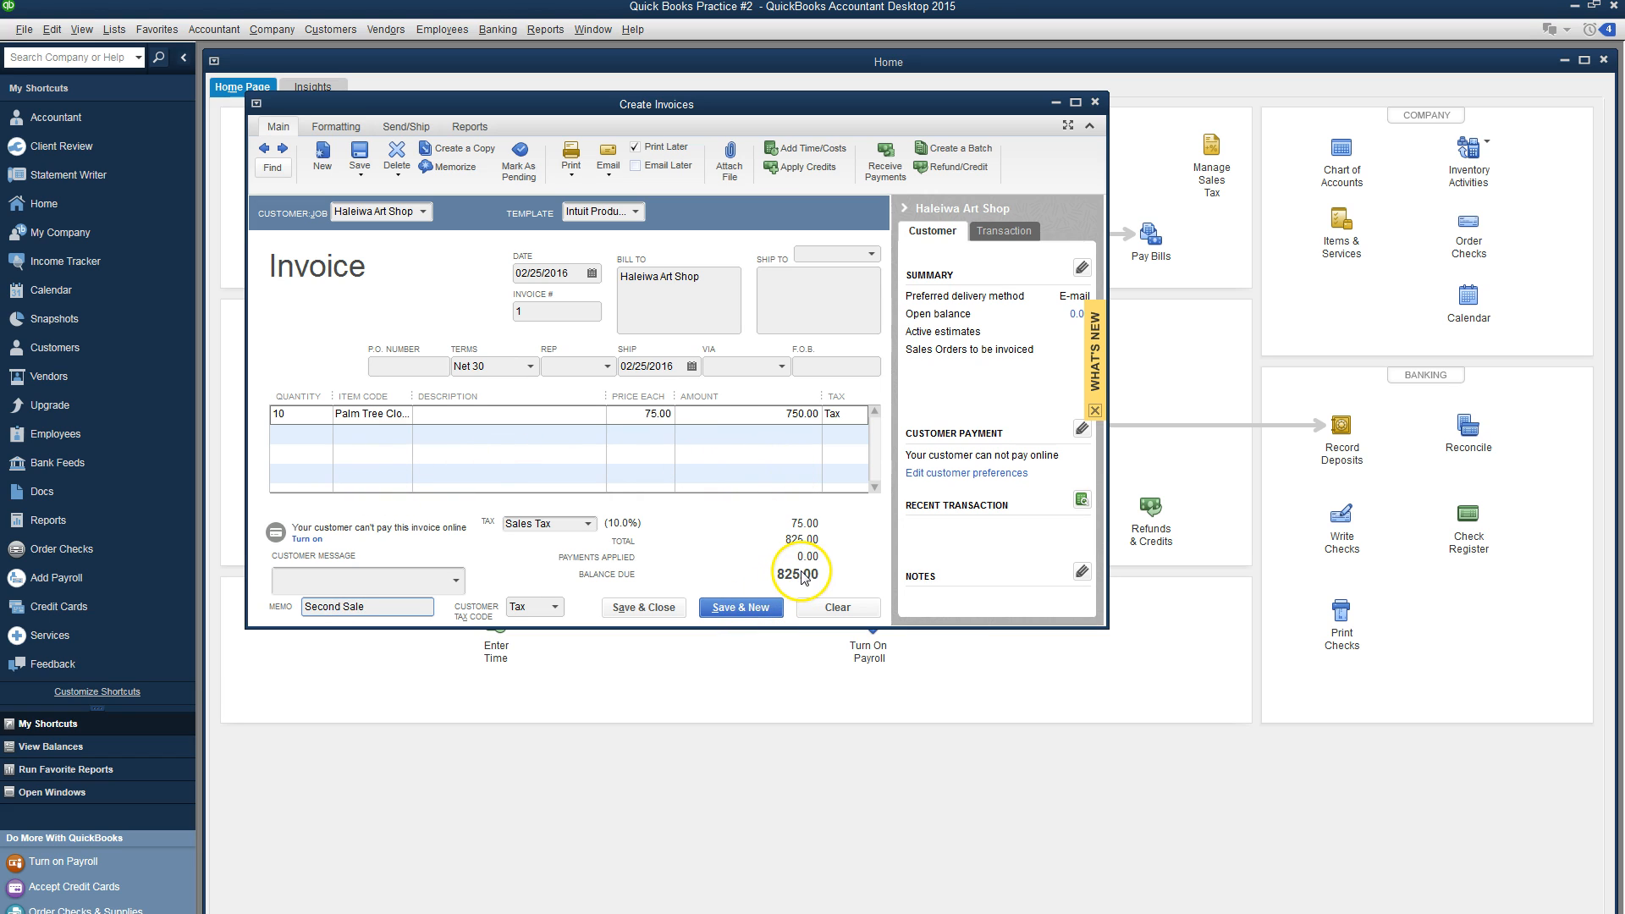
click(654, 608)
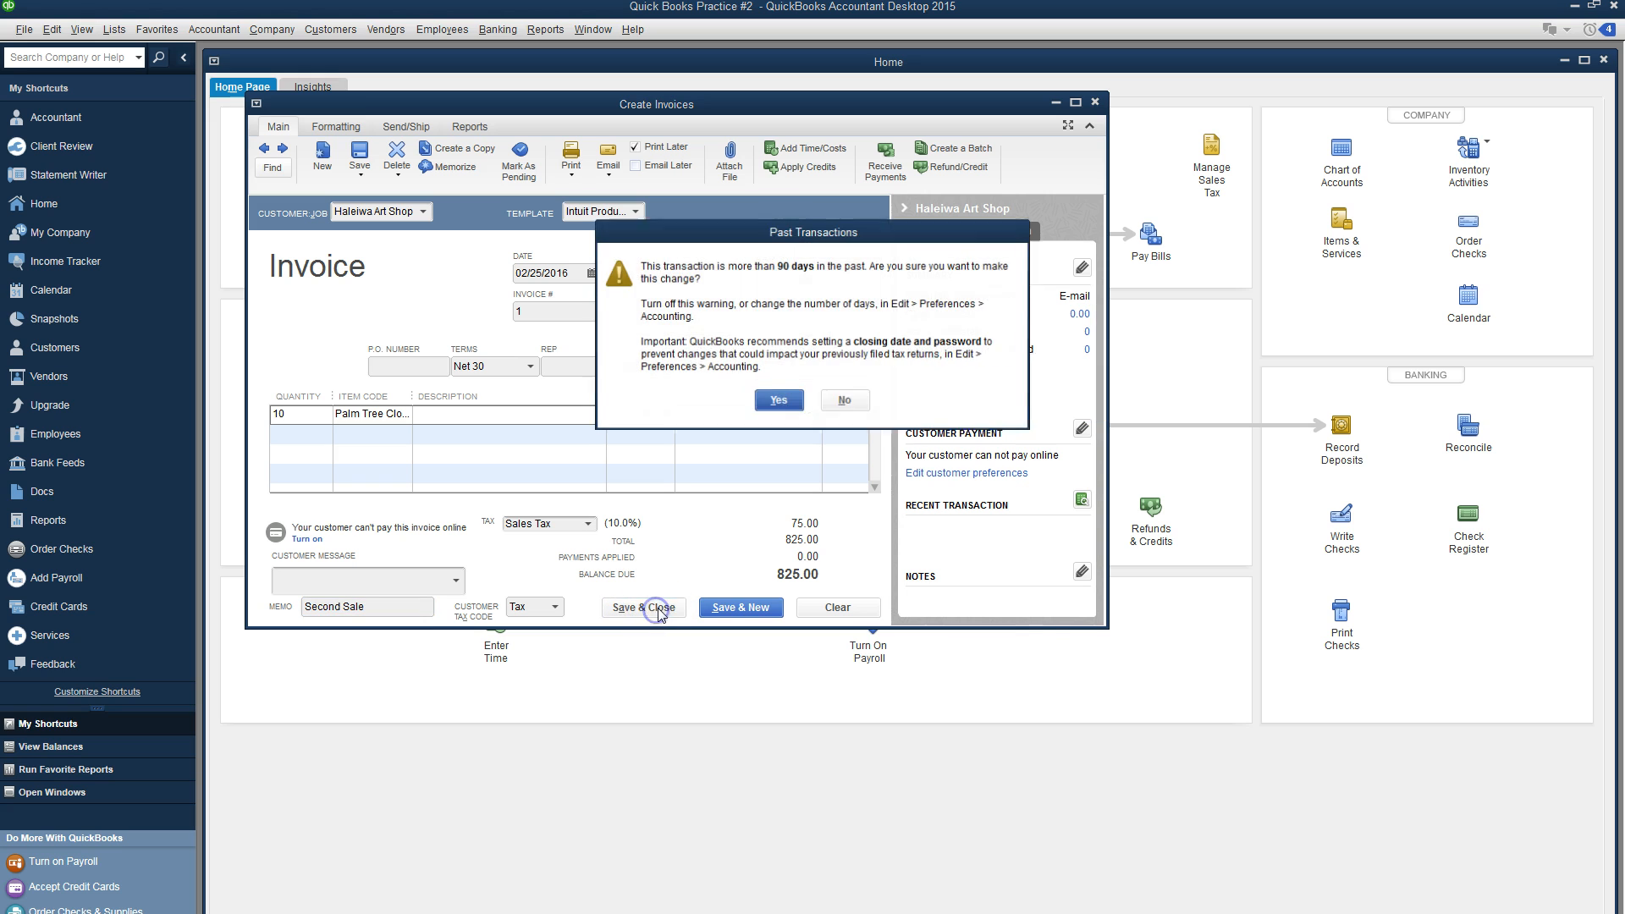
click(779, 399)
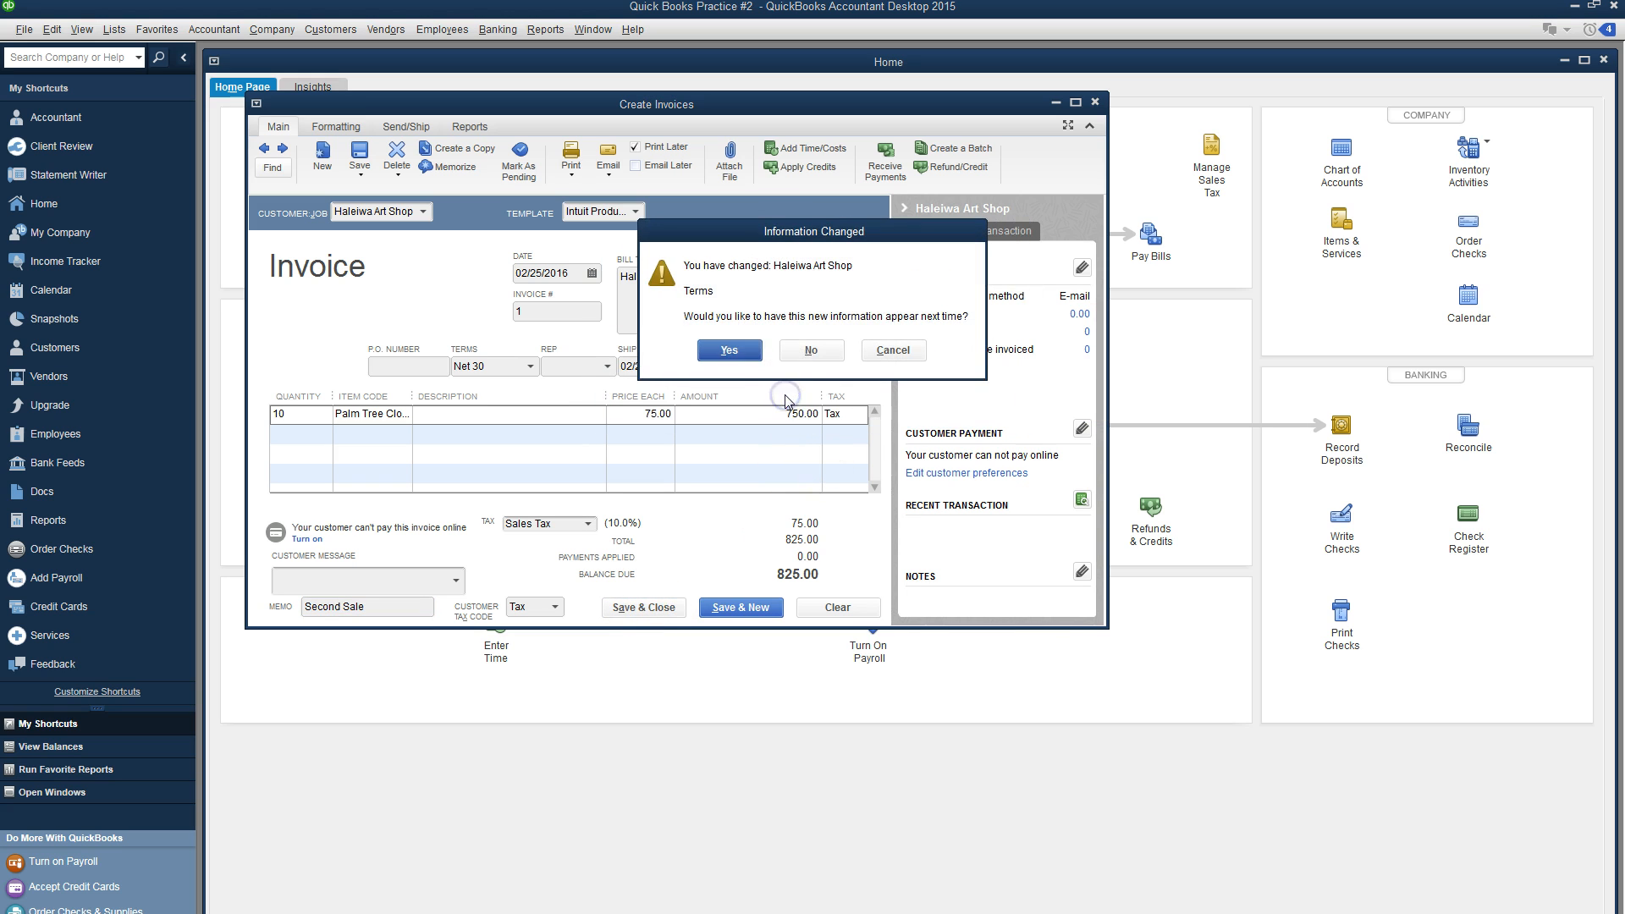
click(730, 351)
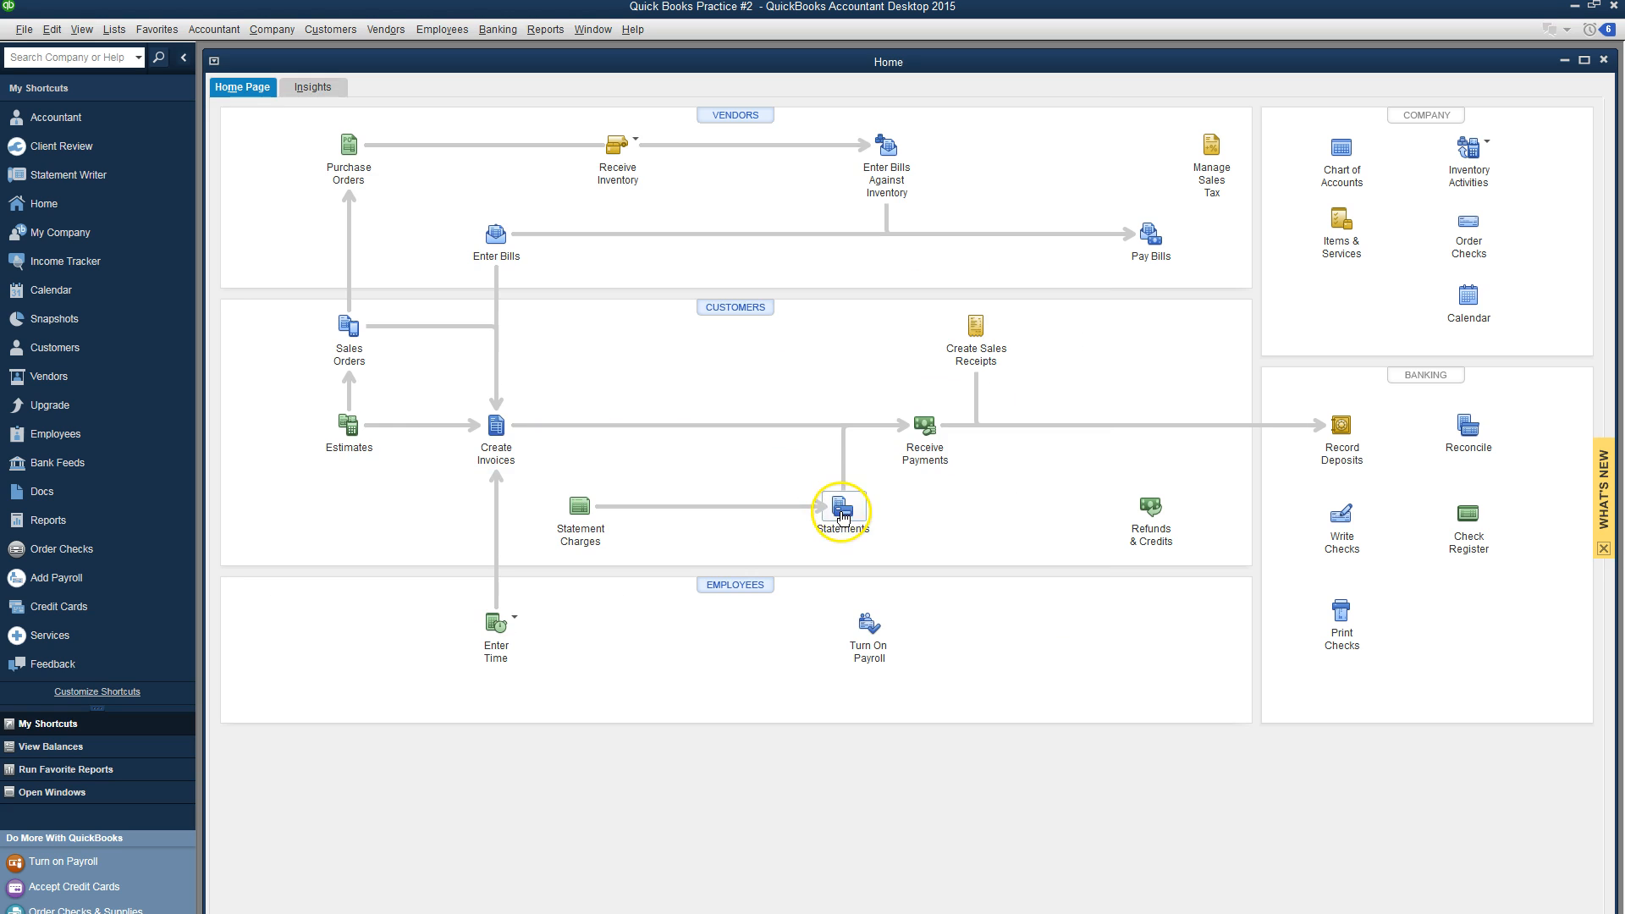
click(540, 34)
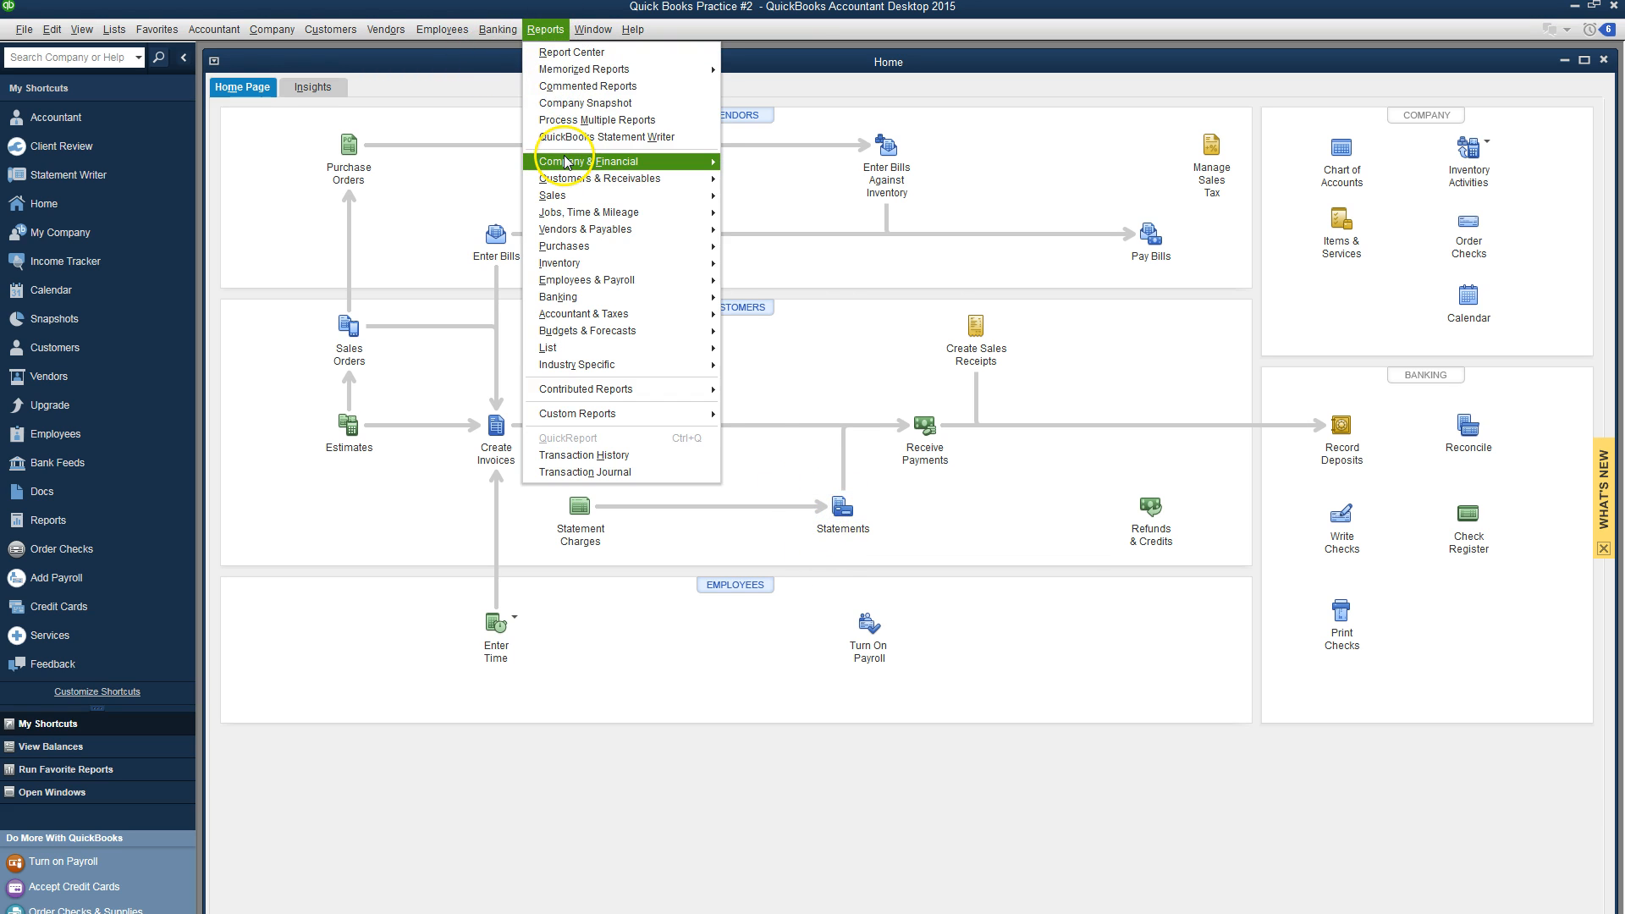
mouse_move(565, 162)
click(819, 371)
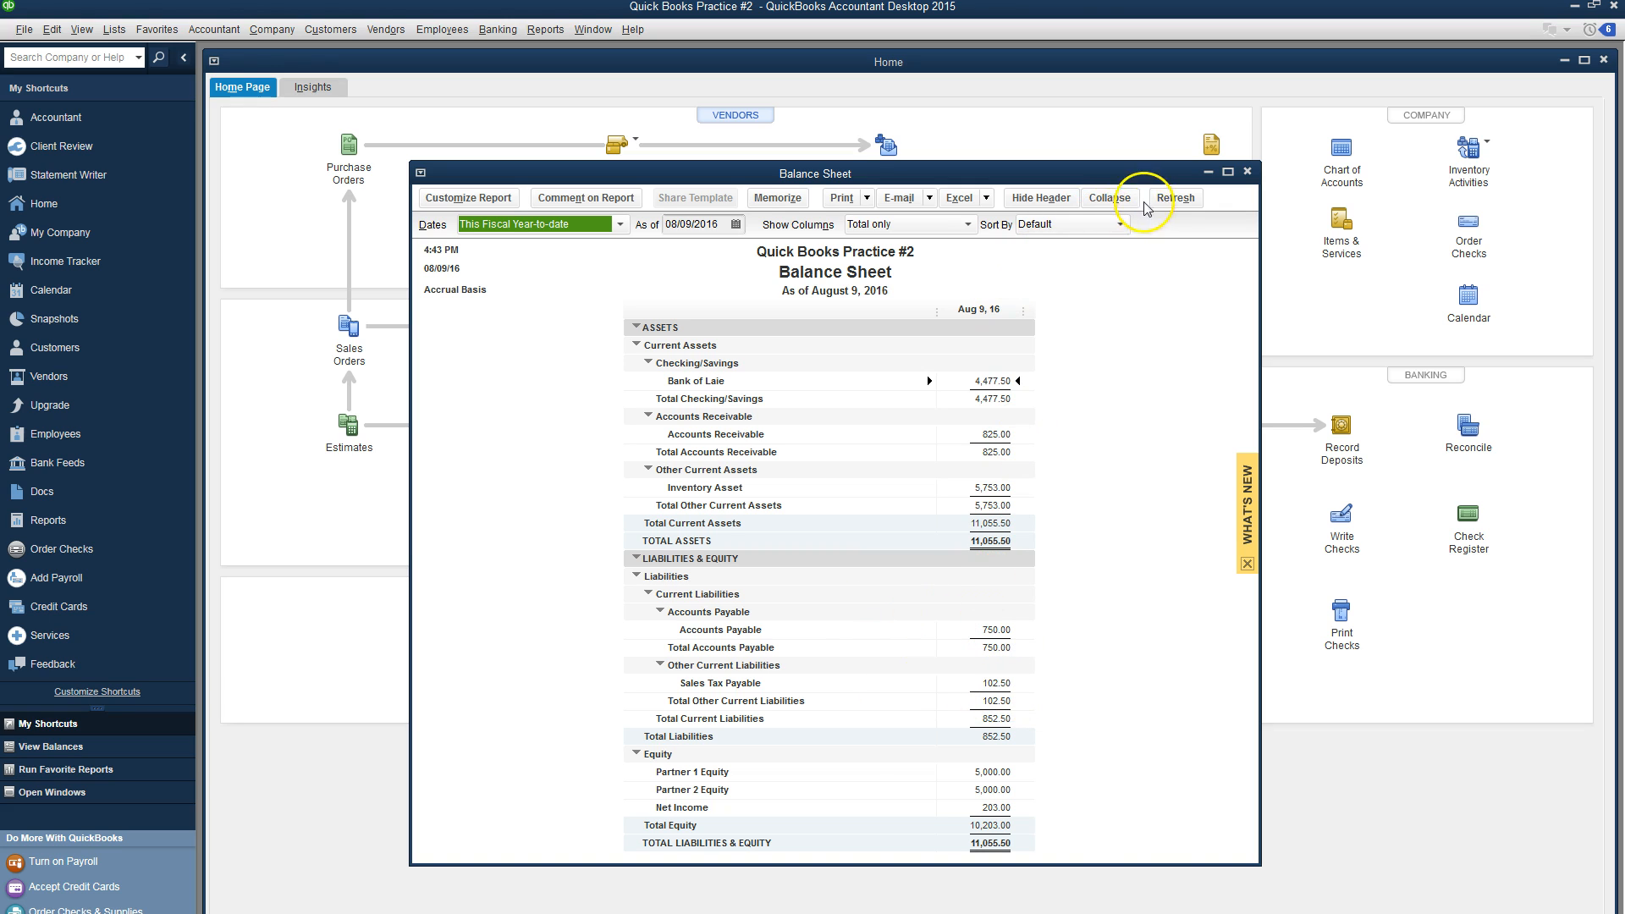
click(1247, 171)
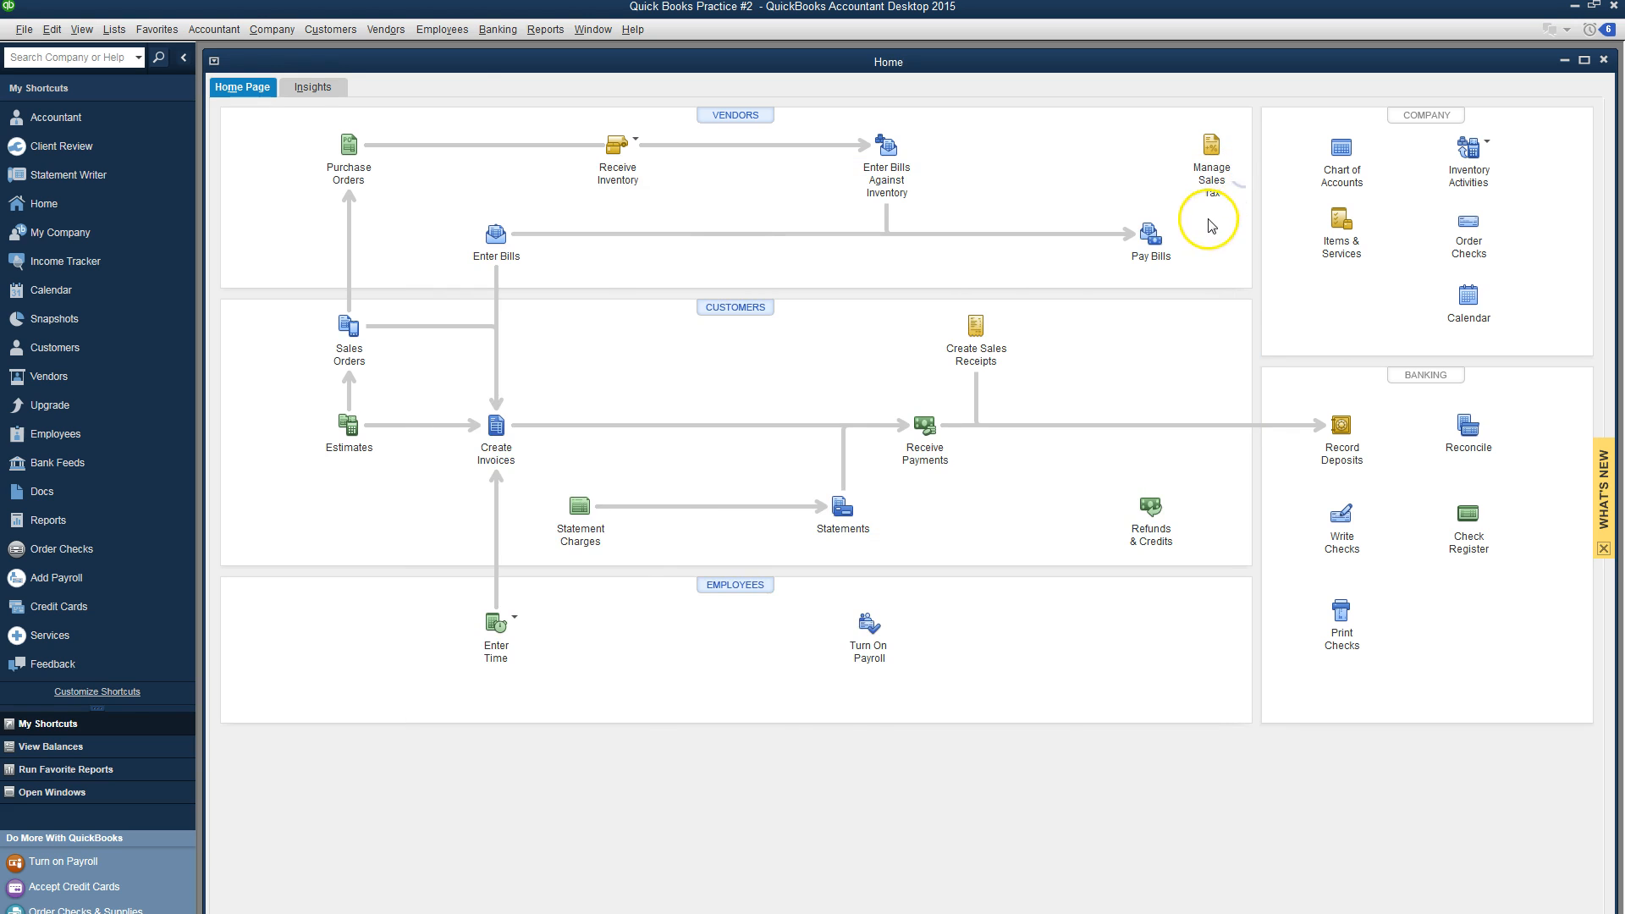
key(alt+Tab)
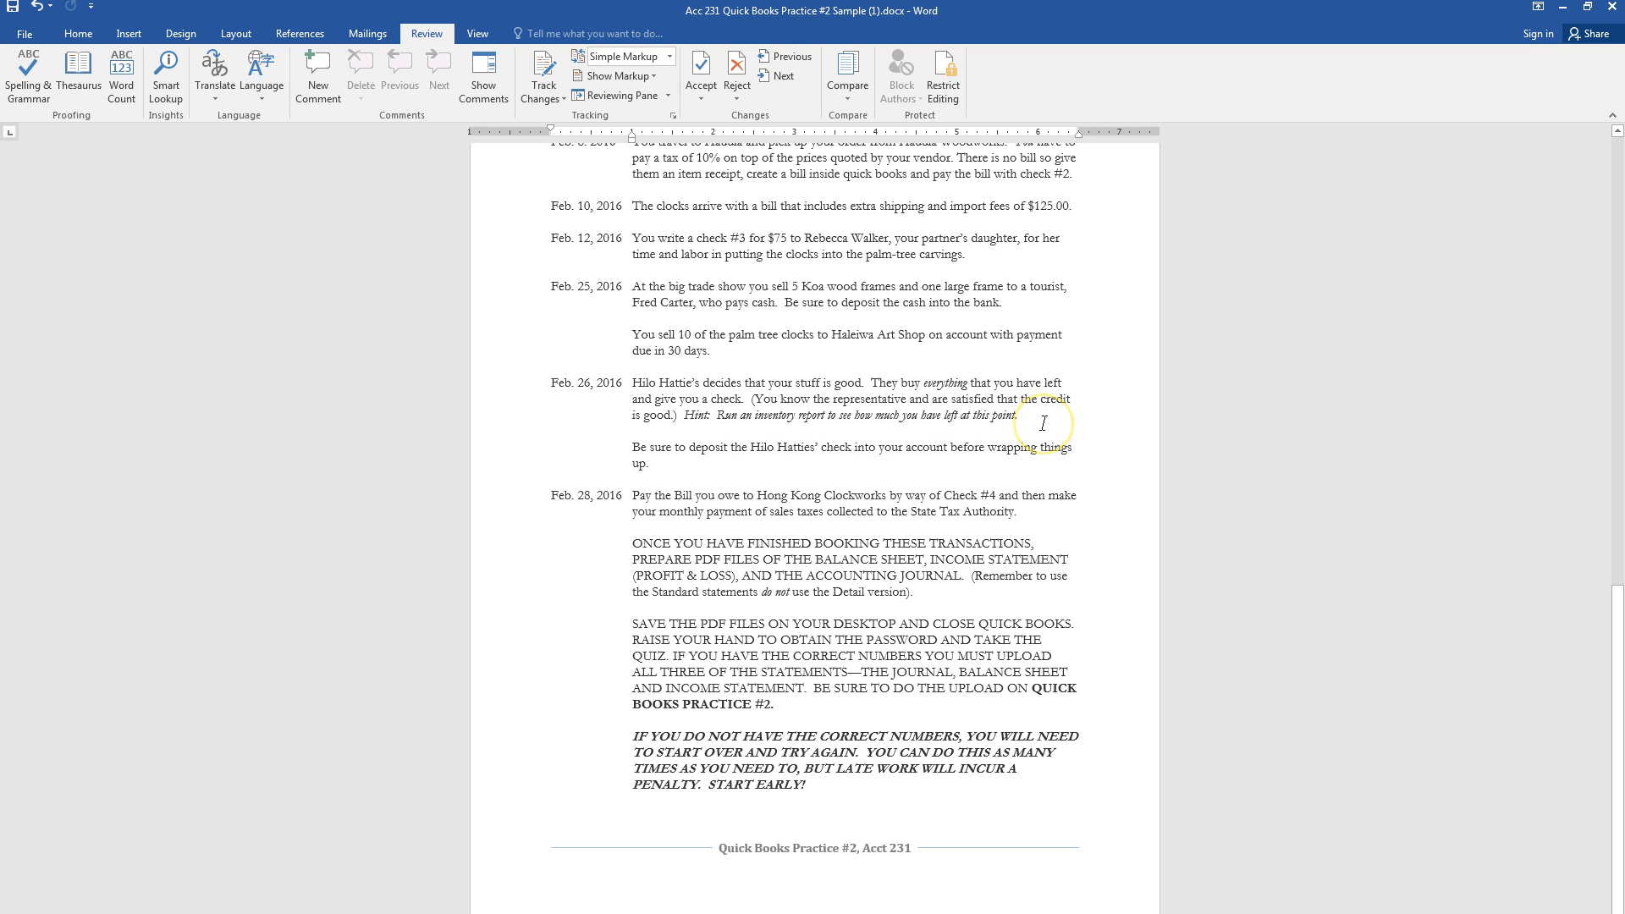
key(alt+Tab)
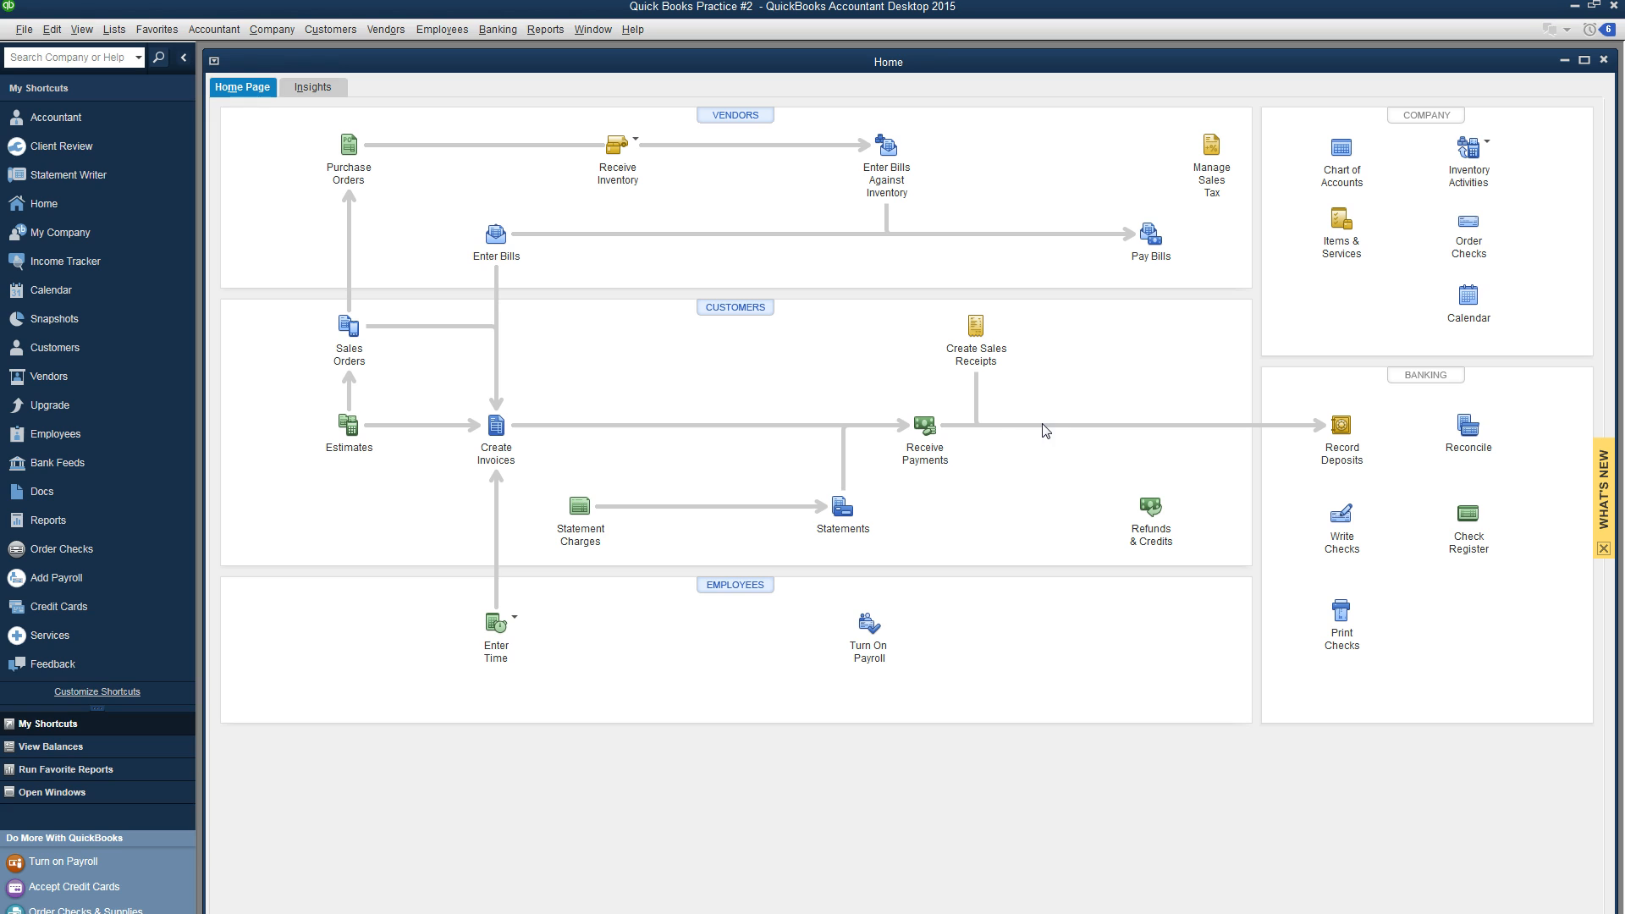
Step: Start a sales receipt dated 02/26/2016 for quick-added new customer Hilo Hattie's
click(986, 369)
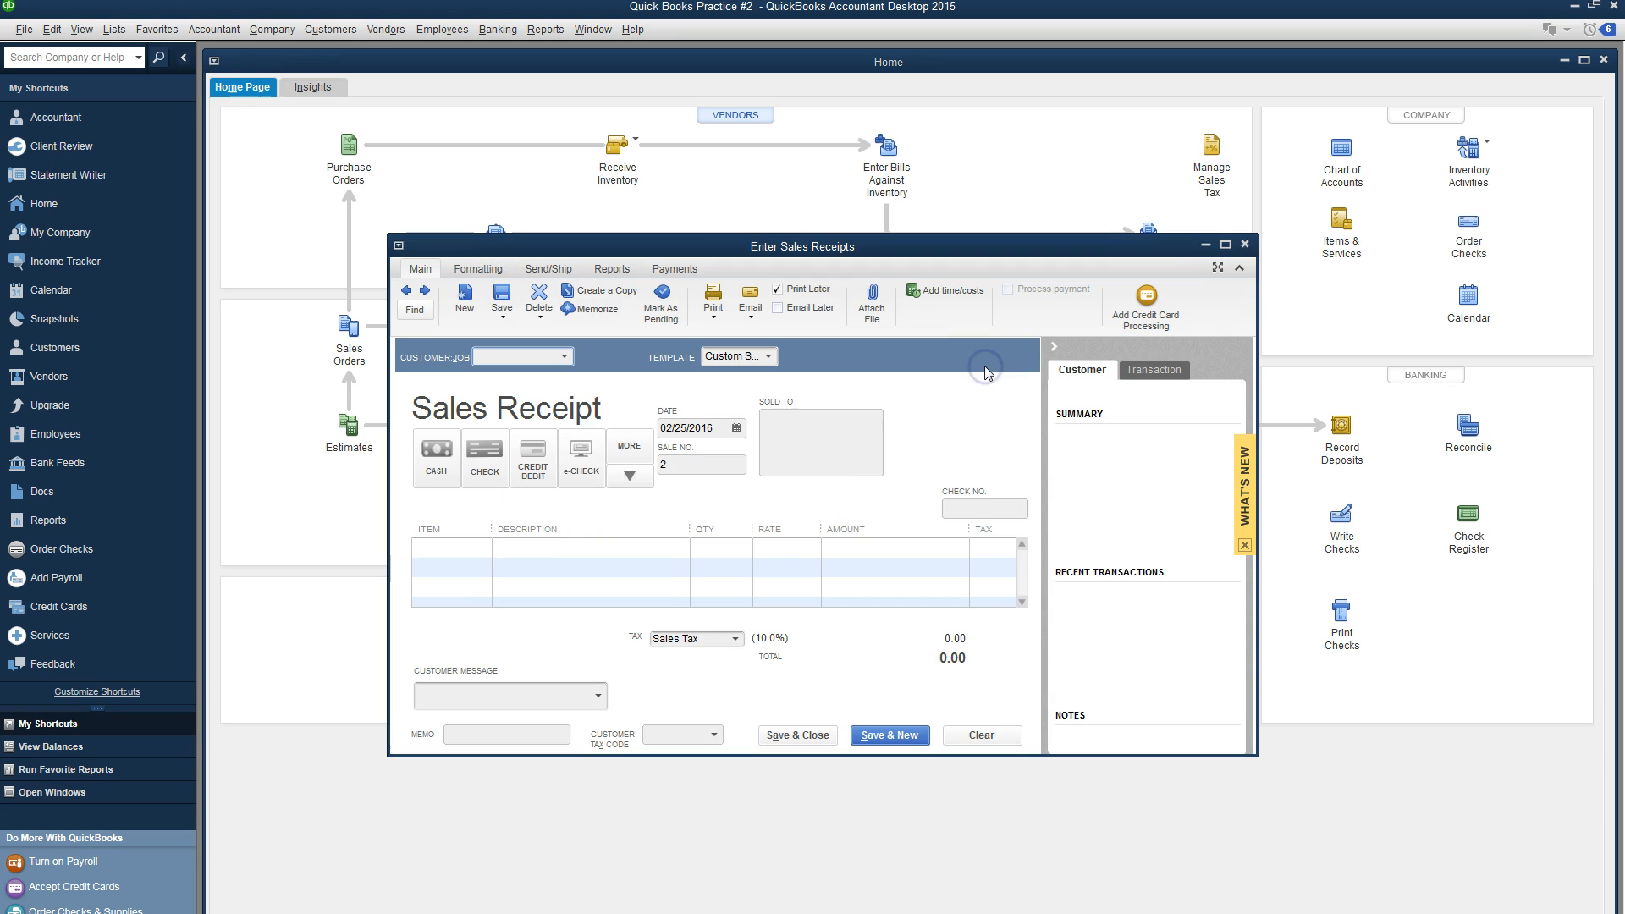
click(737, 429)
click(771, 566)
click(497, 359)
text(Hilo Hattie's)
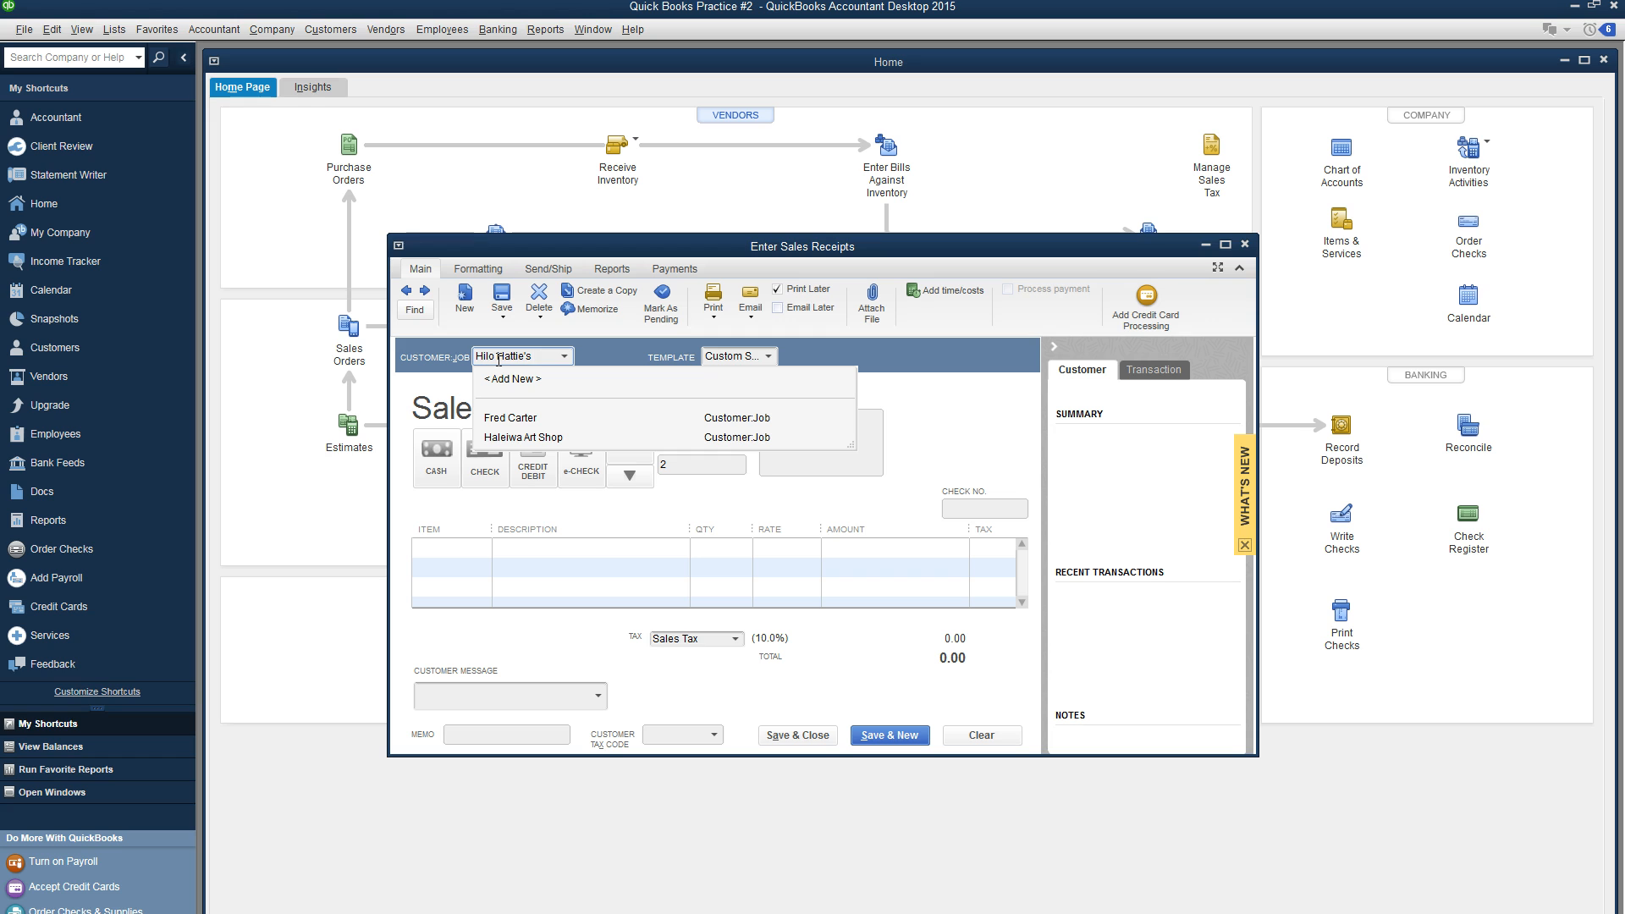
key(Tab)
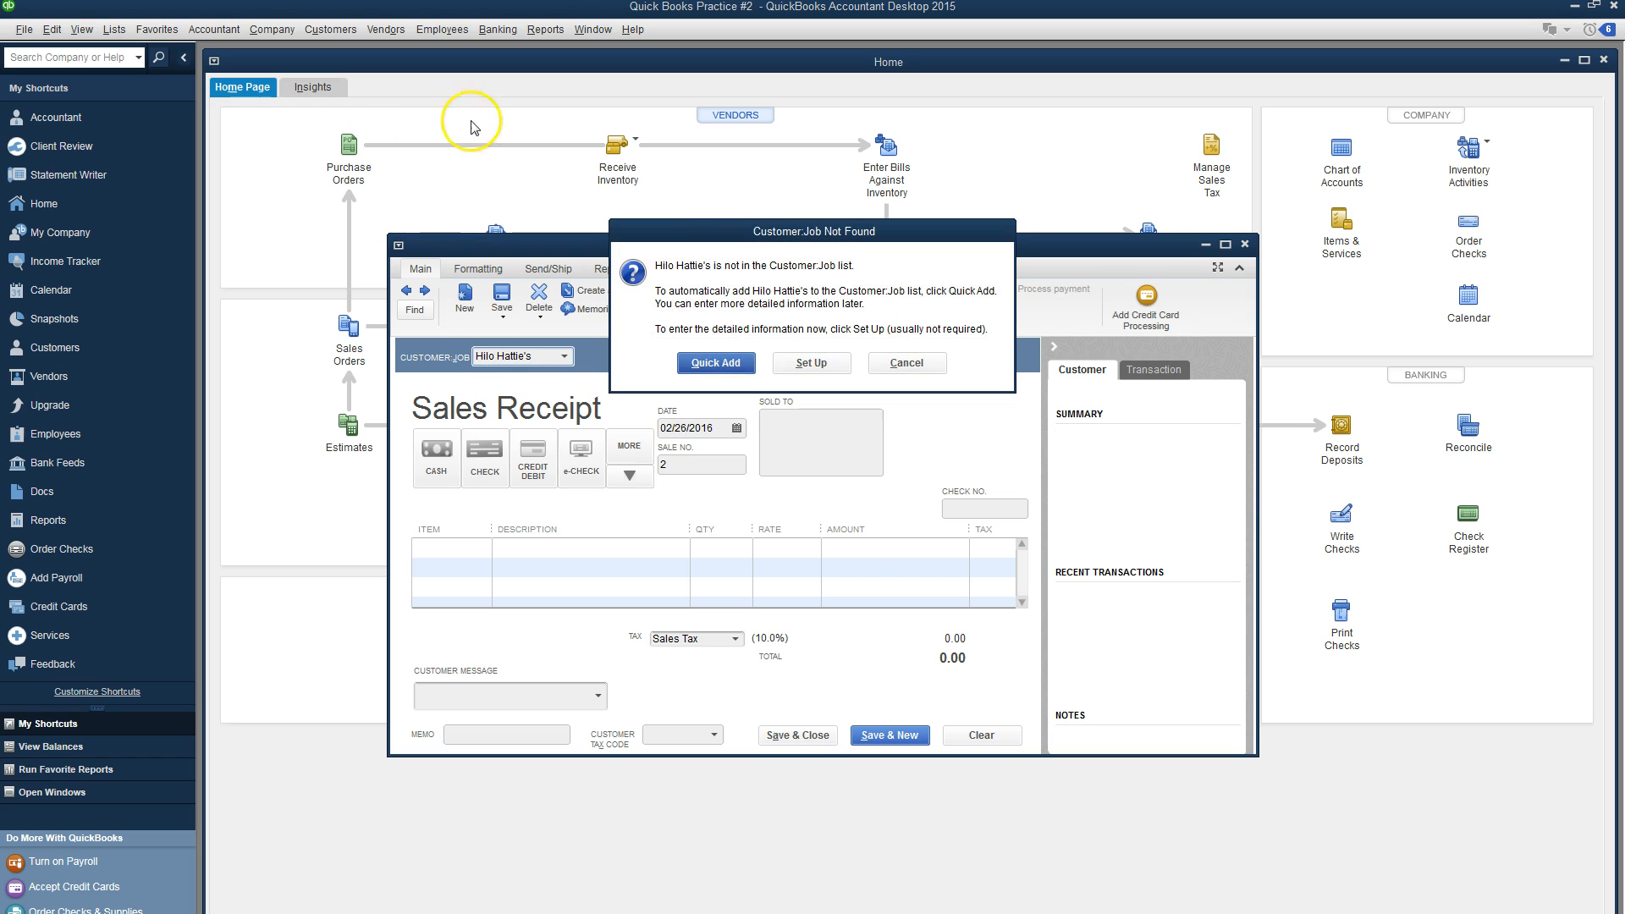
click(716, 364)
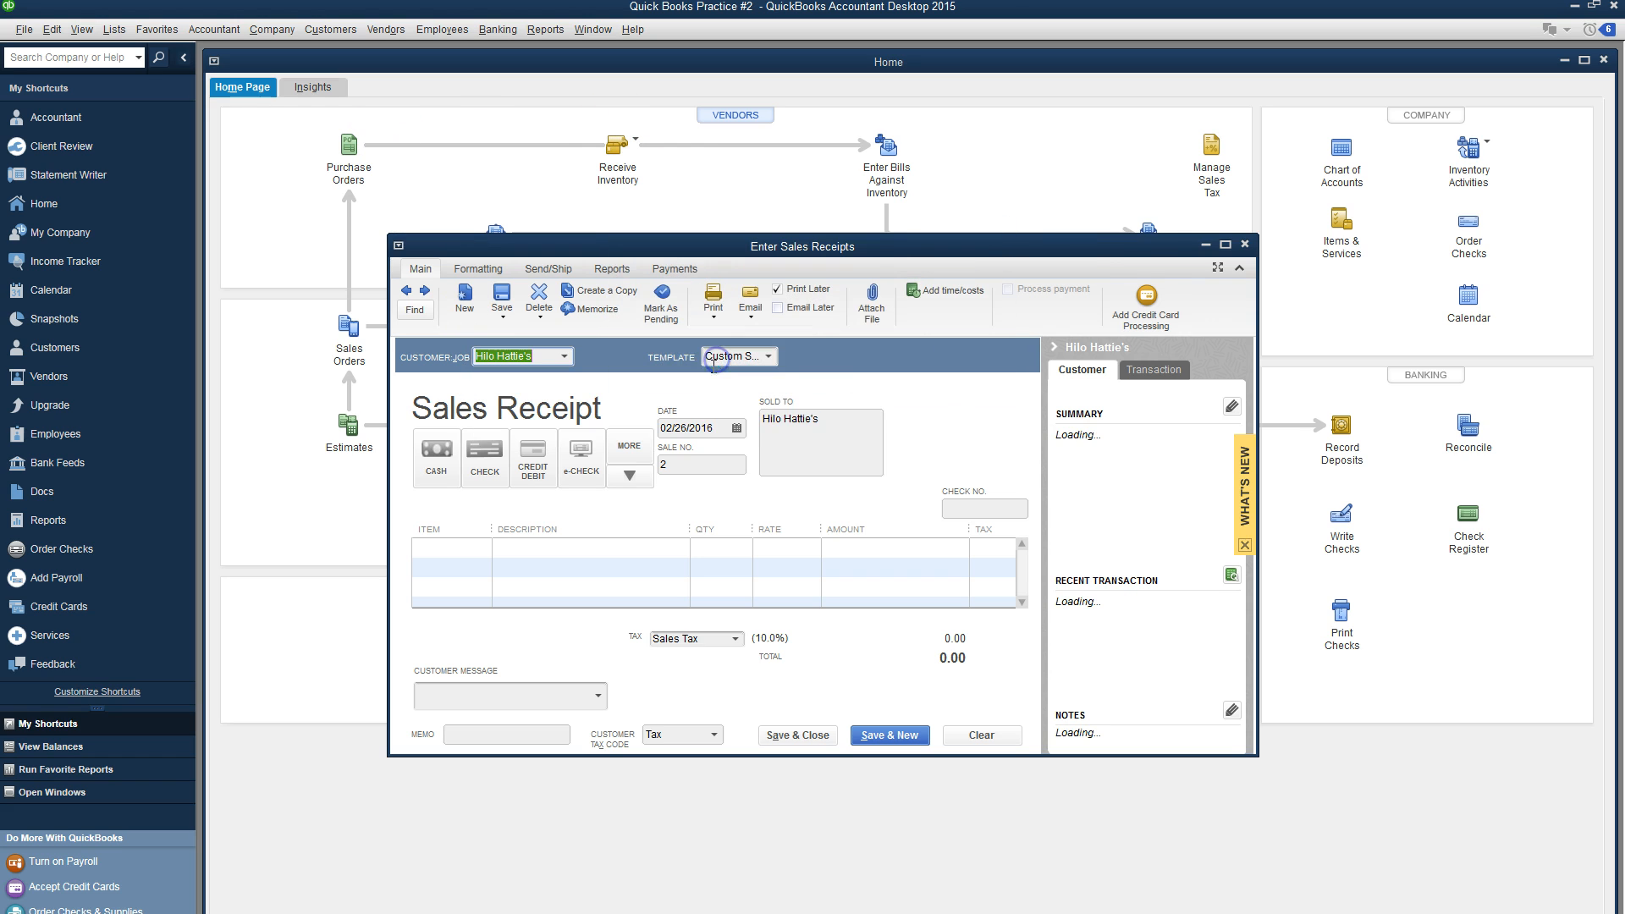
Step: Add 95 Koa Wood Frames and 49 Large Frames, checking stock levels for each
click(483, 552)
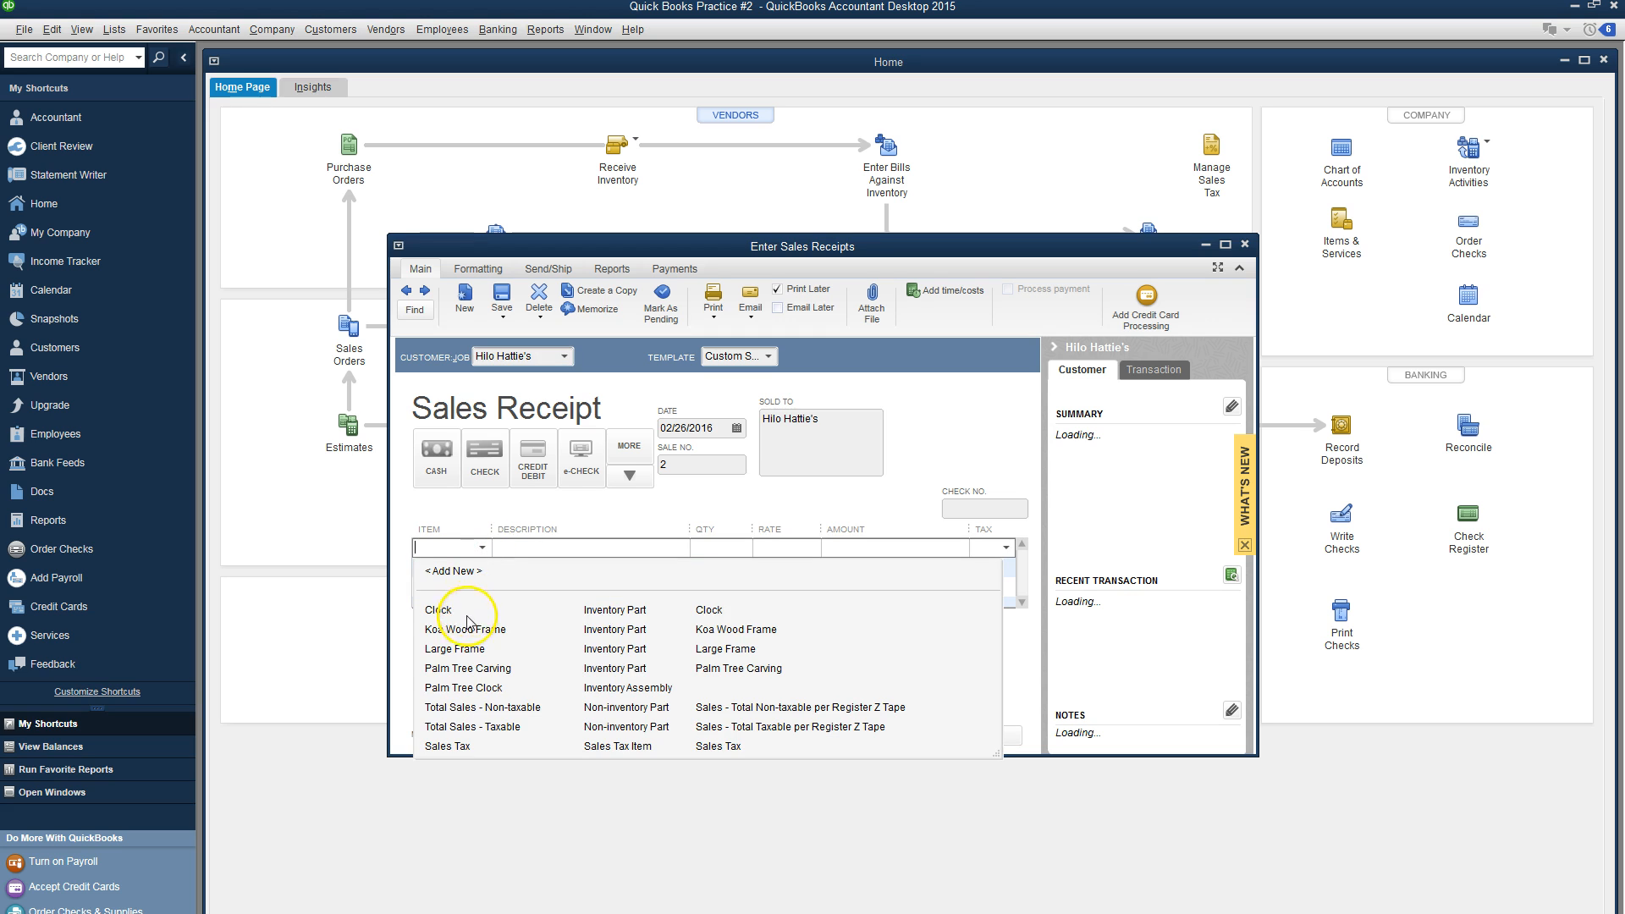
click(465, 633)
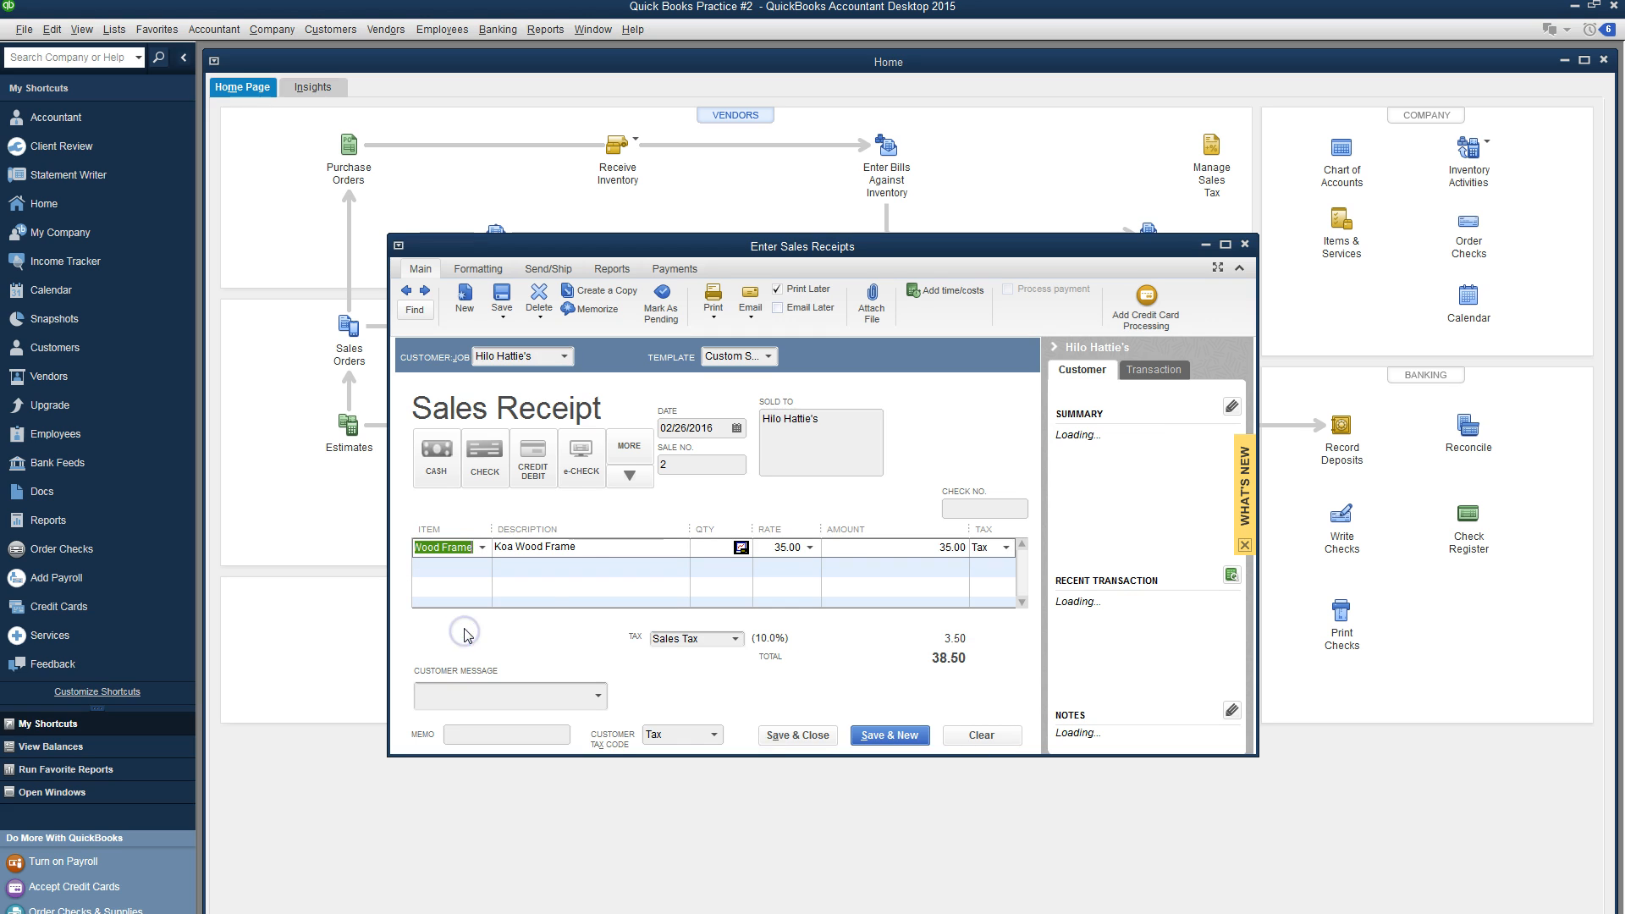
click(742, 549)
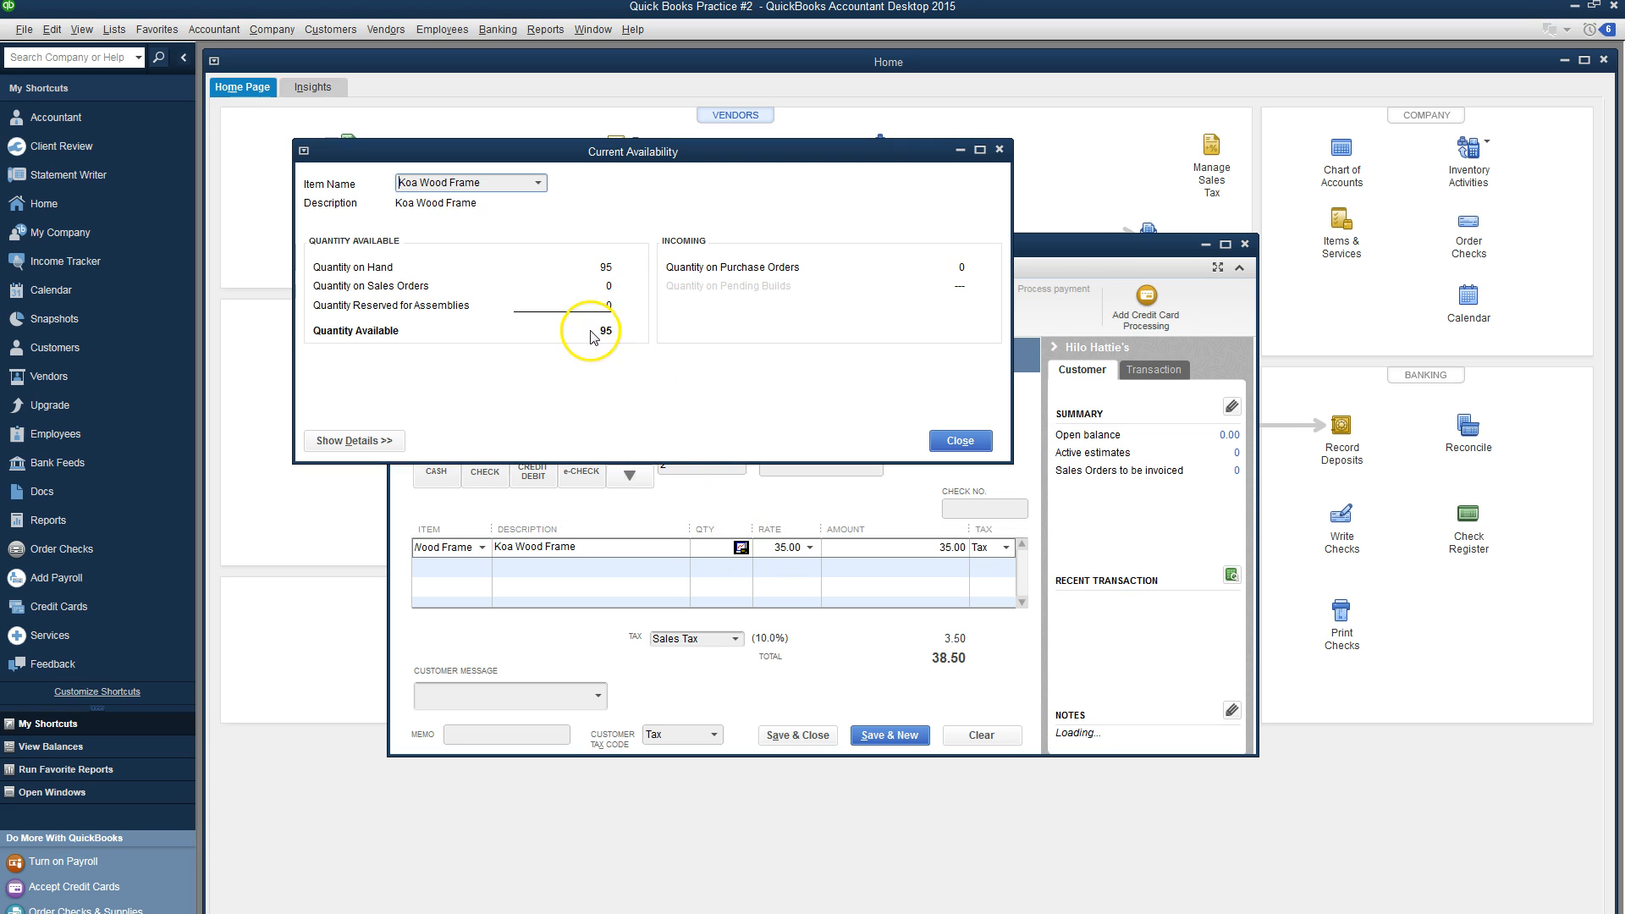
click(706, 547)
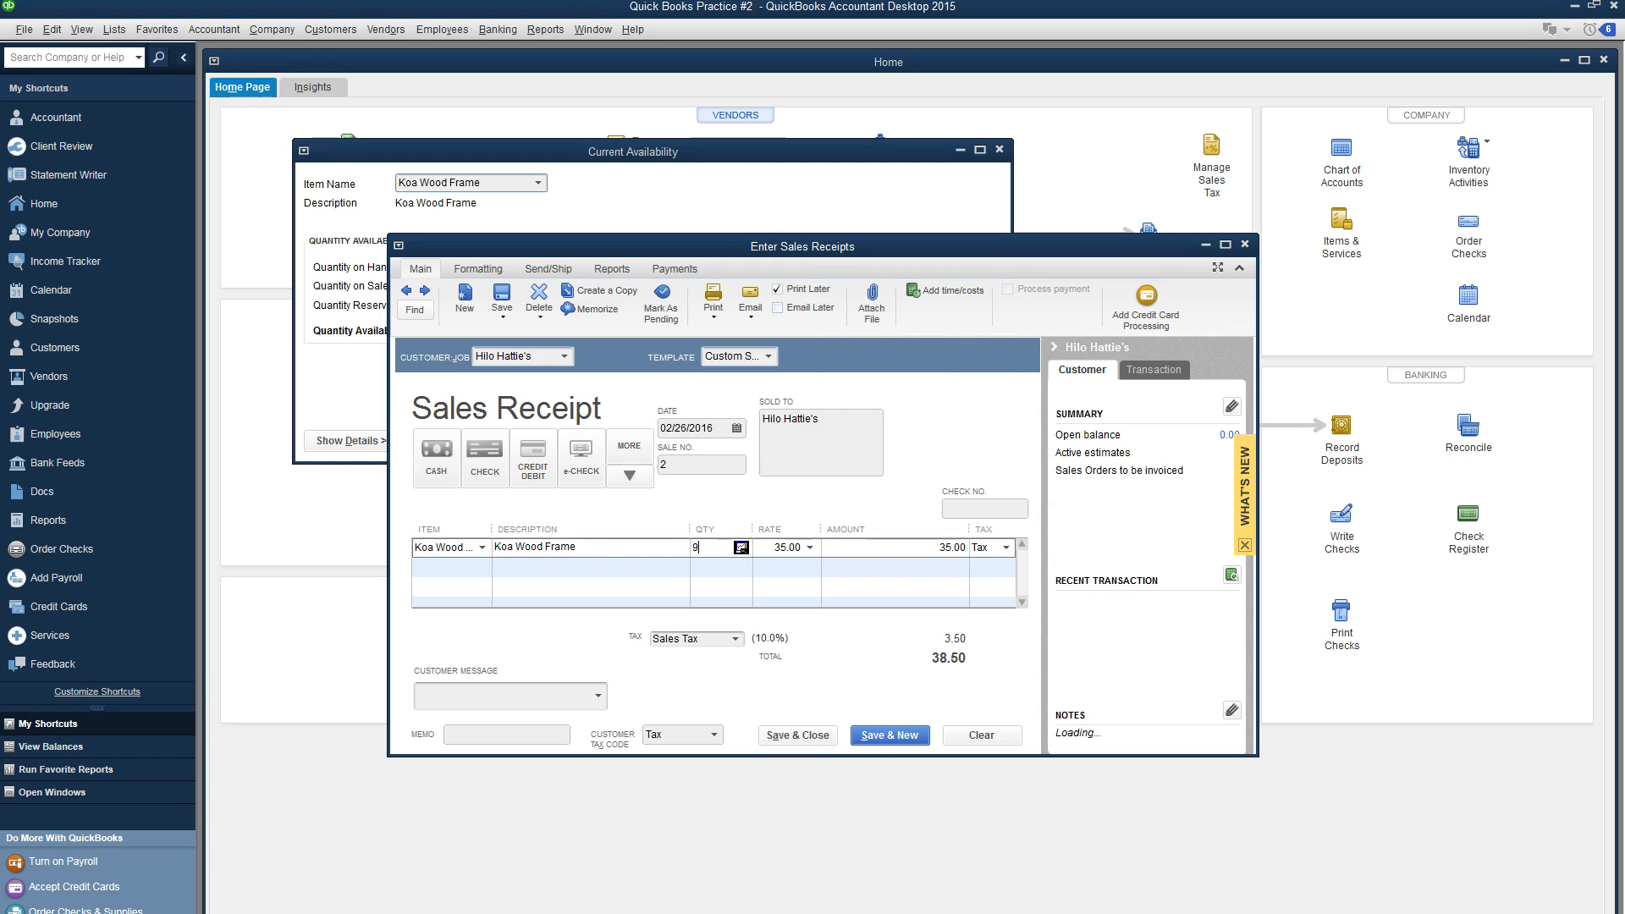
text(95)
click(454, 569)
click(483, 566)
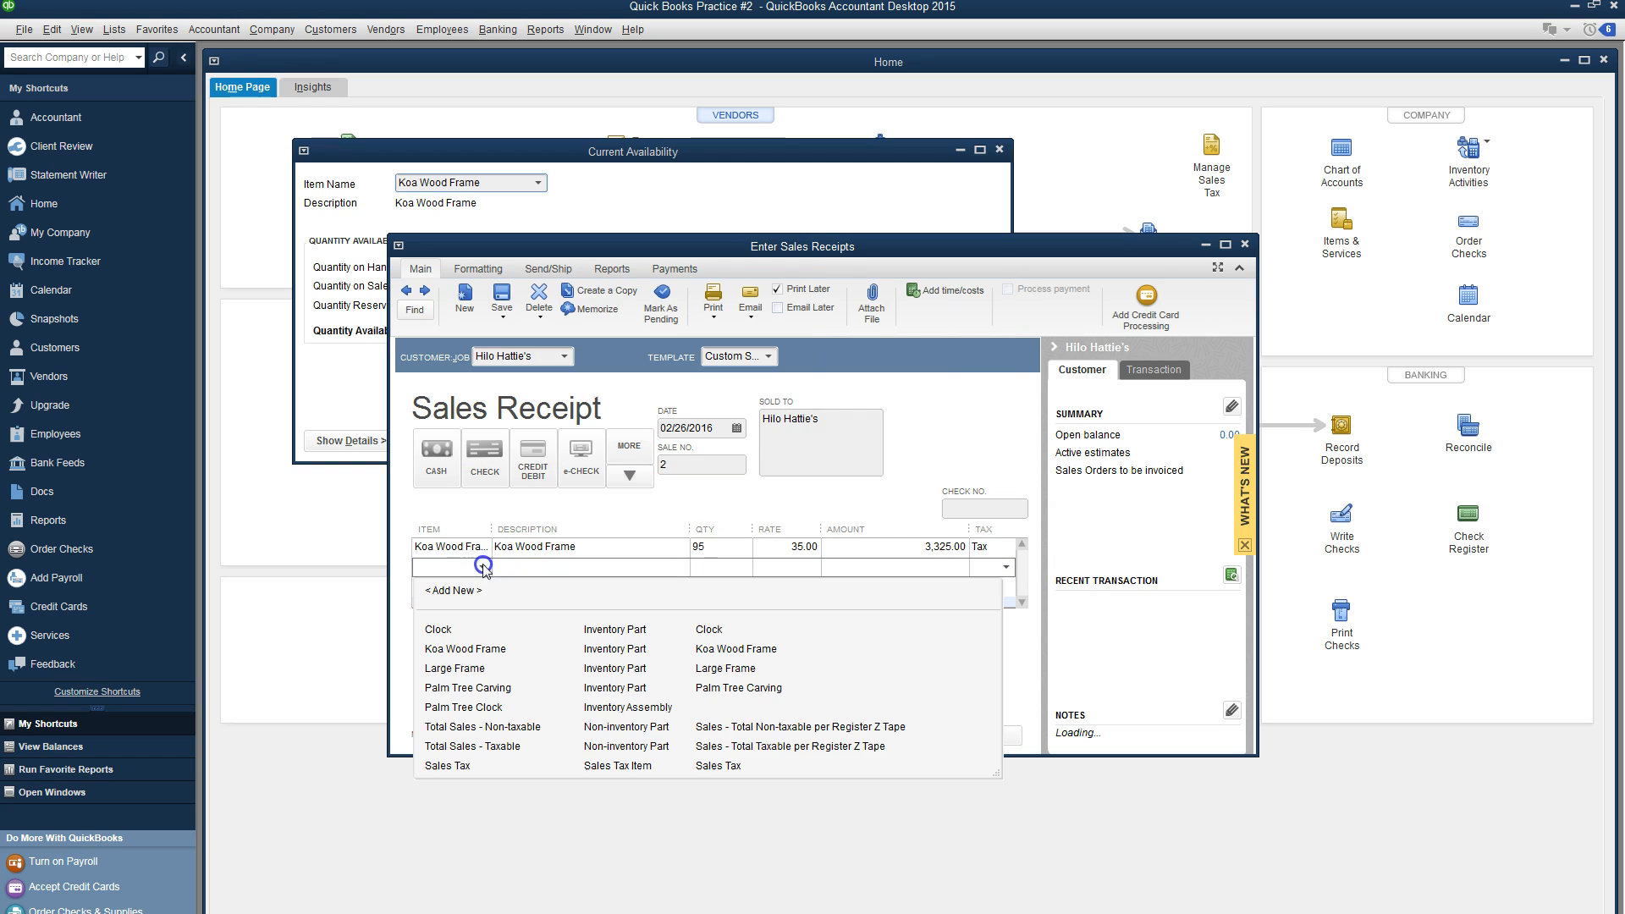
click(474, 668)
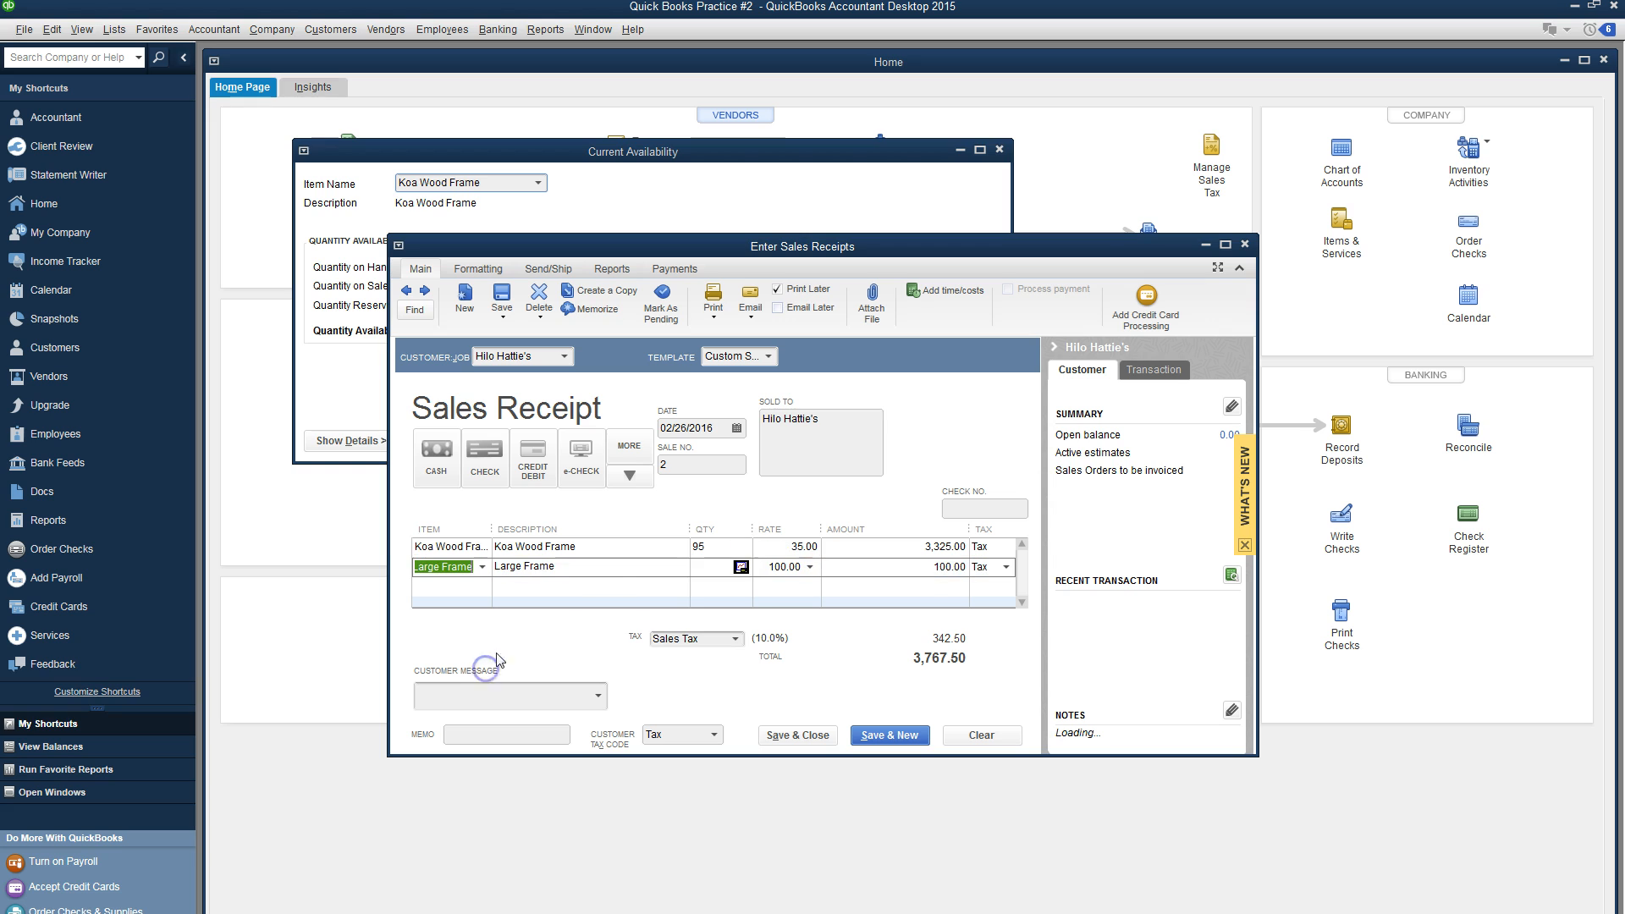
click(742, 567)
click(718, 567)
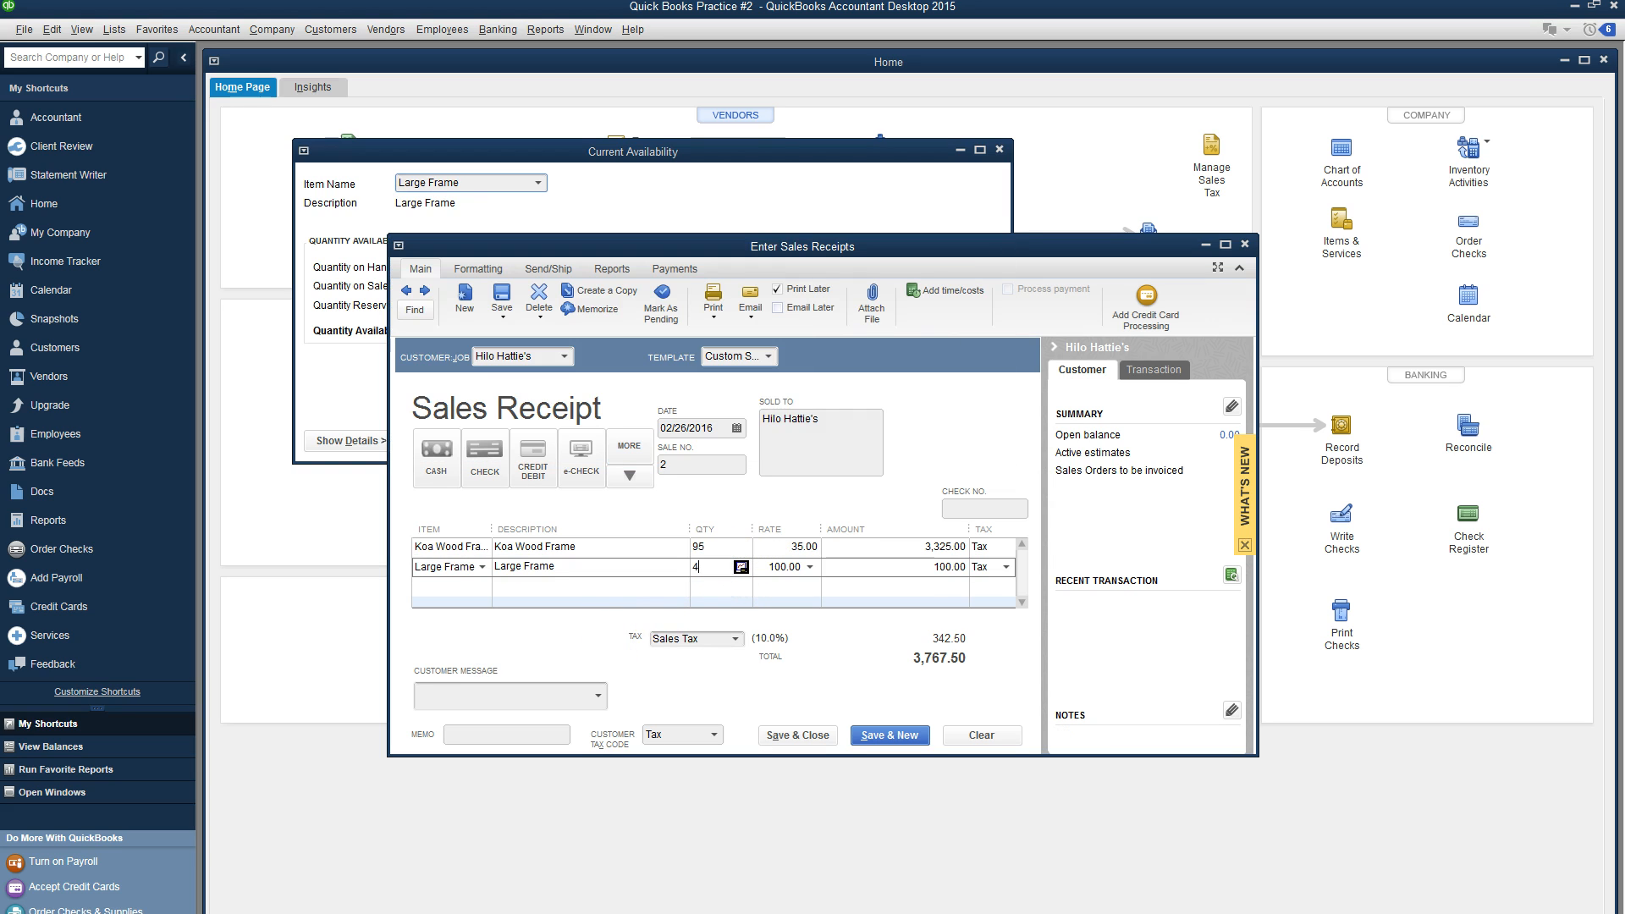
Step: Add 40 Palm Tree Clocks as the third line item
click(466, 587)
click(484, 587)
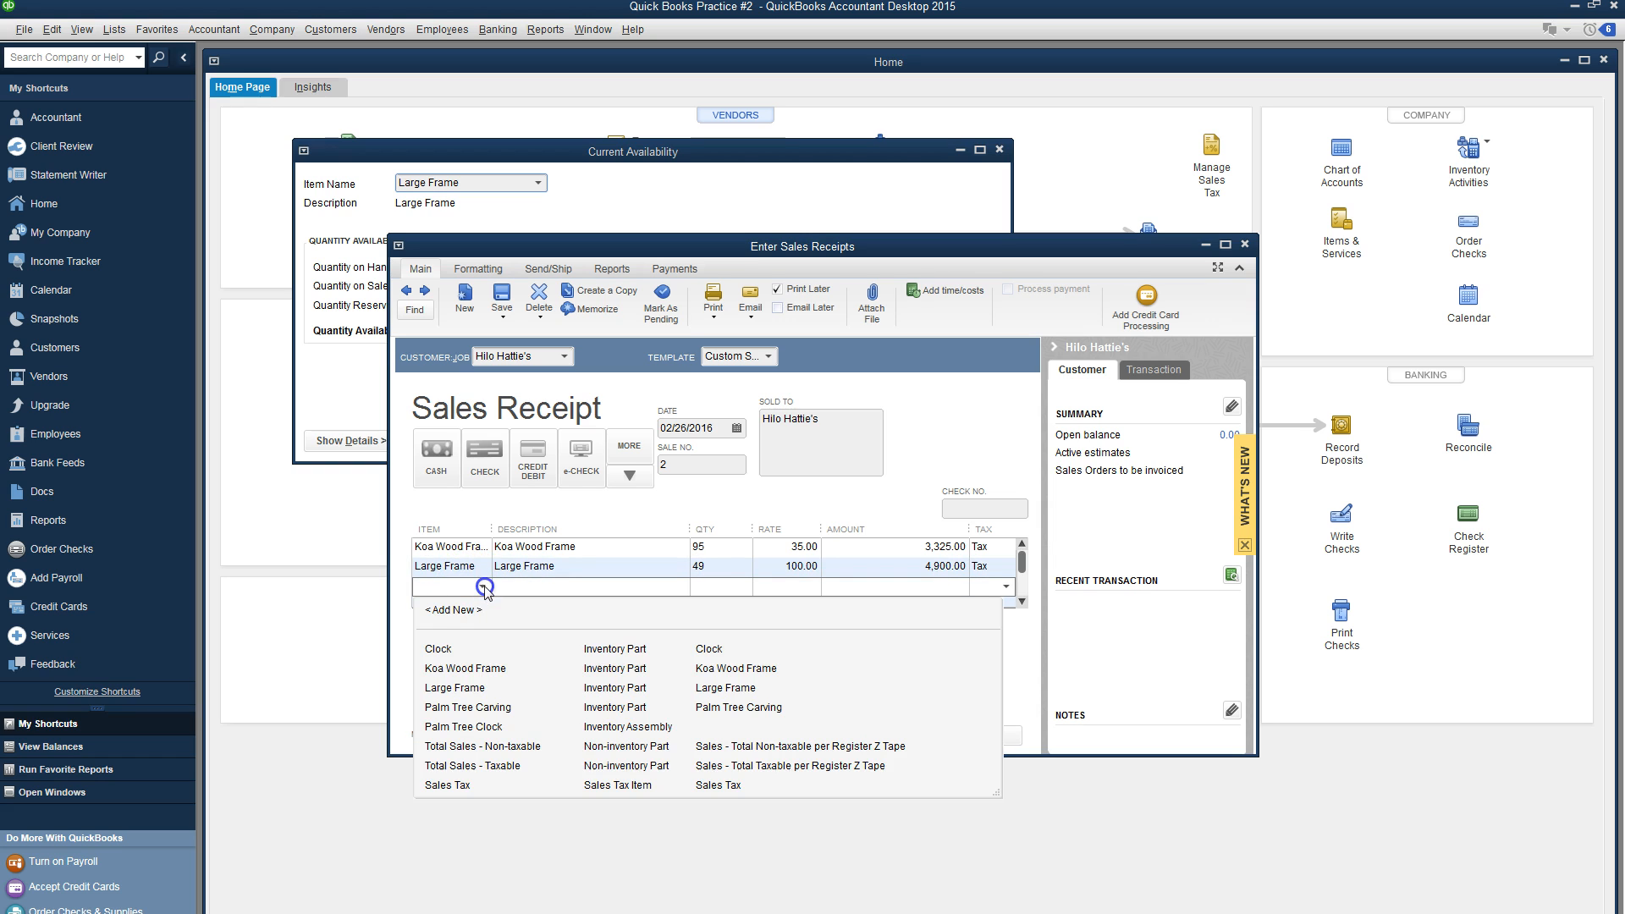
click(471, 727)
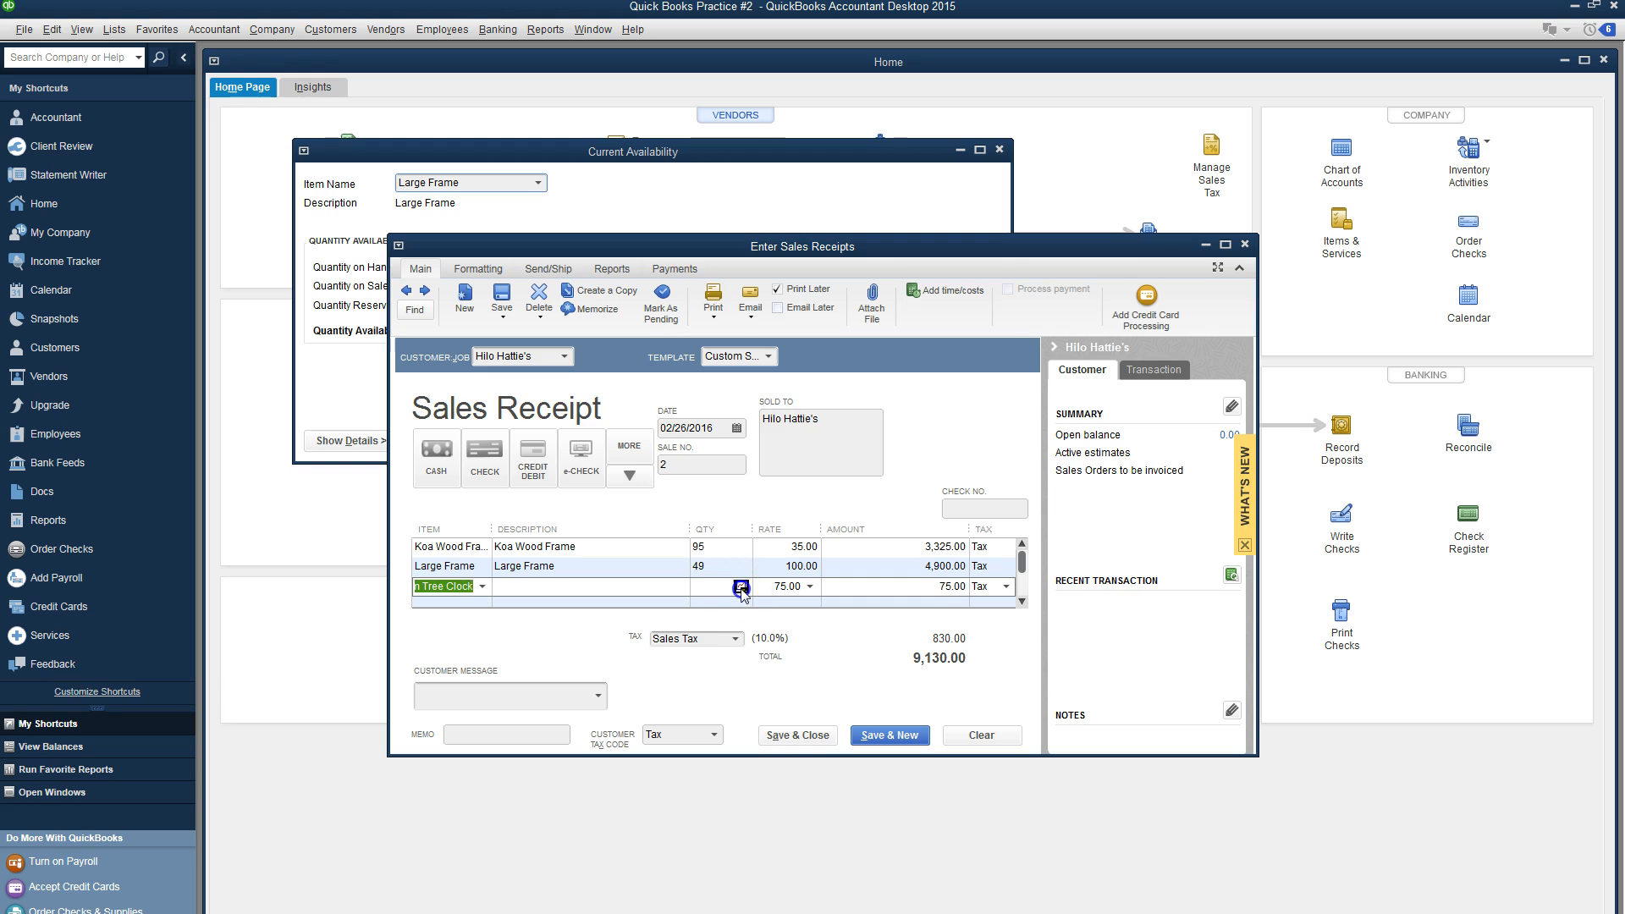
click(741, 588)
click(718, 587)
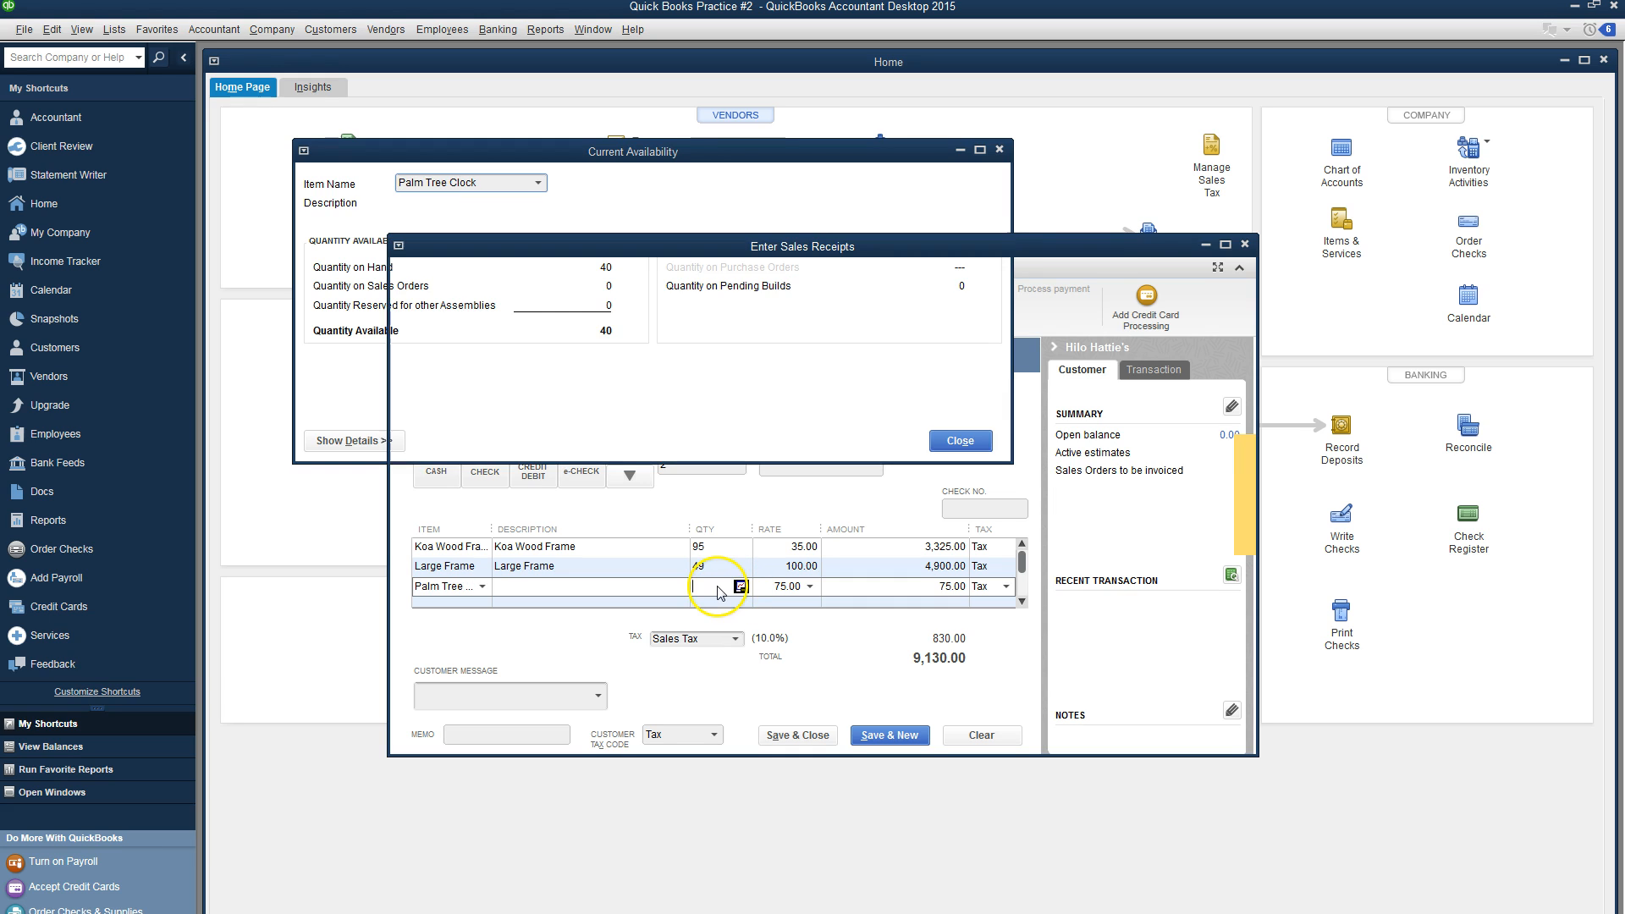
text(40)
Step: Enter memo 'Third and Final Sale' and set the payment method to Check, totalling 12,347.50
click(497, 735)
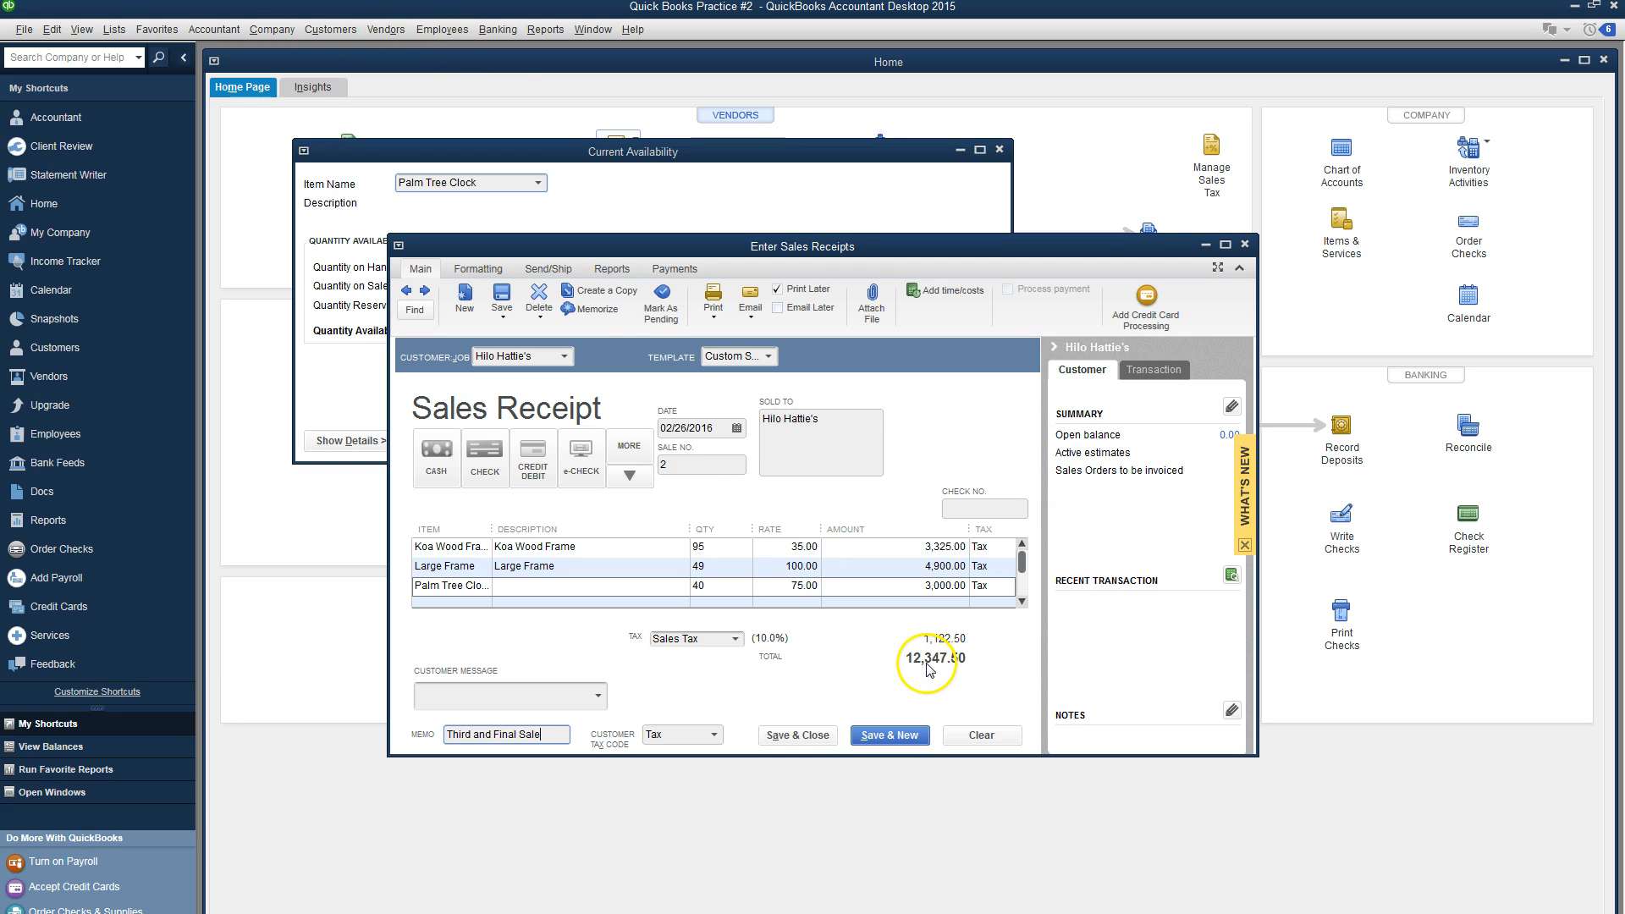
click(440, 466)
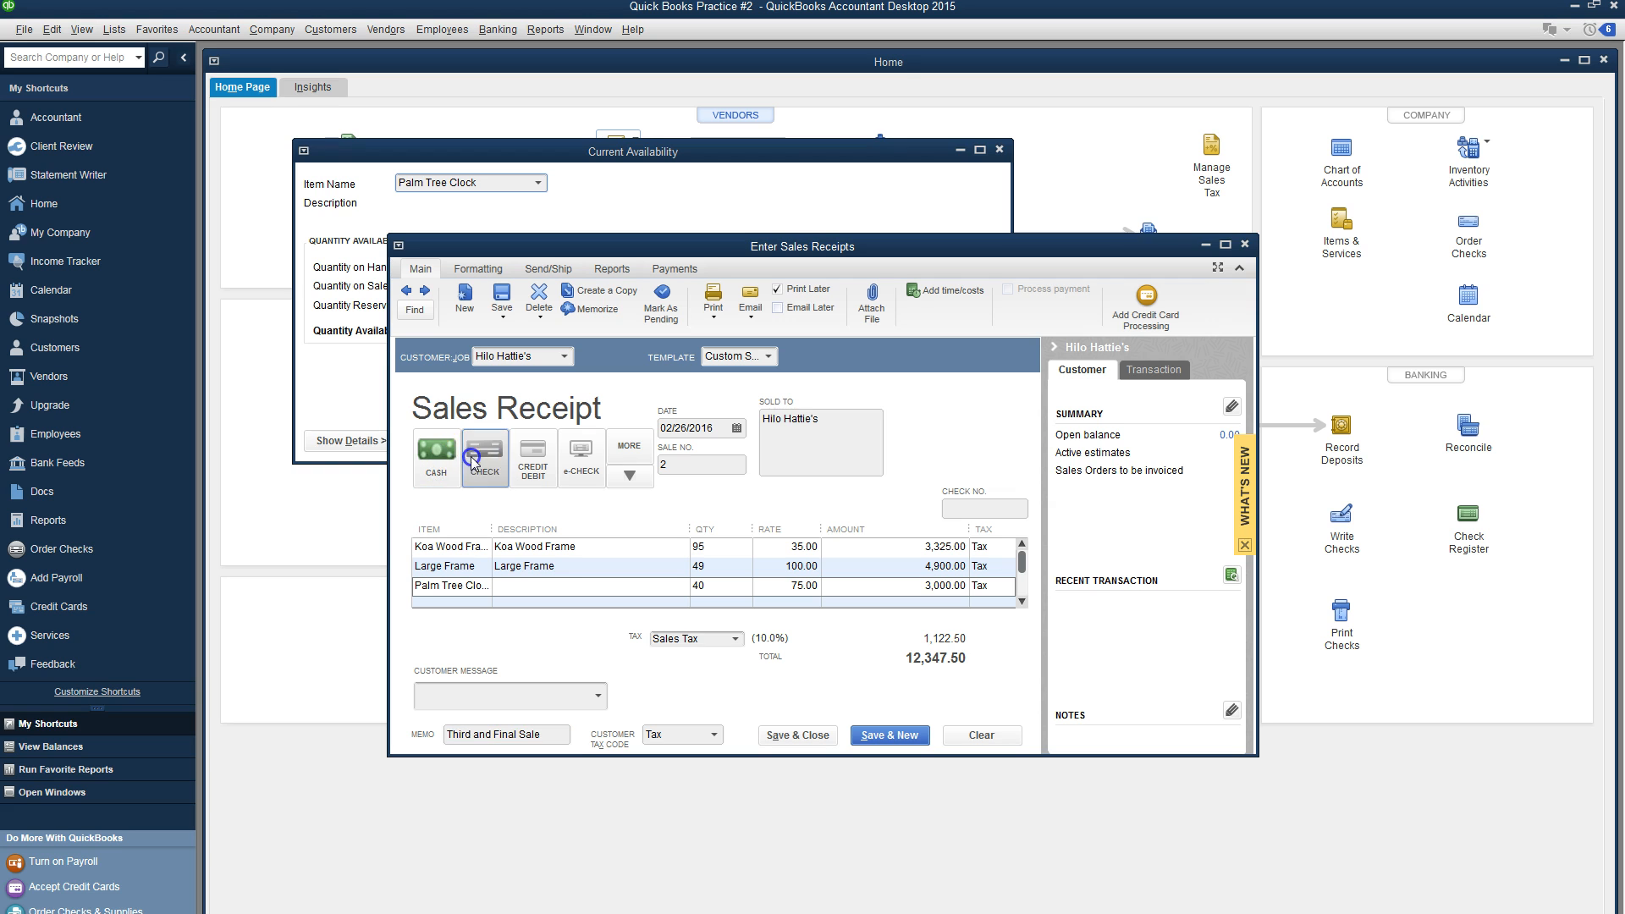
key(alt+Tab)
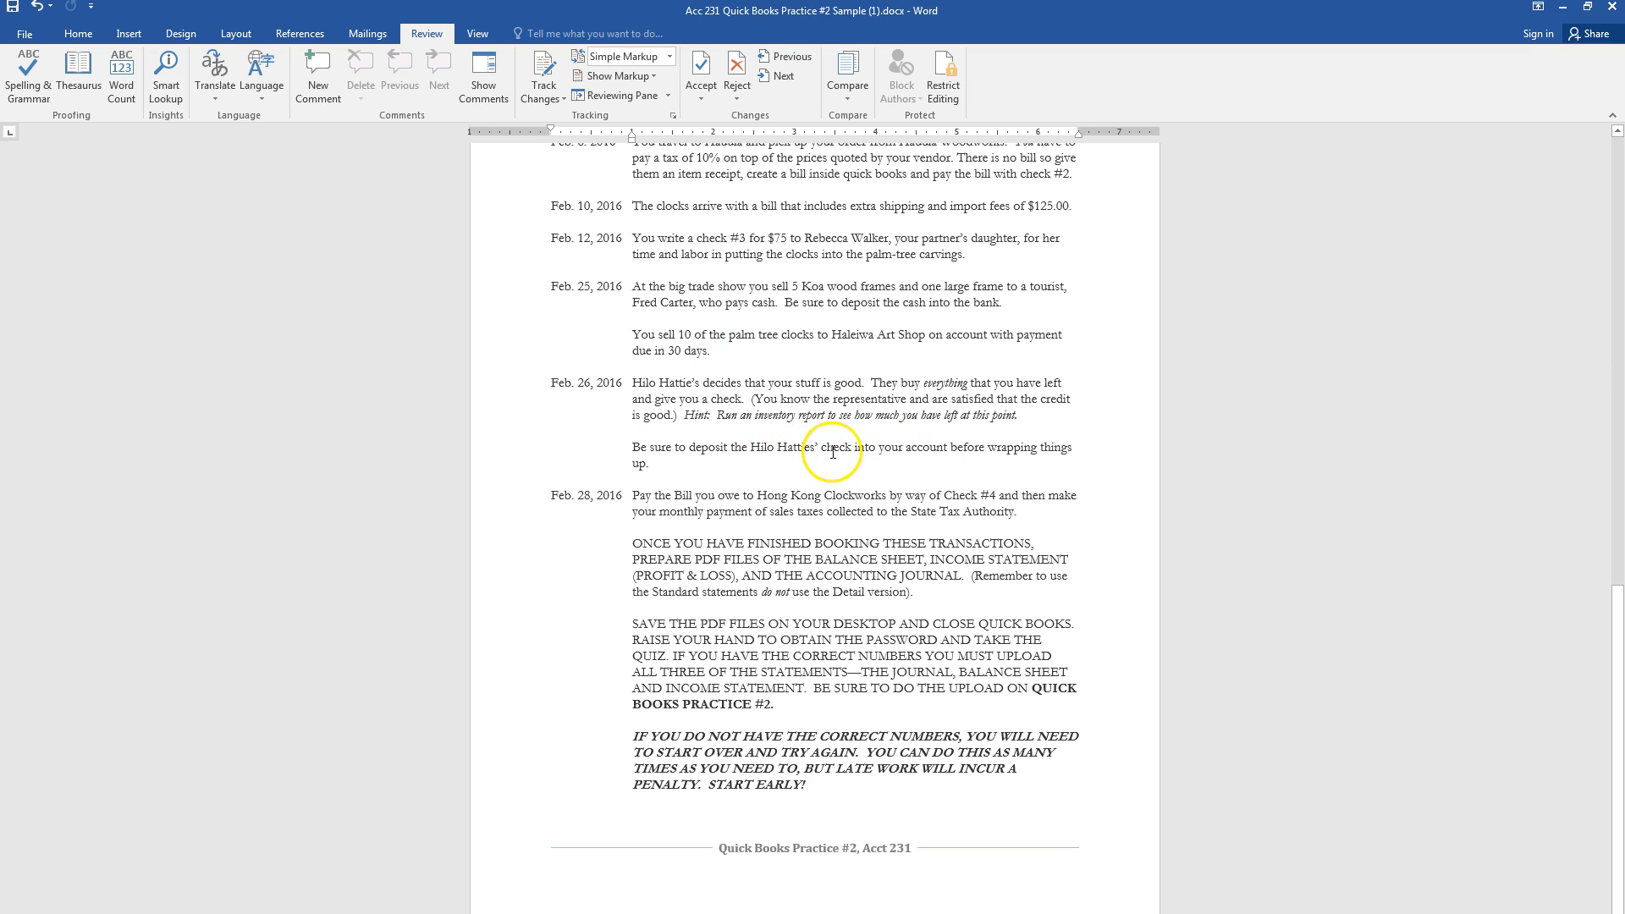
key(alt+Tab)
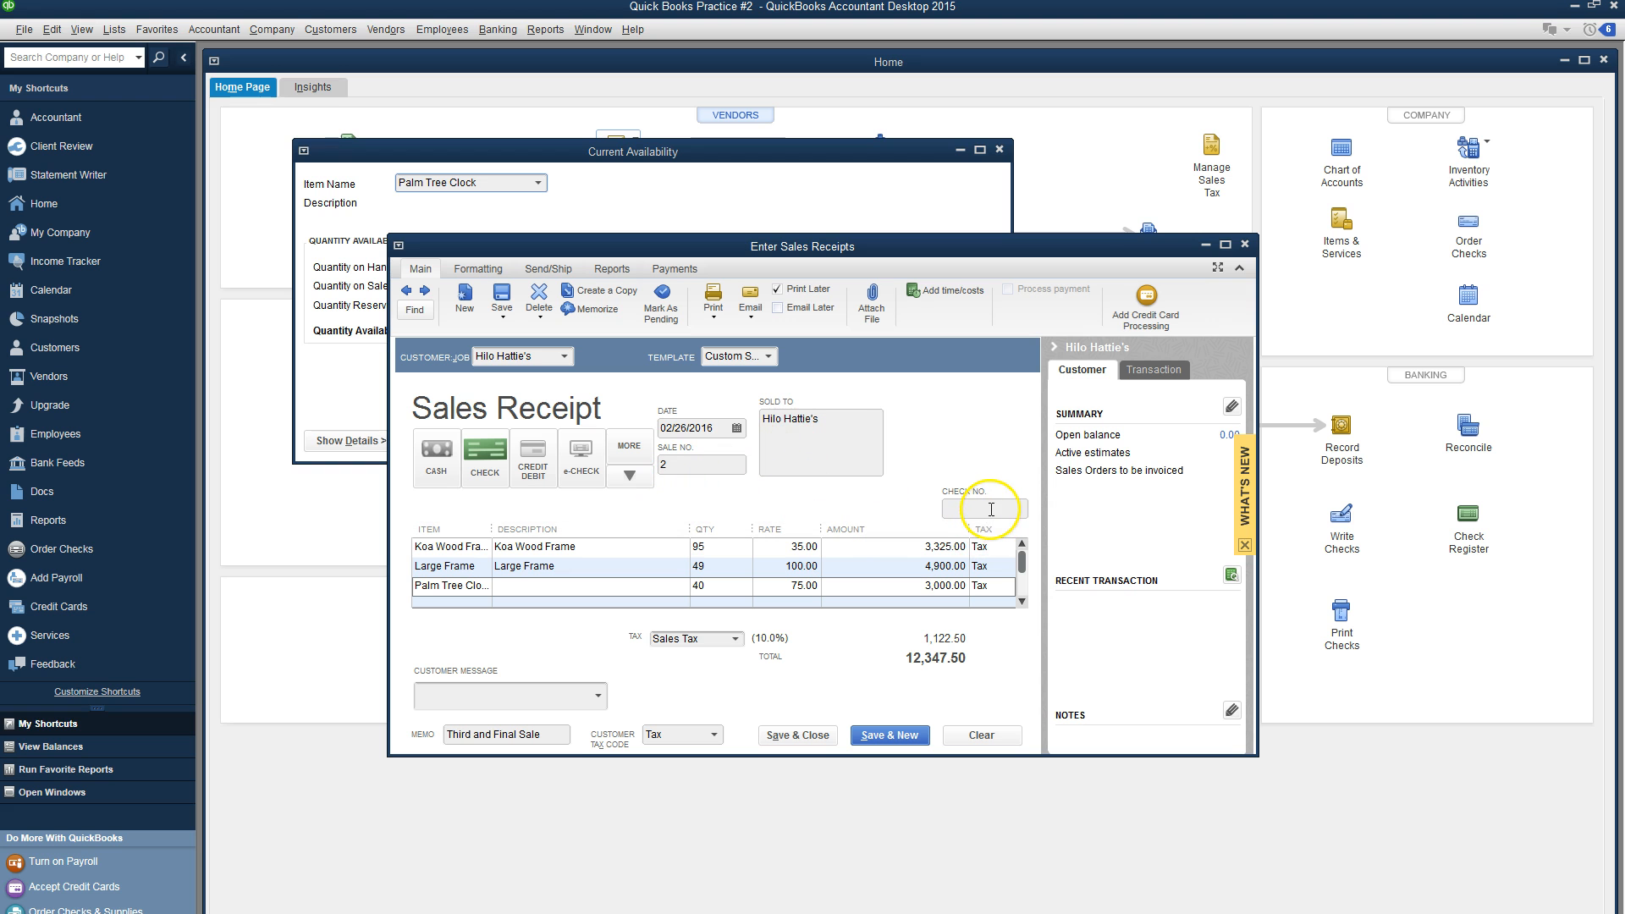
Step: Save the back-dated Hilo Hattie's sales receipt and close the stock availability window
click(798, 736)
click(777, 403)
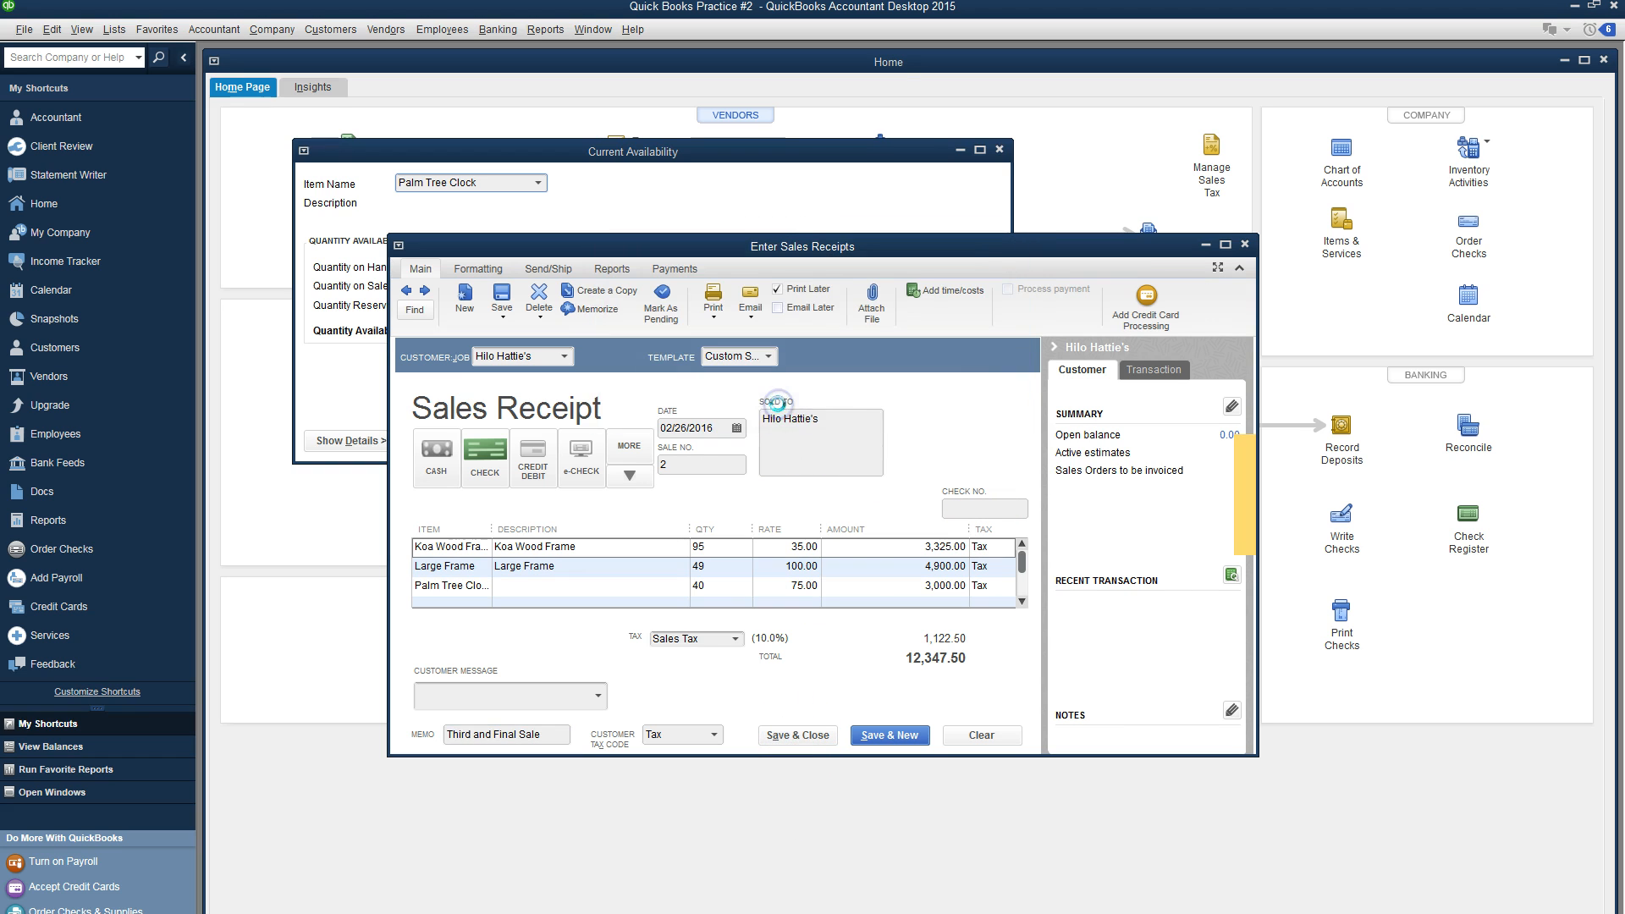
click(959, 441)
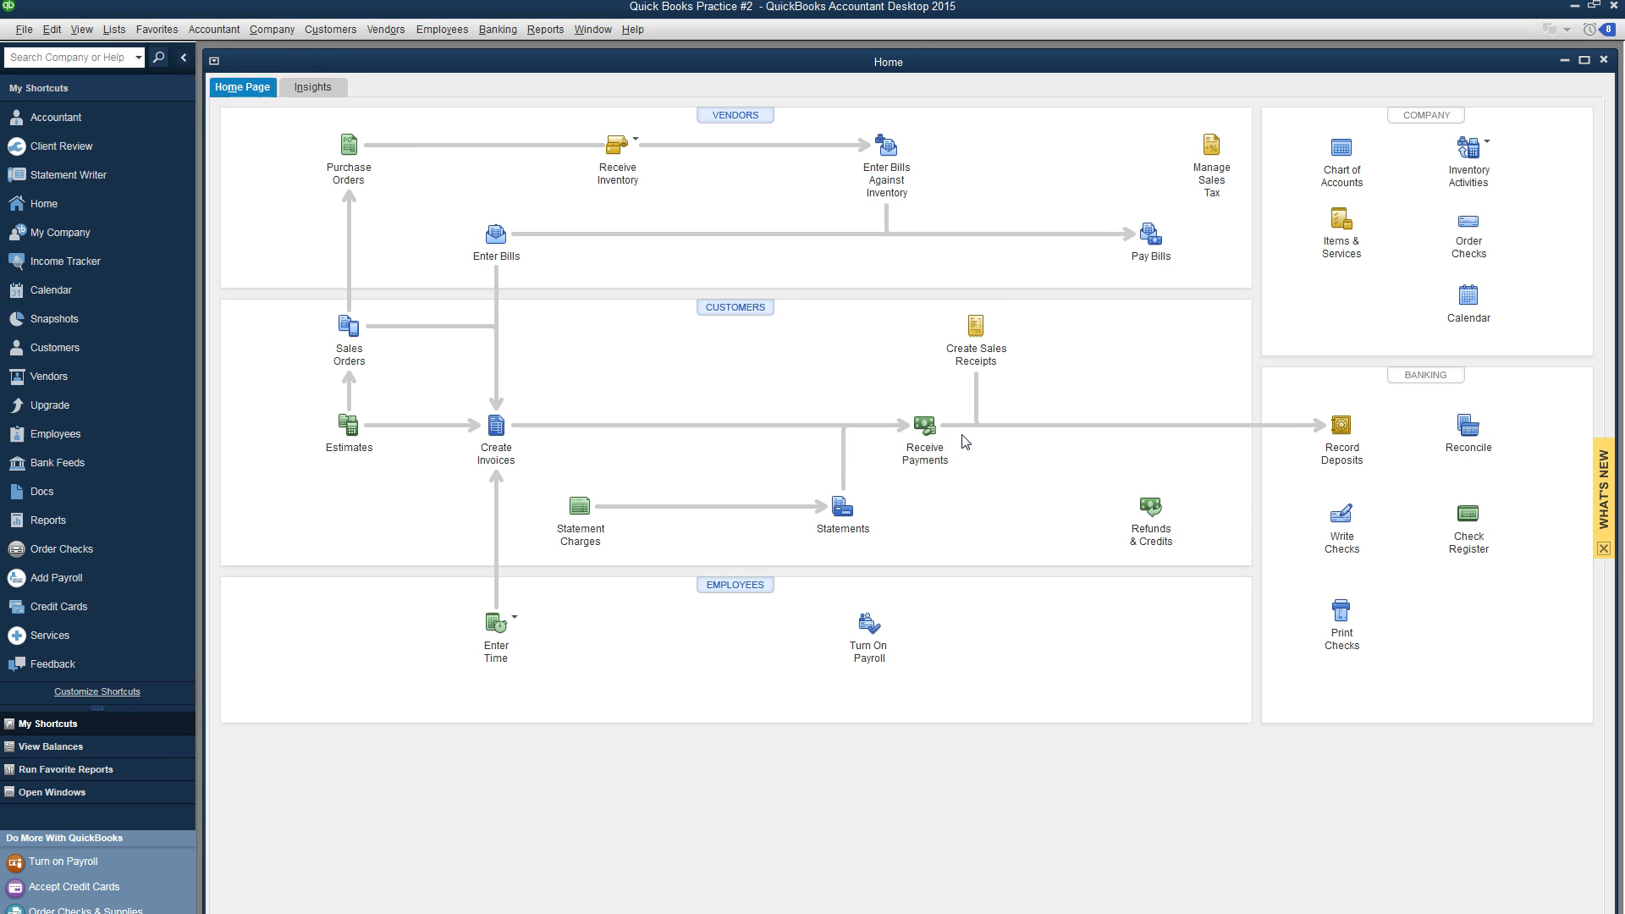
Step: Deposit Hilo Hattie's 12,347.50 check payment into Bank of Laie on 02/26/2016
click(1340, 431)
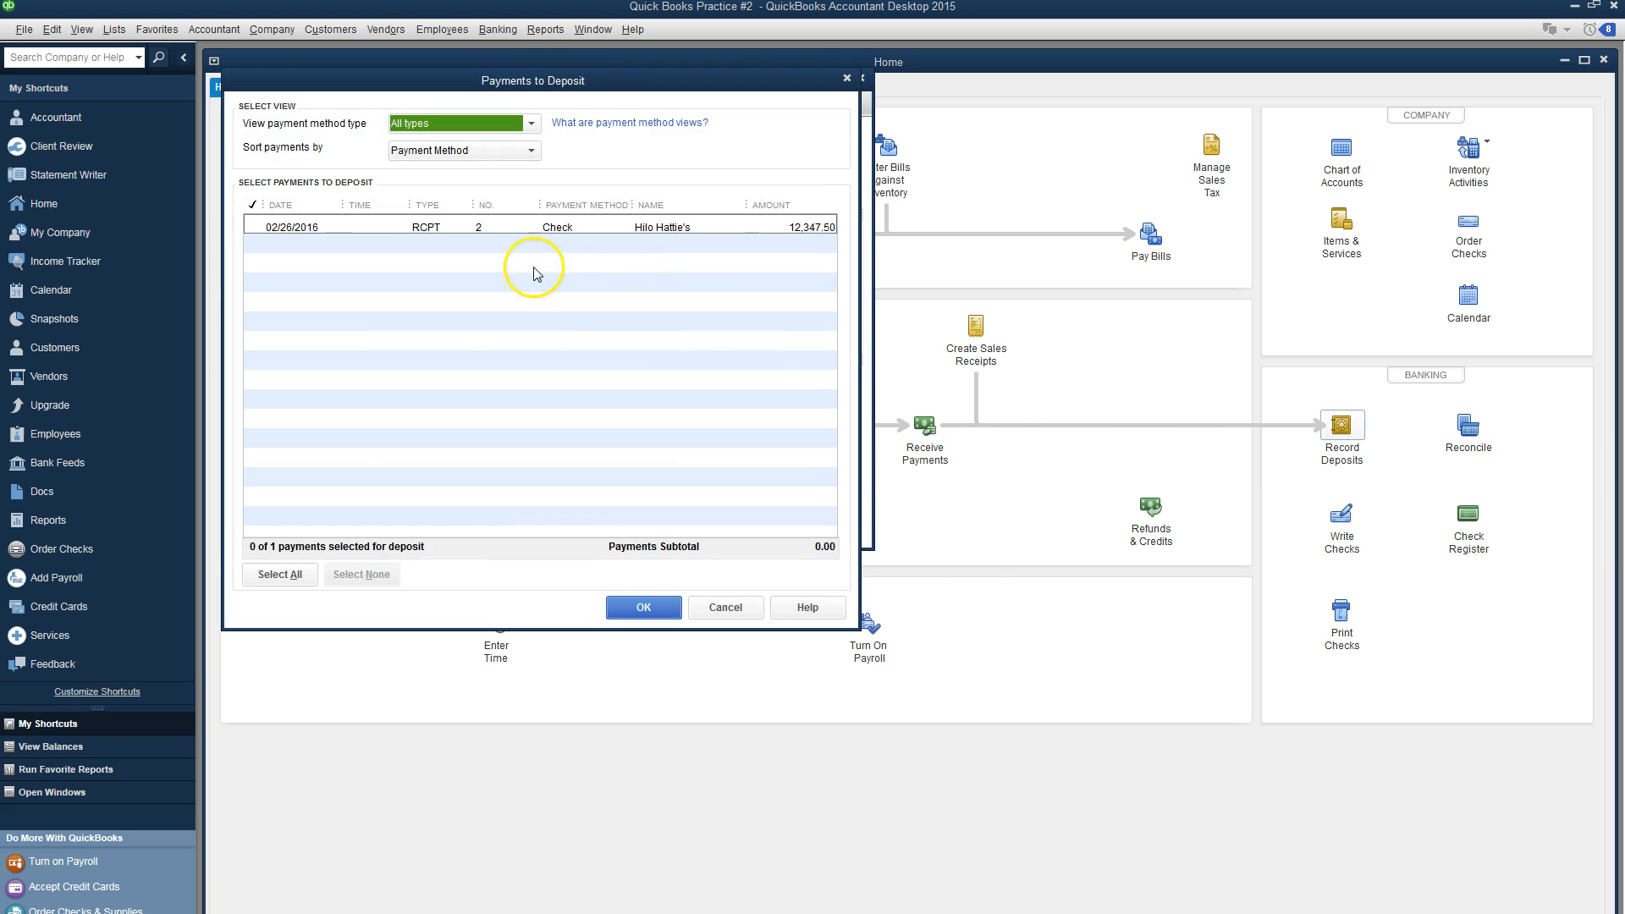
click(254, 224)
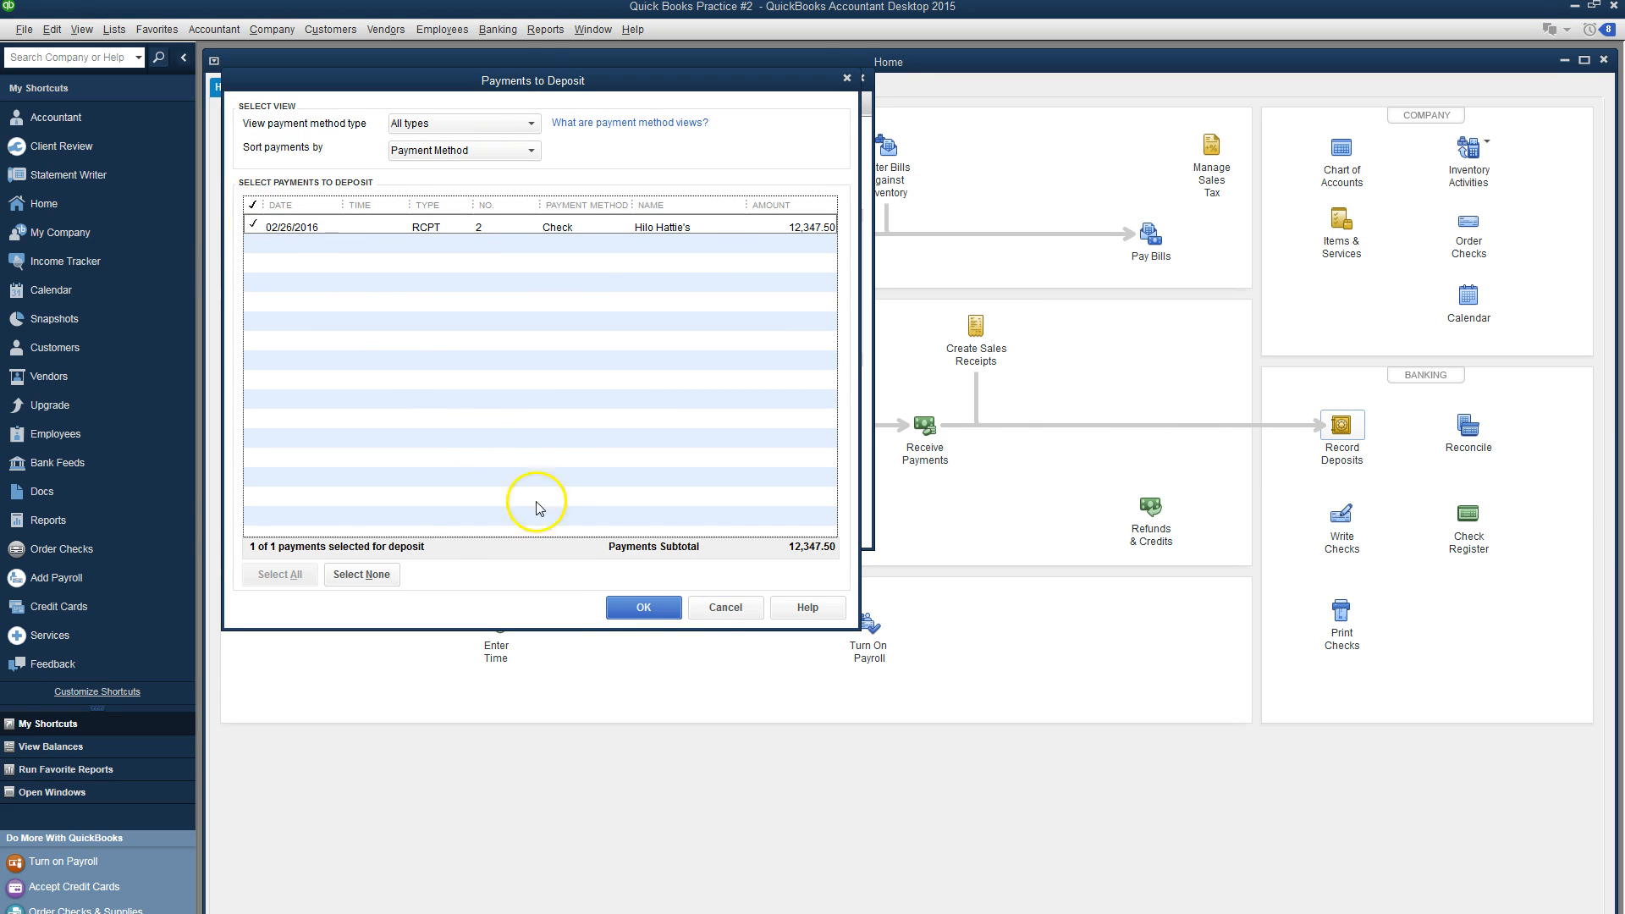
click(626, 616)
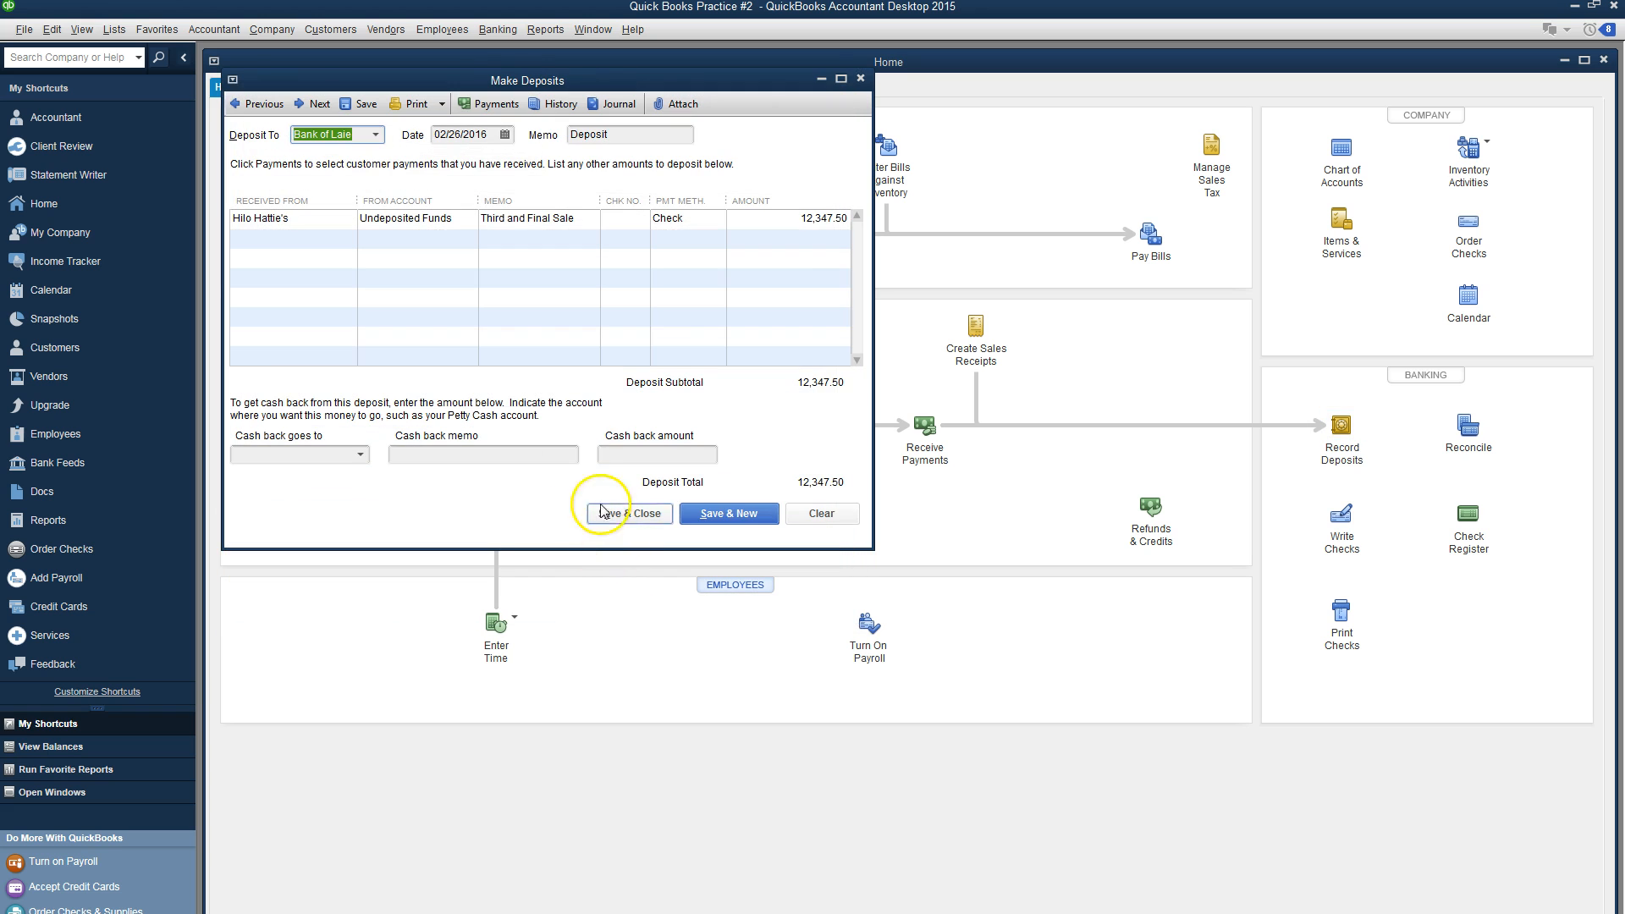
click(633, 514)
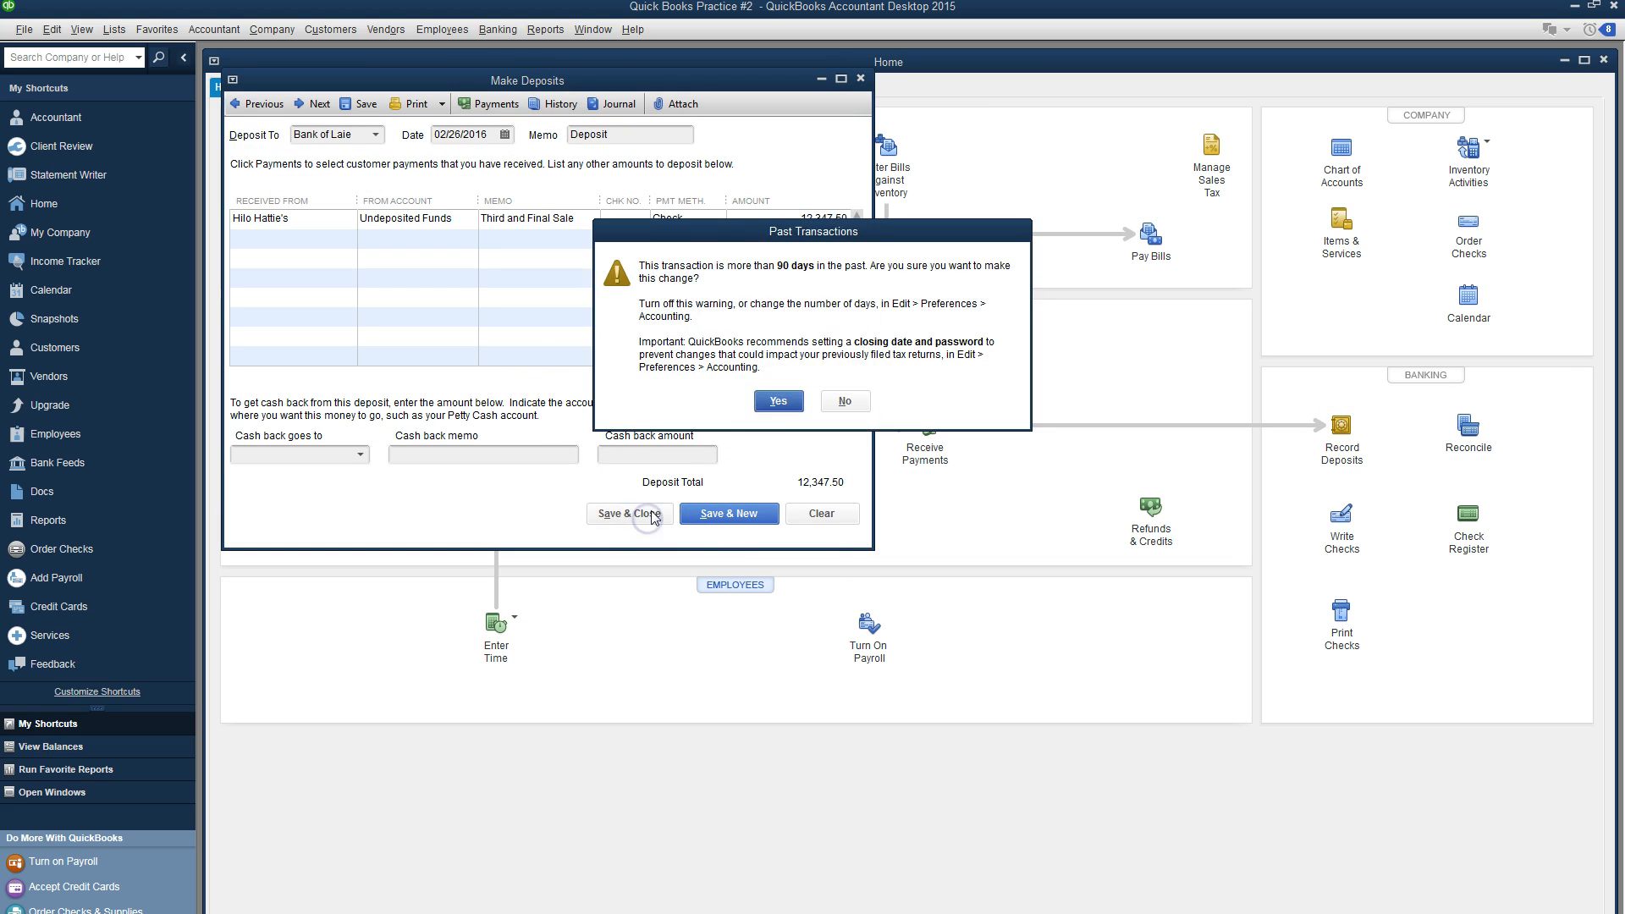
click(773, 398)
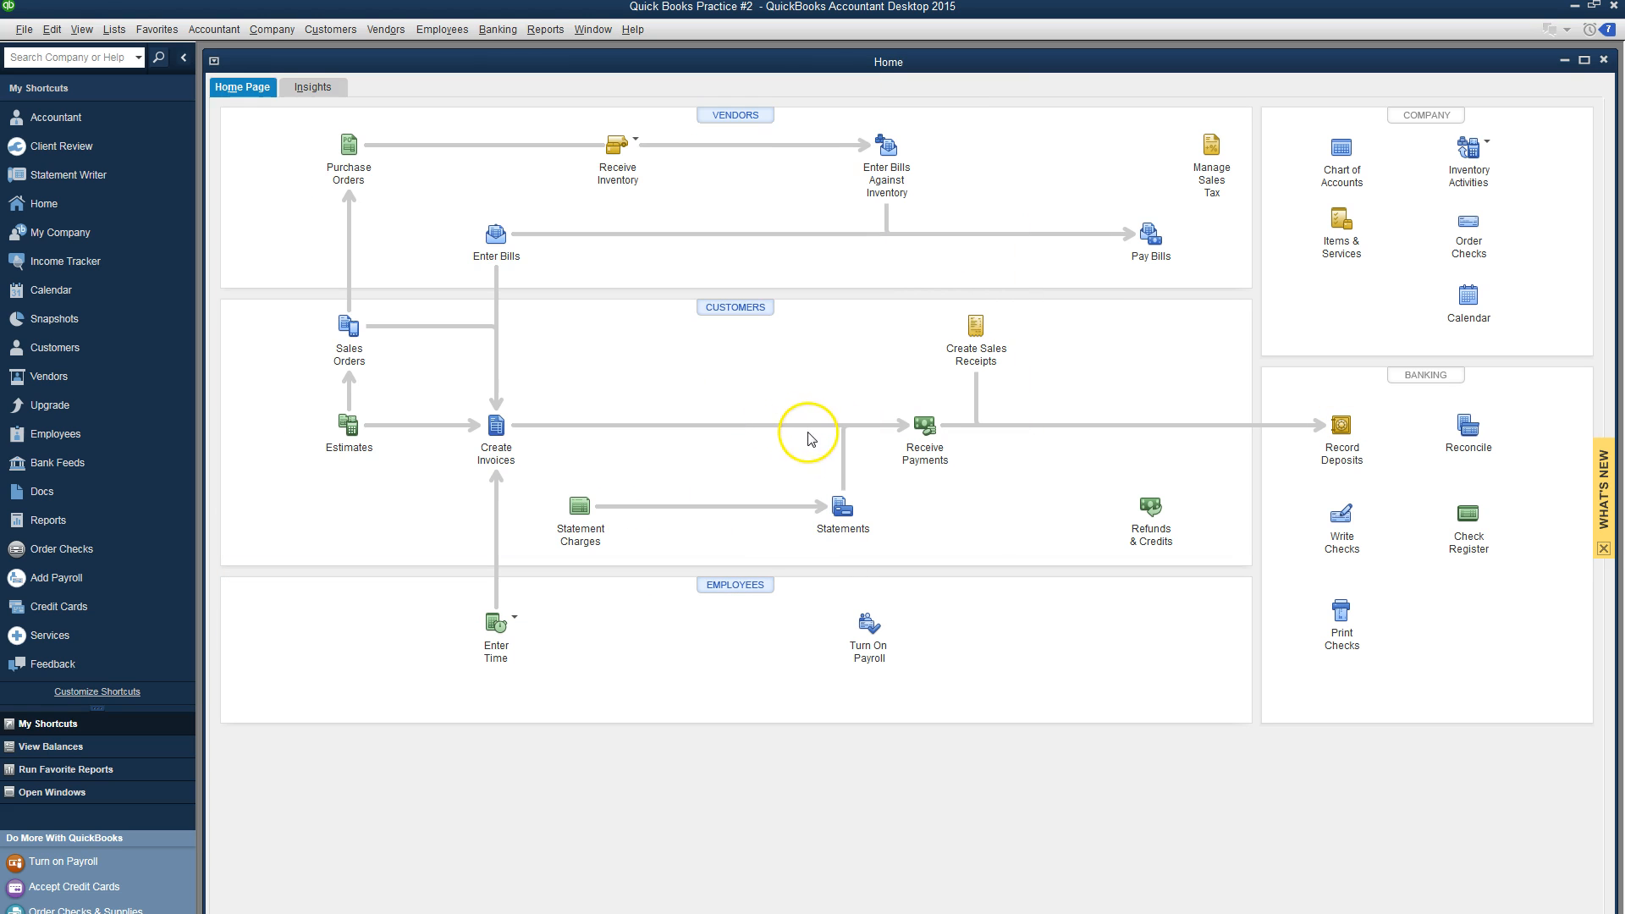
key(alt+Tab)
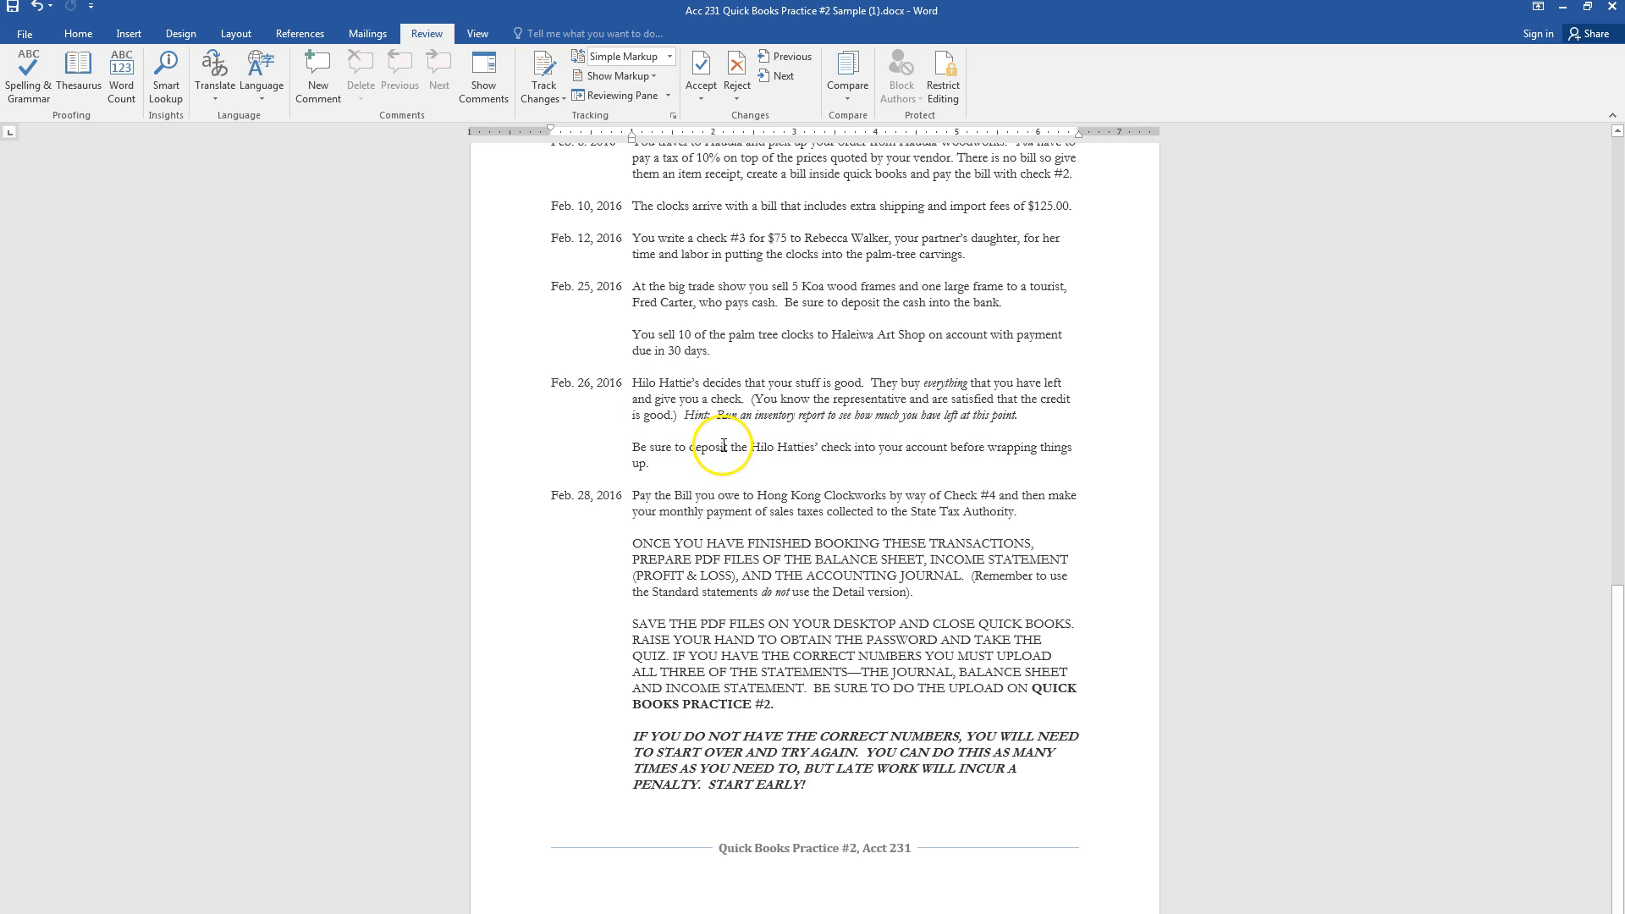
drag(631, 448, 680, 472)
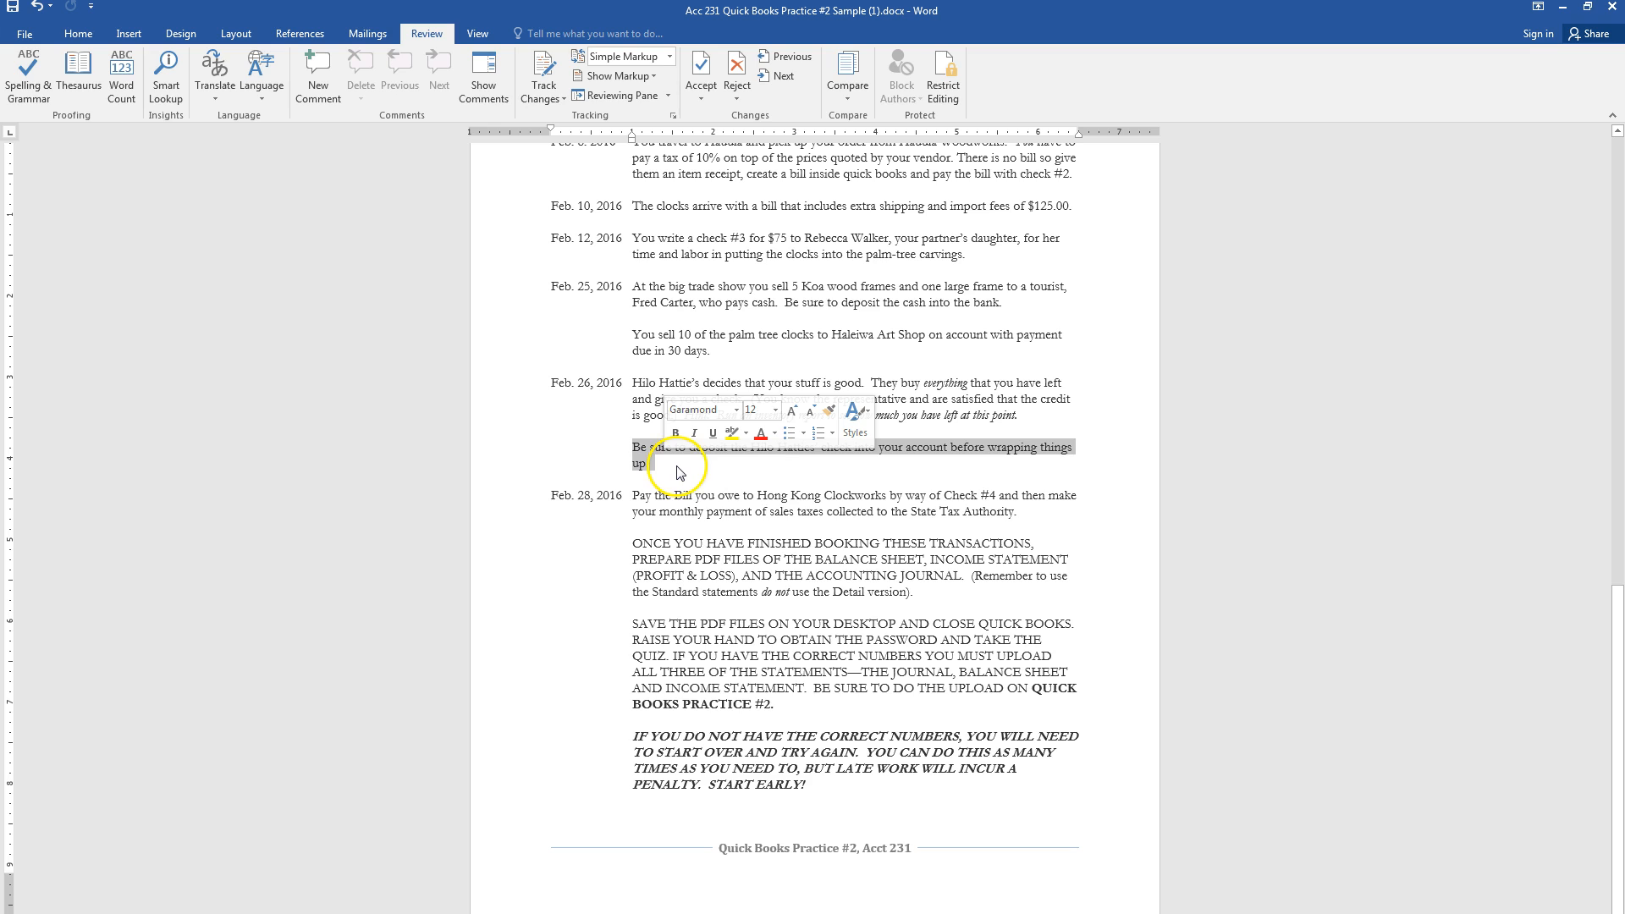
click(987, 515)
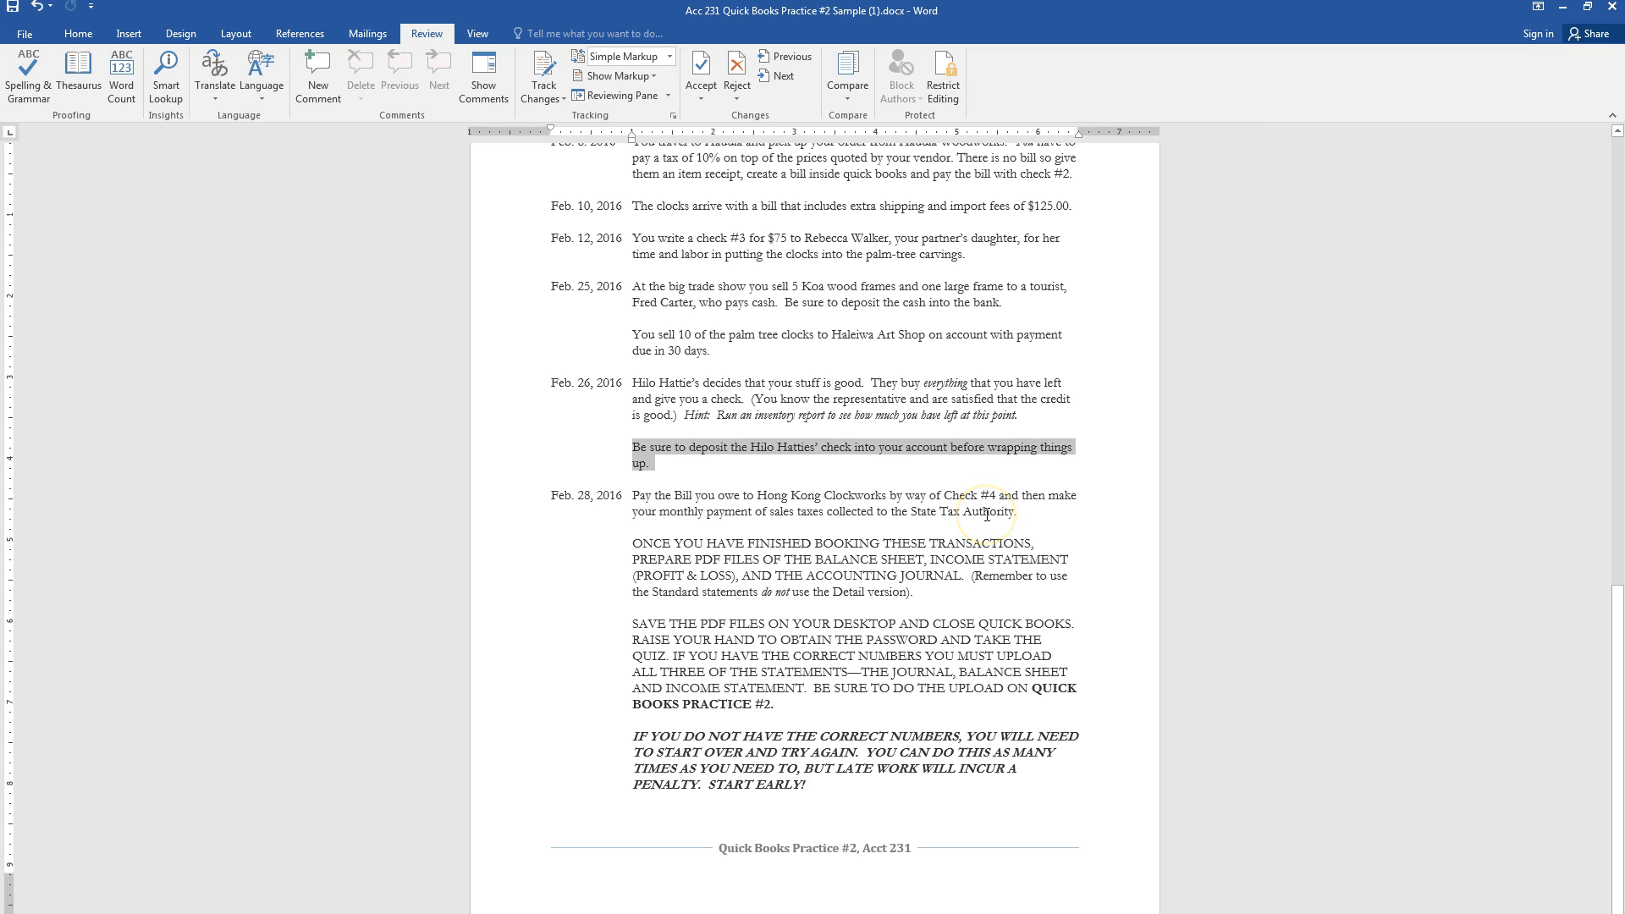
key(alt+Tab)
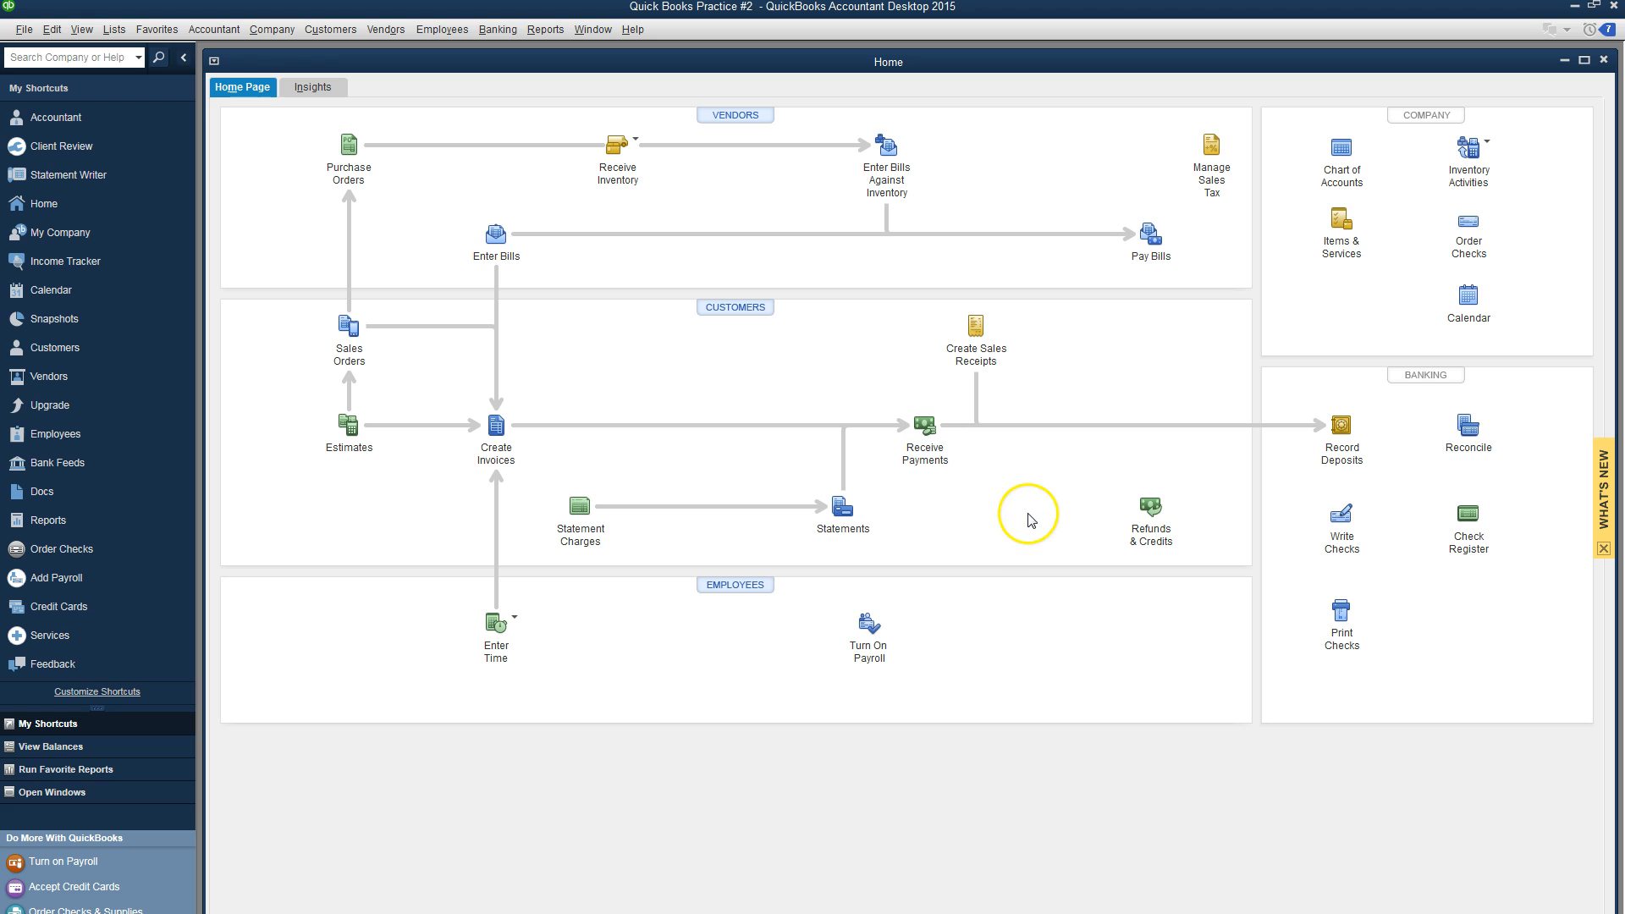
Step: Pay Hong Kong Clockworks' 750.00 bill with check 4 from Bank of Laie
click(1143, 249)
click(439, 395)
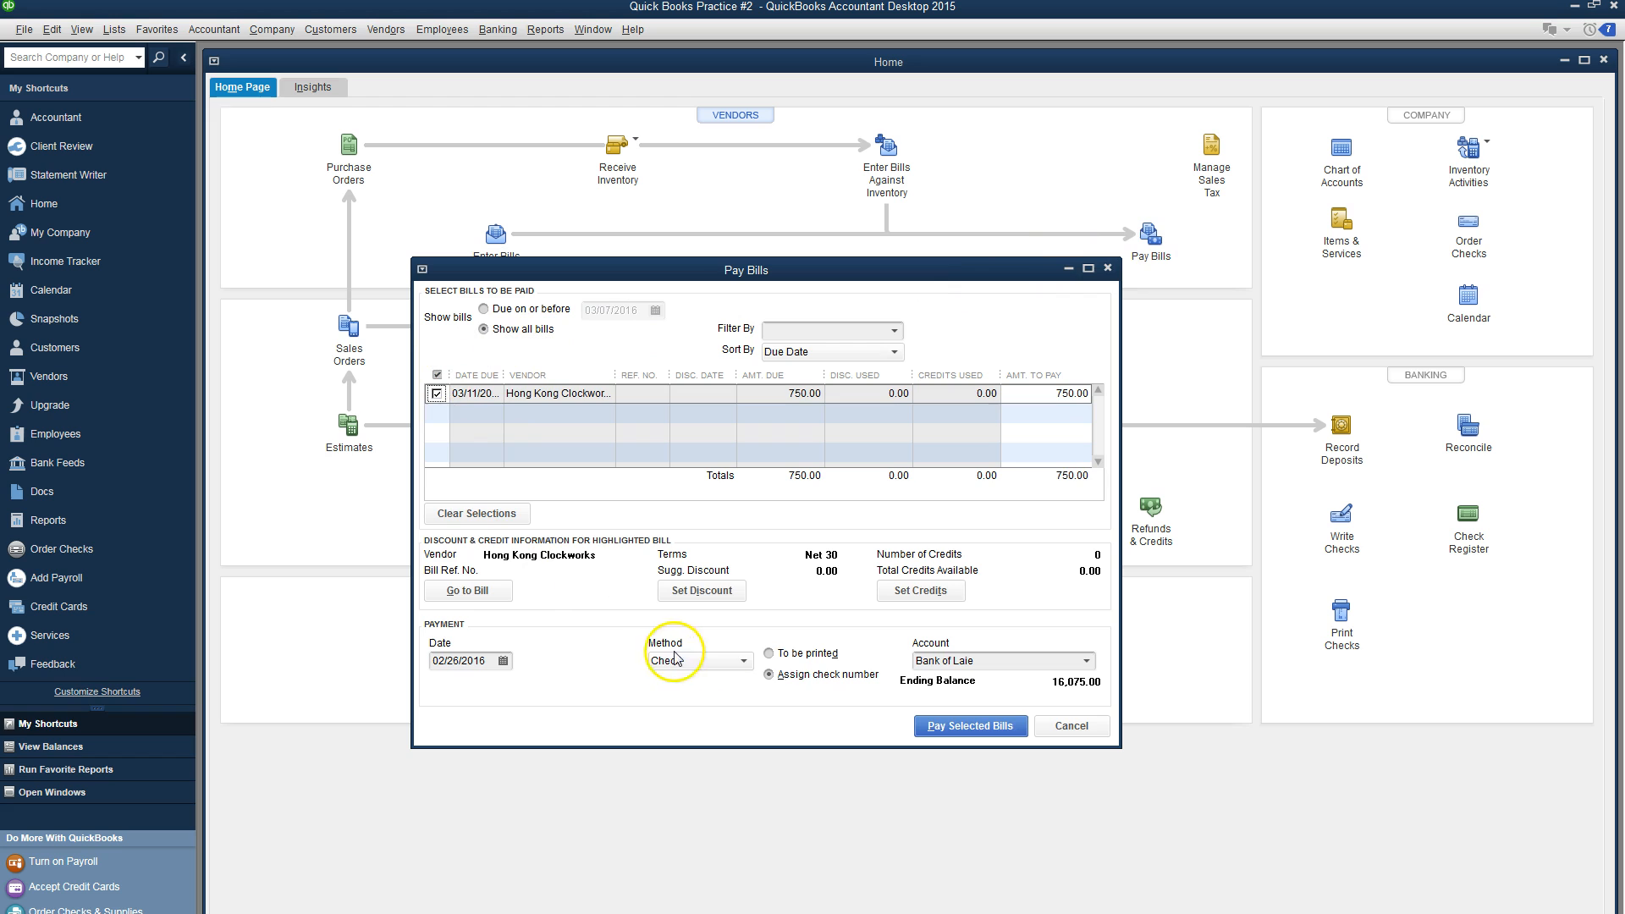
click(937, 730)
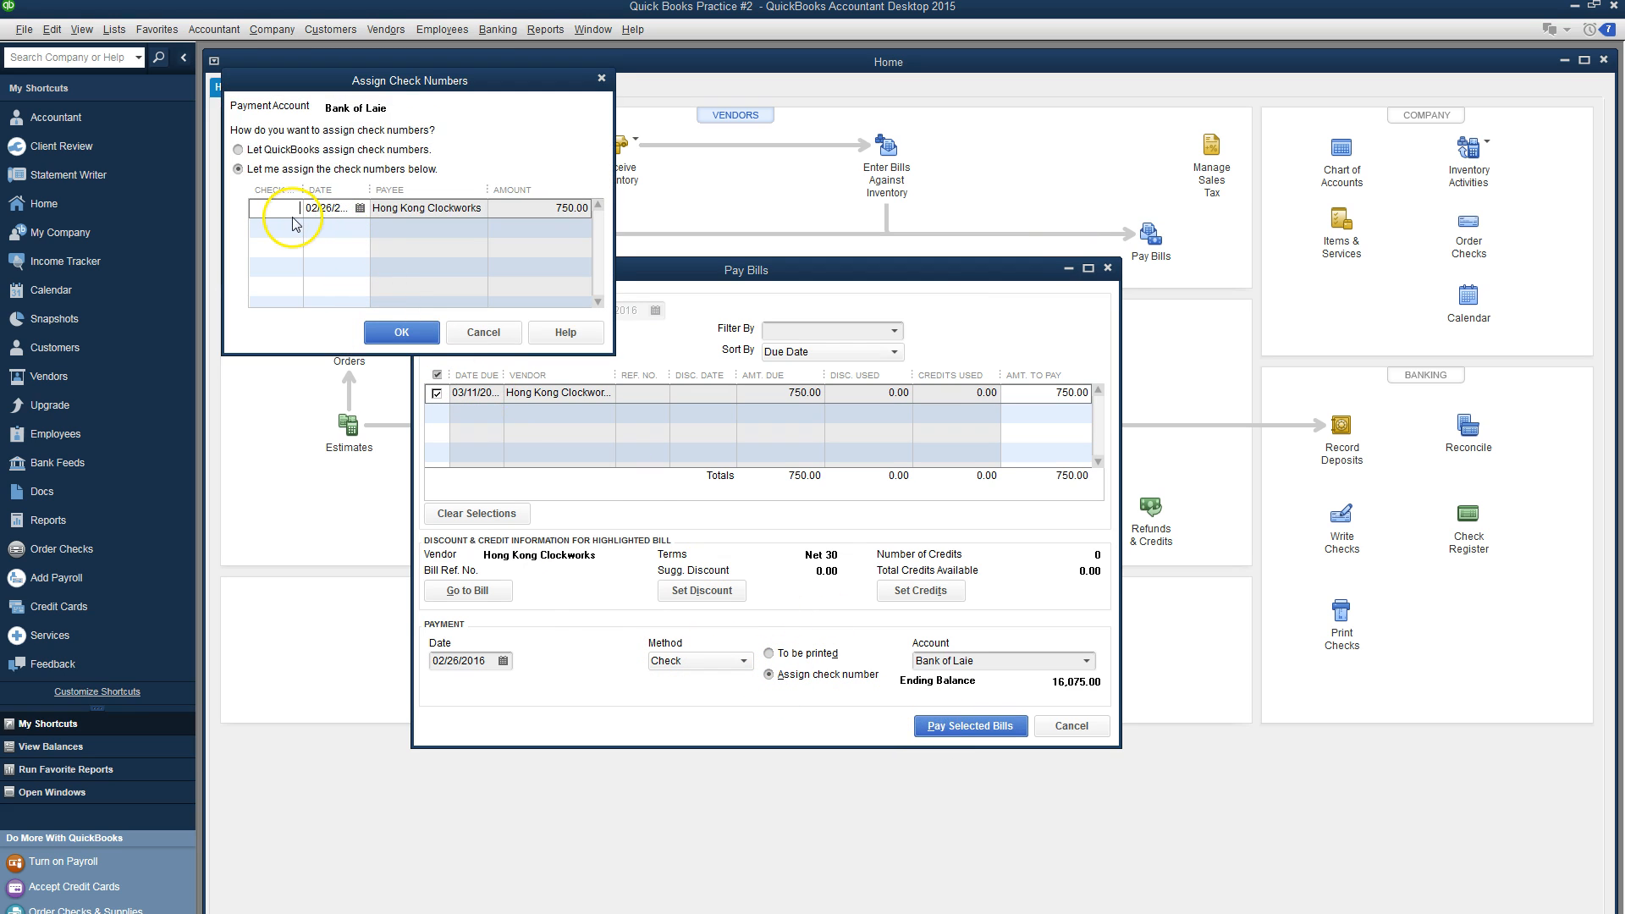
click(401, 332)
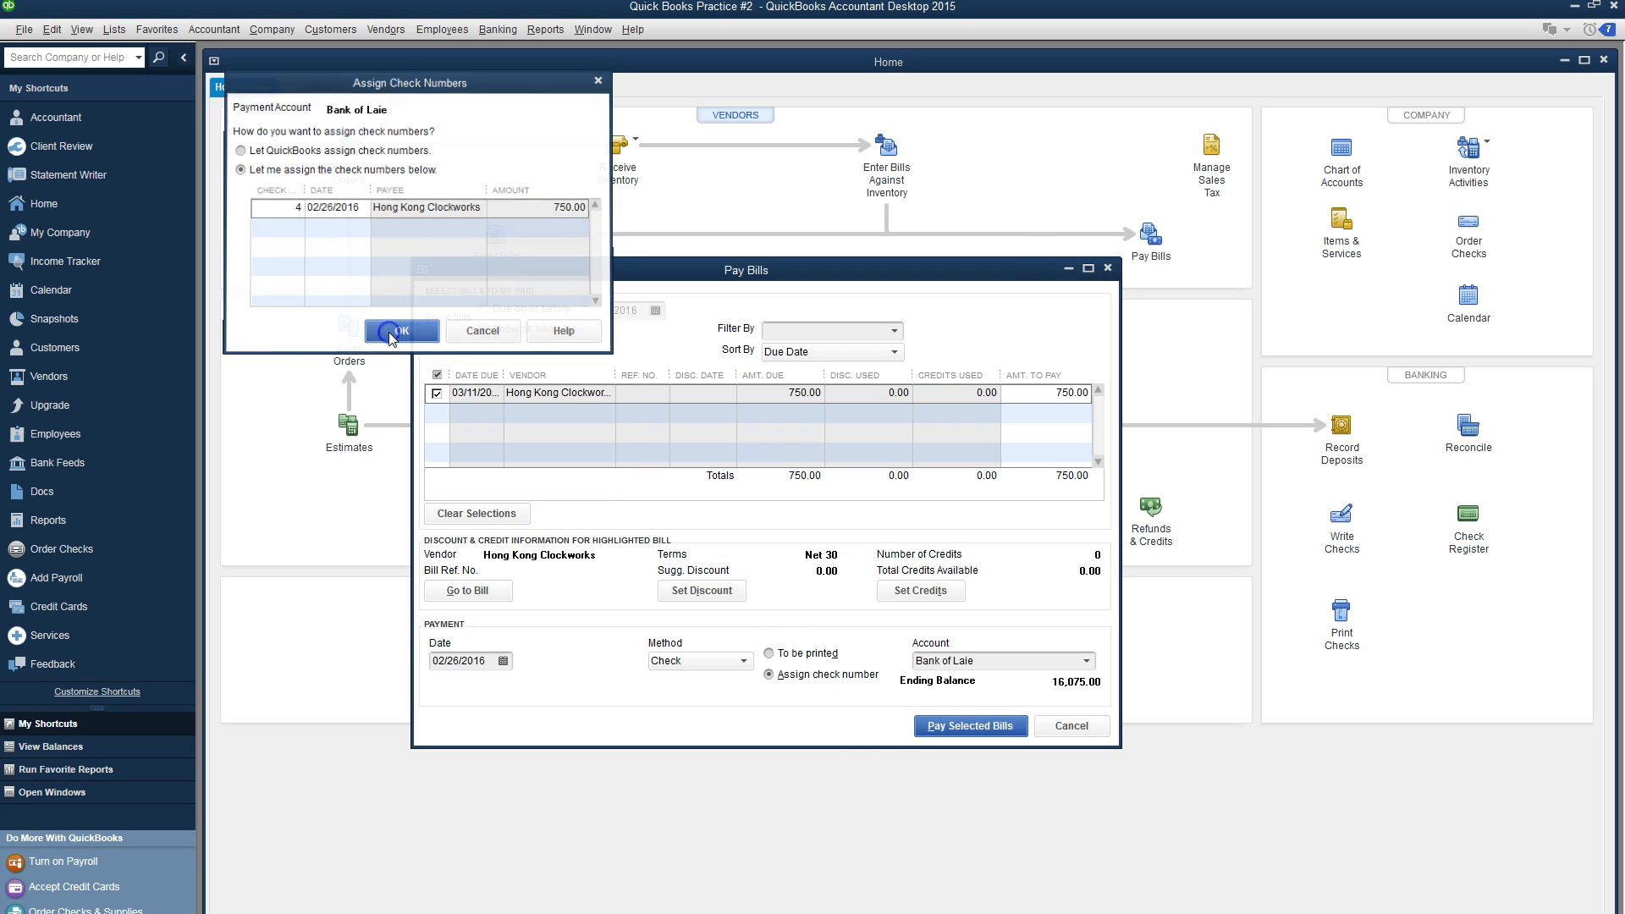
click(778, 401)
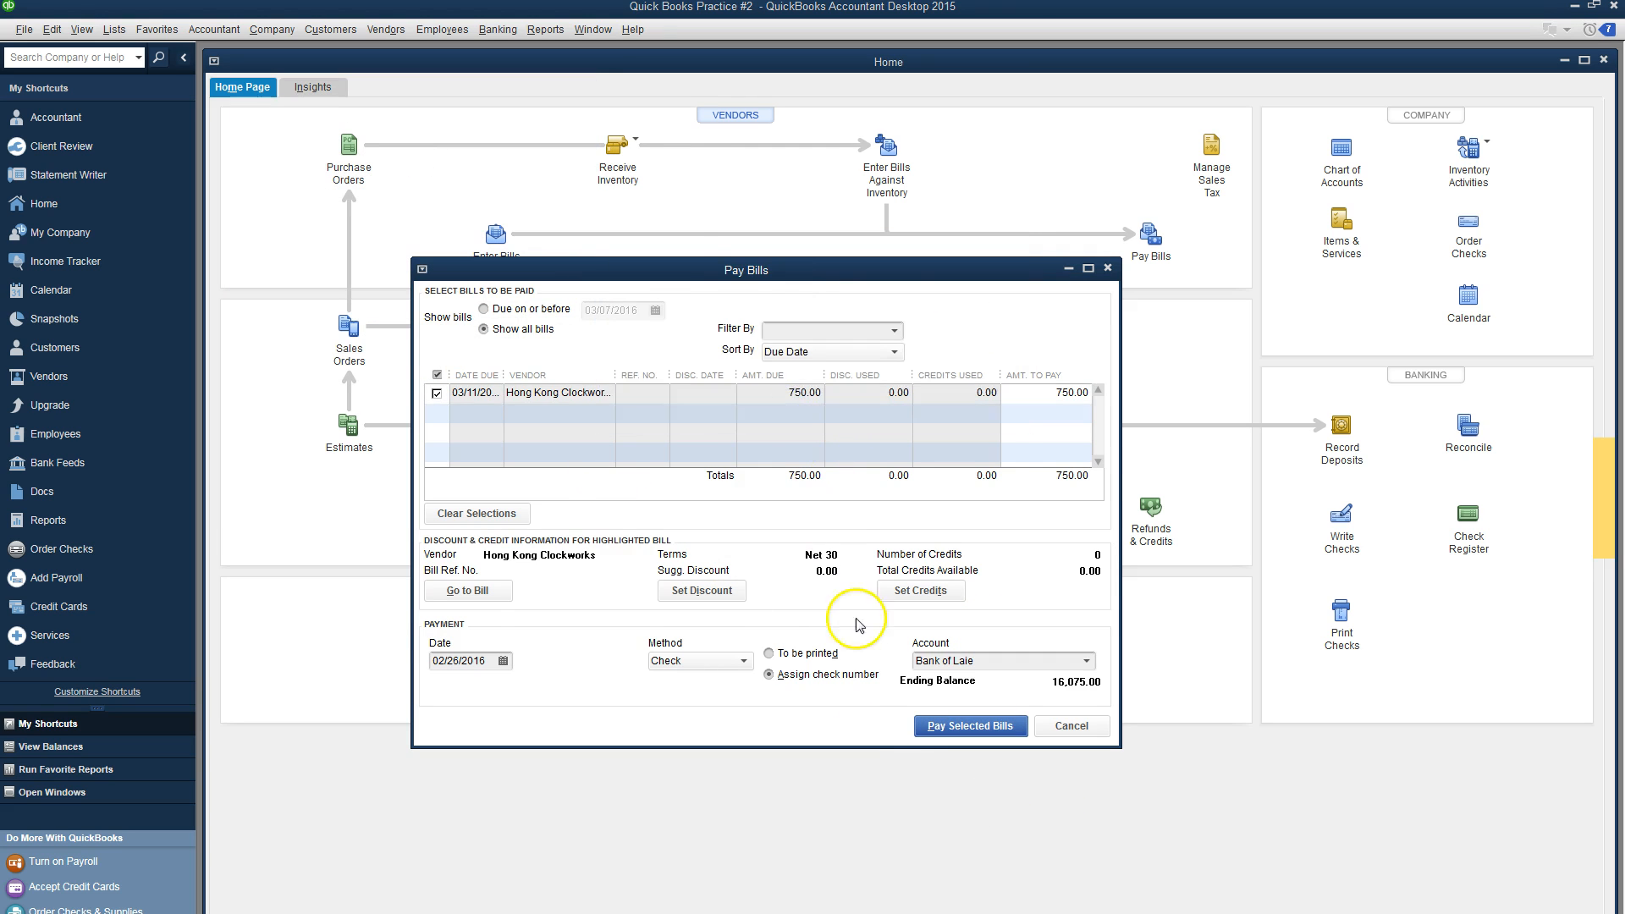
click(524, 414)
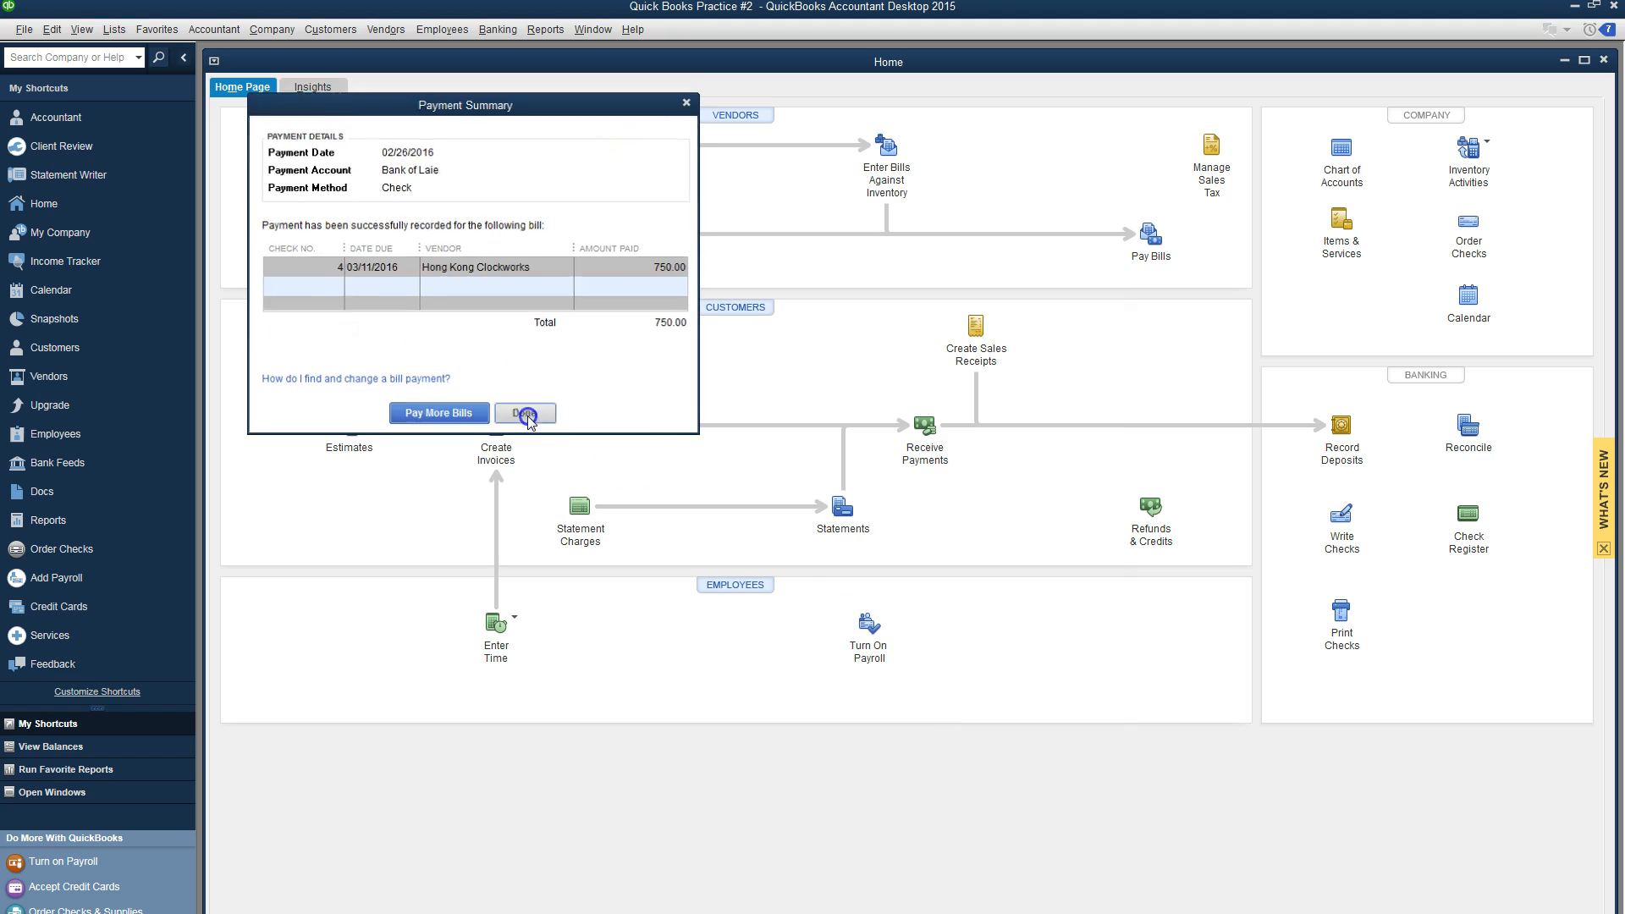
Step: Mark the 1,225.00 sales tax for payment with a check date of 02/28/2016
click(1219, 185)
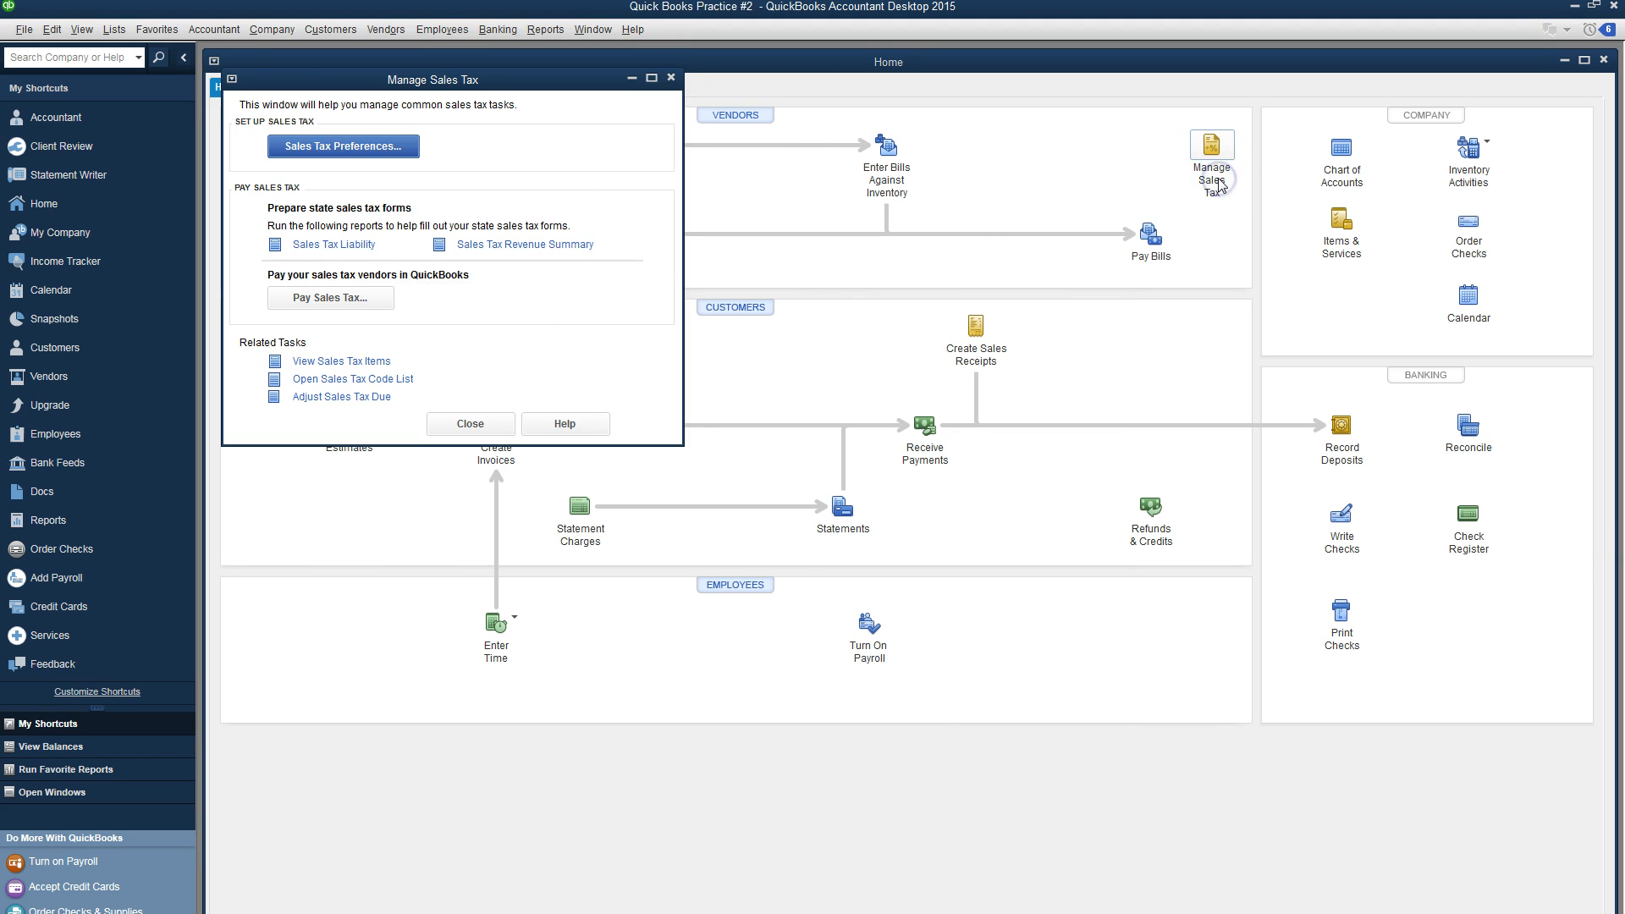
click(355, 301)
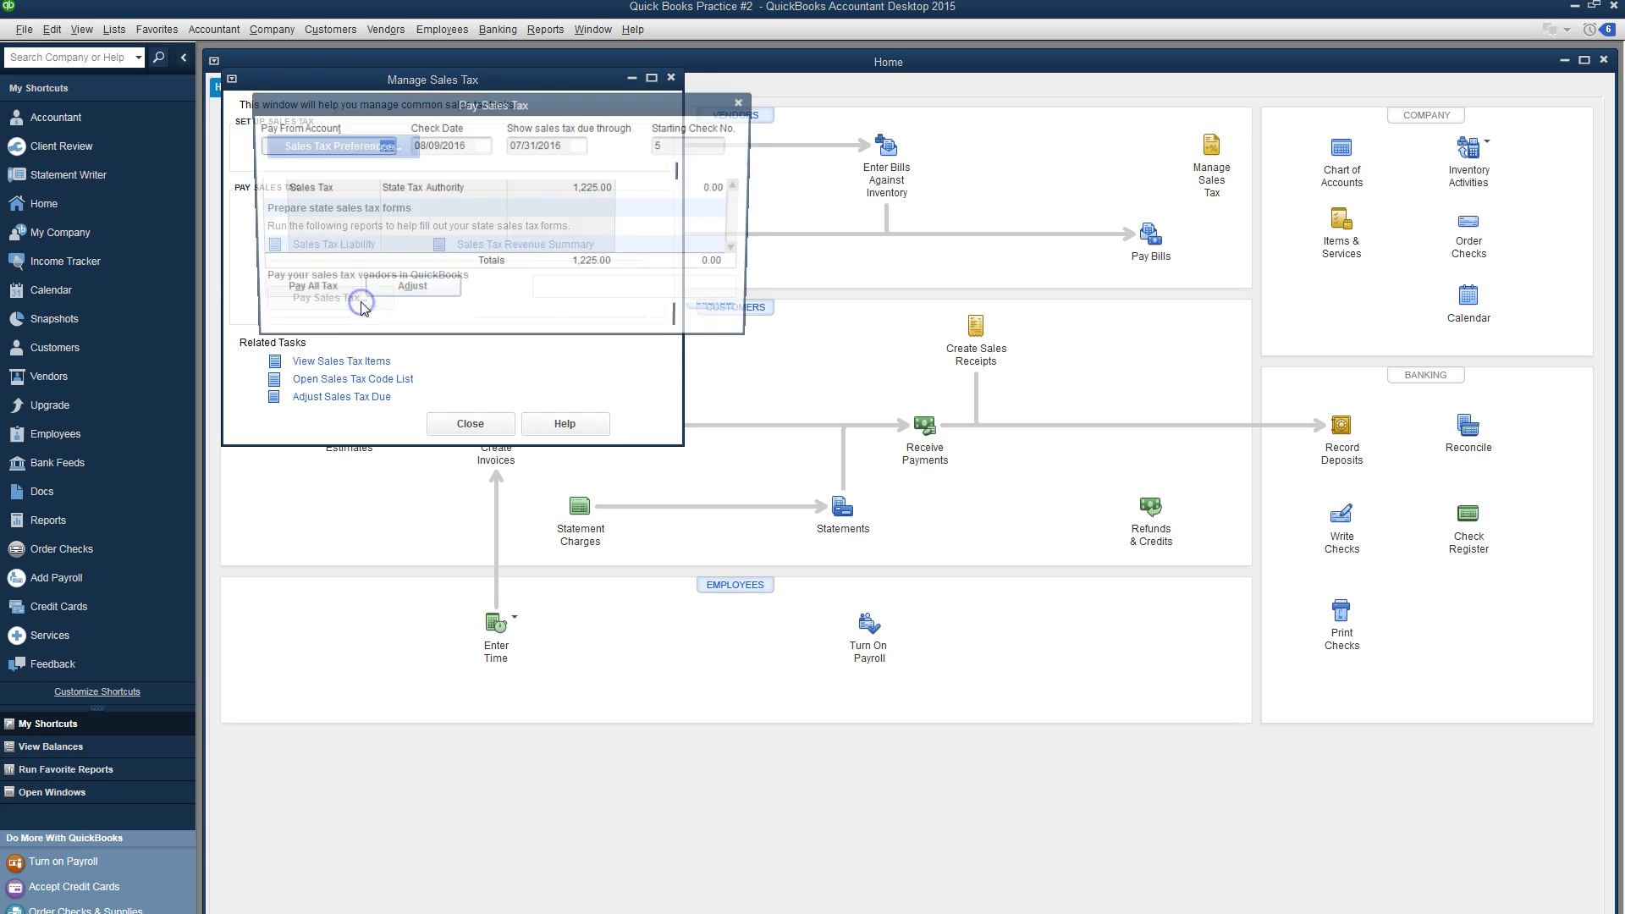
click(267, 188)
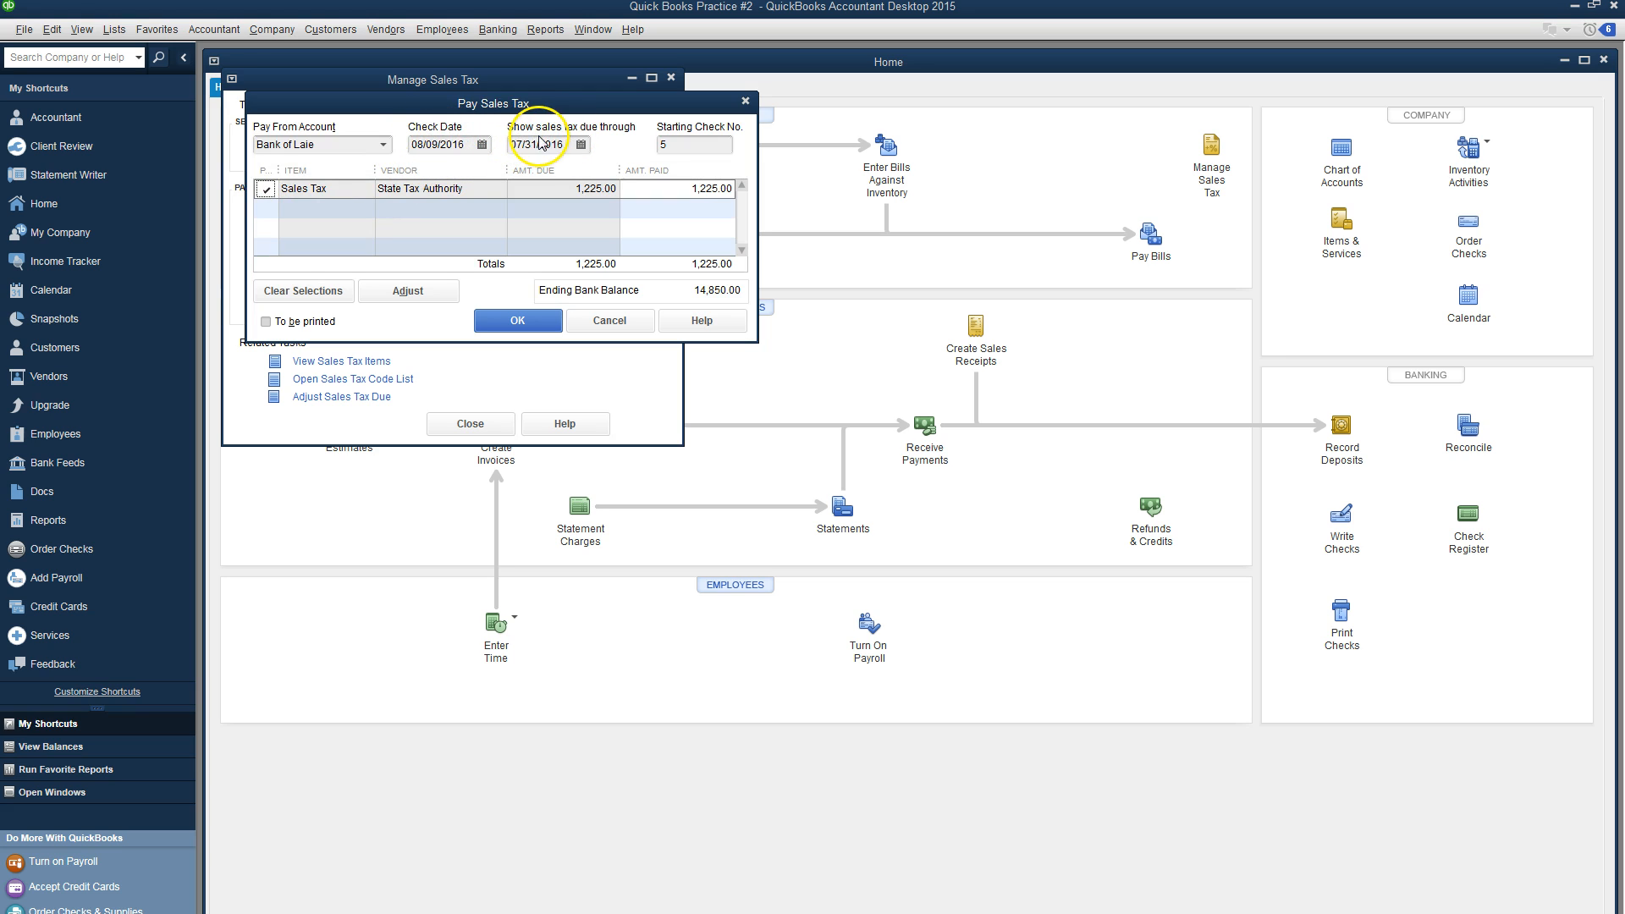
click(481, 144)
click(429, 173)
click(429, 172)
click(429, 172)
click(430, 174)
click(430, 174)
click(429, 174)
click(431, 299)
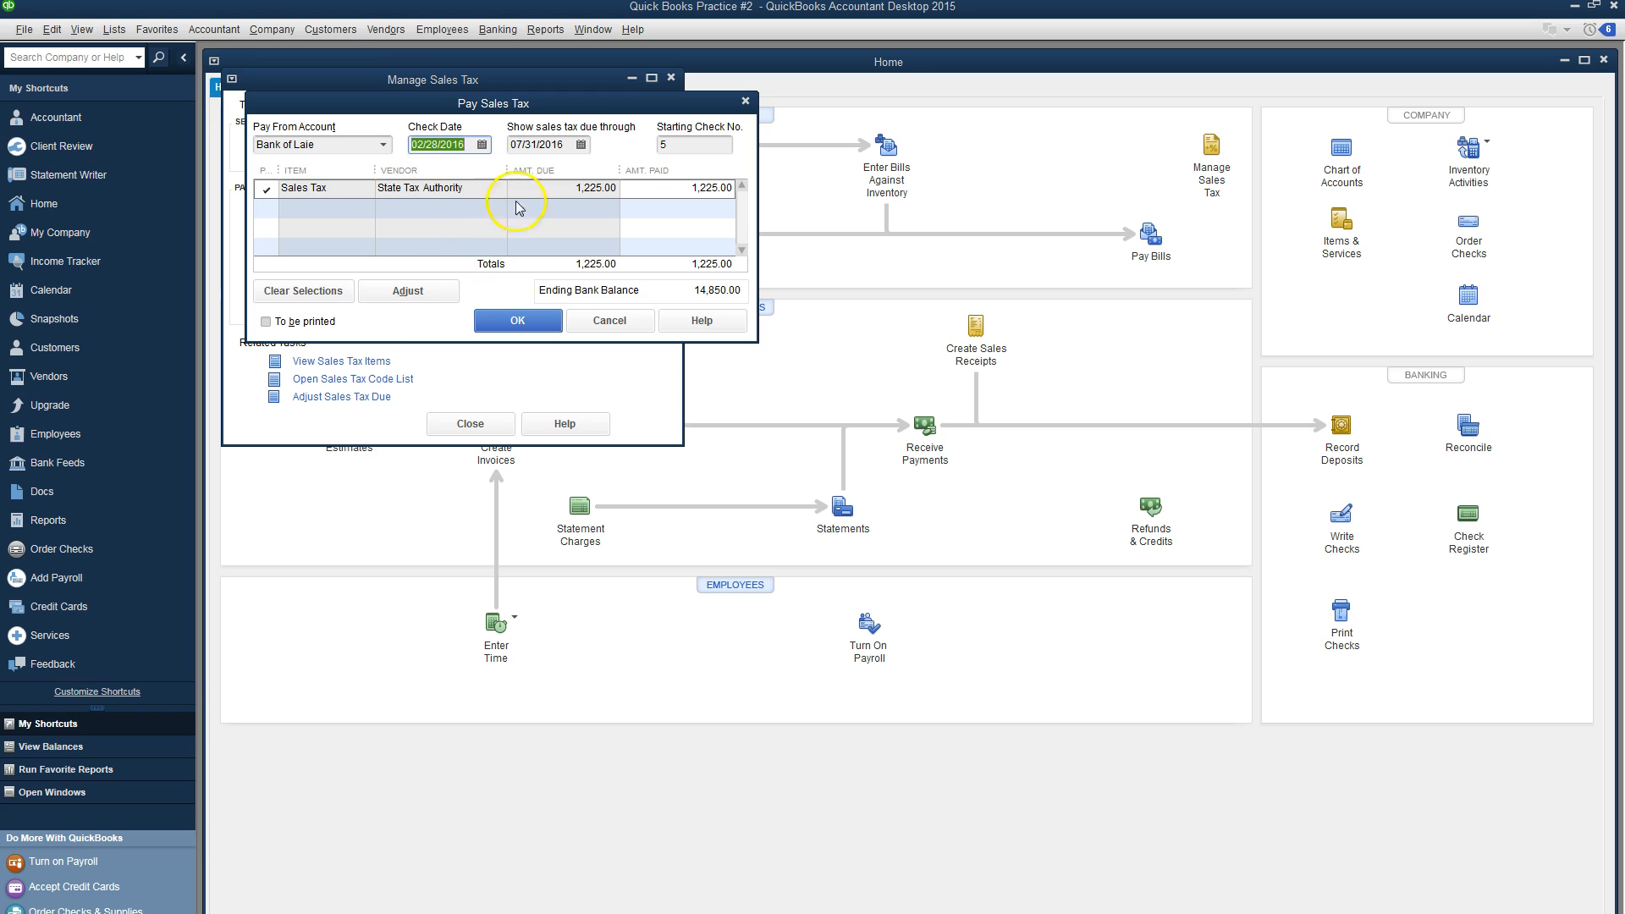
Step: Show sales tax due through 02/28/2016, submit the payment, and bring up blank check 5
click(582, 146)
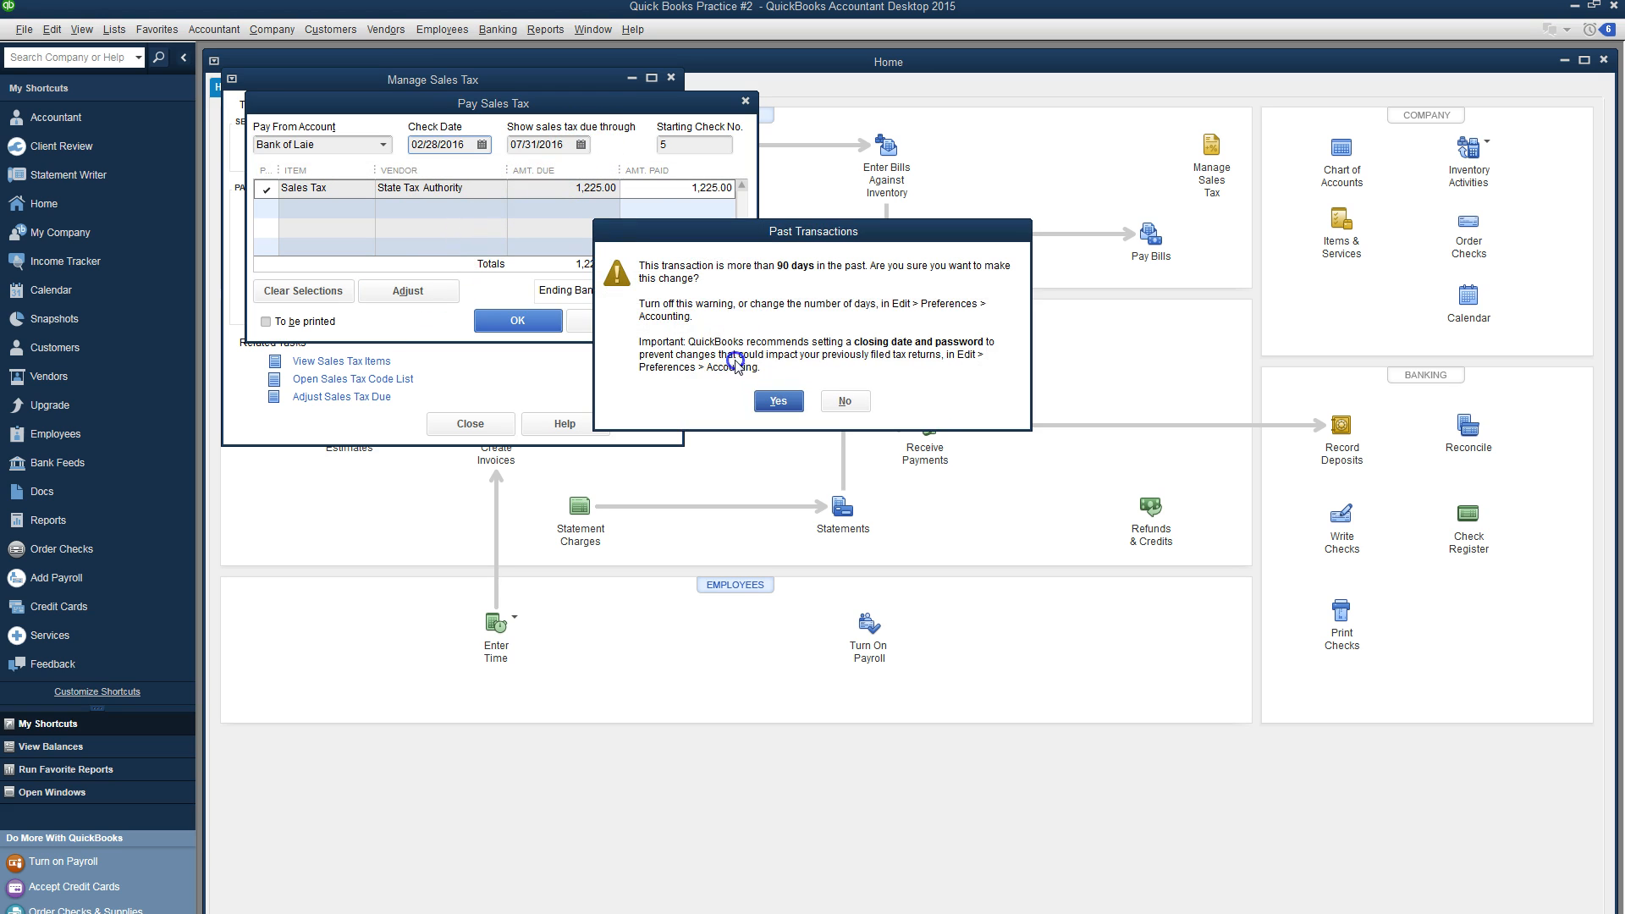
click(766, 399)
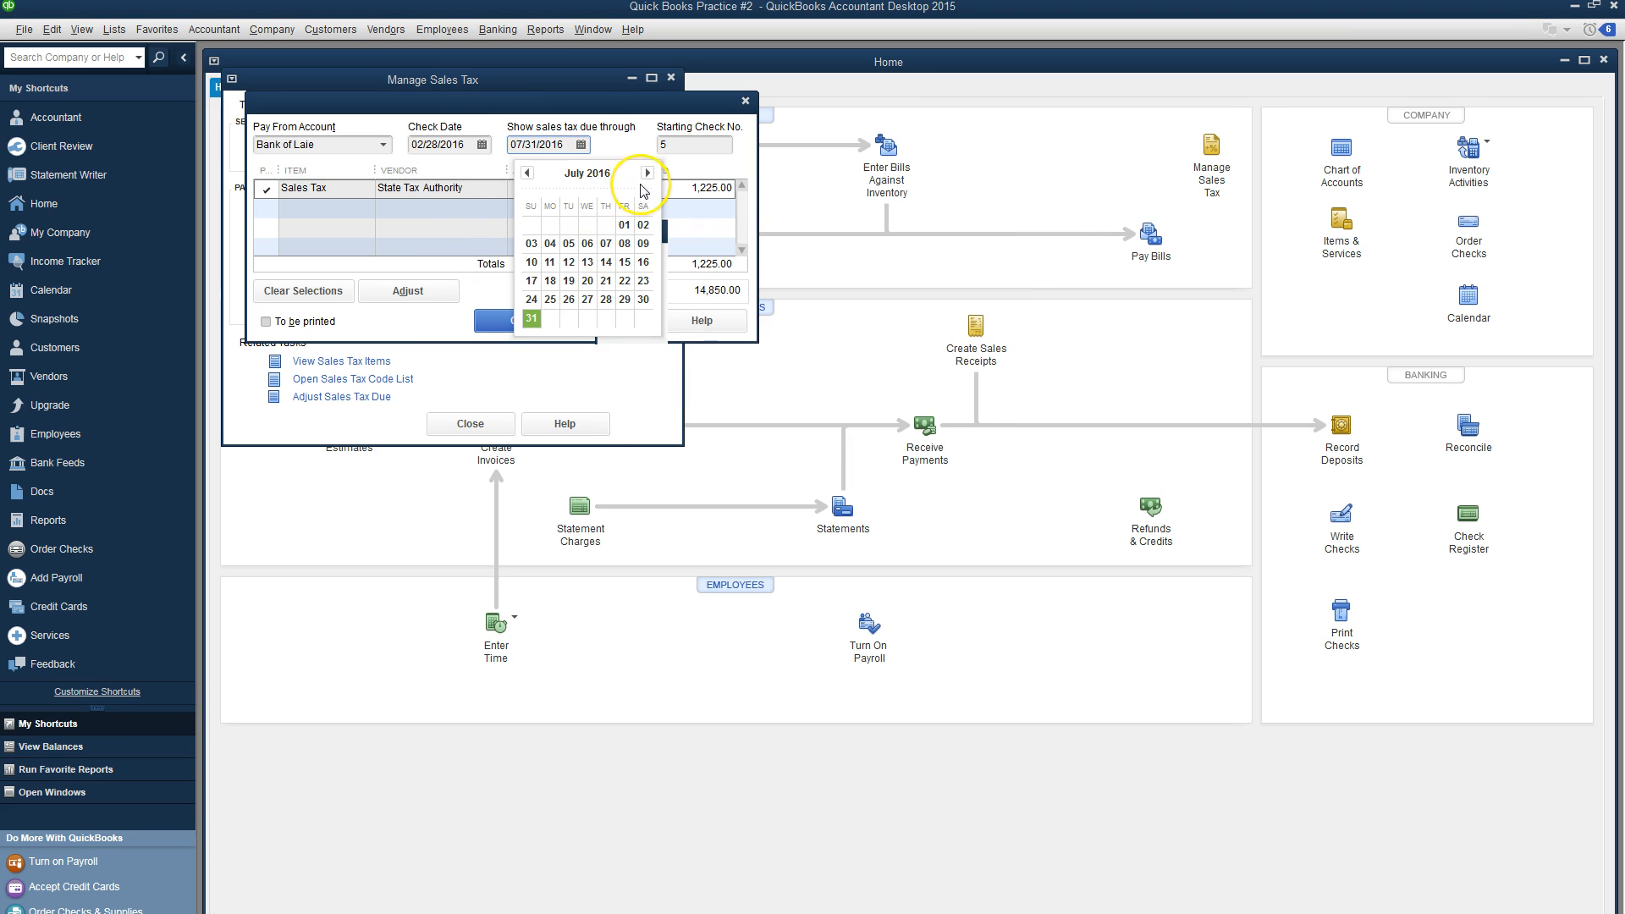
click(527, 173)
click(527, 173)
click(528, 173)
click(528, 173)
click(527, 174)
click(533, 299)
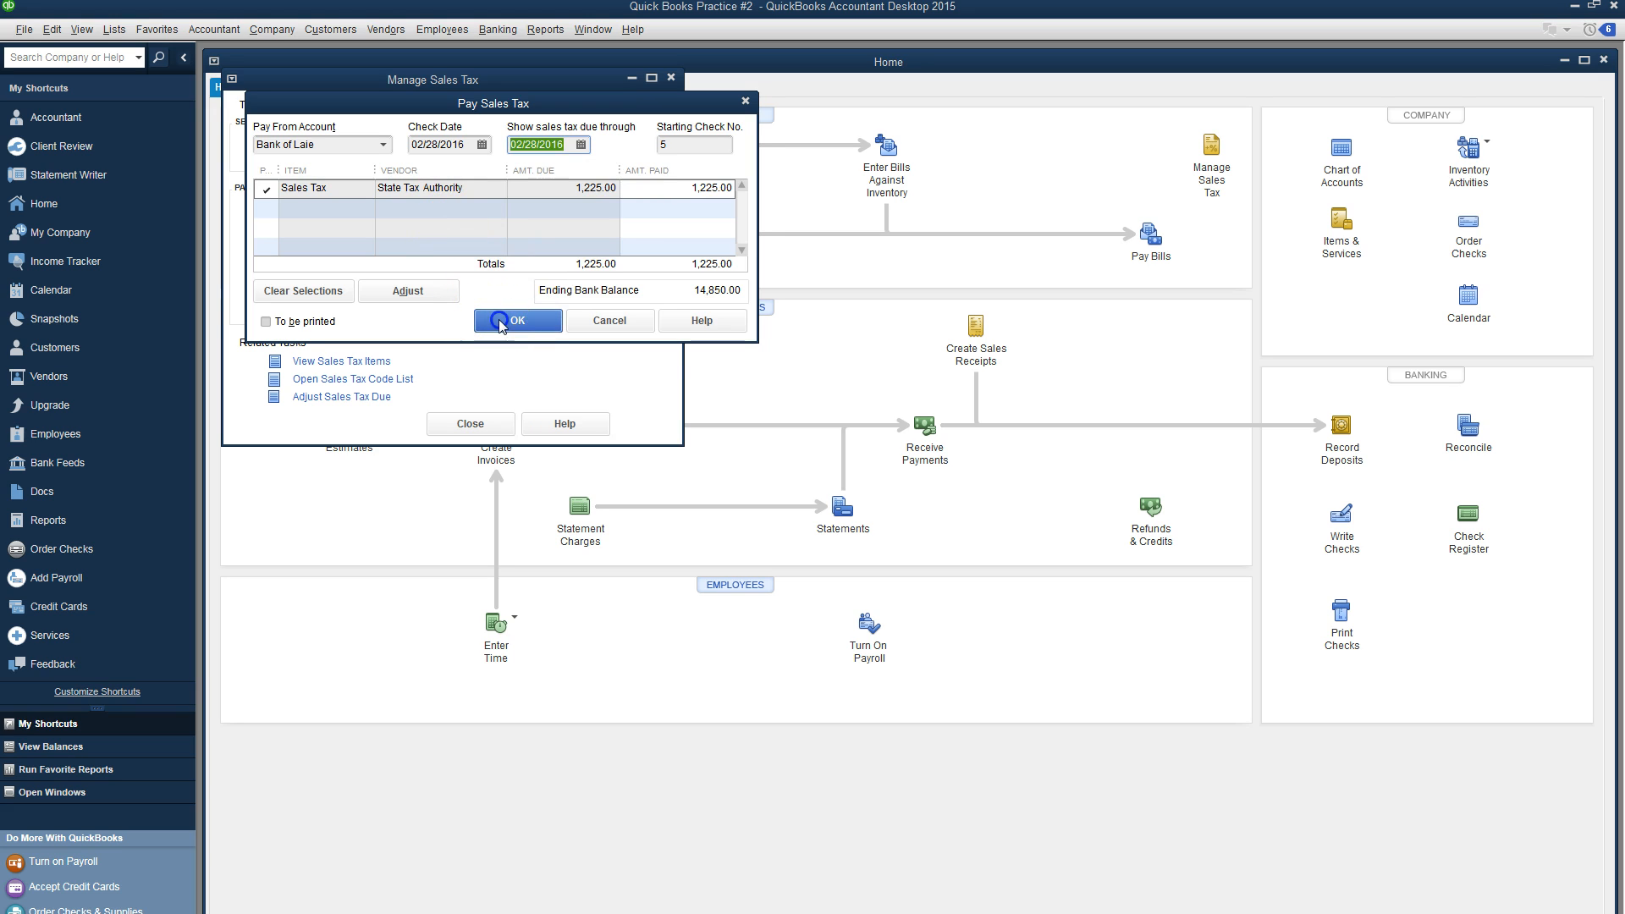
click(499, 322)
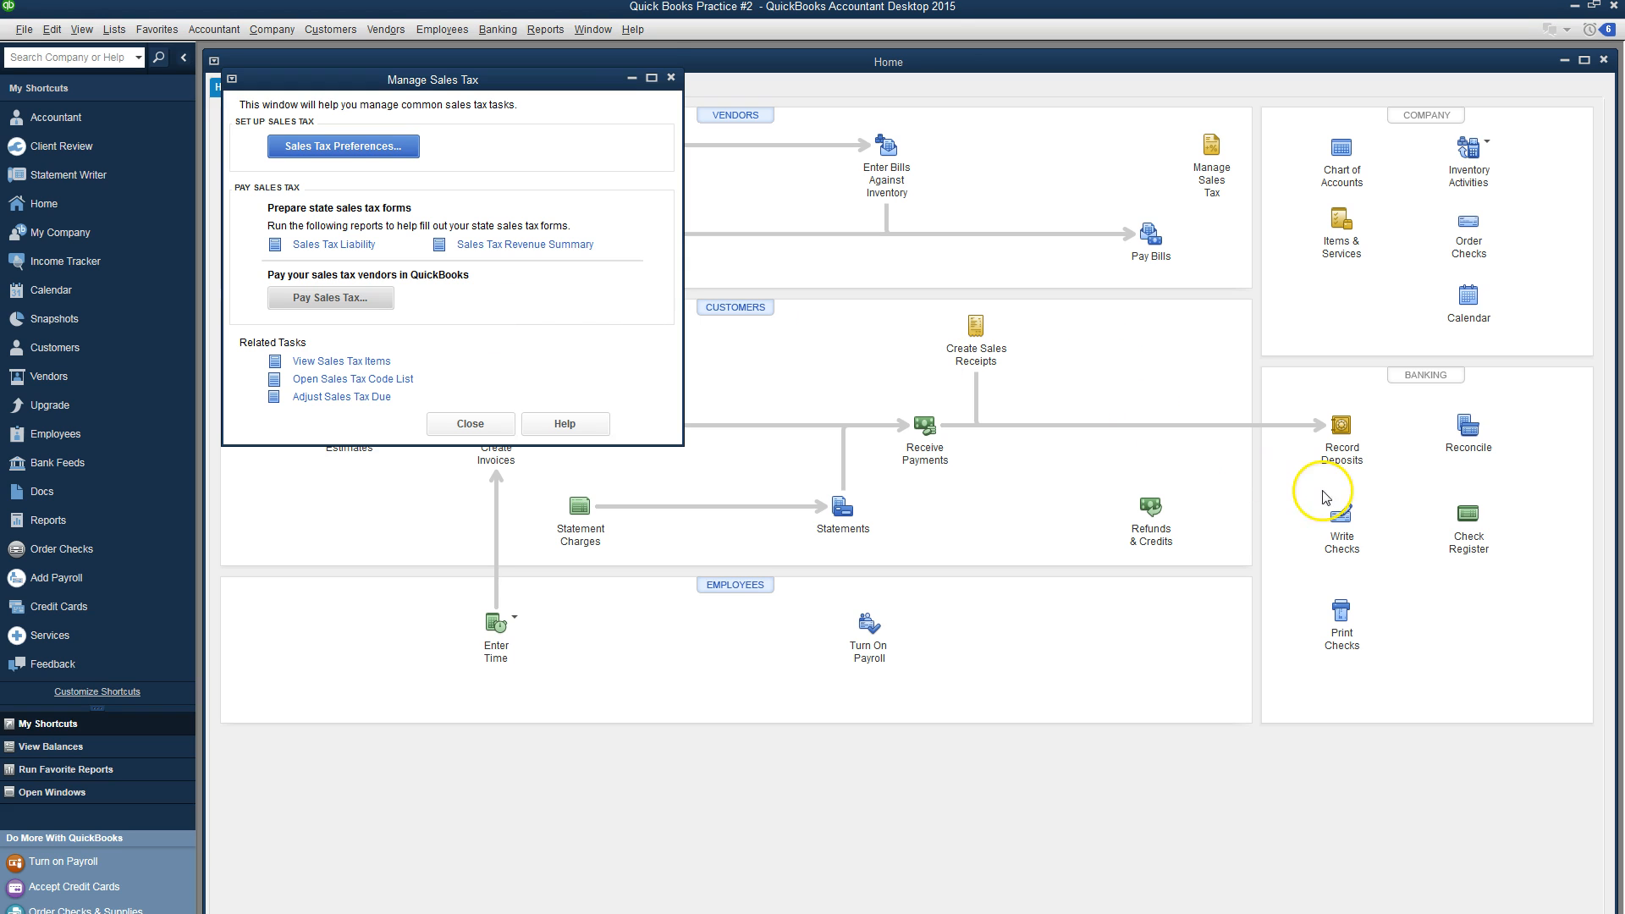
click(1342, 530)
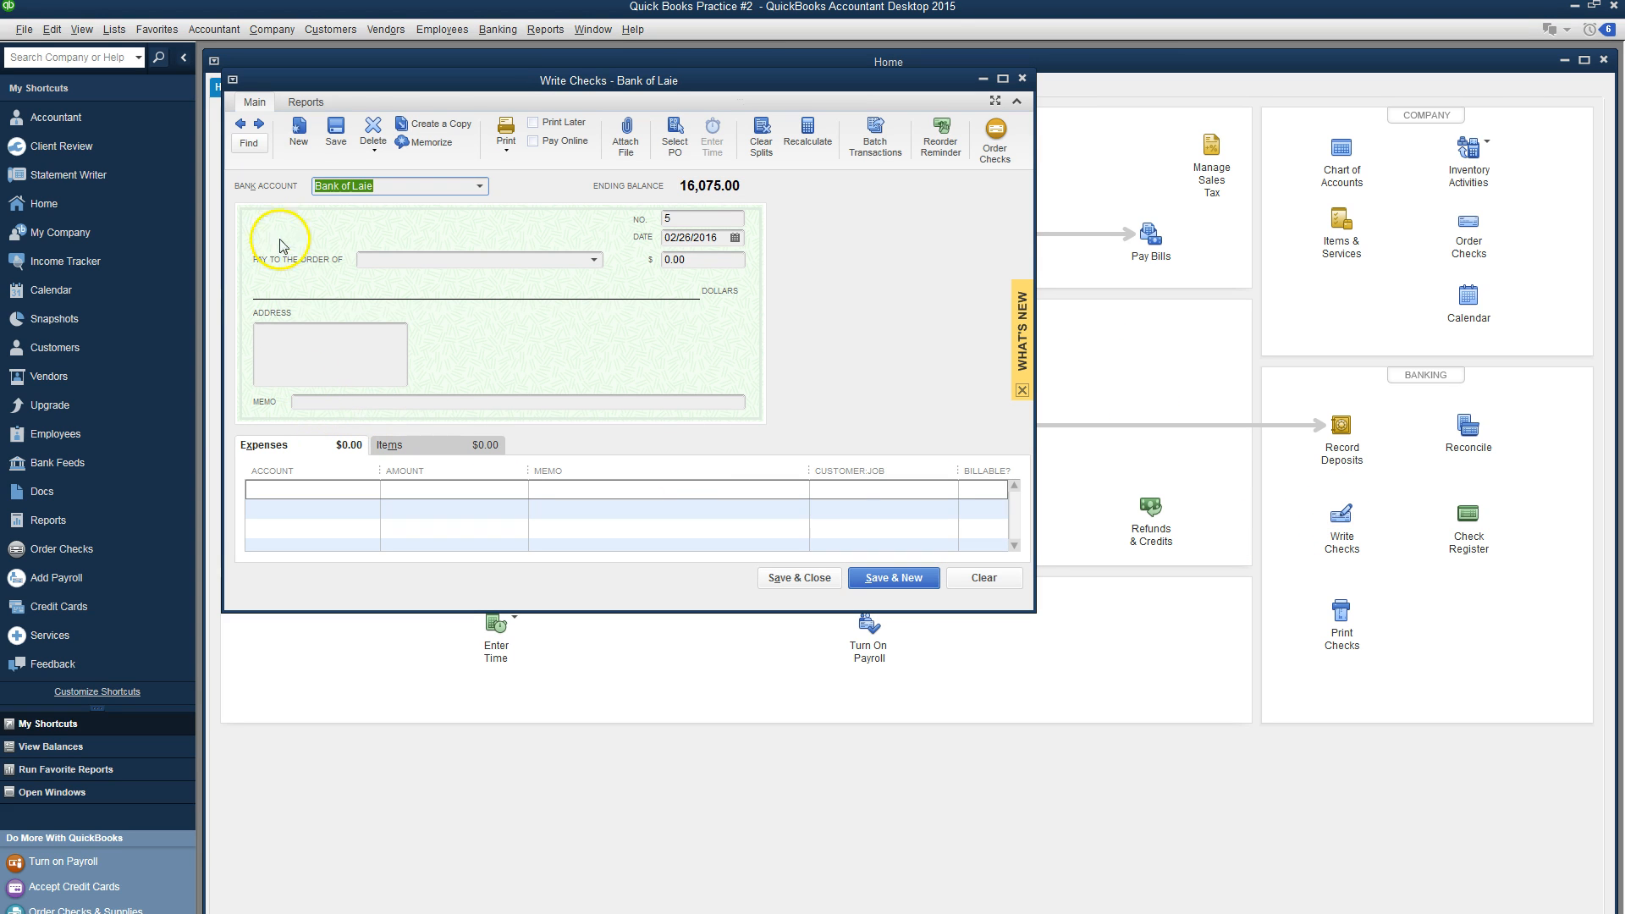
Step: Review earlier checks back to check #3, then return to the Manage Sales Tax window
click(240, 125)
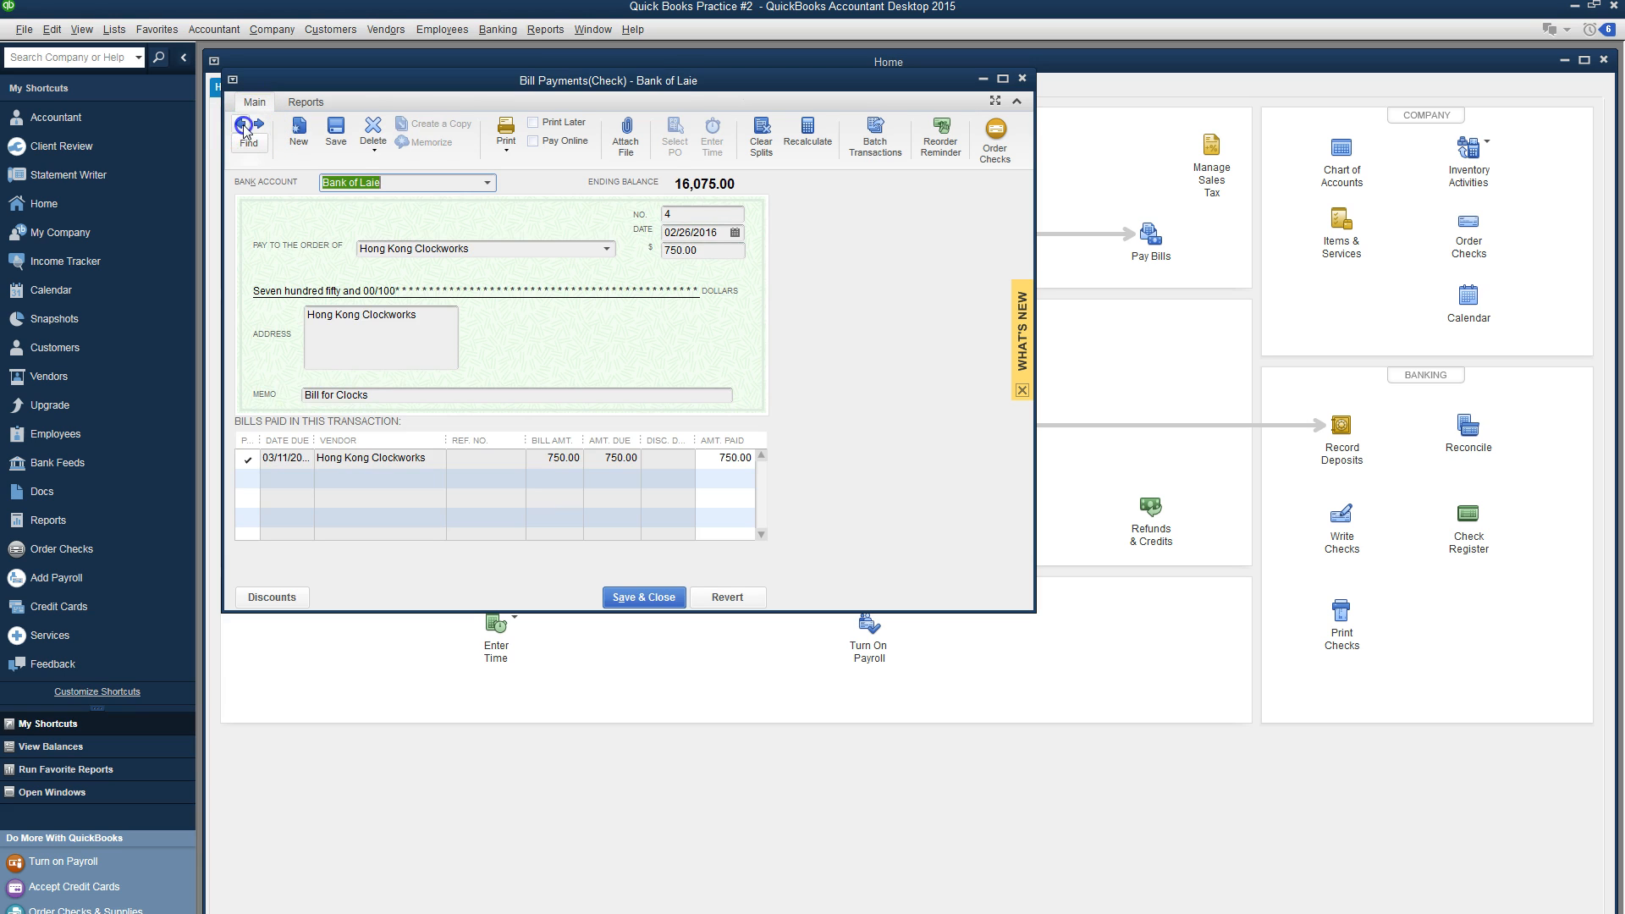
click(243, 128)
click(265, 129)
click(265, 130)
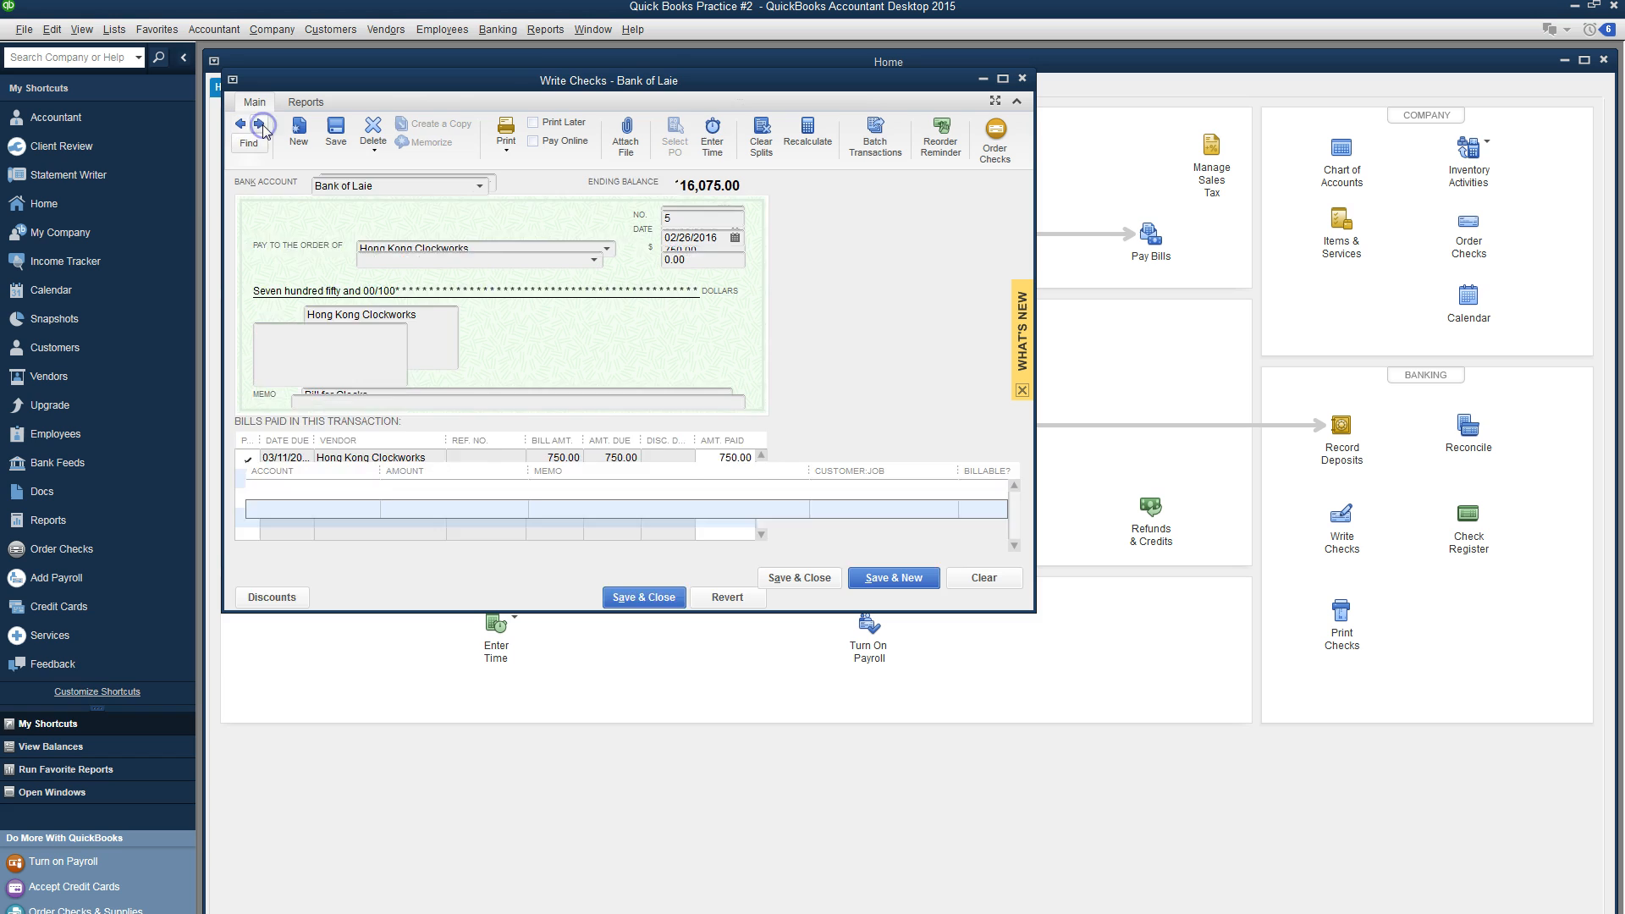
click(1214, 184)
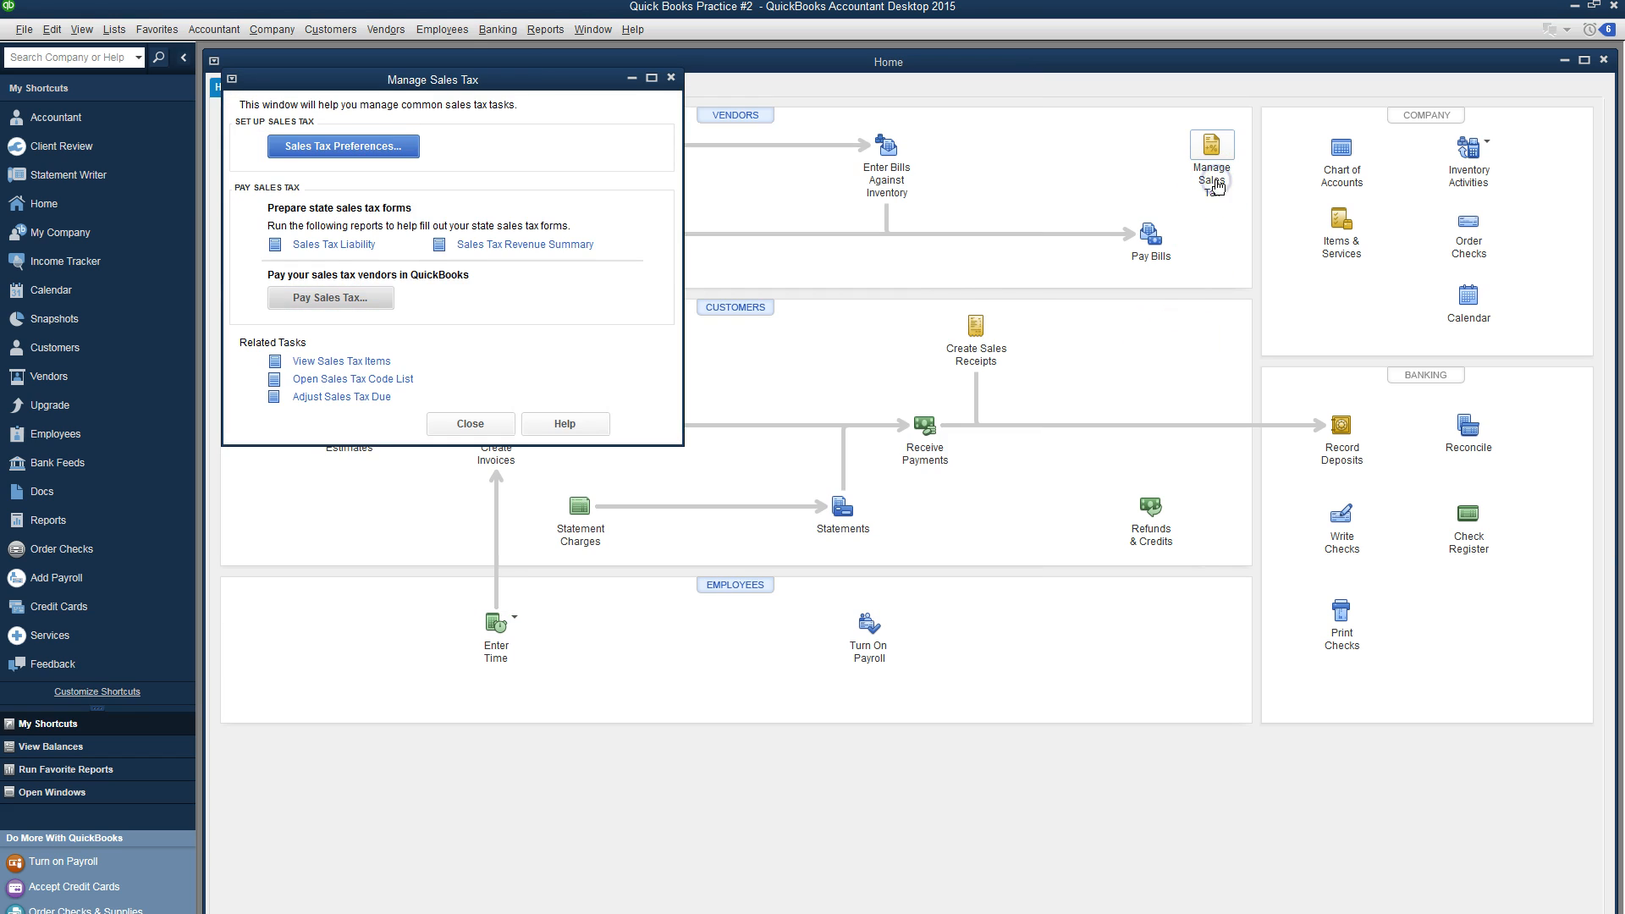
Step: Mark the 1,225.00 Sales Tax row and set the check date to 02/28/2016
click(352, 298)
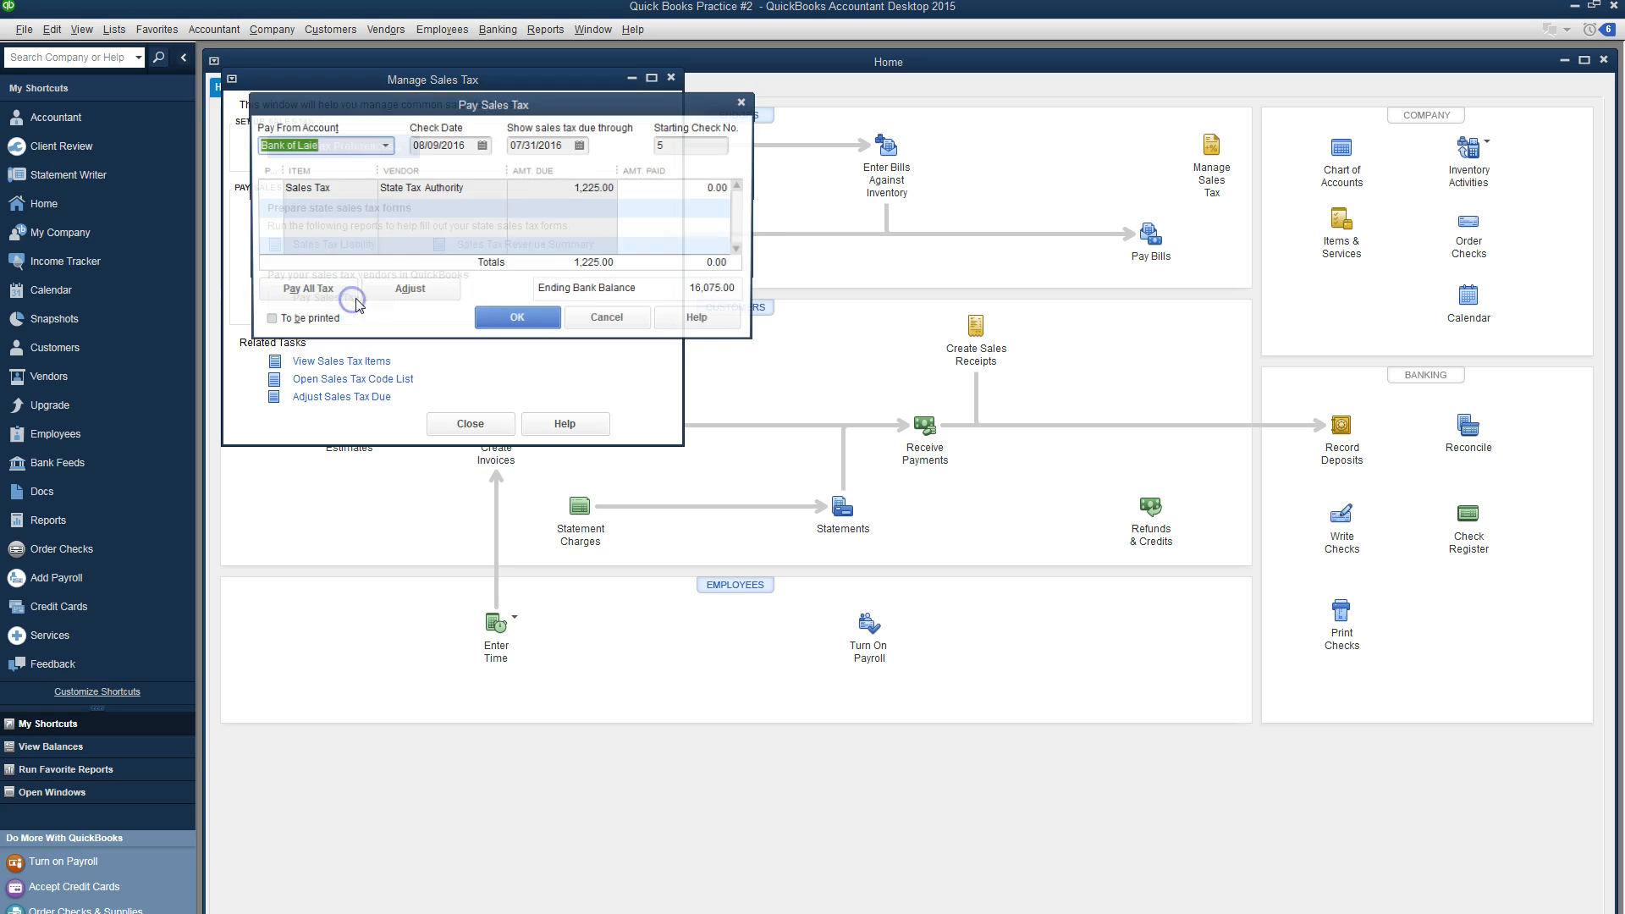
click(271, 189)
click(274, 185)
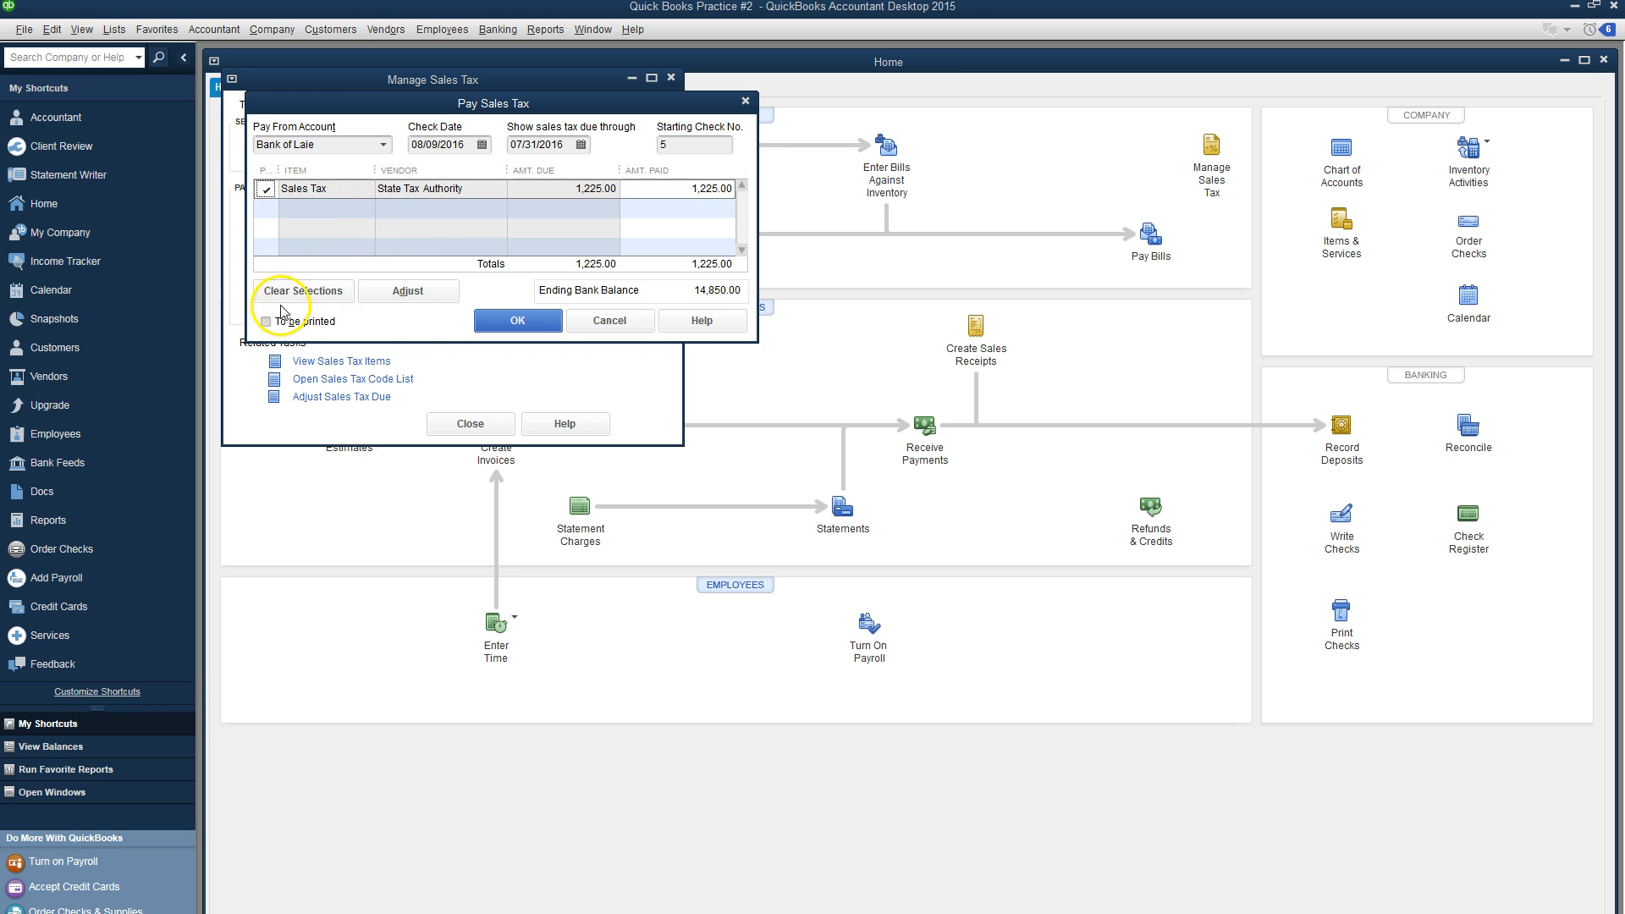
click(479, 144)
click(429, 172)
click(429, 173)
click(429, 173)
click(430, 173)
click(429, 173)
click(429, 173)
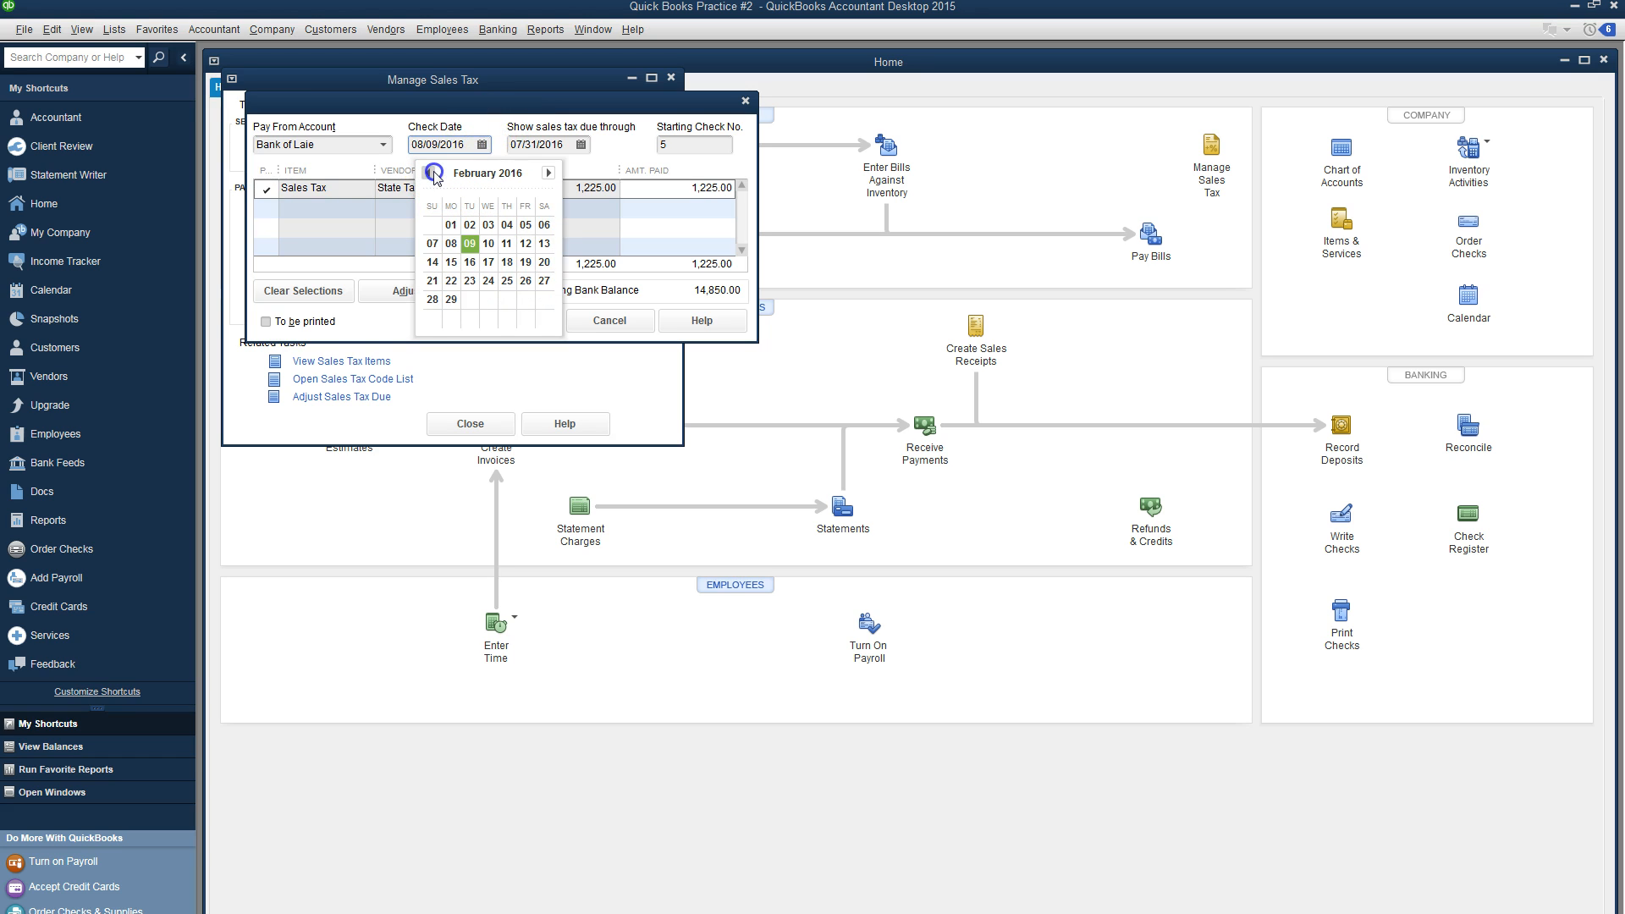
click(433, 298)
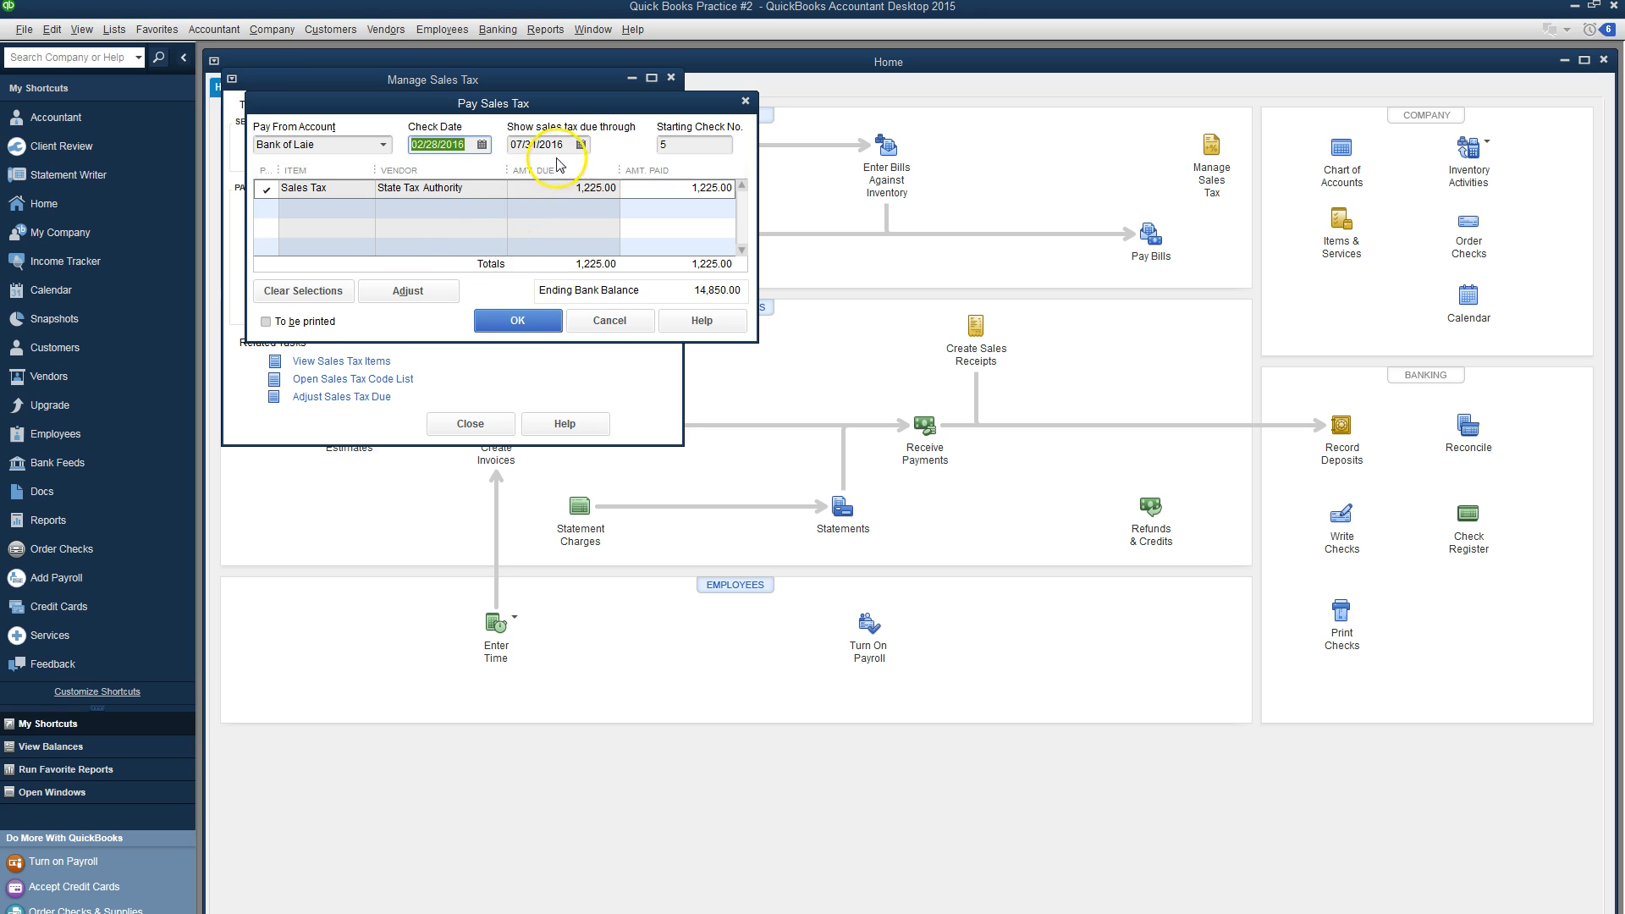
Step: Show sales tax due through 02/28/2016, accepting the past-date warning
click(581, 146)
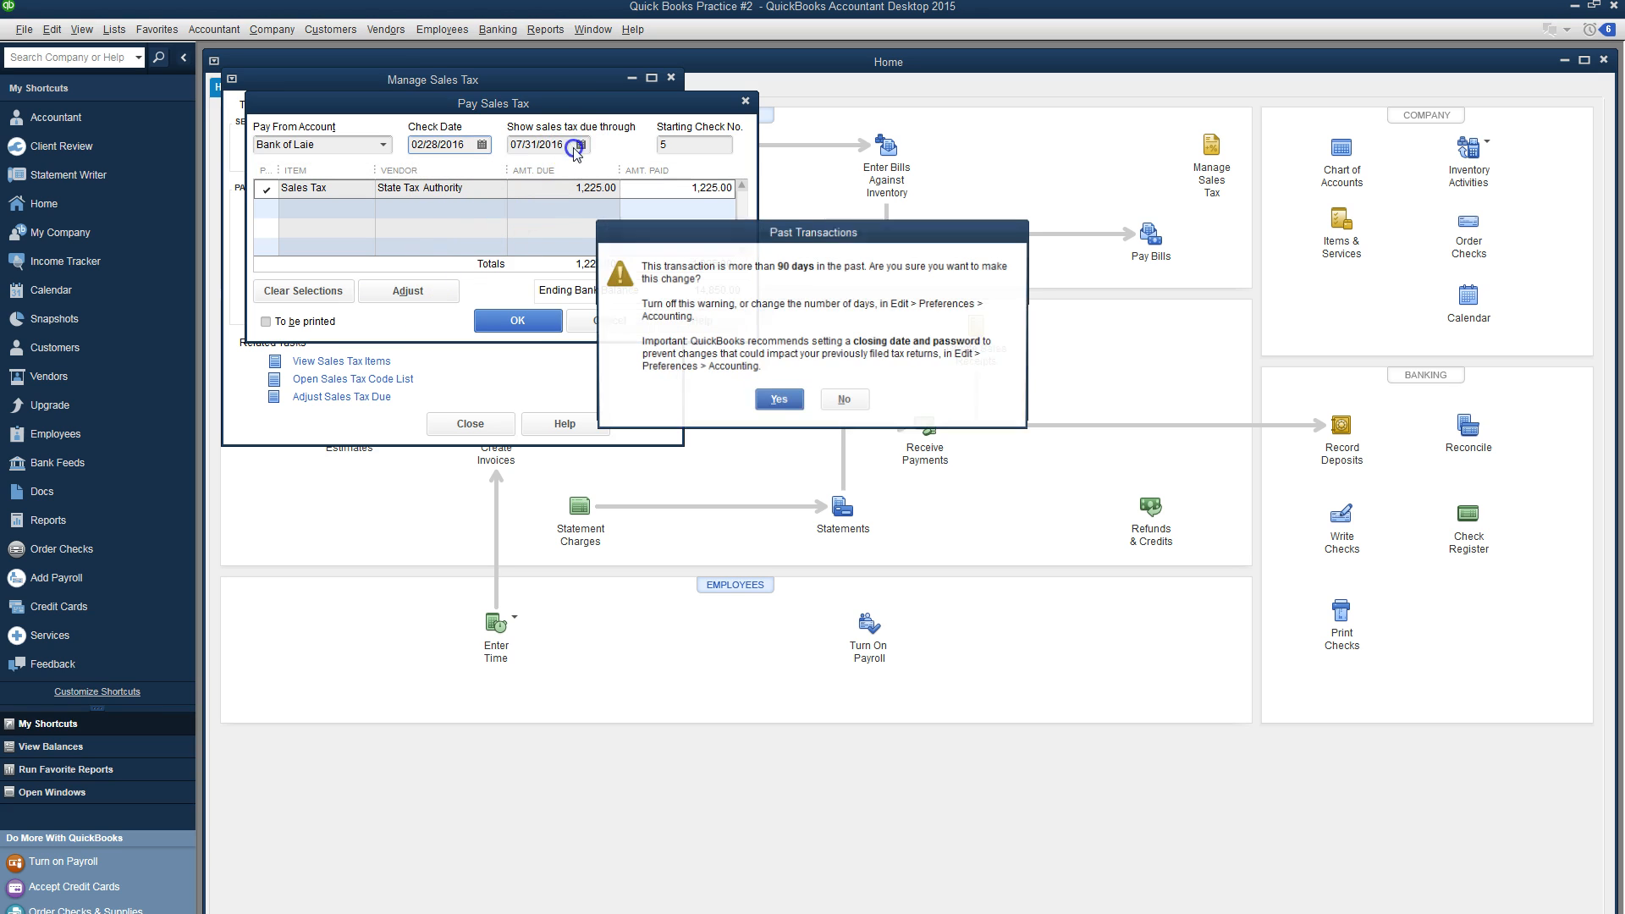
click(773, 401)
click(529, 174)
click(531, 175)
click(529, 174)
click(527, 174)
click(526, 173)
click(534, 301)
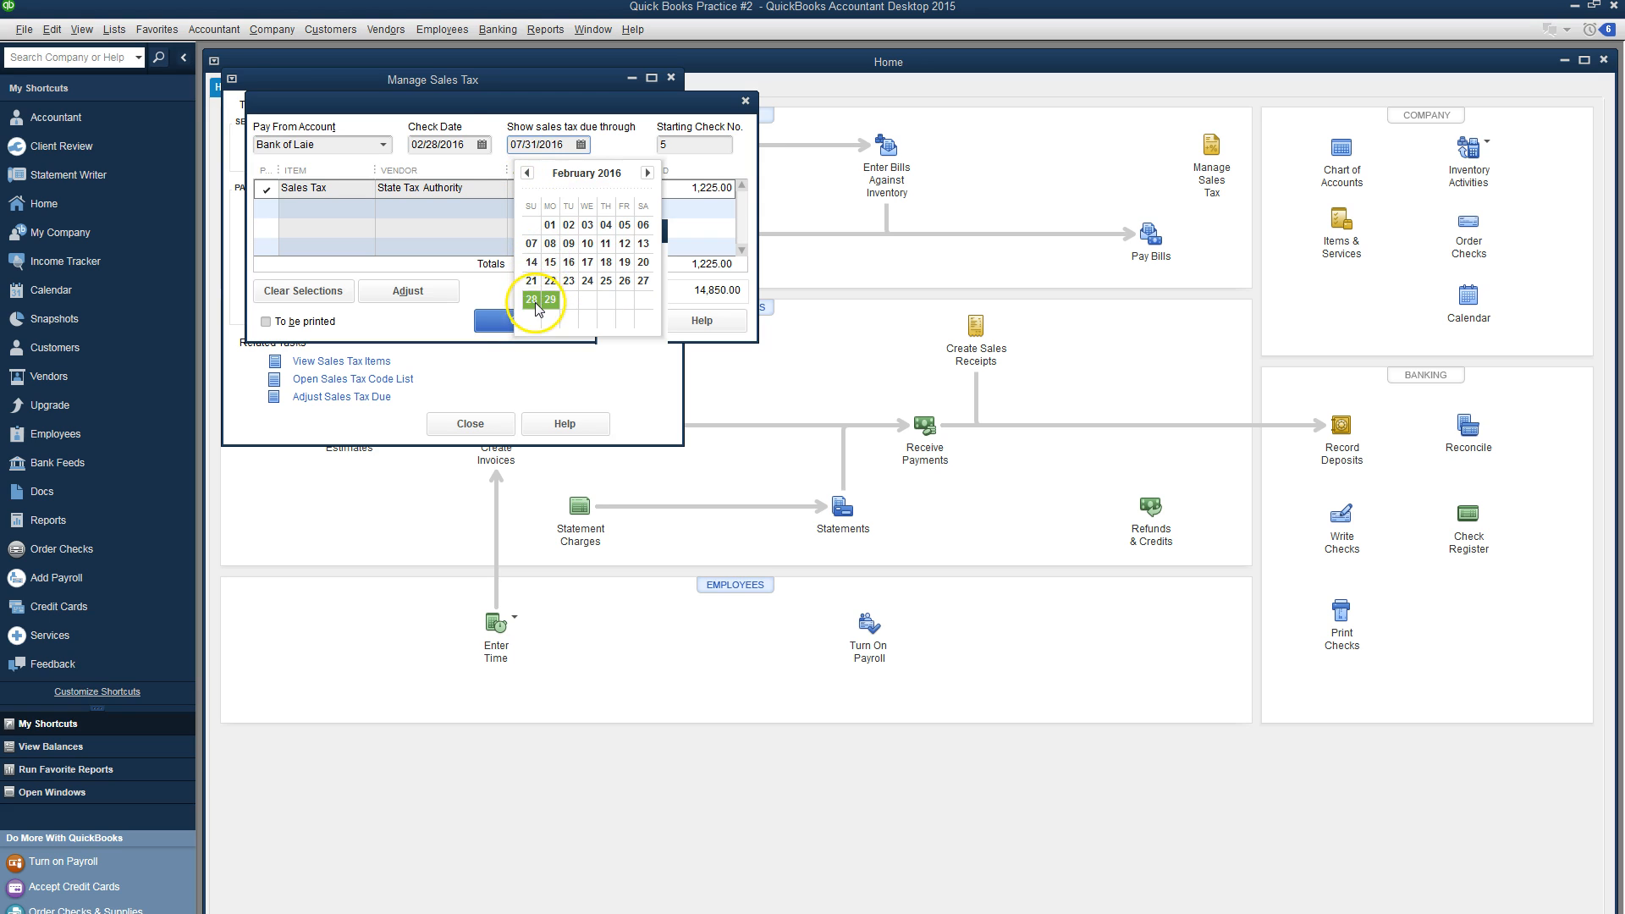
Step: Reselect the Sales Tax row and pay it by check 5, leaving To be printed unchecked
click(326, 196)
click(273, 190)
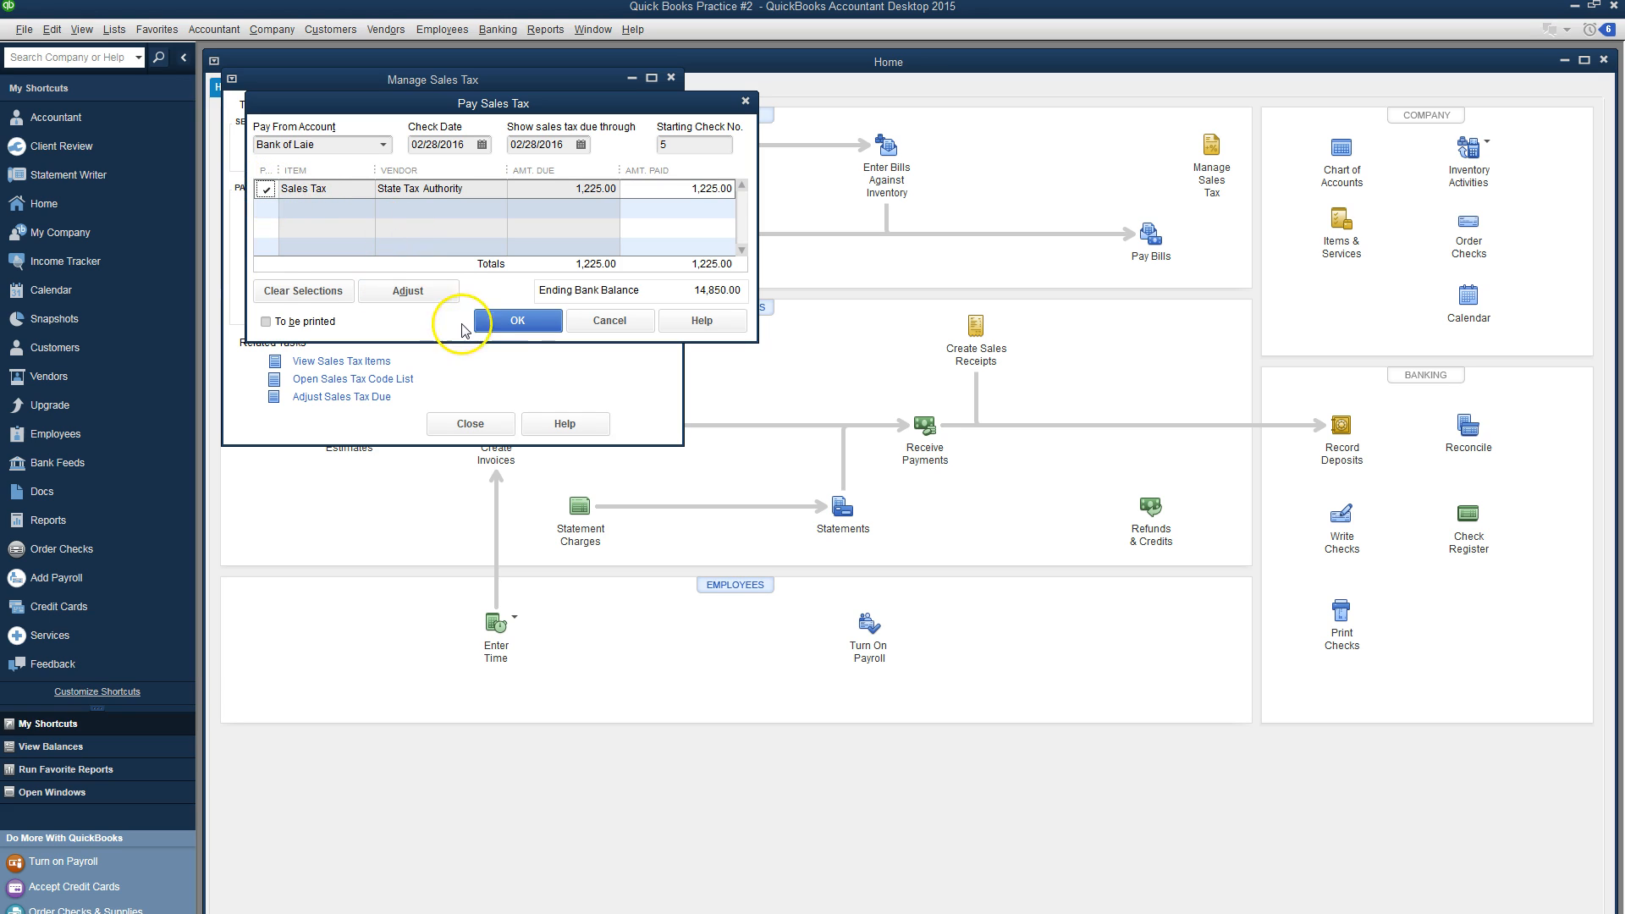
click(516, 323)
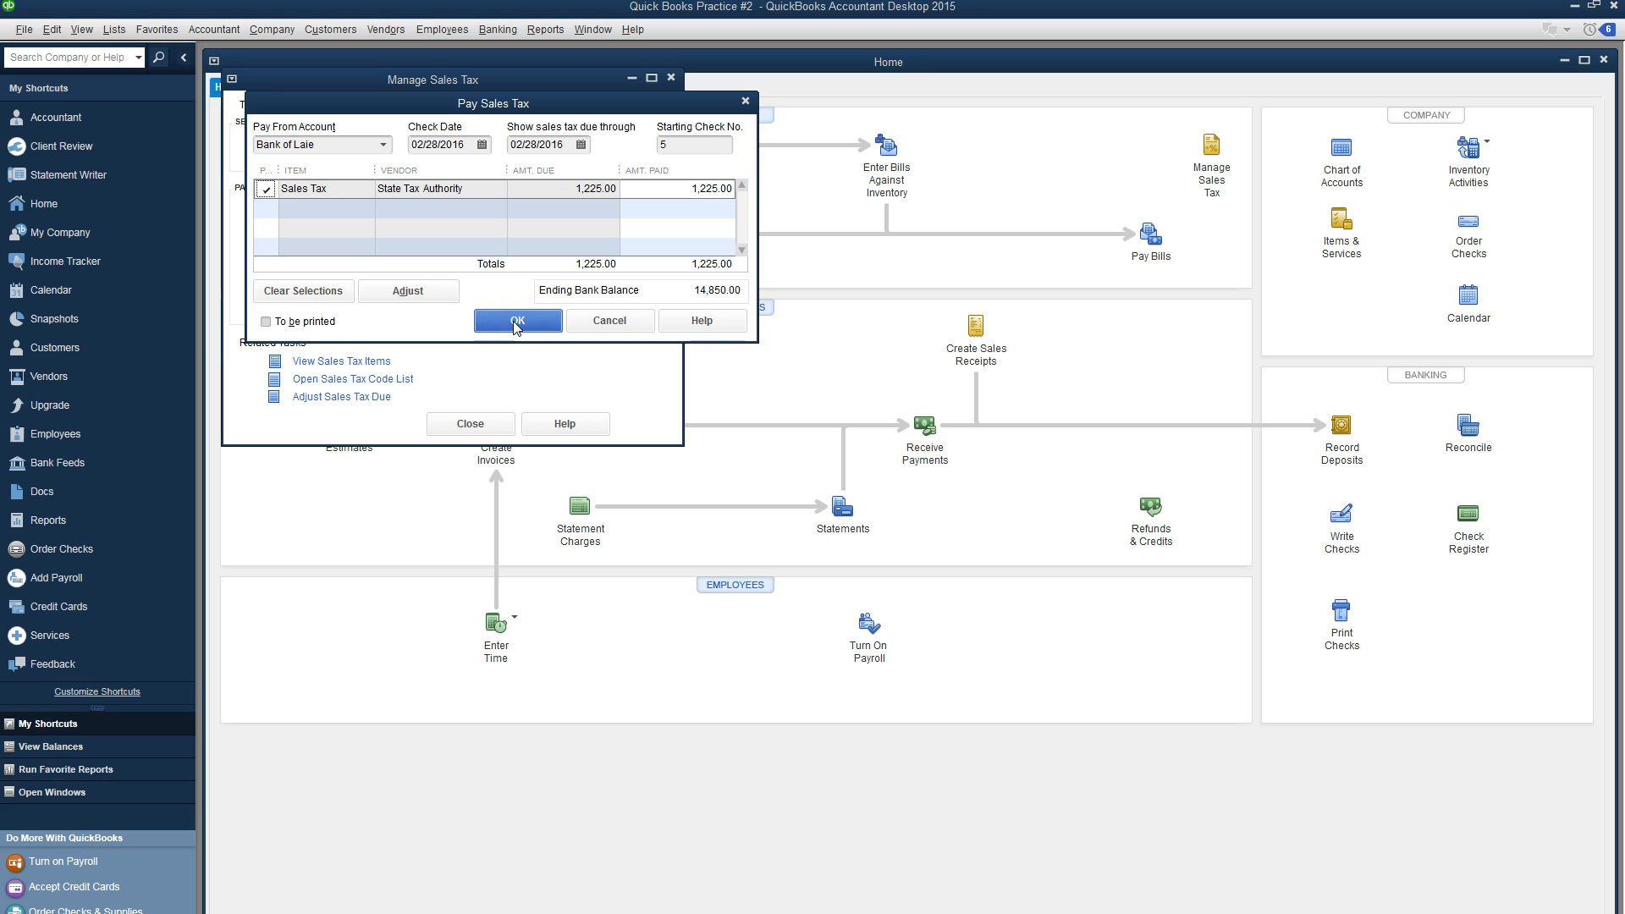
click(265, 322)
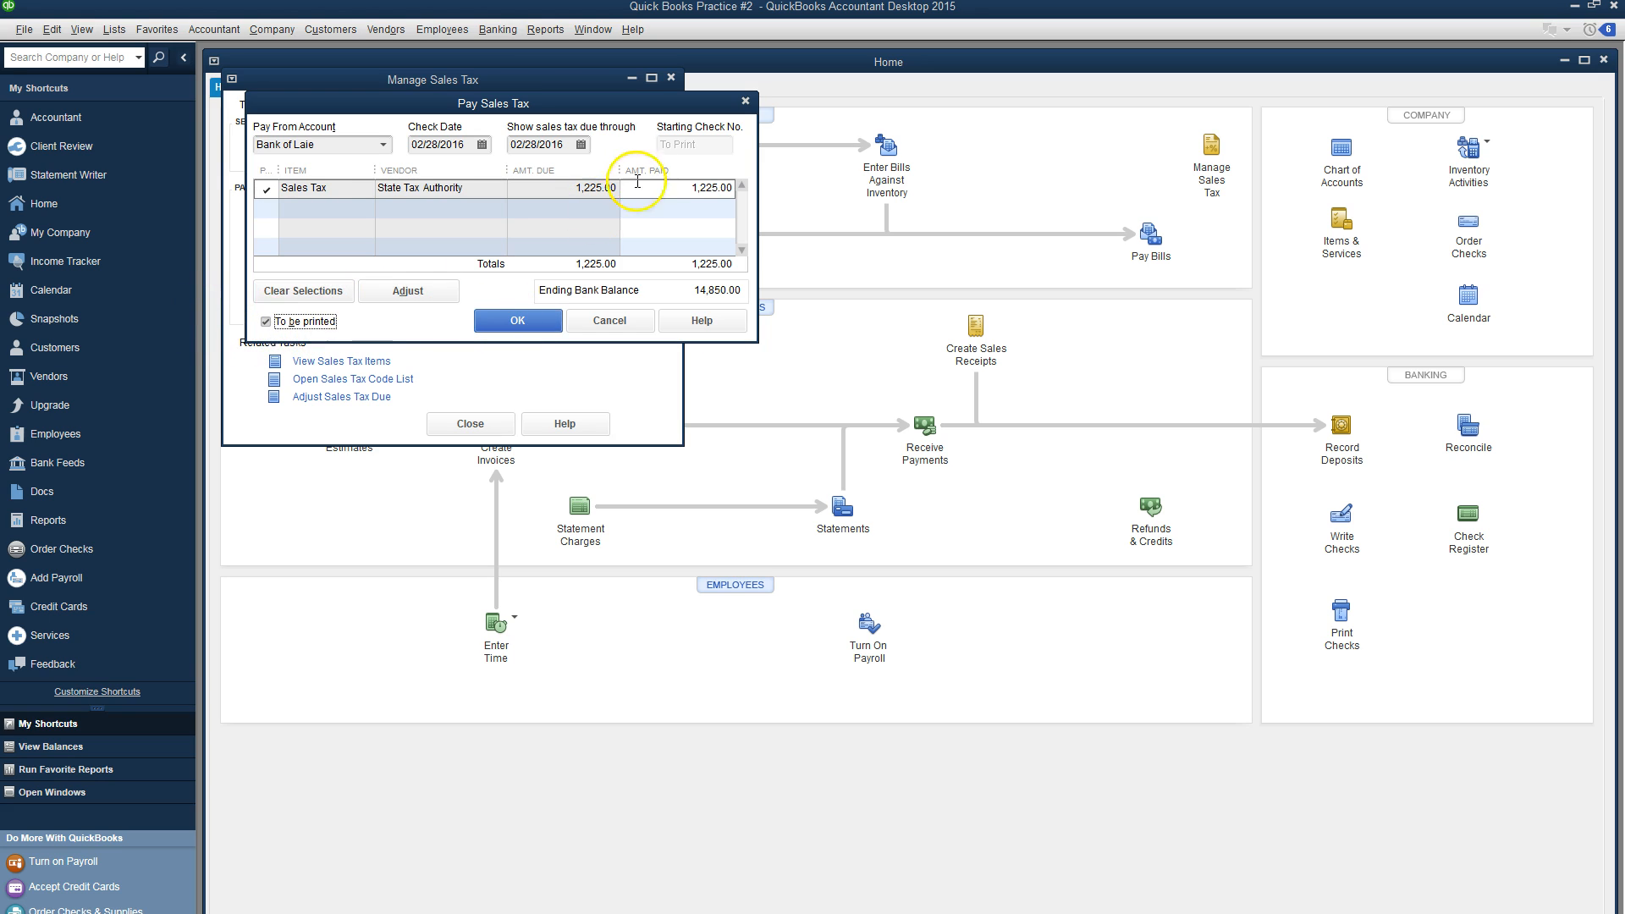
click(268, 322)
click(547, 330)
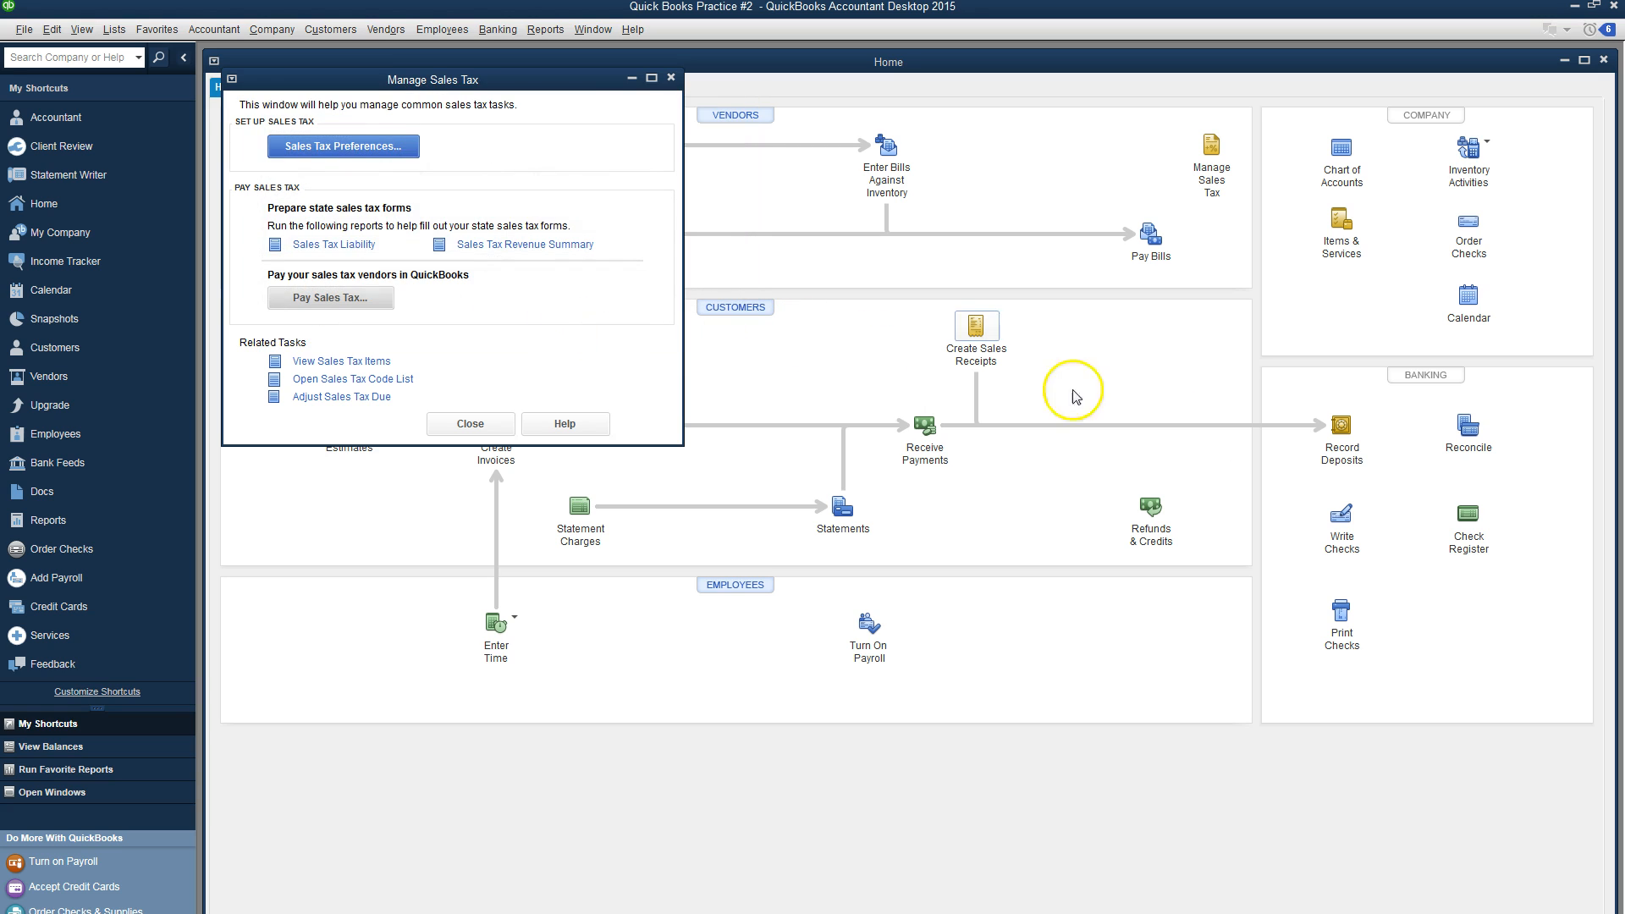
Step: Review the recorded 1,225.00 sales tax check No. 5 and close it unchanged
click(1344, 518)
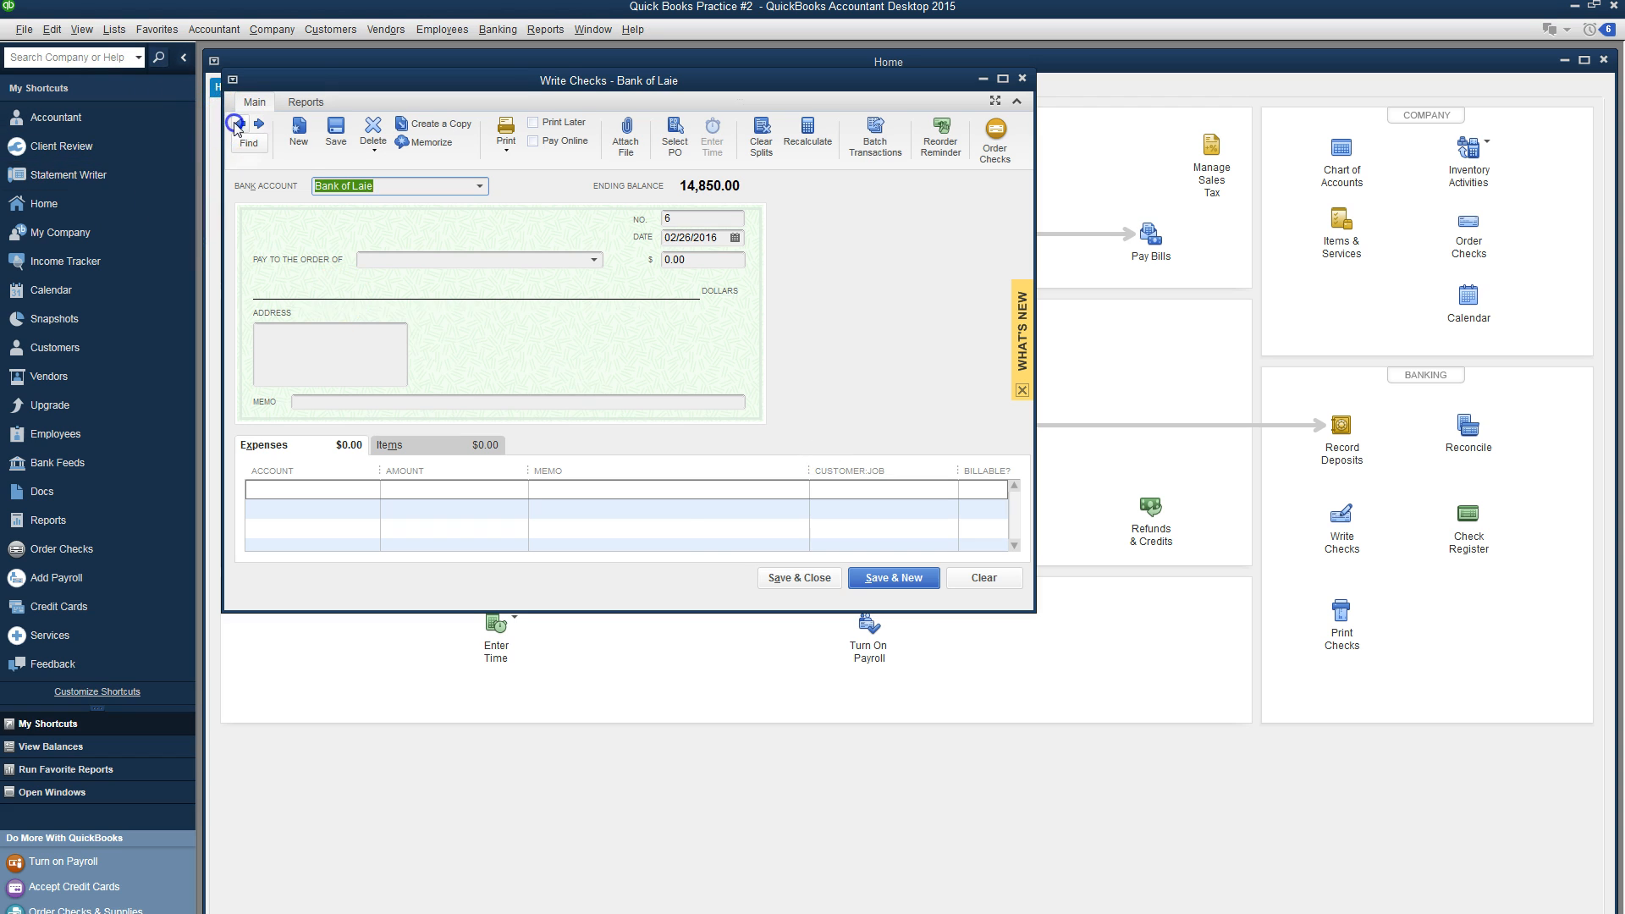
click(238, 125)
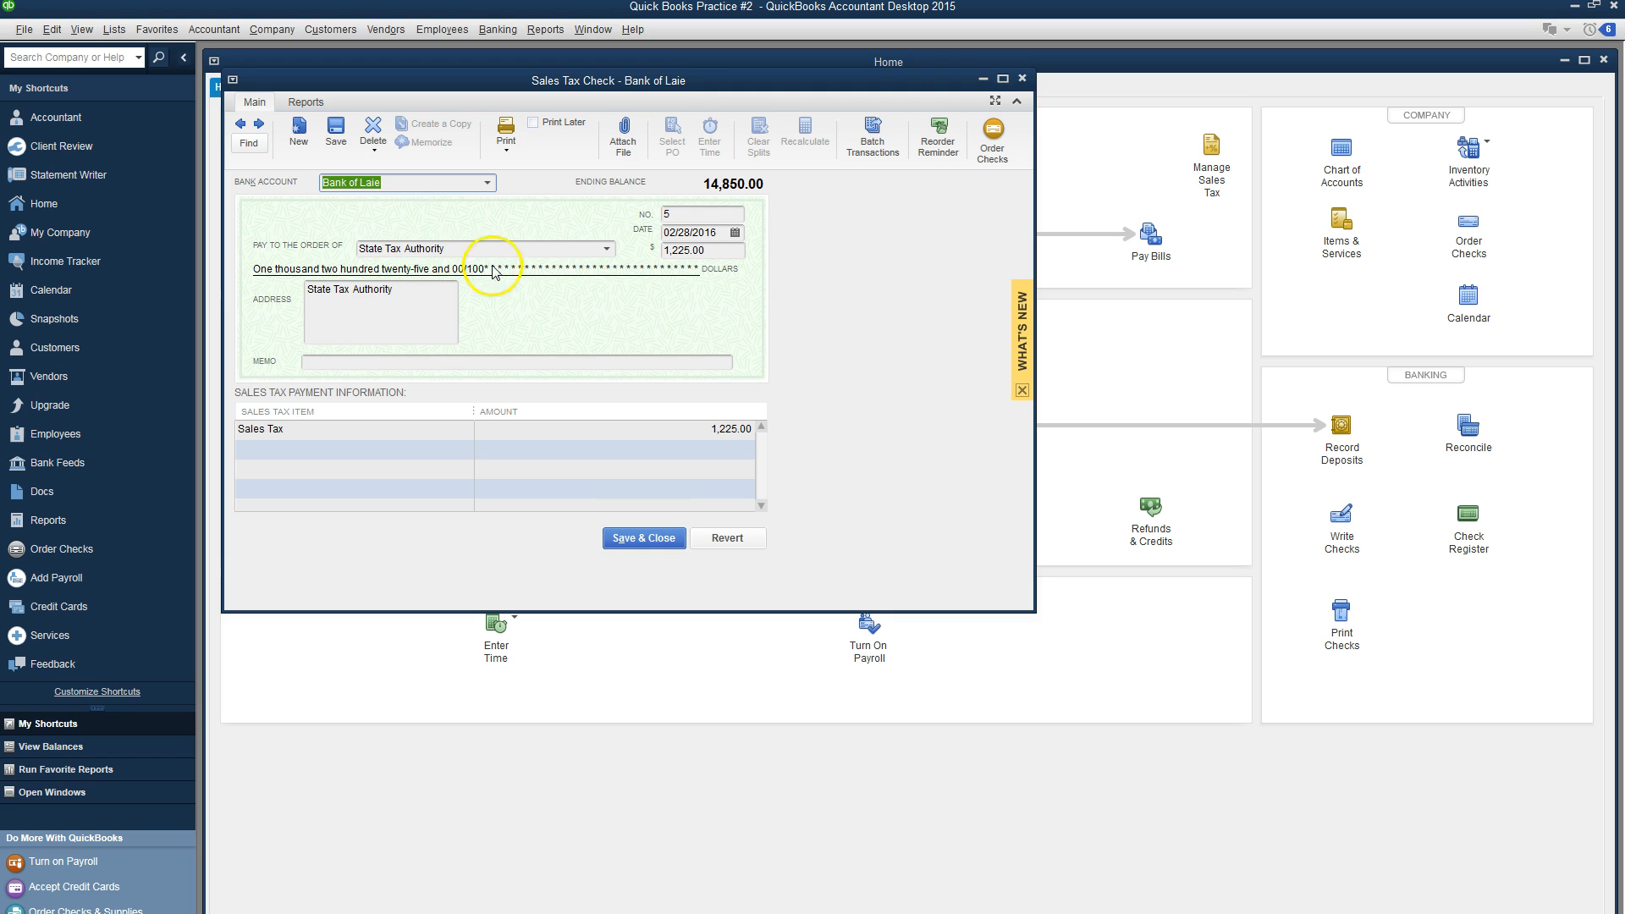
click(240, 125)
click(260, 126)
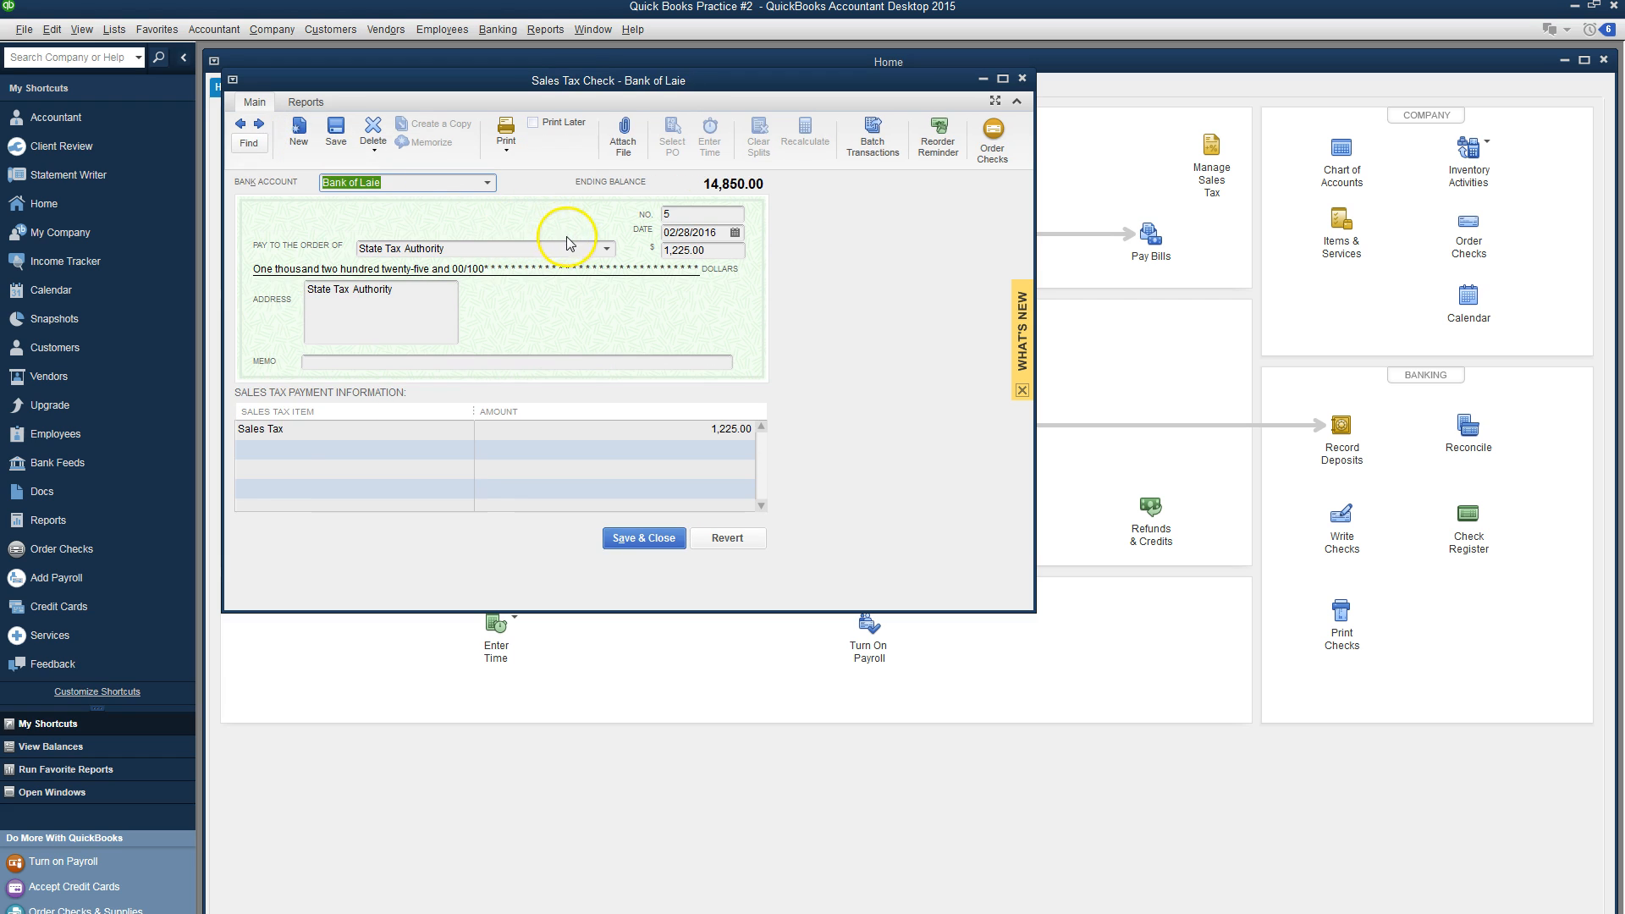
right_click(500, 226)
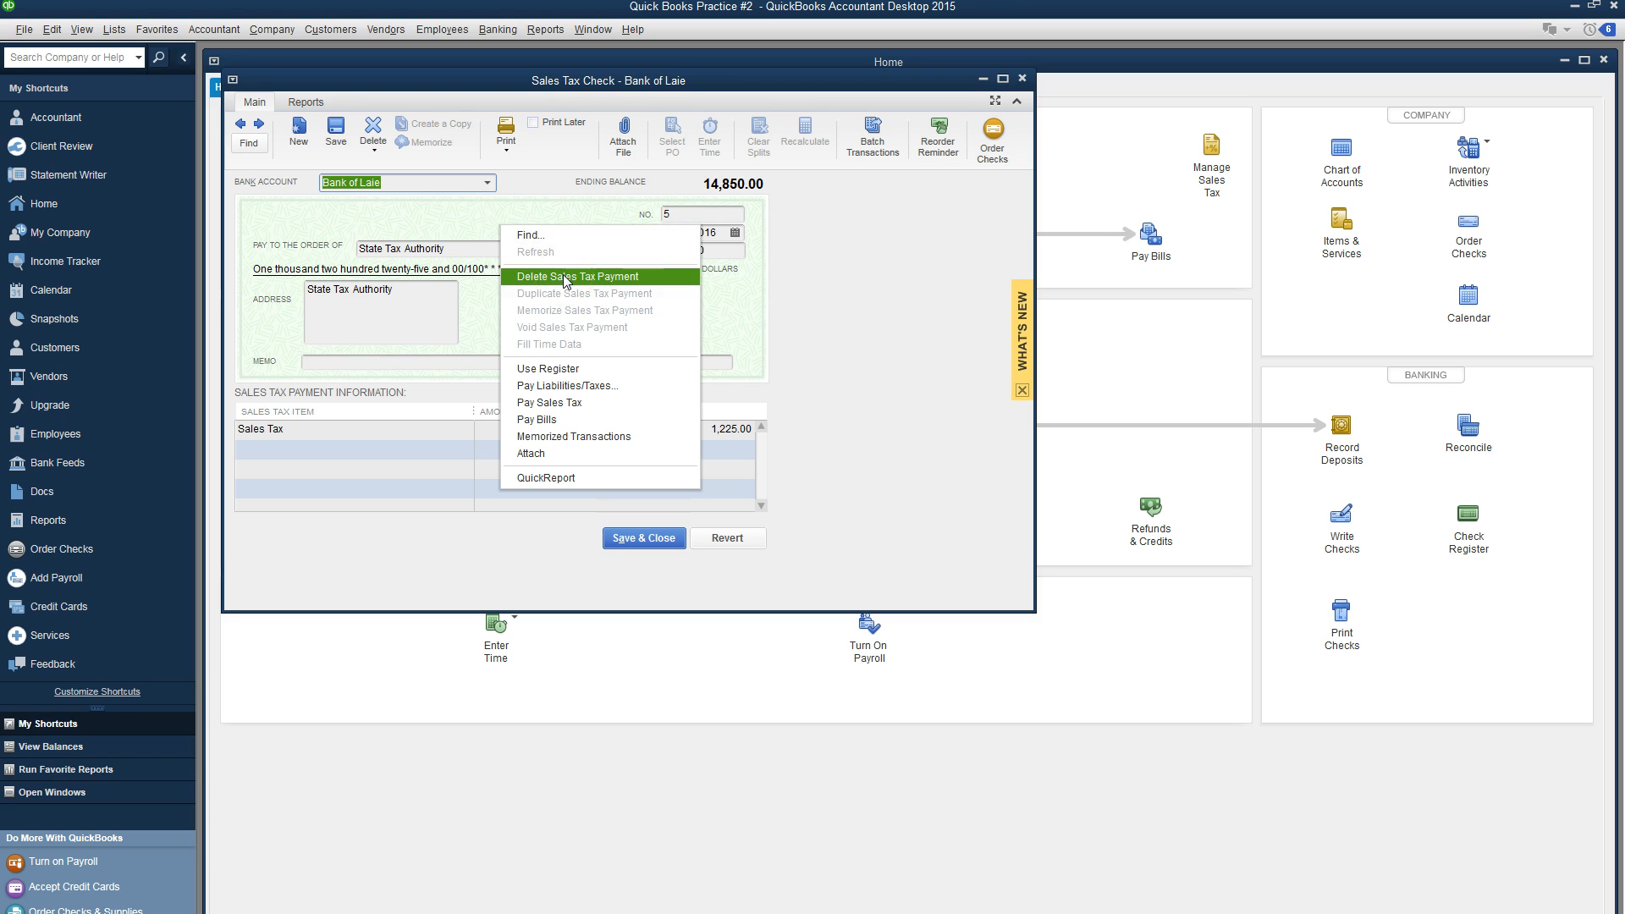
click(516, 212)
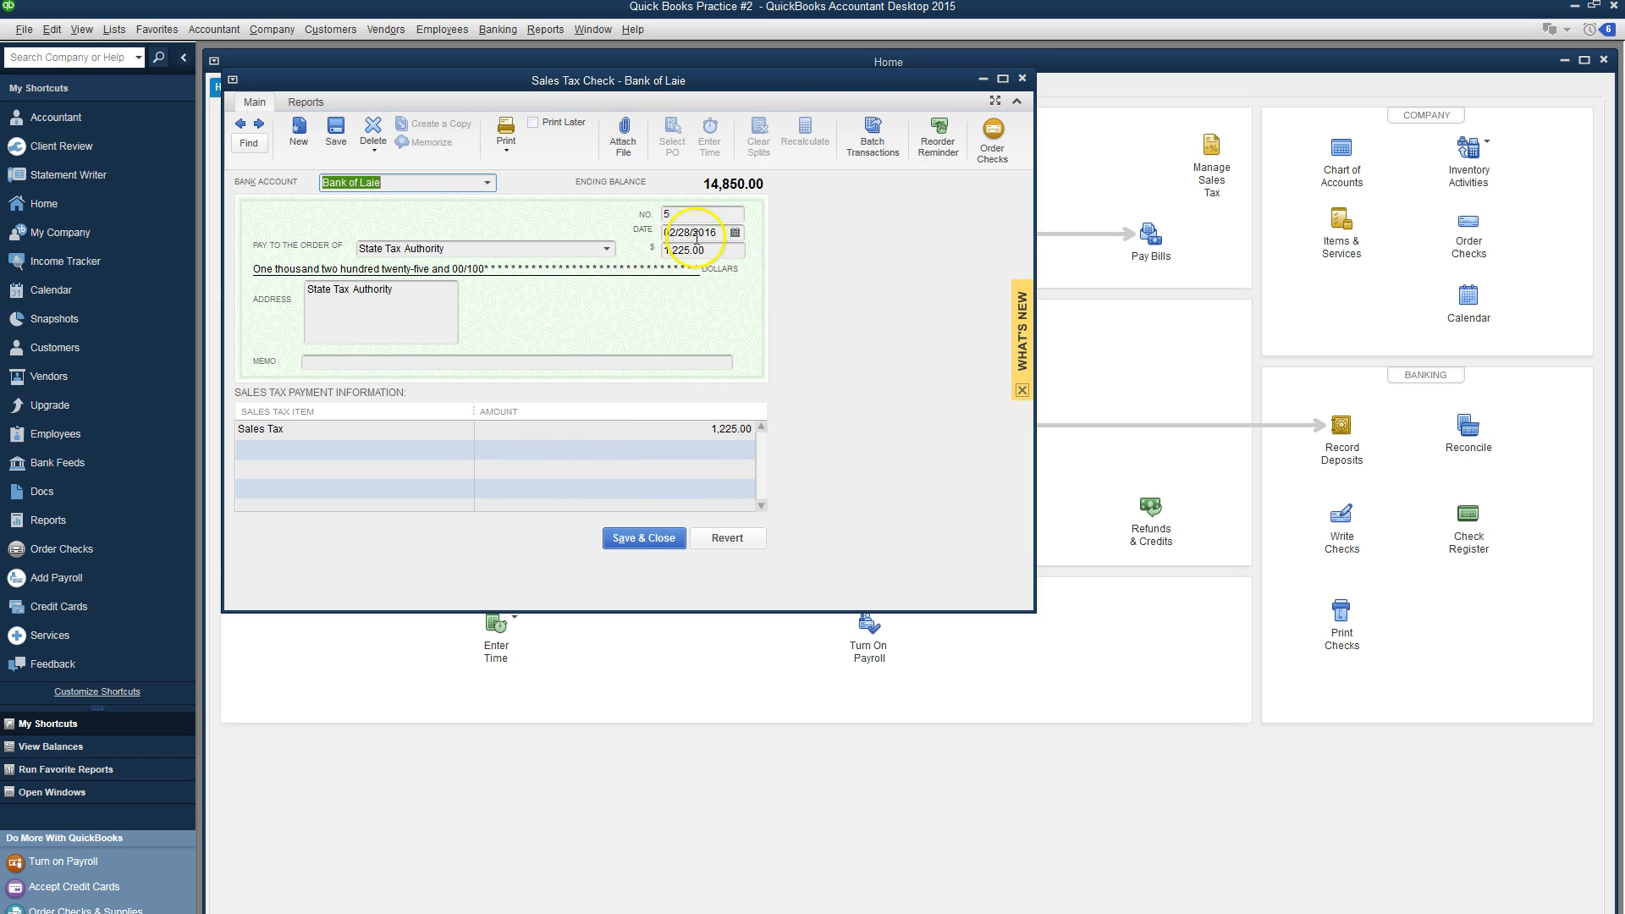
click(677, 538)
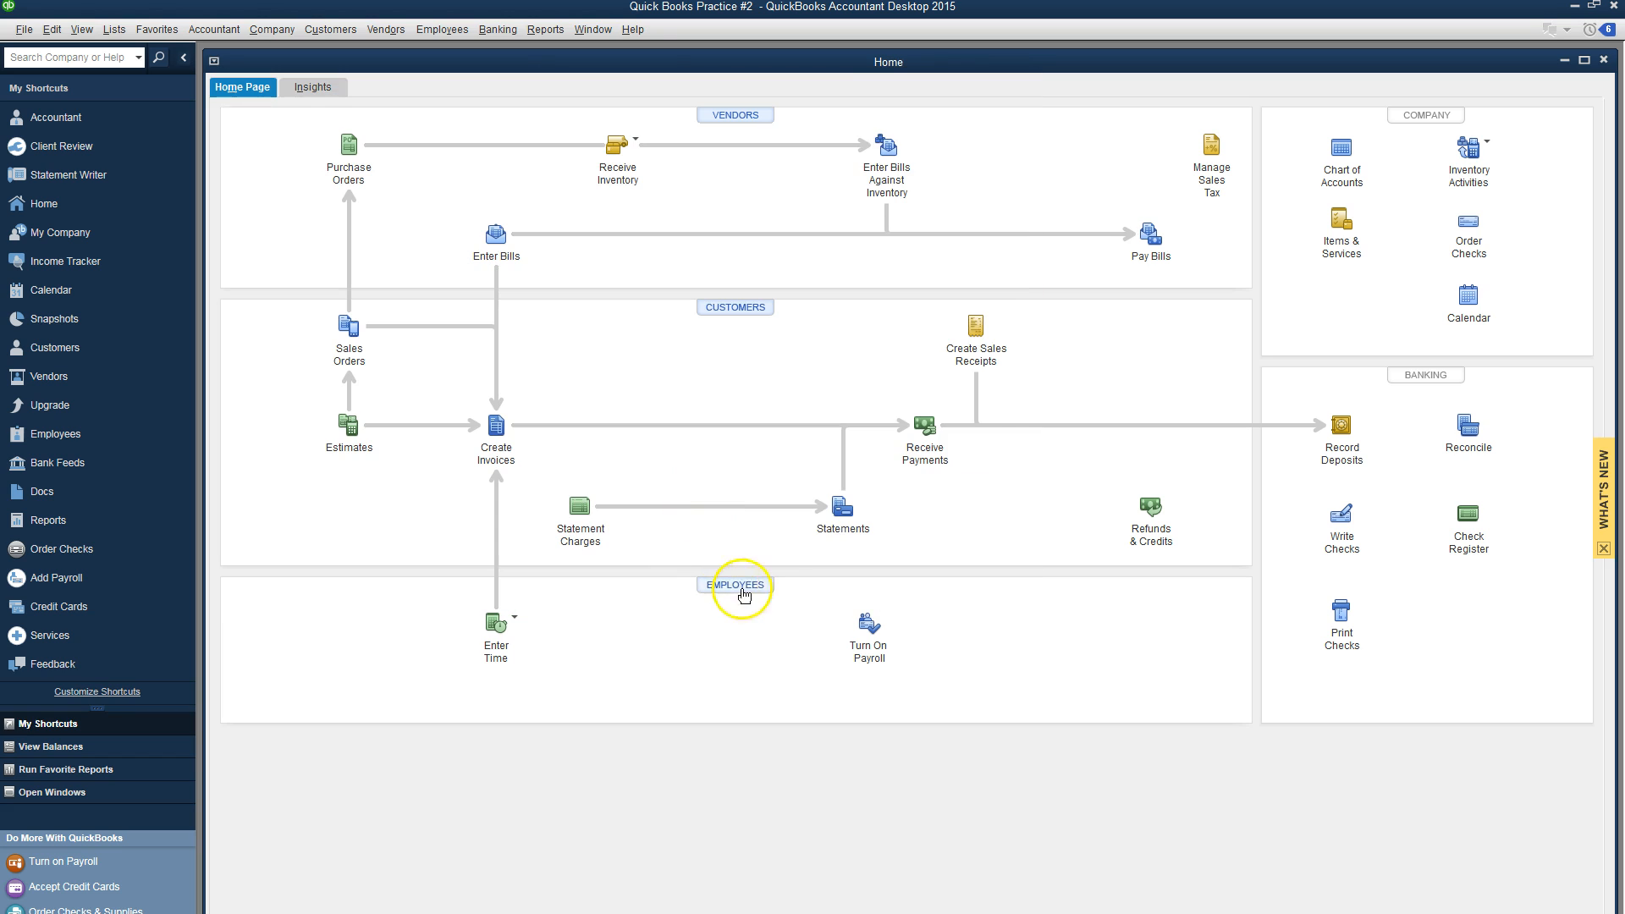
Step: Open the standard Profit & Loss report covering all dates
click(546, 31)
mouse_move(593, 162)
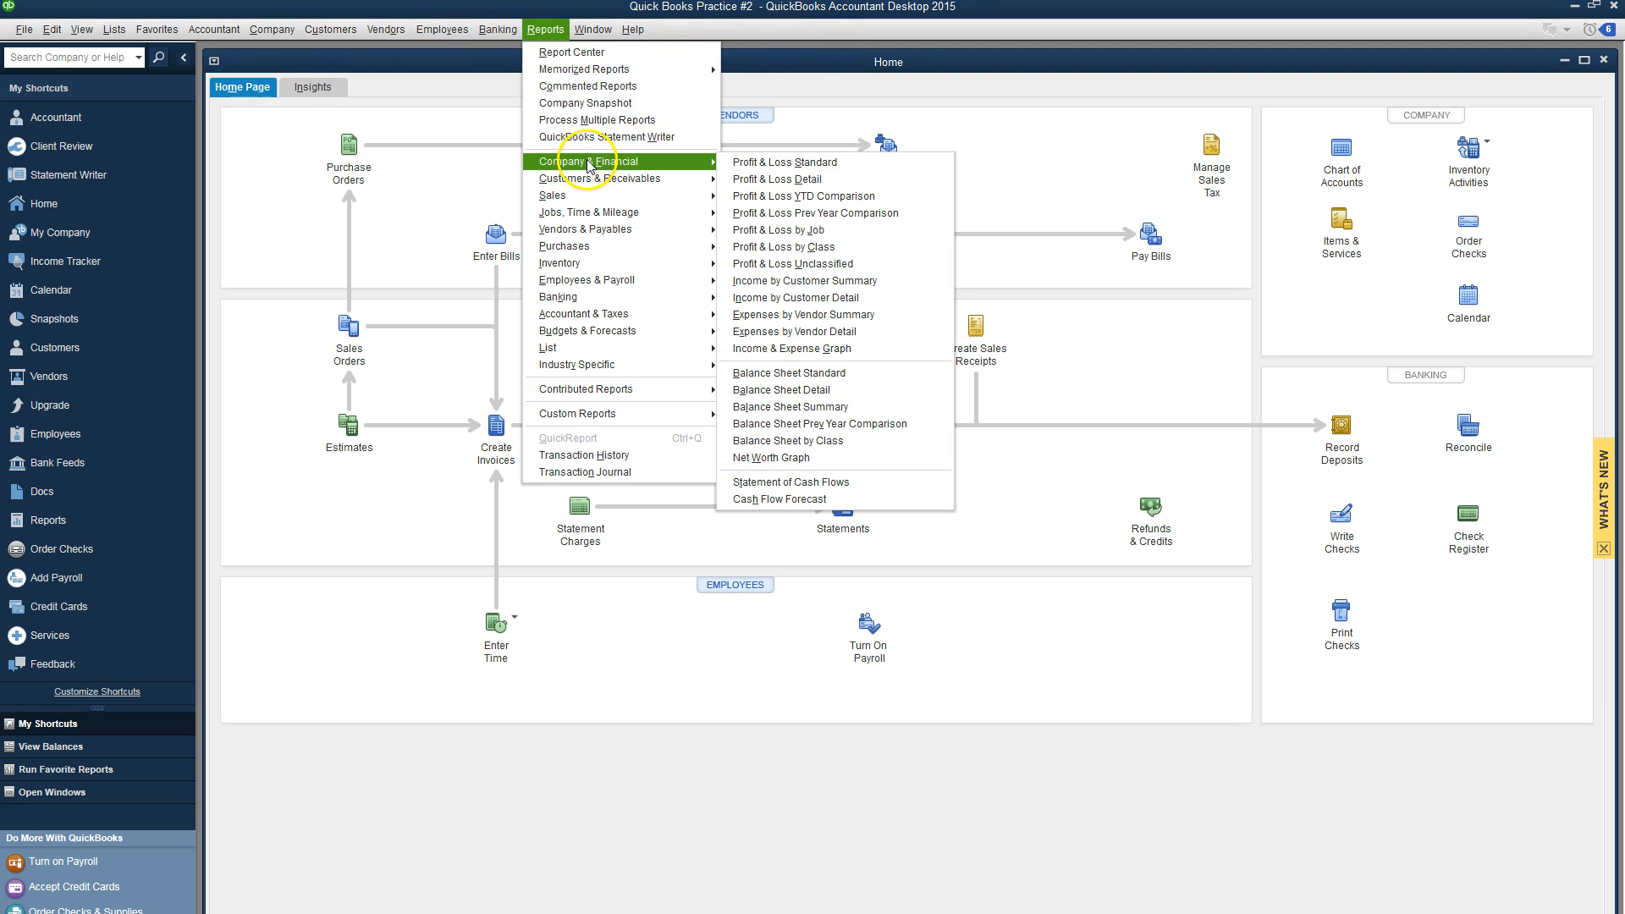
click(773, 167)
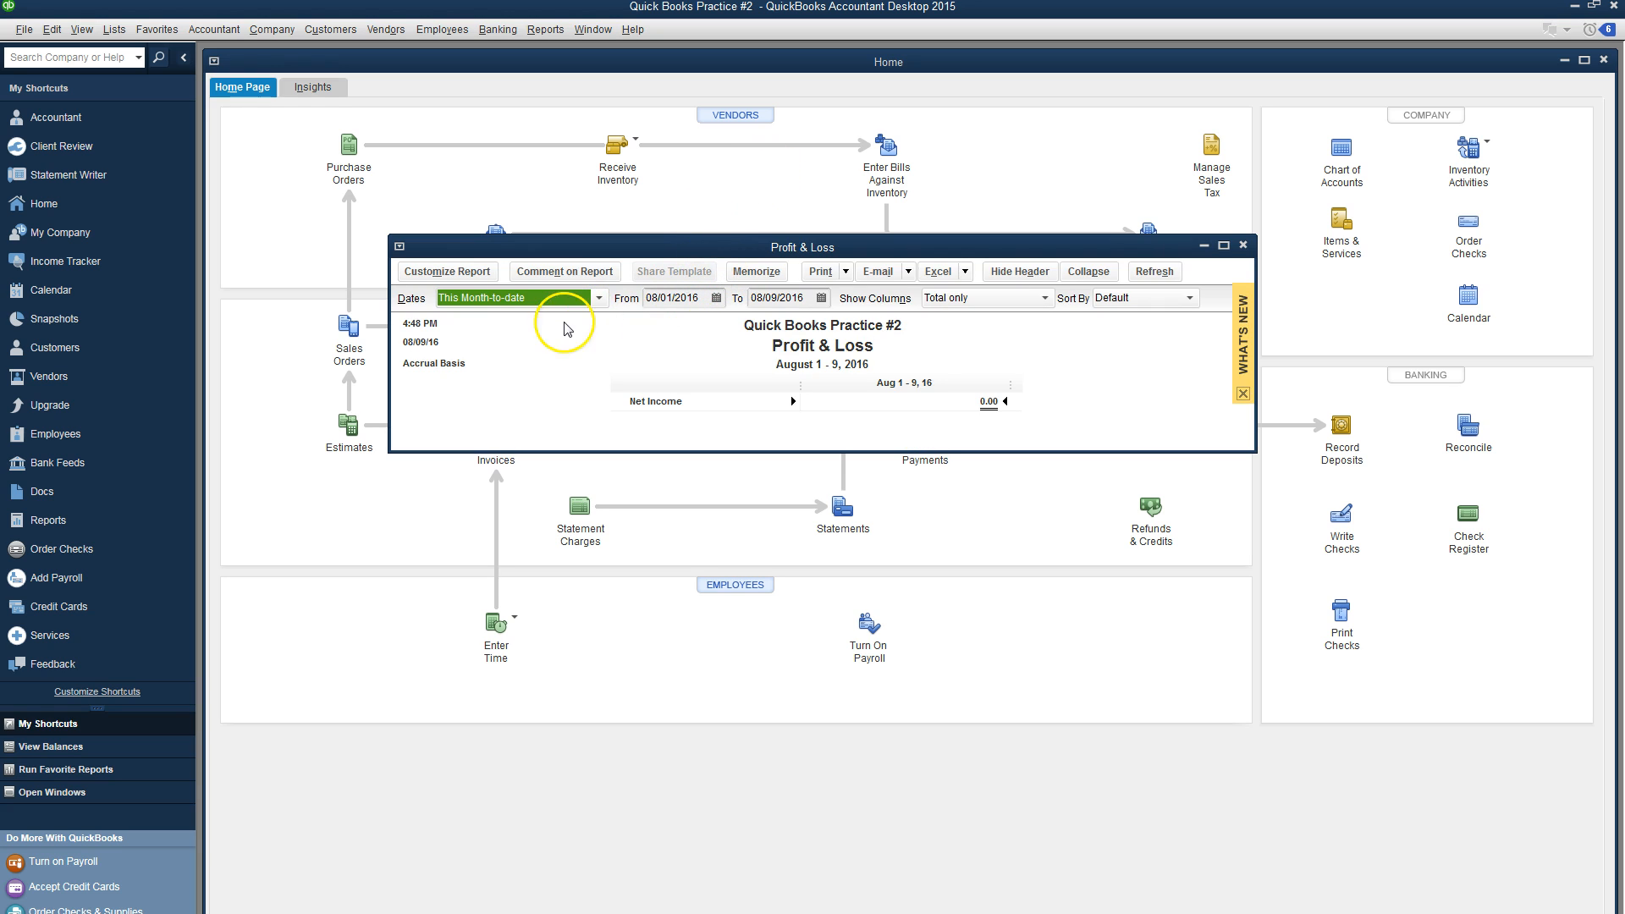
click(596, 301)
click(569, 324)
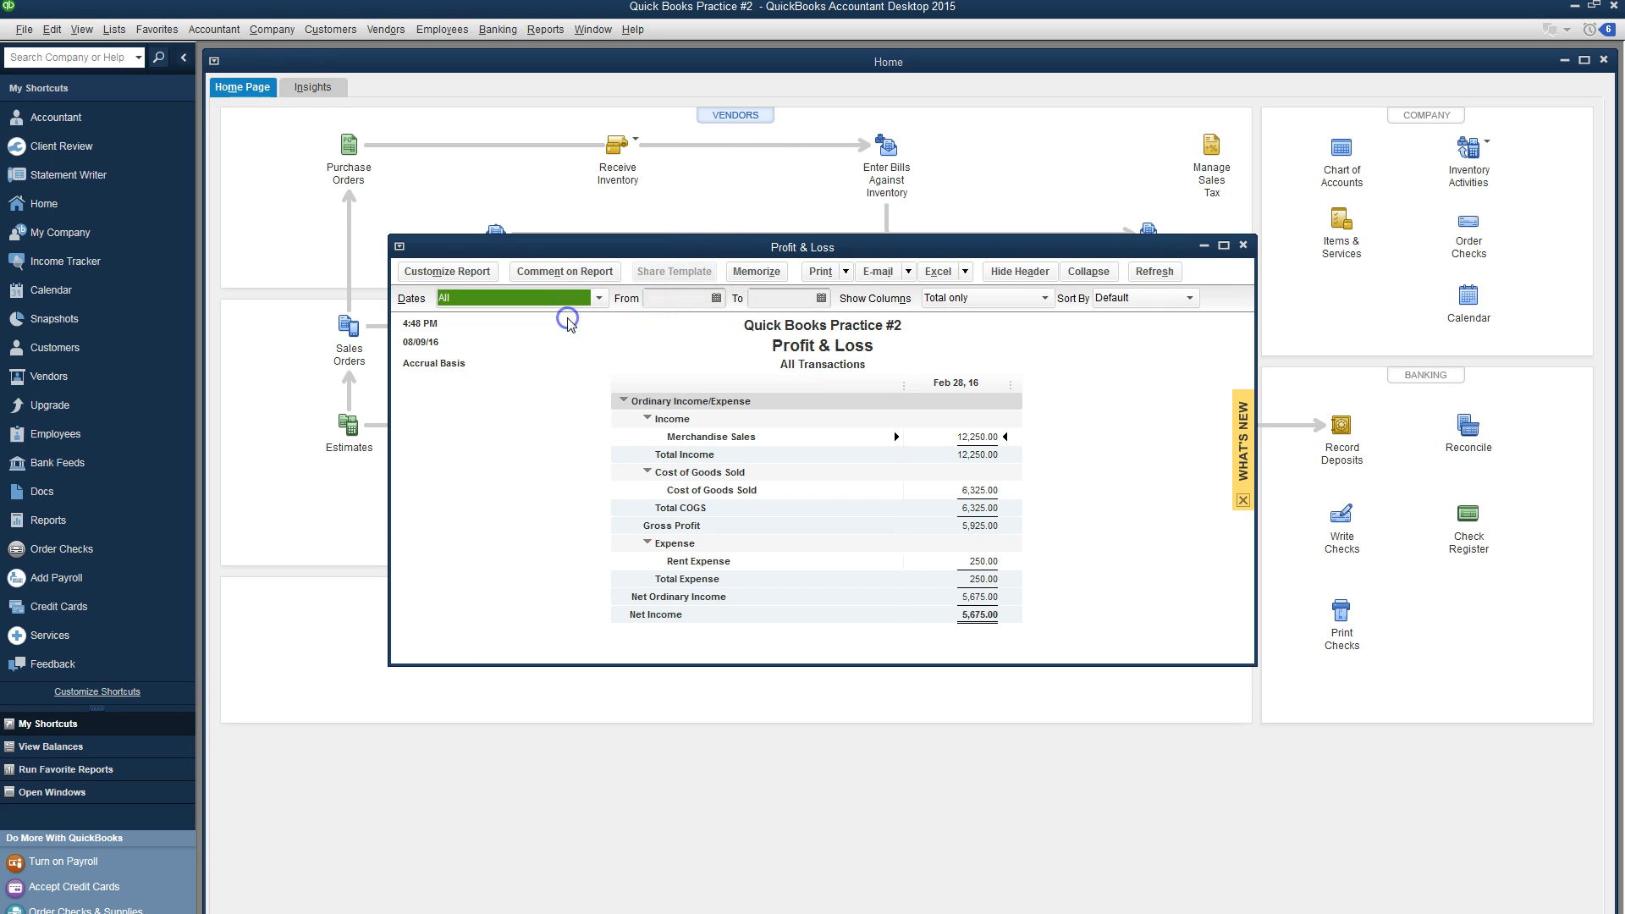
Step: Print the Profit & Loss report to PDF as QuickBooks#2IncomeStatement
click(833, 296)
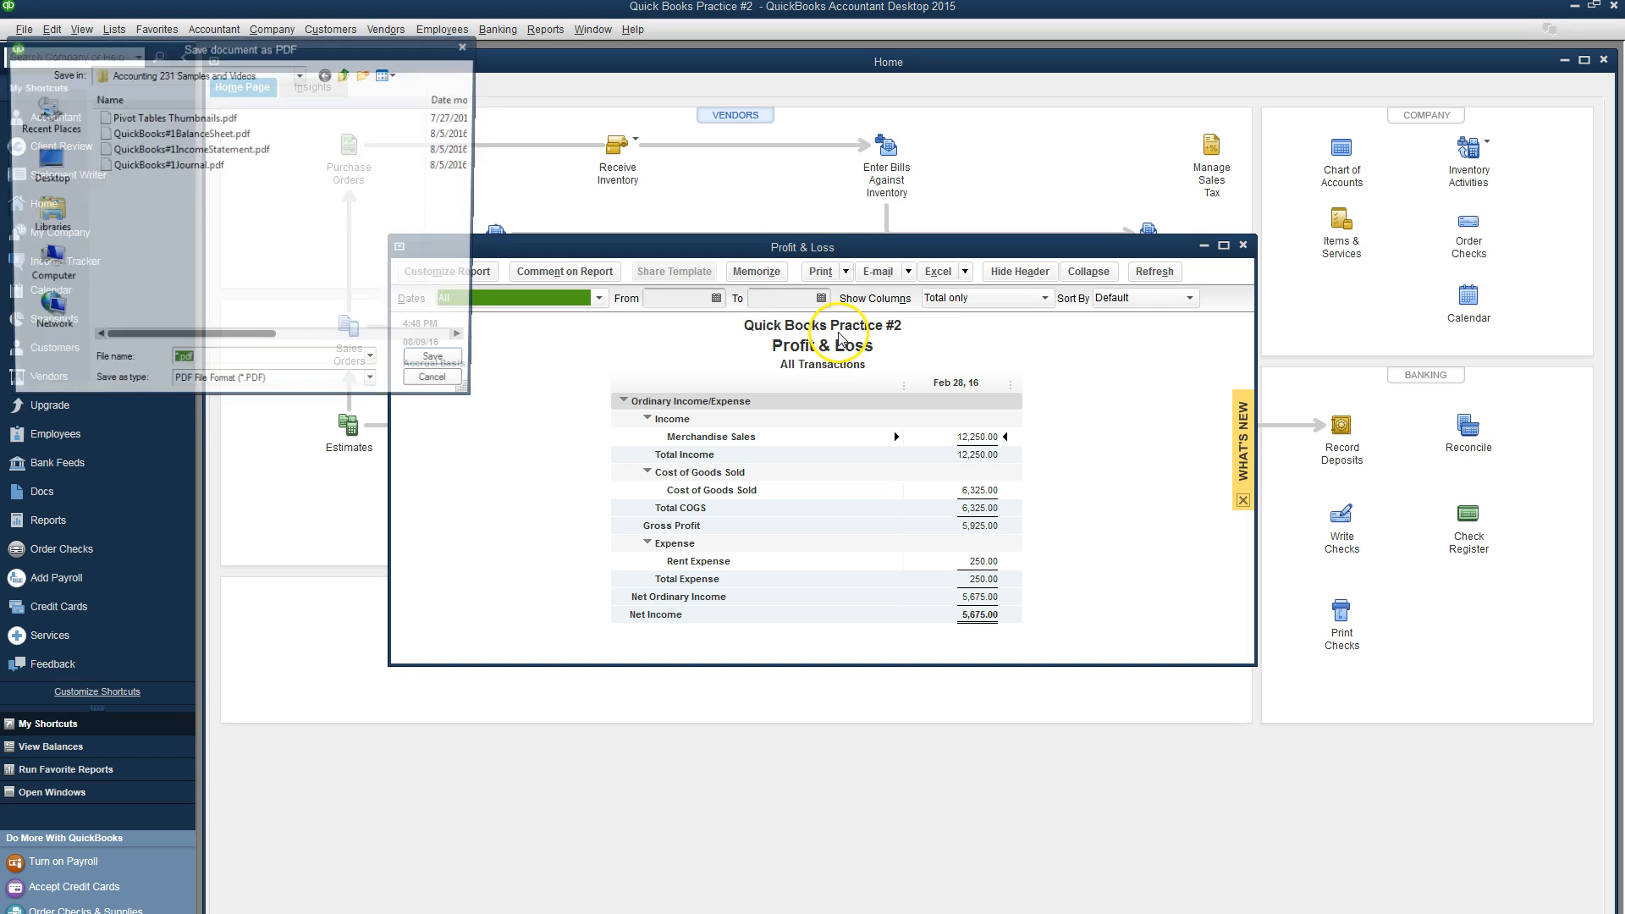
text(QuickB)
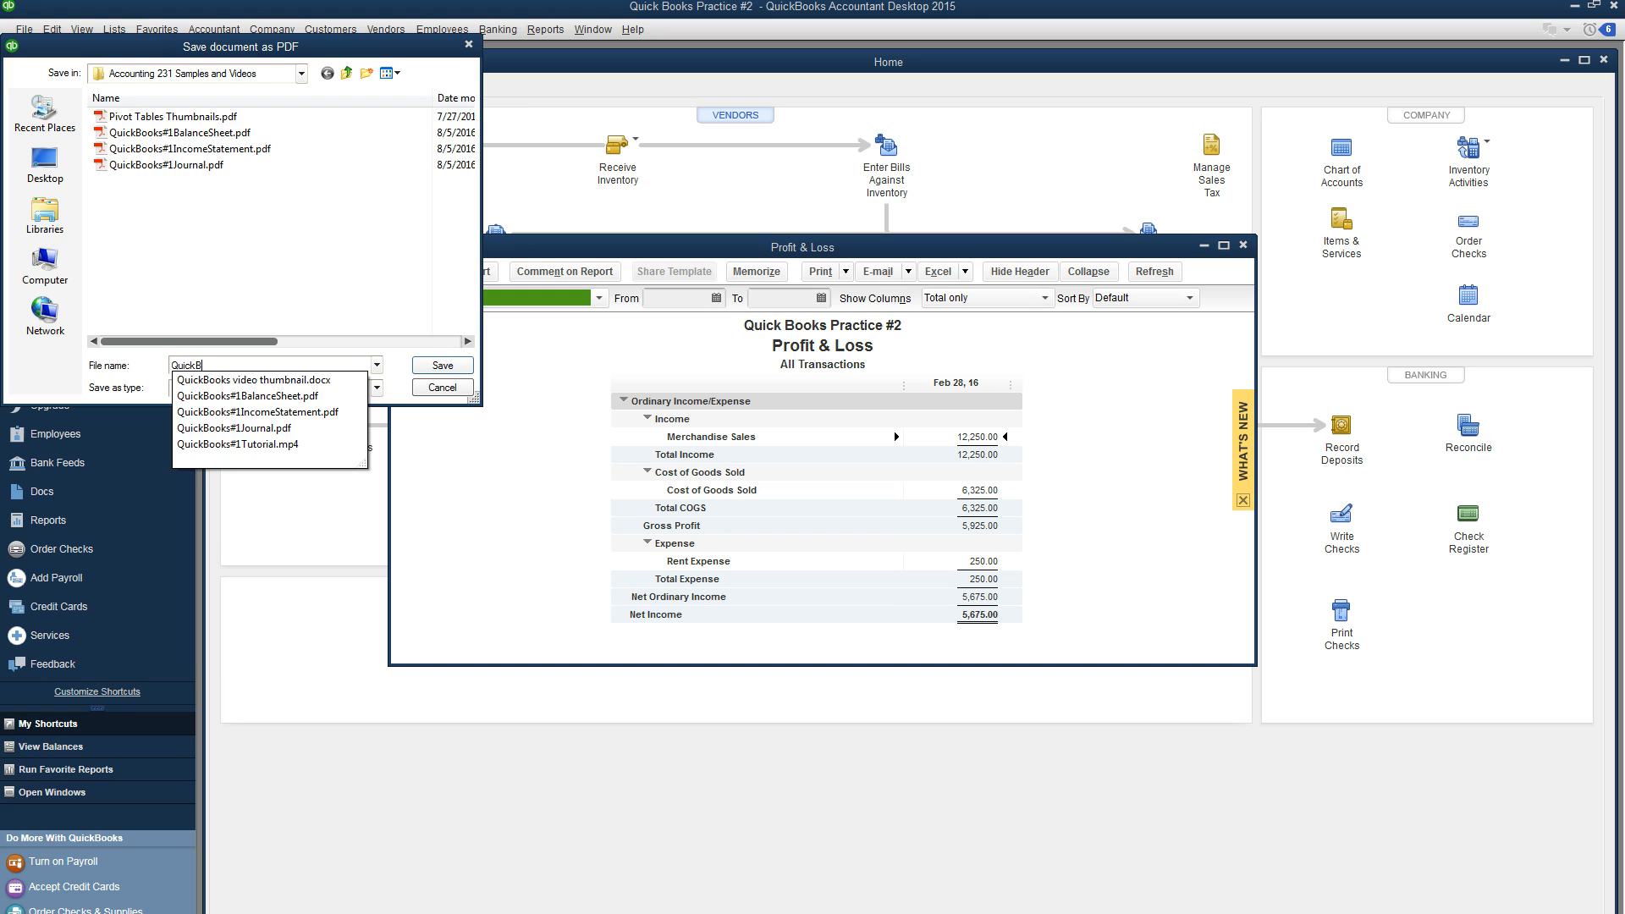
text(ooks#2IncomeStatement)
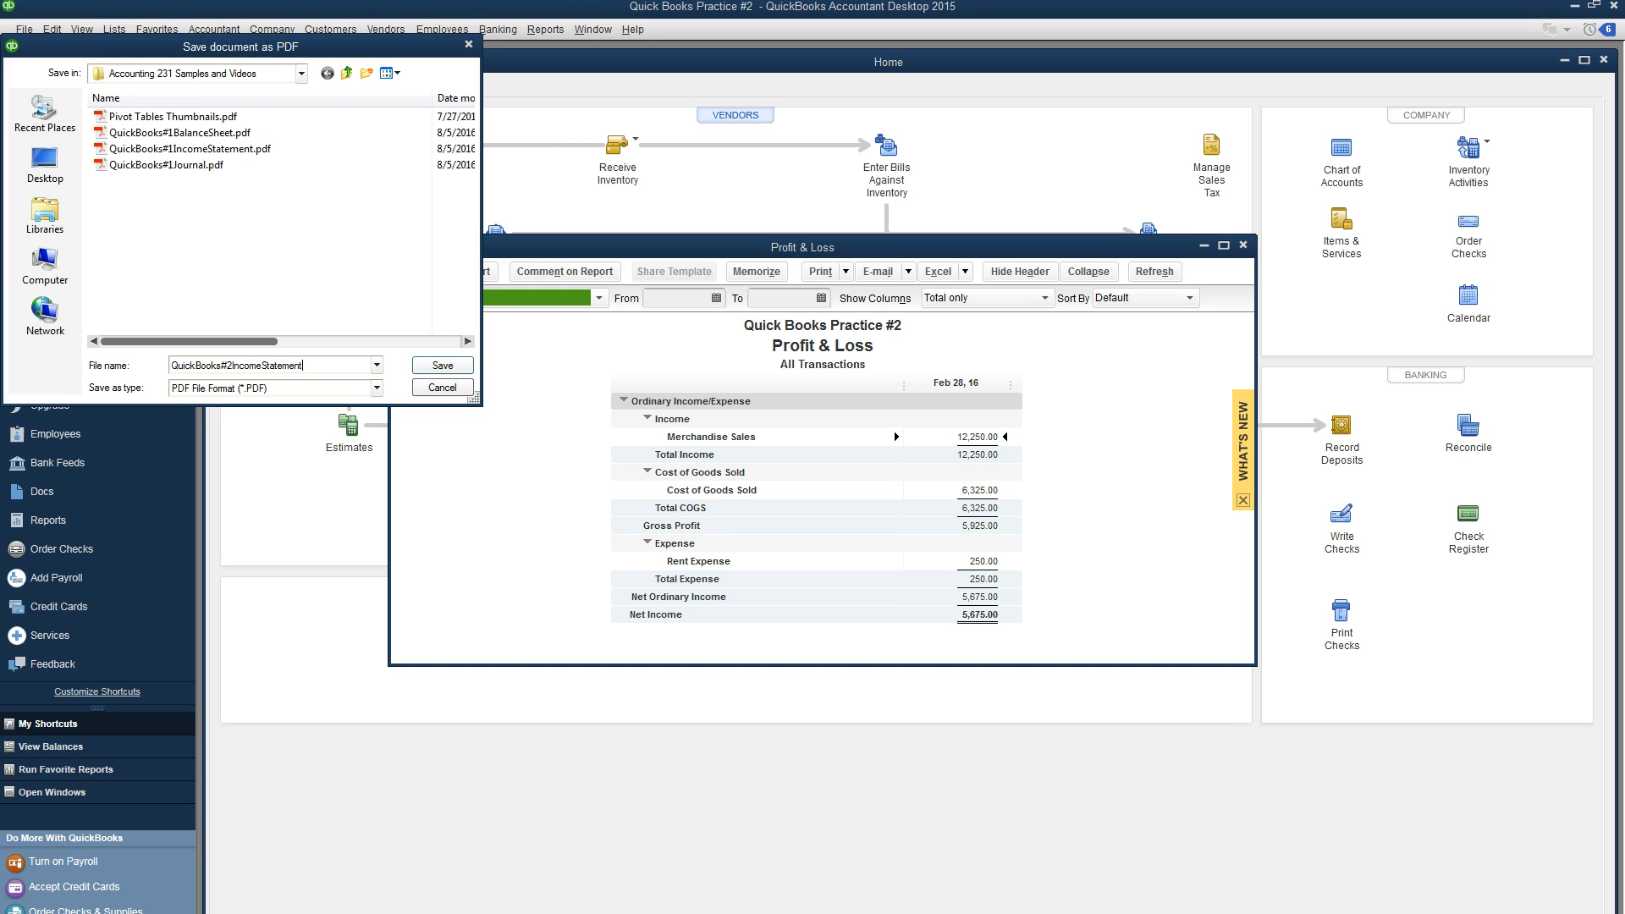
key(Return)
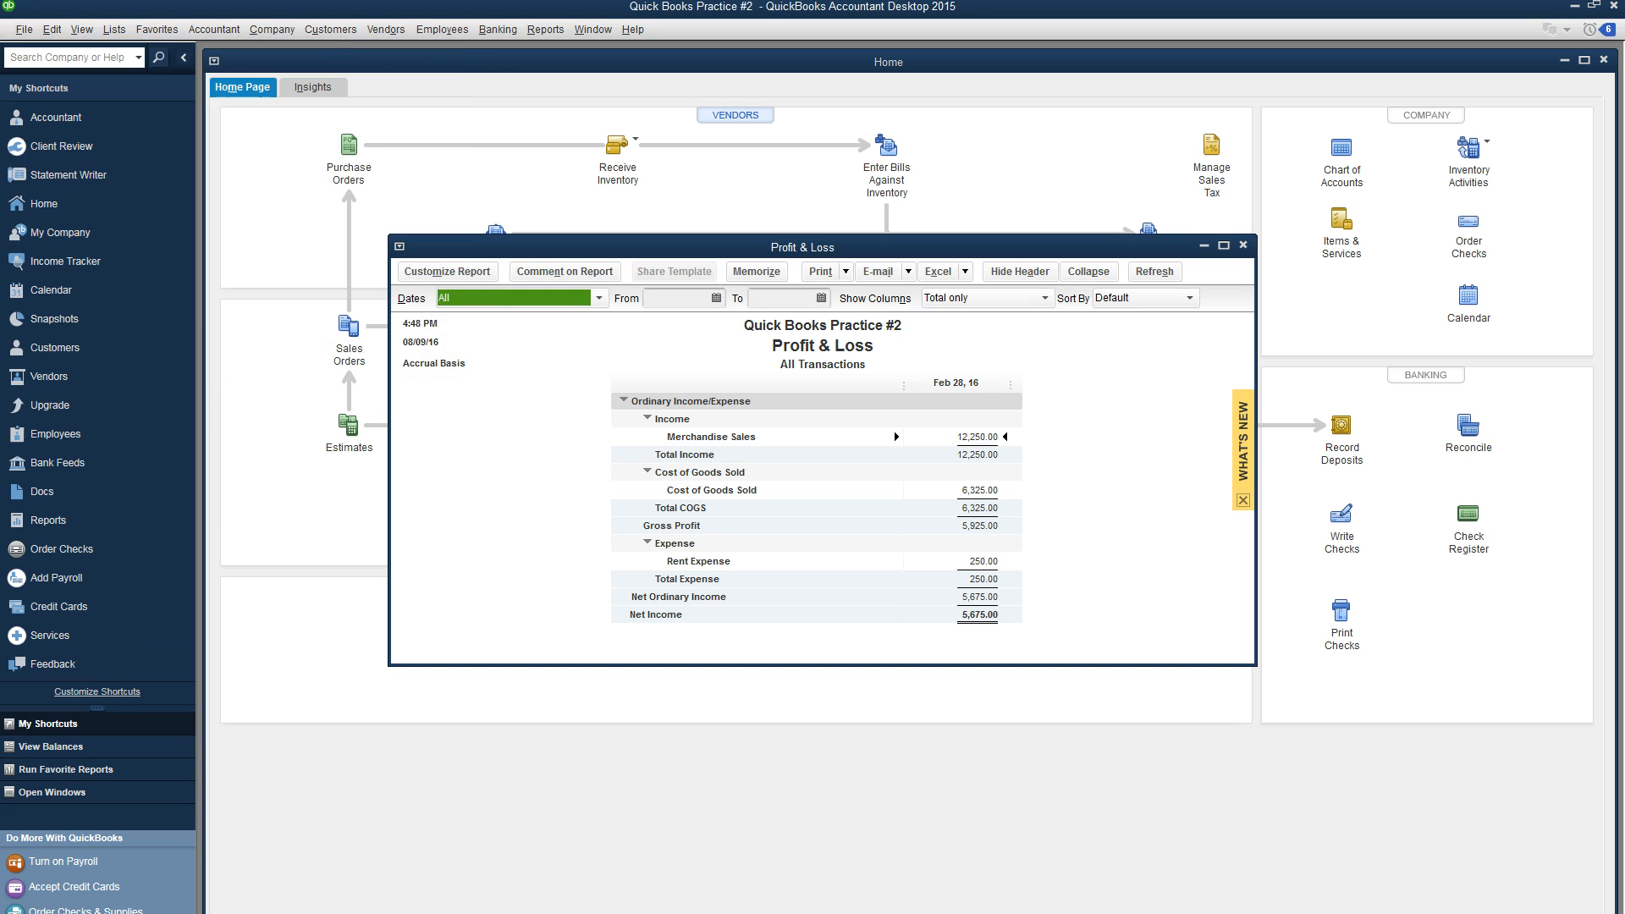
Step: Open the standard Balance Sheet report from Company & Financial reports
click(546, 29)
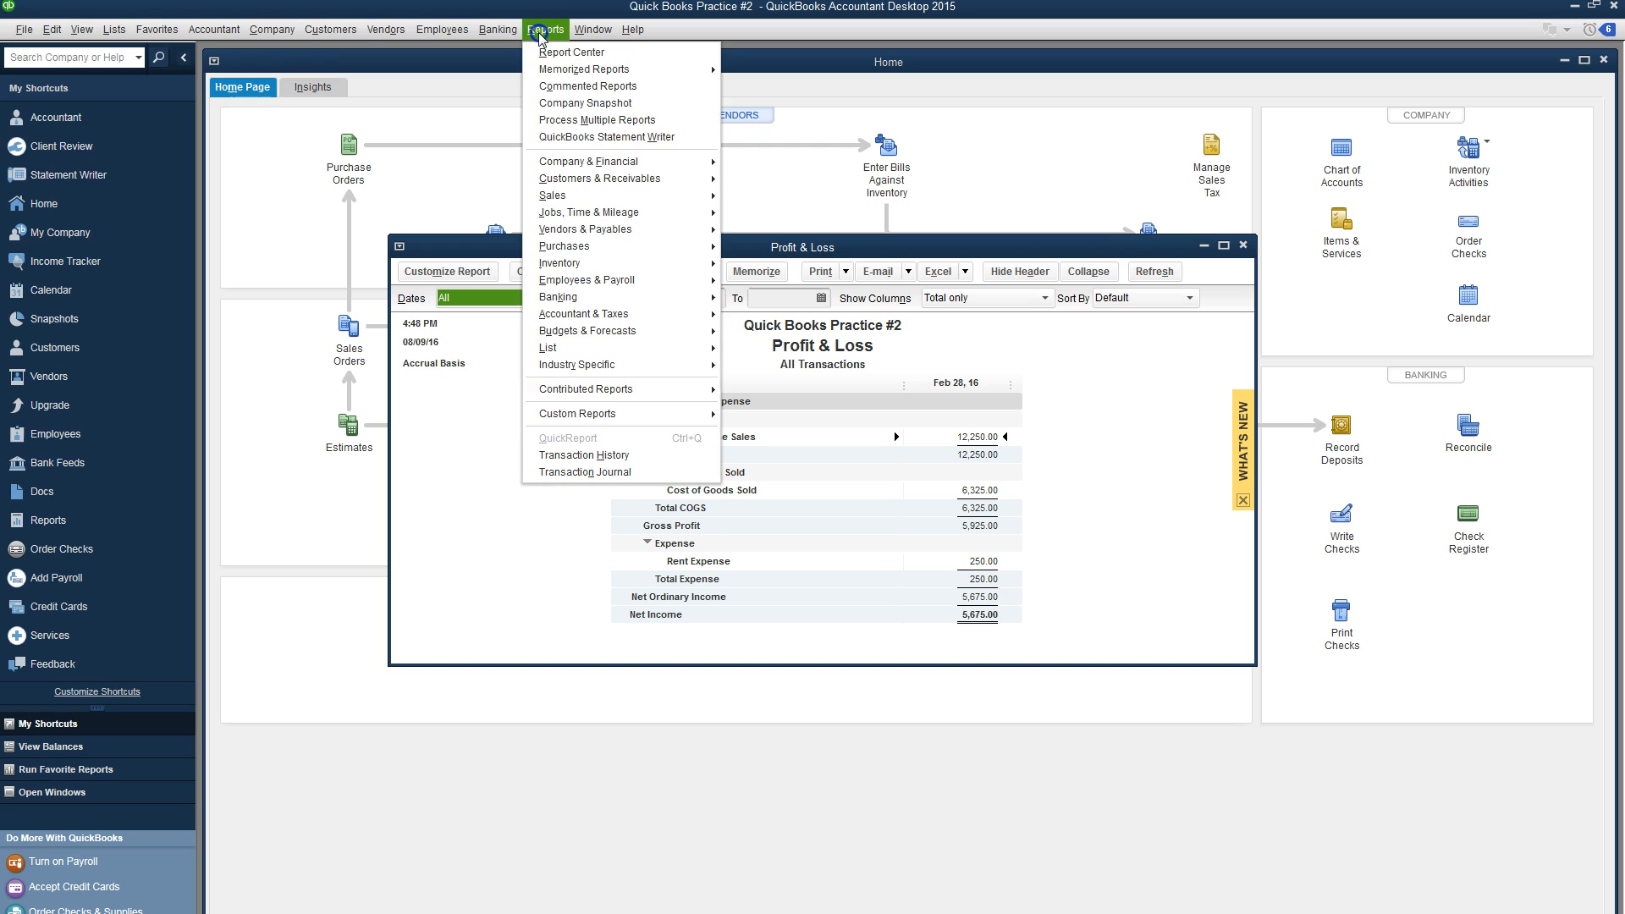
mouse_move(584, 163)
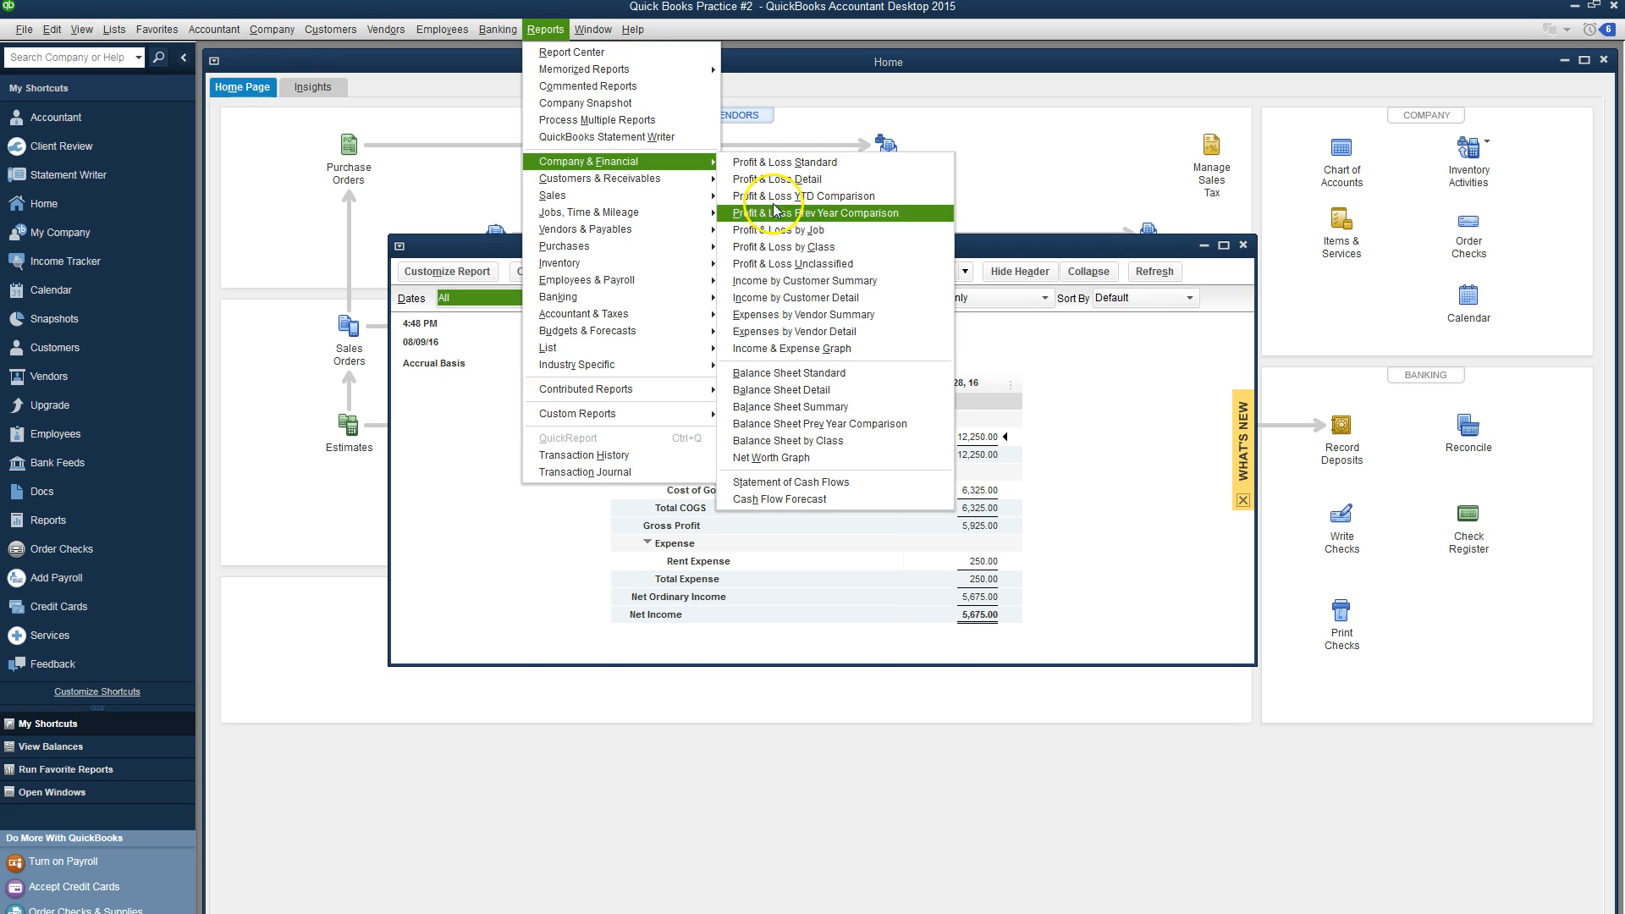
click(819, 370)
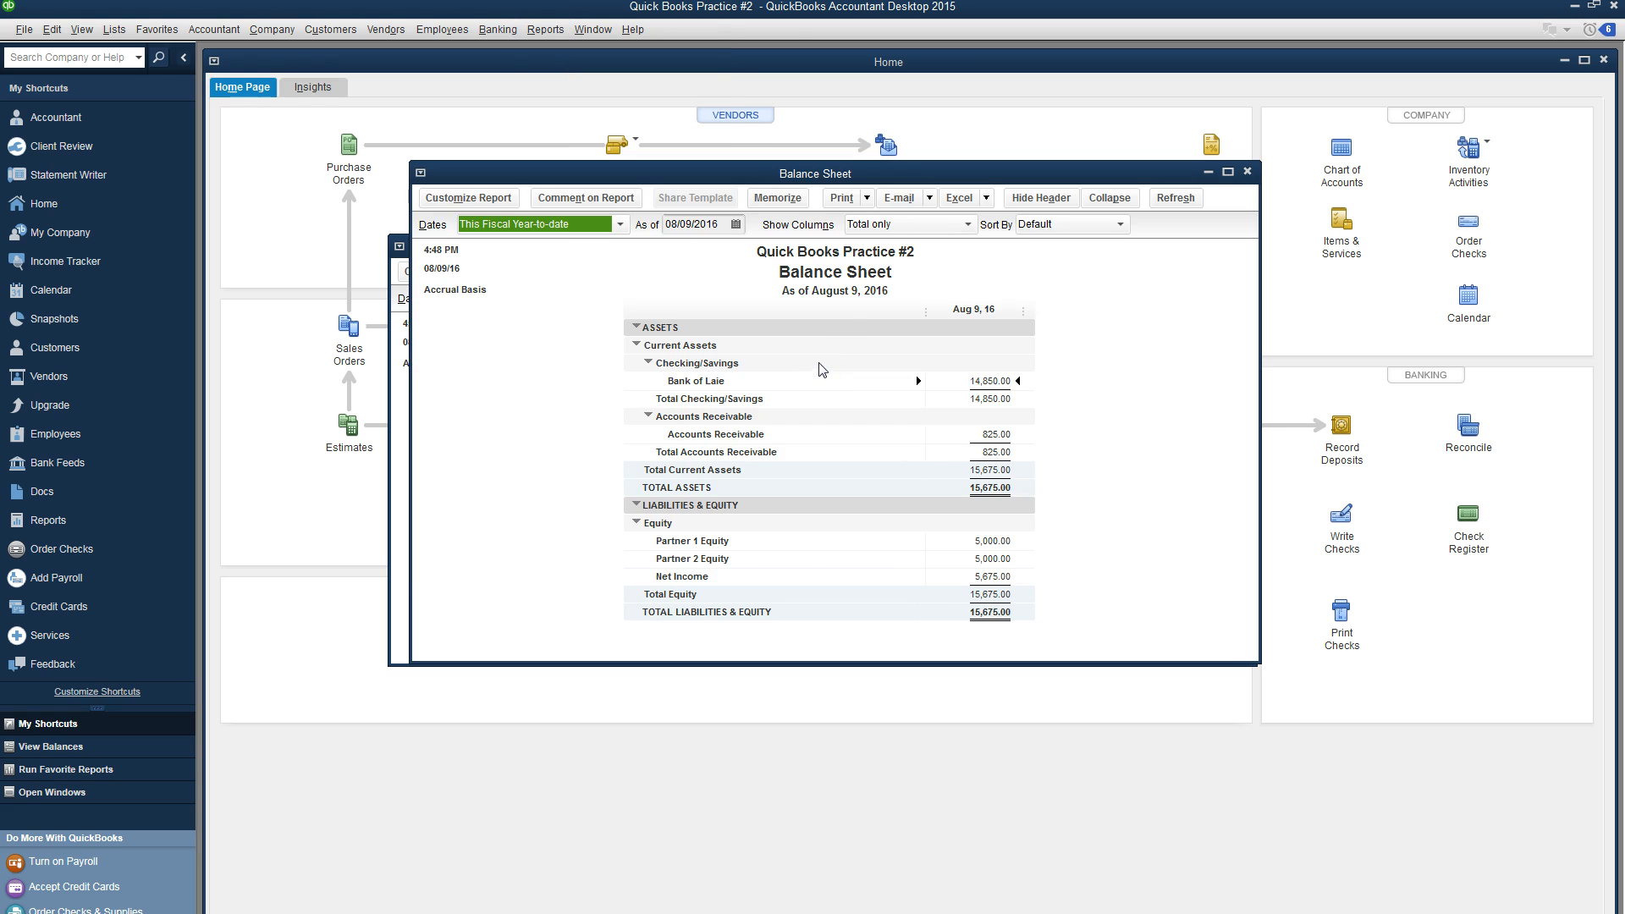
Step: Save the Balance Sheet as the PDF QuickBooks#2BalanceSheet
click(842, 197)
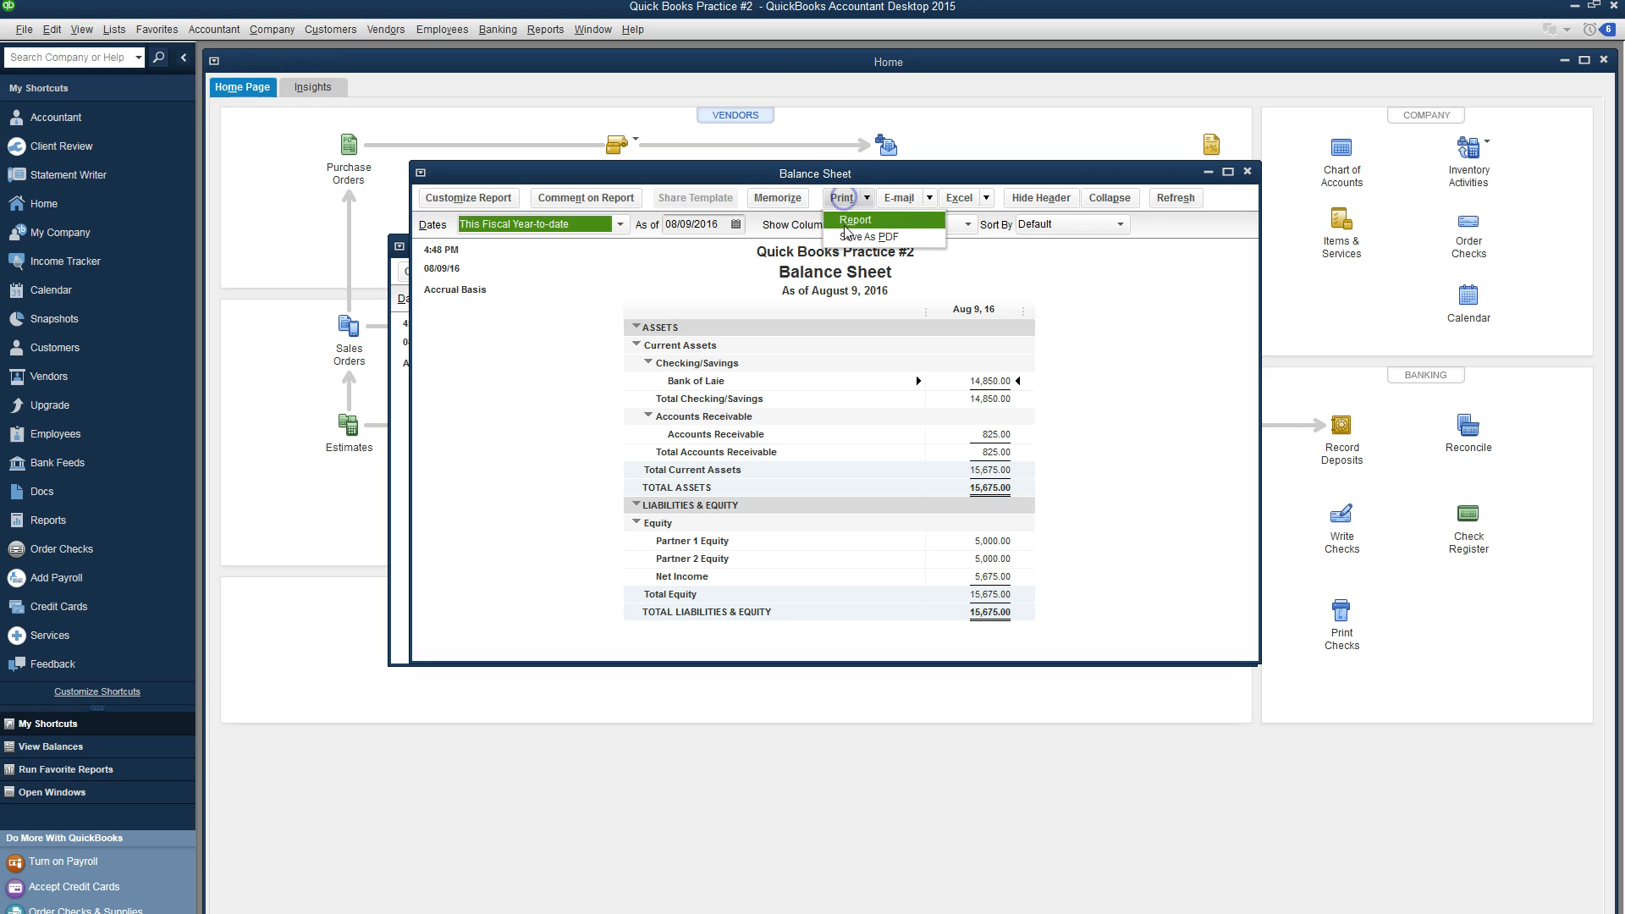
click(855, 237)
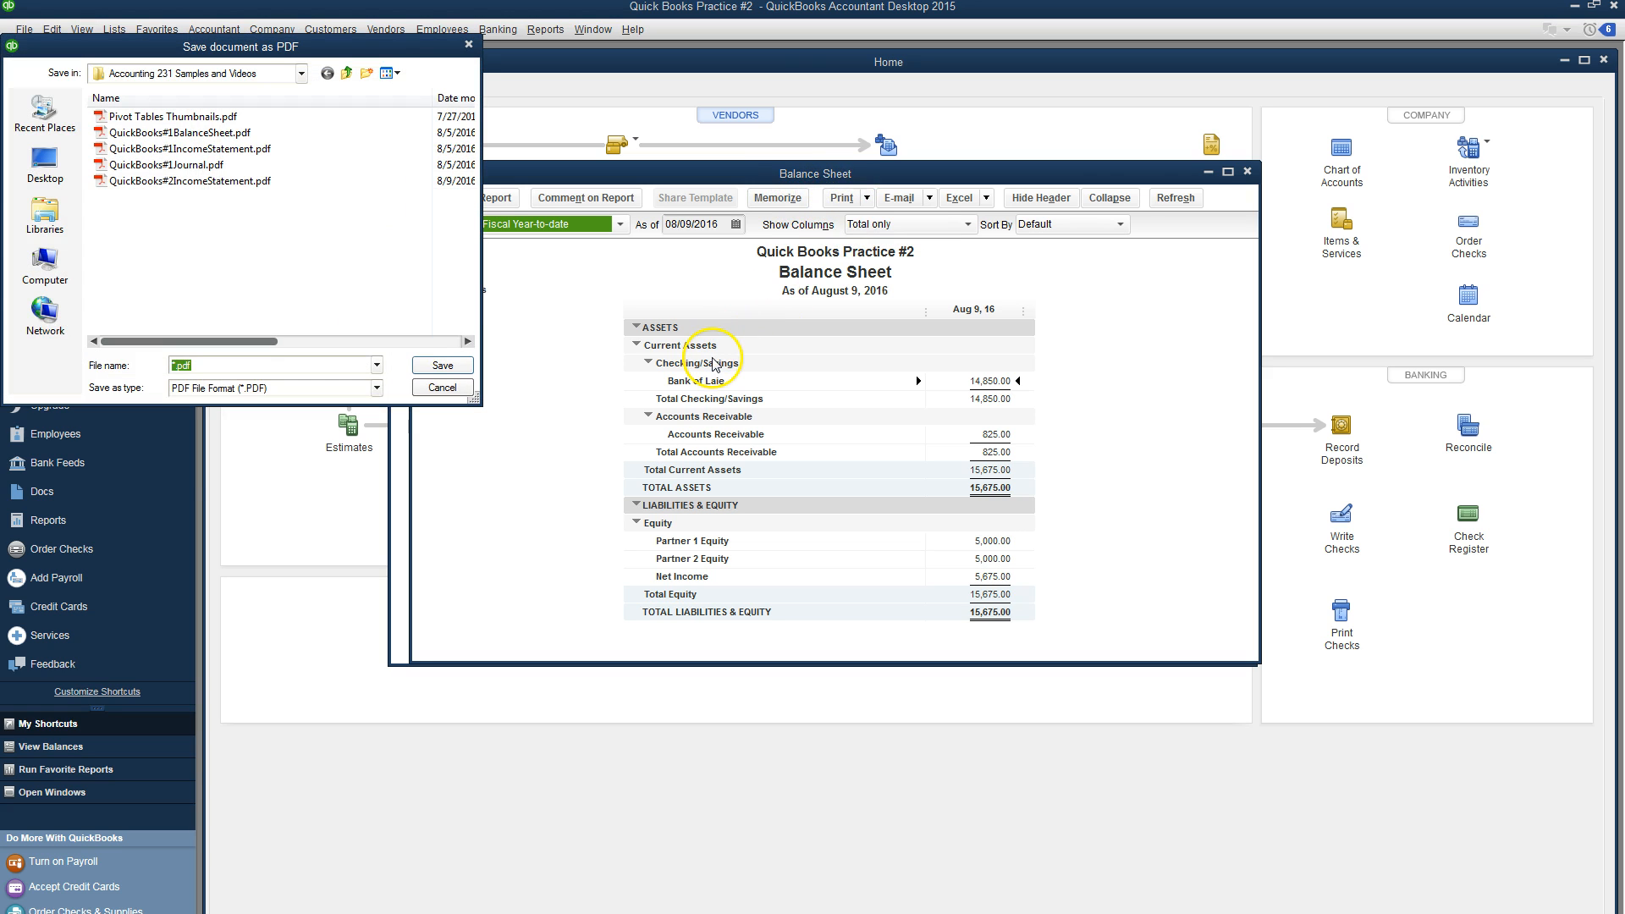
text(QuickBo)
text(oks@)
key(BackSpace)
text(#2BalanceSheet)
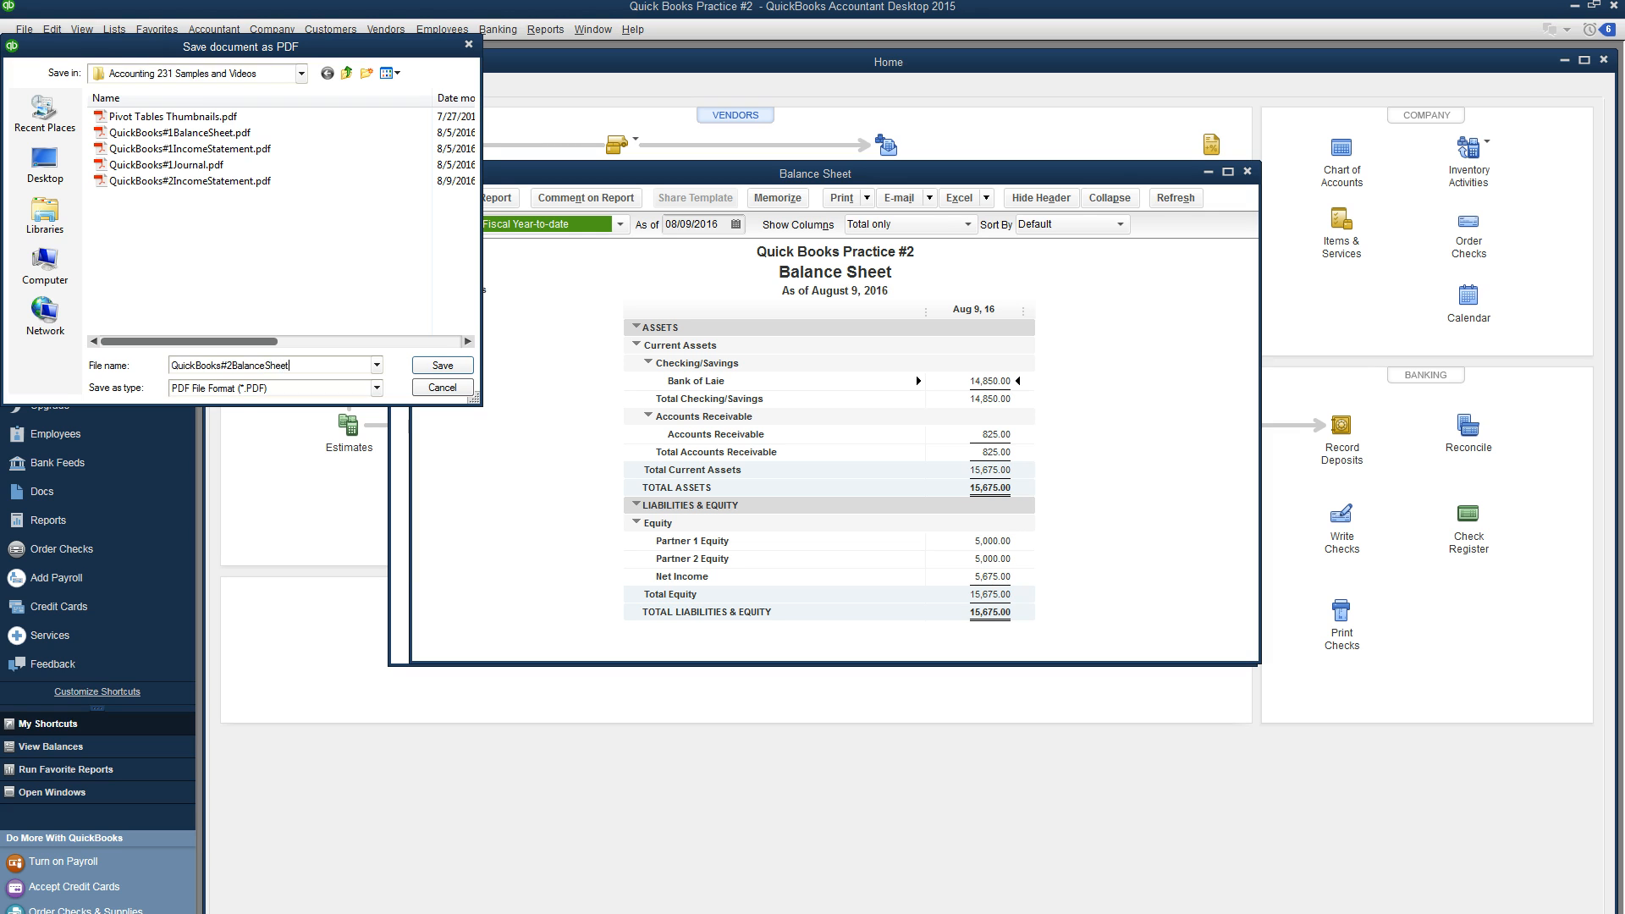
key(Return)
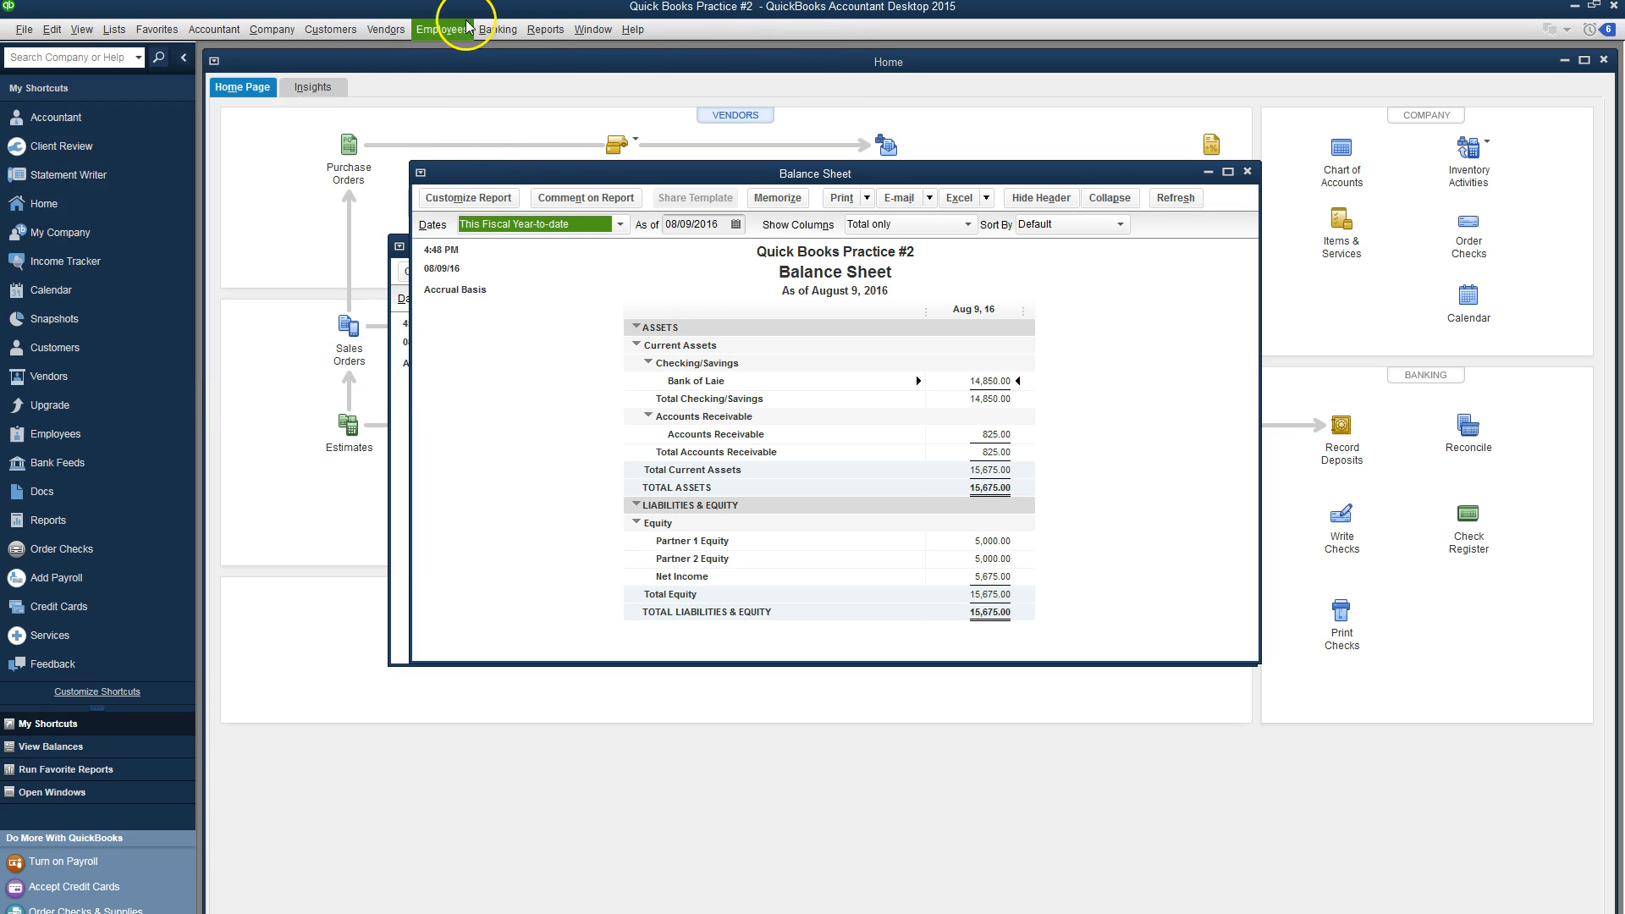
Step: Open the Accountant & Taxes Journal report with dates set to All
click(545, 29)
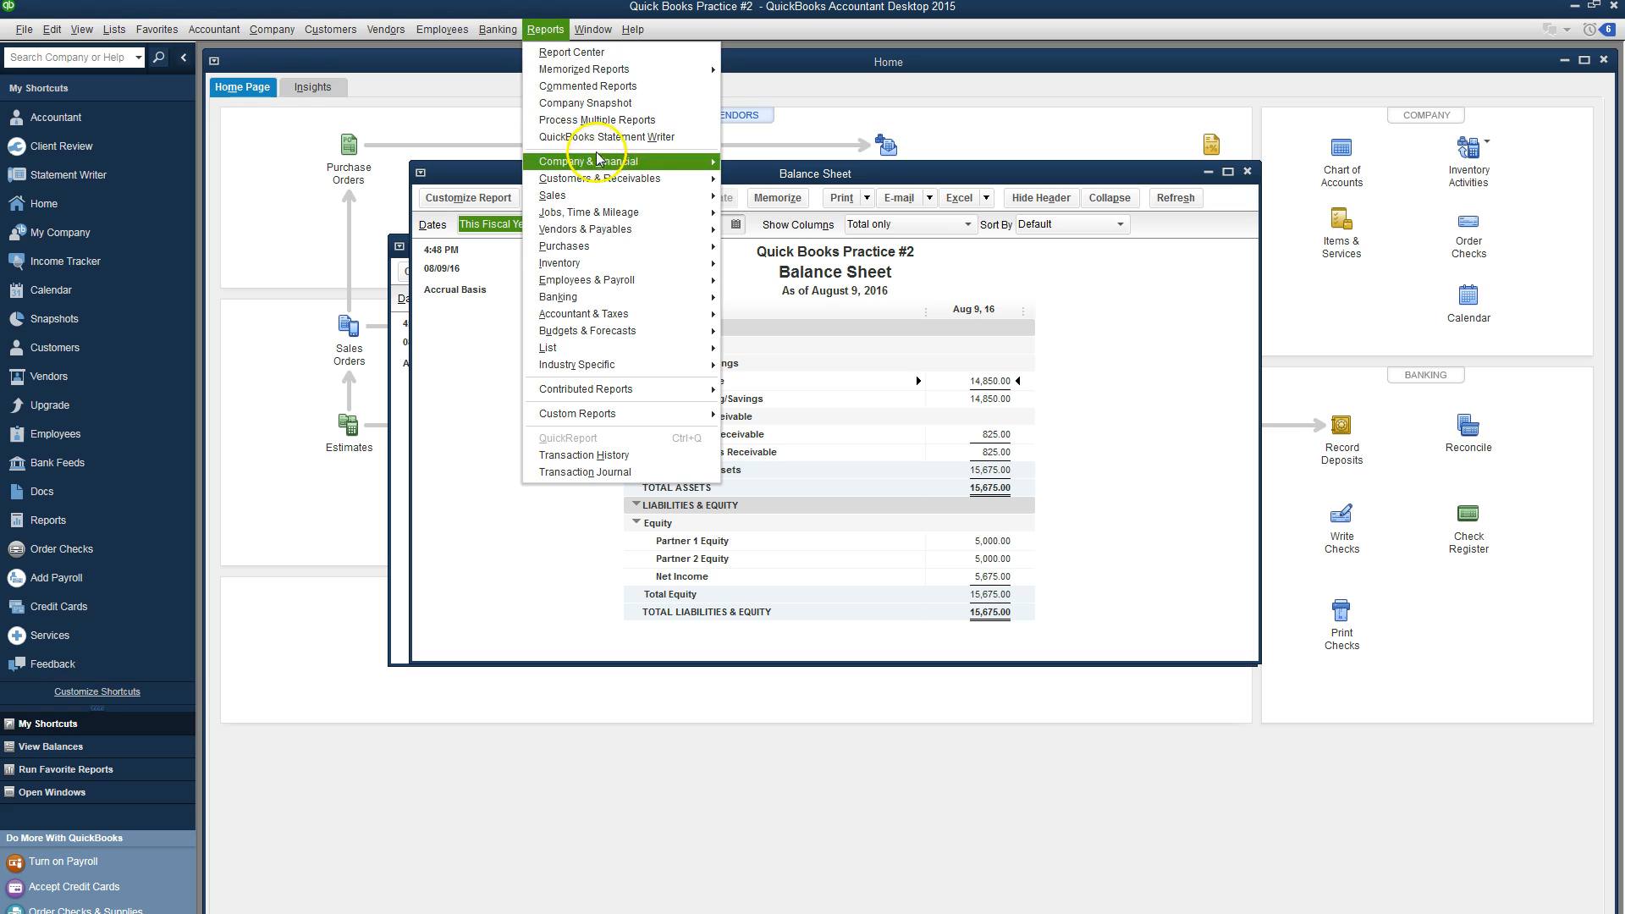
mouse_move(596, 319)
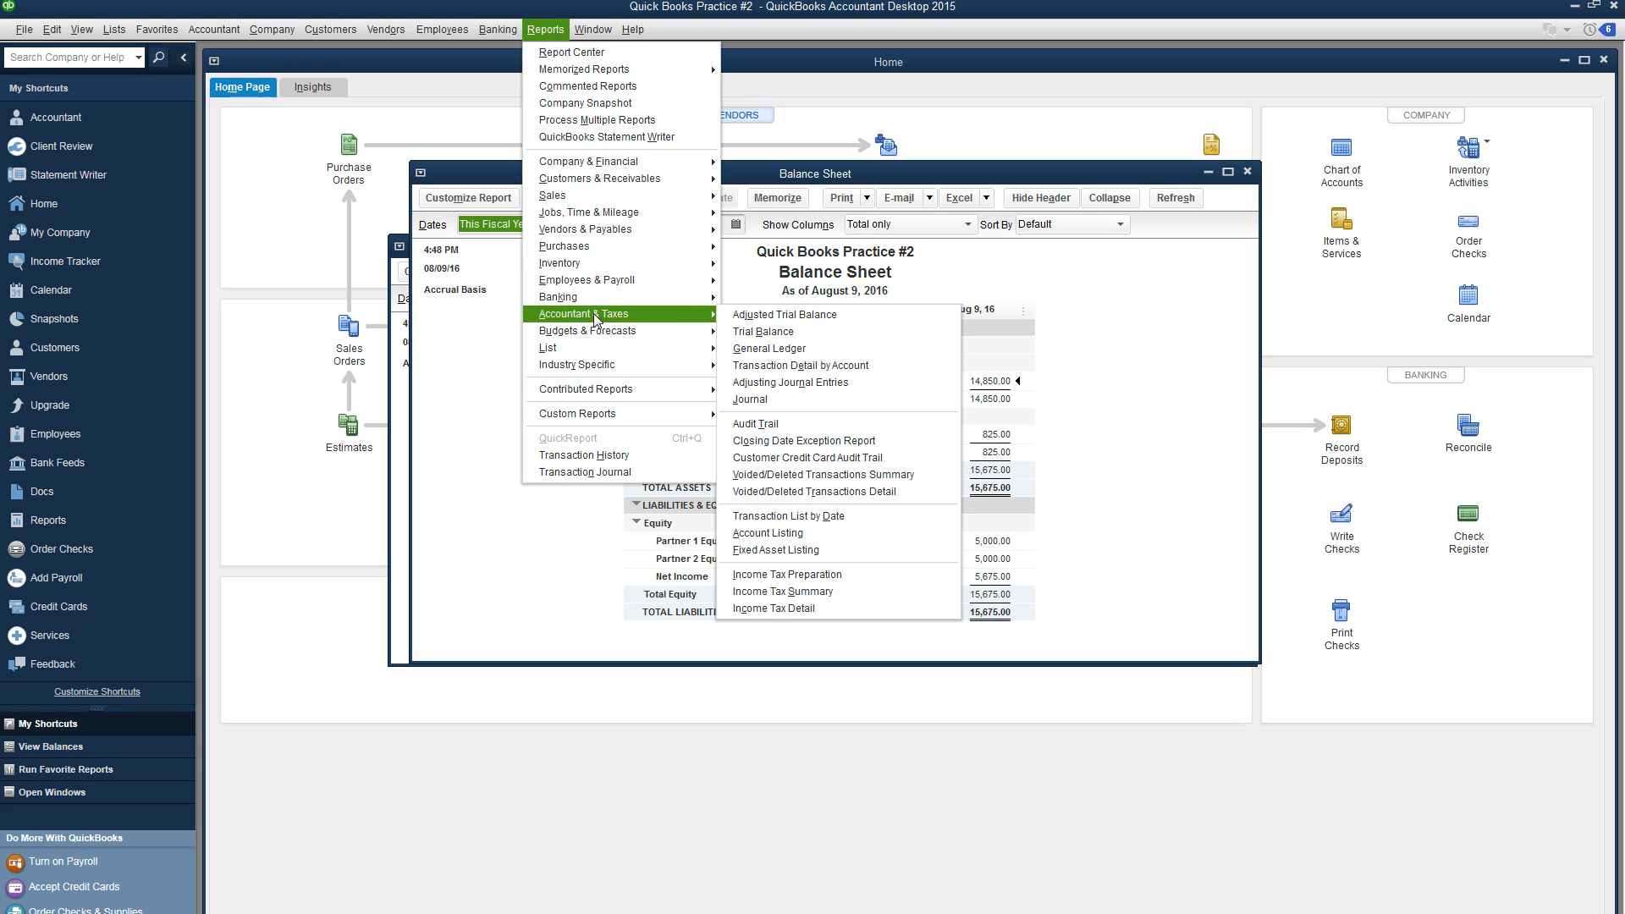
click(662, 328)
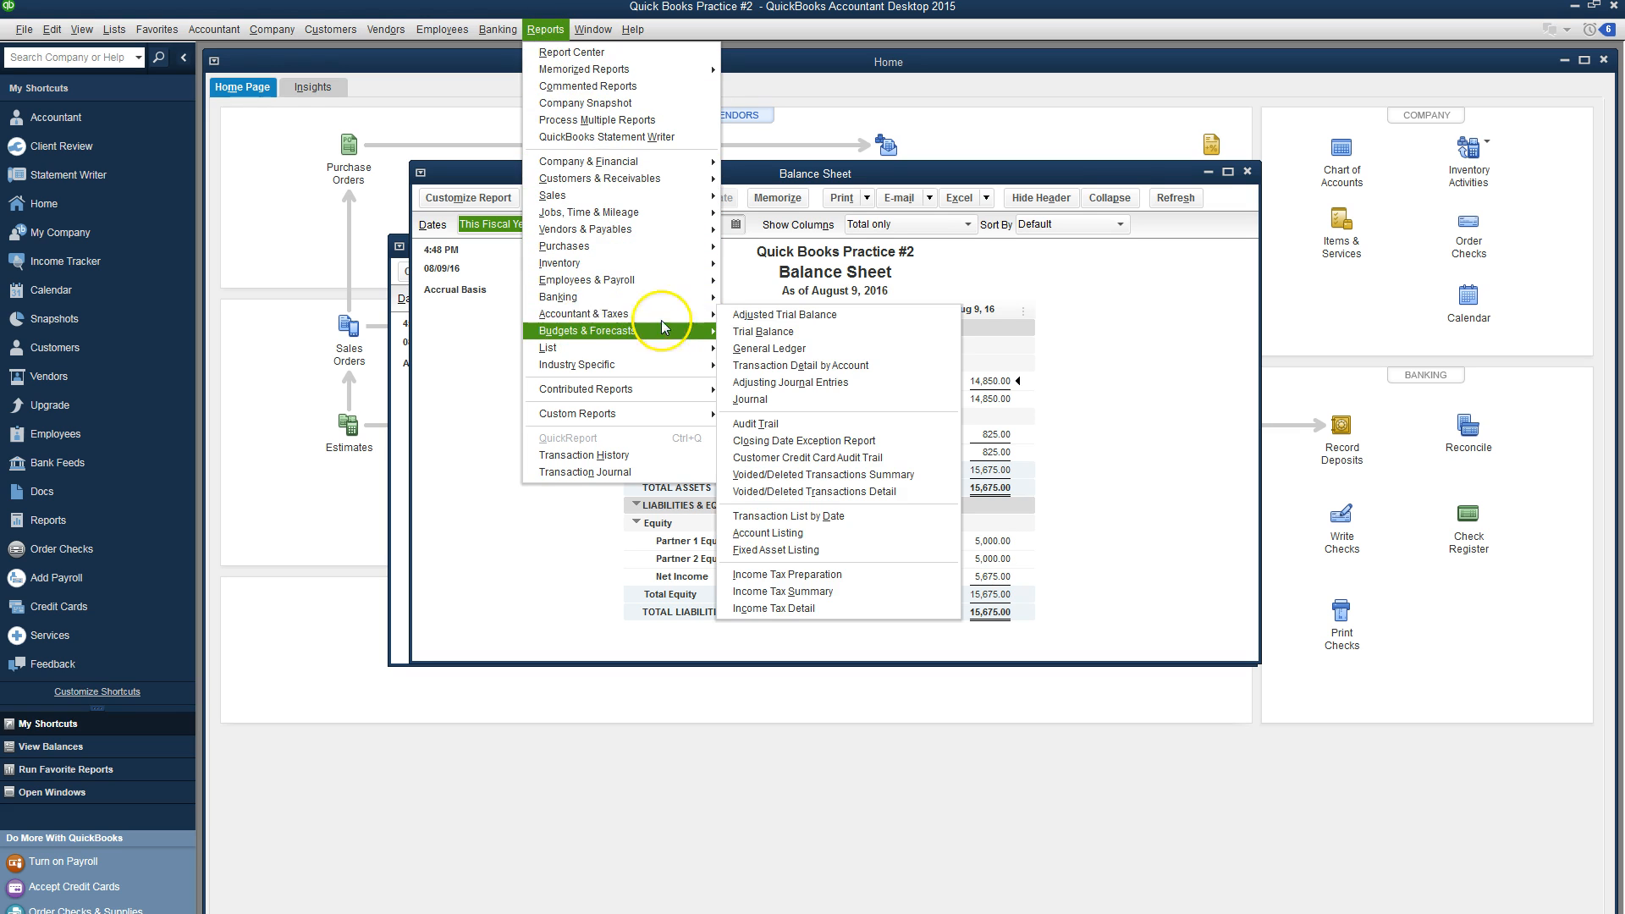
click(774, 399)
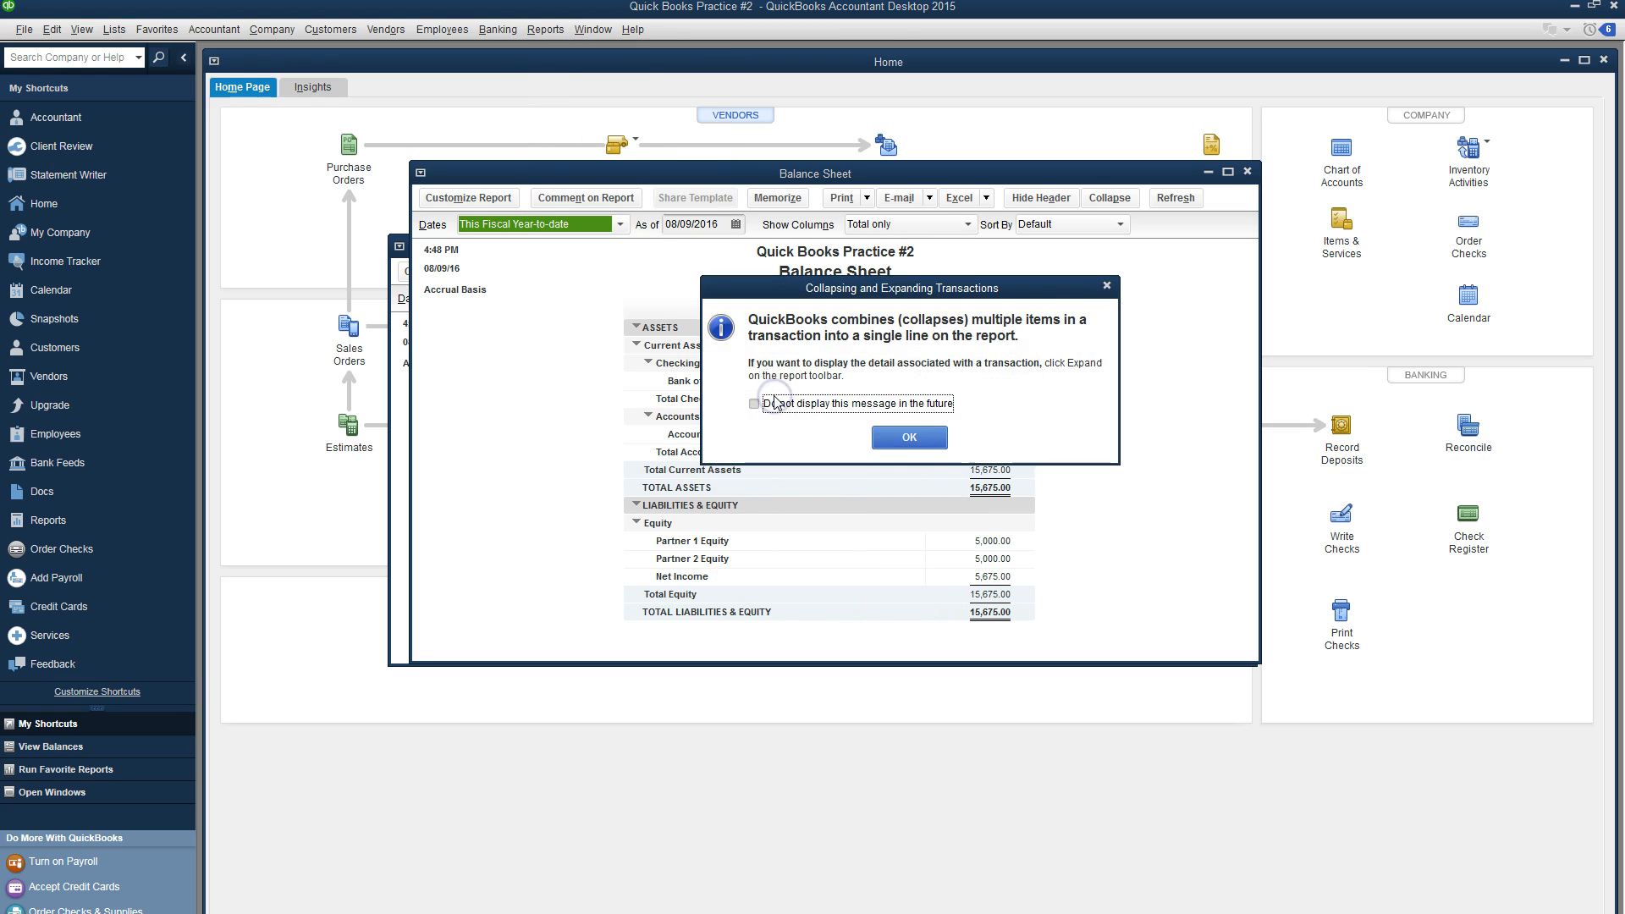
click(904, 438)
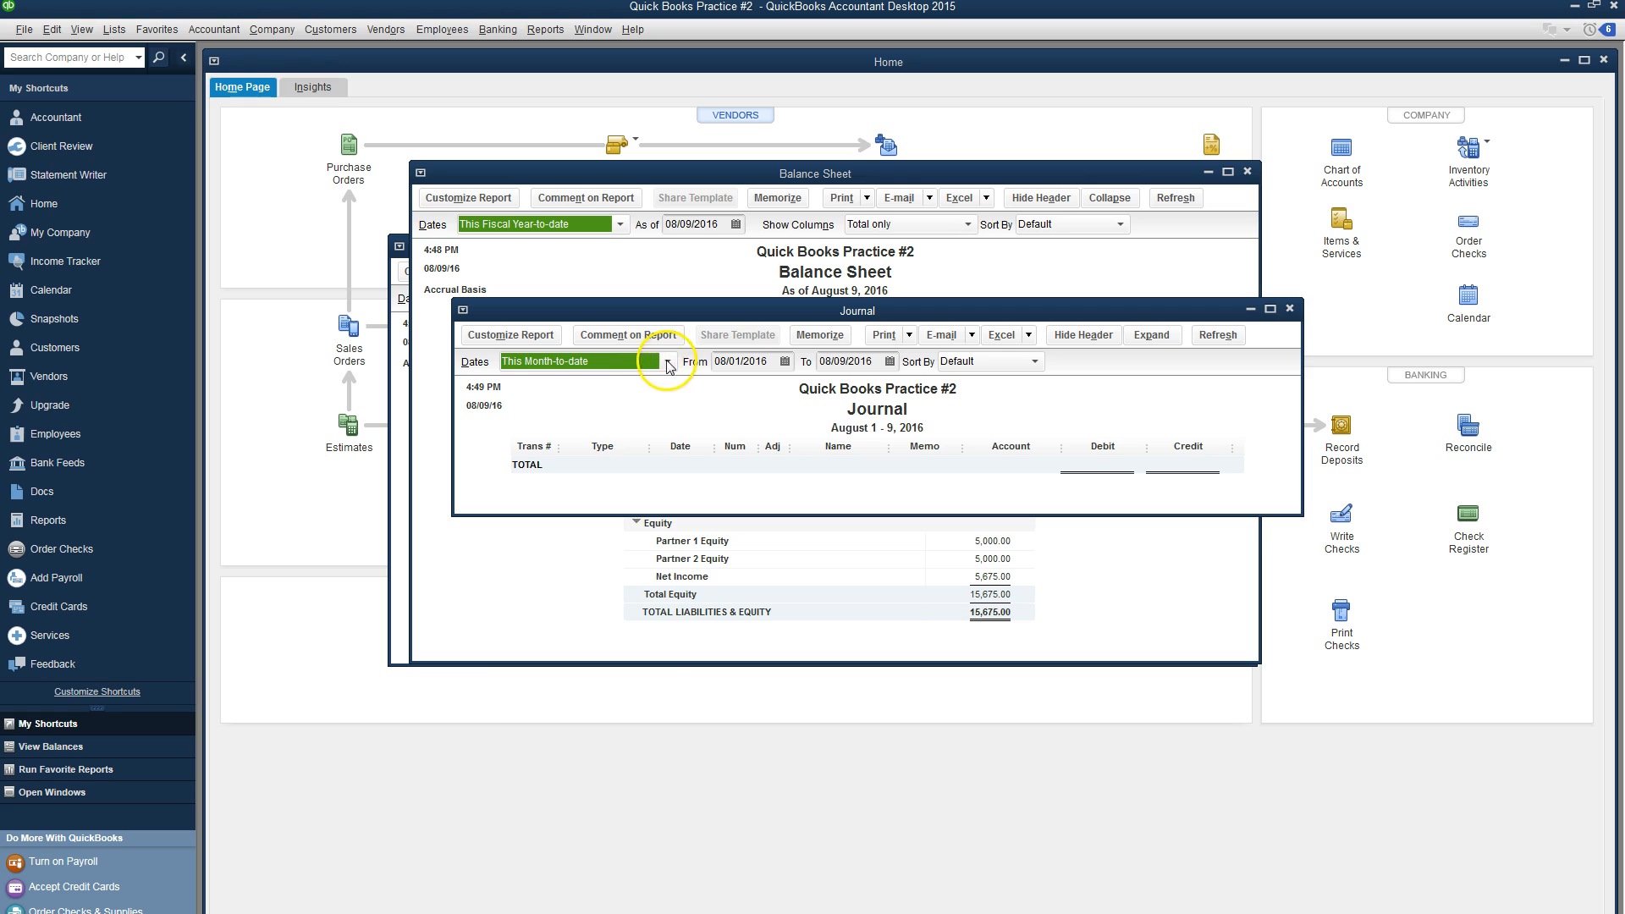
click(669, 362)
click(593, 375)
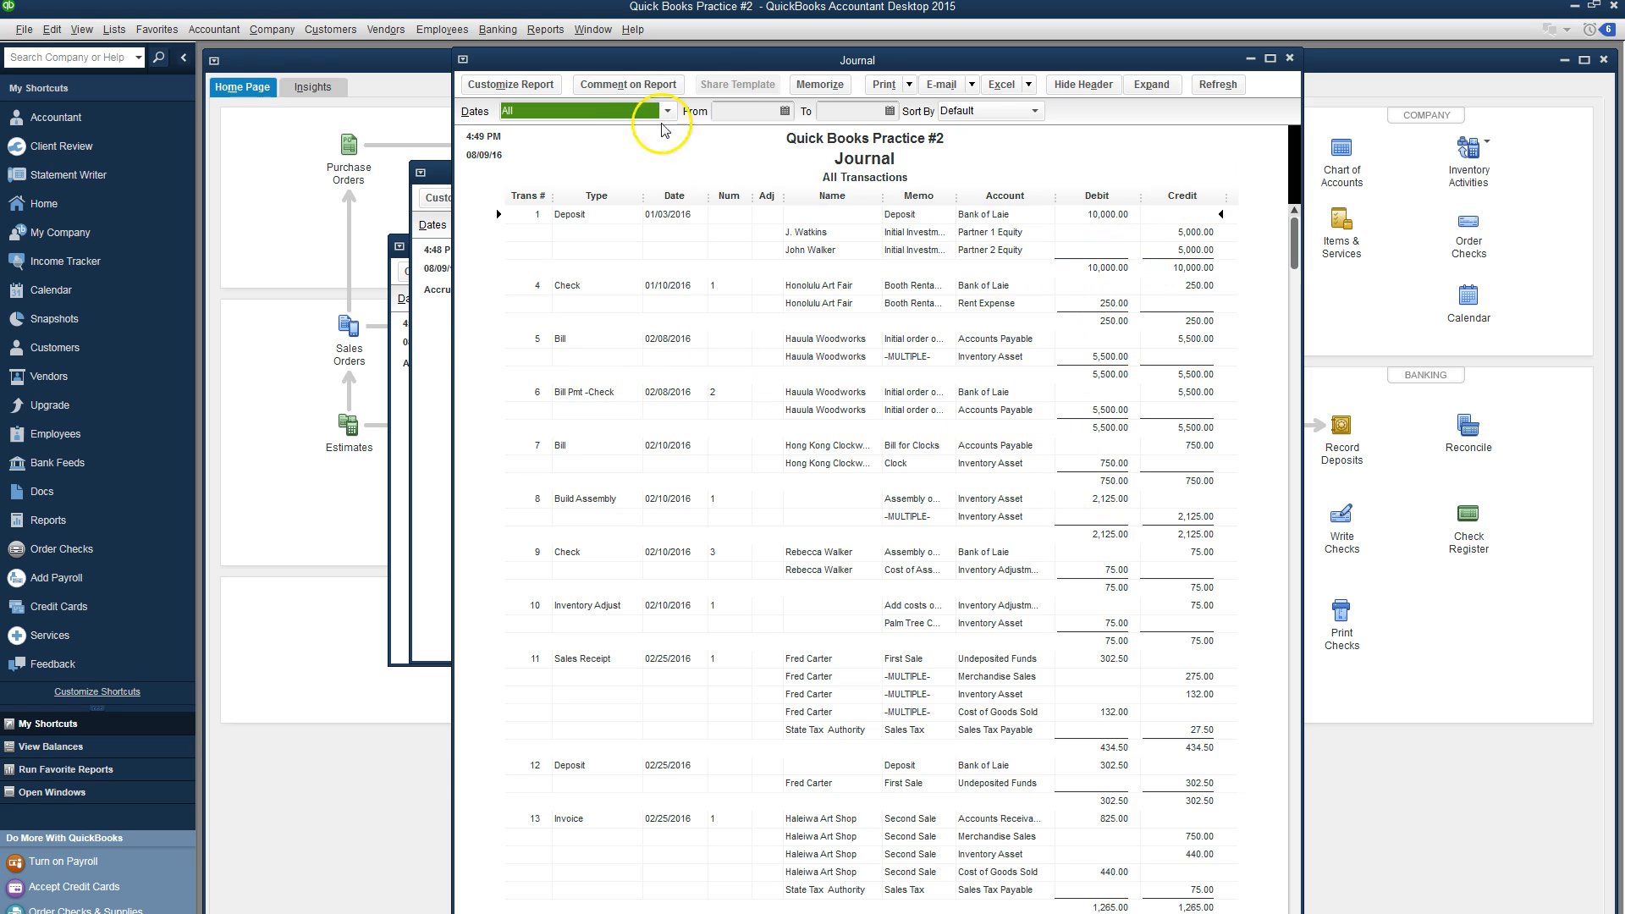
Step: Save the Journal report as the PDF QuickBooks#2Journal
click(884, 85)
click(902, 124)
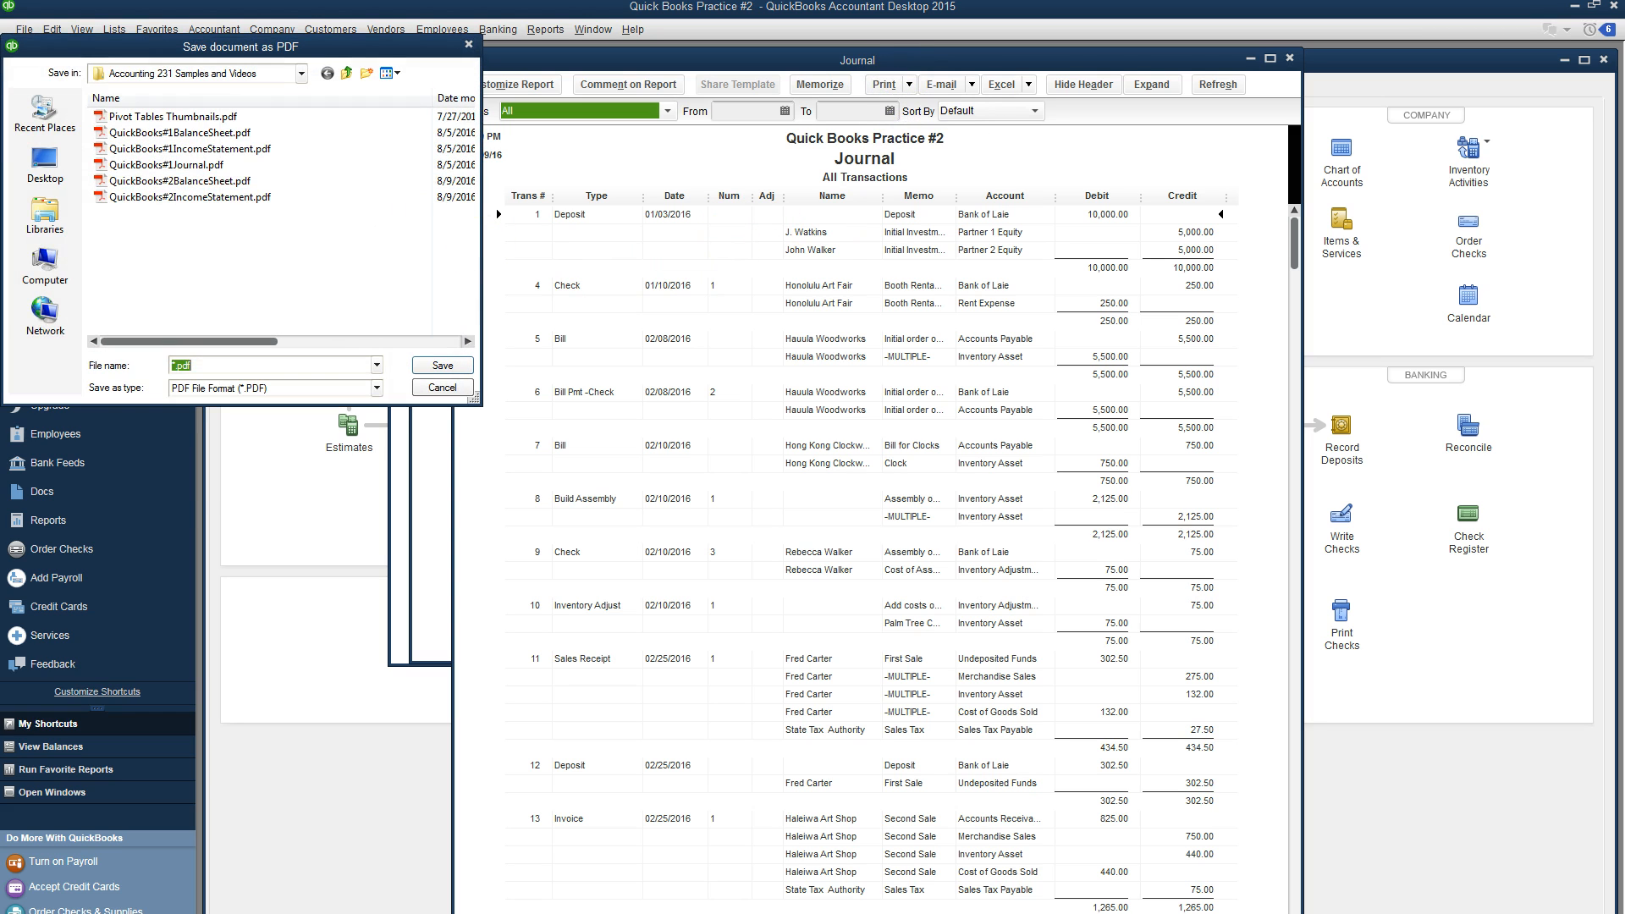
text(QuickBook)
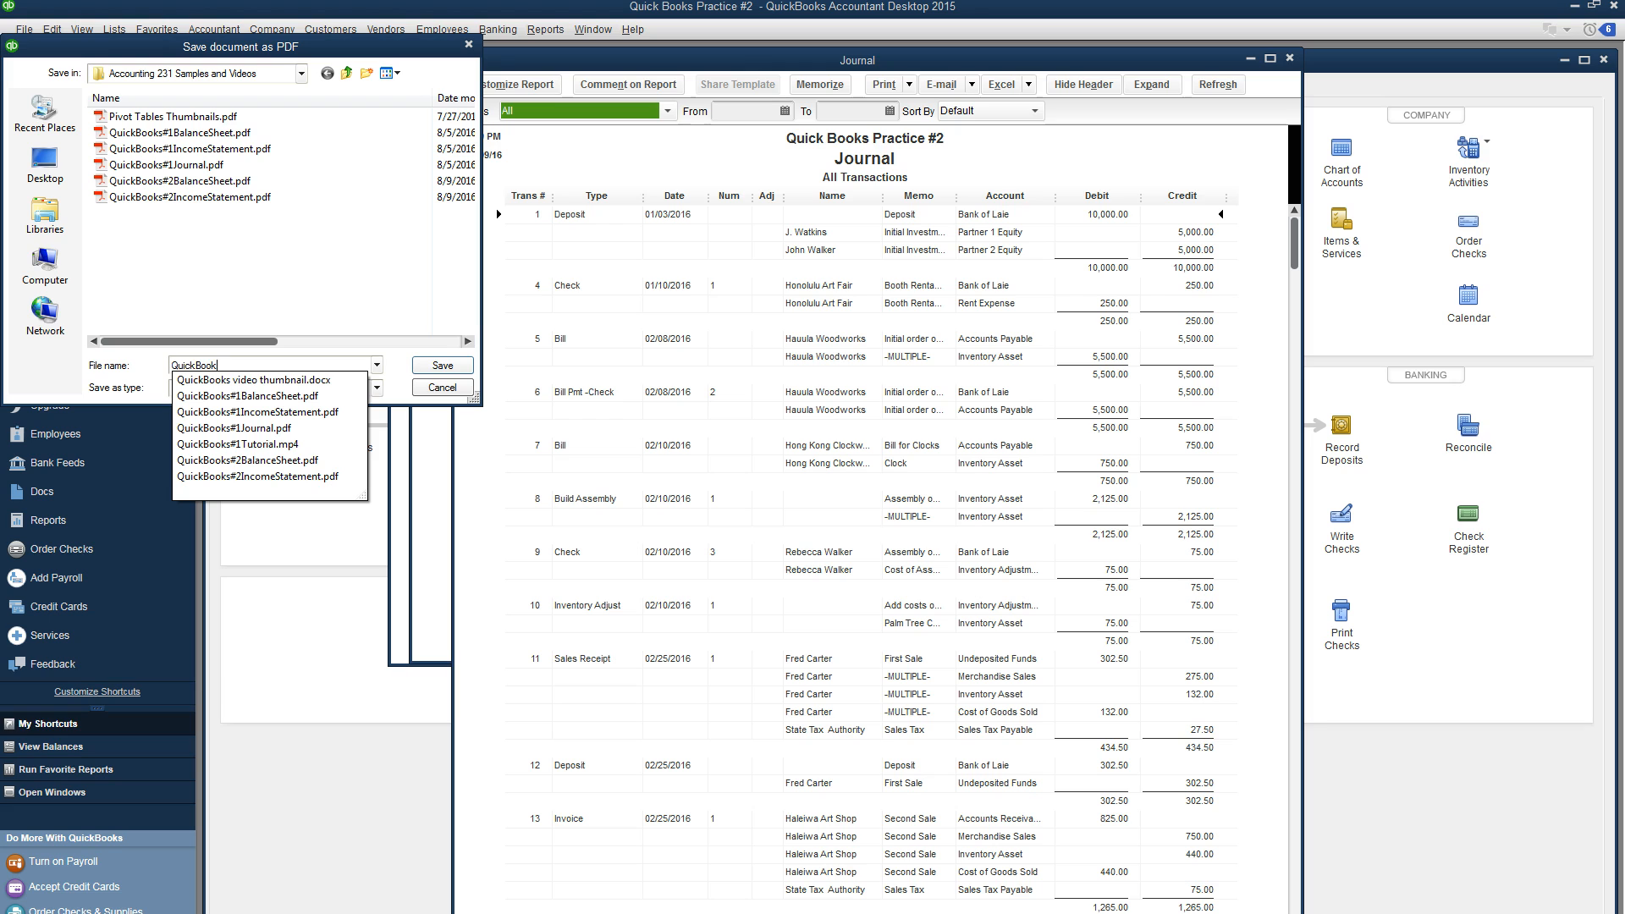
text(s#2Journal)
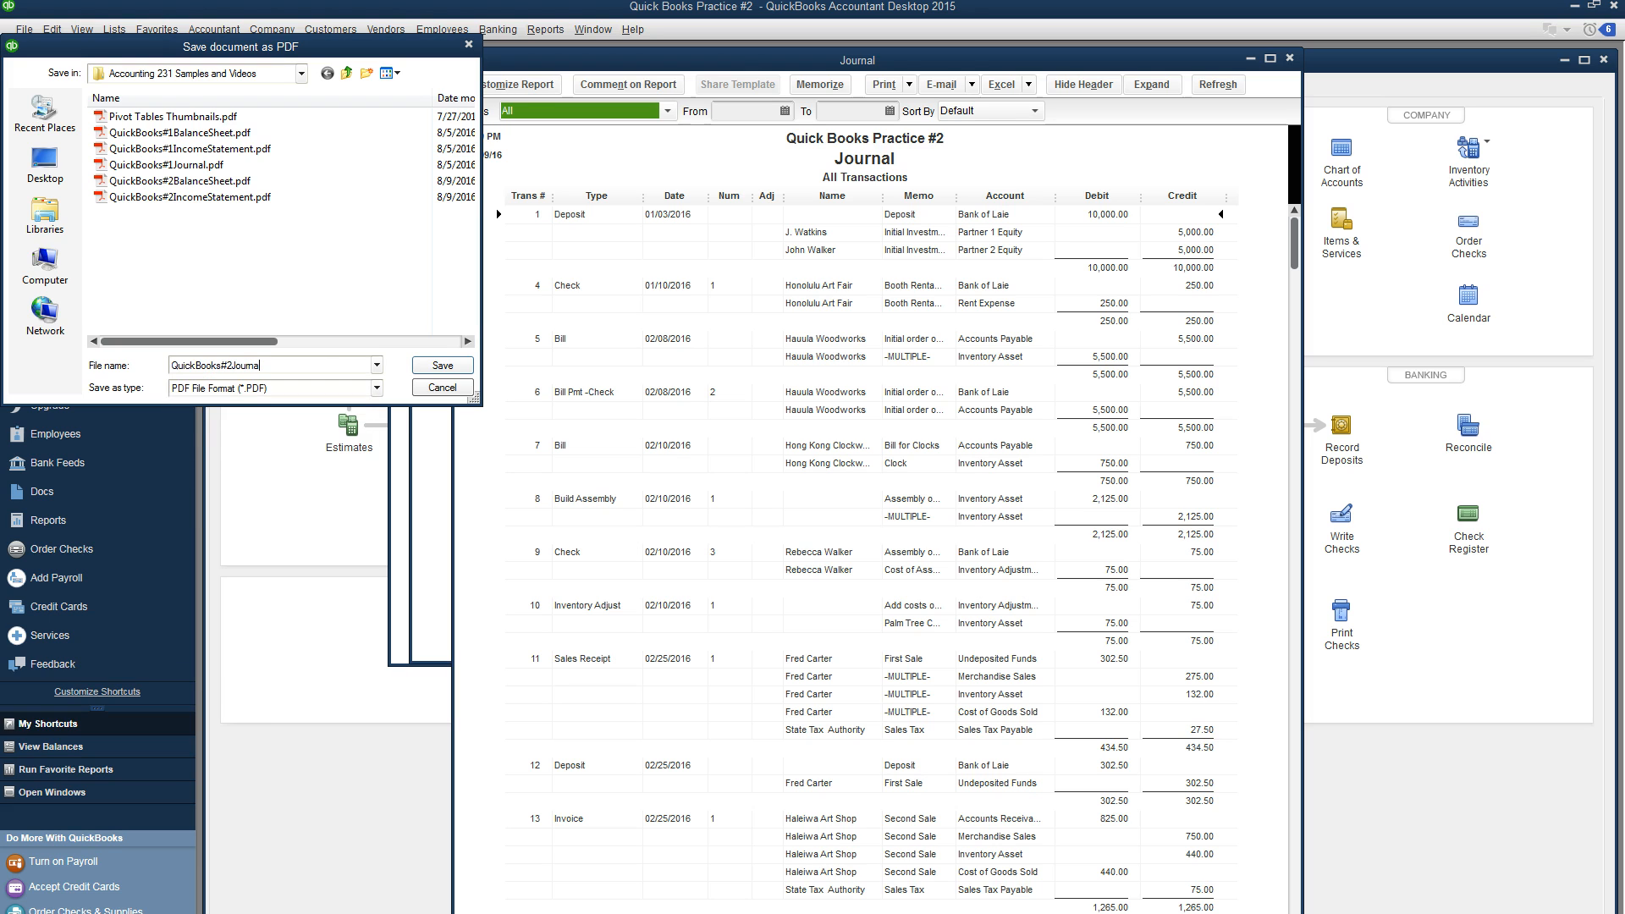
click(440, 369)
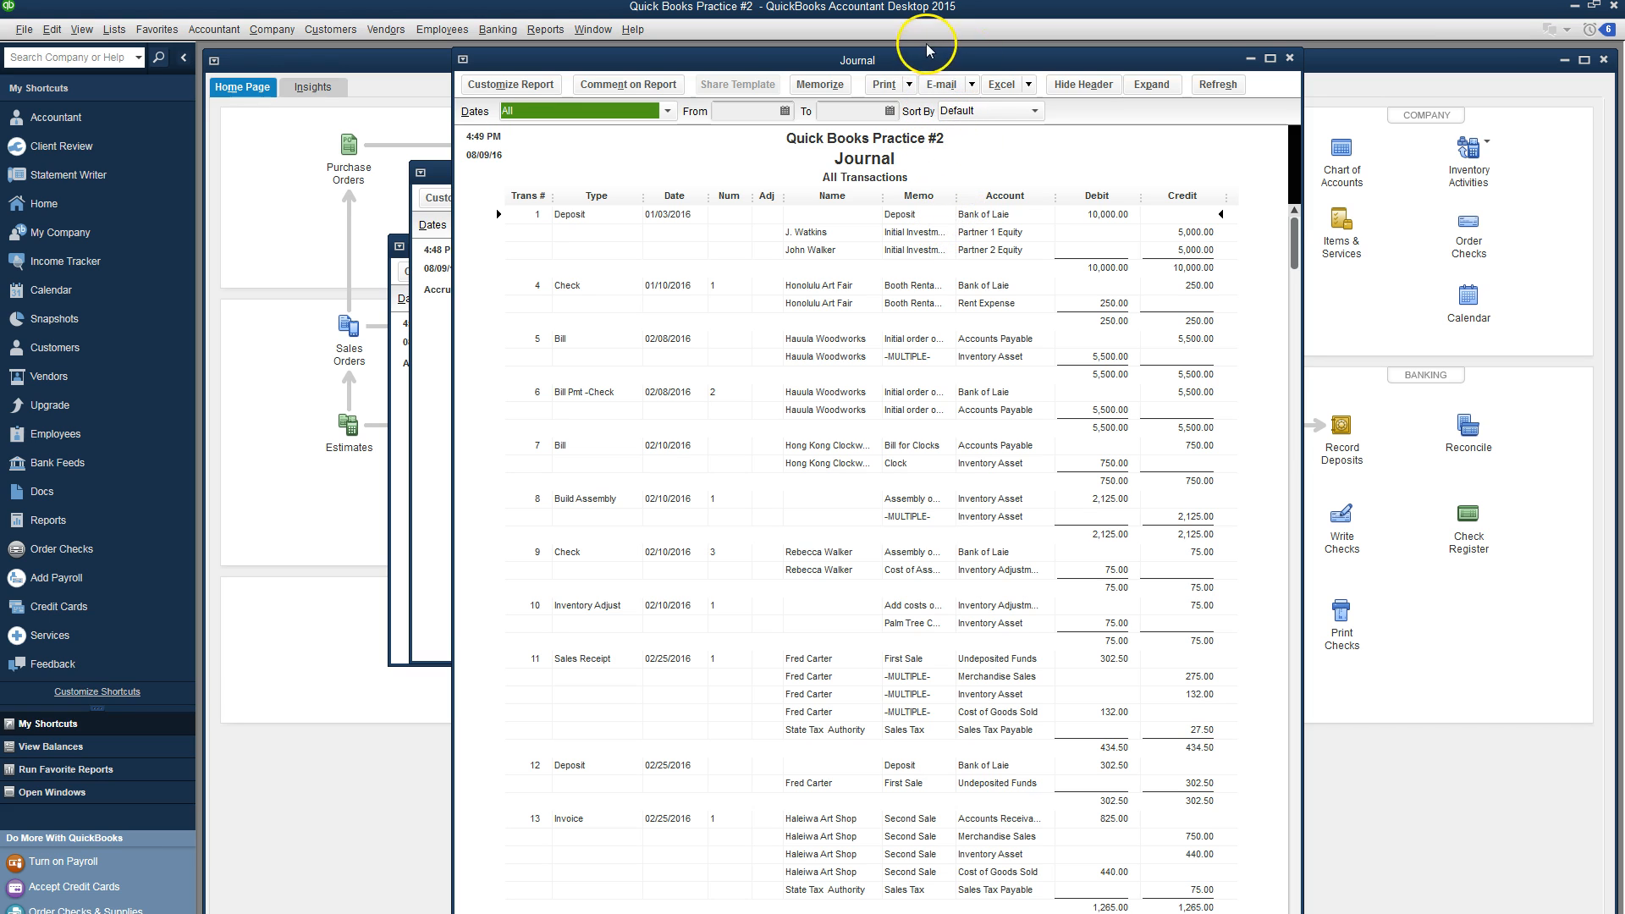
Step: Close the Journal report without memorizing it
click(1289, 57)
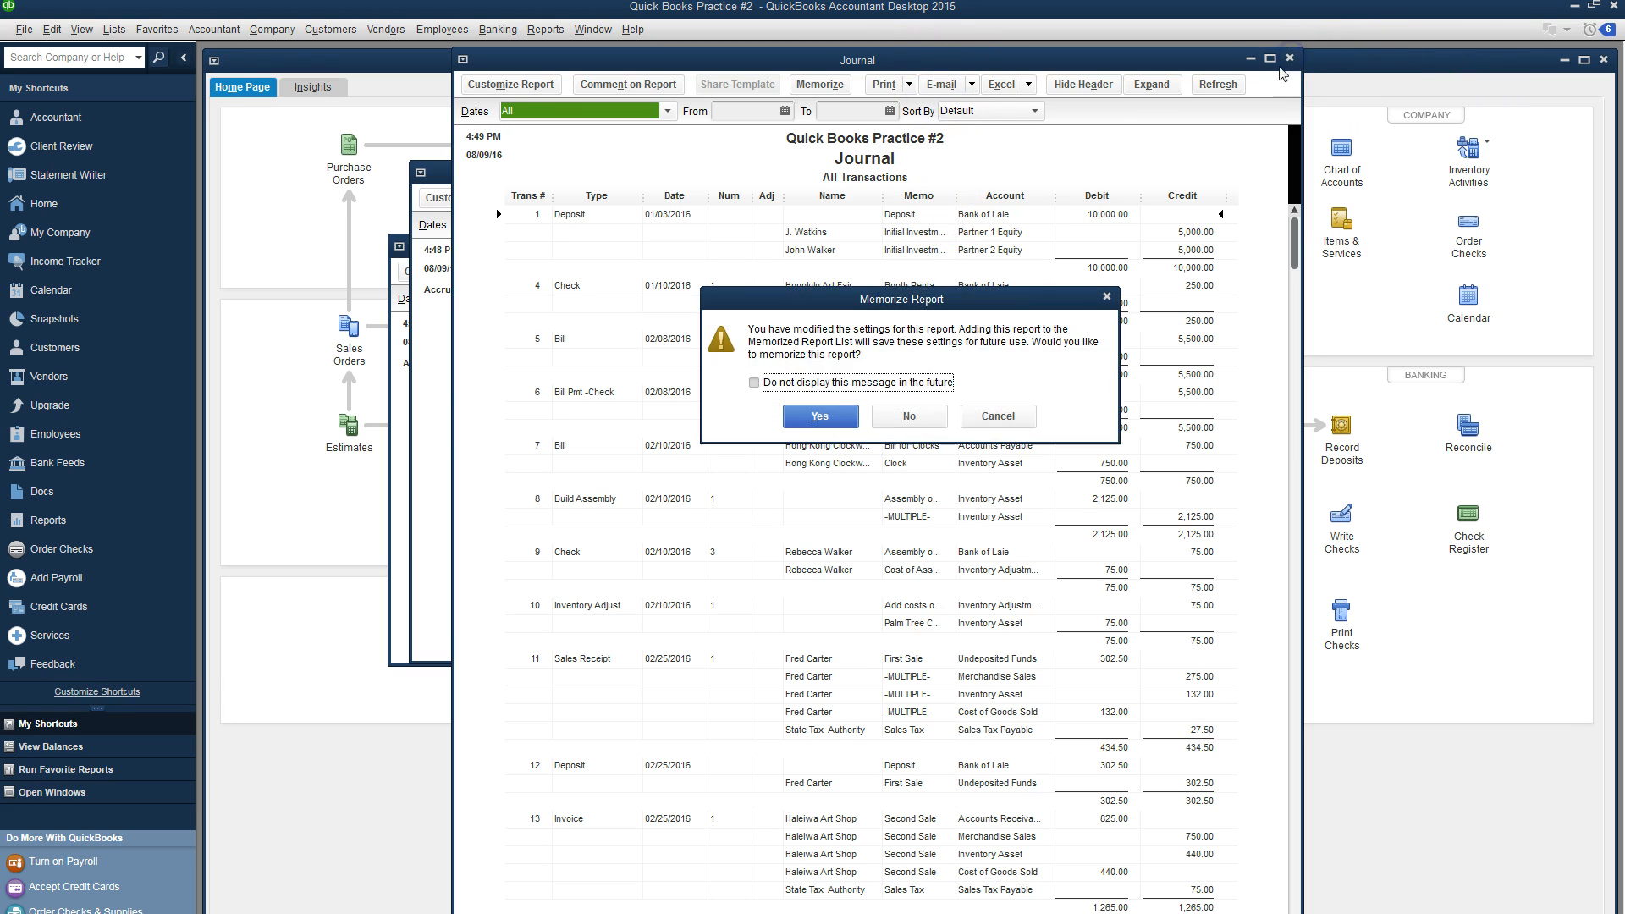
click(820, 416)
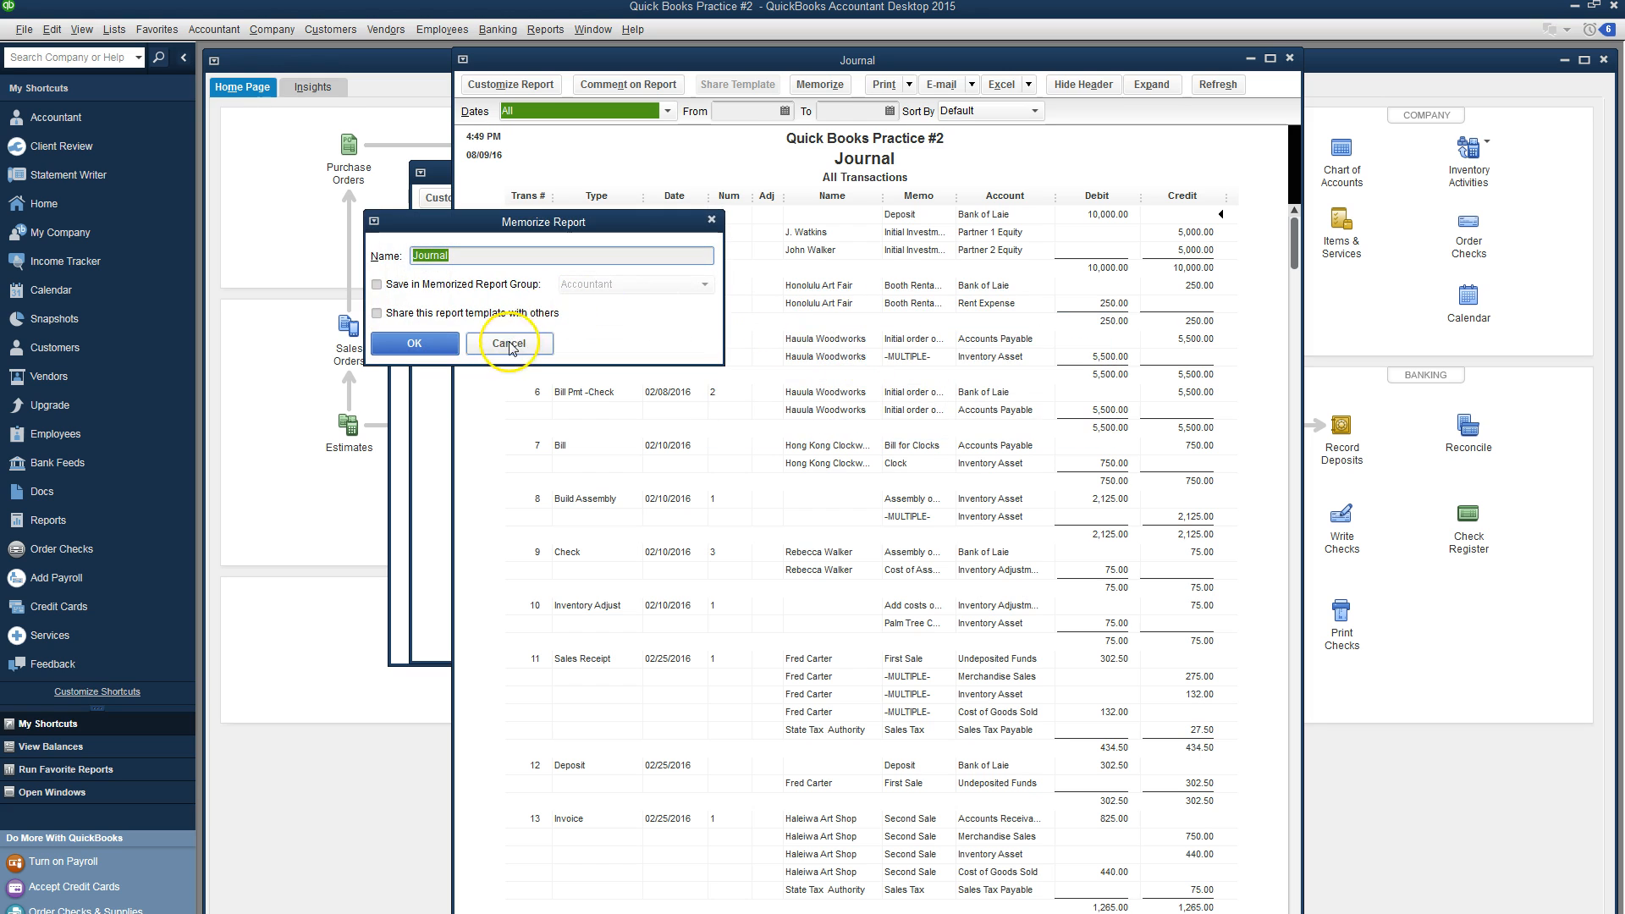
click(587, 337)
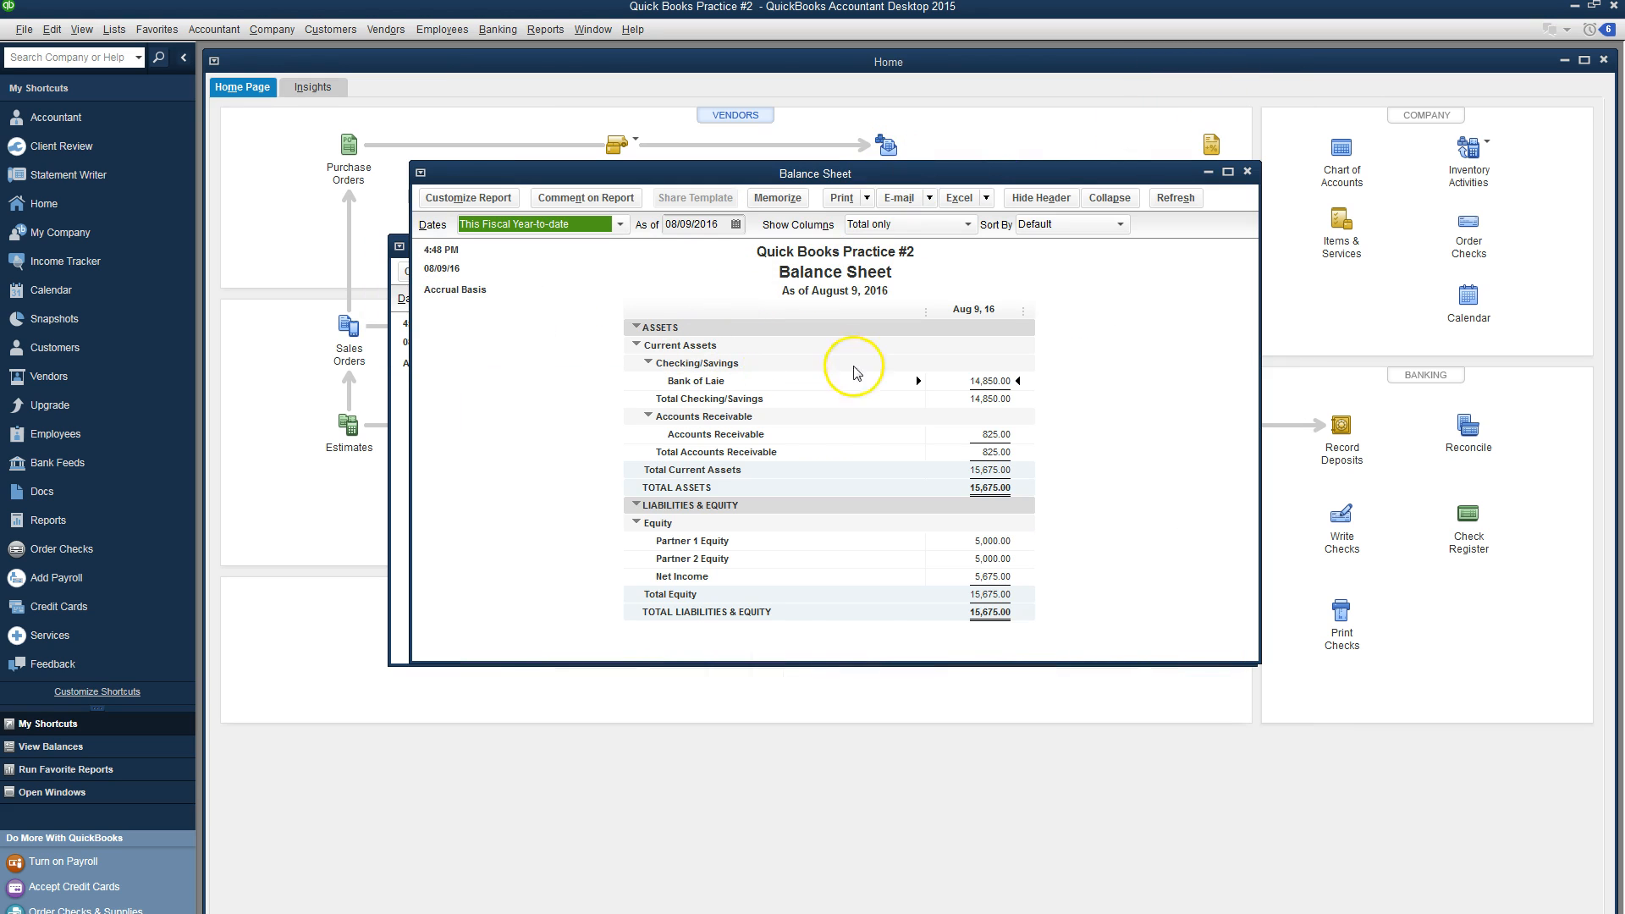